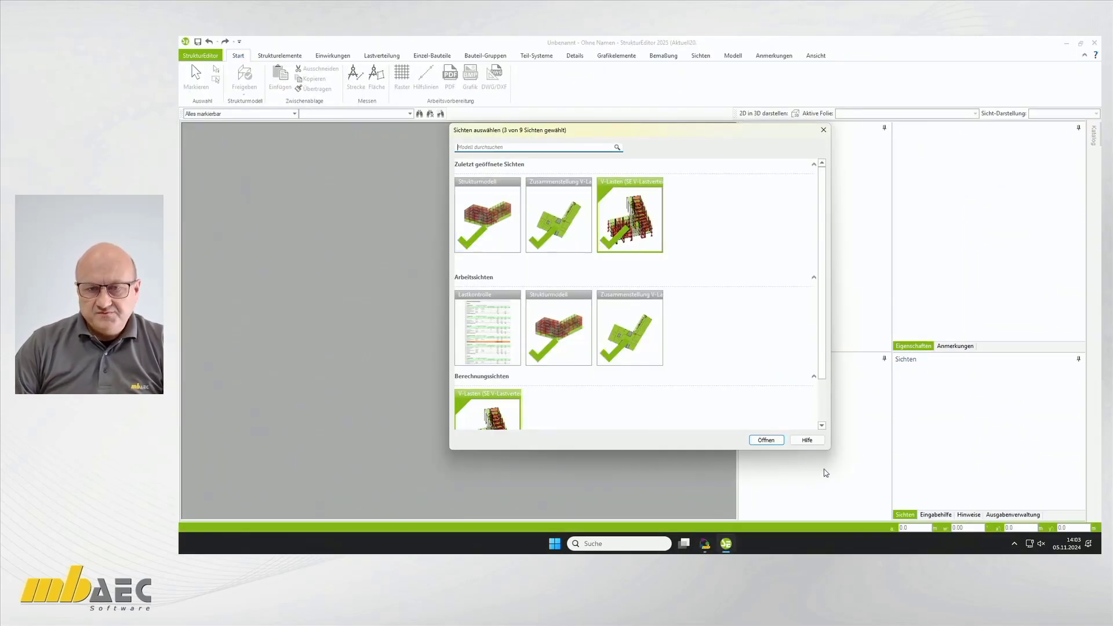
# - Open the three preselected views and maximise the Strukturmodell view
pyautogui.click(765, 440)
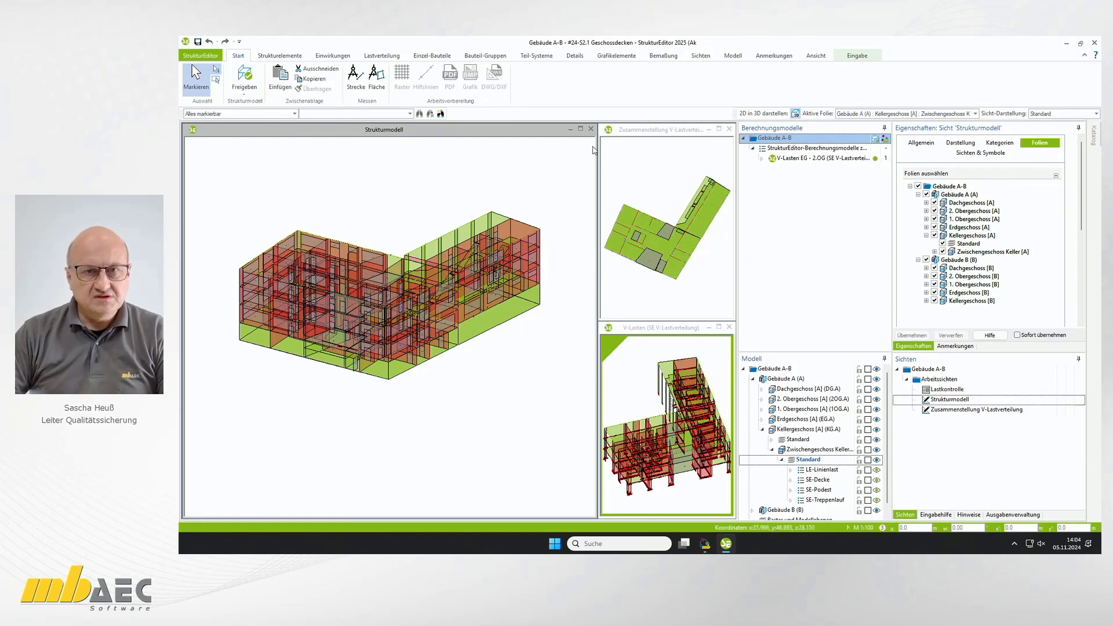
pyautogui.click(580, 128)
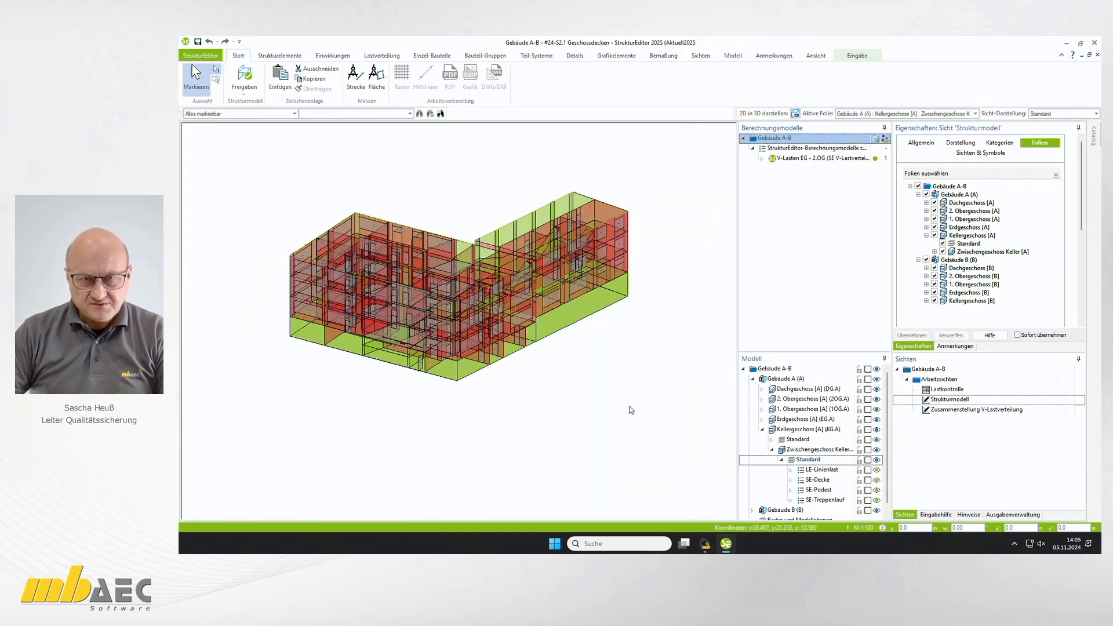
pyautogui.scroll(2, 634, 410)
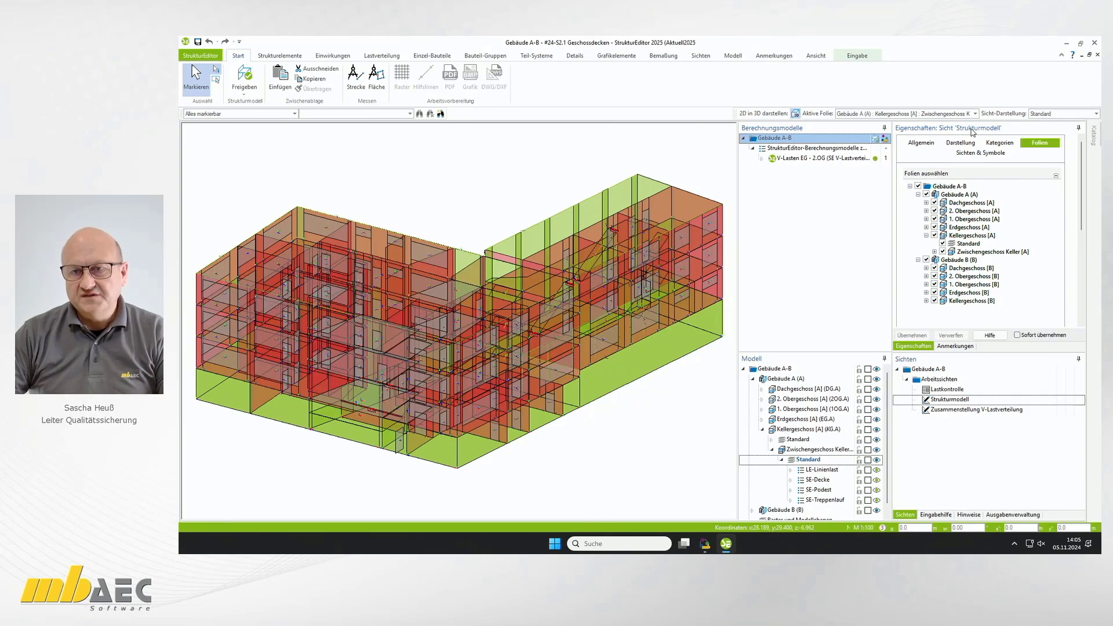
# - Limit the Strukturmodell view to the 1. Obergeschoss [A] layer and display it as a 2D plan
pyautogui.click(926, 261)
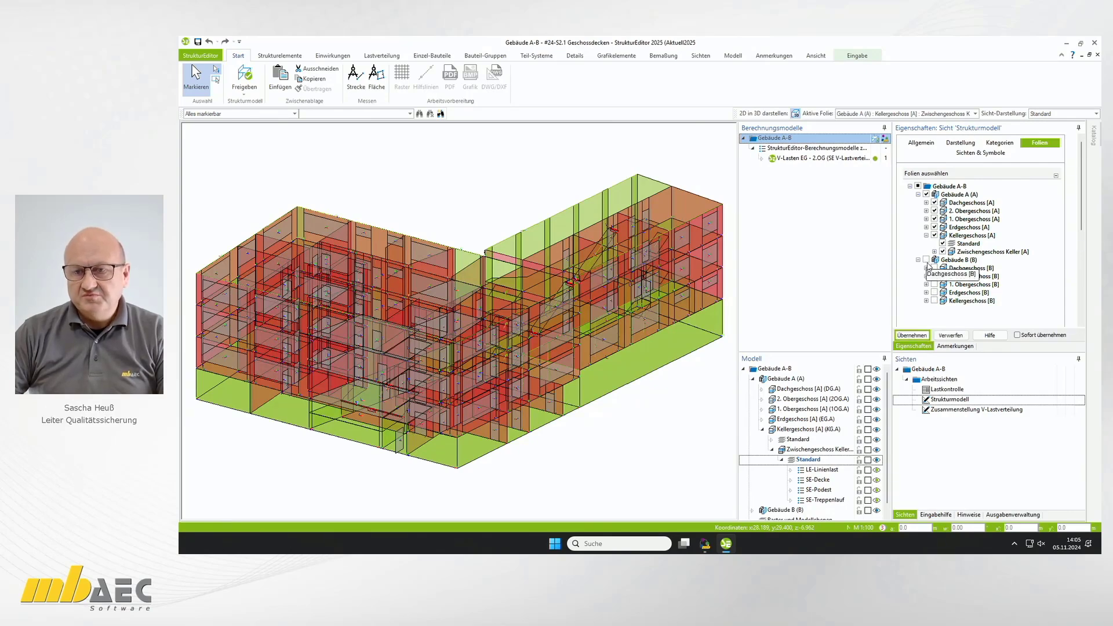
pyautogui.click(926, 195)
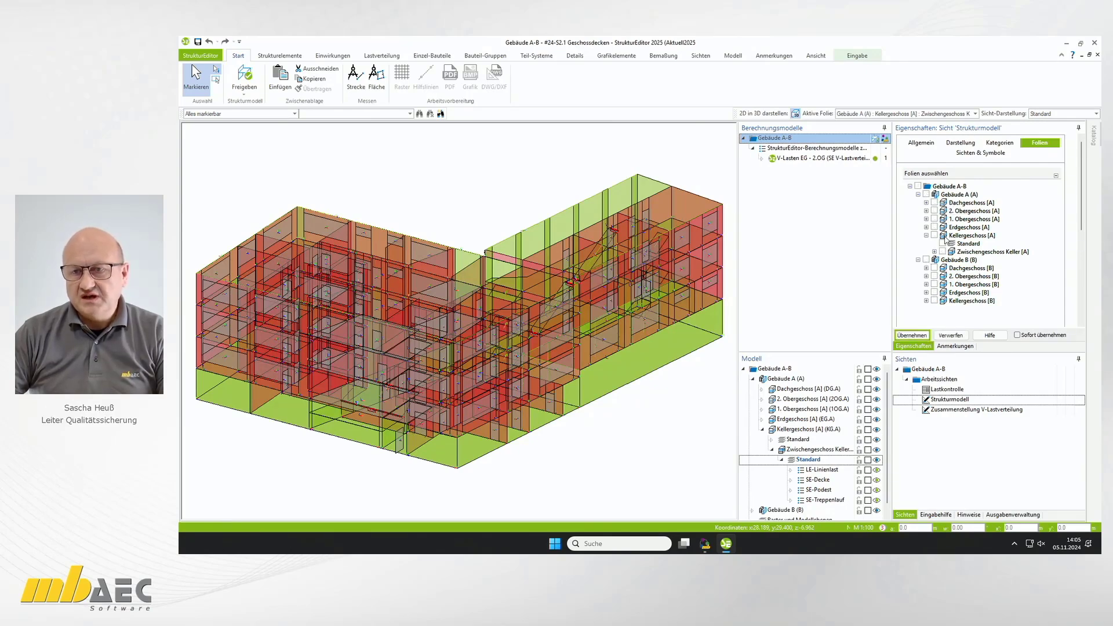
pyautogui.click(934, 219)
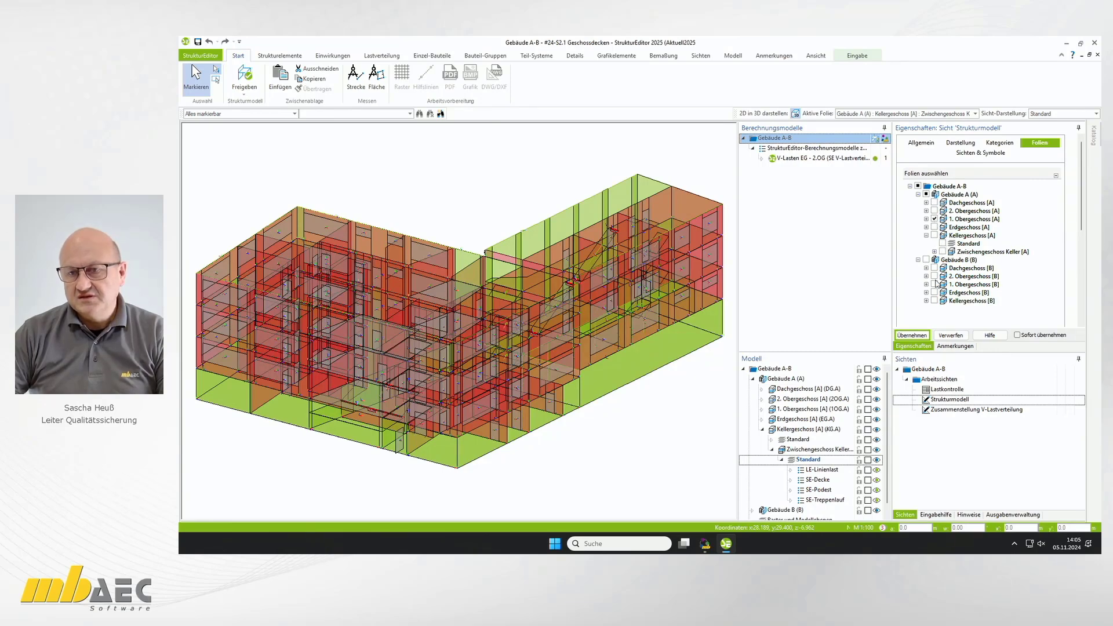
pyautogui.click(912, 335)
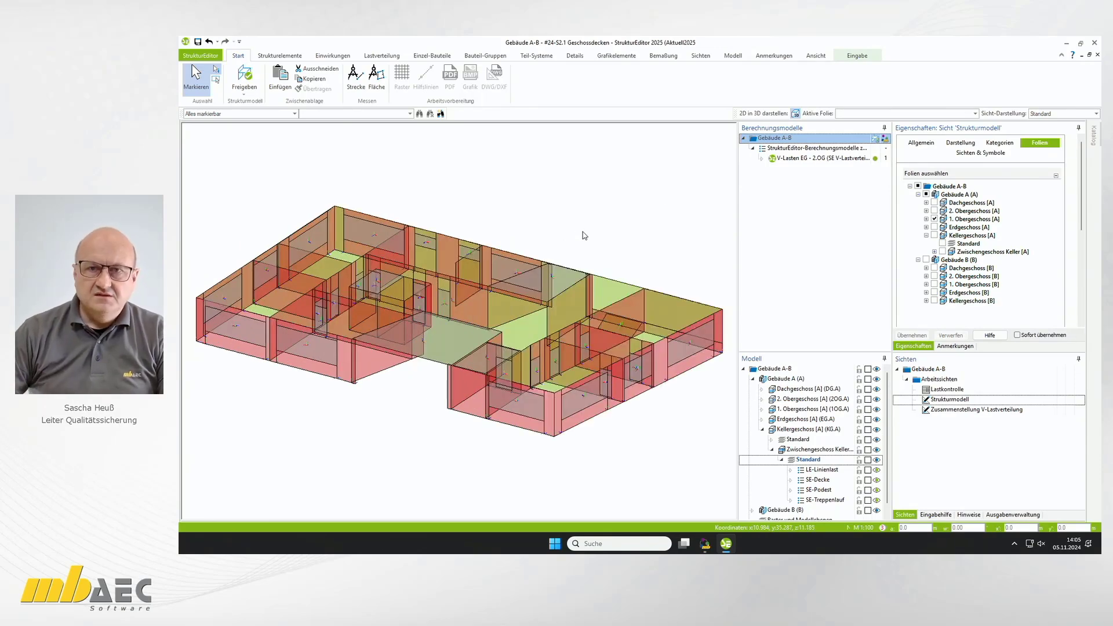
pyautogui.click(795, 114)
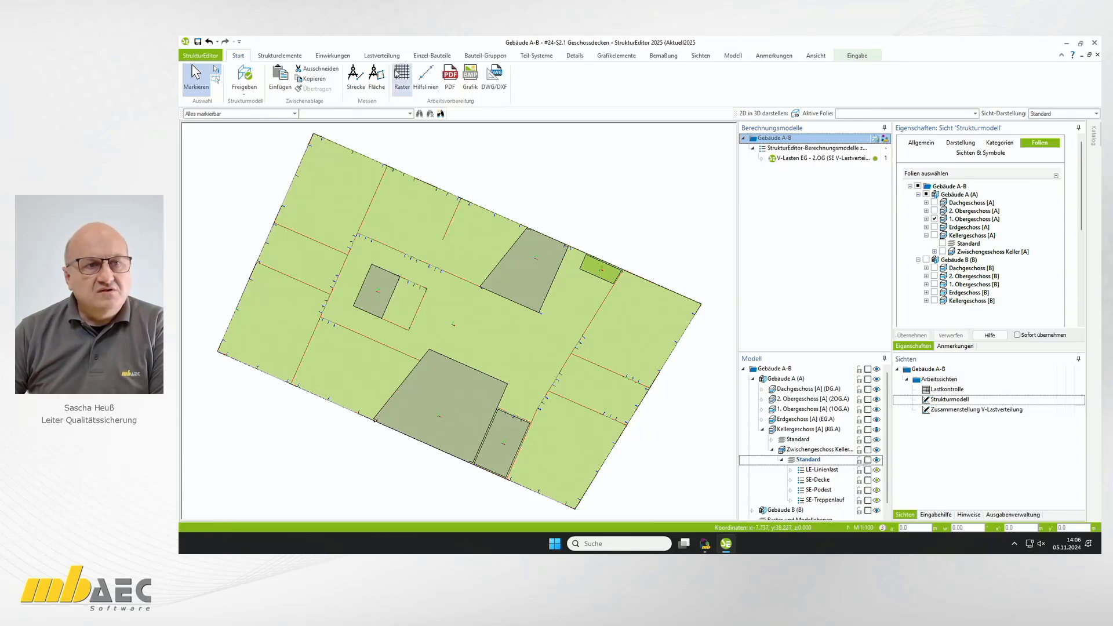
# - Start a new slab joint (Deckenfuge) of type Gelenke with the moment hinges mr, ms and mt enabled
pyautogui.click(280, 56)
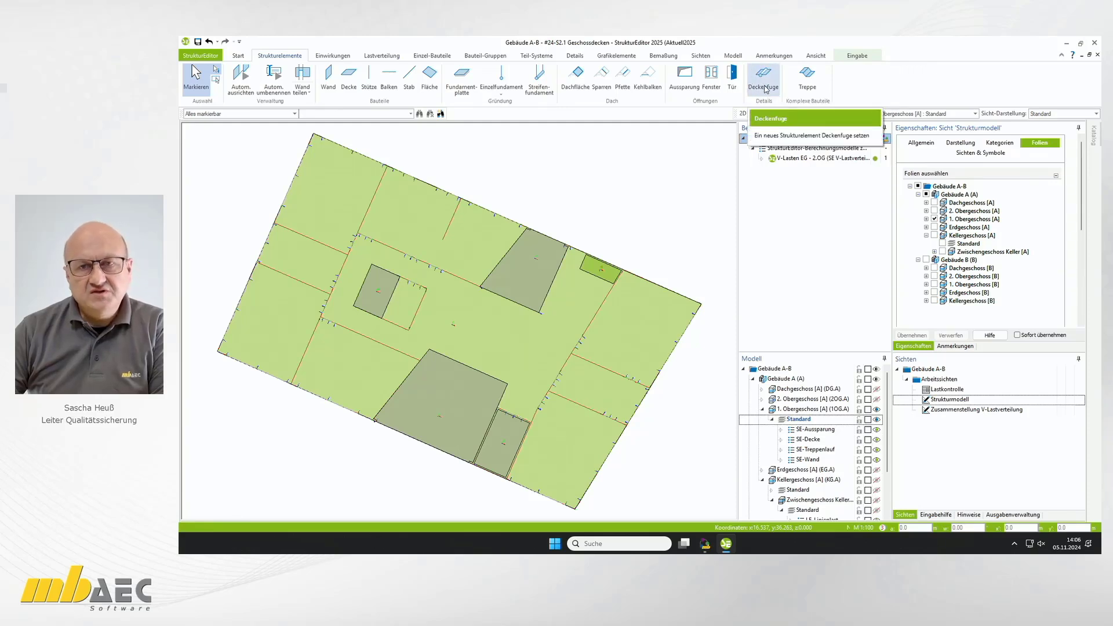
pyautogui.click(764, 87)
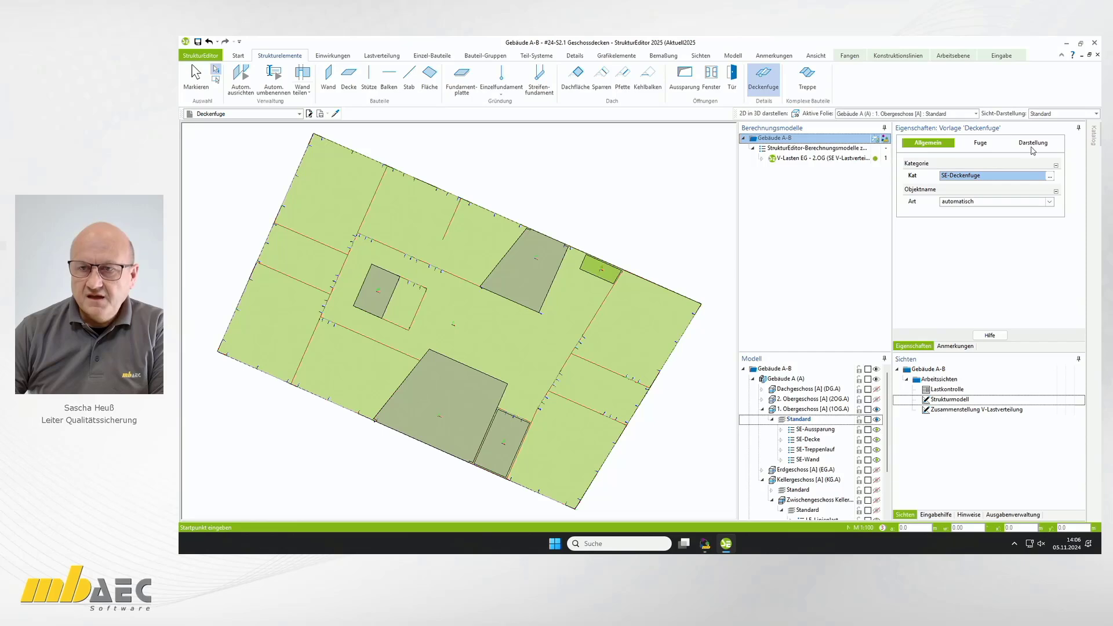
pyautogui.click(980, 143)
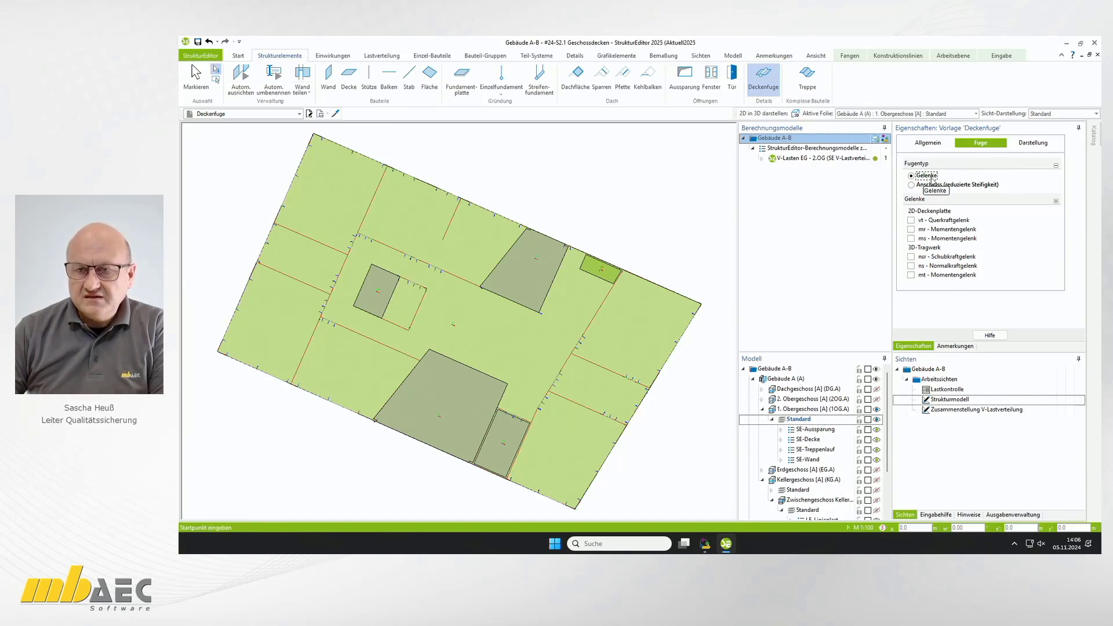
pyautogui.click(911, 230)
pyautogui.click(911, 238)
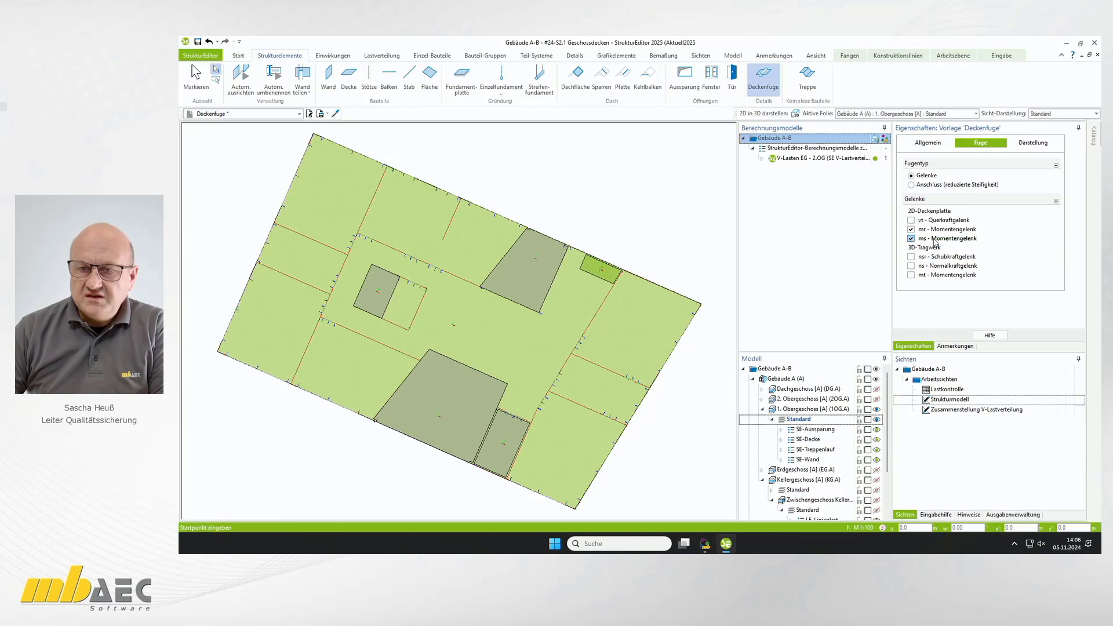
pyautogui.click(911, 275)
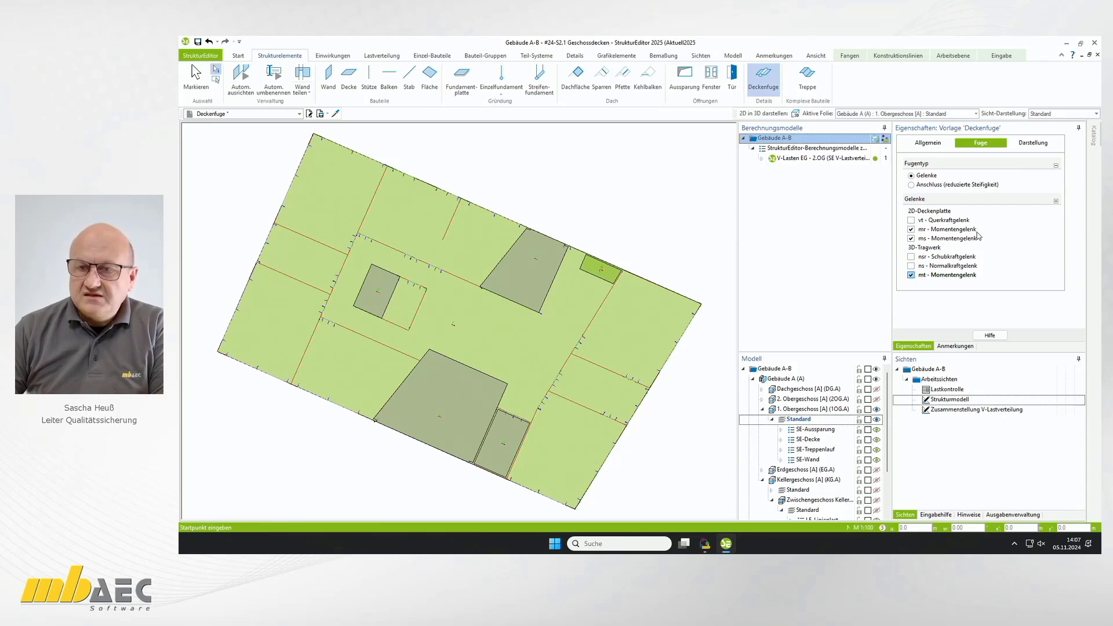
# - Examine the spring stiffness settings of the joint type Anschluss (reduzierte Steifigkeit), returning to Gelenke
pyautogui.click(911, 185)
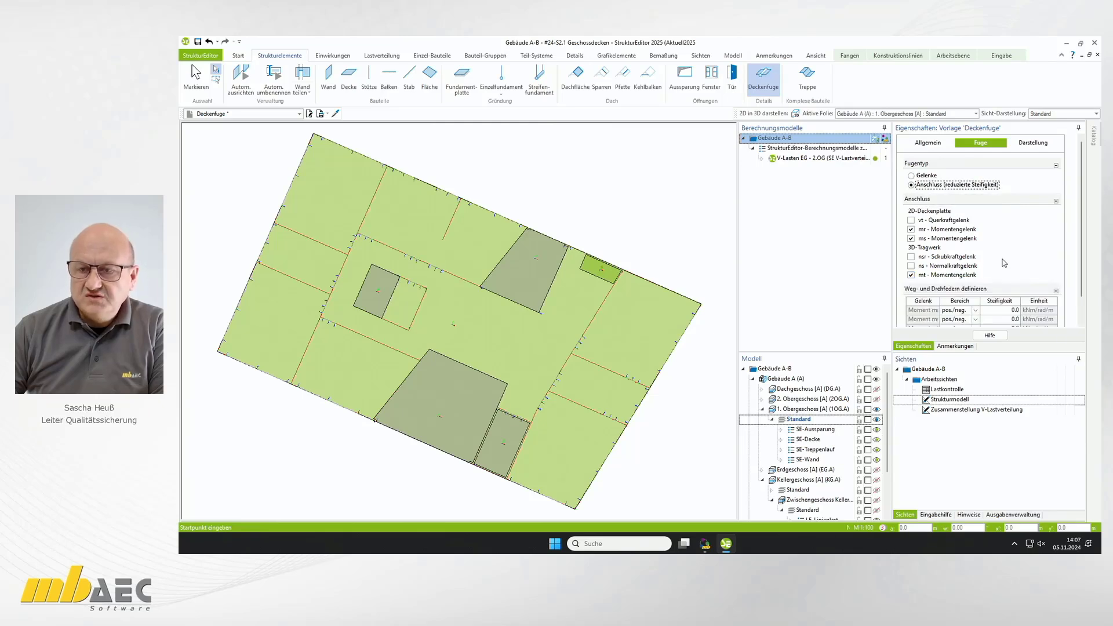
pyautogui.scroll(-3, 1023, 271)
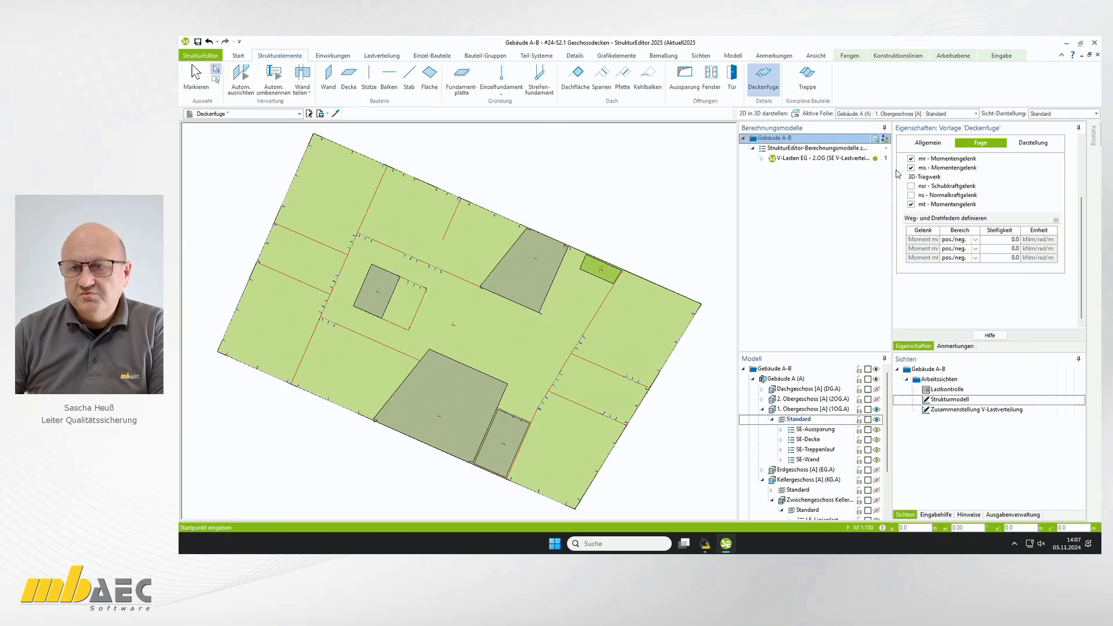
pyautogui.scroll(3, 1024, 201)
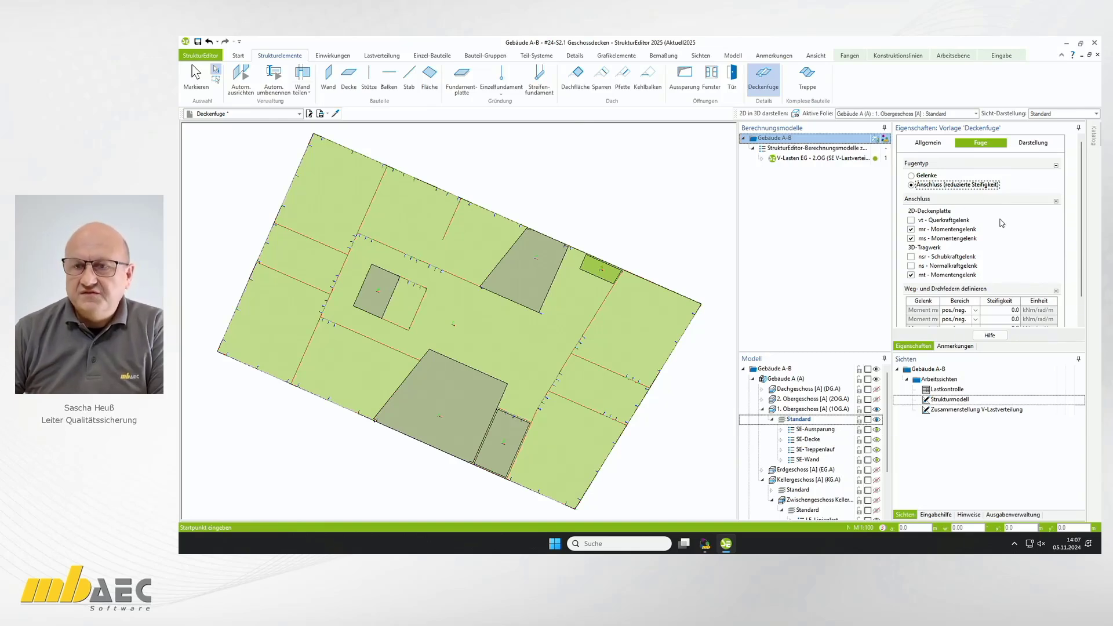
pyautogui.click(912, 176)
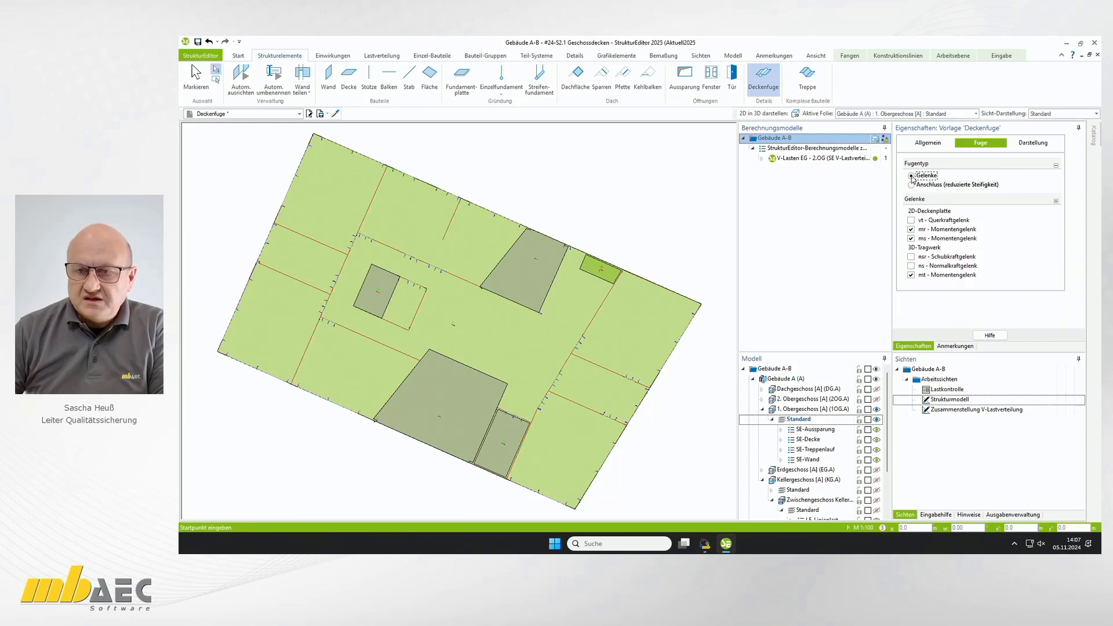
# - Draw two slab joints across the slab, connecting the facing corners of the two large grey areas
pyautogui.click(435, 350)
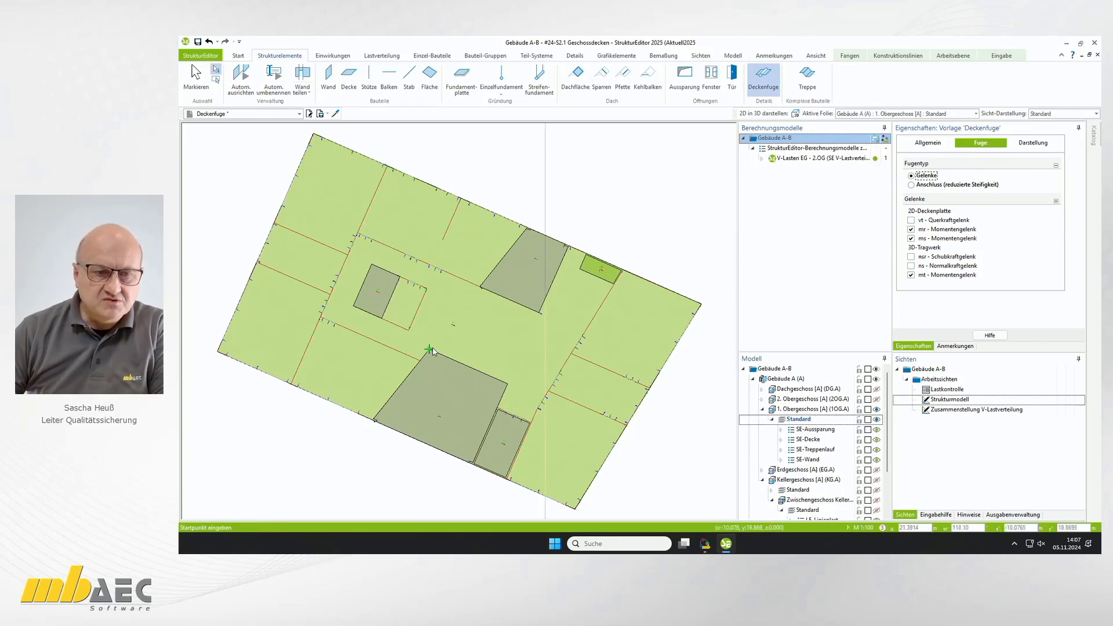
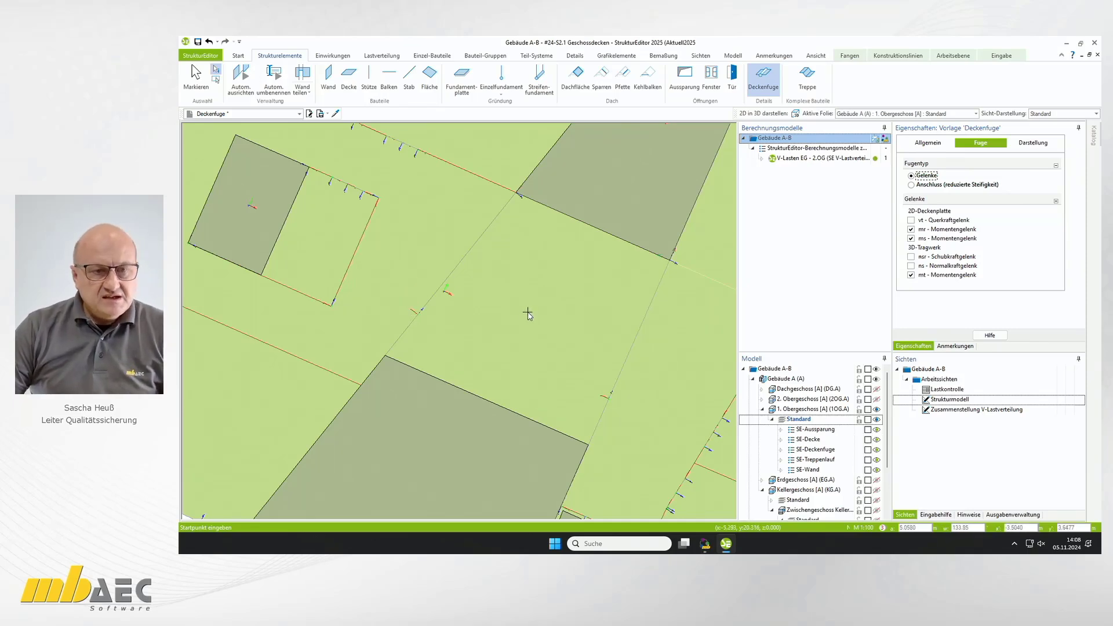
pyautogui.press('Escape')
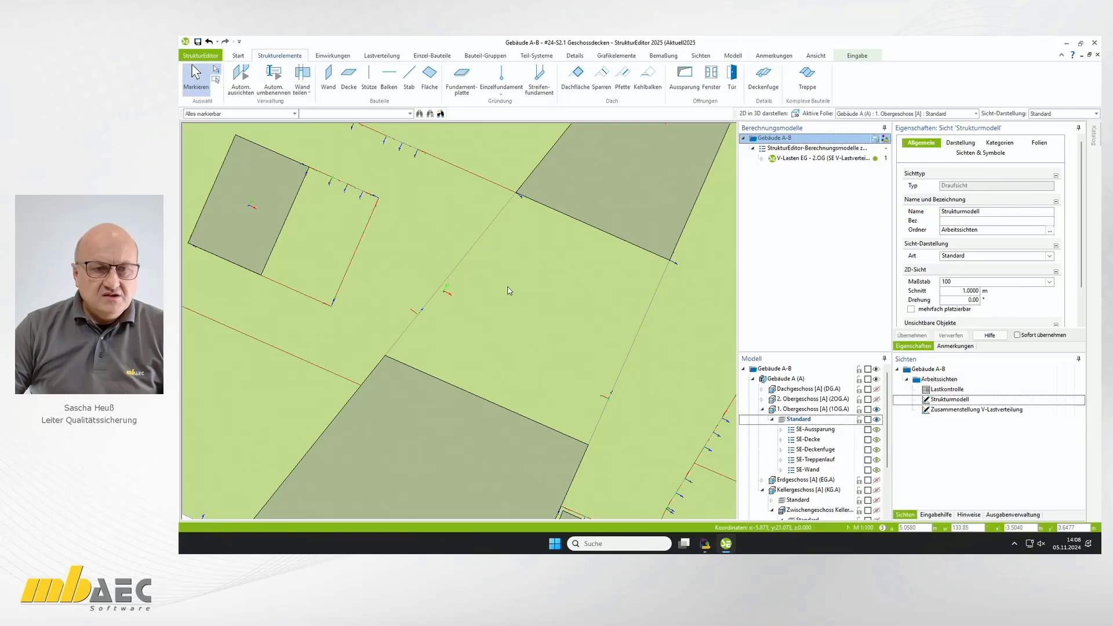
# - Reverse the main direction of the slab joint that starts at the lower grey area's top corner
pyautogui.click(479, 242)
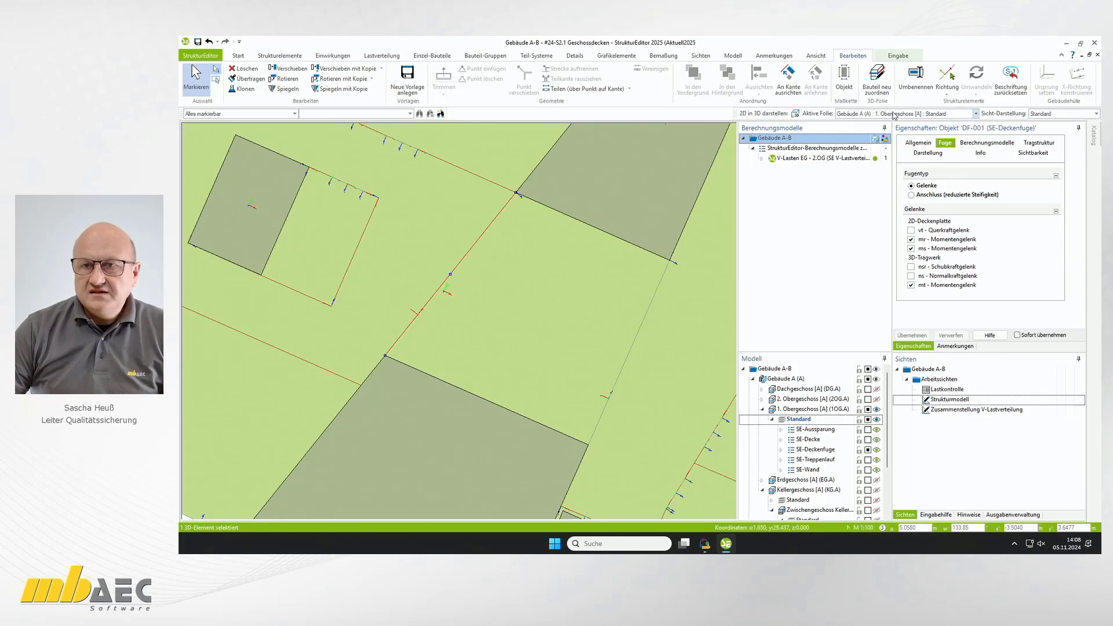
pyautogui.click(943, 95)
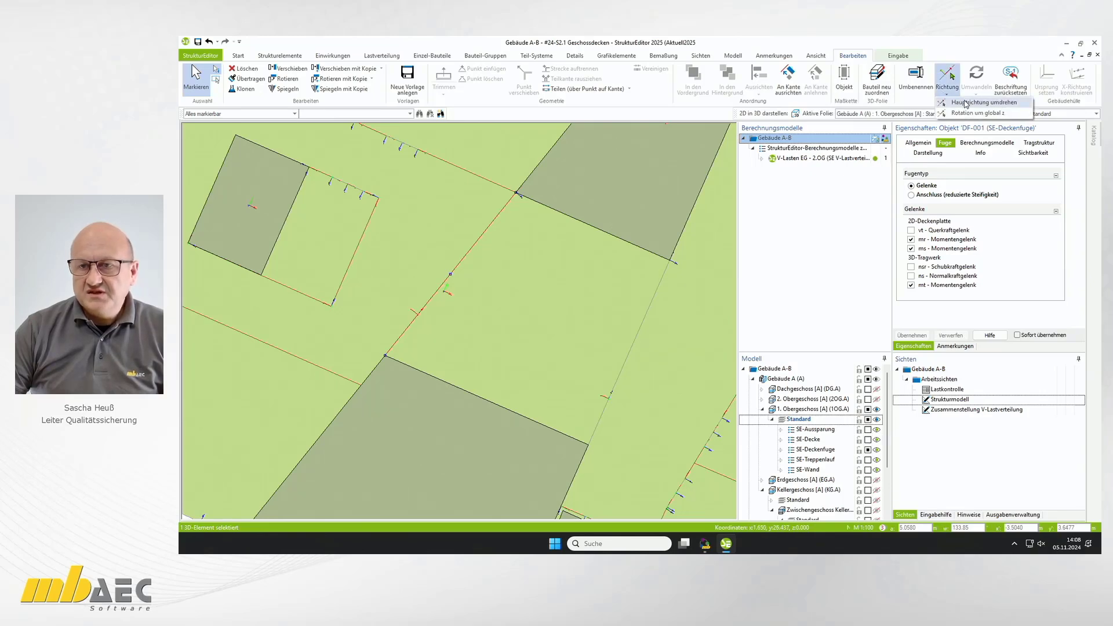
pyautogui.click(967, 103)
pyautogui.click(483, 262)
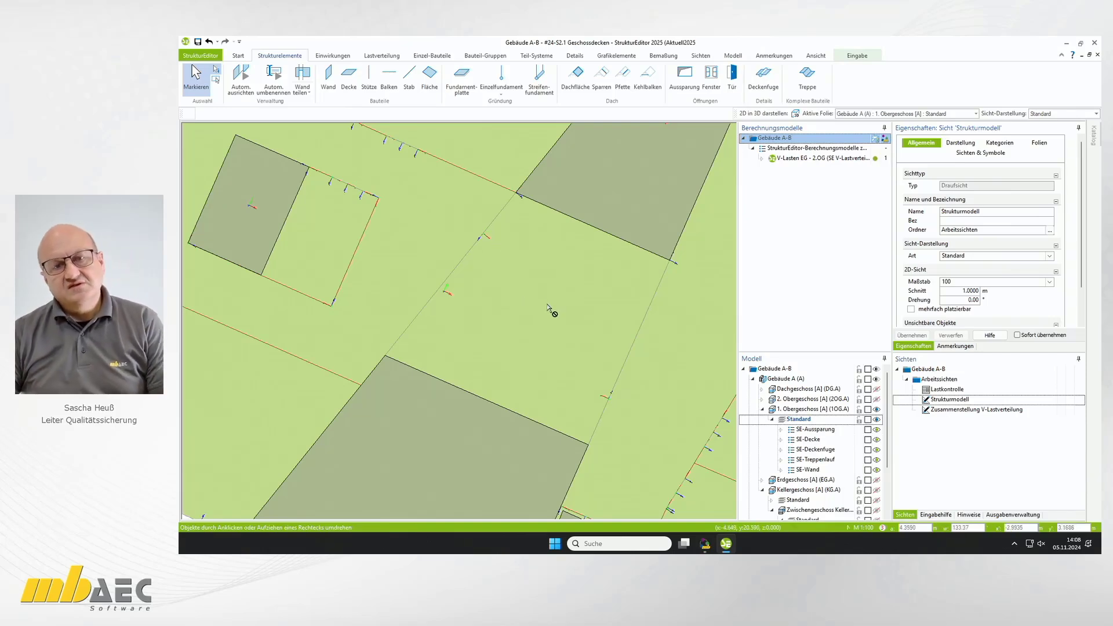
# - Create a 2D Deckenplatte (M100.de) calculation model from the large floor slab of the first upper storey
pyautogui.scroll(-2, 545, 310)
pyautogui.scroll(-2, 541, 301)
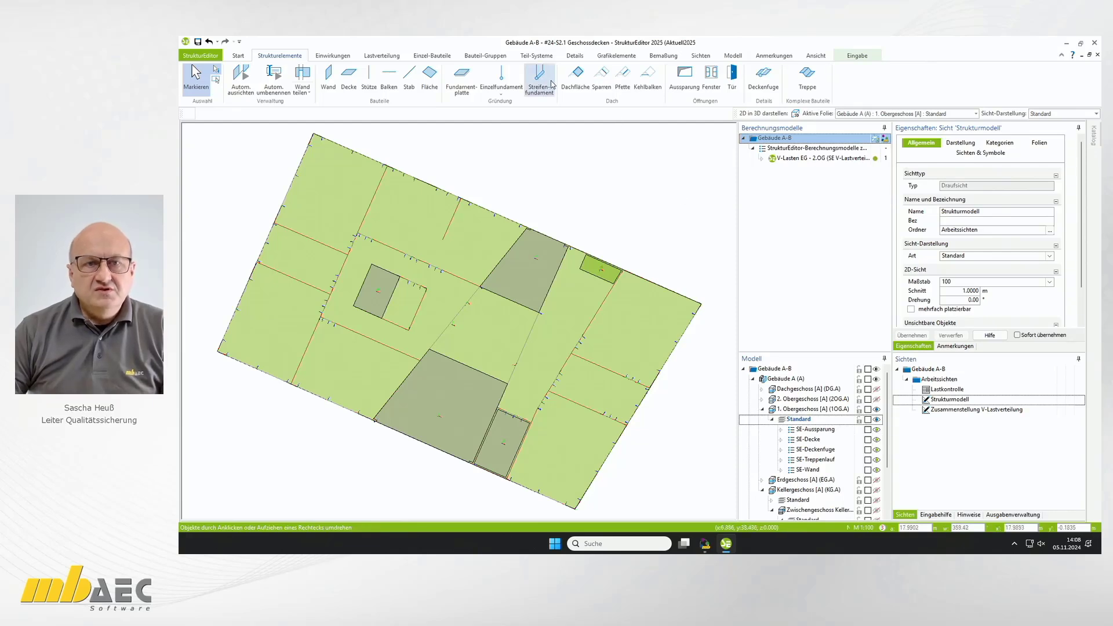
pyautogui.click(547, 56)
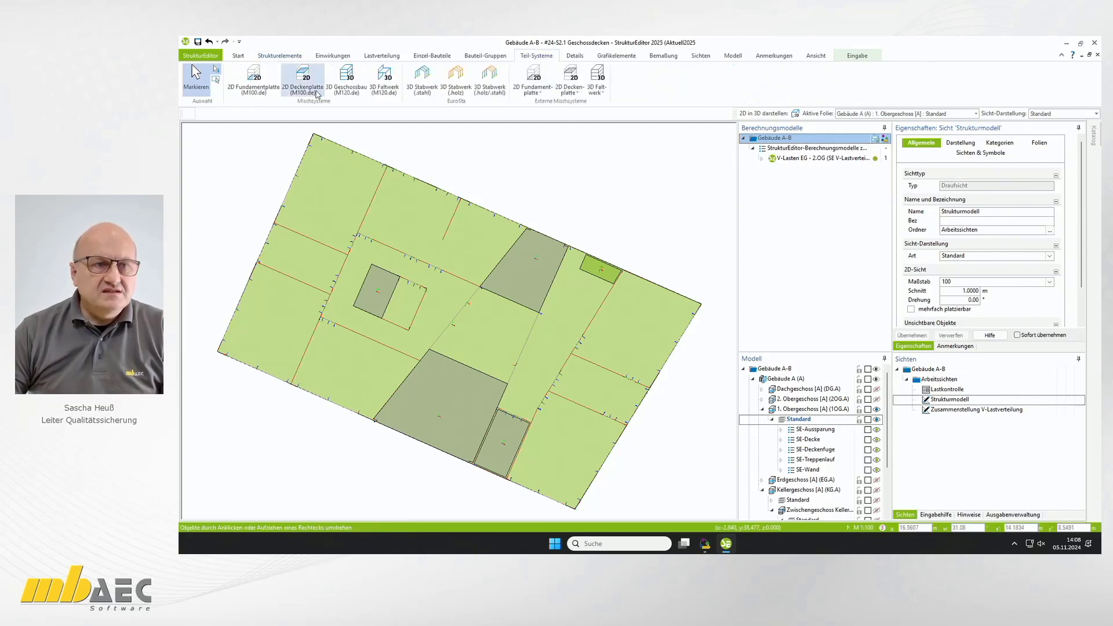
pyautogui.click(304, 77)
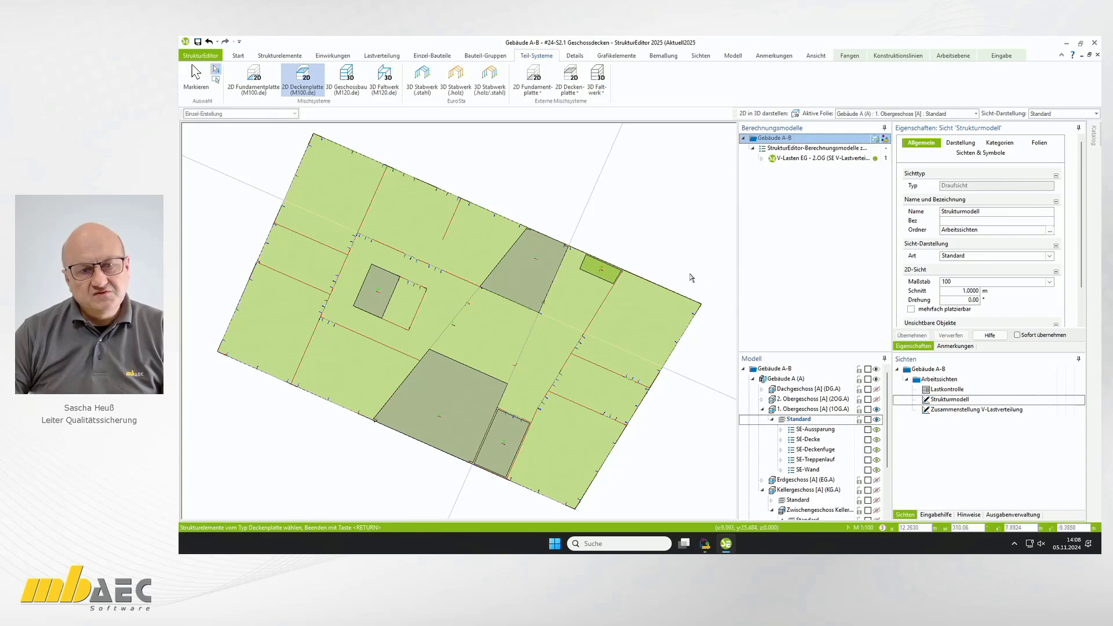
pyautogui.click(470, 247)
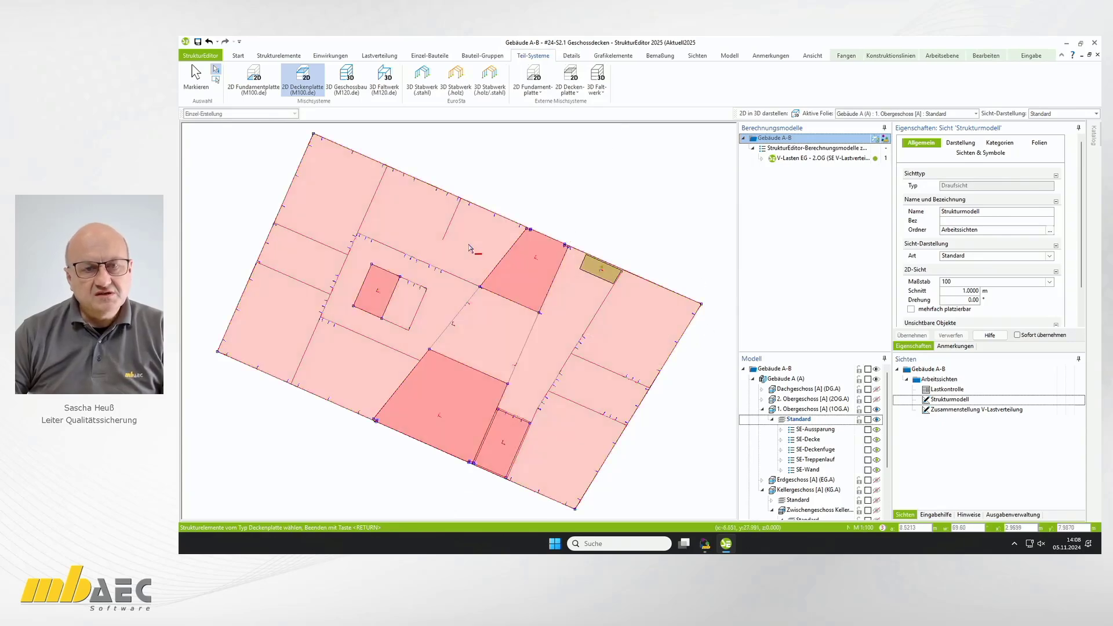
pyautogui.press('Return')
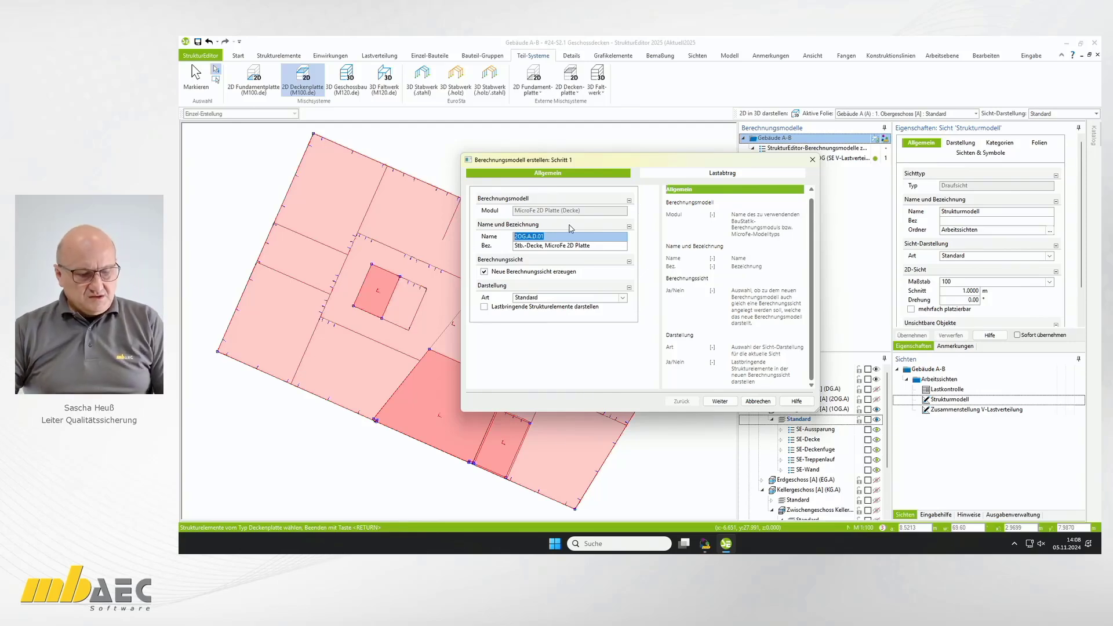
# - Name the calculation model A-1.OG with the designation "Decke über 1.OG" and proceed to the load transfer settings
pyautogui.write('A-')
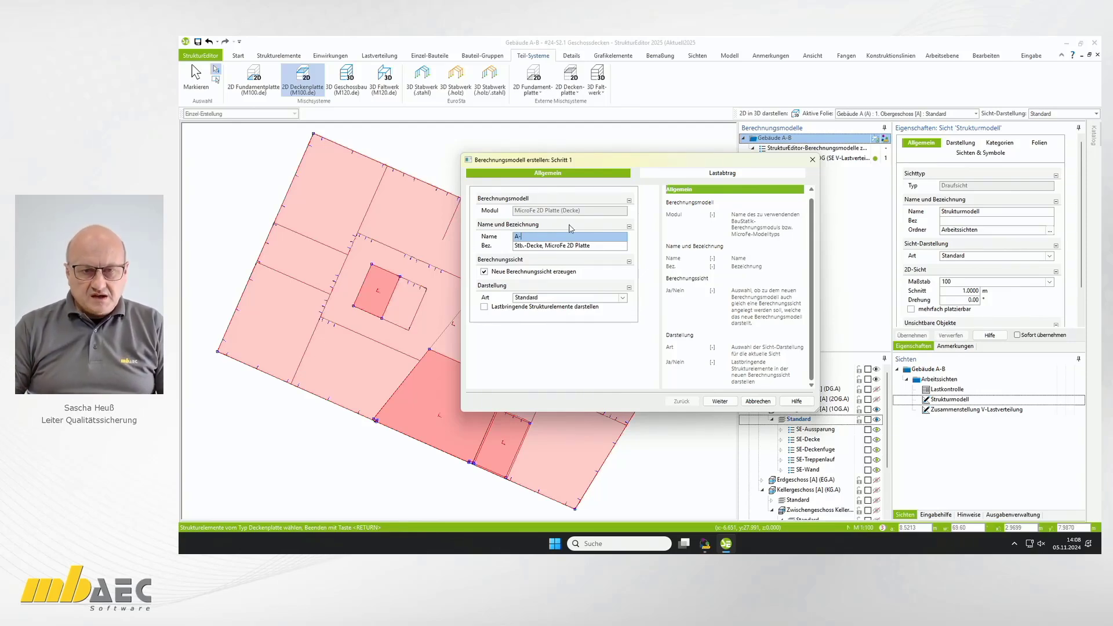
pyautogui.write('1.0')
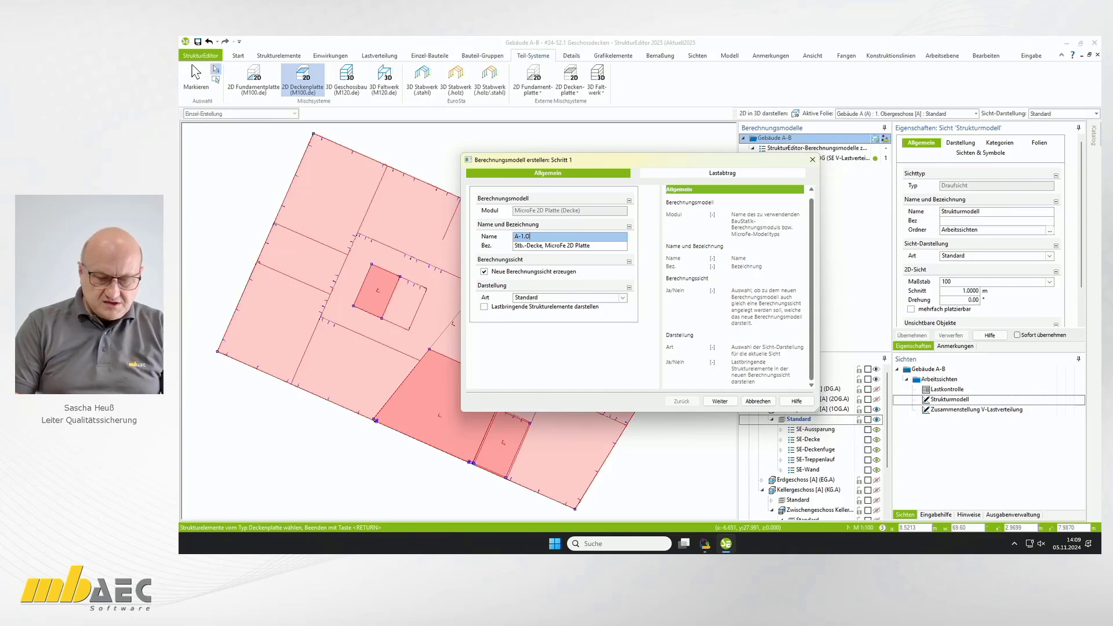
pyautogui.click(602, 245)
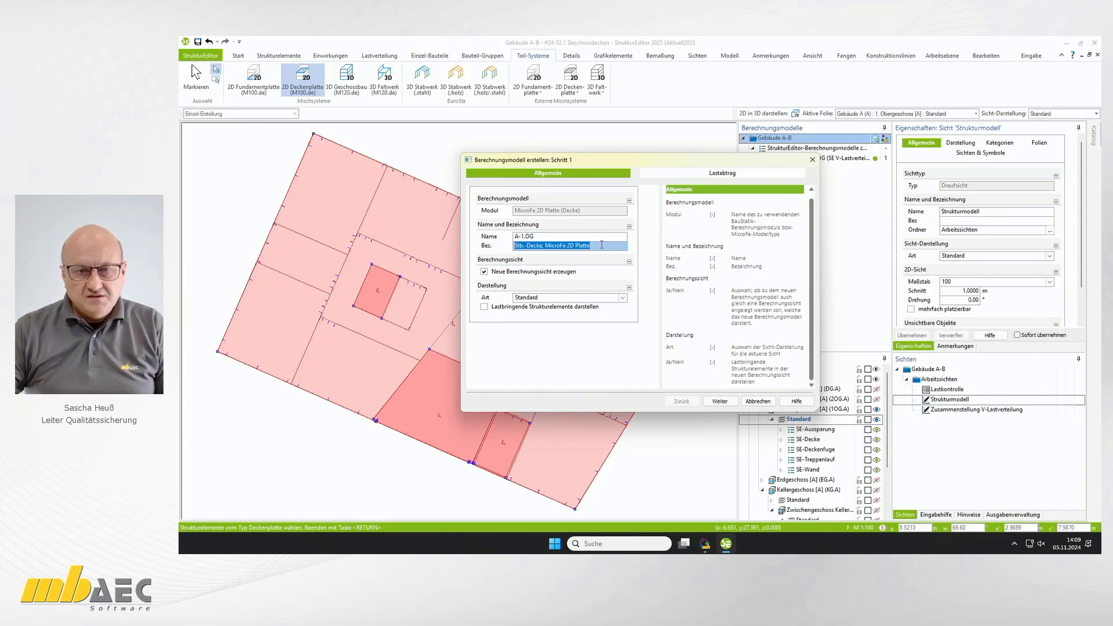
pyautogui.write('Decke')
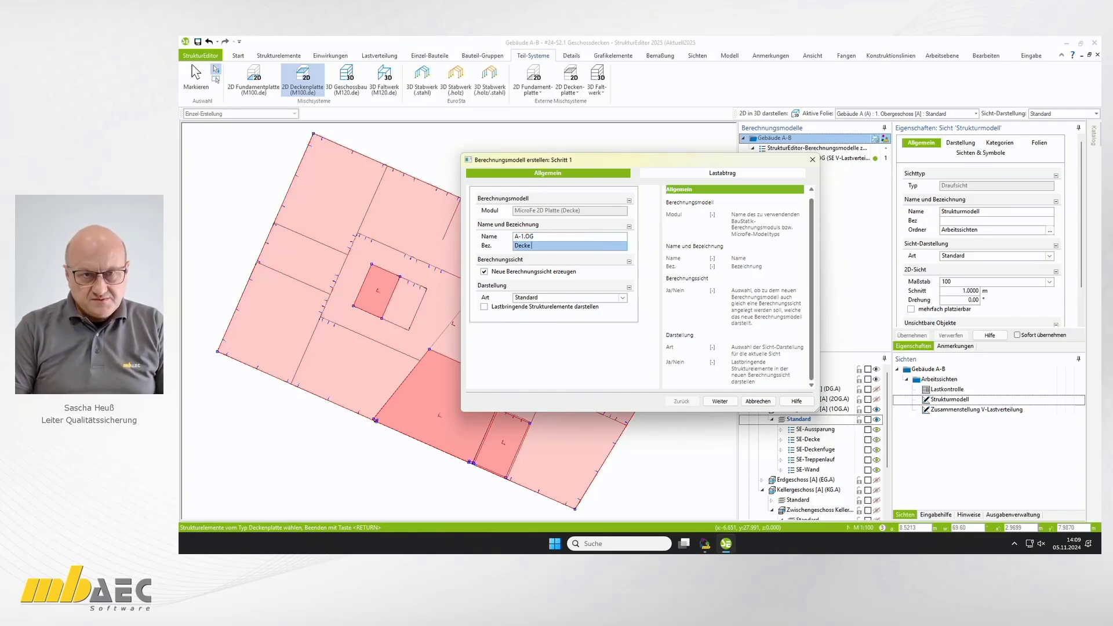
pyautogui.write(' über 1')
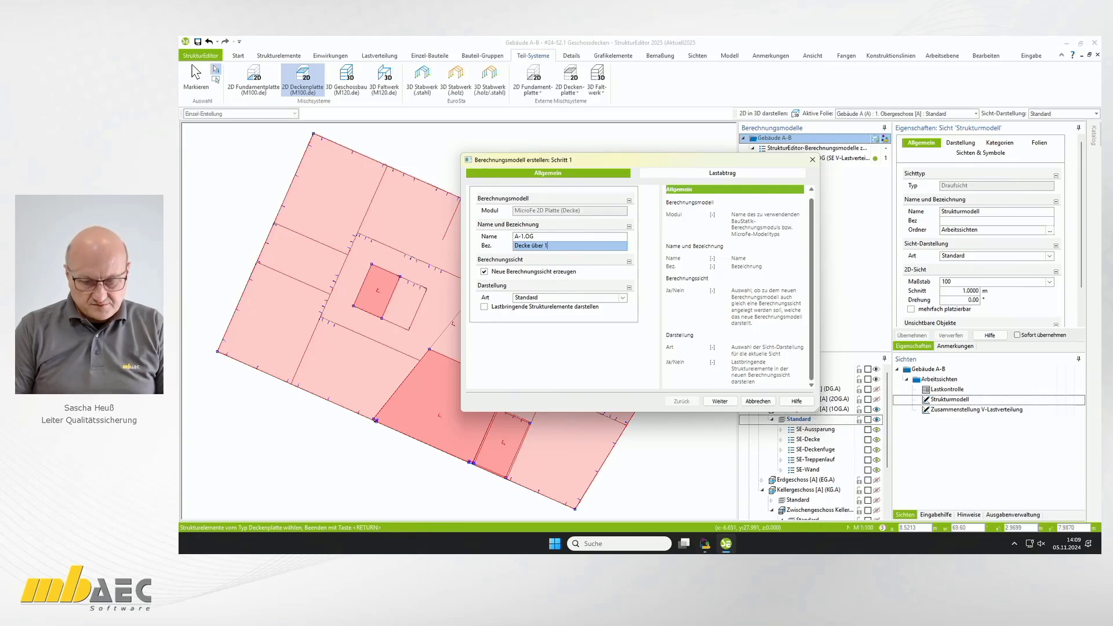
pyautogui.write('.0')
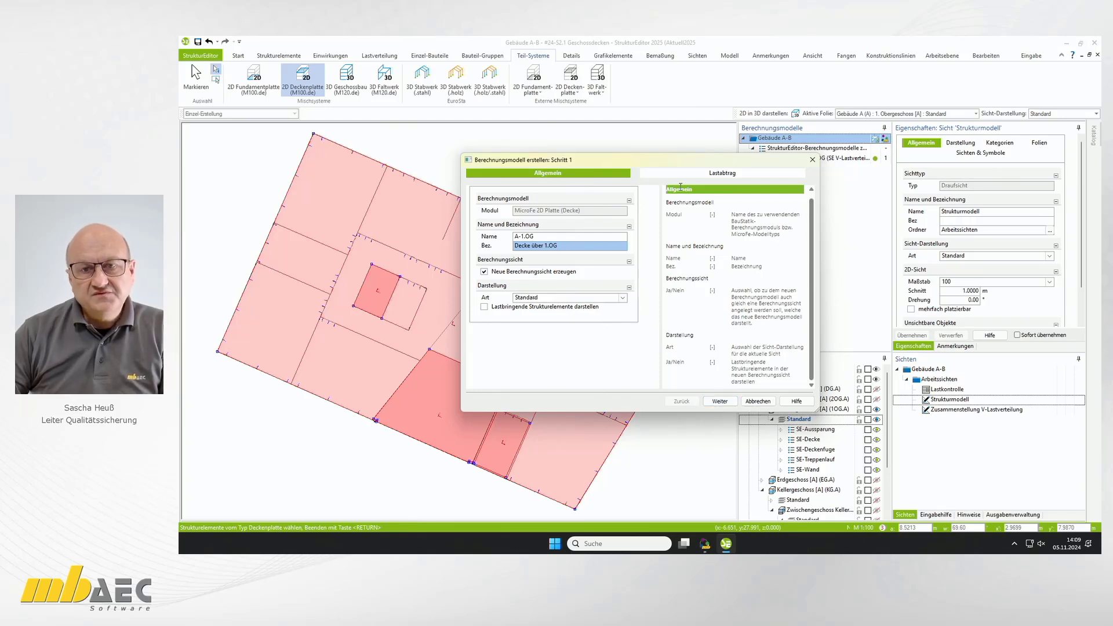
pyautogui.click(720, 401)
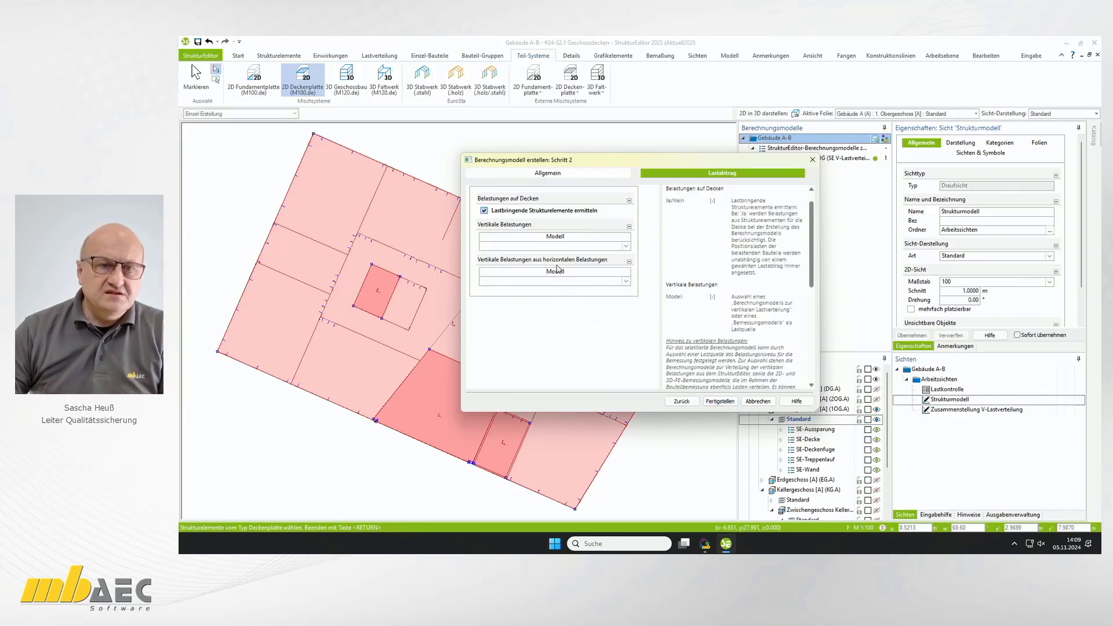
# - Turn off the determination of load-bearing structural elements for the slab and finish creating the calculation model
pyautogui.click(484, 210)
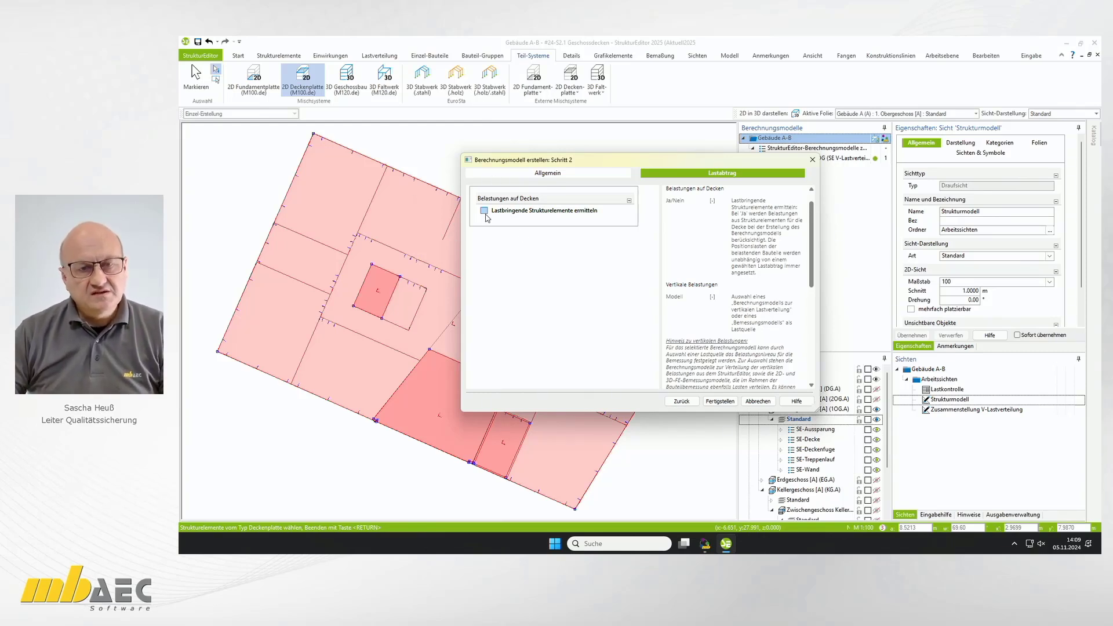
pyautogui.click(720, 401)
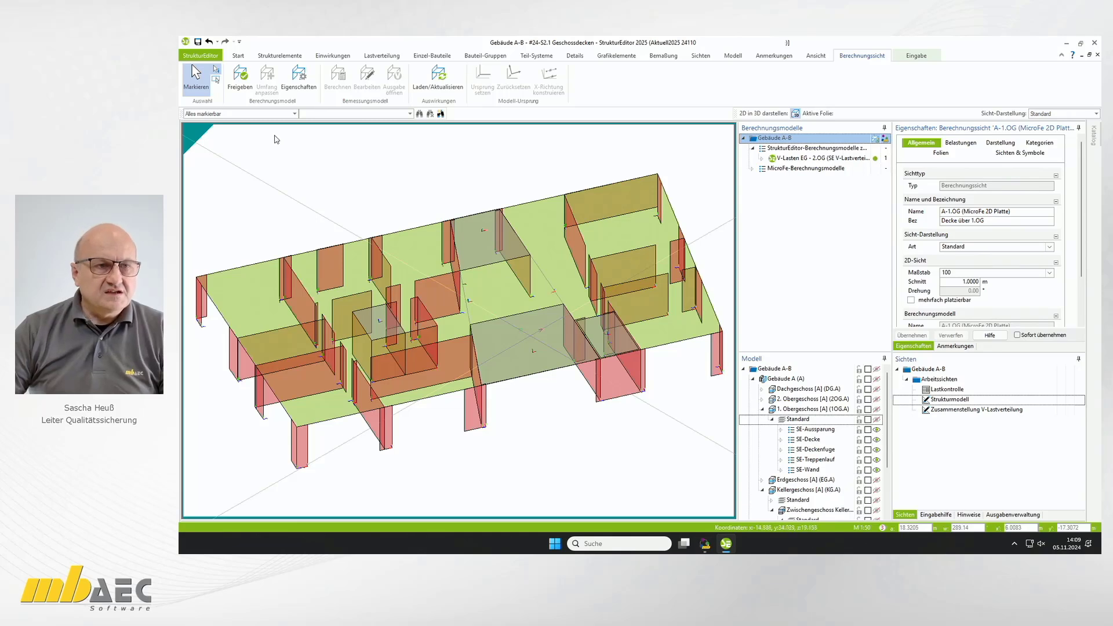
# - Release calculation model A-1.OG and create its MicroFe 2D slab design model, taking name and designation from the calculation model
pyautogui.click(243, 81)
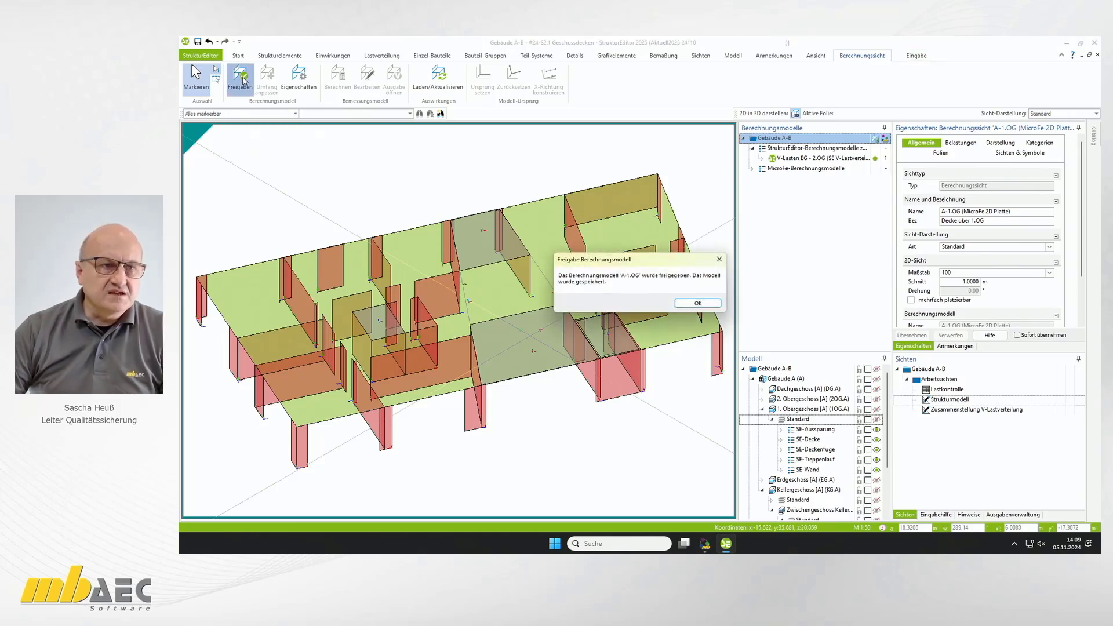
pyautogui.click(698, 303)
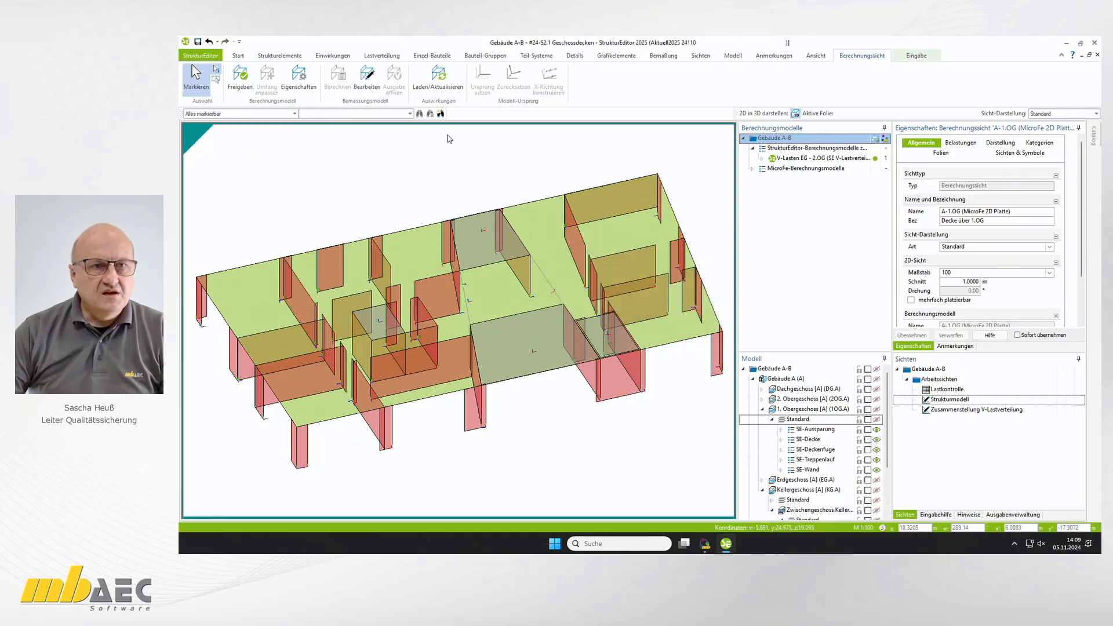
pyautogui.click(367, 79)
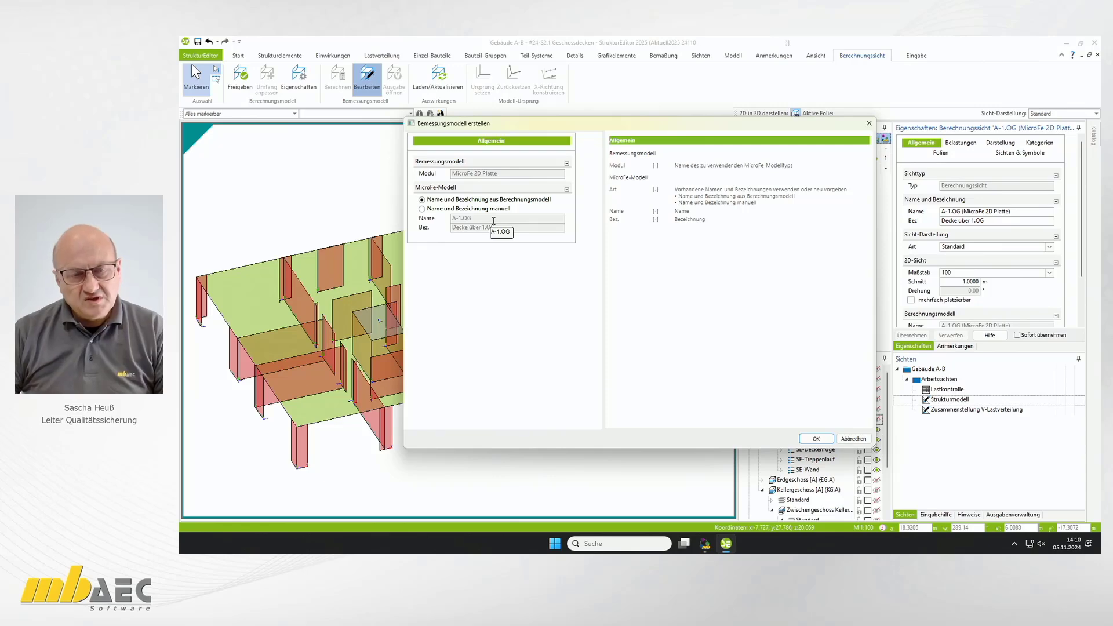
pyautogui.click(816, 439)
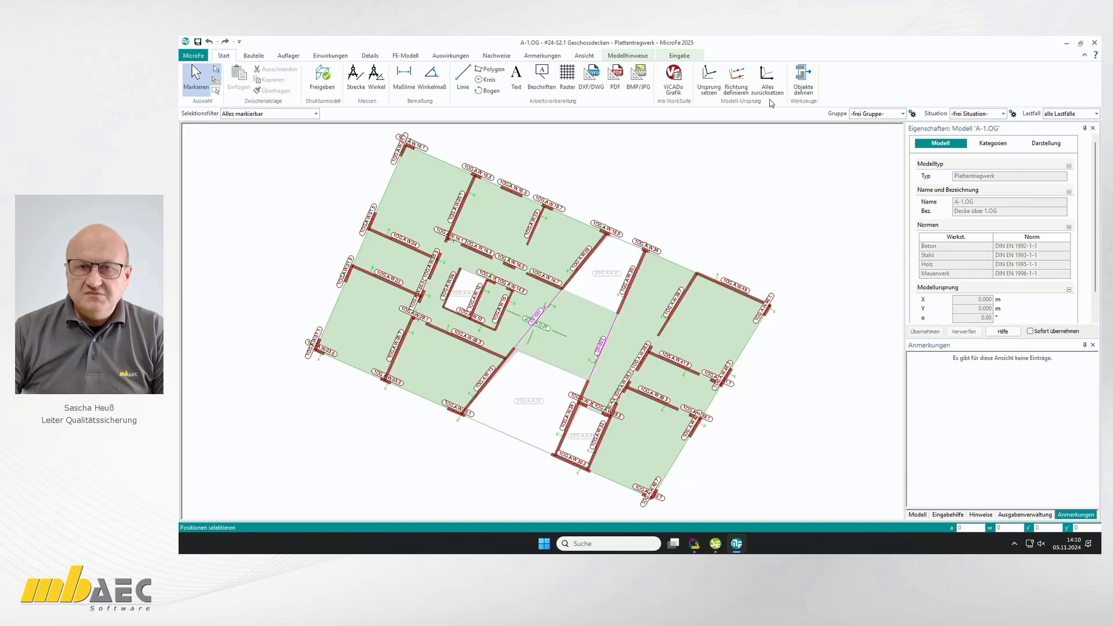
# - Redefine the MicroFe model's X direction to run parallel to the slab's lower long edge
pyautogui.click(735, 81)
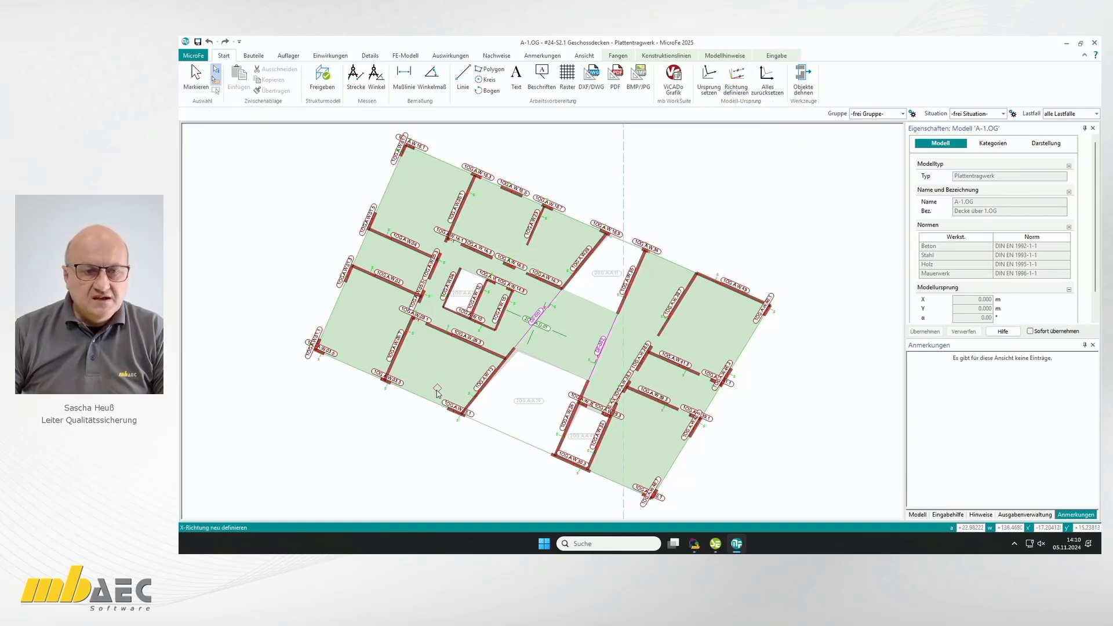
pyautogui.click(410, 391)
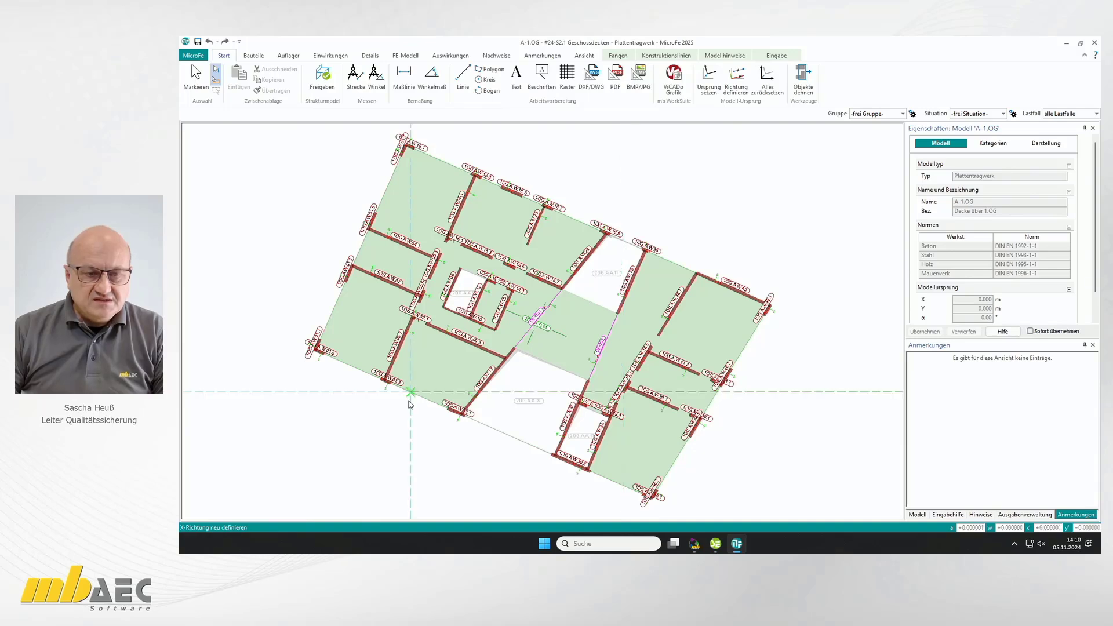
pyautogui.click(516, 443)
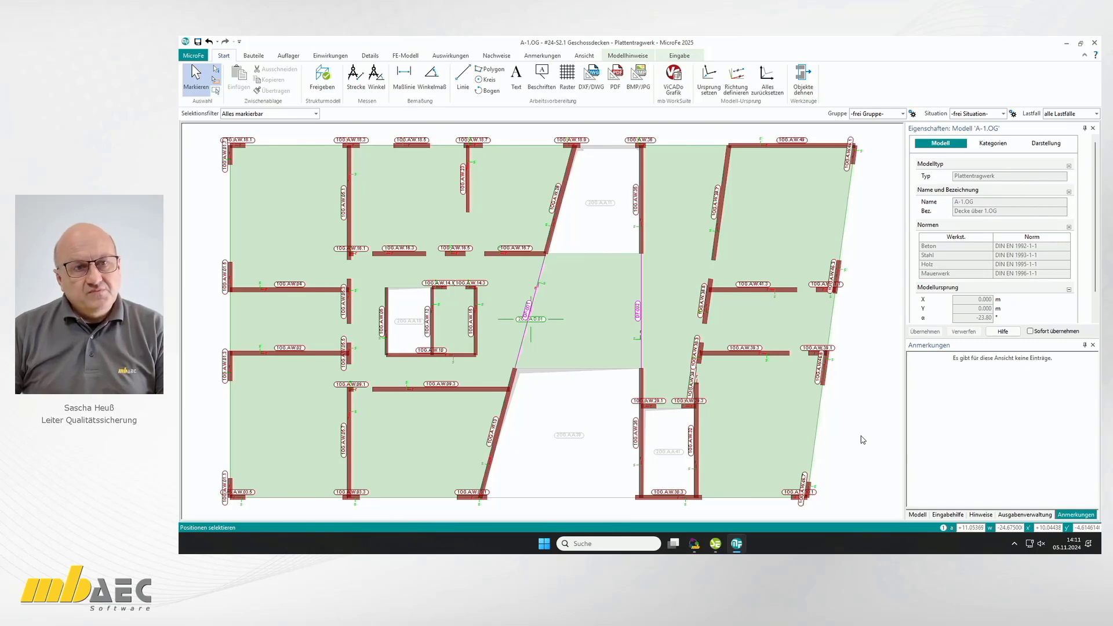
# - Divide the slab into load fields parallel to the s-direction, one field at a time, at the leftmost interior wall line and the upper opening's right-hand wall
pyautogui.click(340, 57)
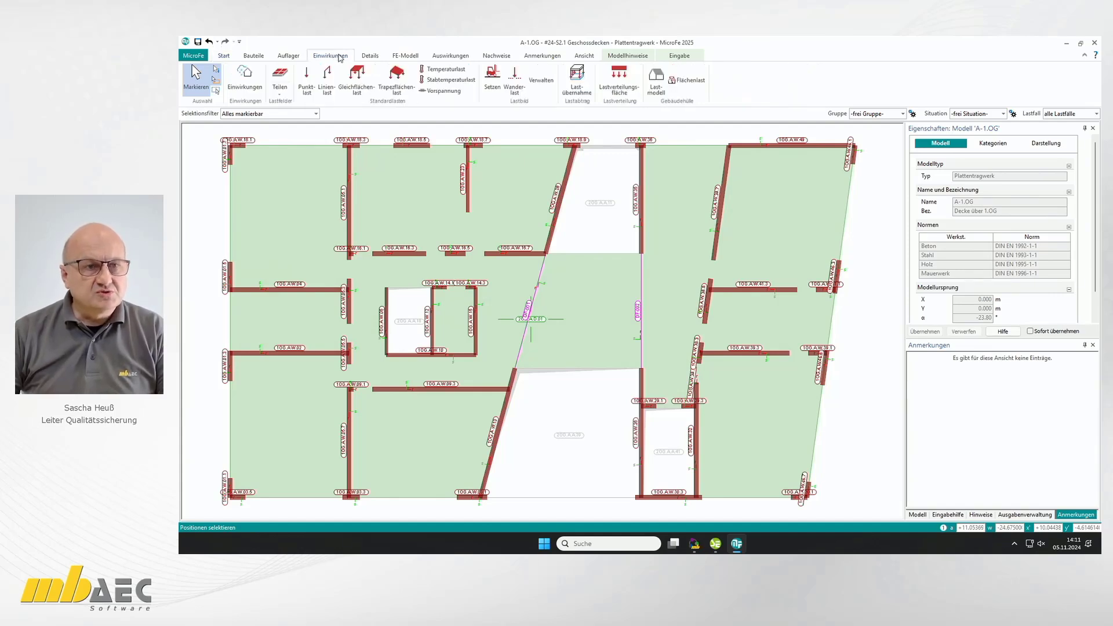
pyautogui.click(284, 75)
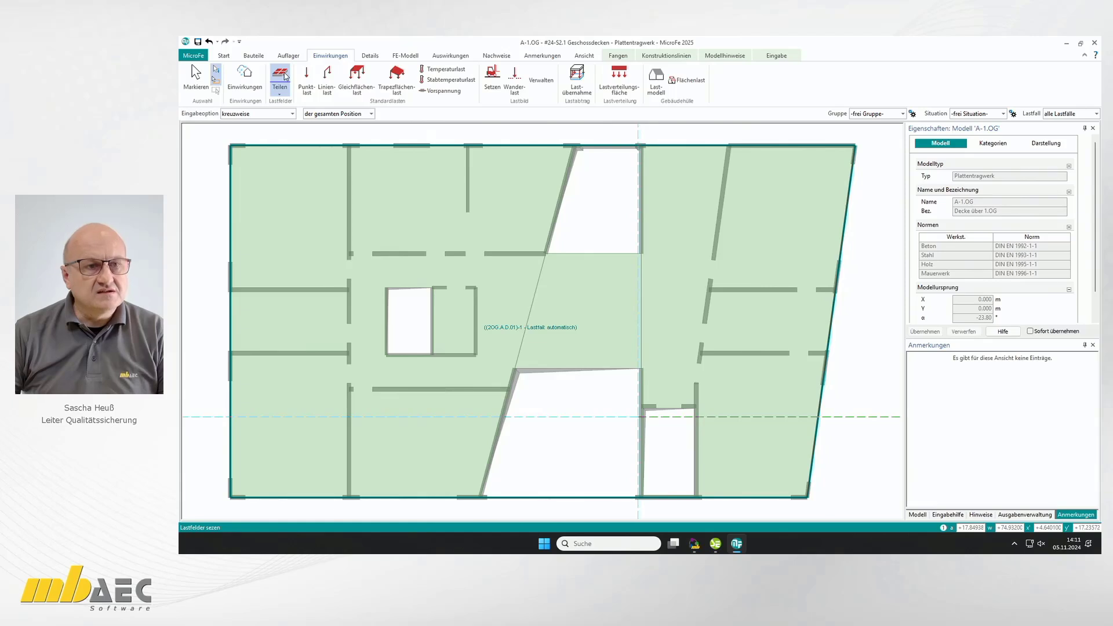
pyautogui.click(293, 114)
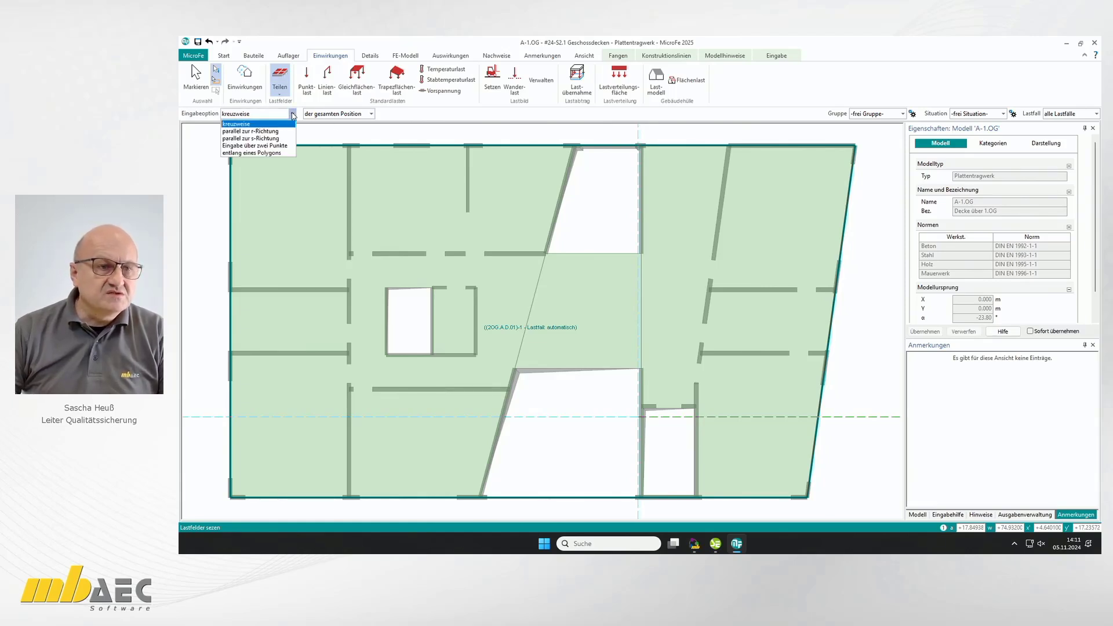
pyautogui.click(274, 139)
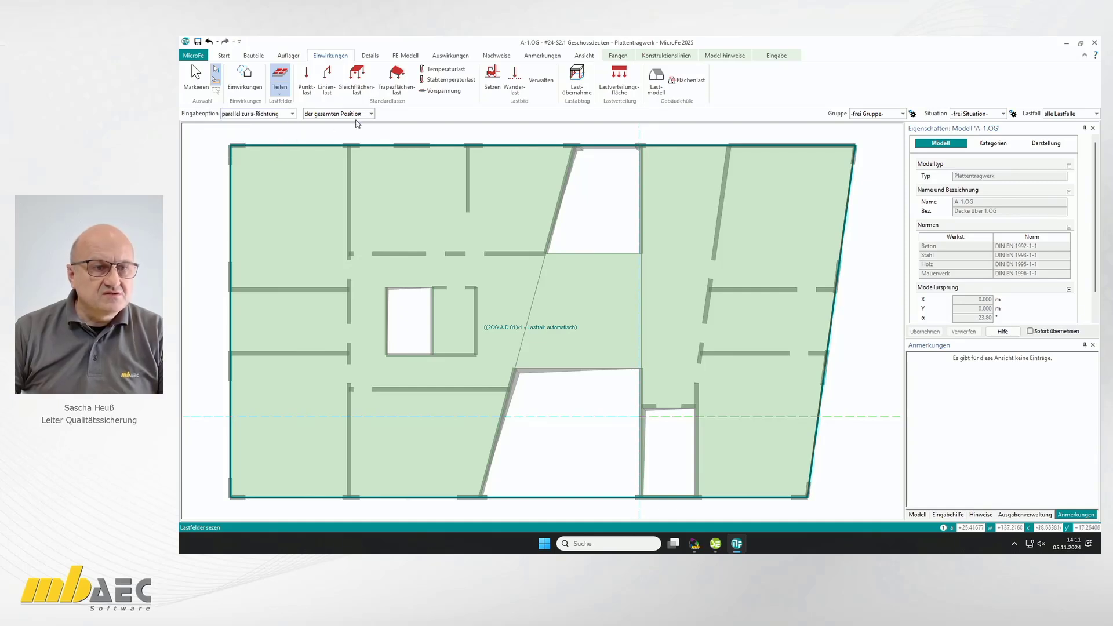
pyautogui.click(369, 114)
pyautogui.click(342, 131)
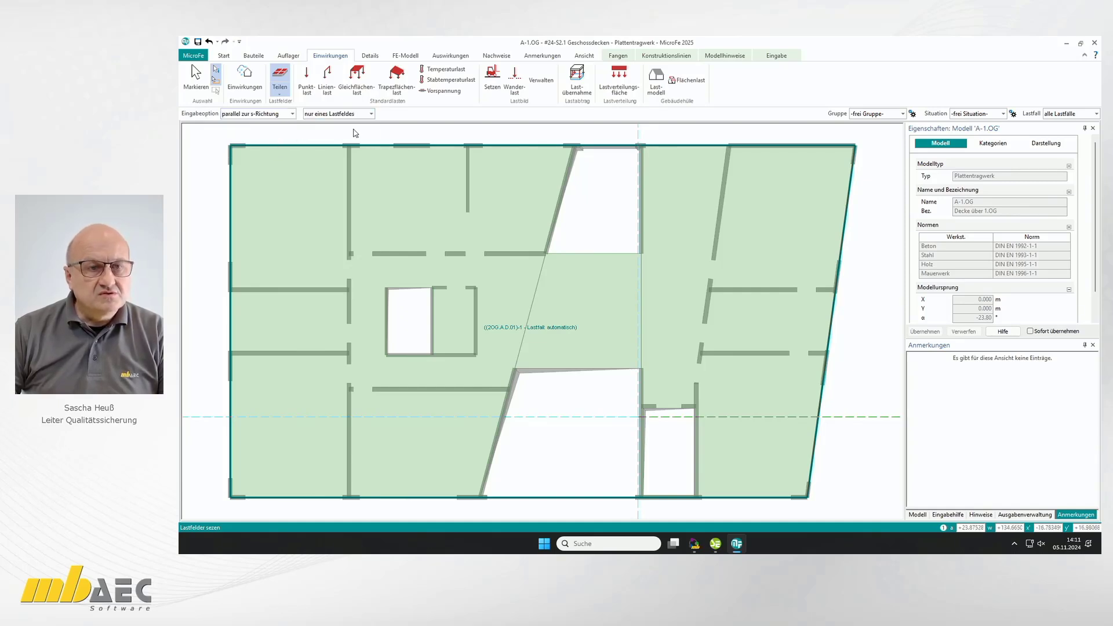
pyautogui.click(347, 195)
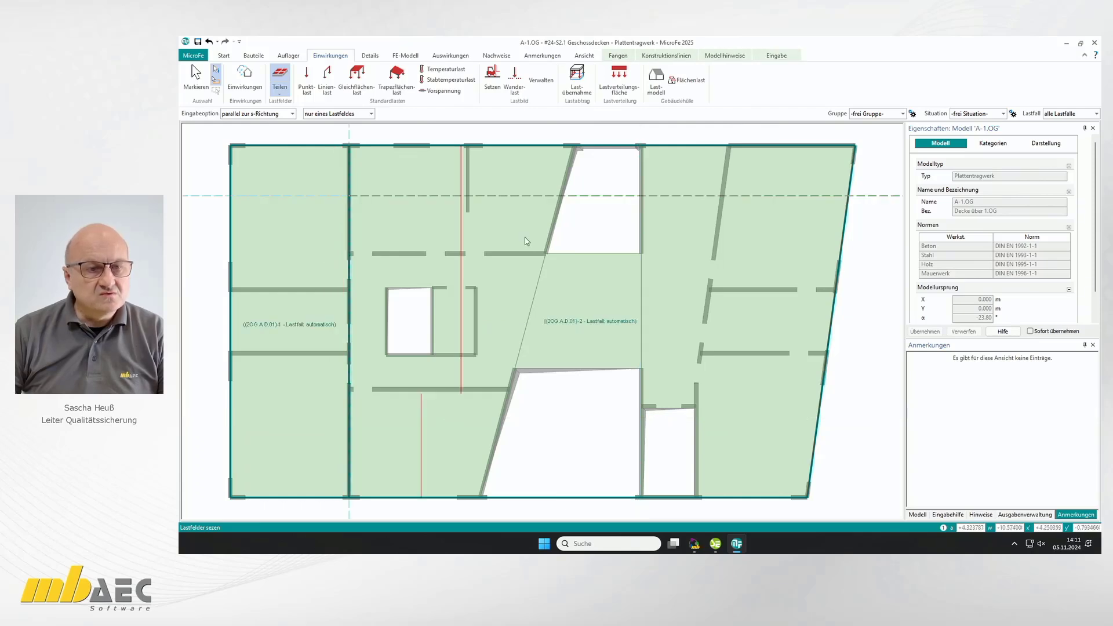
pyautogui.click(642, 238)
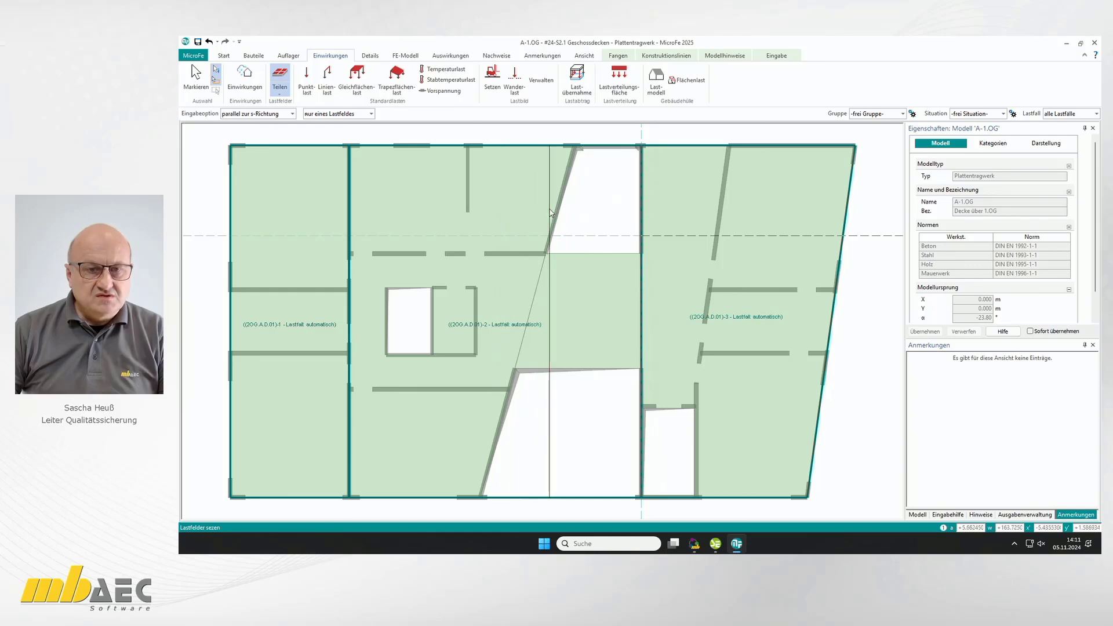
# - Split the middle load field by two-point input along the slanted wall line beside the two large openings
pyautogui.click(291, 114)
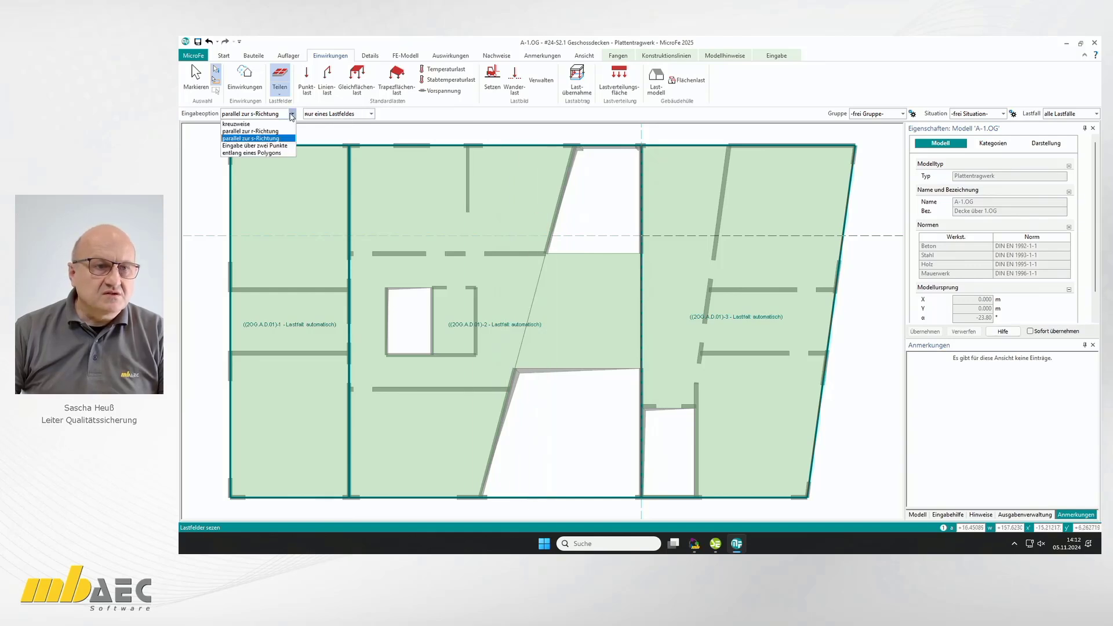
pyautogui.click(276, 145)
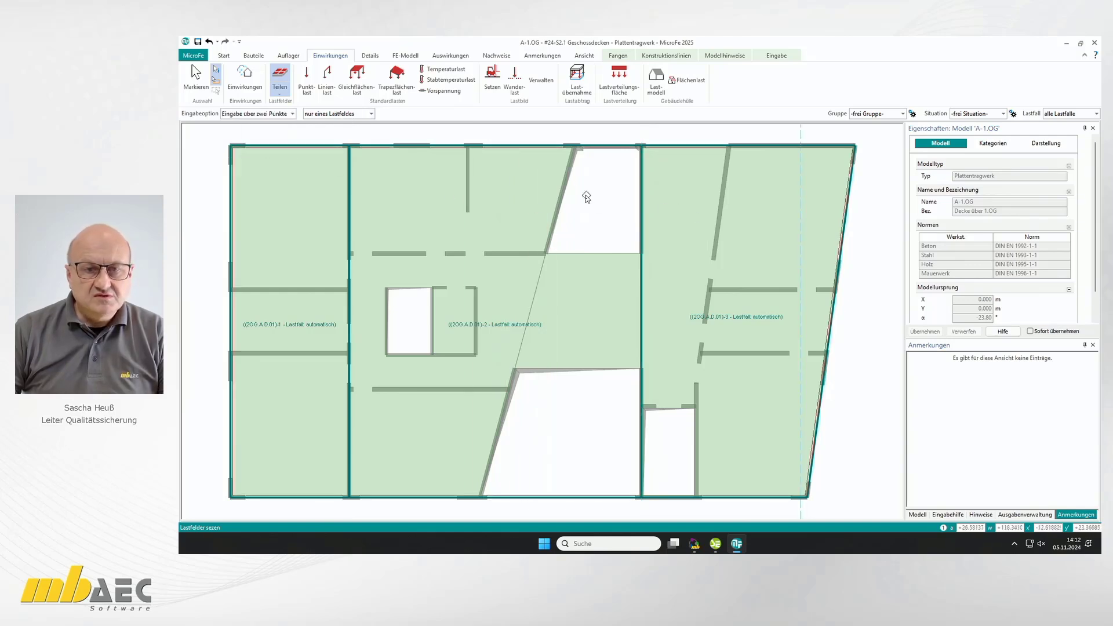
pyautogui.click(557, 214)
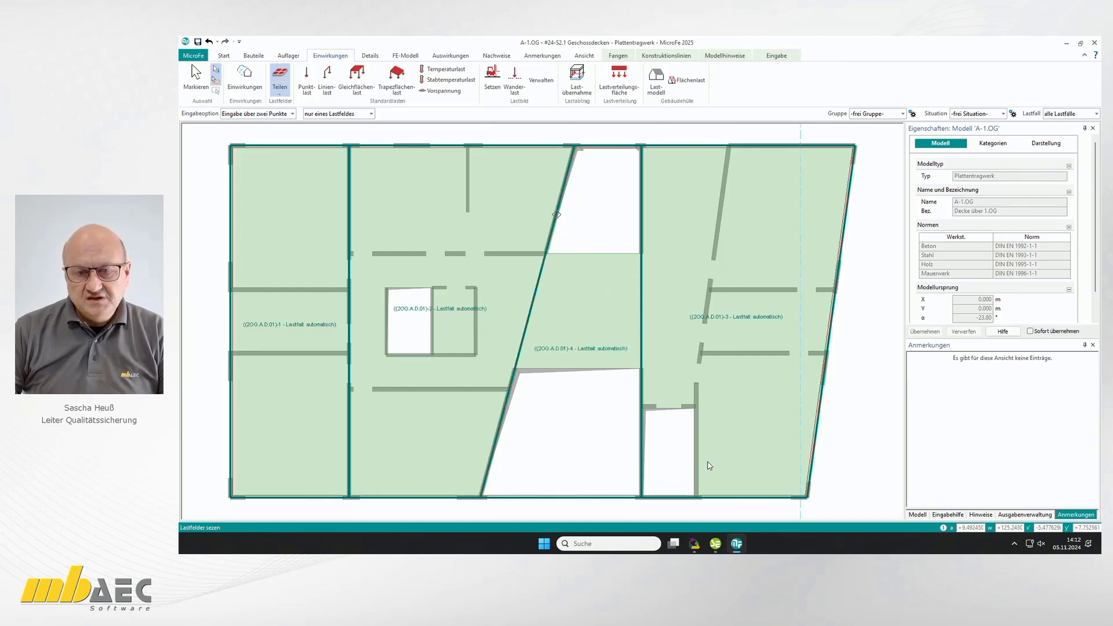
# - Split the right-hand load field along a polygon following the slanted wall line and the wall beside the small lower opening
pyautogui.click(292, 113)
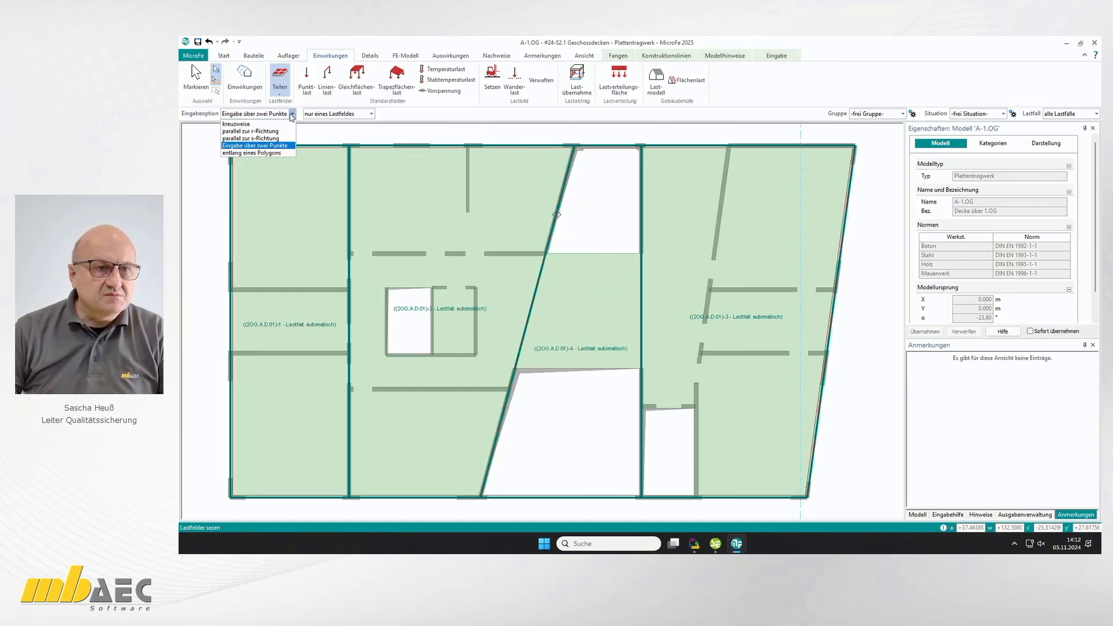
pyautogui.click(276, 153)
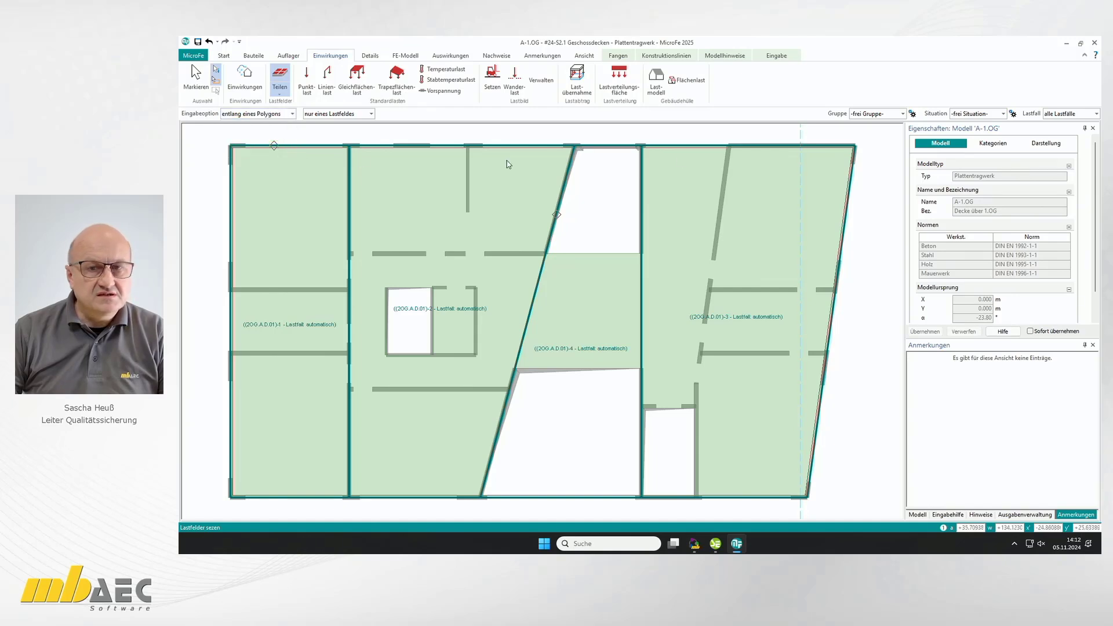
pyautogui.click(725, 177)
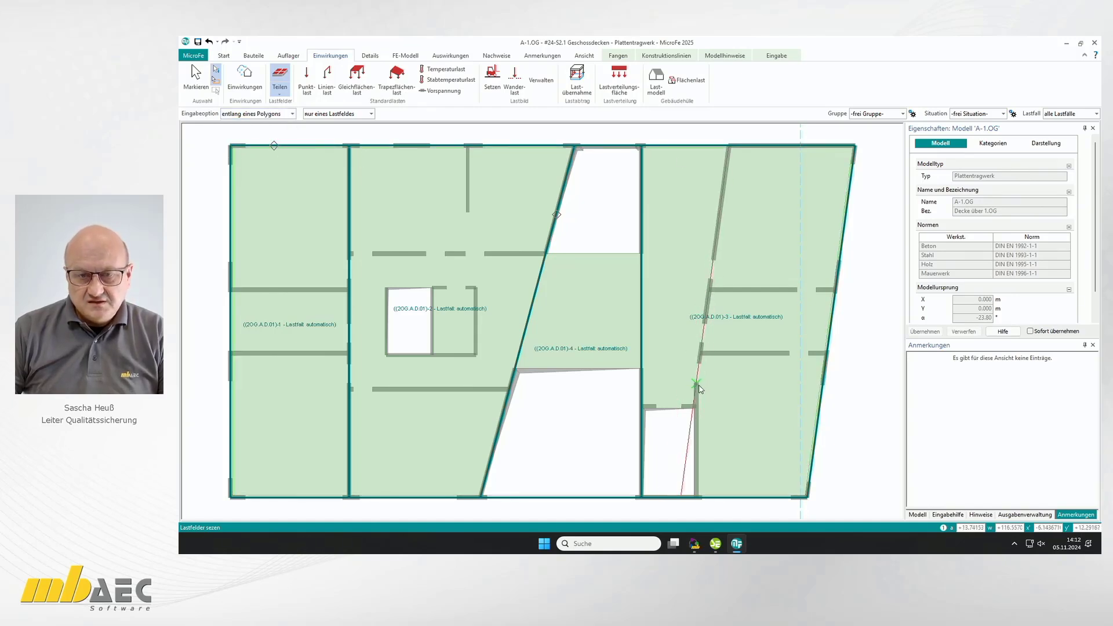
pyautogui.click(695, 382)
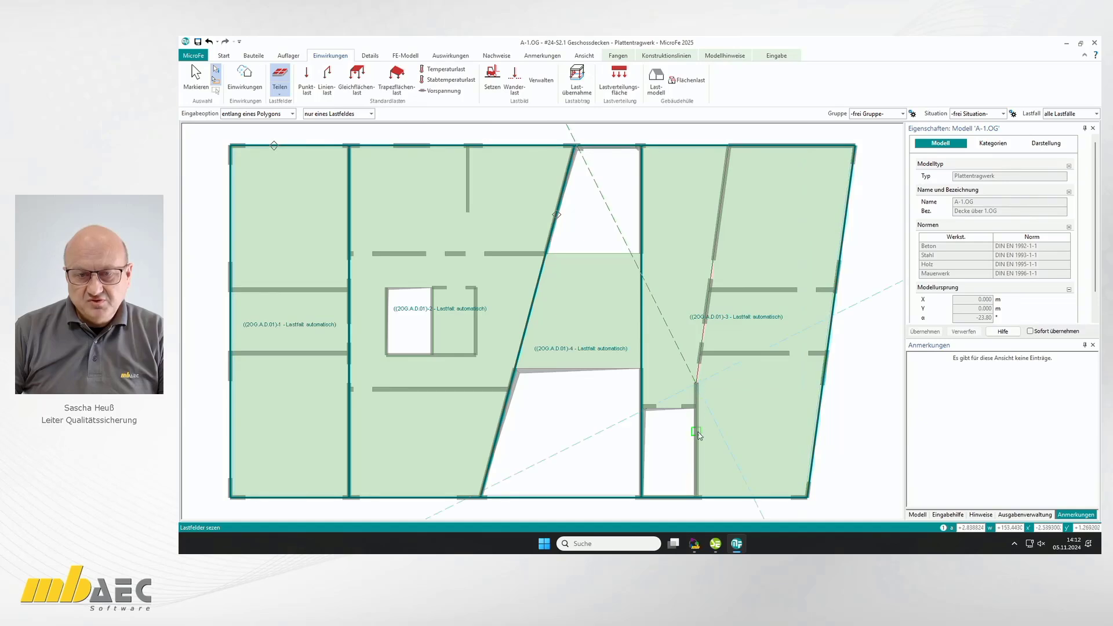
pyautogui.click(697, 432)
pyautogui.click(813, 425)
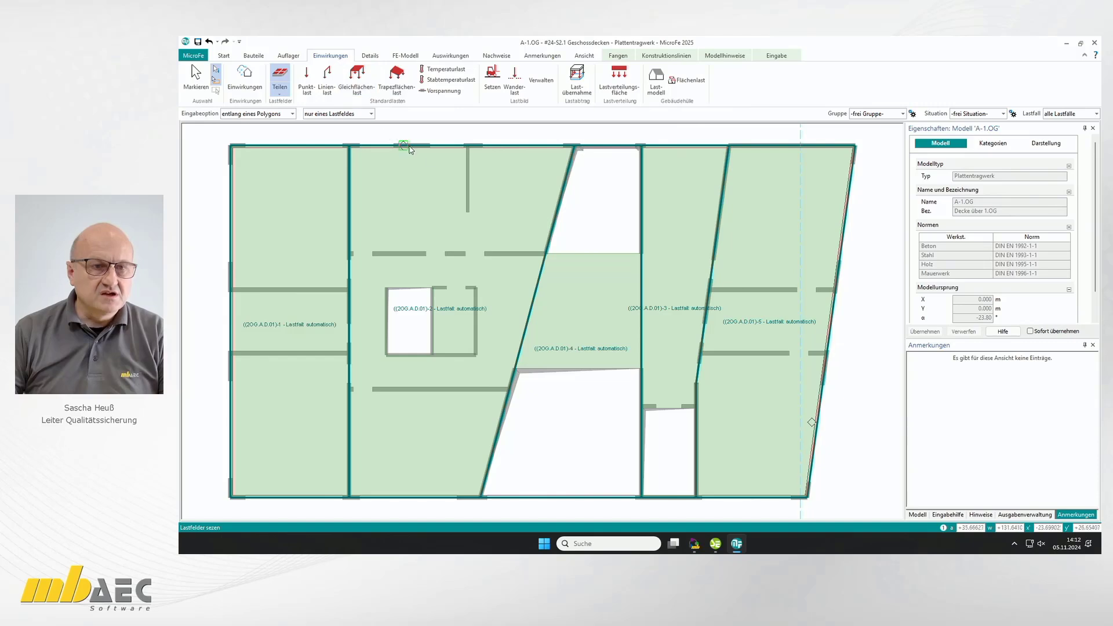
# - Split the left, centre-left and right load fields parallel to the r-direction, each at its two horizontal wall lines
pyautogui.click(292, 113)
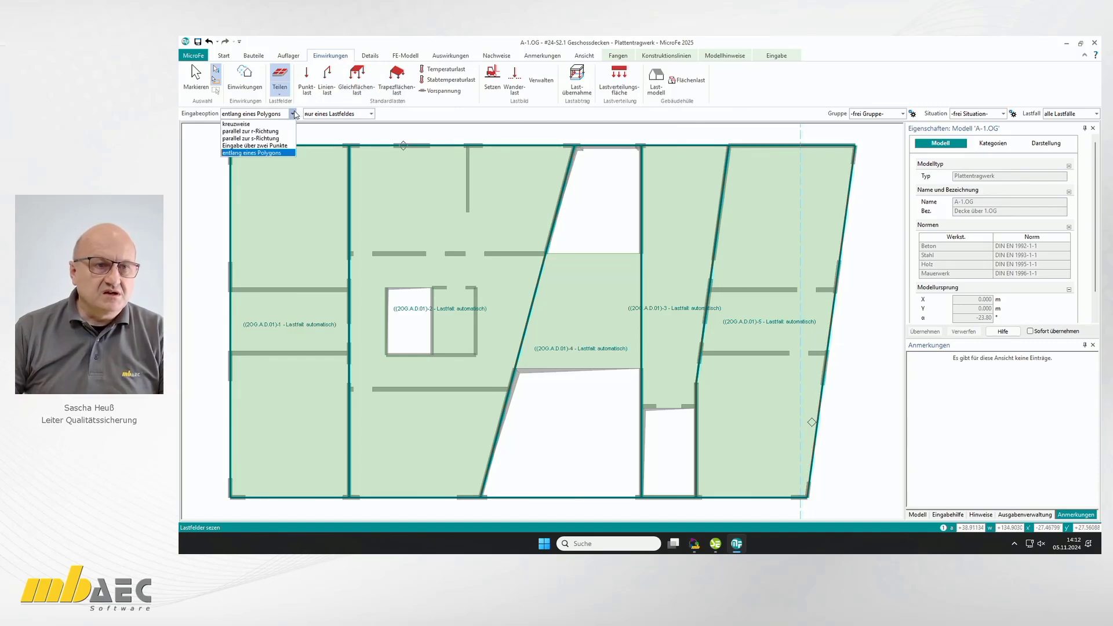
pyautogui.click(280, 157)
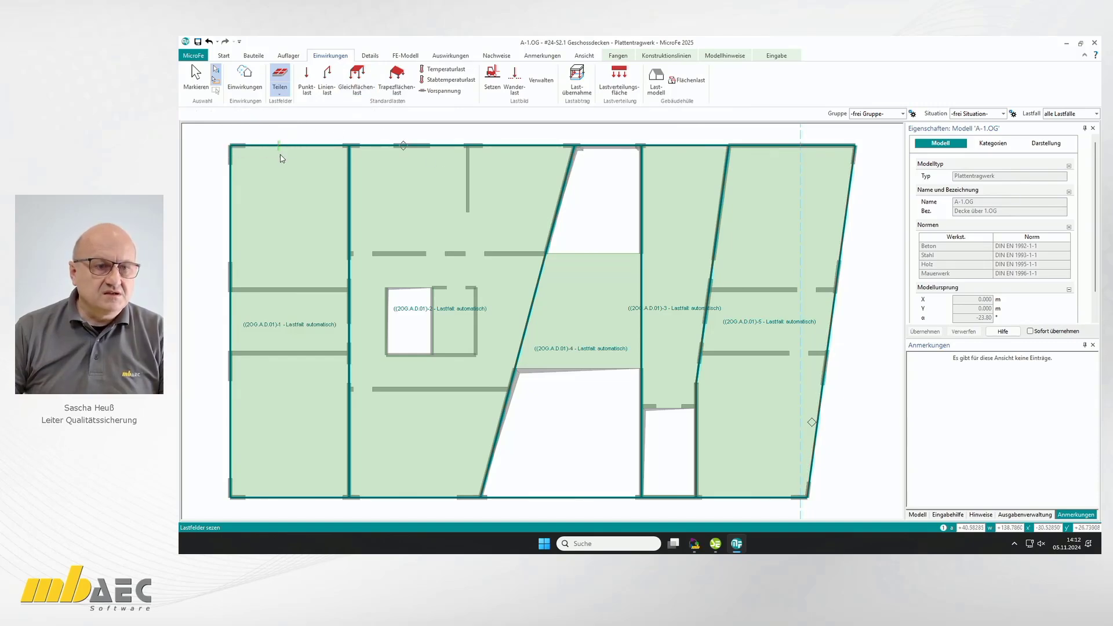
pyautogui.click(293, 289)
pyautogui.click(292, 353)
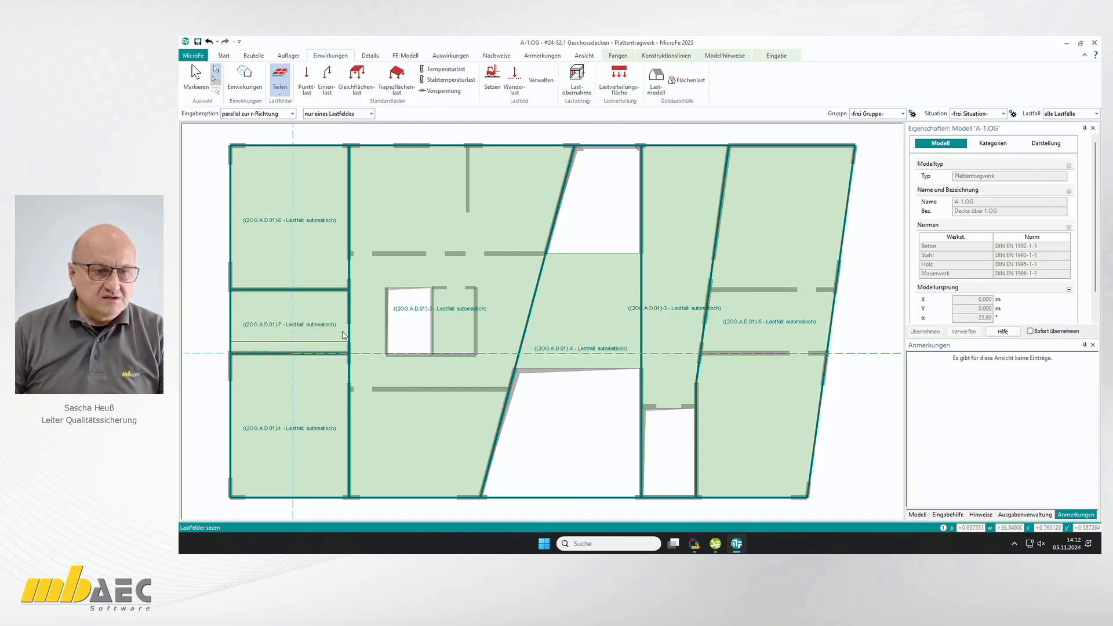
pyautogui.click(412, 253)
pyautogui.click(416, 387)
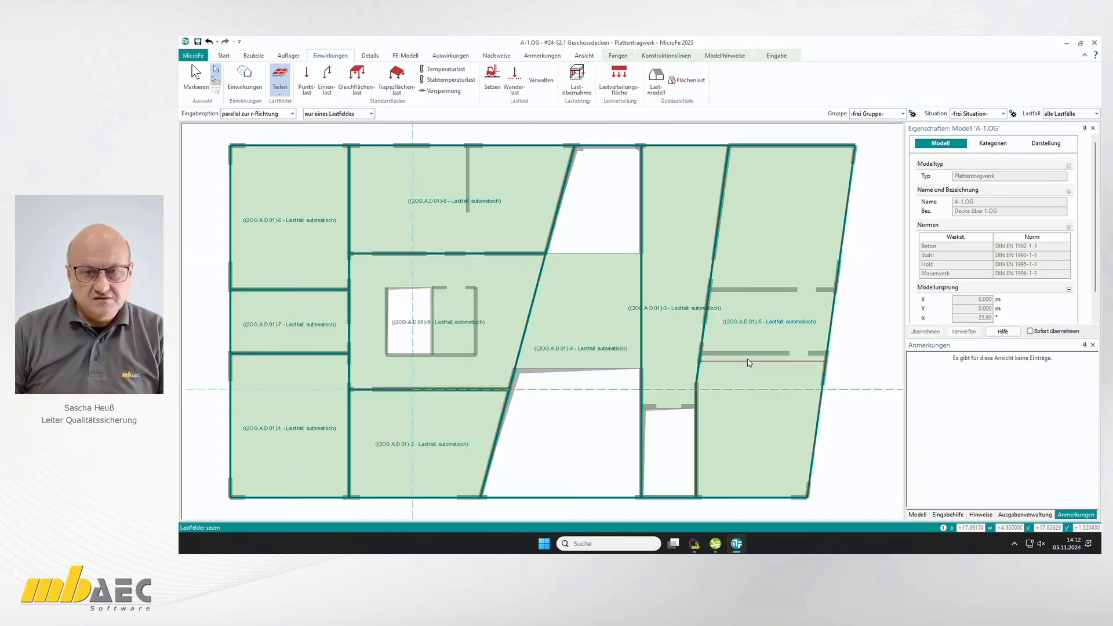
pyautogui.click(775, 290)
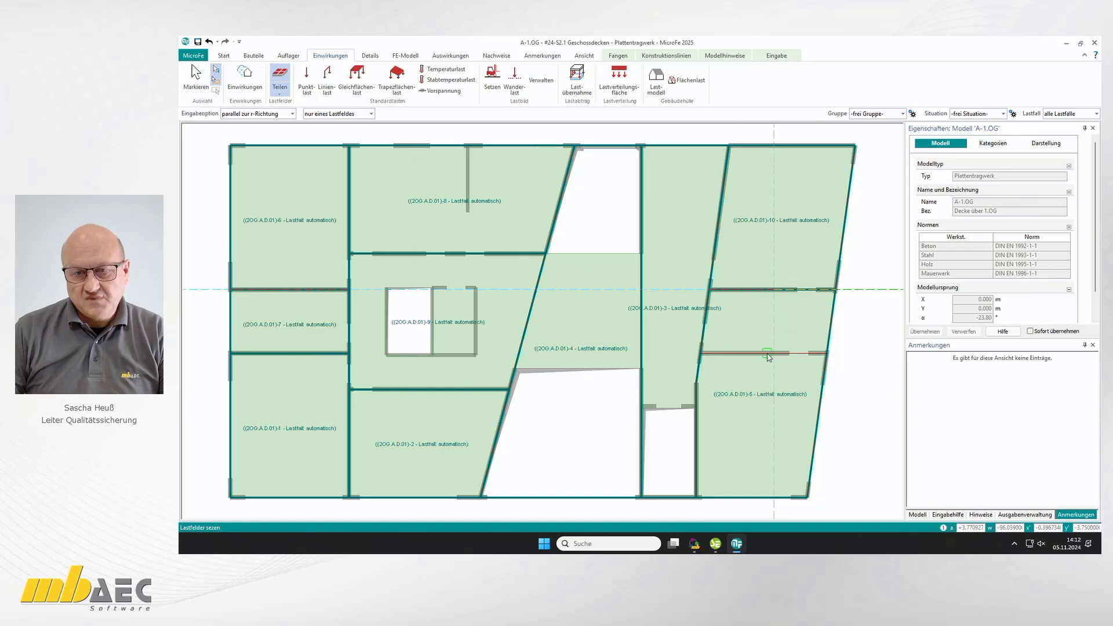
pyautogui.click(771, 353)
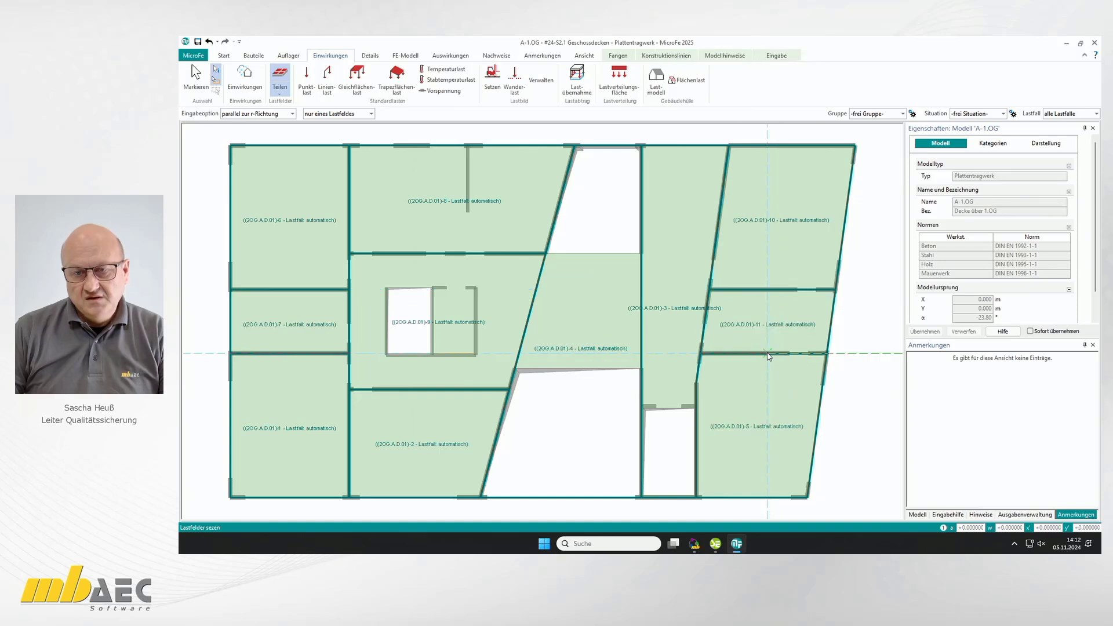
# - Split the load field above the corridor parallel to the s-direction at the short wall, and end the load field division
pyautogui.click(290, 114)
pyautogui.click(255, 138)
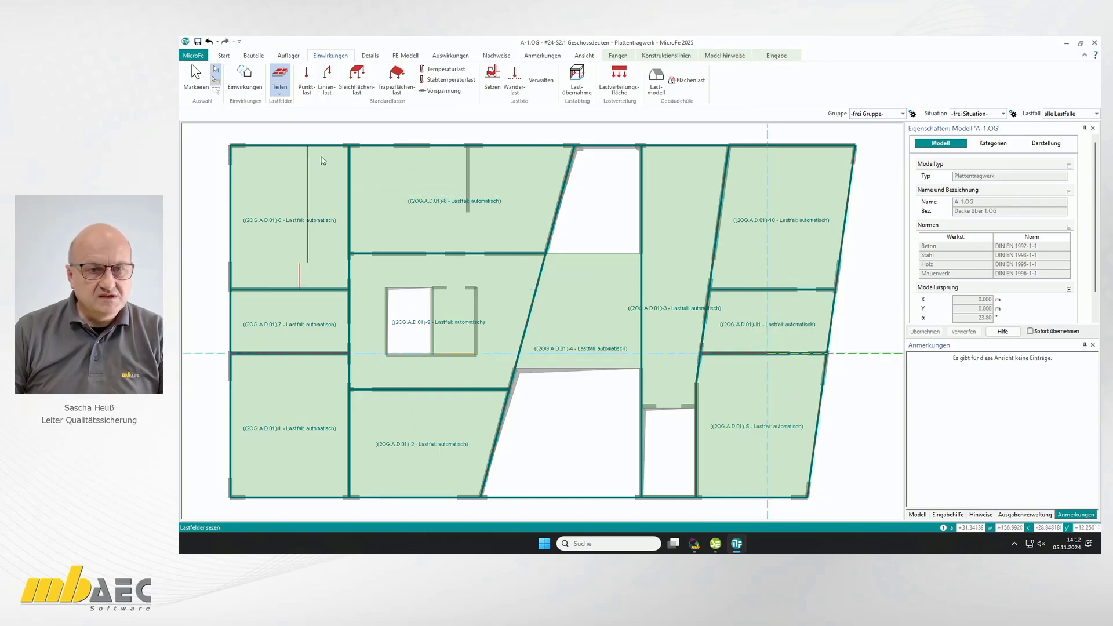
pyautogui.click(469, 185)
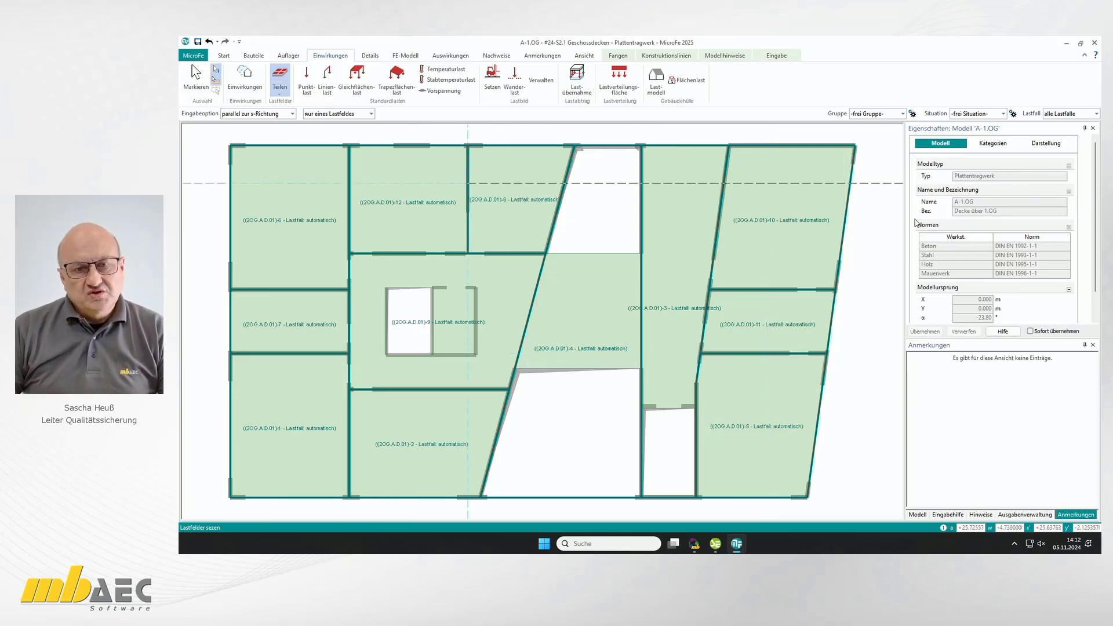
pyautogui.press('Escape')
# - Move the floor slab's position label to the middle of the strip between the two large openings
pyautogui.hotkey('ctrl', 'a')
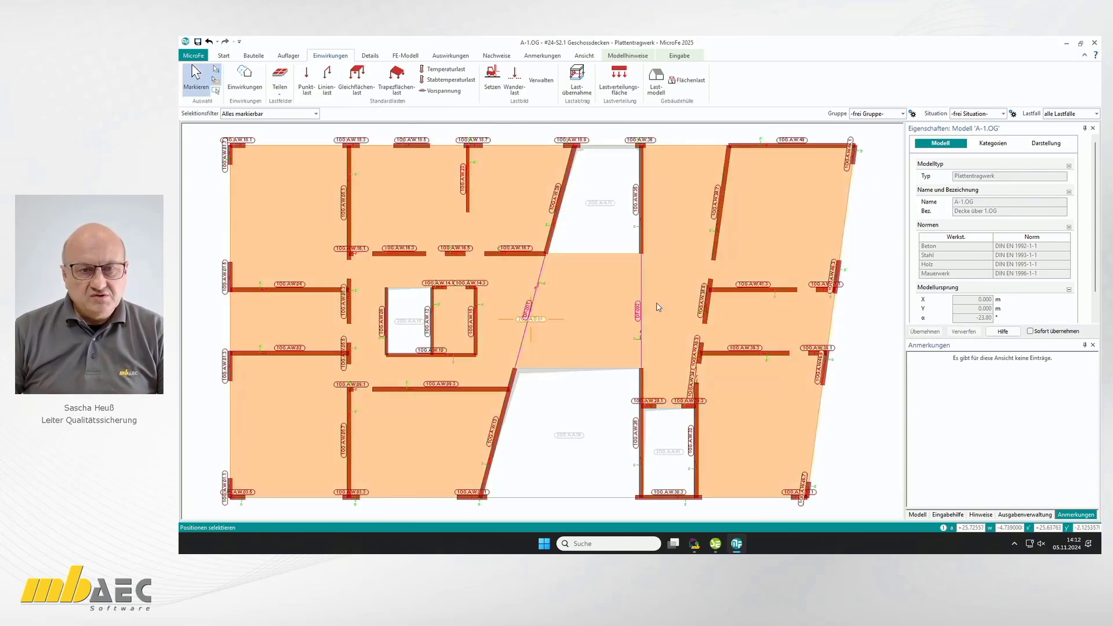
pyautogui.click(544, 323)
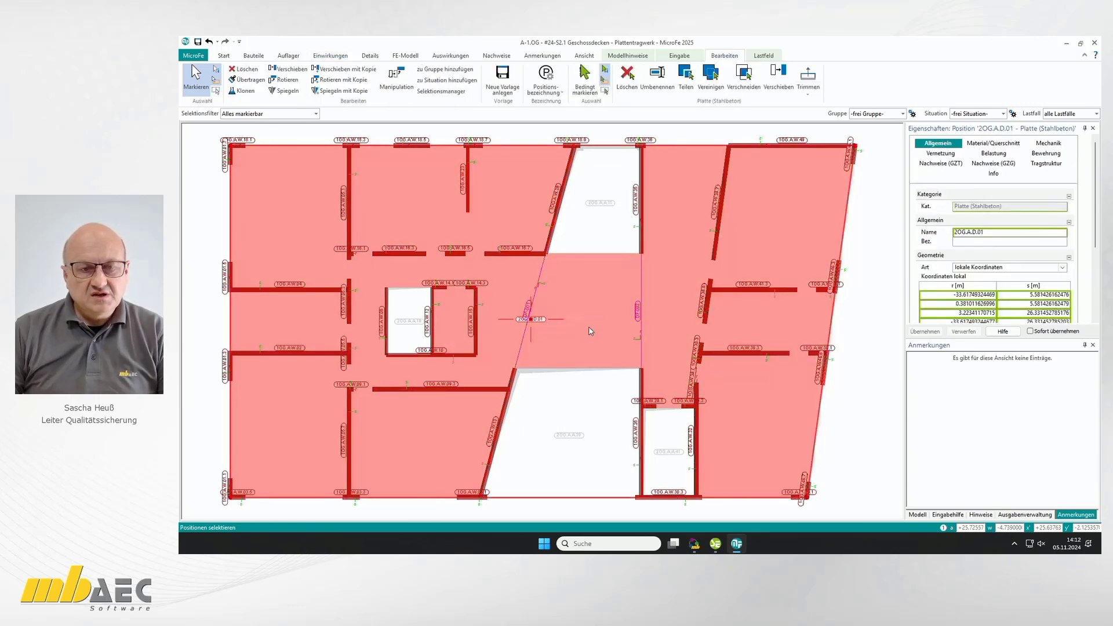
pyautogui.moveTo(590, 331)
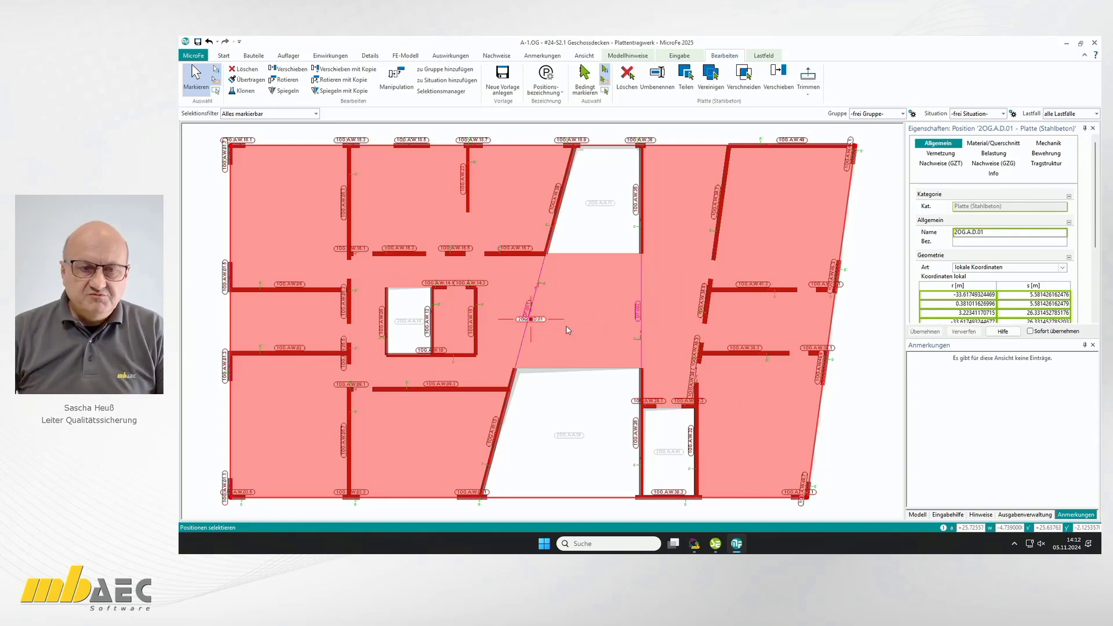
pyautogui.moveTo(530, 319); pyautogui.dragTo(569, 319)
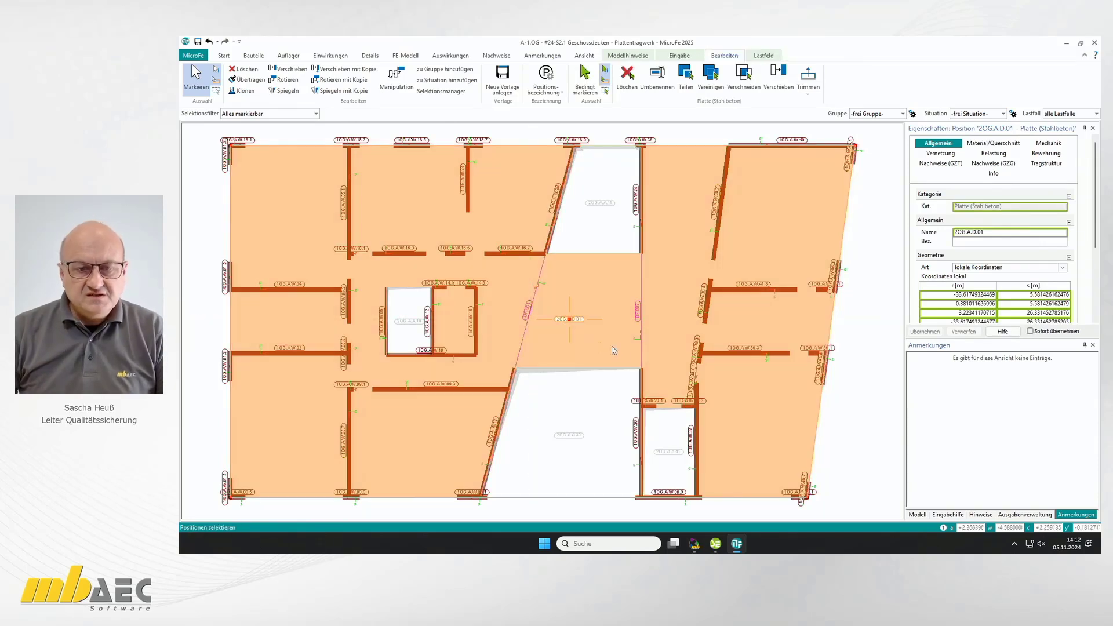
pyautogui.moveTo(619, 351)
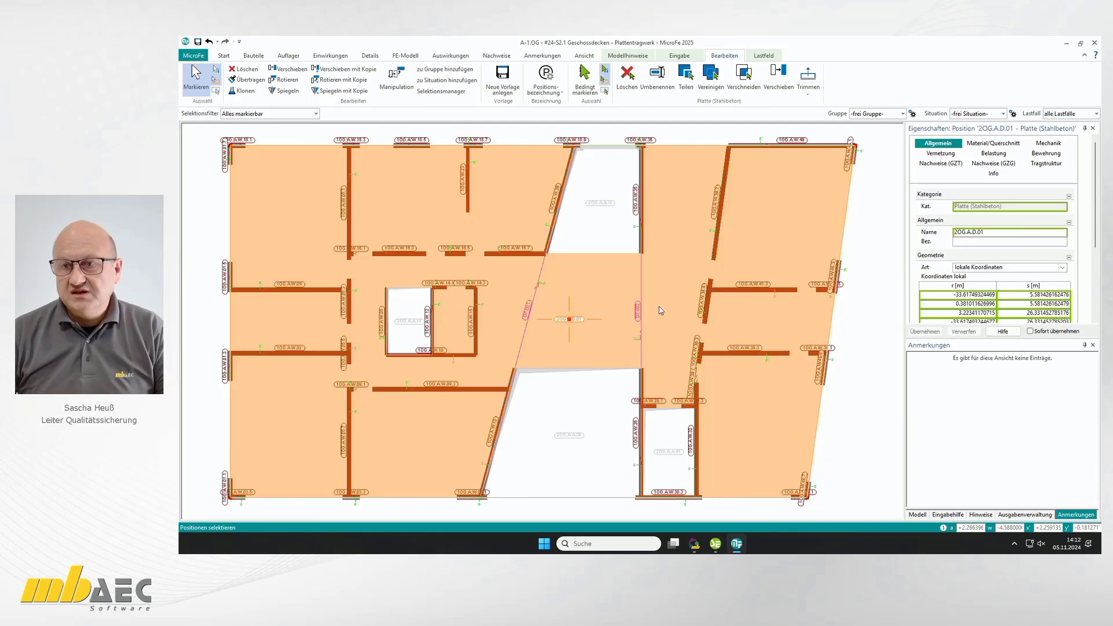
# - Set the floor slab's concrete to C 35/45, apply it and display the slab's load properties
pyautogui.click(999, 142)
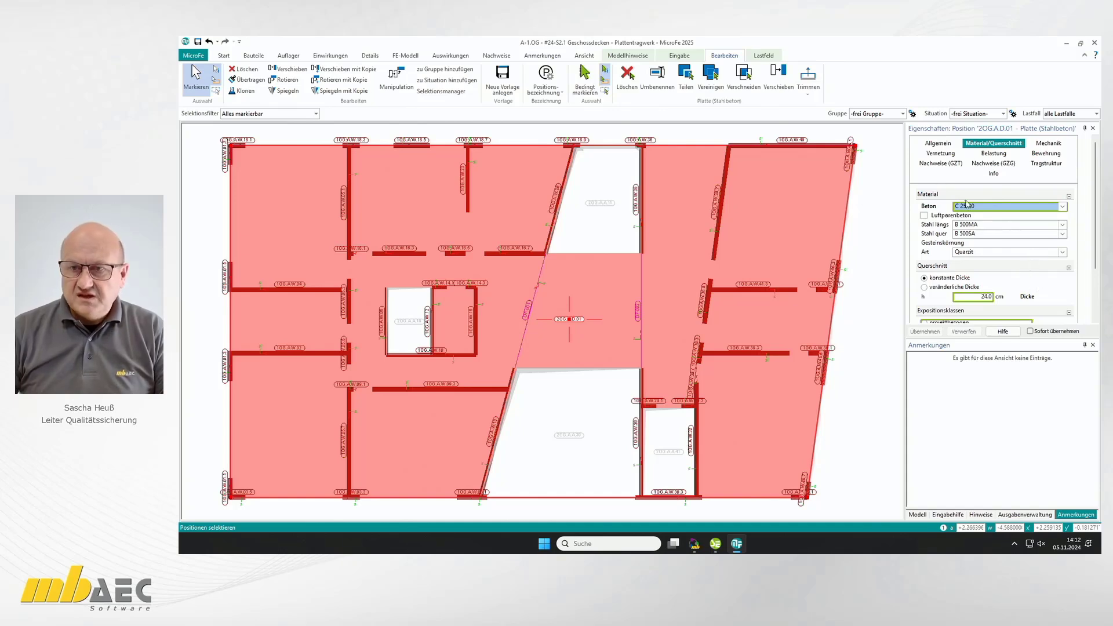
pyautogui.click(1064, 207)
pyautogui.click(995, 267)
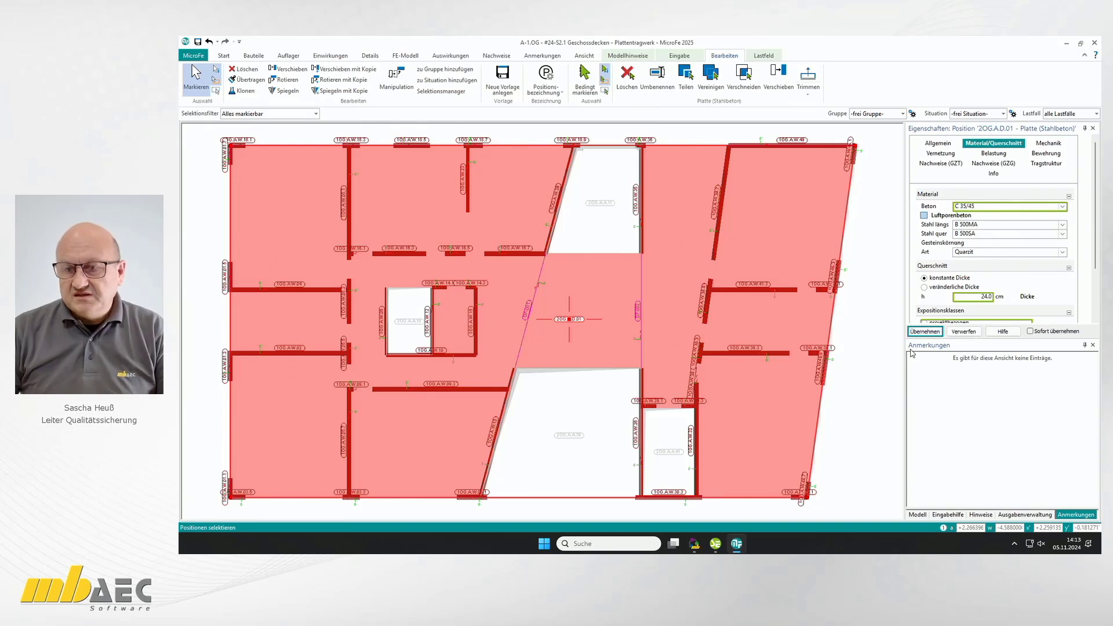
pyautogui.click(951, 332)
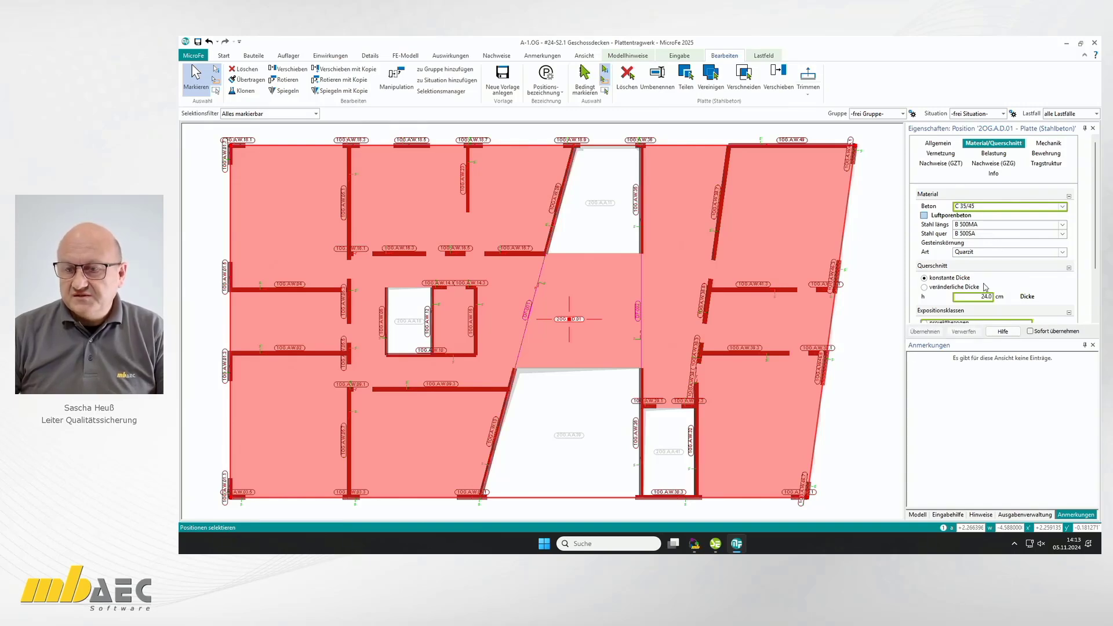
pyautogui.scroll(-2, 1017, 238)
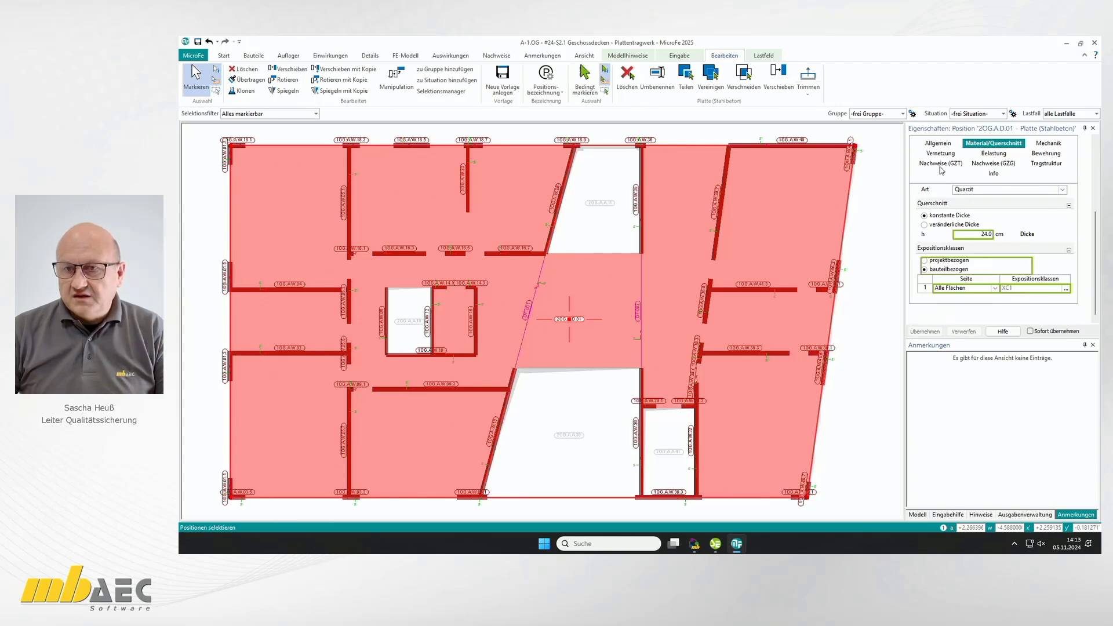
pyautogui.click(1003, 154)
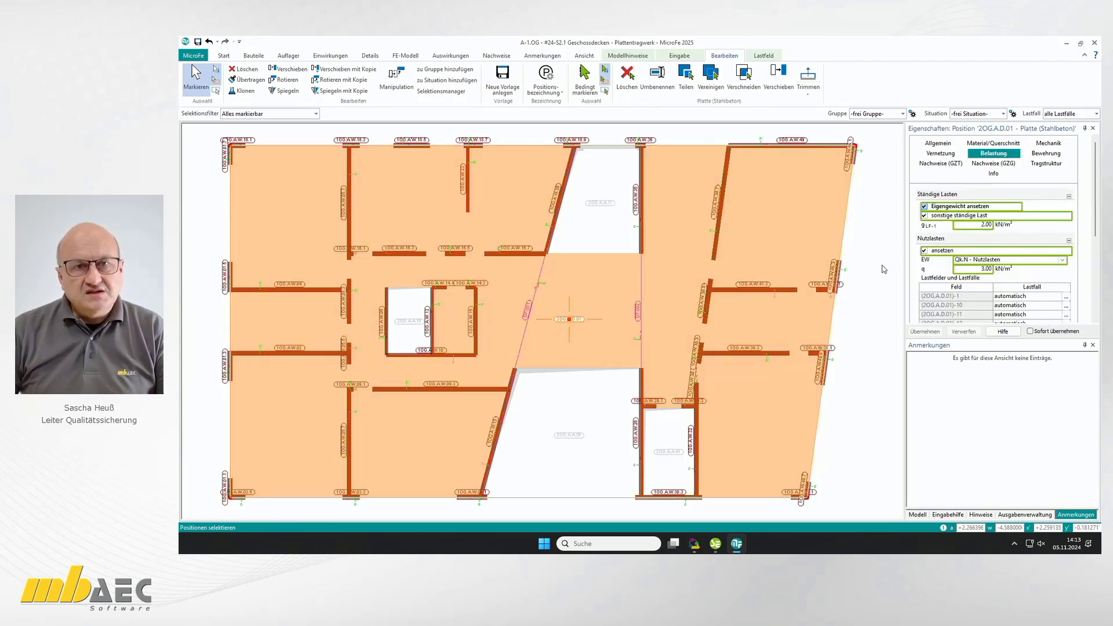
# - Run the slab's bending design and examine the required reinforcement for r/s oben in the area between the two large openings
pyautogui.click(502, 58)
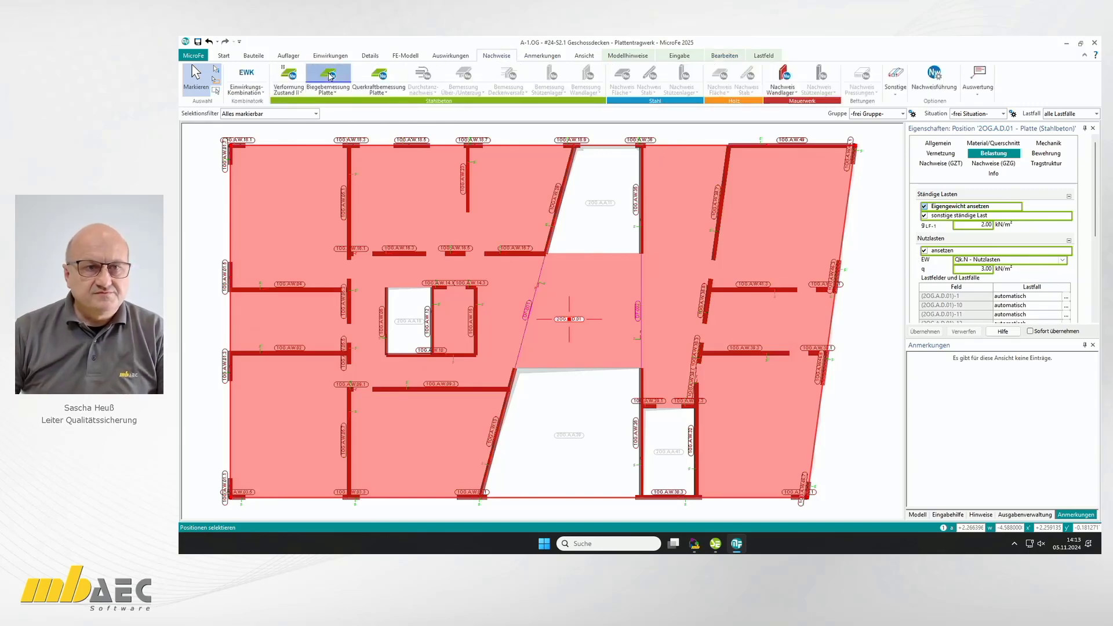
pyautogui.click(329, 75)
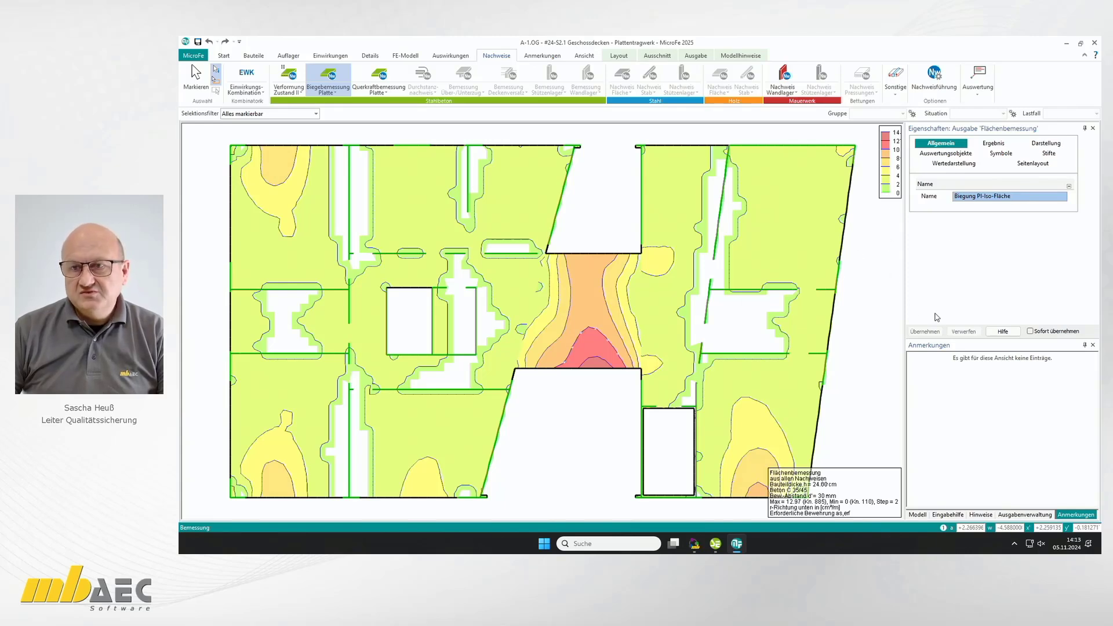
pyautogui.click(993, 142)
pyautogui.click(1063, 216)
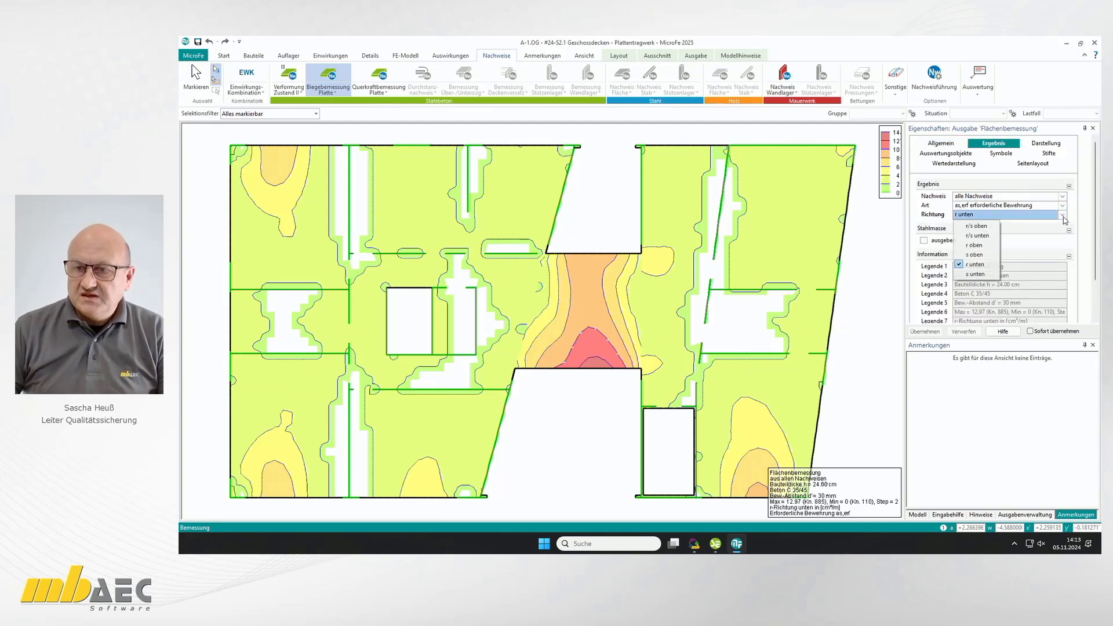
pyautogui.click(979, 227)
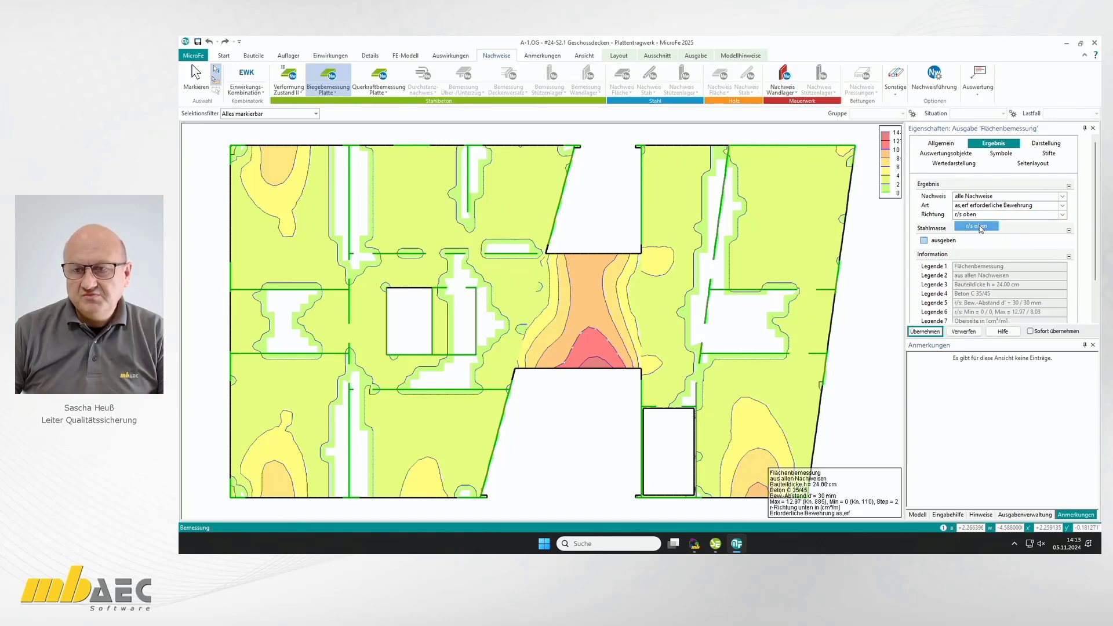
pyautogui.click(936, 329)
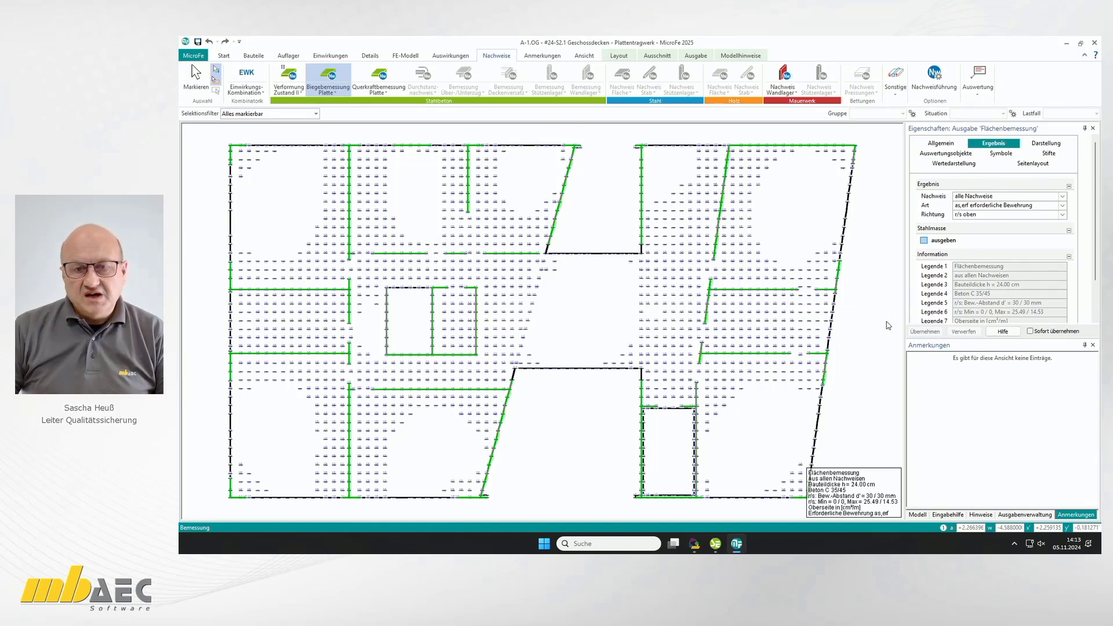
pyautogui.click(645, 254)
pyautogui.click(700, 309)
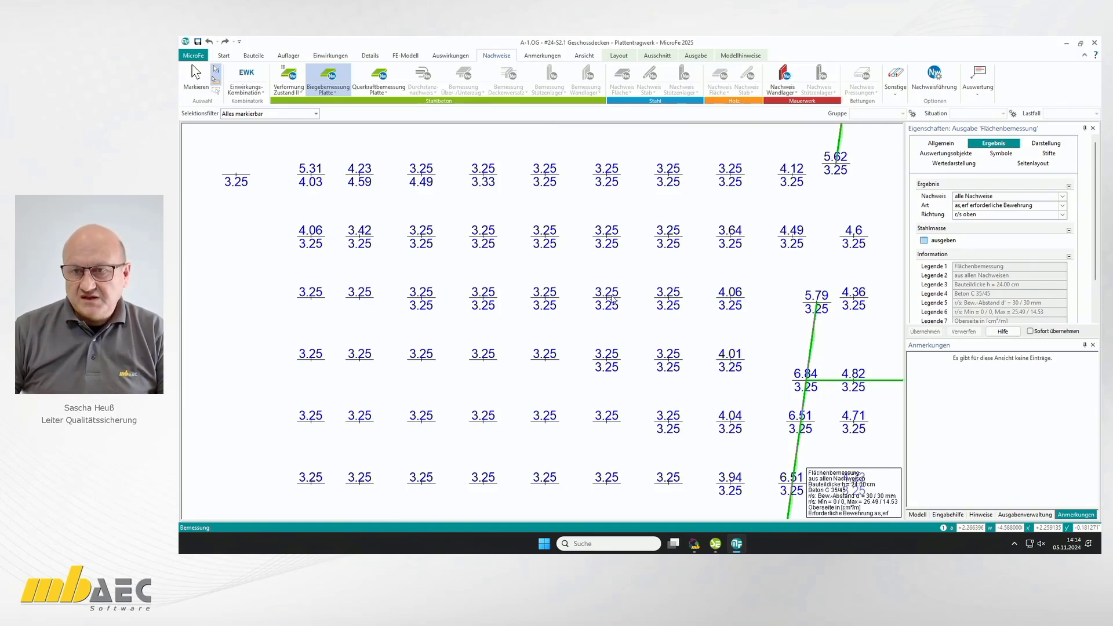
# - Examine the required reinforcement for r/s unten in the same area, and close the bending design output
pyautogui.click(1063, 214)
pyautogui.click(974, 233)
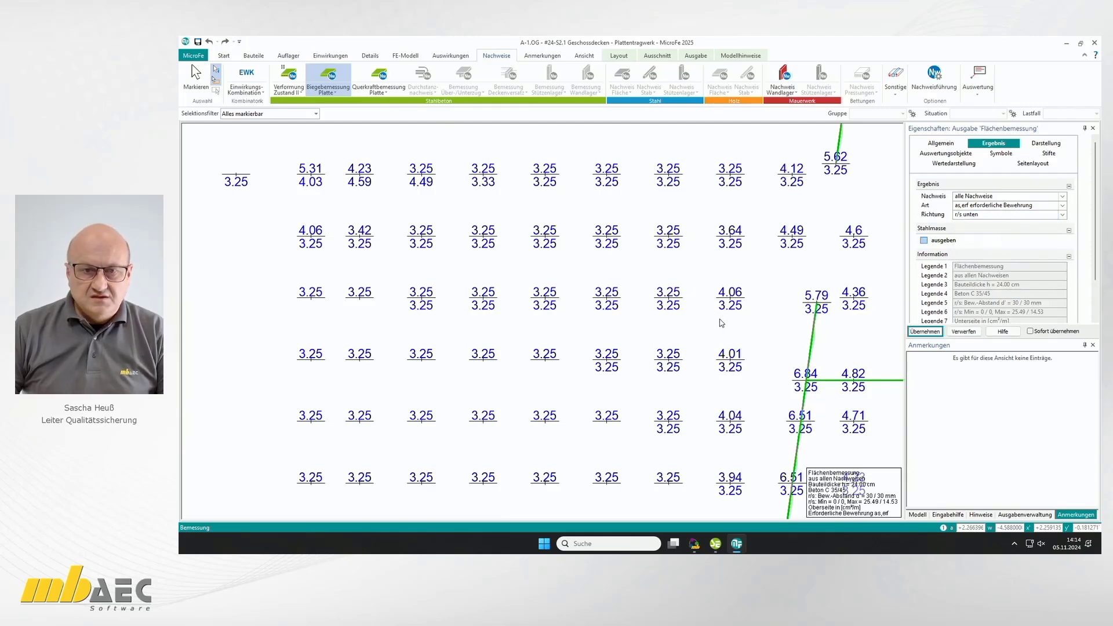
pyautogui.click(925, 331)
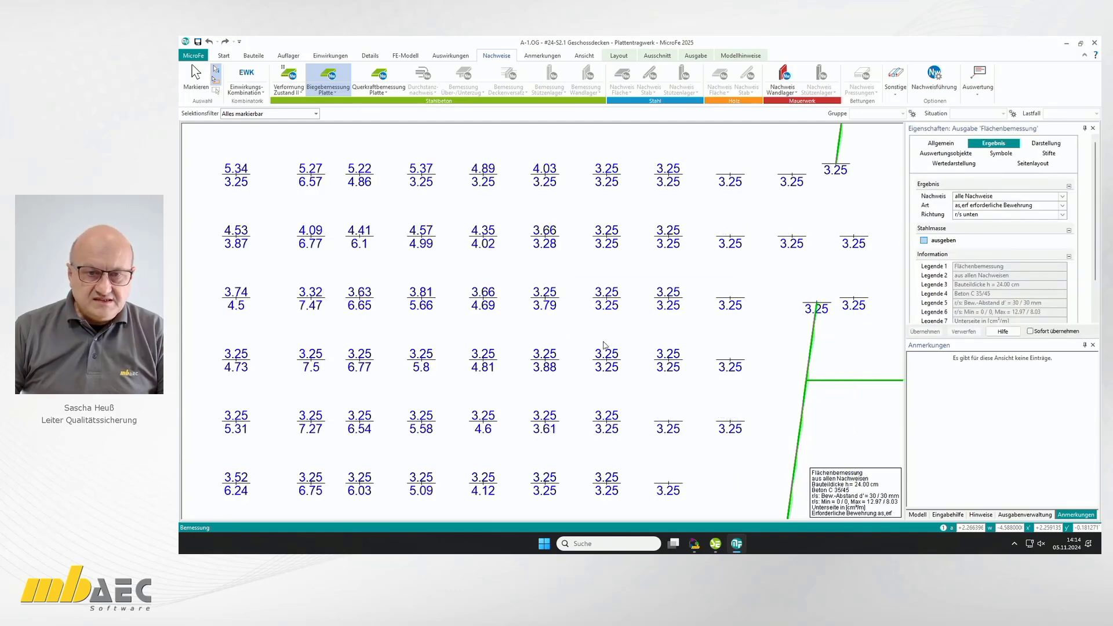
pyautogui.moveTo(689, 408)
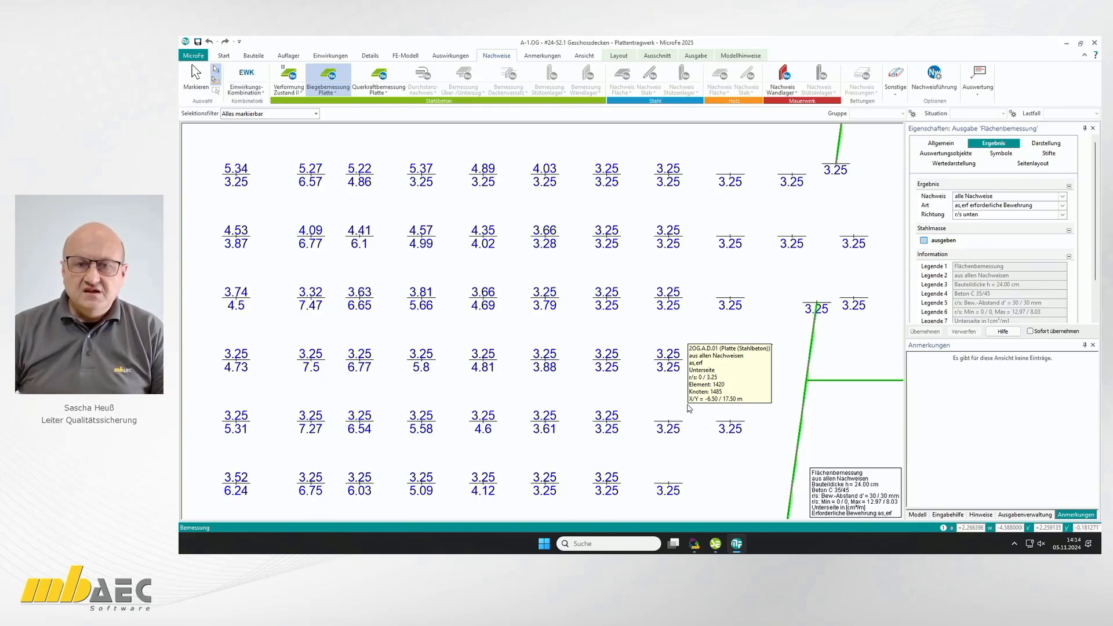
pyautogui.scroll(-3, 689, 409)
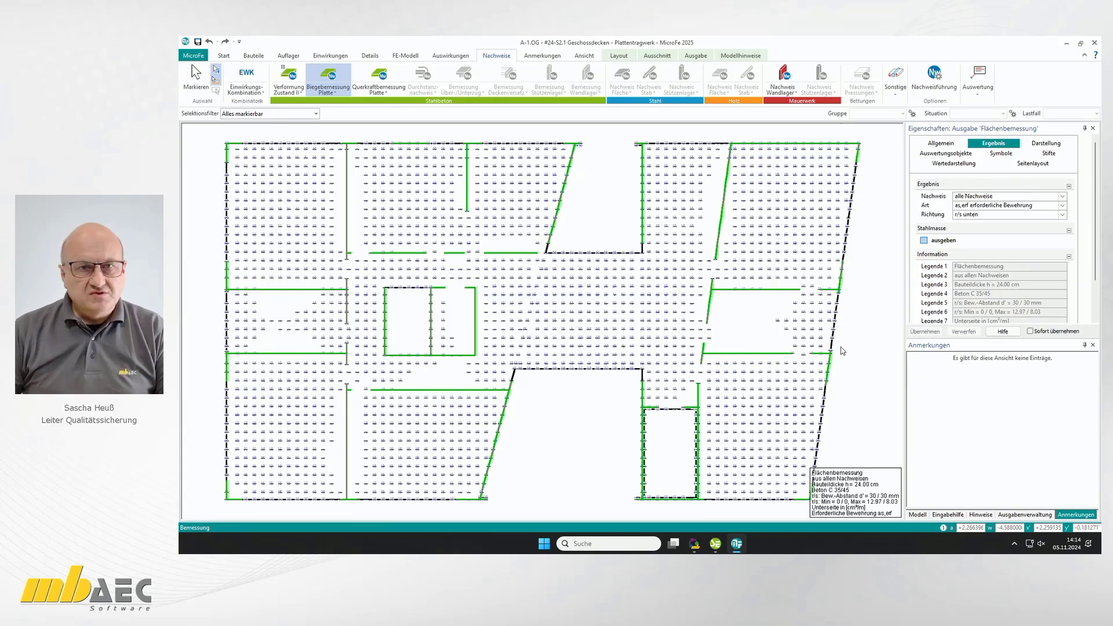
pyautogui.press('Escape')
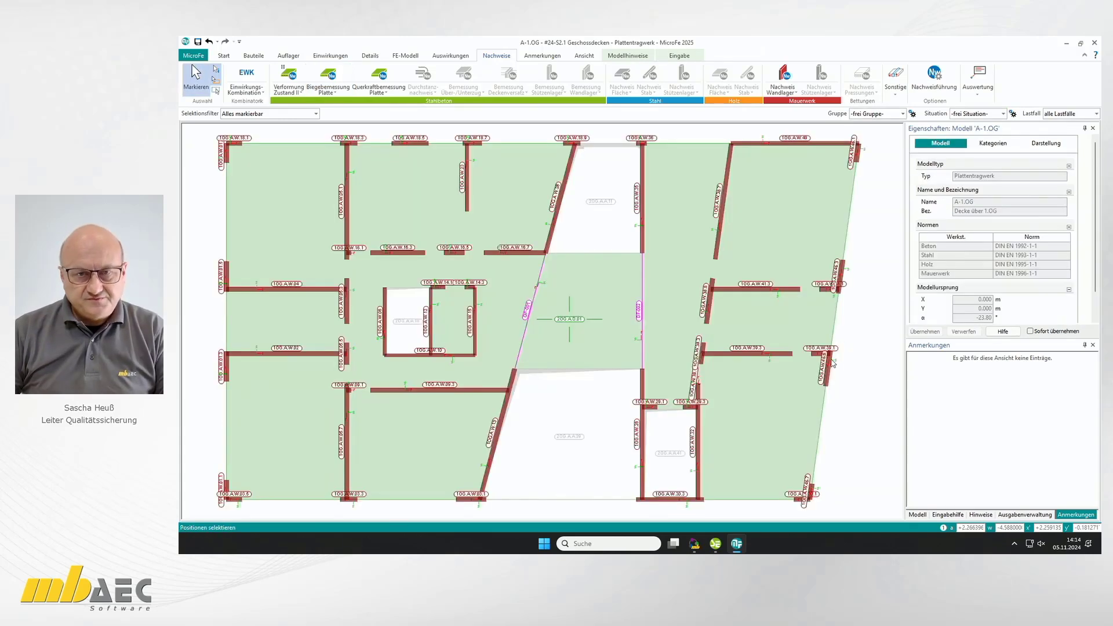
# - Set the floor slab's reinforcement selection to manuell with Q 335A mats as base reinforcement, and enable Sofort übernehmen
pyautogui.click(573, 325)
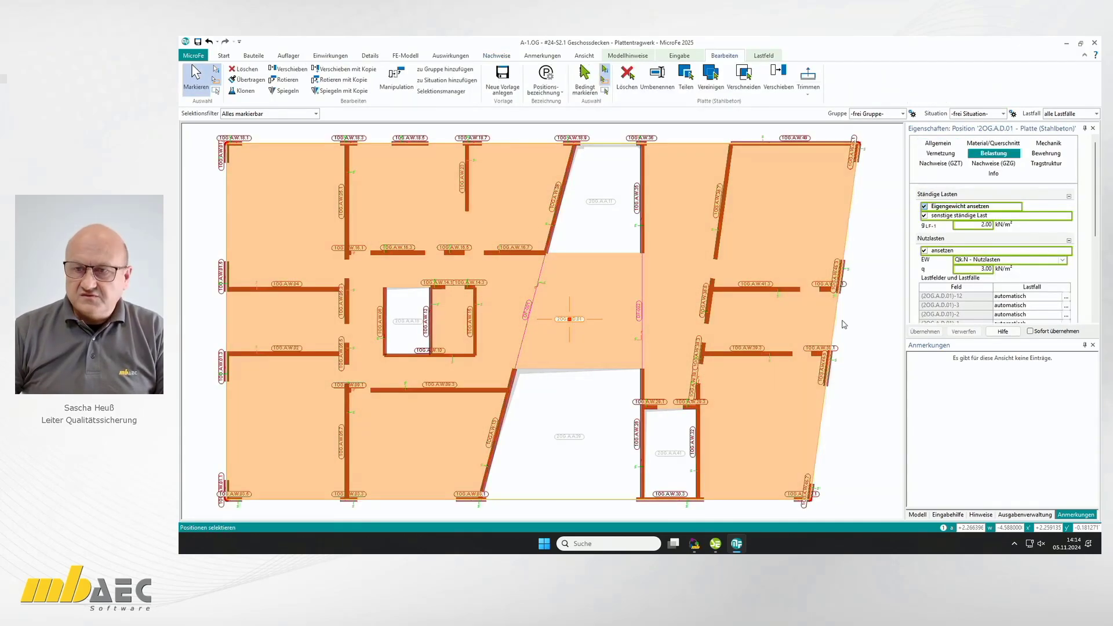
pyautogui.click(1046, 153)
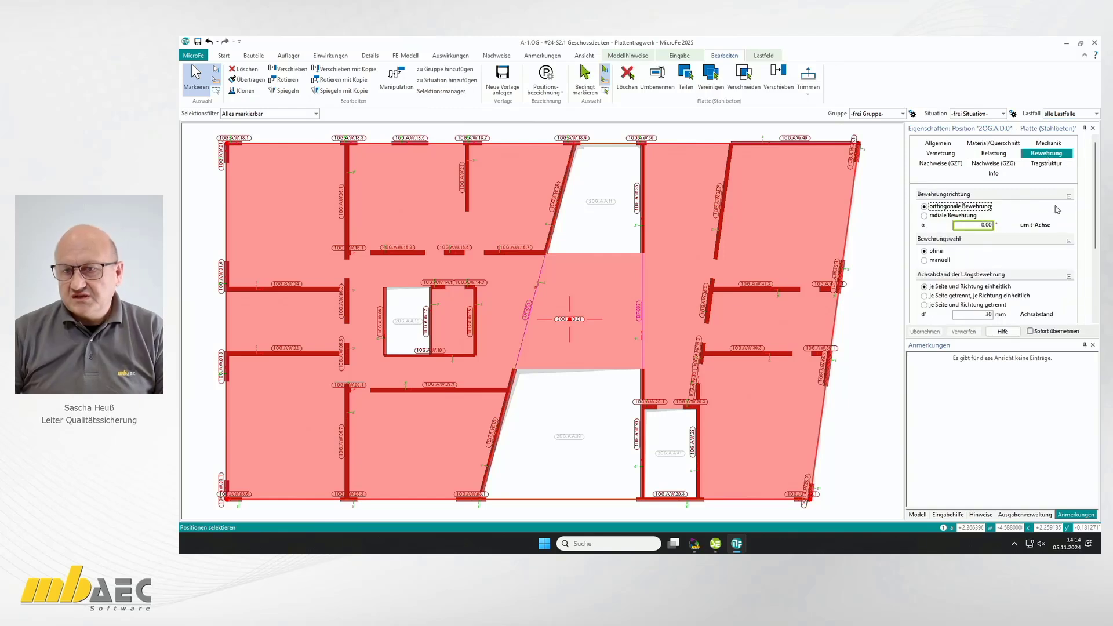
pyautogui.click(937, 260)
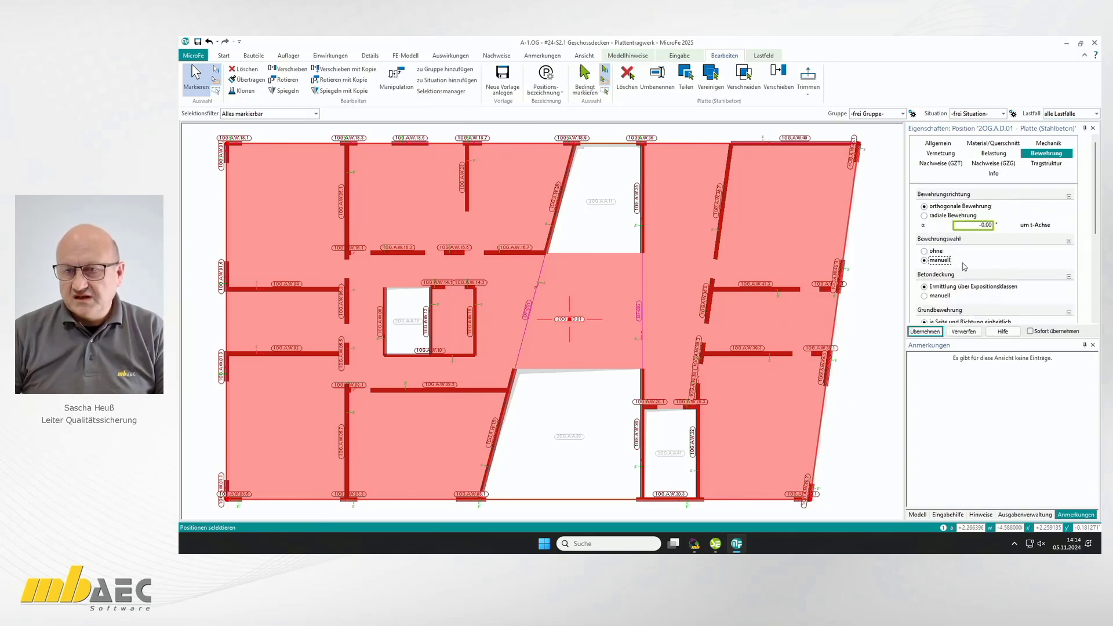
pyautogui.scroll(-1, 965, 267)
pyautogui.scroll(-2, 962, 264)
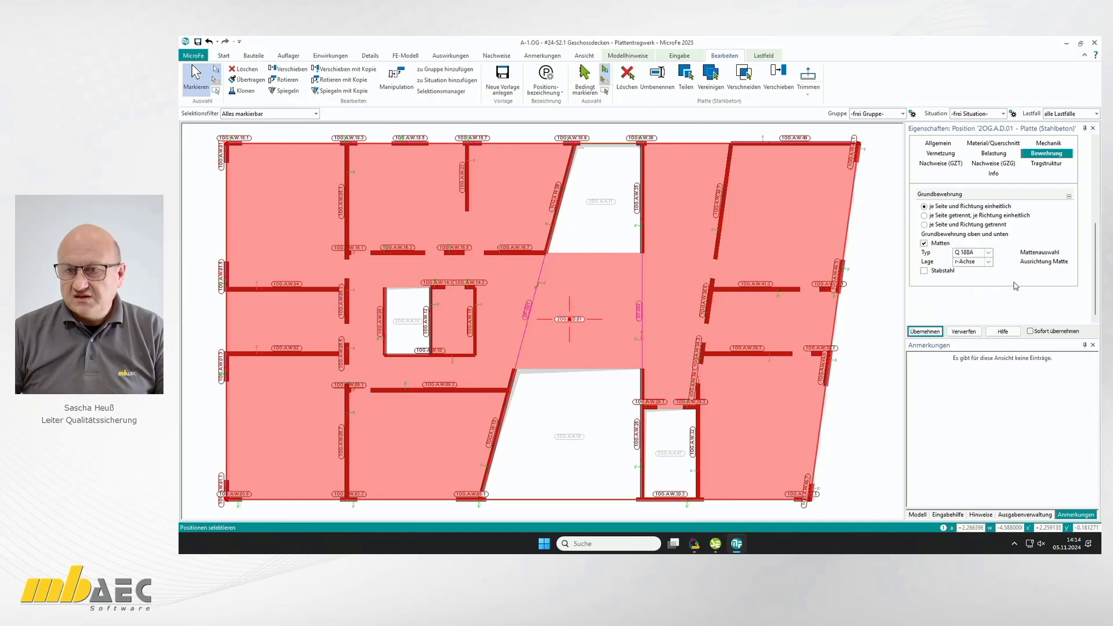
pyautogui.click(989, 254)
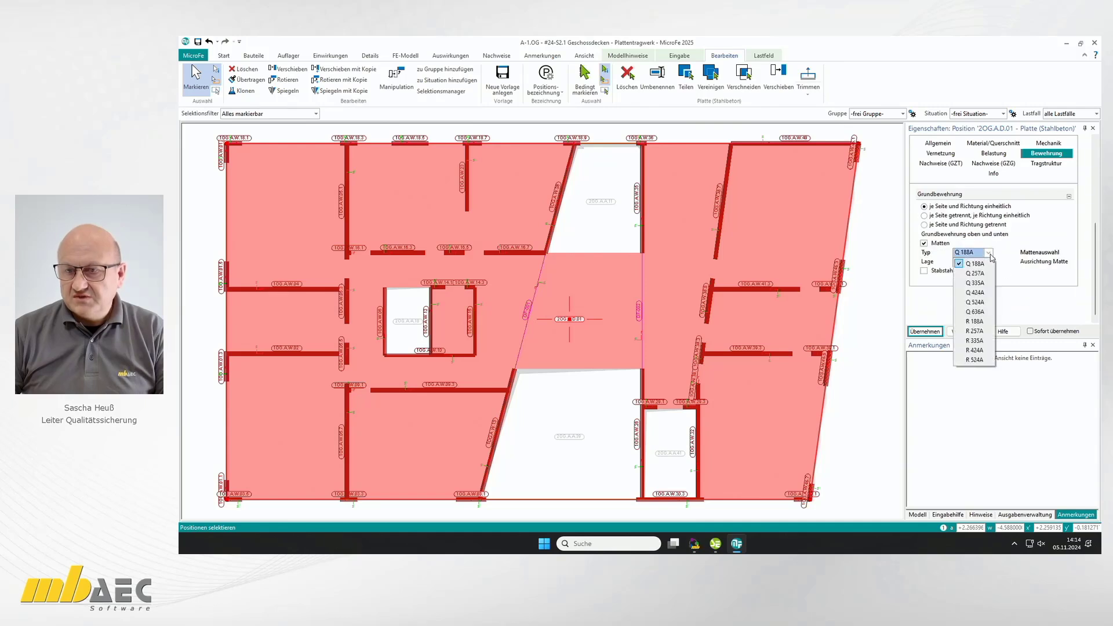
pyautogui.click(969, 277)
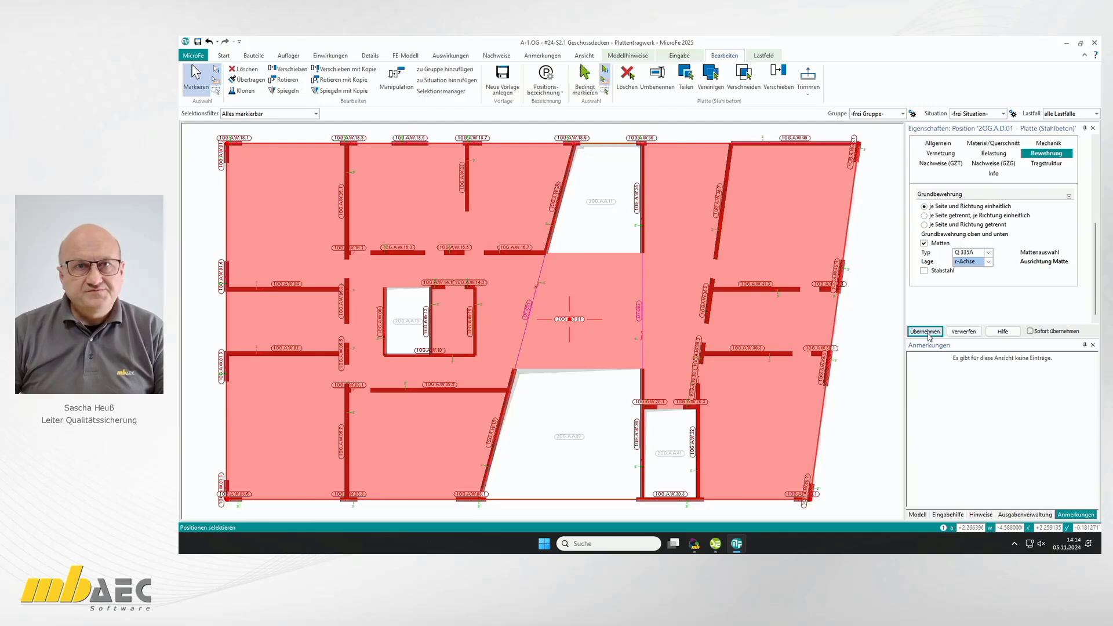
pyautogui.click(1030, 331)
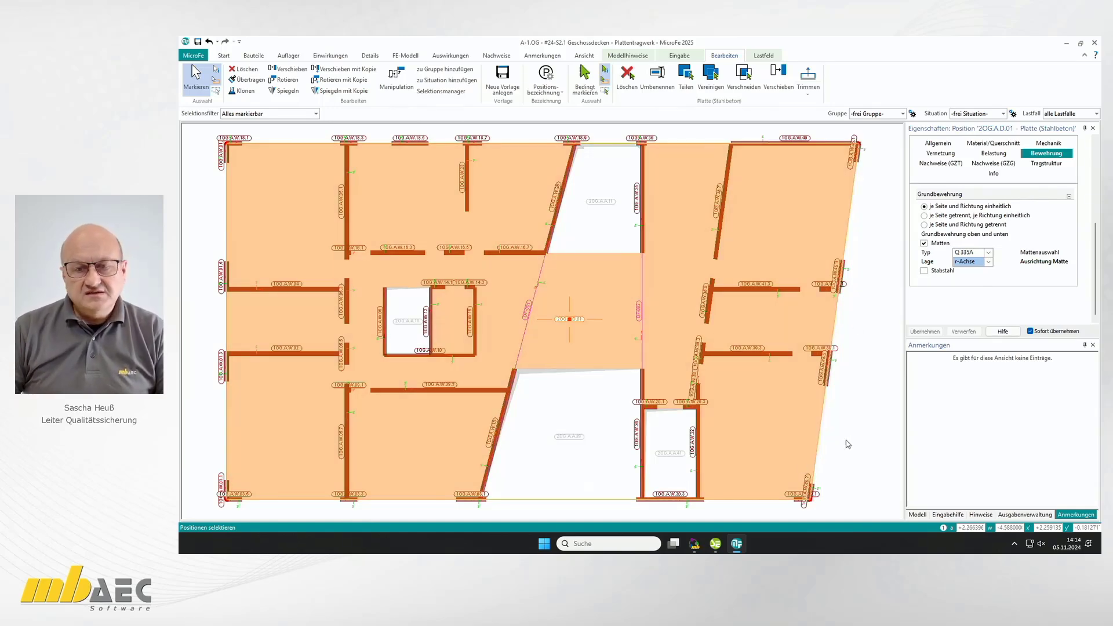
pyautogui.click(867, 437)
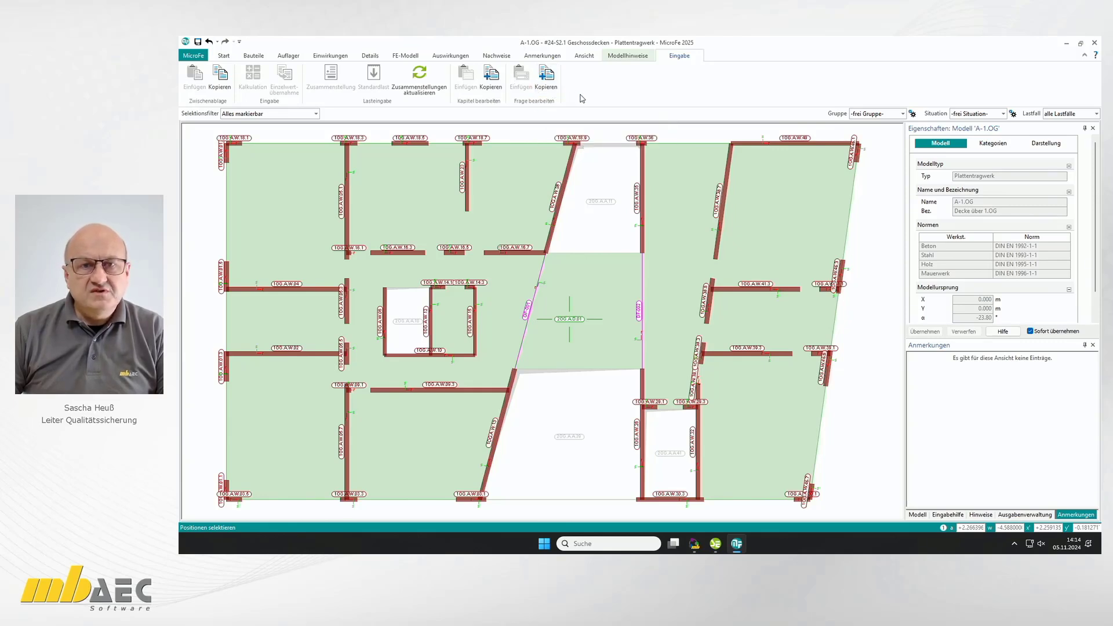
# - Rerun the slab's bending design and display the differential reinforcement for r/s oben
pyautogui.click(495, 56)
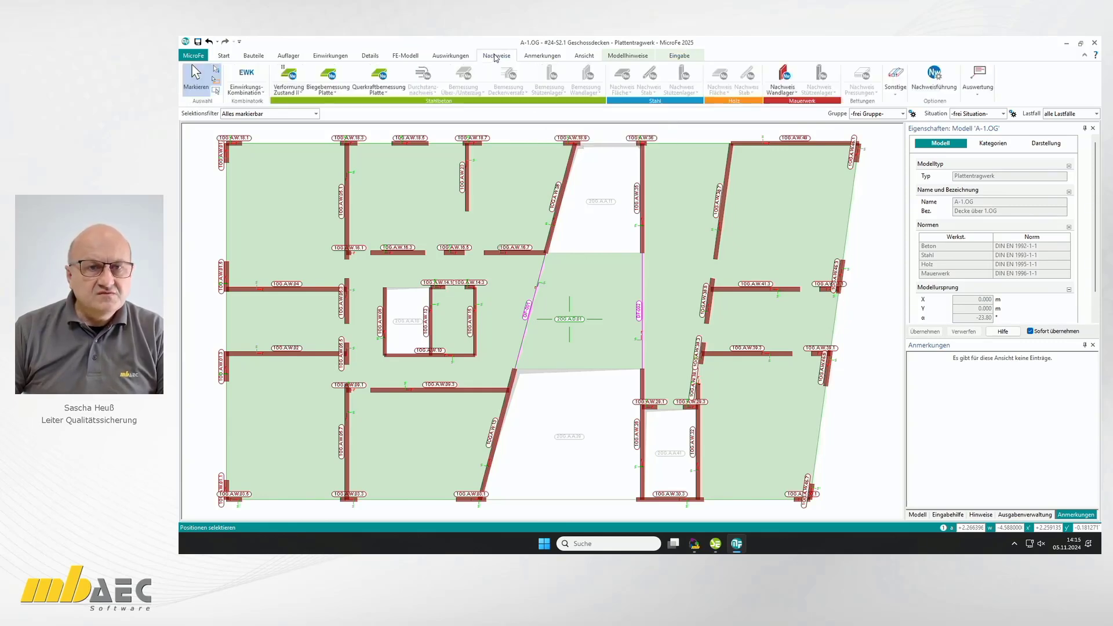
pyautogui.click(341, 81)
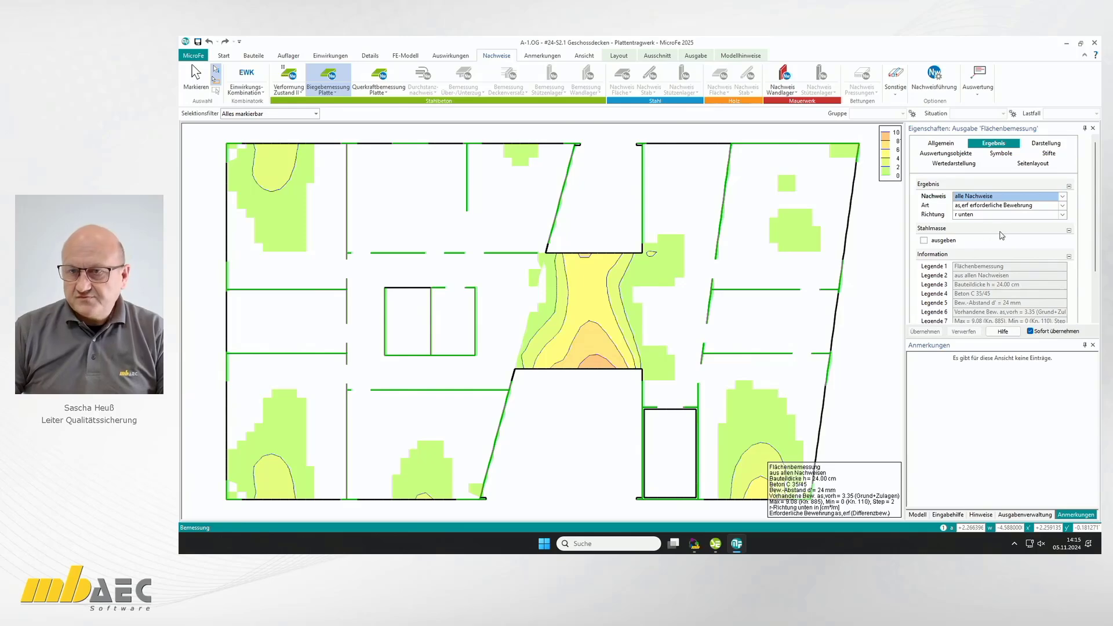
pyautogui.click(999, 215)
pyautogui.click(995, 230)
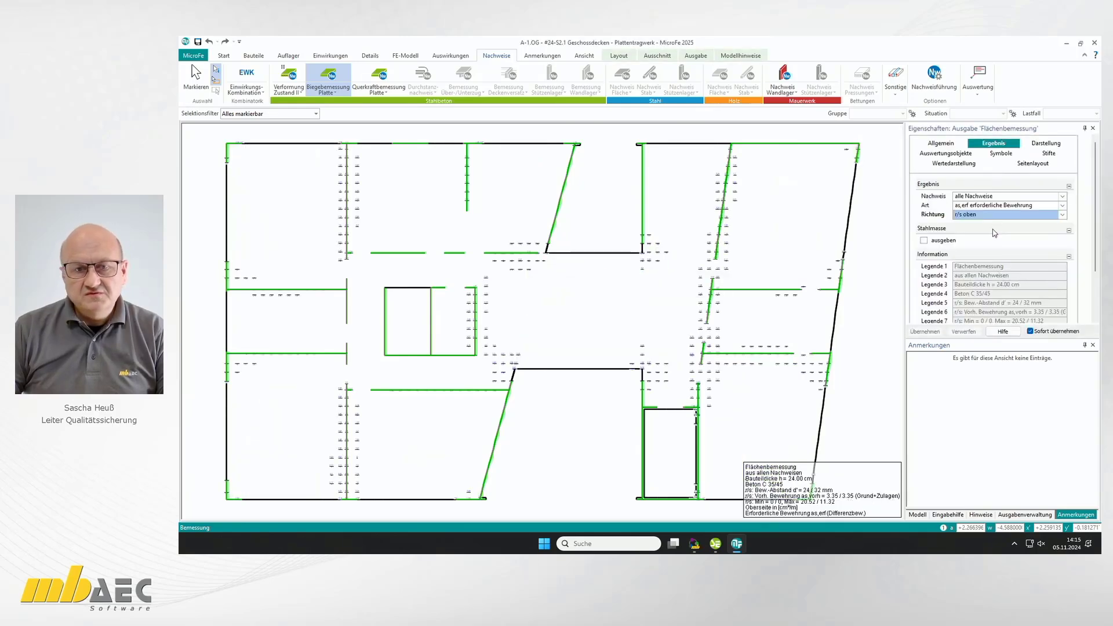
# - Display the differential reinforcement for r/s unten, and close the bending design output
pyautogui.click(992, 219)
pyautogui.click(985, 239)
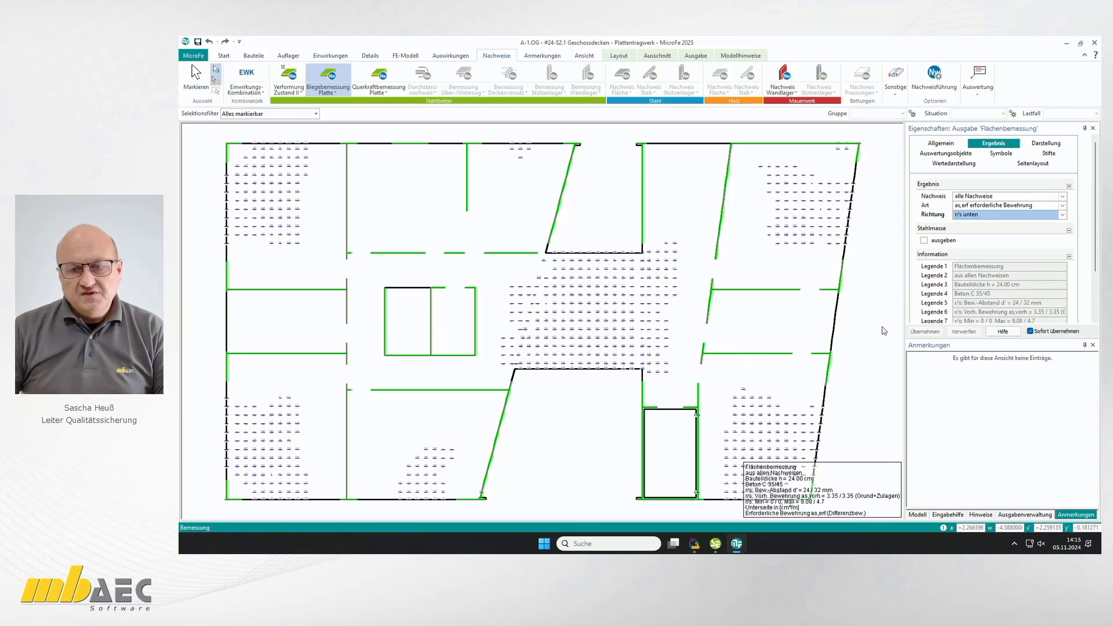
pyautogui.press('Escape')
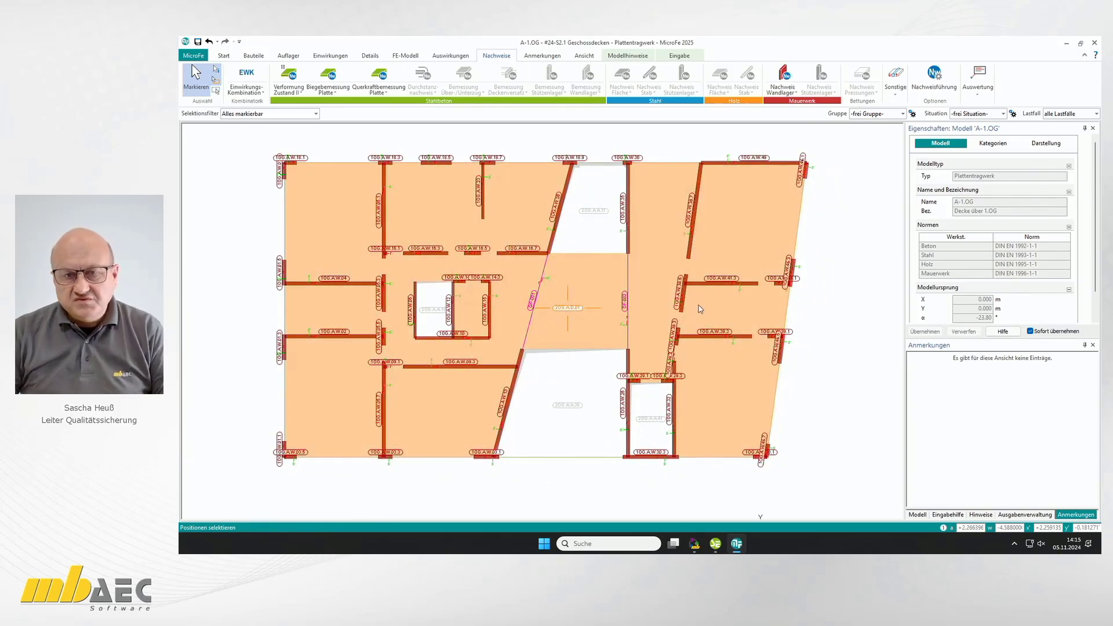
pyautogui.moveTo(705, 304)
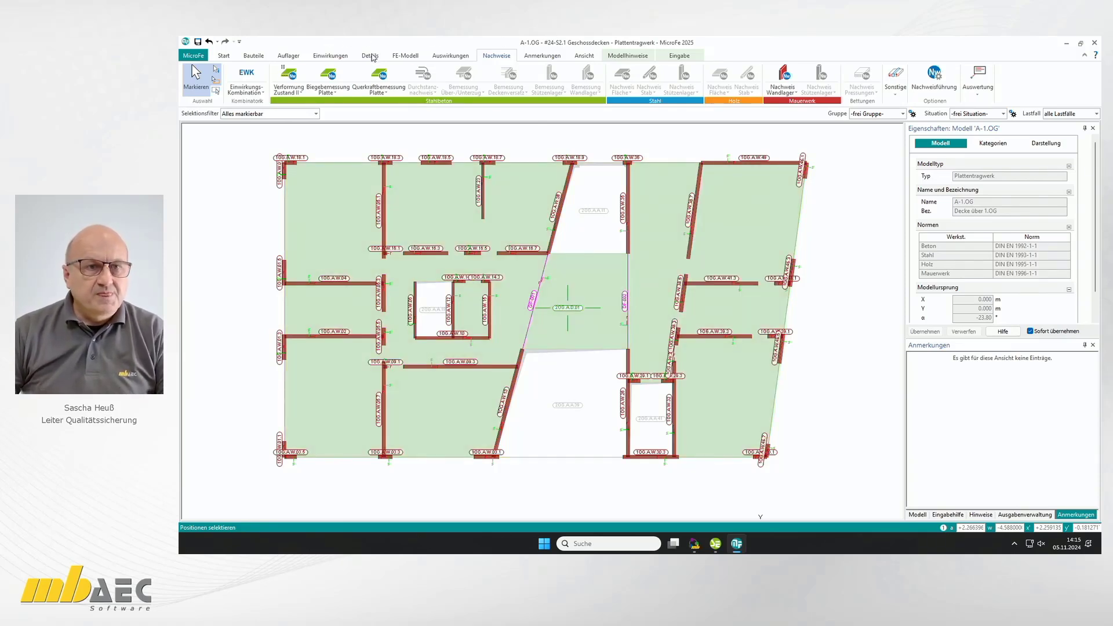
# - Place a rectangular Verformungsnachweis area over the slab's full-height leftmost field, from its lower-left corner to the top of its right wall
pyautogui.click(371, 56)
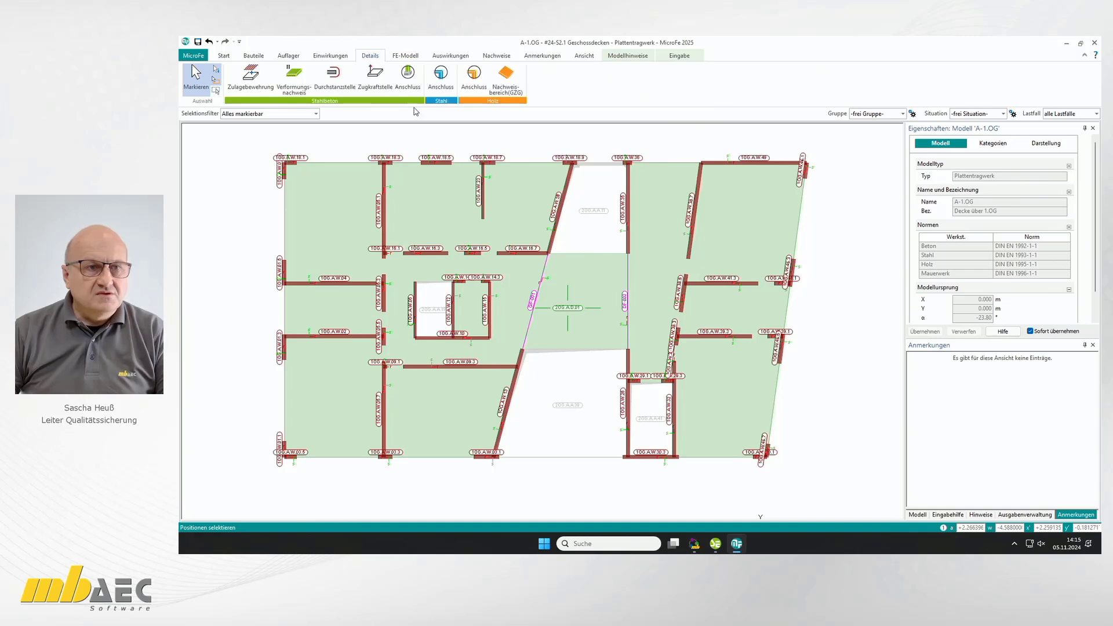
pyautogui.click(296, 78)
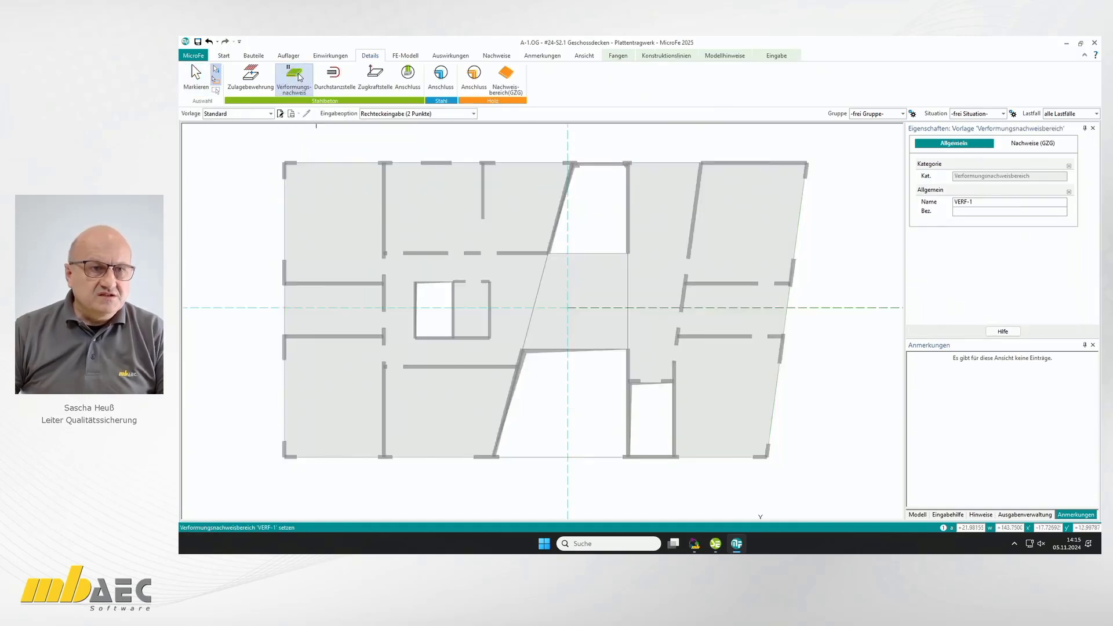
pyautogui.click(285, 457)
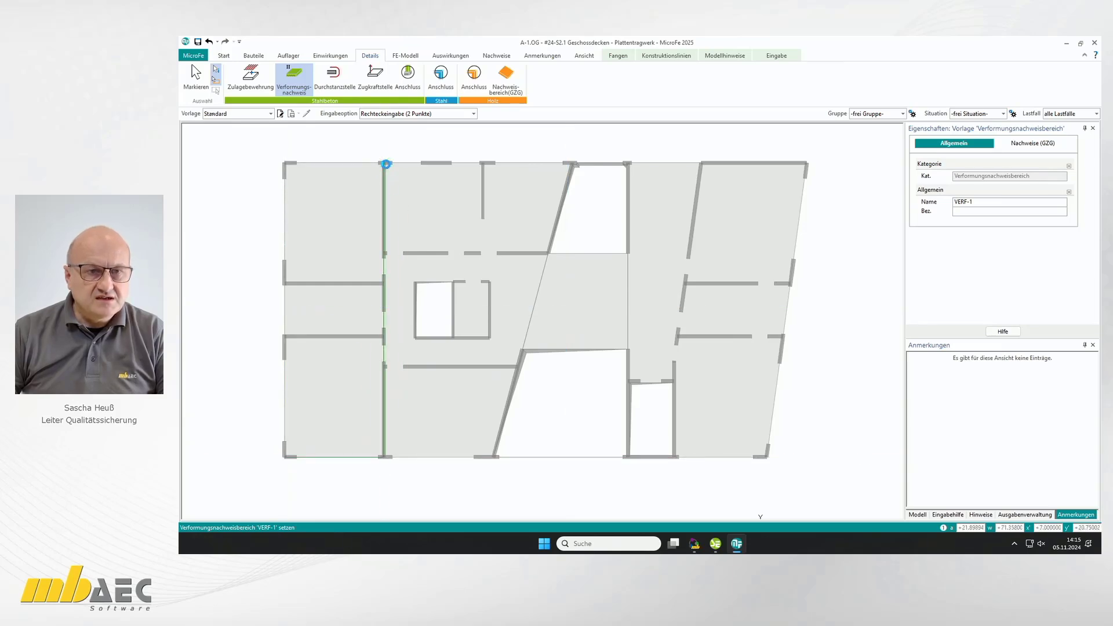
pyautogui.click(385, 164)
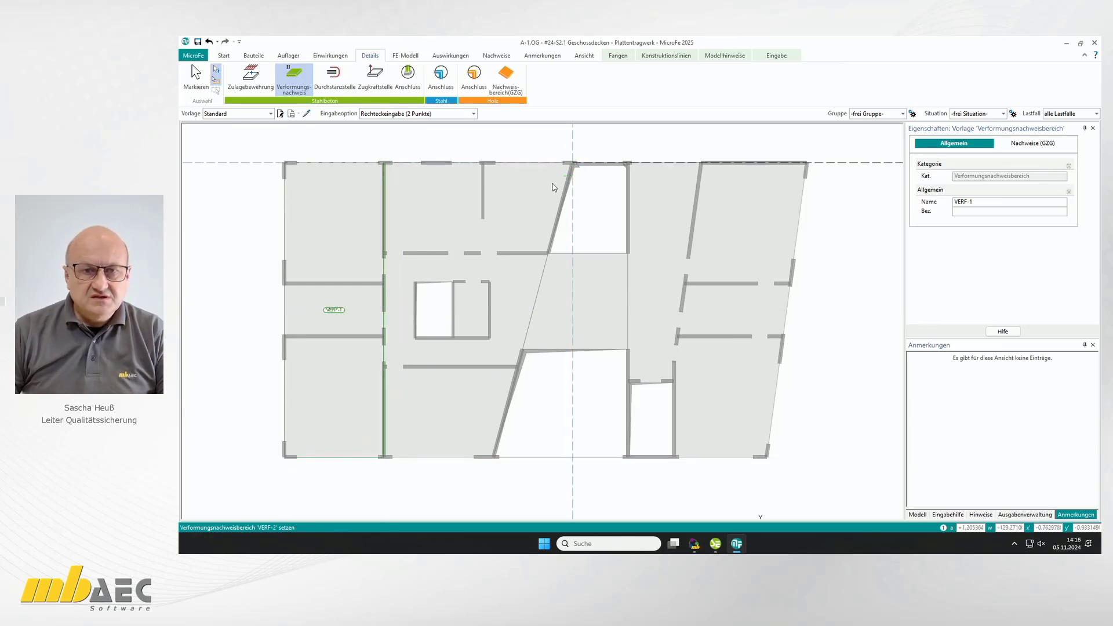
# - Add rectangular Verformungsnachweis areas over the upper and lower middle slab fields, bounded by the horizontal walls and the slab's outer edges
pyautogui.click(384, 254)
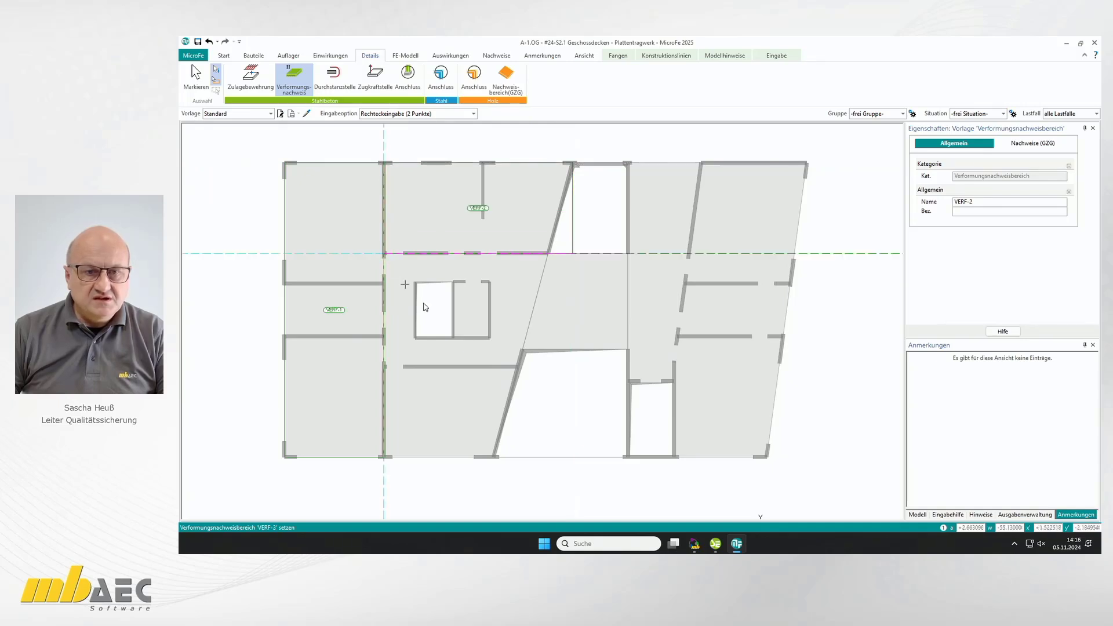
pyautogui.click(517, 366)
pyautogui.click(384, 458)
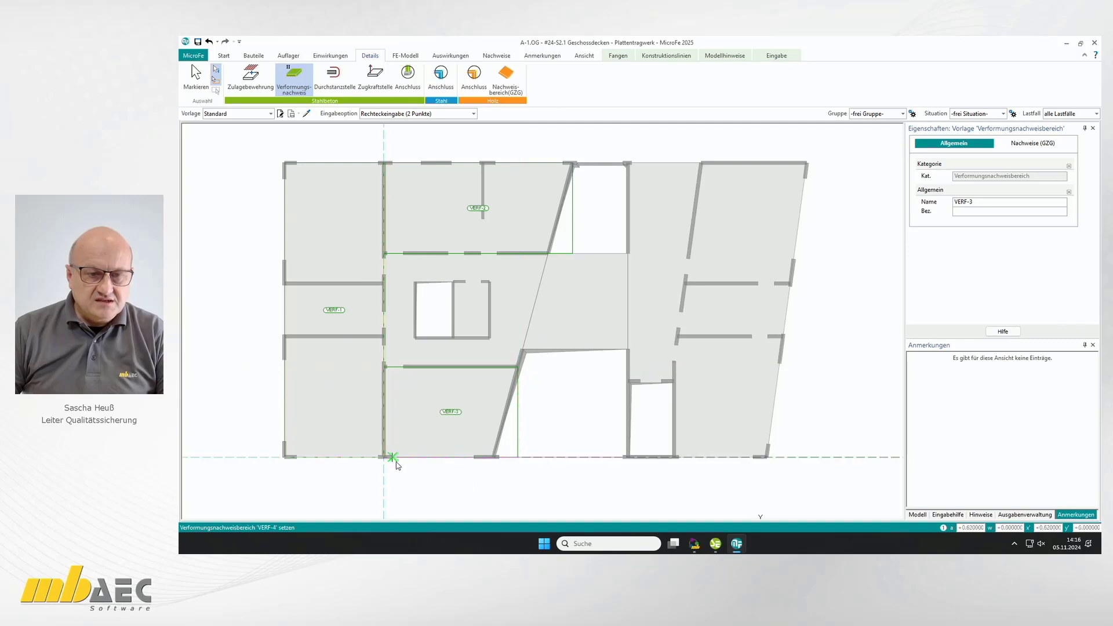
# - Add rectangular Verformungsnachweis areas over the full-height right slab part and the central field between the openings, and finish placing
pyautogui.click(807, 163)
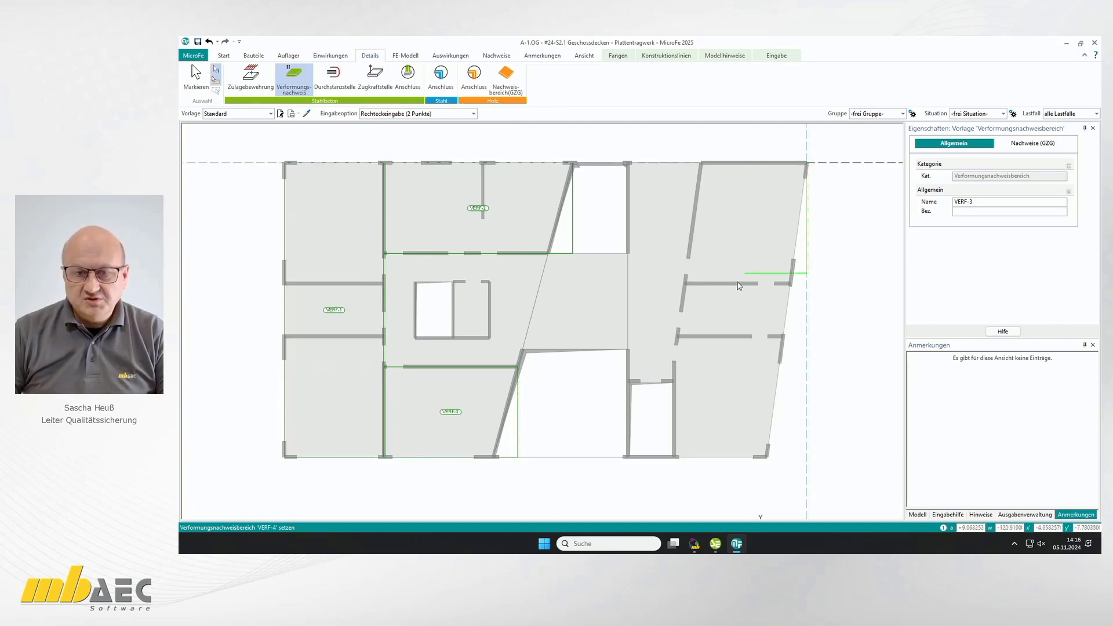
pyautogui.click(674, 458)
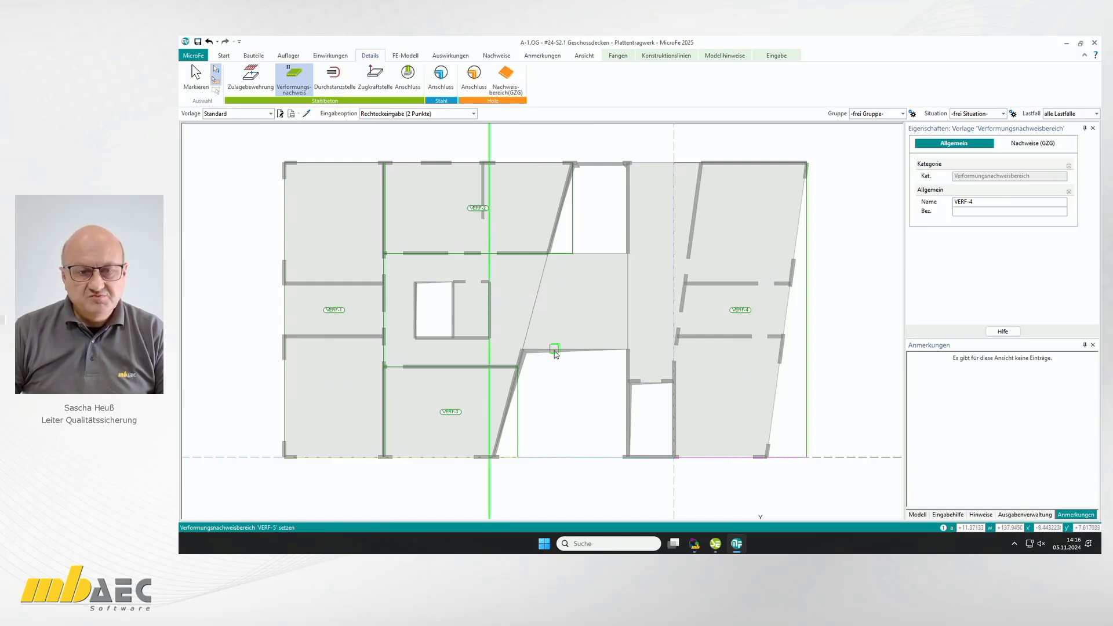
pyautogui.click(490, 350)
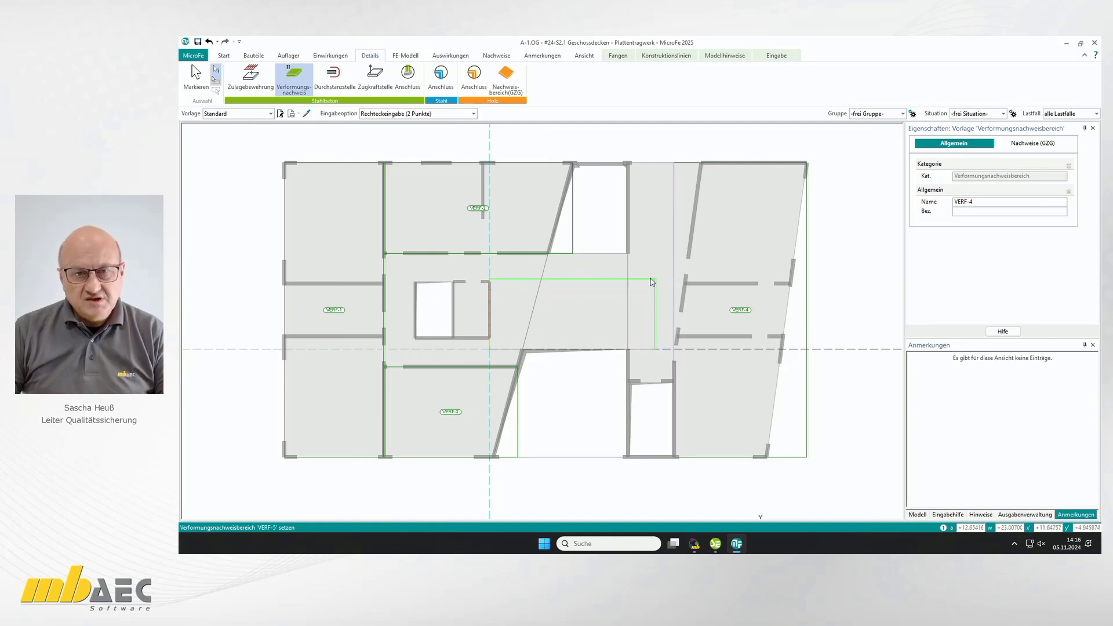
pyautogui.click(689, 237)
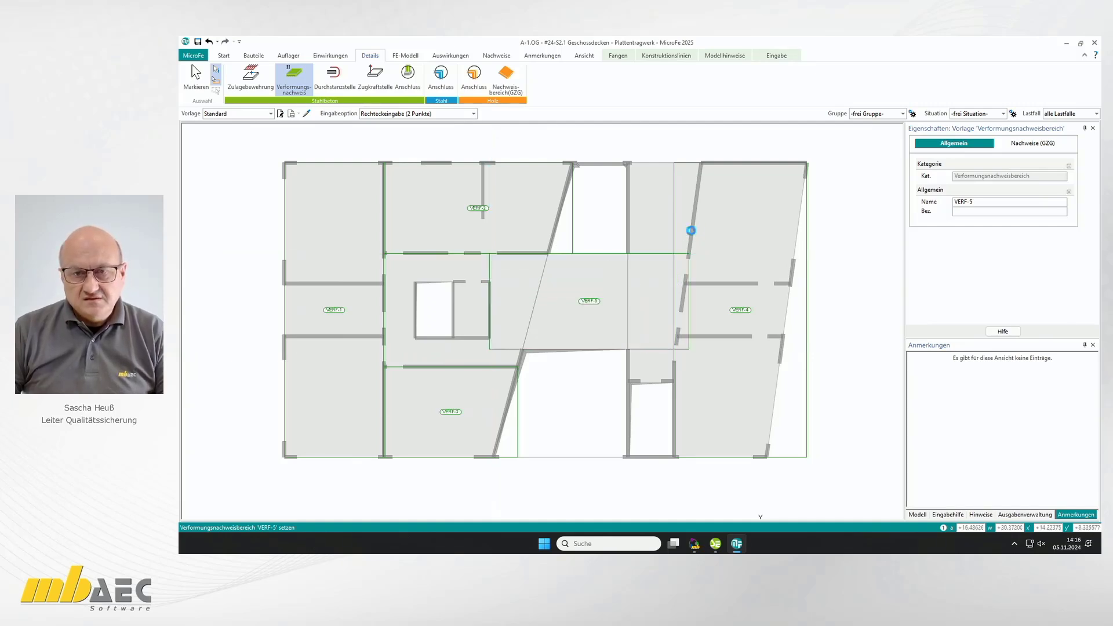
pyautogui.press('Escape')
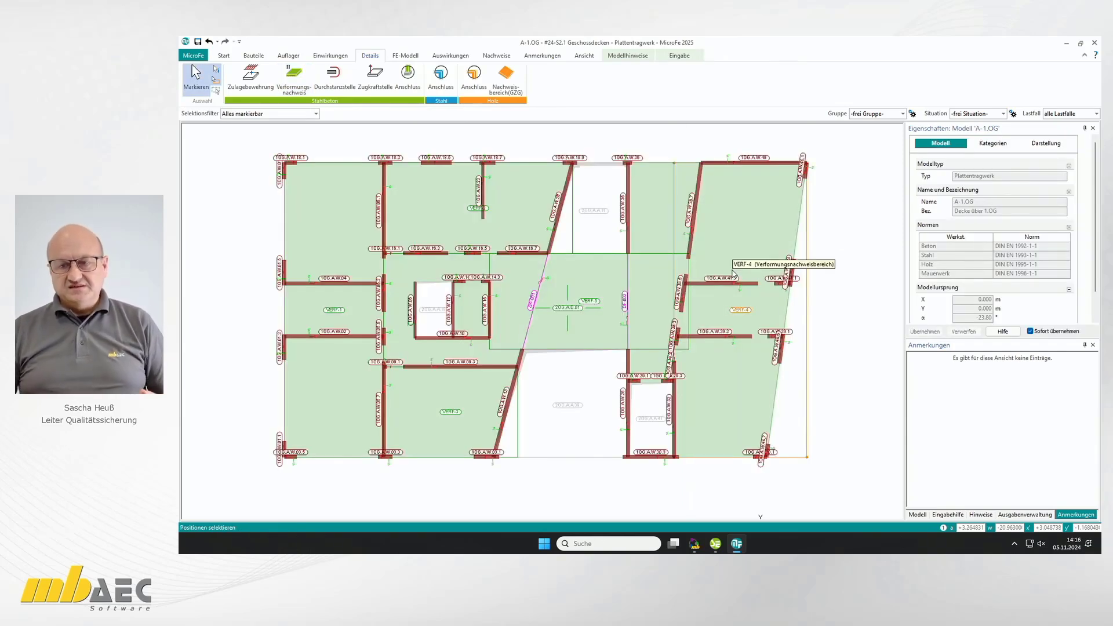
# - Switch VERF-1 to relative Grenzwerte für Bezugslänge and pick a 7.000 m reference length across the field's width
pyautogui.click(918, 515)
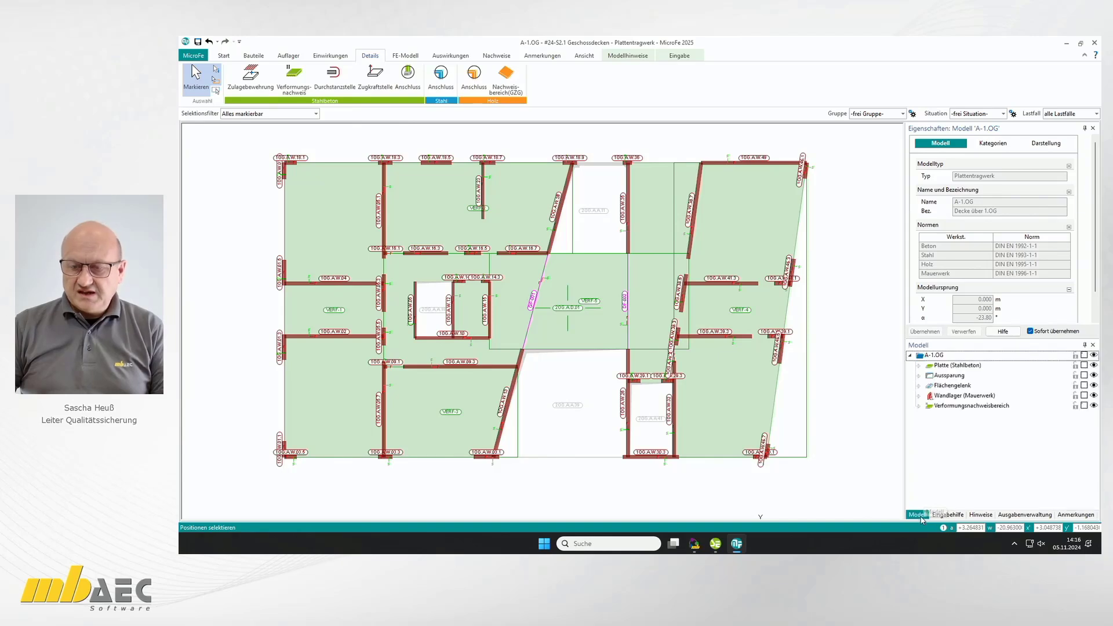
pyautogui.click(919, 405)
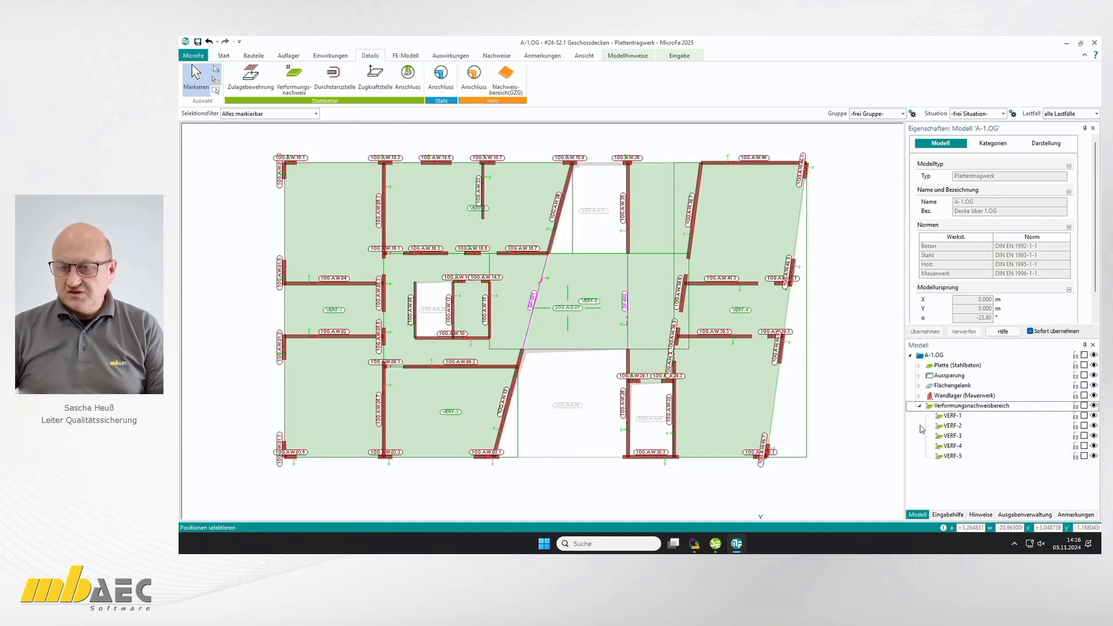
pyautogui.click(1083, 415)
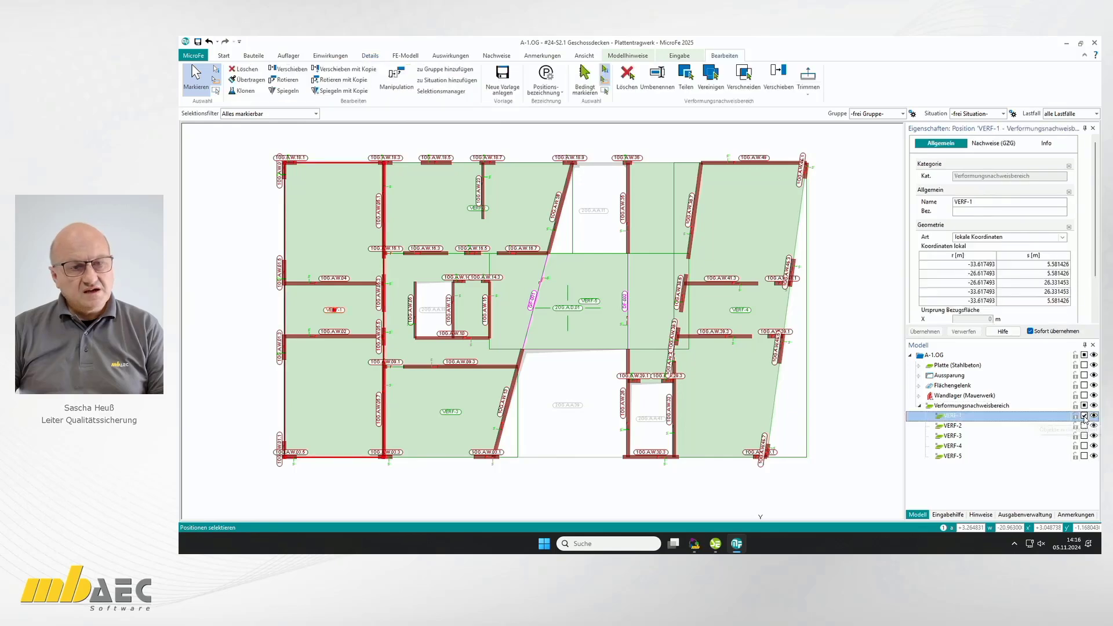
pyautogui.click(998, 144)
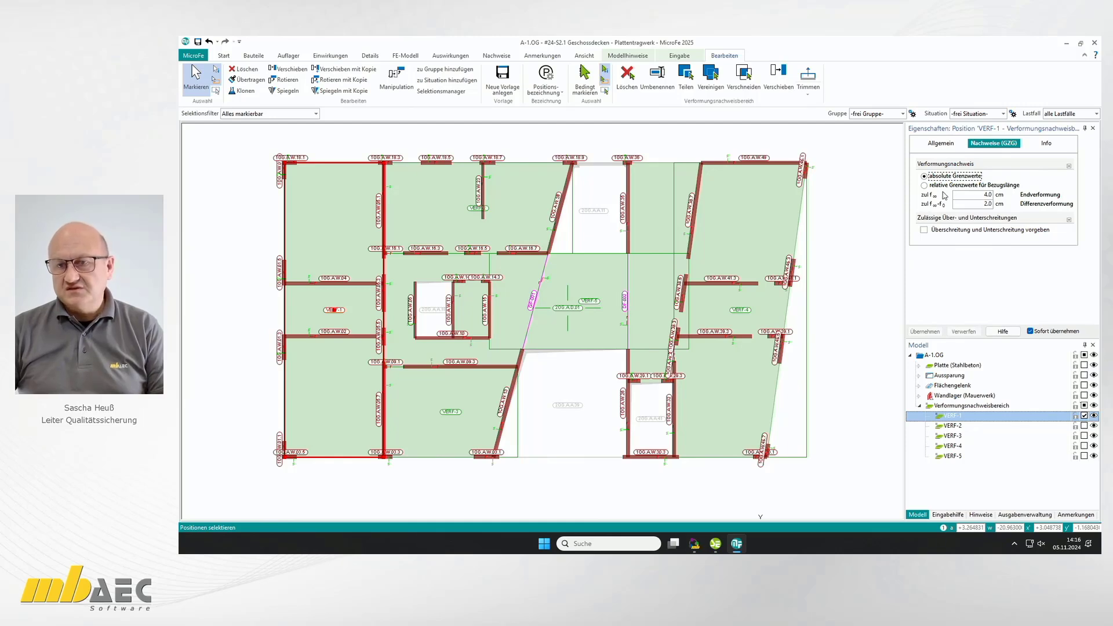
pyautogui.click(925, 186)
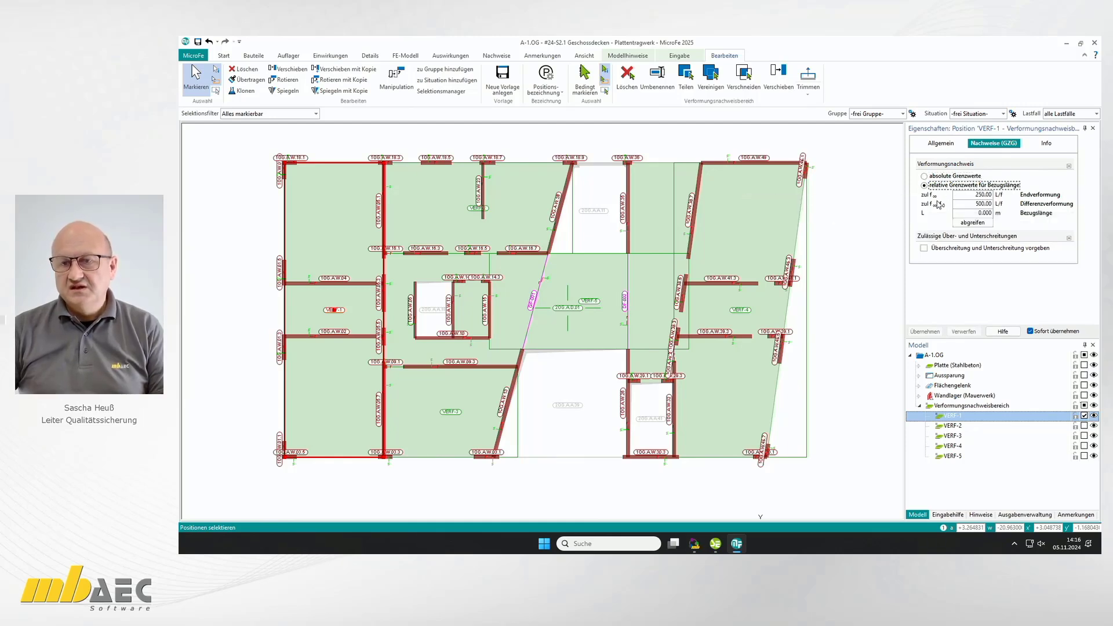
pyautogui.click(977, 225)
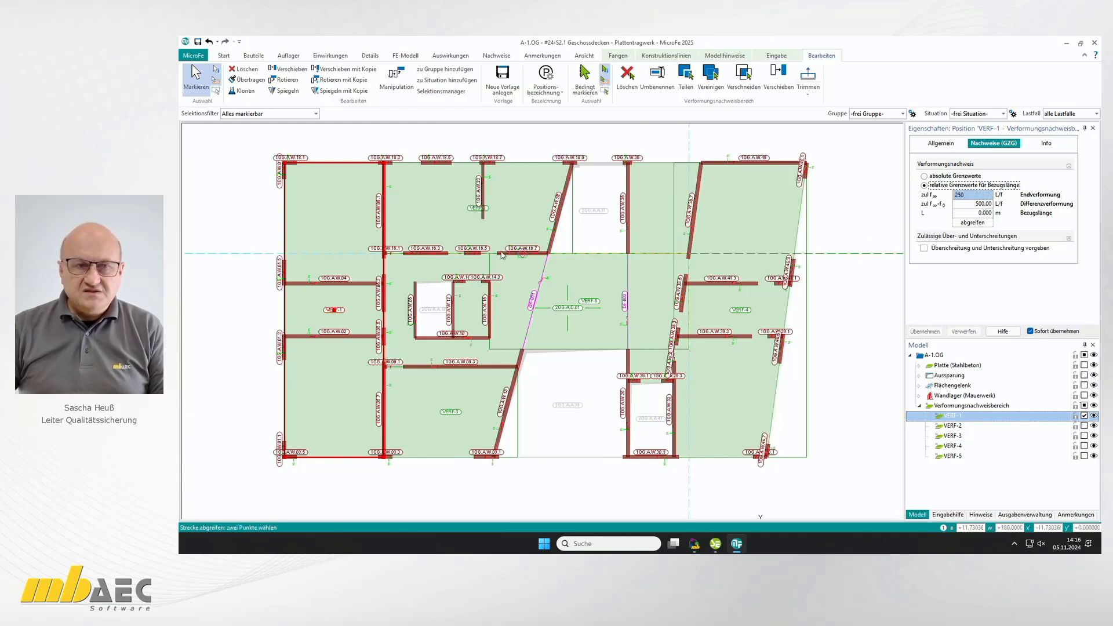
pyautogui.click(284, 224)
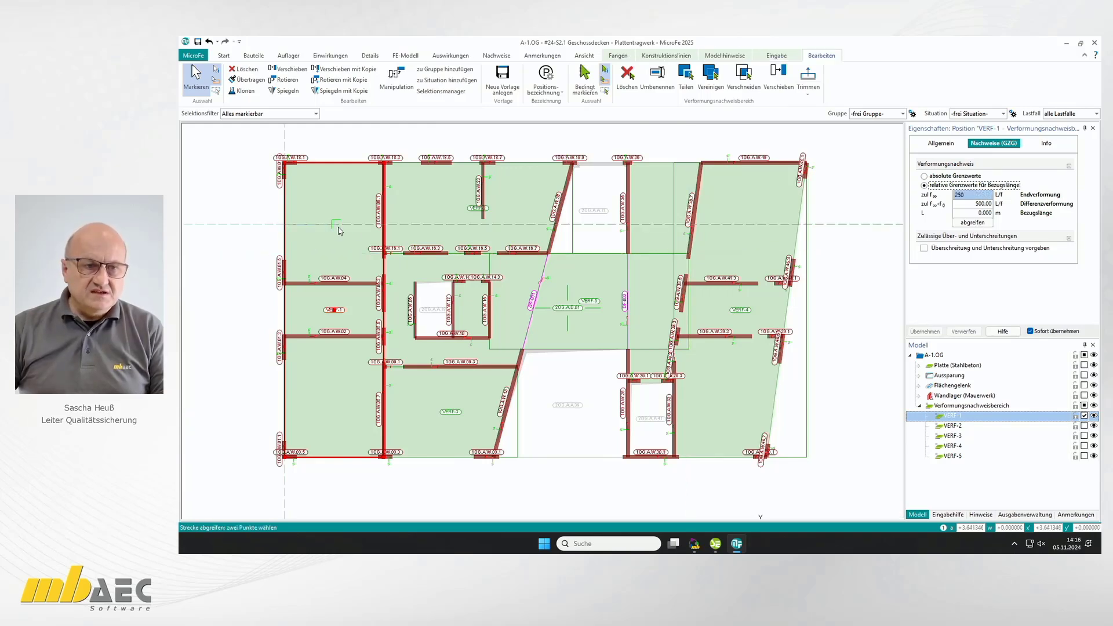
pyautogui.click(385, 225)
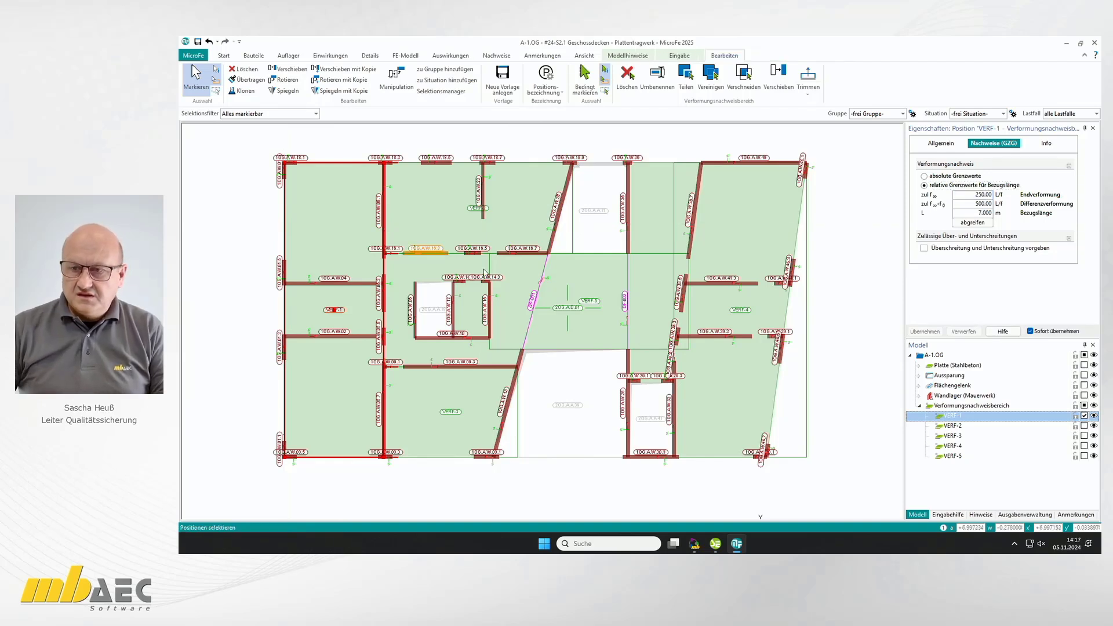
# - Select VERF-2 and move its lower-right corner to the lower end of the slanted wall
pyautogui.click(1083, 425)
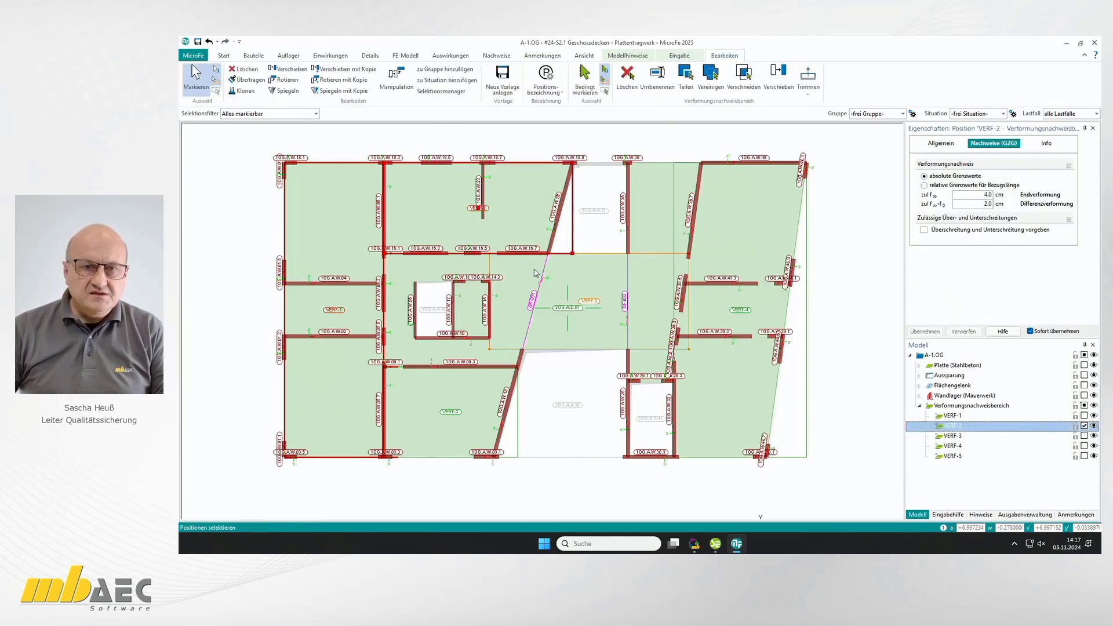
pyautogui.click(573, 254)
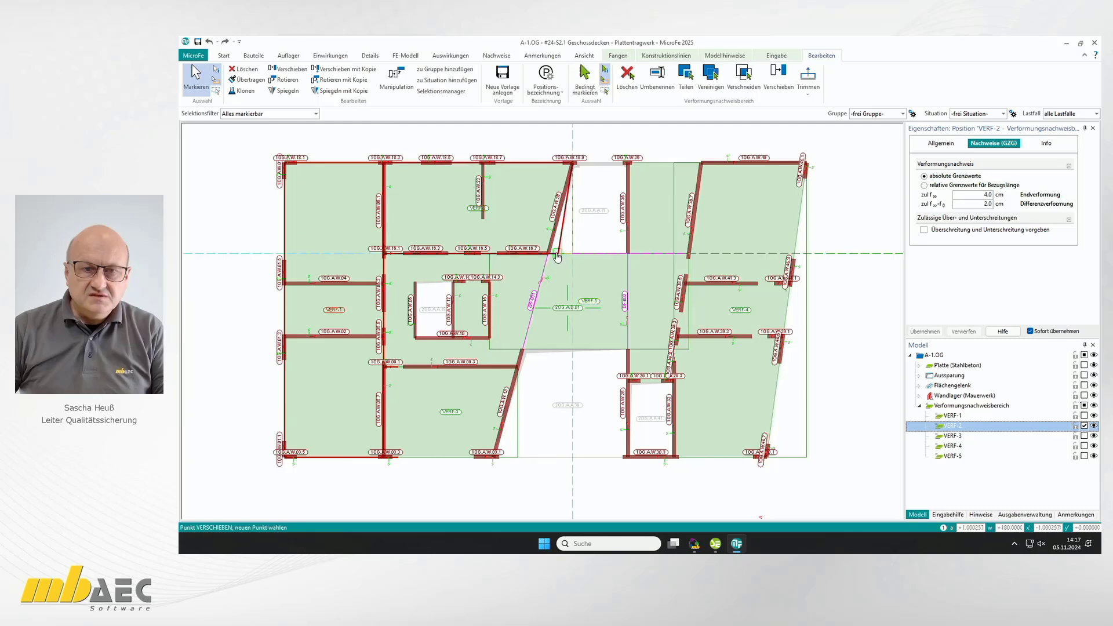
pyautogui.click(548, 253)
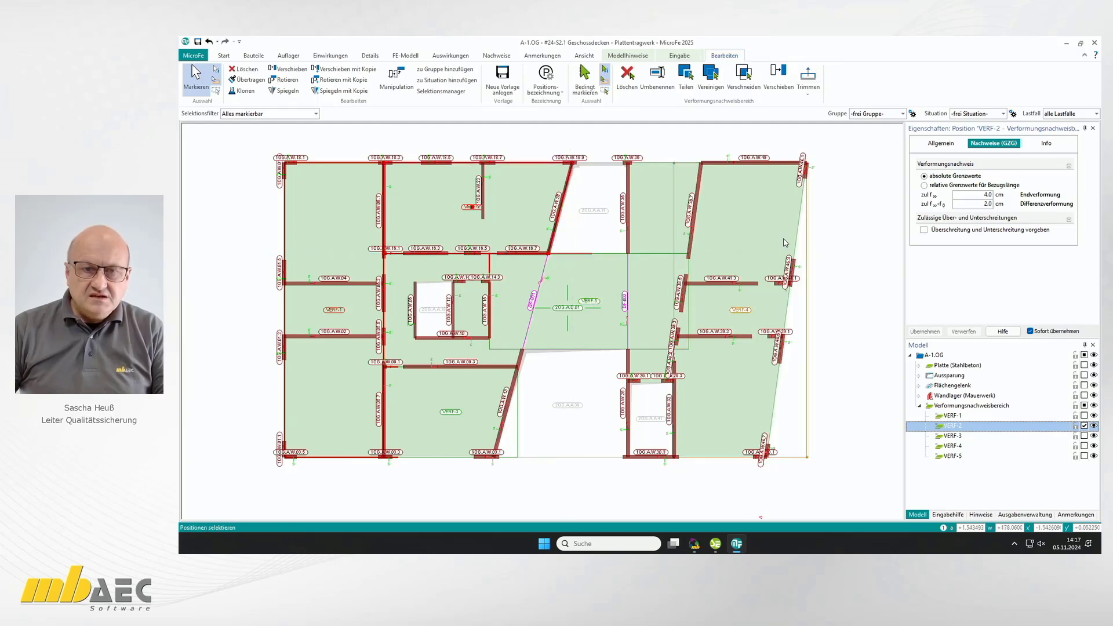
# - Switch VERF-2 to relative Grenzwerte für Bezugslänge and pick a 6.375 m reference length across the field's height
pyautogui.click(936, 185)
pyautogui.click(972, 223)
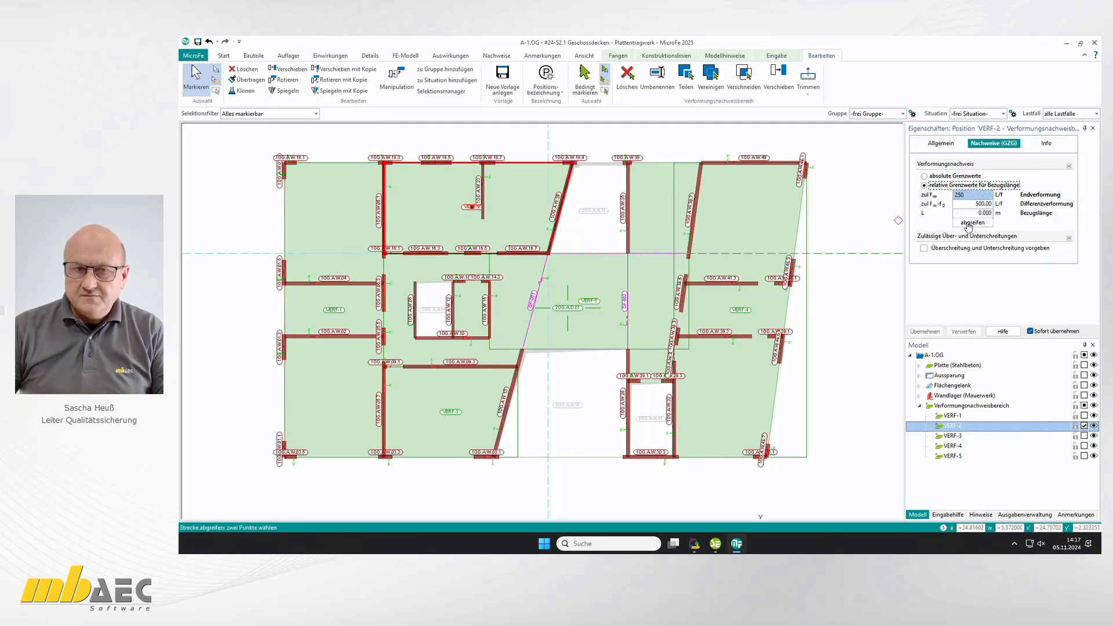
pyautogui.click(527, 253)
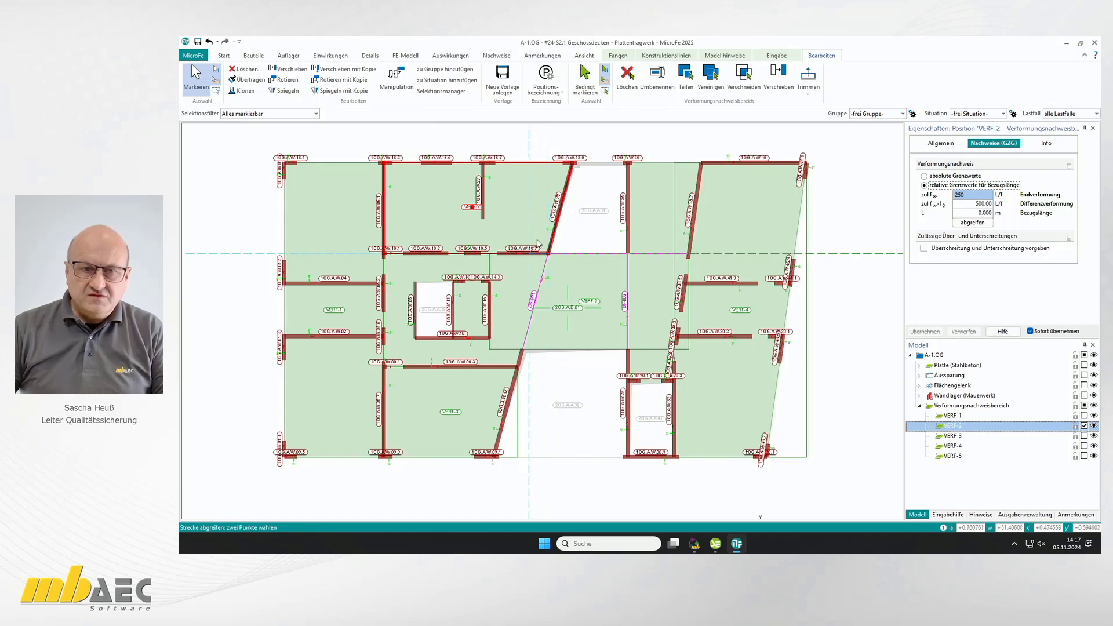
pyautogui.click(527, 166)
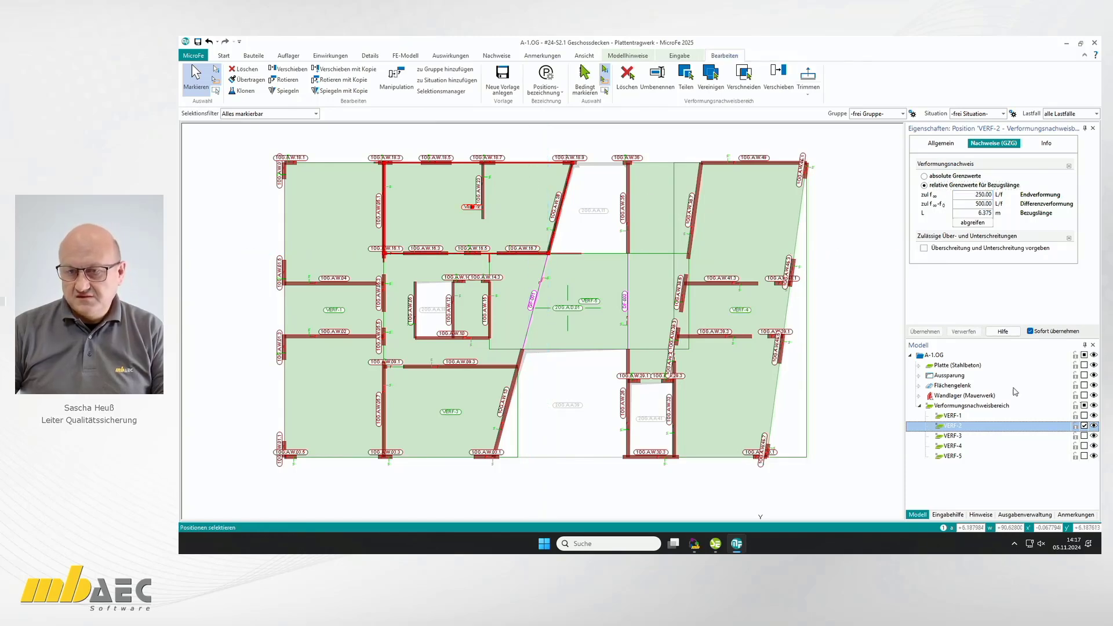
# - Select VERF-3 and move its lower-right corner to the foot of the slanted wall at the slab edge
pyautogui.click(1083, 435)
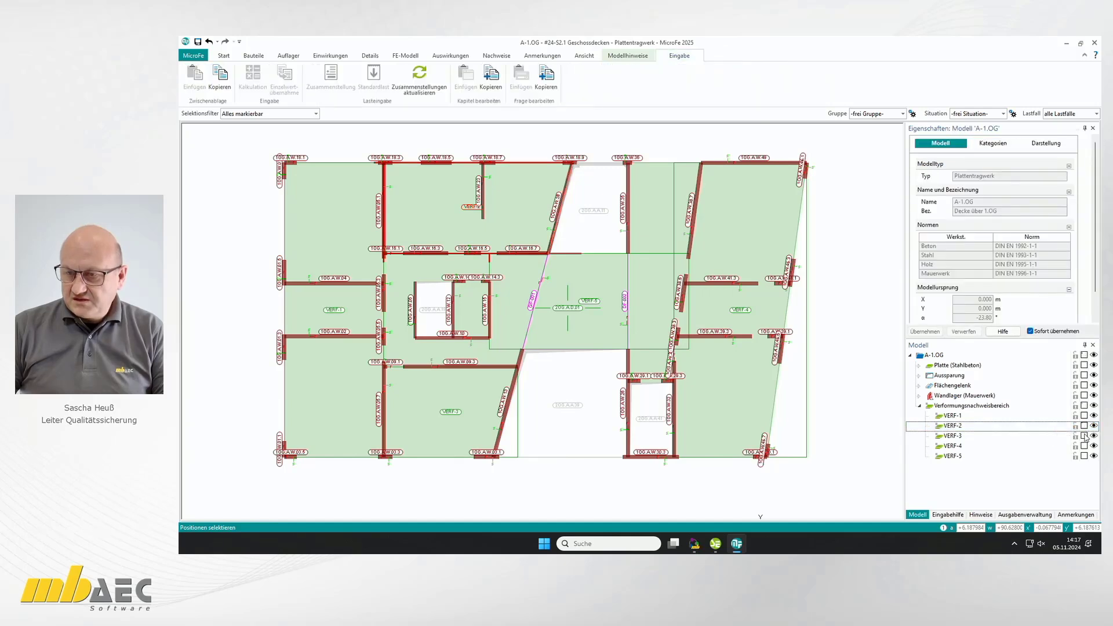
pyautogui.click(518, 457)
pyautogui.click(497, 459)
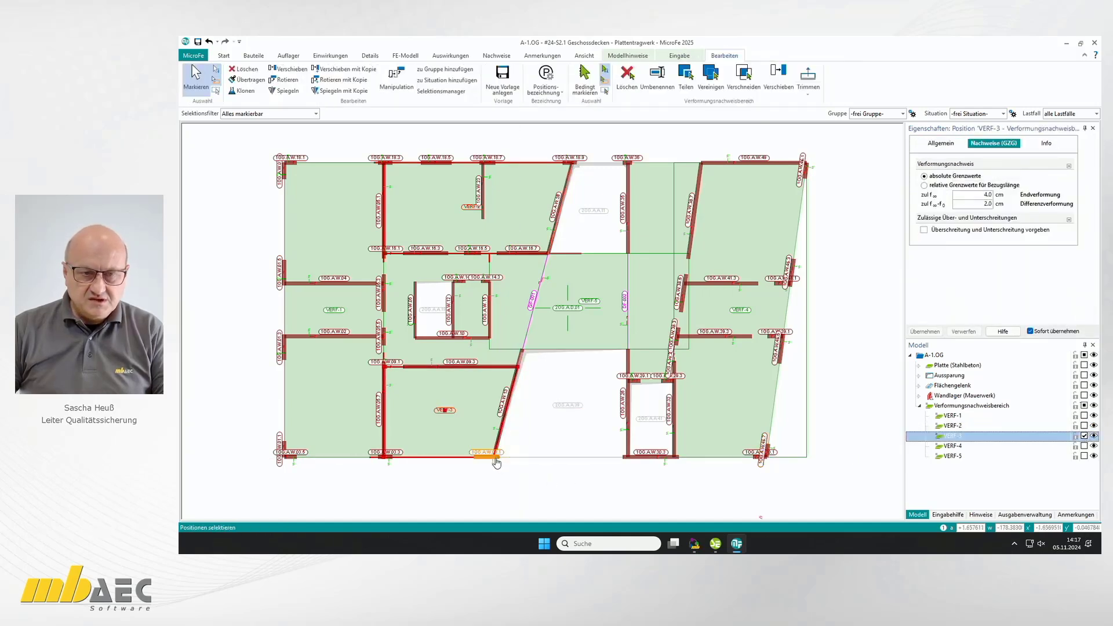
# - Switch VERF-3 to relative Grenzwerte für Bezugslänge and pick a 6.375 m reference length from the slab edge to the horizontal wall
pyautogui.click(933, 185)
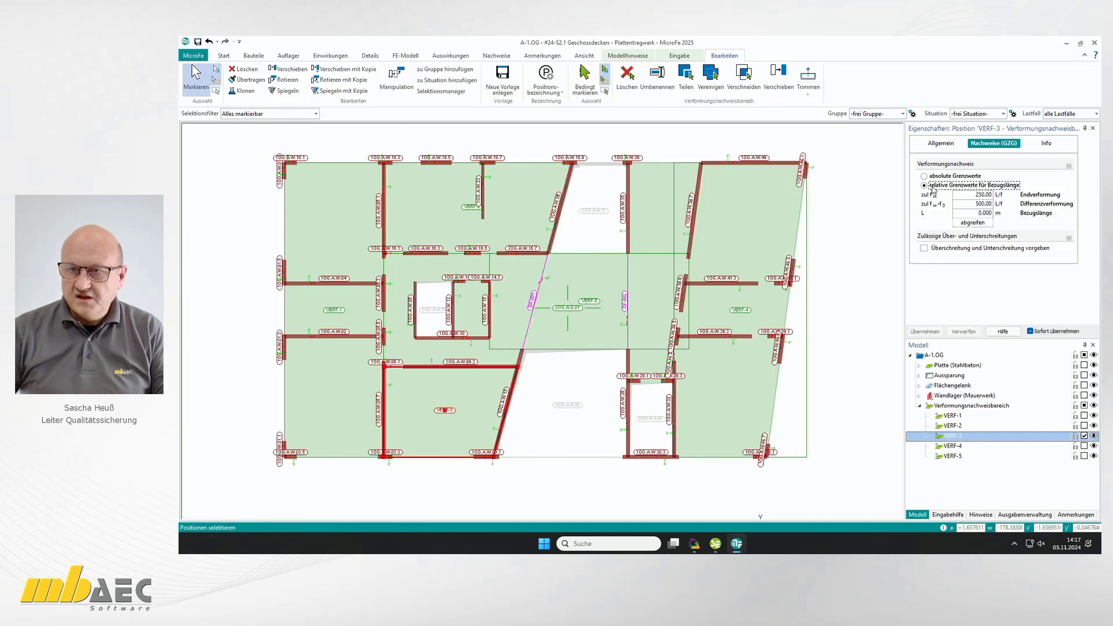
pyautogui.click(984, 225)
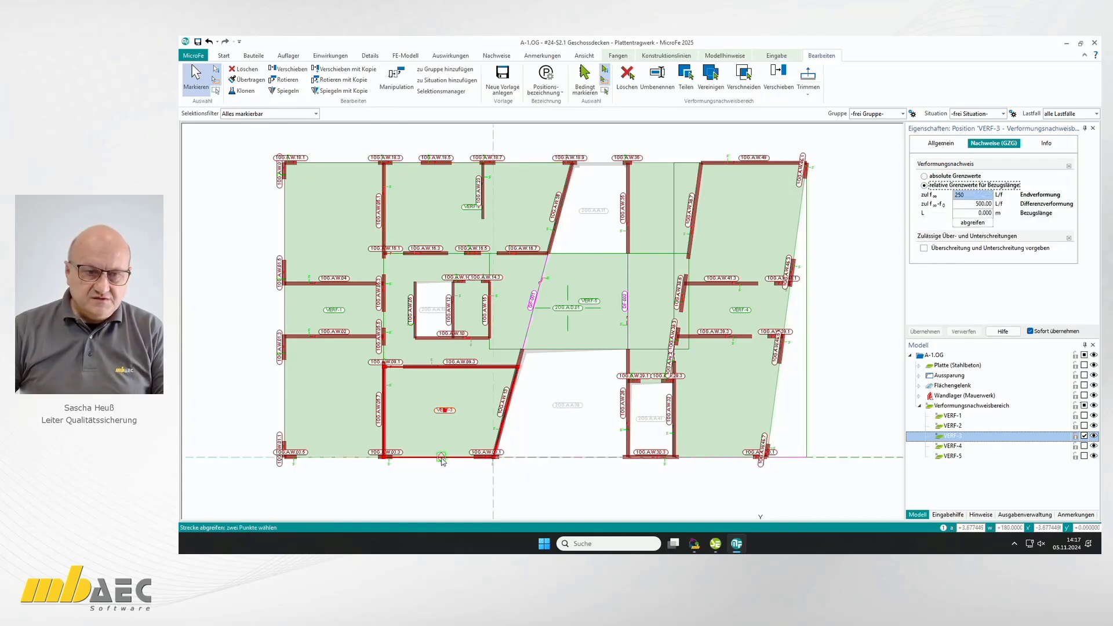
pyautogui.click(441, 371)
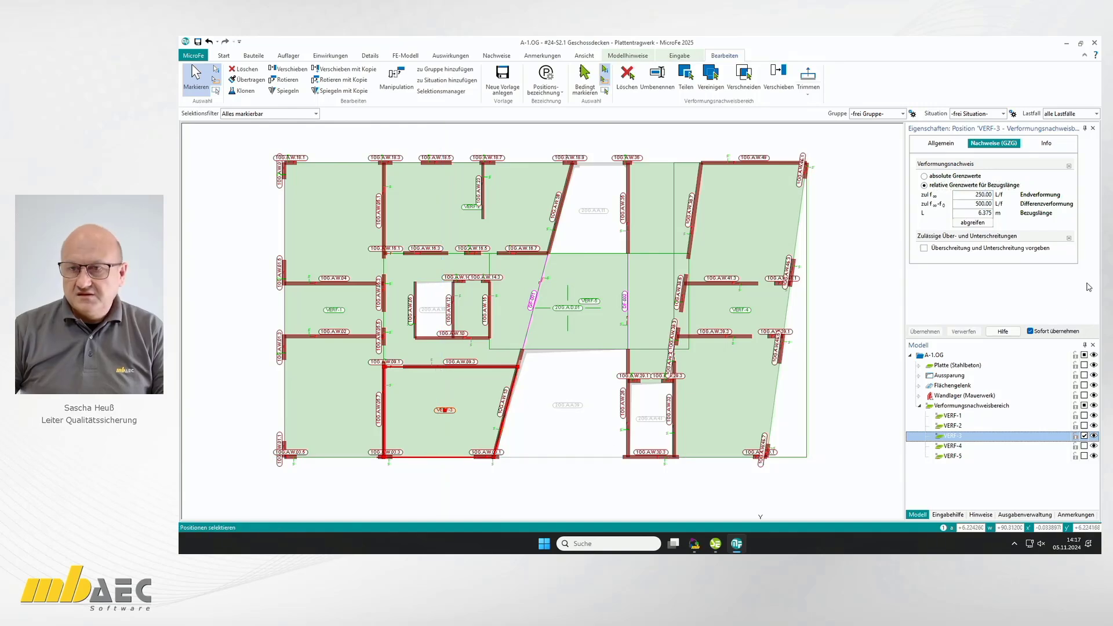
# - Select only VERF-4 and move its lower-right corner to the slab corner and its upper-left corner to the slanted wall's upper end
pyautogui.click(1084, 436)
pyautogui.click(1083, 446)
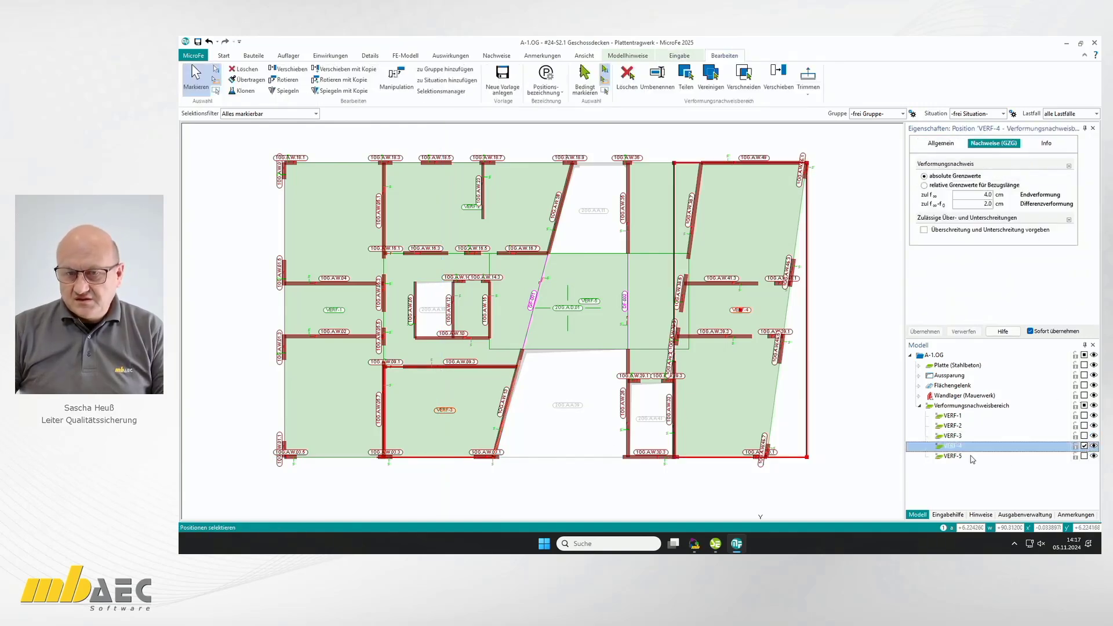
pyautogui.moveTo(809, 463); pyautogui.dragTo(764, 458)
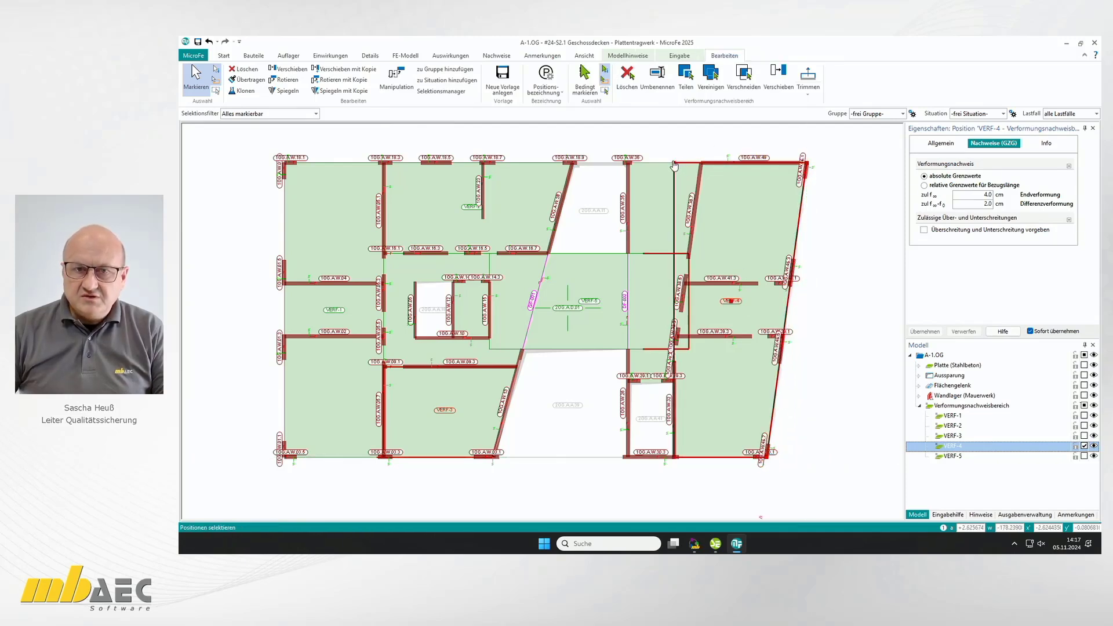
pyautogui.moveTo(676, 165); pyautogui.dragTo(701, 166)
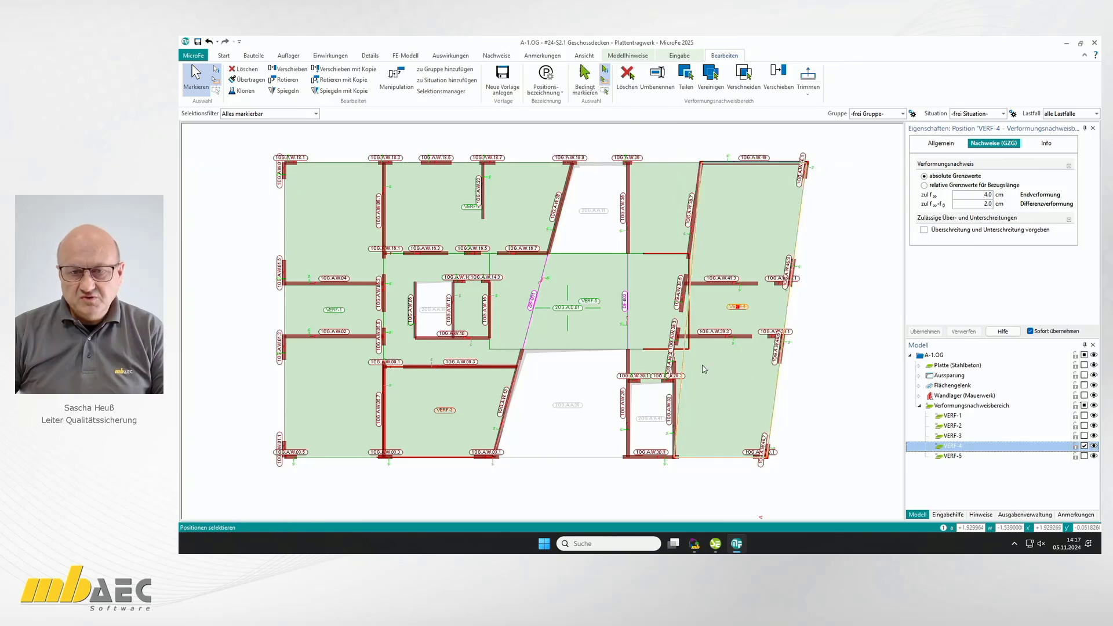
# - Bend the left edge of VERF-4 to the upper end of the small shaft's right wall so it follows the walls
pyautogui.scroll(2, 698, 365)
pyautogui.scroll(2, 694, 364)
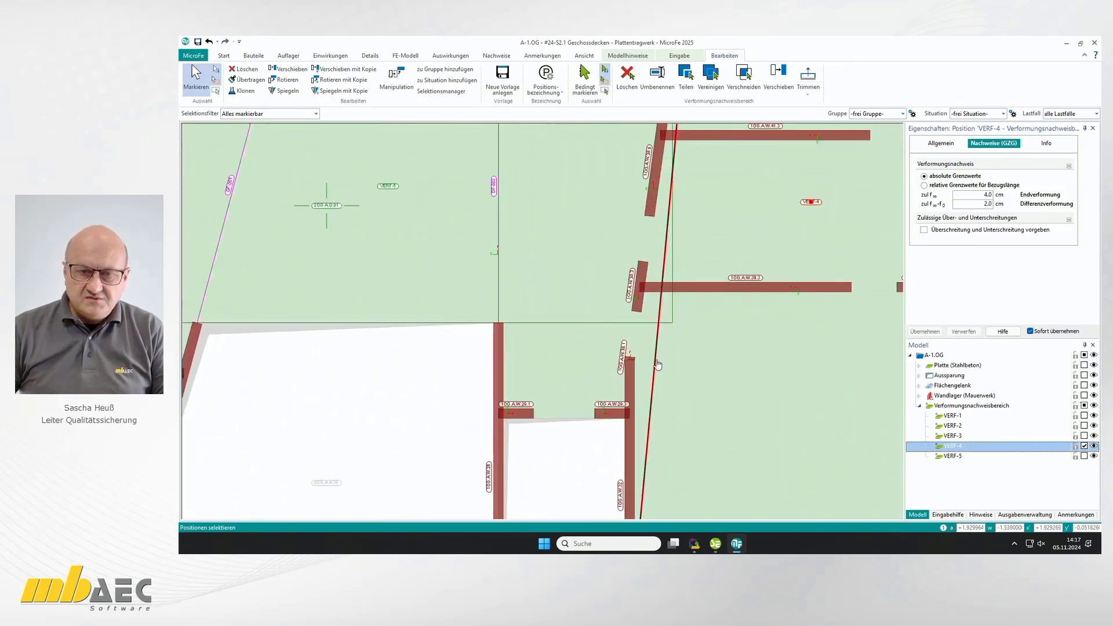
pyautogui.moveTo(657, 364); pyautogui.dragTo(633, 365)
pyautogui.scroll(-6, 723, 373)
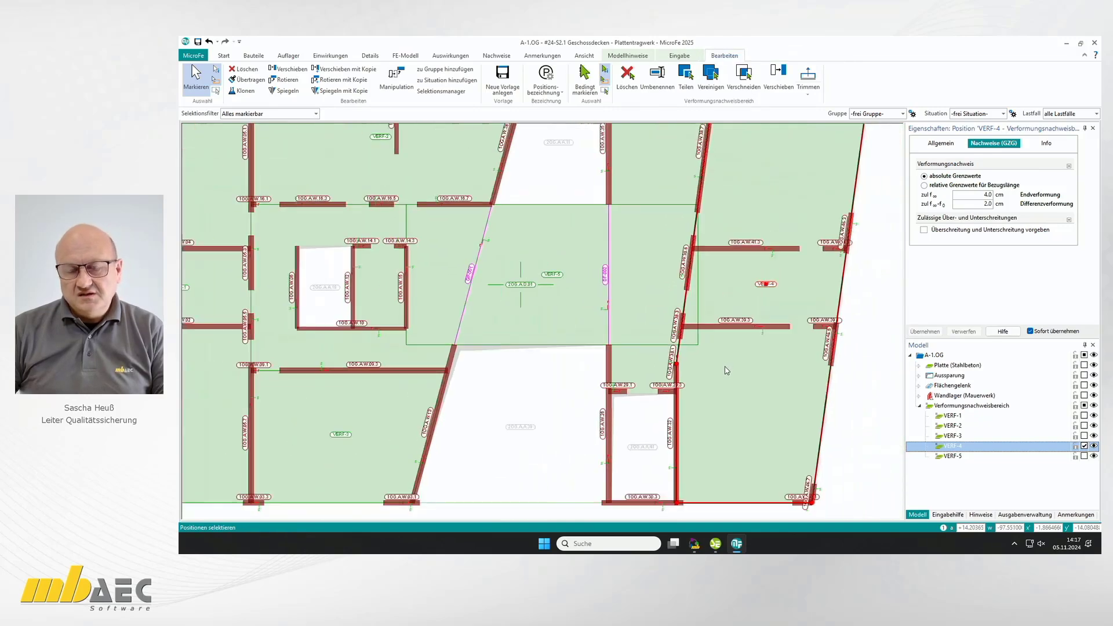
# - Switch VERF-4 to relative Grenzwerte für Bezugslänge and pick a 7.375 m reference length perpendicular from the slanted wall to the outer slab edge
pyautogui.scroll(-1, 724, 369)
pyautogui.scroll(-1, 722, 368)
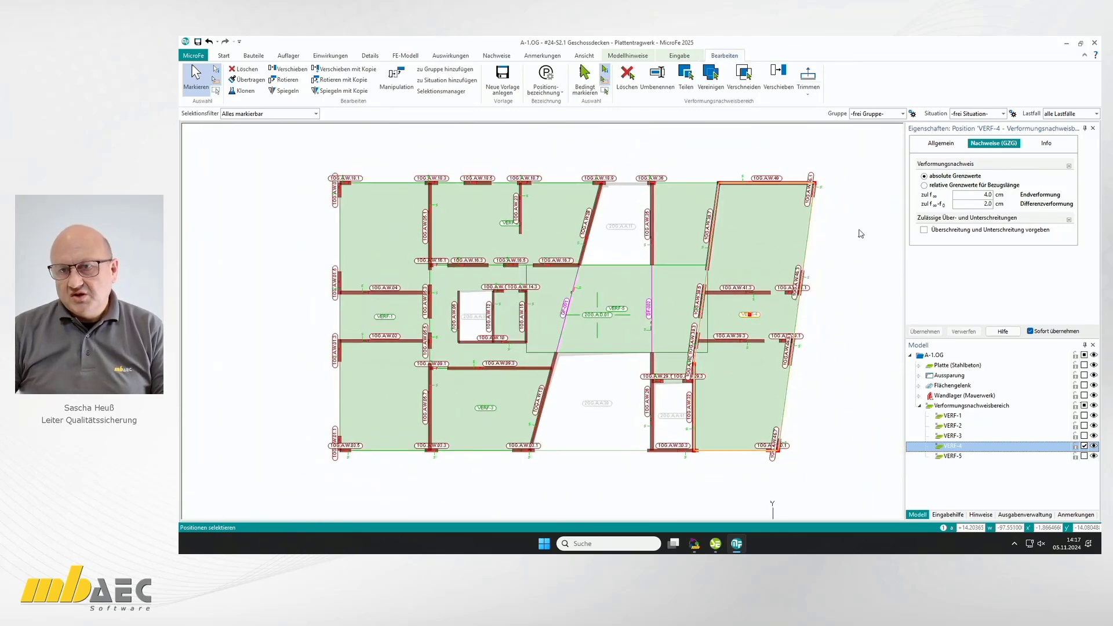
pyautogui.click(924, 185)
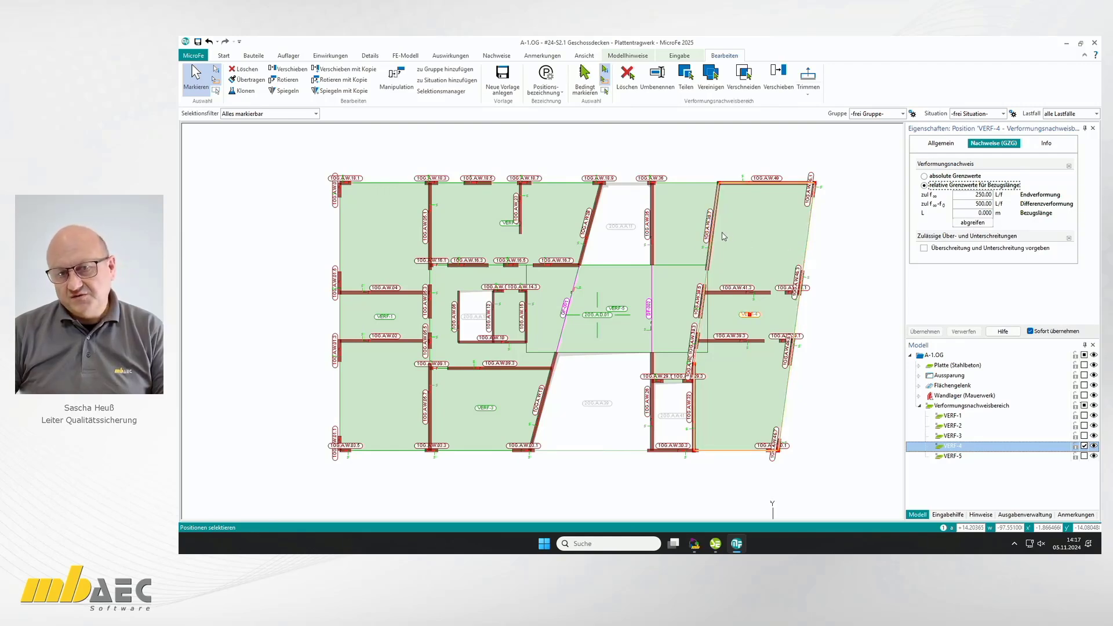
pyautogui.click(975, 223)
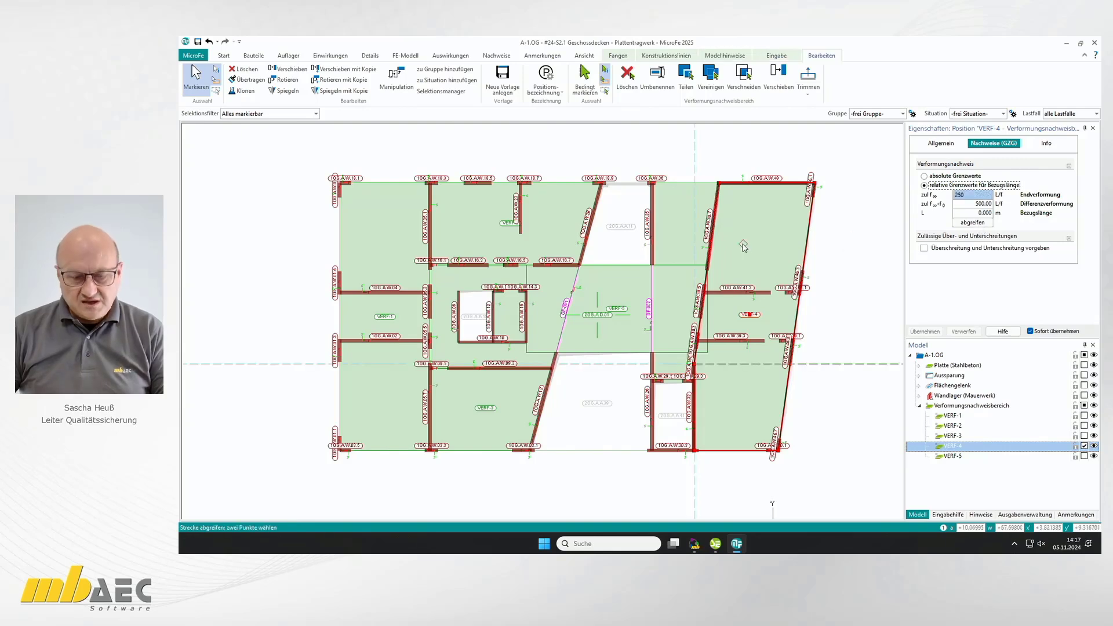
pyautogui.press('Tab')
pyautogui.click(719, 220)
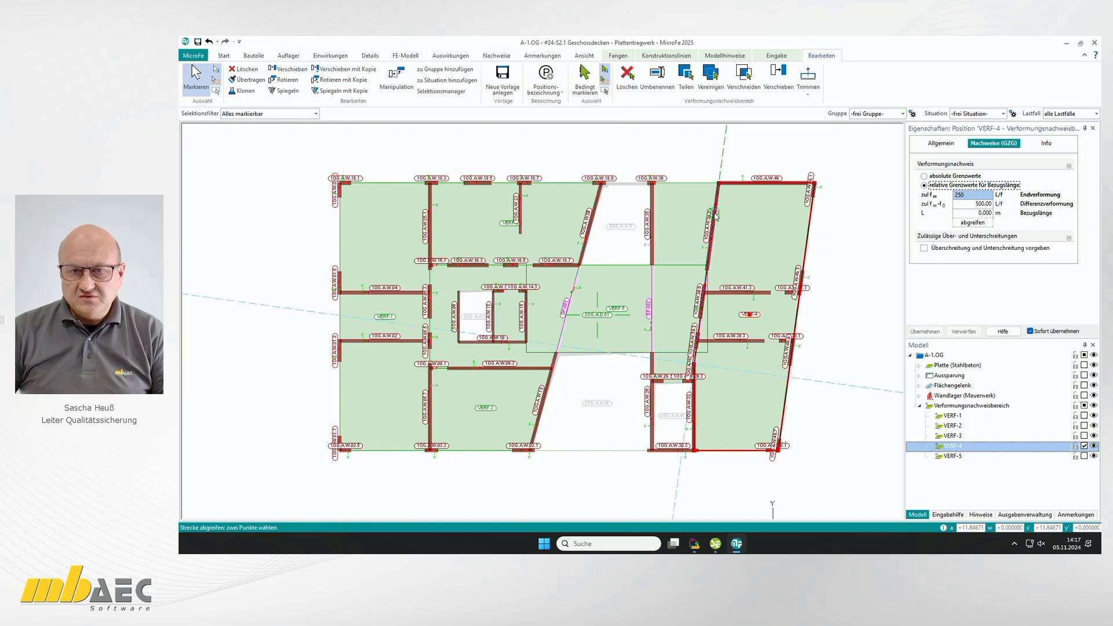
pyautogui.click(715, 213)
pyautogui.click(807, 227)
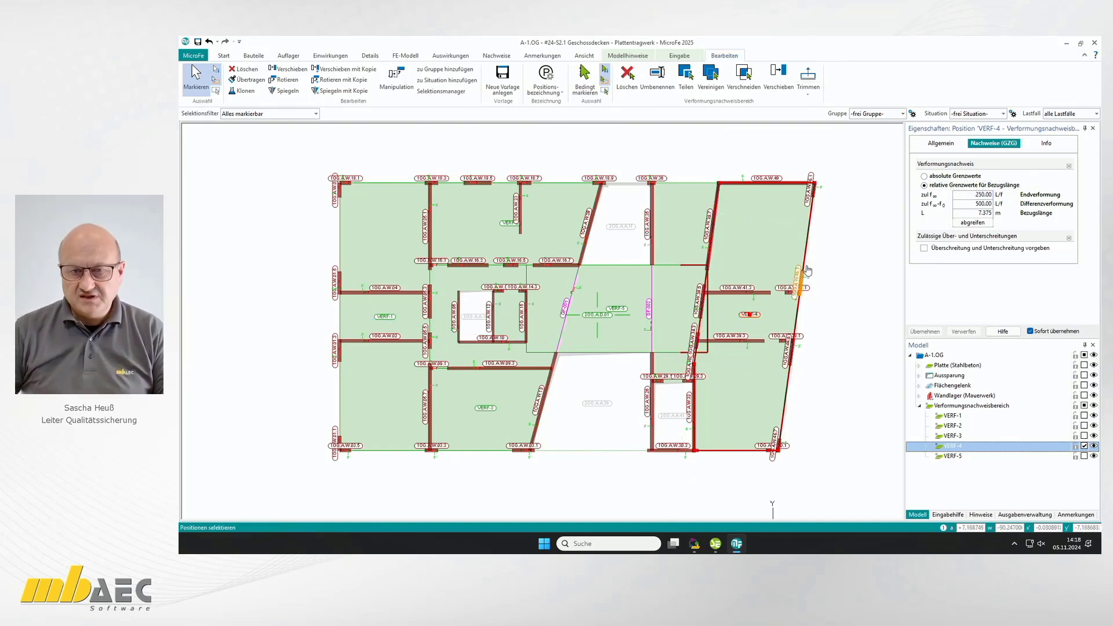
# - Select only VERF-5 and move its lower-right corner onto the slanted wall bordering VERF-4
pyautogui.click(1084, 447)
pyautogui.click(1083, 457)
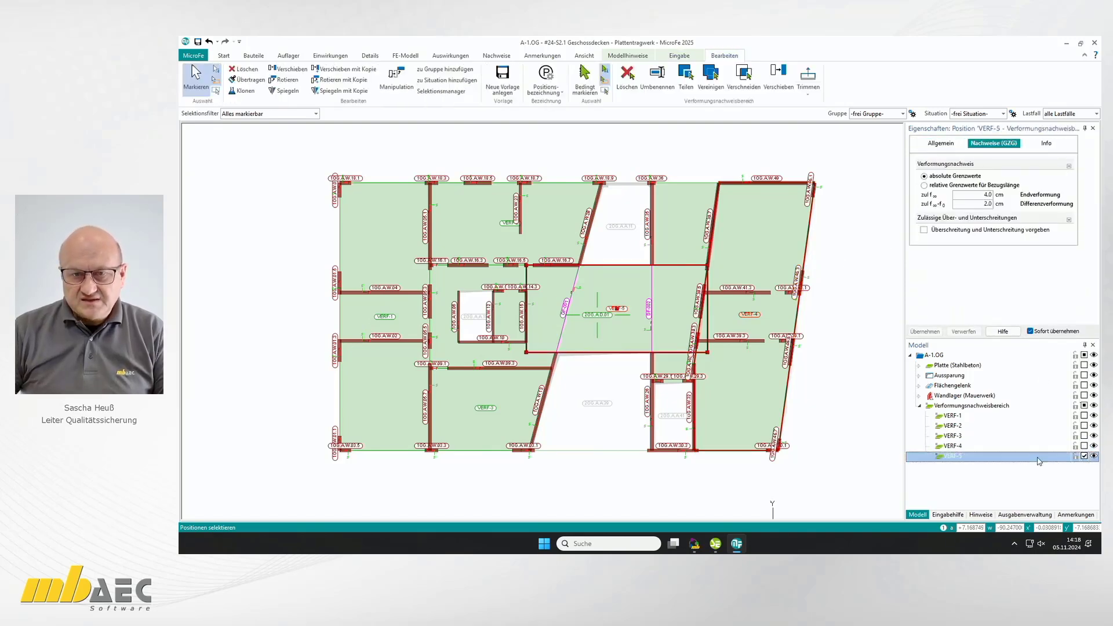
pyautogui.click(706, 352)
pyautogui.click(697, 353)
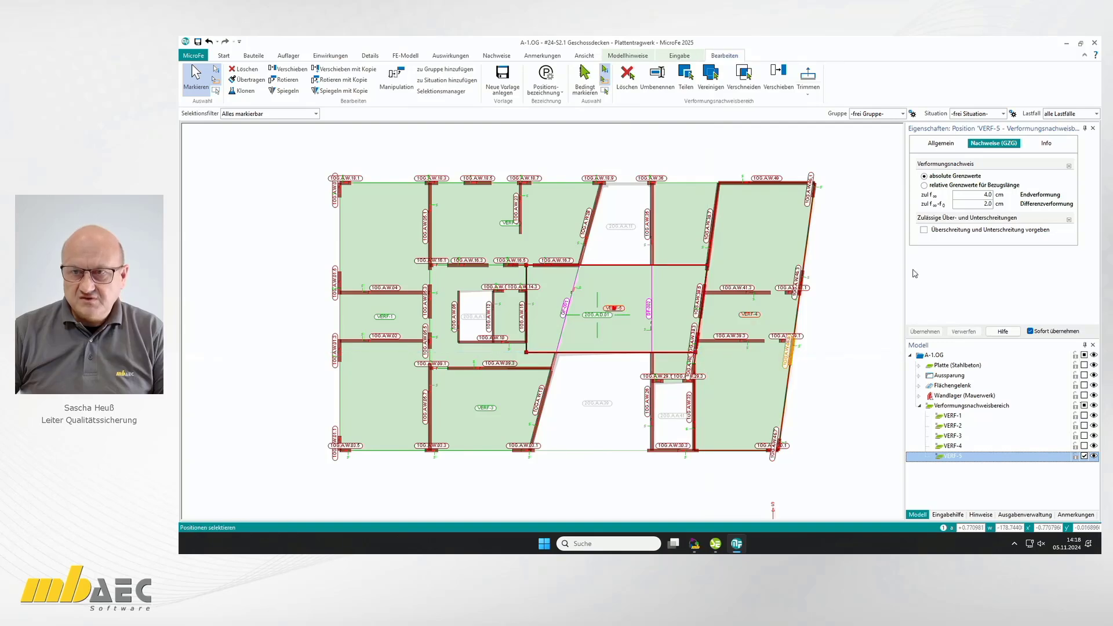
# - Switch VERF-5 to relative Grenzwerte für Bezugslänge and pick a 13.593 m reference length from its left edge's midpoint to the slanted wall
pyautogui.click(924, 186)
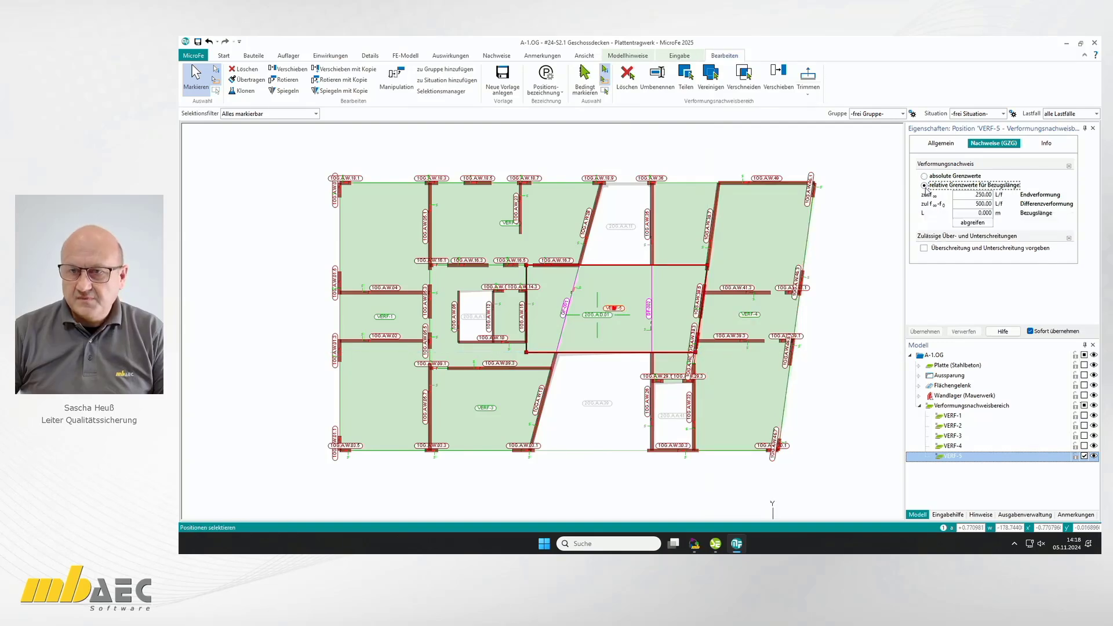
pyautogui.click(975, 224)
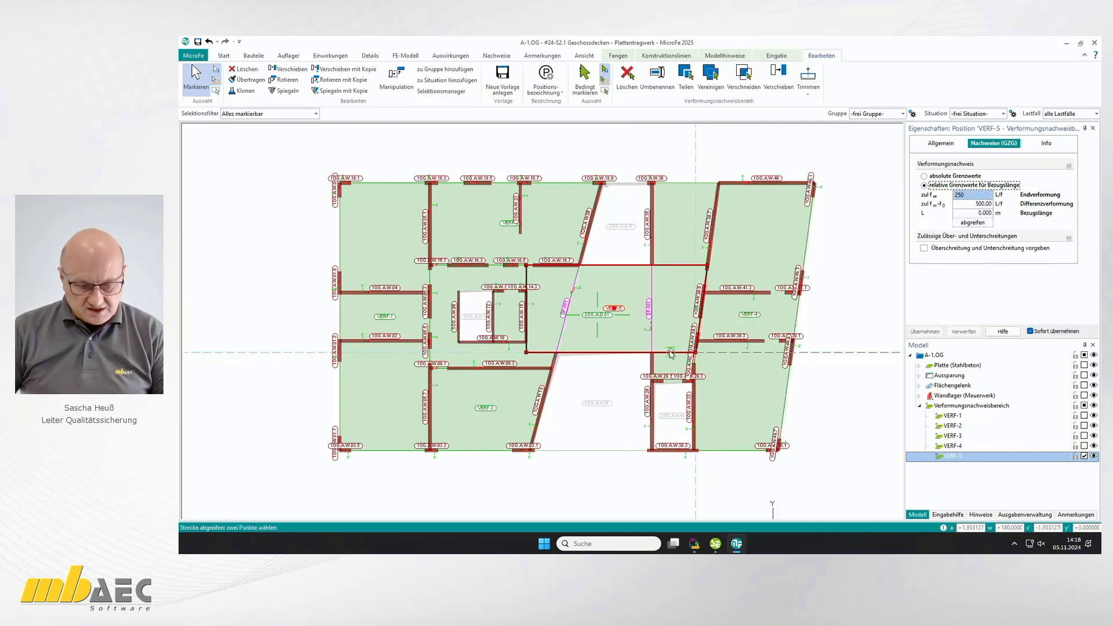
pyautogui.press('m')
pyautogui.click(525, 352)
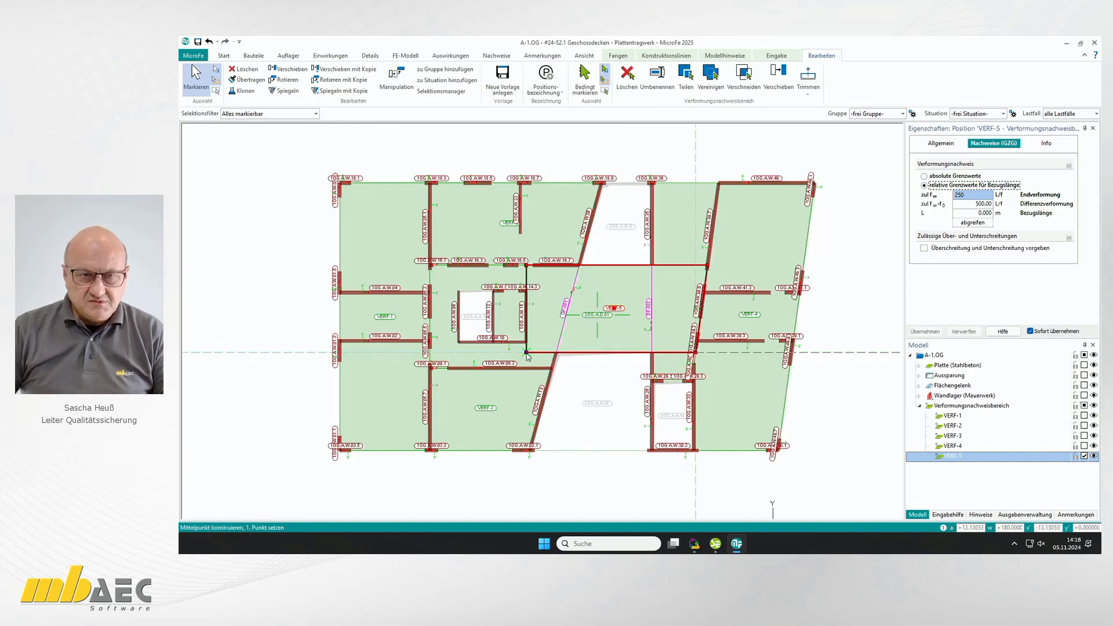
pyautogui.click(530, 267)
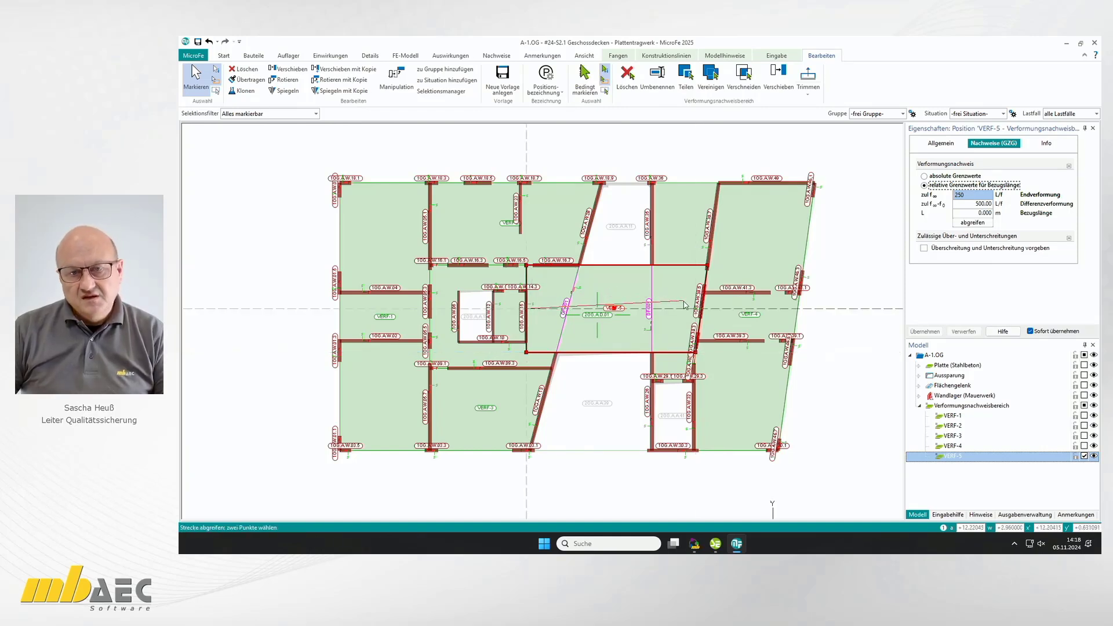
pyautogui.click(701, 311)
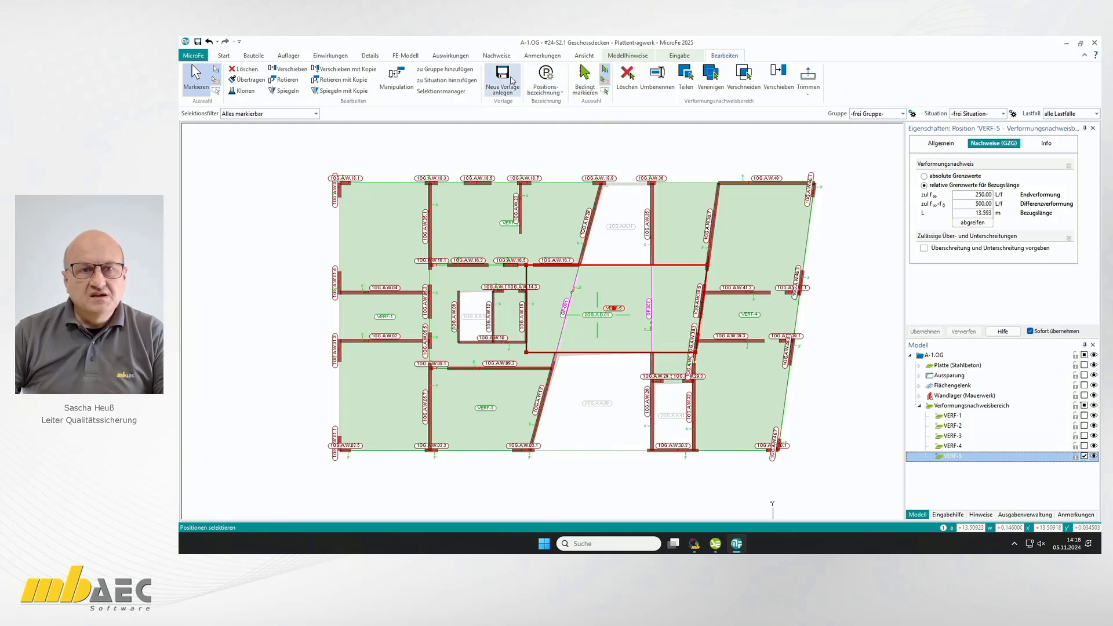
# - Display the graphical Verformung Zustand II check with the Zustand II-Nw-eta template, examine the utilisation in the slab fields, and close it
pyautogui.click(502, 56)
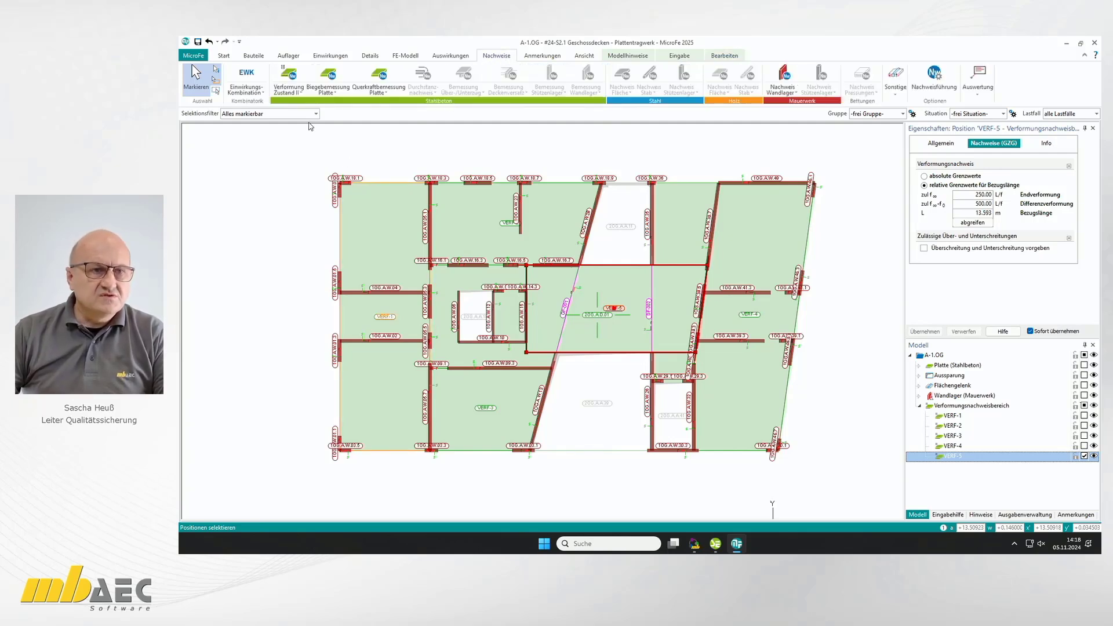
pyautogui.click(288, 88)
pyautogui.moveTo(319, 112)
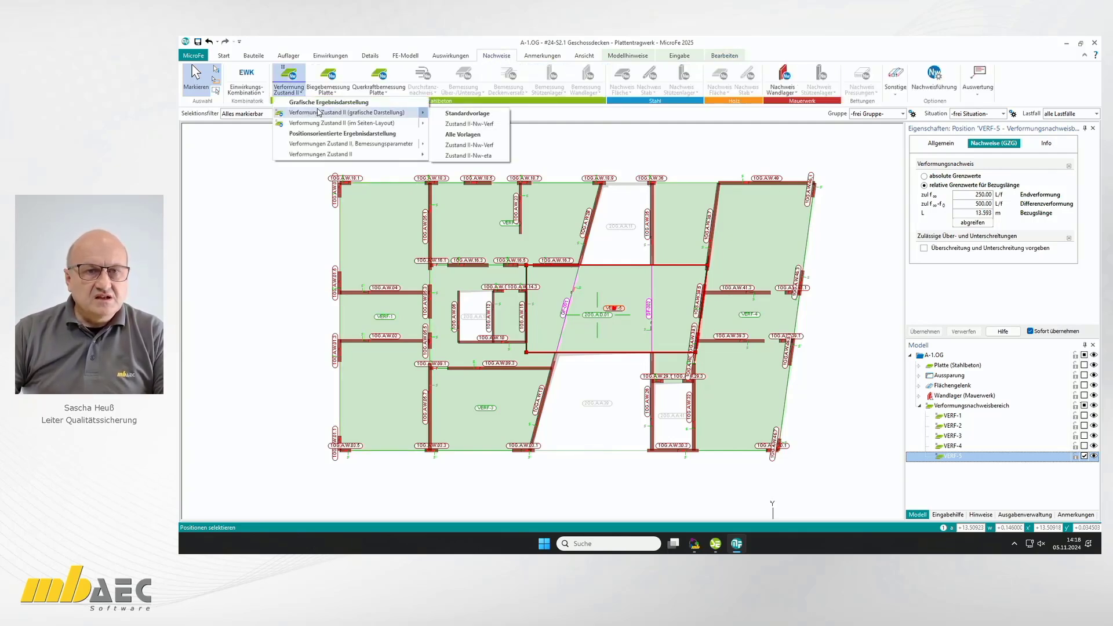
pyautogui.click(487, 156)
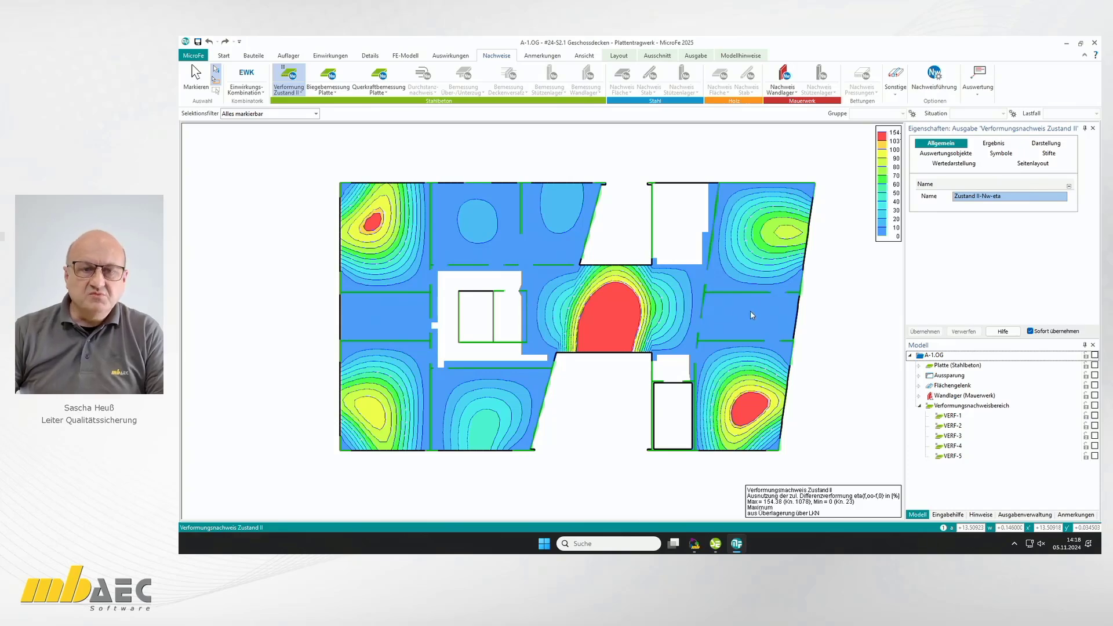
pyautogui.moveTo(637, 345)
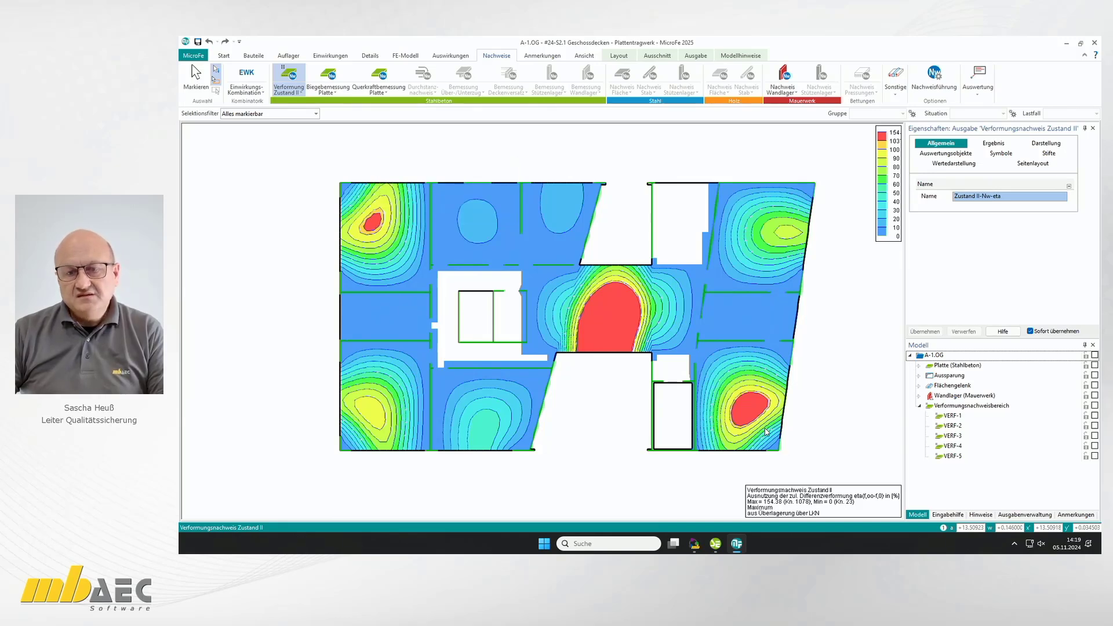
pyautogui.moveTo(766, 431)
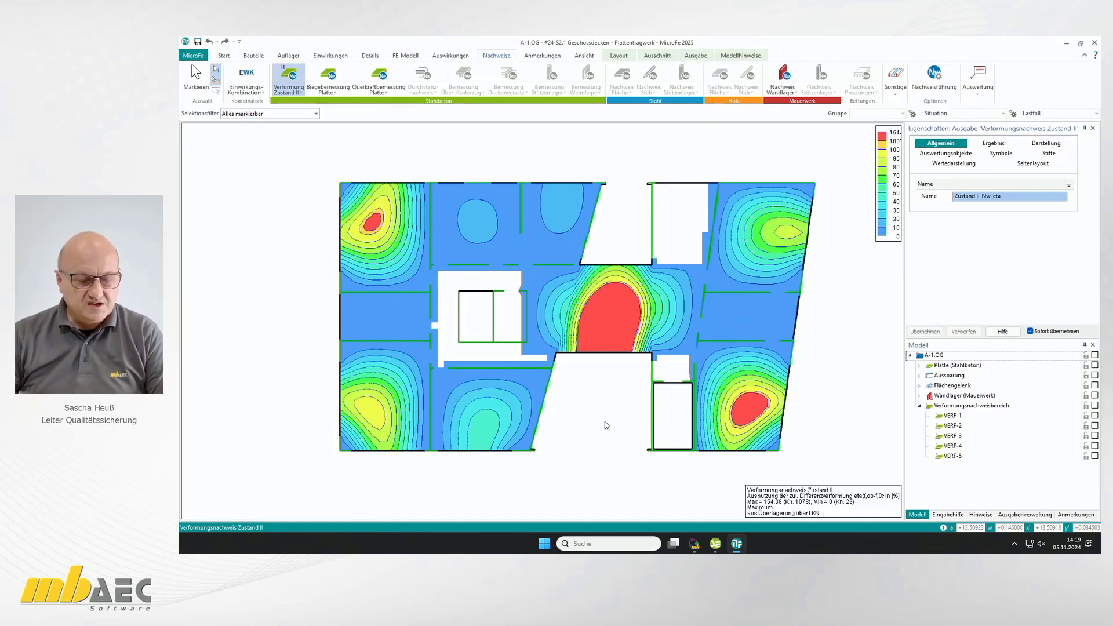
pyautogui.press('Escape')
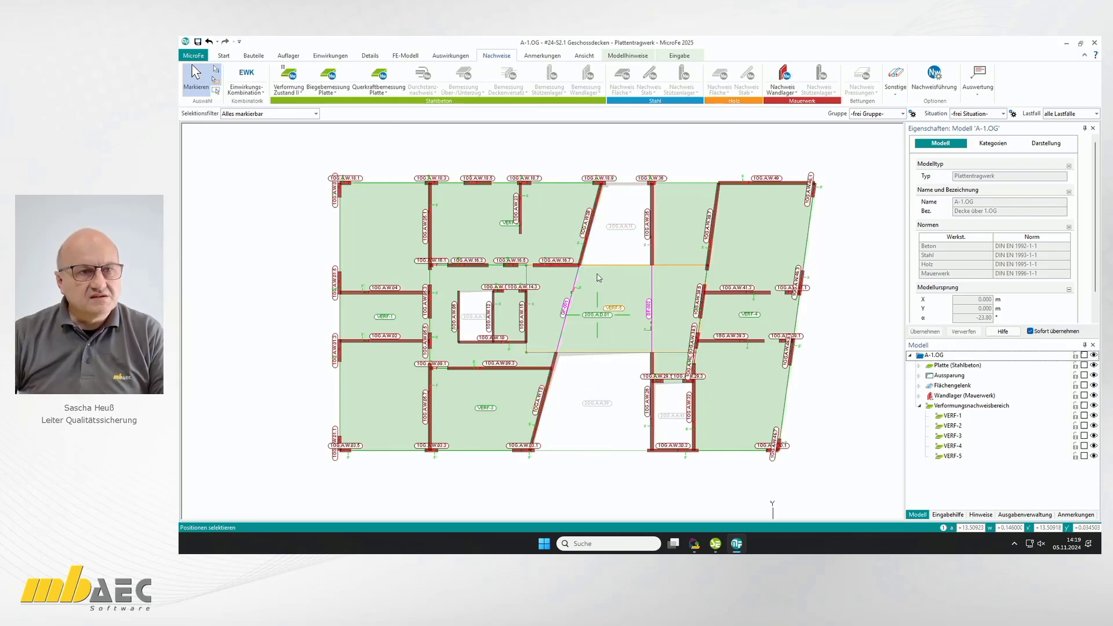
# - Start a reinforced-concrete Unterzug and set its concrete to C 35/45
pyautogui.click(262, 57)
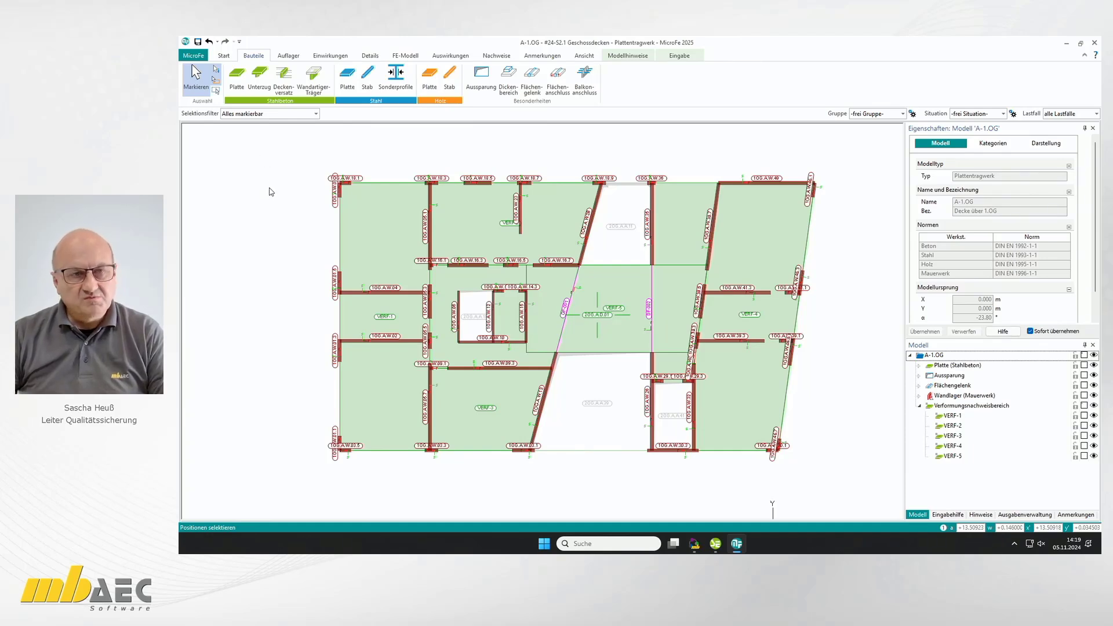
pyautogui.click(259, 75)
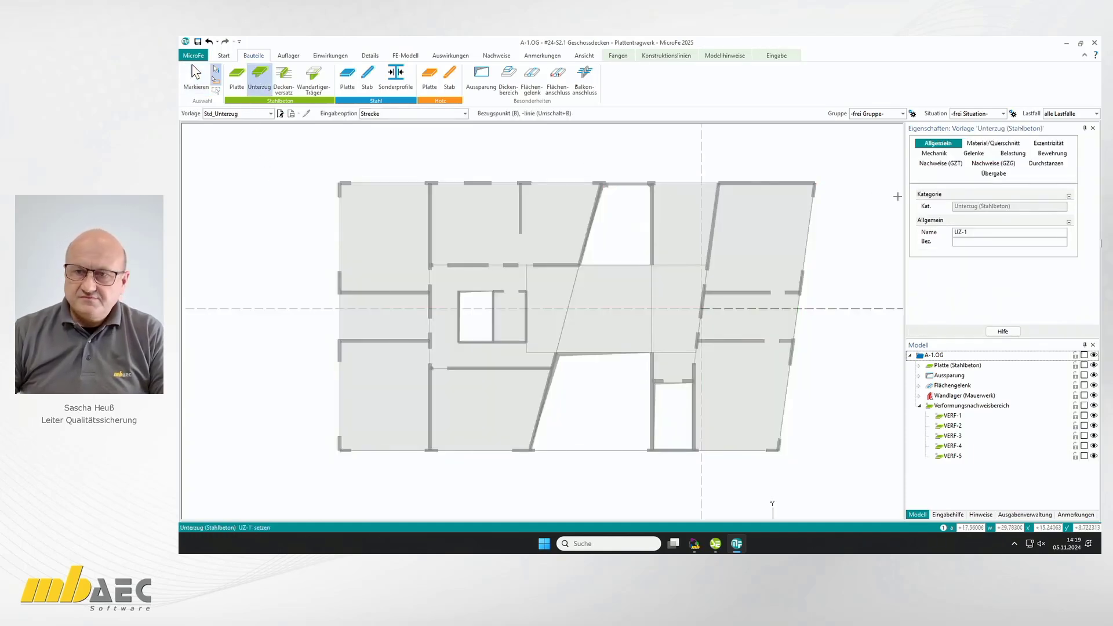
pyautogui.click(1003, 145)
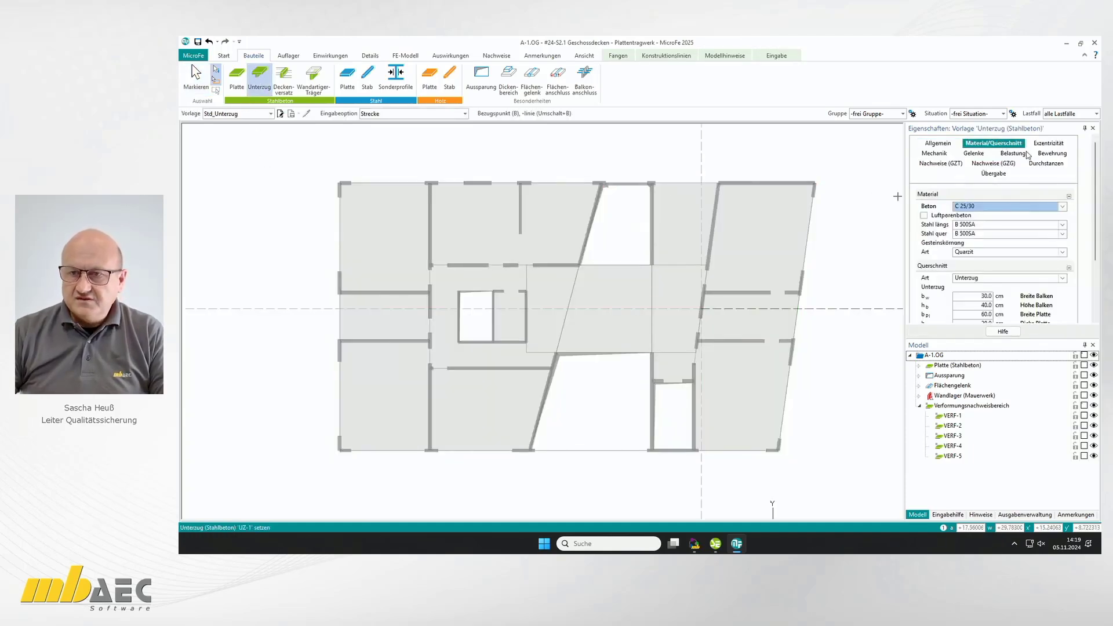
pyautogui.click(1065, 207)
pyautogui.click(979, 268)
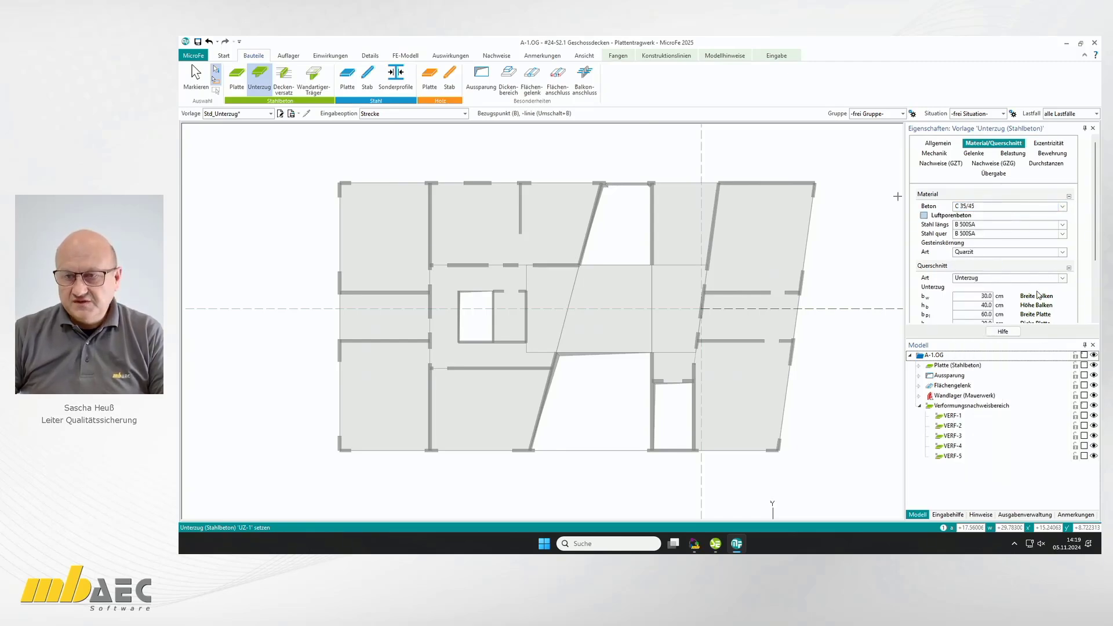
# - Set the Unterzug's plate width to 30 cm and its plate thickness to 24 cm
pyautogui.scroll(-1, 1037, 293)
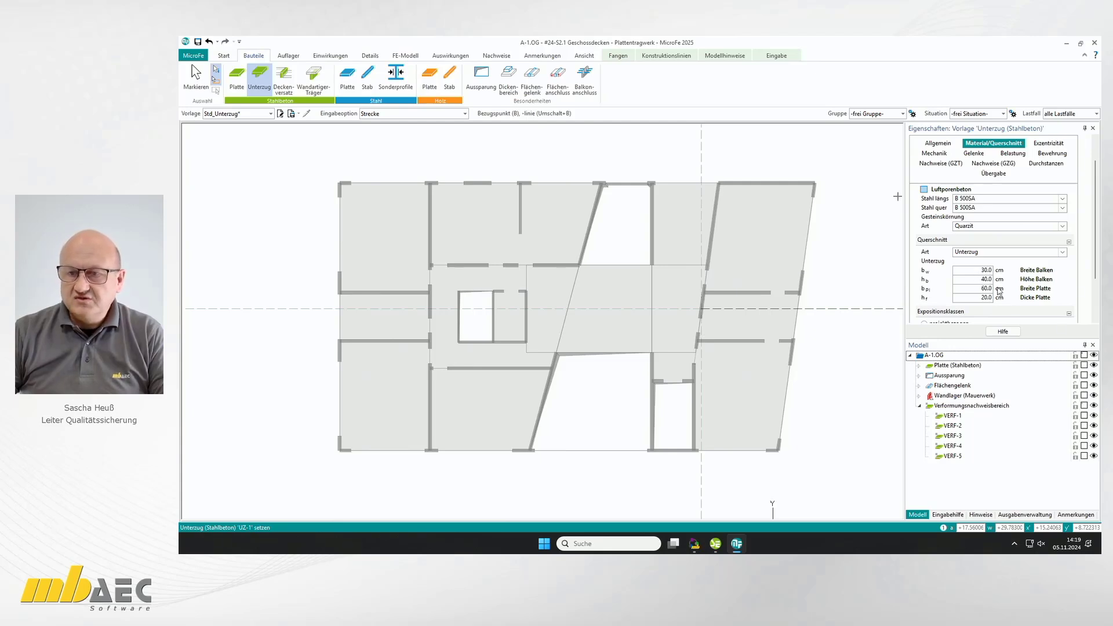
pyautogui.click(977, 288)
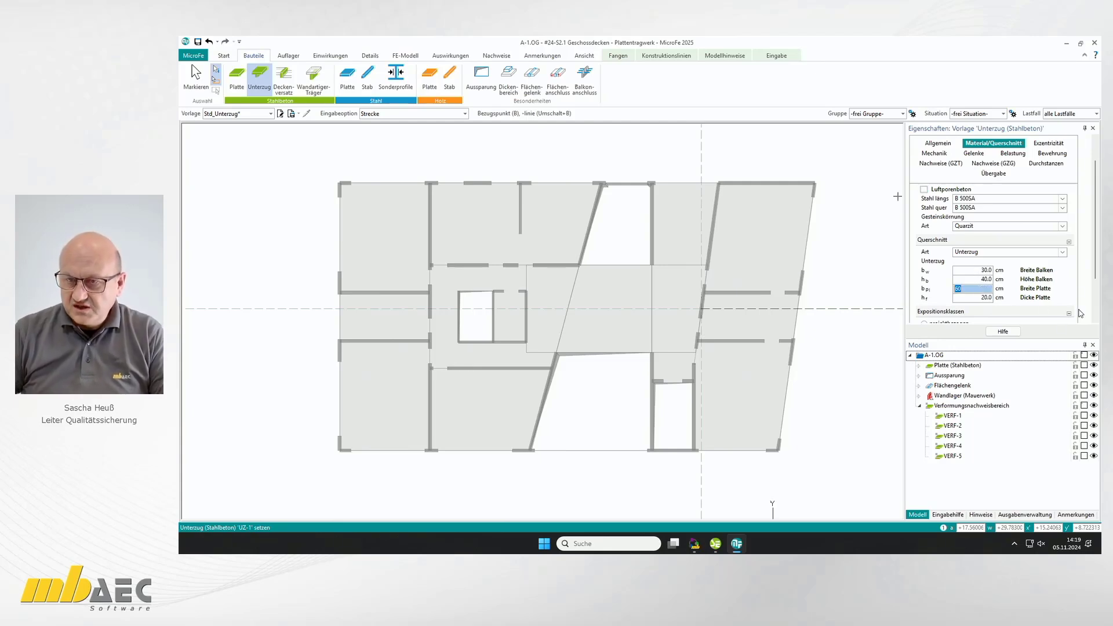
pyautogui.write('30')
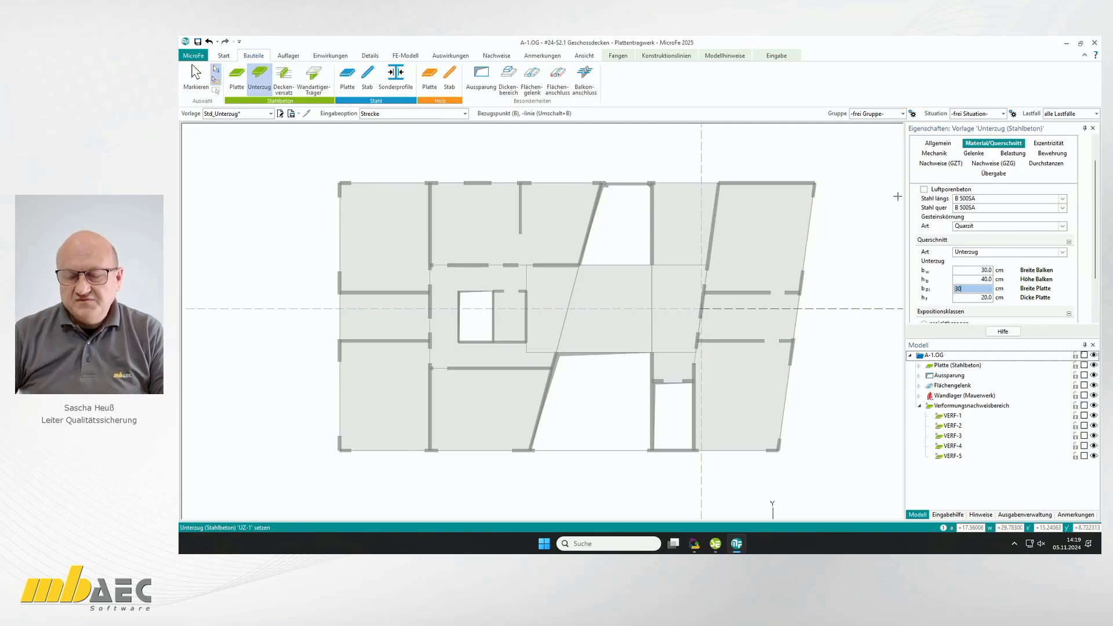
pyautogui.click(971, 296)
pyautogui.write('24')
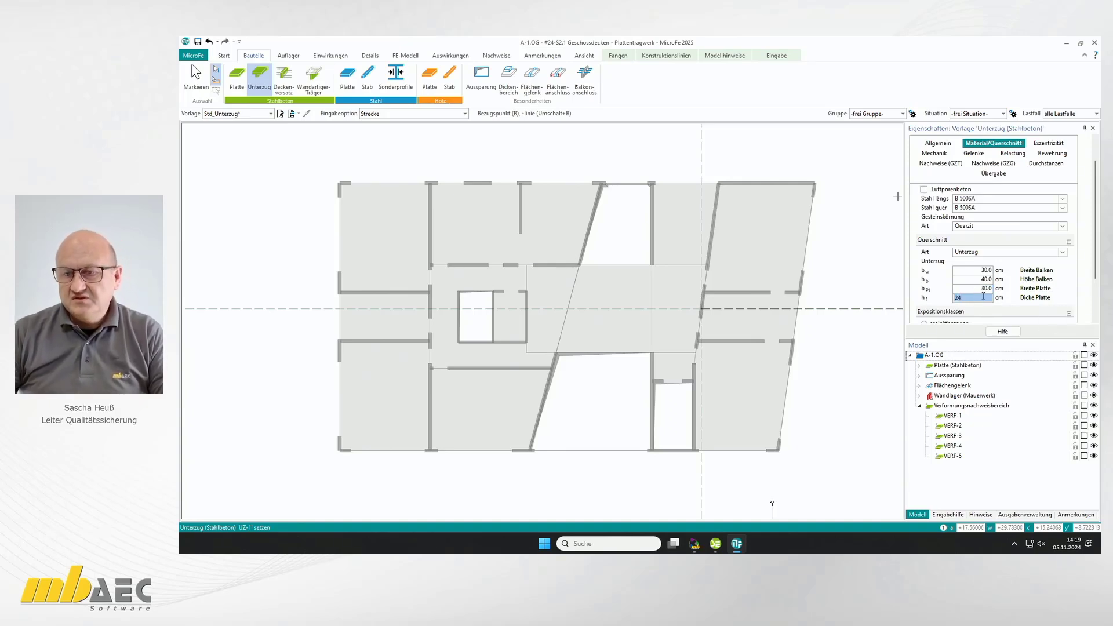
pyautogui.scroll(-2, 974, 284)
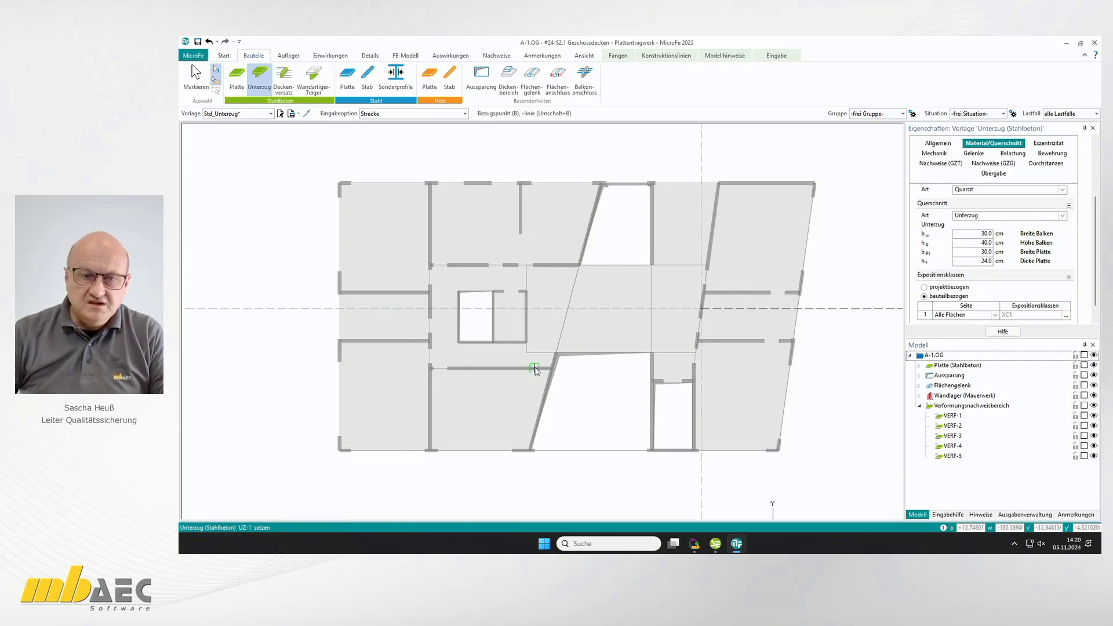
# - Place two Unterzüge across the central field, one along the slanted joint and one along the vertical joint, between the wall ends
pyautogui.click(557, 355)
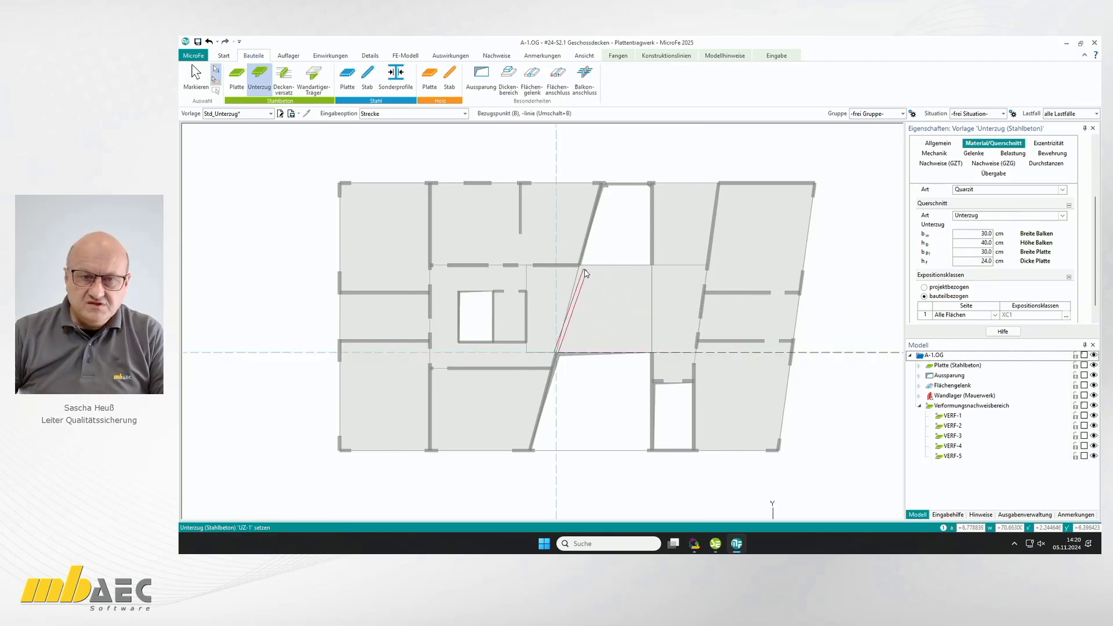
pyautogui.click(580, 266)
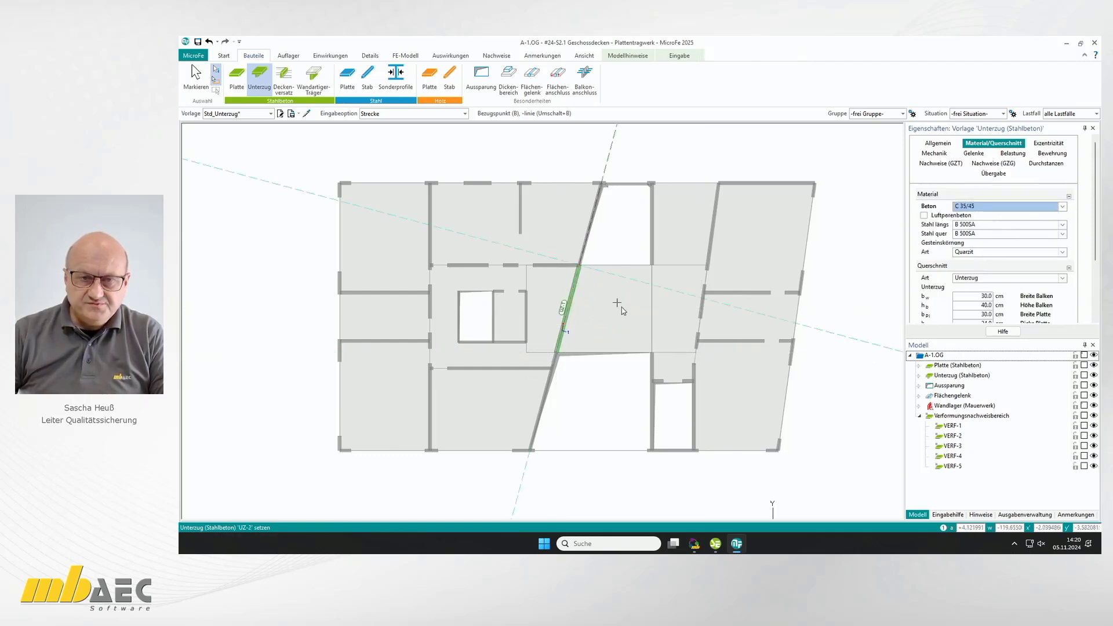
pyautogui.click(652, 354)
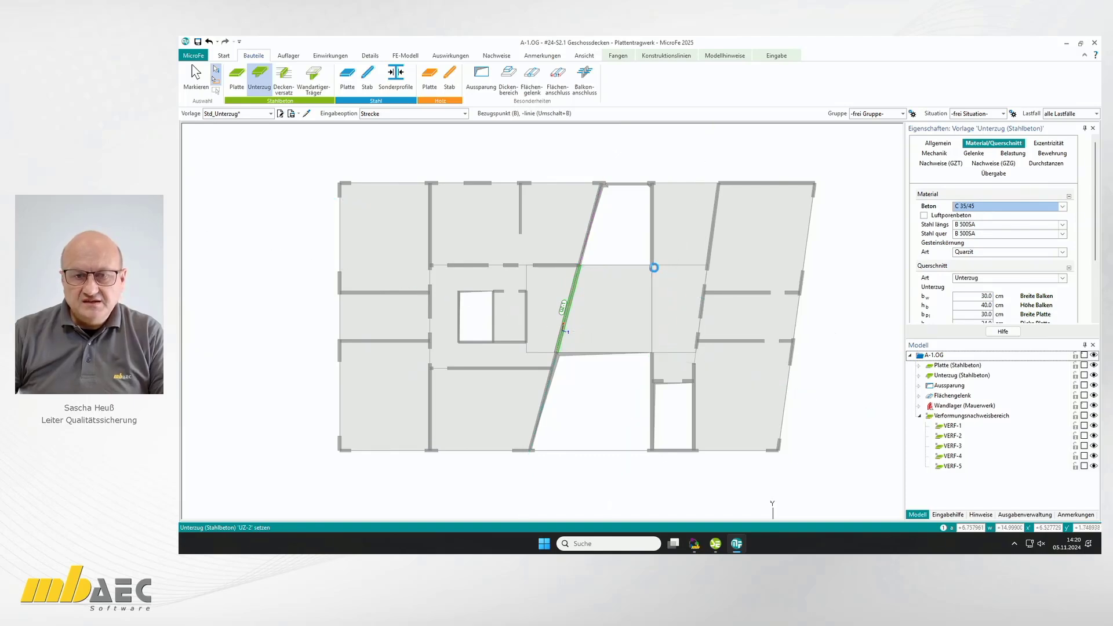
pyautogui.click(652, 265)
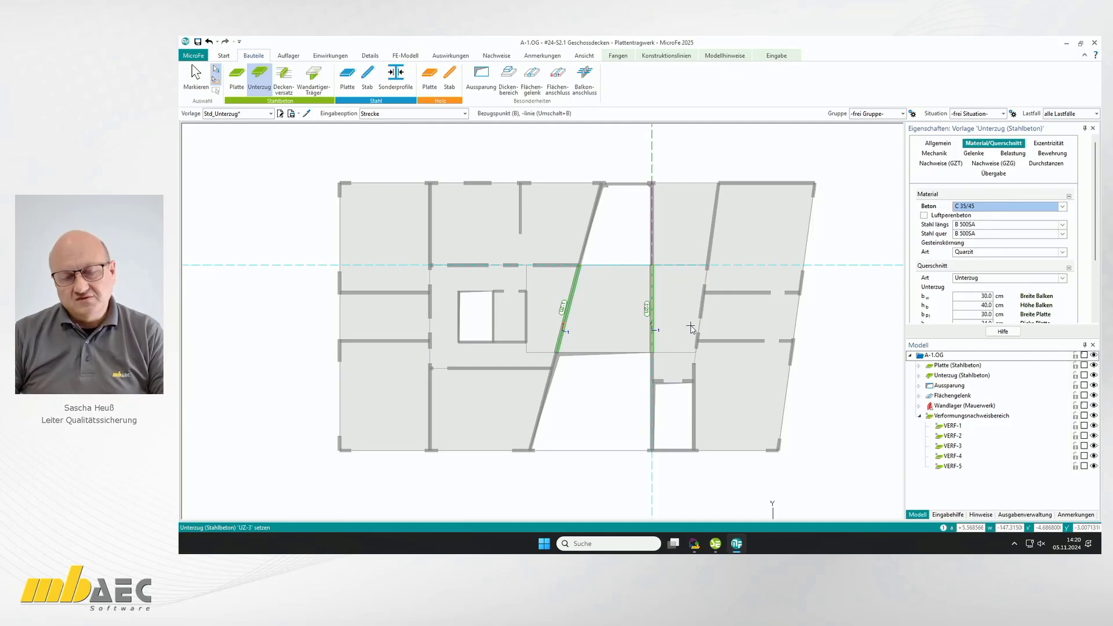
pyautogui.press('Escape')
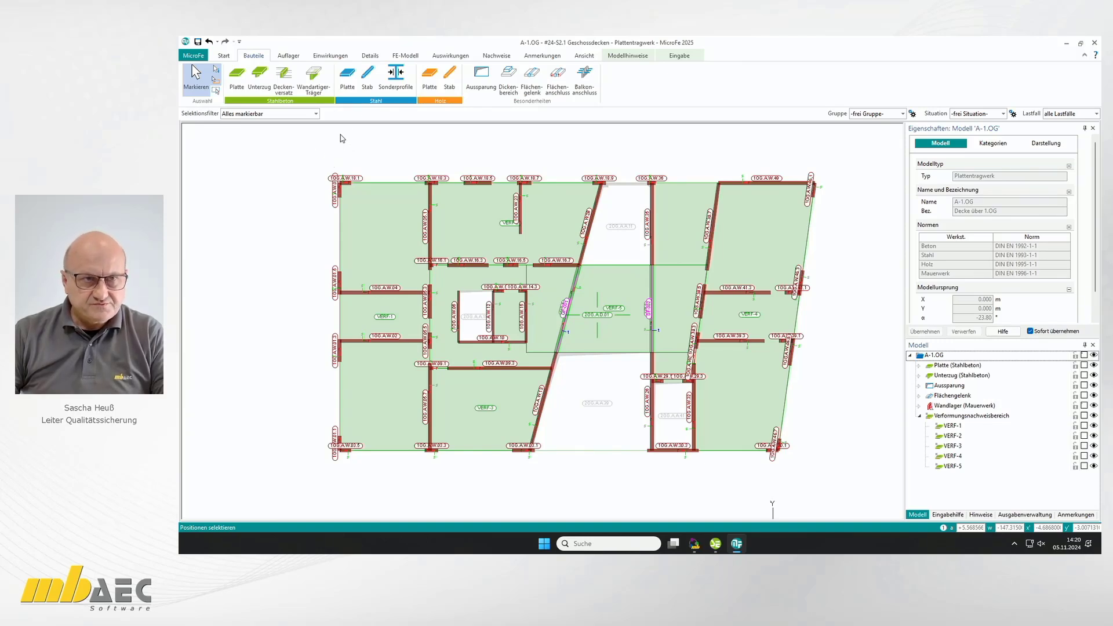
# - Start a Zulagebewehrung with manually chosen reinforcement and set the Unterkante bars to 12 mm diameter in both the r and s directions
pyautogui.click(371, 56)
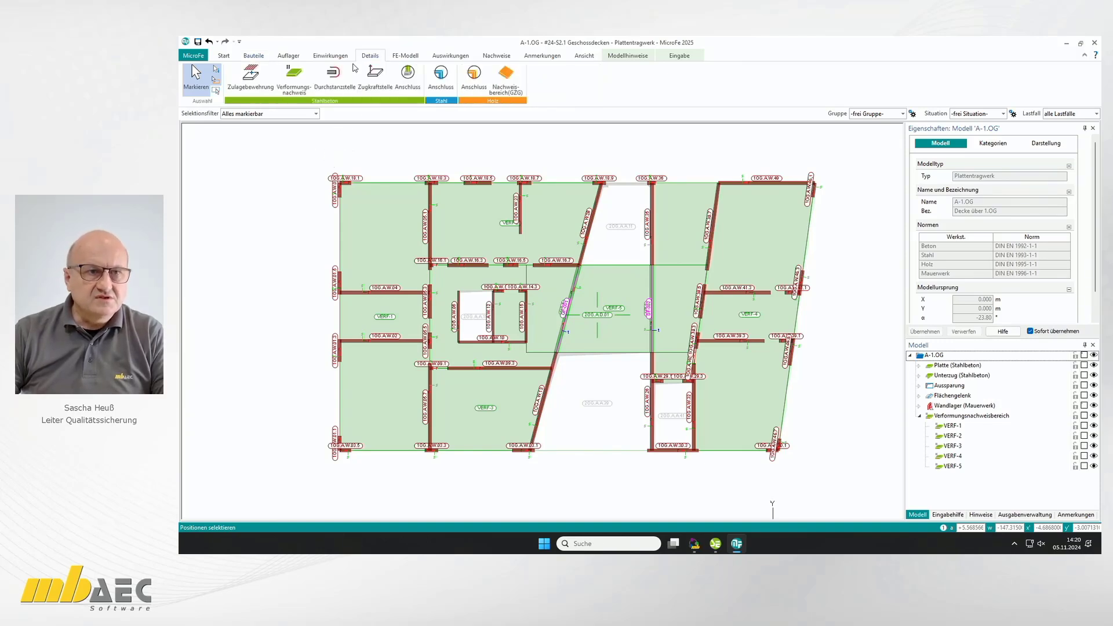
pyautogui.click(250, 75)
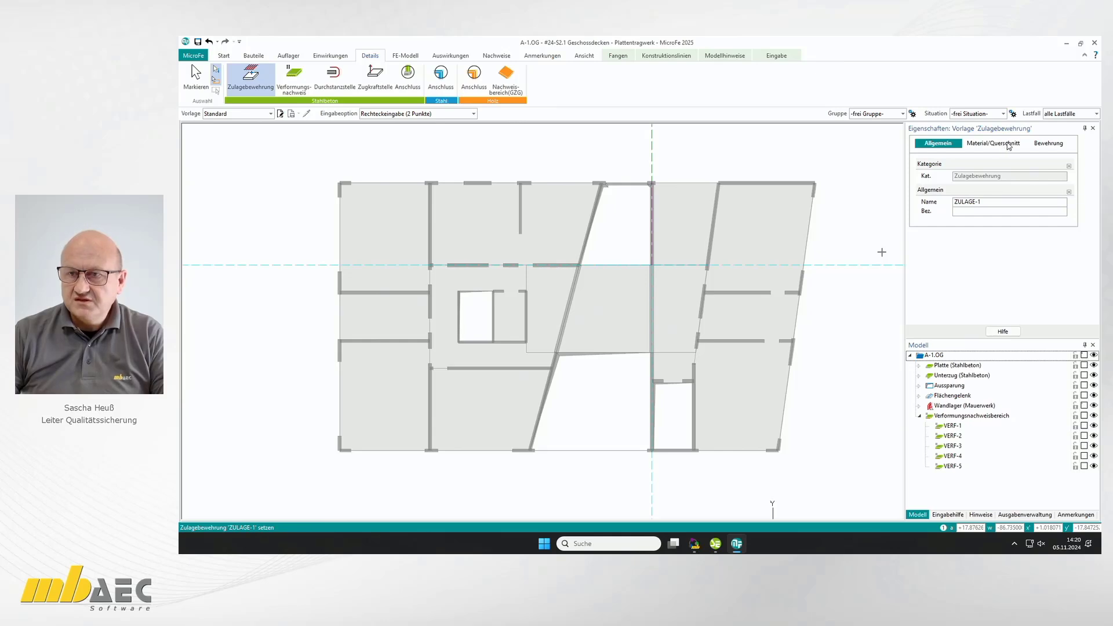
pyautogui.click(1054, 145)
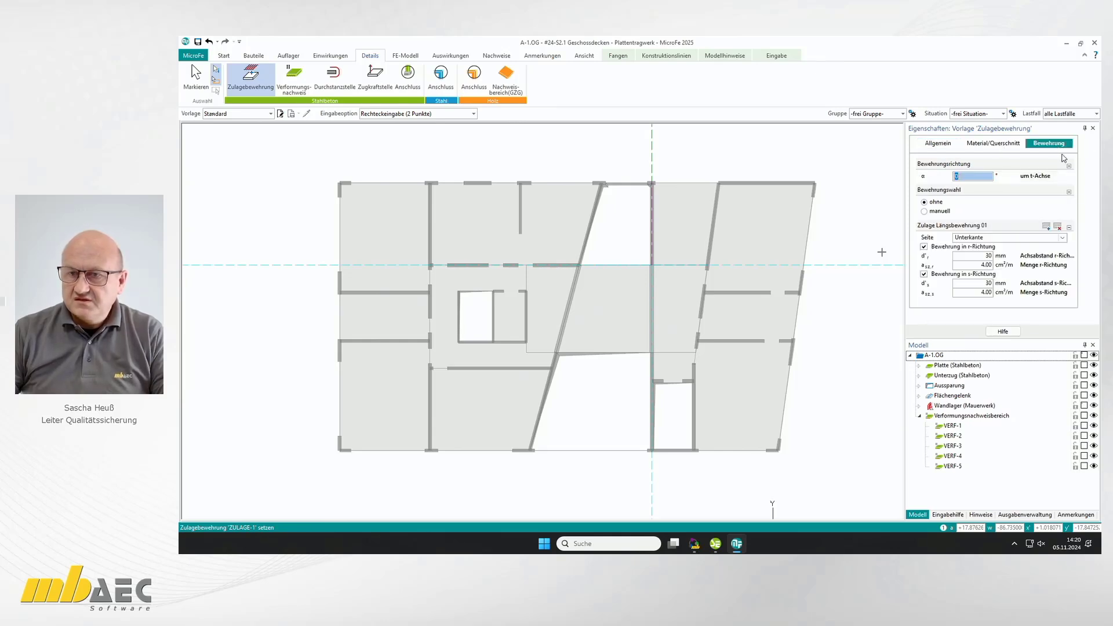
pyautogui.click(934, 212)
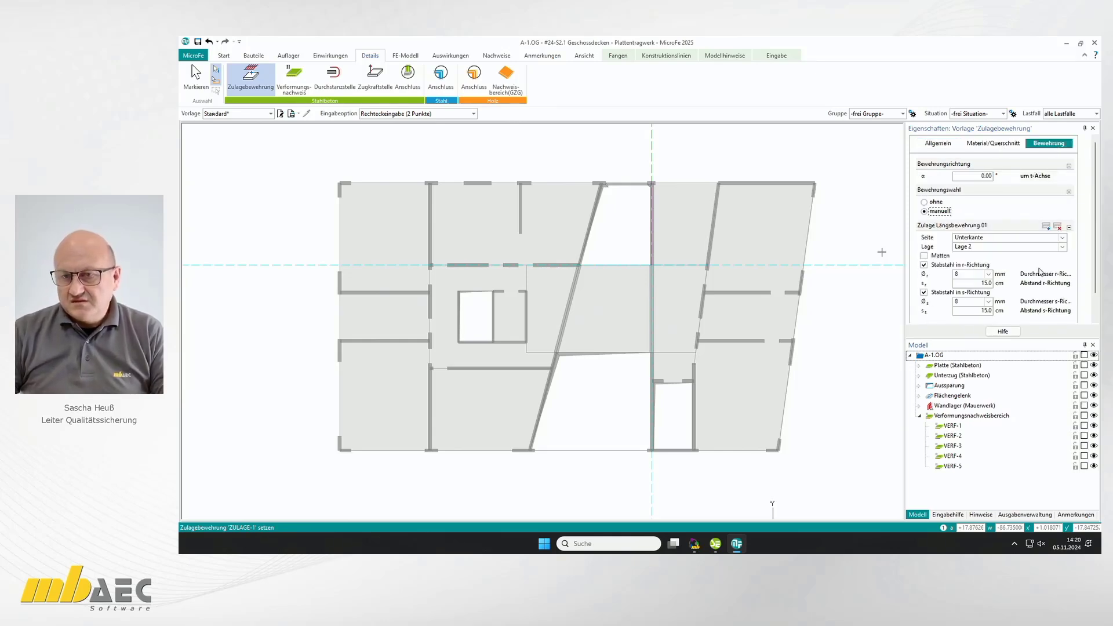
pyautogui.click(989, 275)
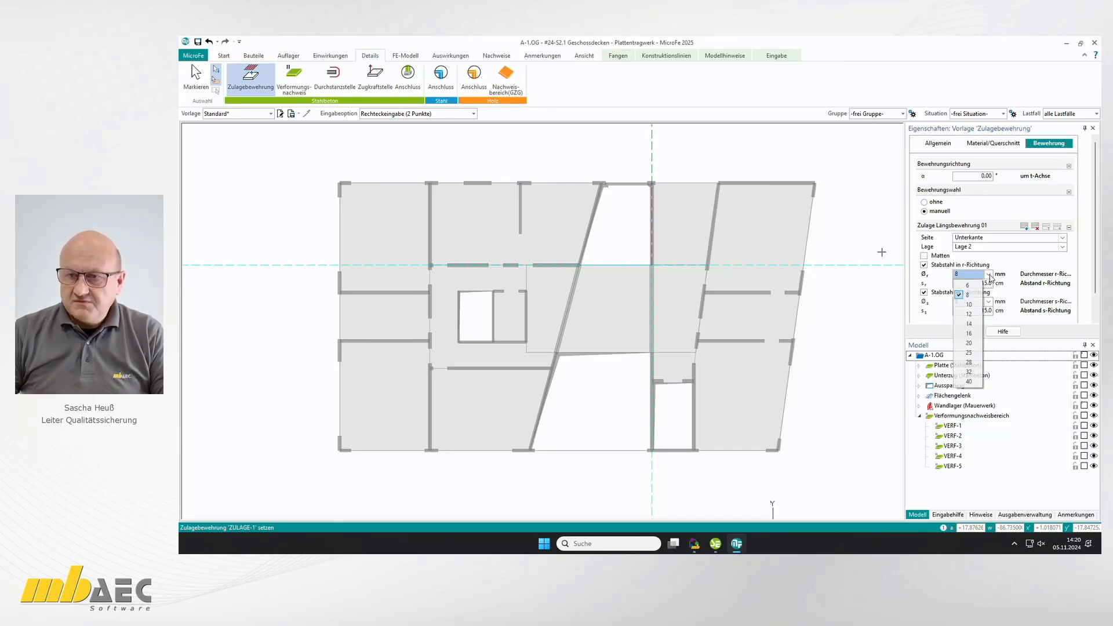
pyautogui.click(978, 312)
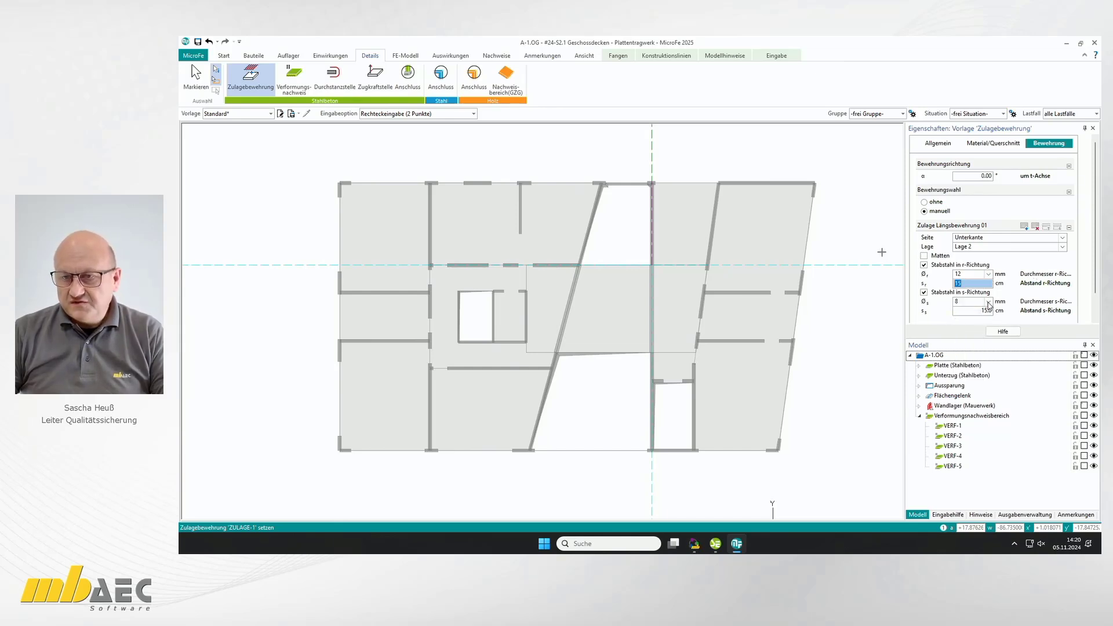
pyautogui.click(988, 301)
pyautogui.click(976, 341)
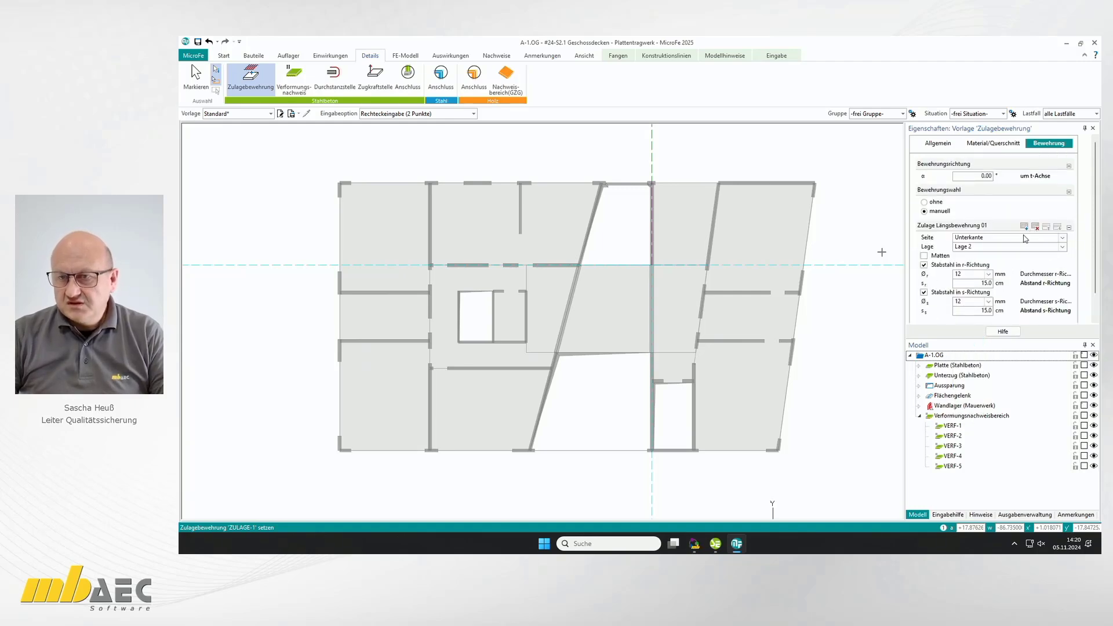
# - Add a second Längsbewehrung to the Zulagebewehrung and assign it to the Oberkante
pyautogui.click(1026, 288)
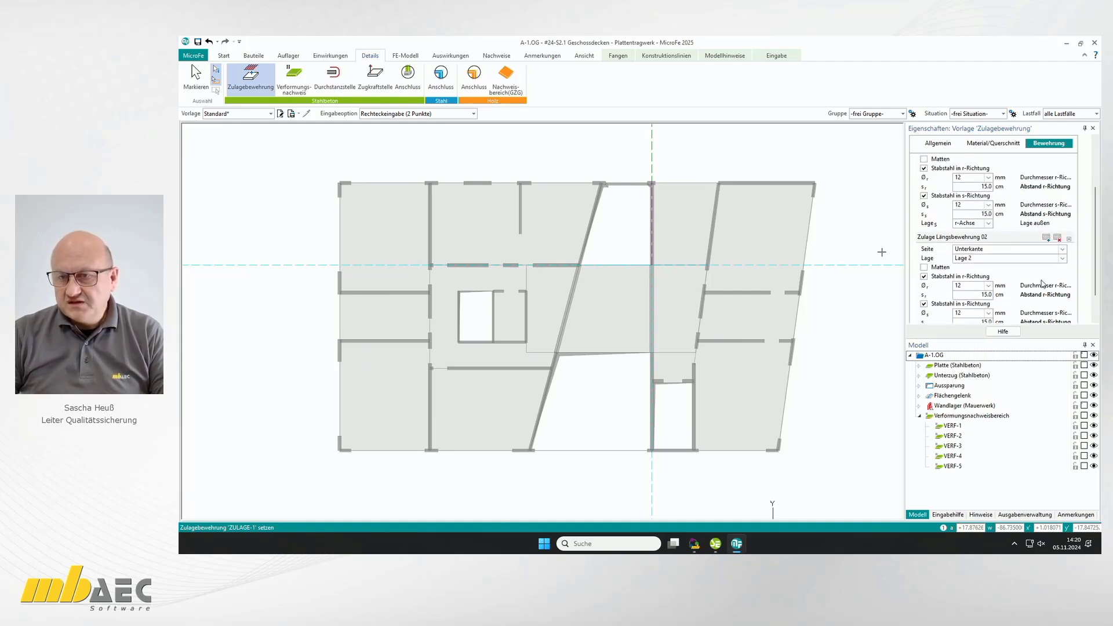
pyautogui.click(1062, 249)
pyautogui.click(1015, 262)
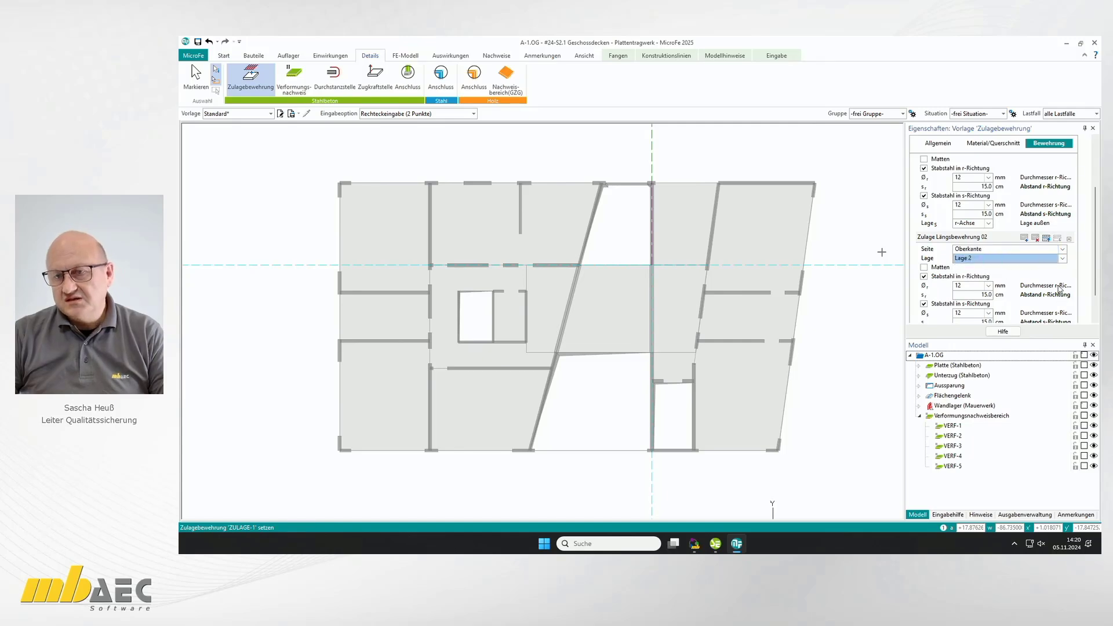
pyautogui.scroll(-1, 1059, 287)
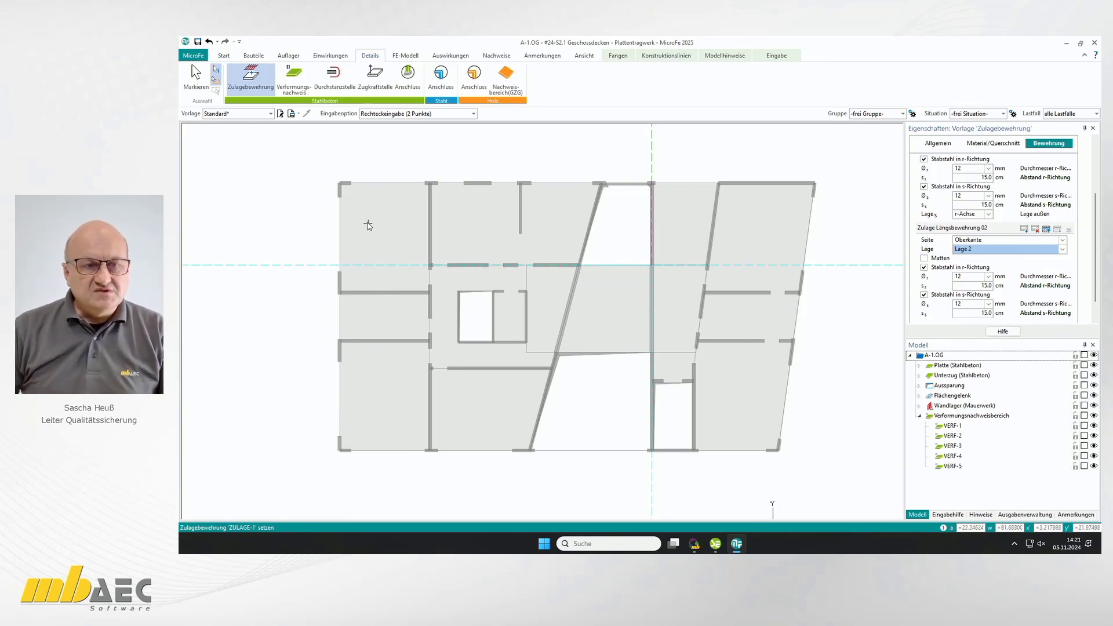
# - Place rectangular Zulagebewehrung areas over the upper-left corner field and the lower-right corner field of the slab
pyautogui.click(340, 183)
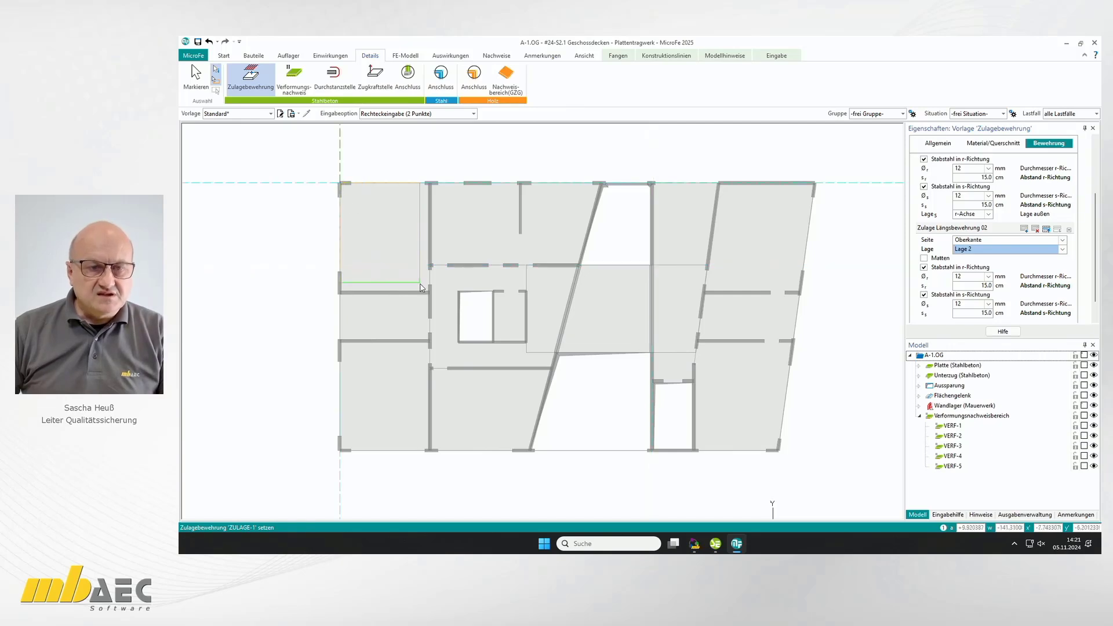
pyautogui.click(429, 292)
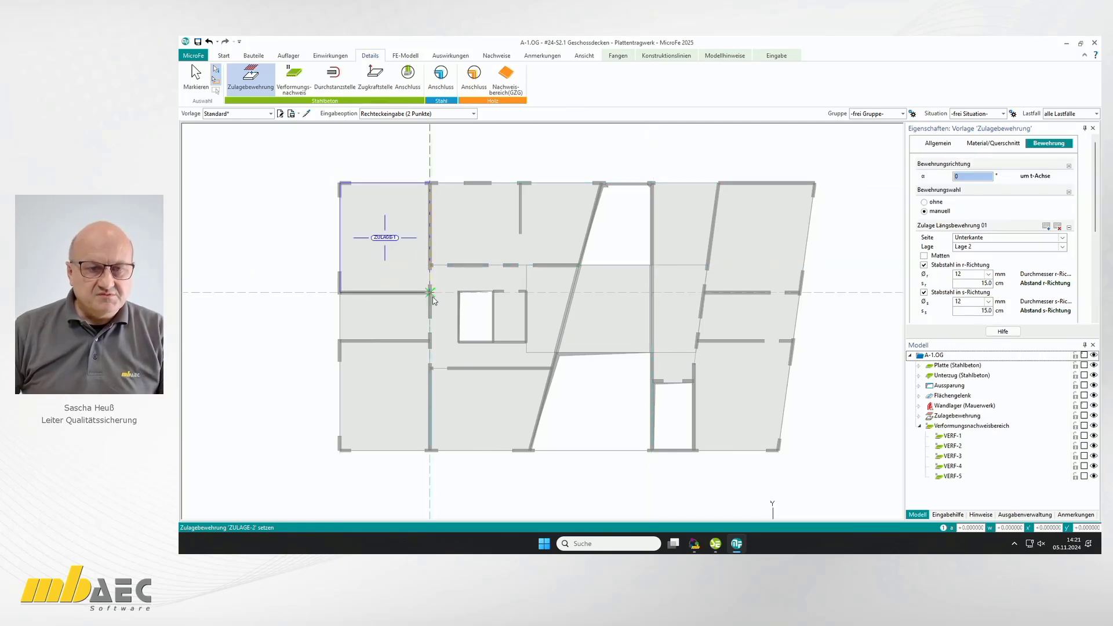
pyautogui.click(778, 450)
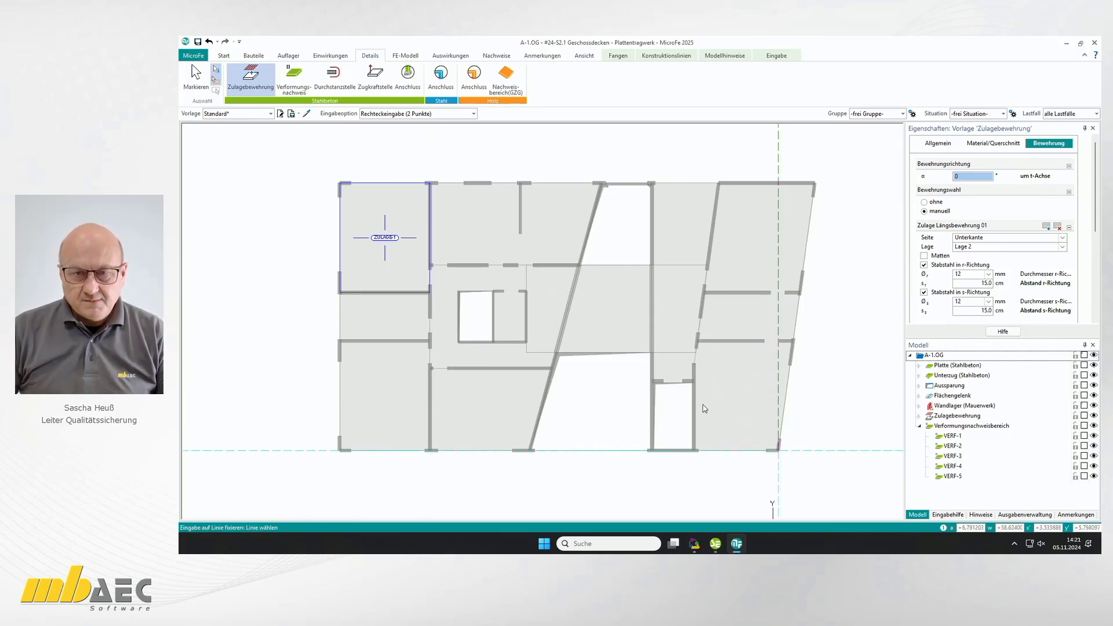
pyautogui.click(697, 344)
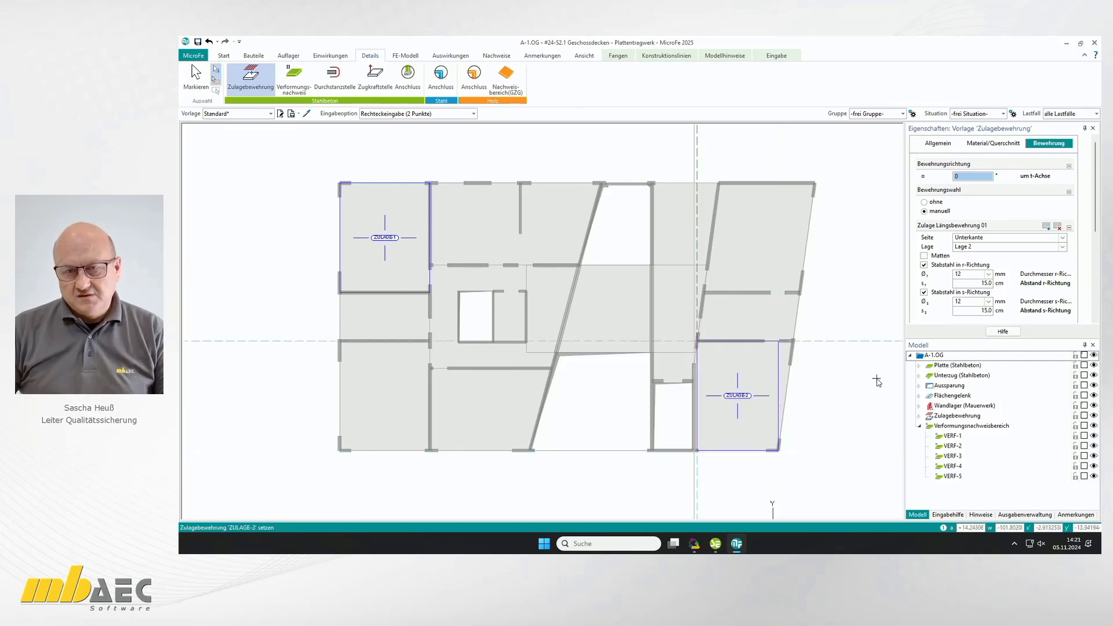
pyautogui.press('Escape')
# - Move the upper-right corner of the lower-right Zulagebewehrung area to the slab's slanted outer edge
pyautogui.click(733, 400)
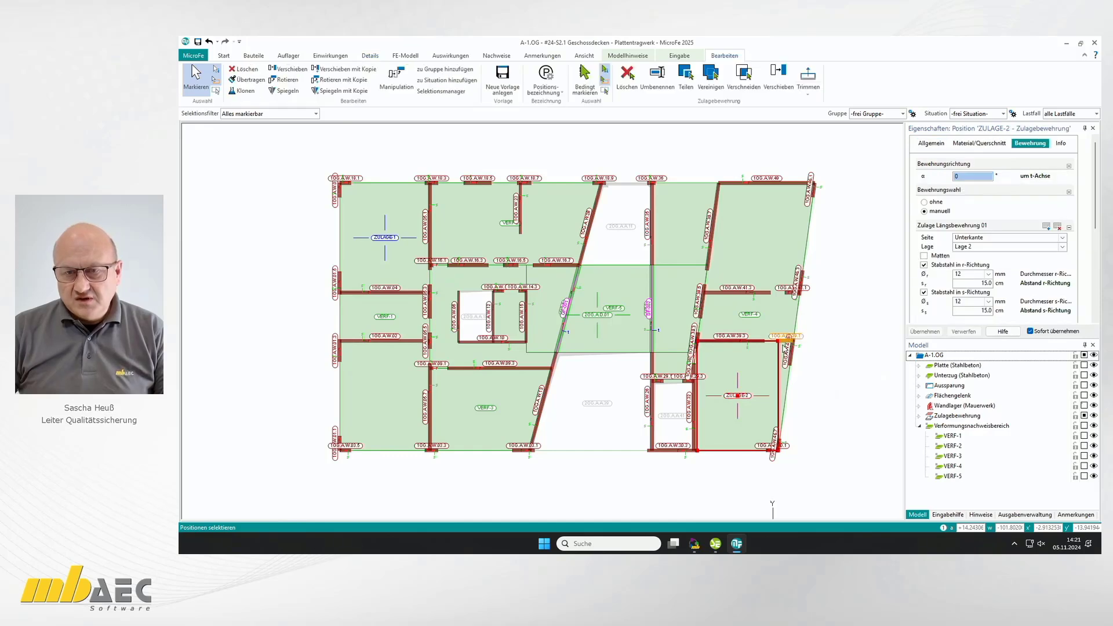
pyautogui.click(777, 343)
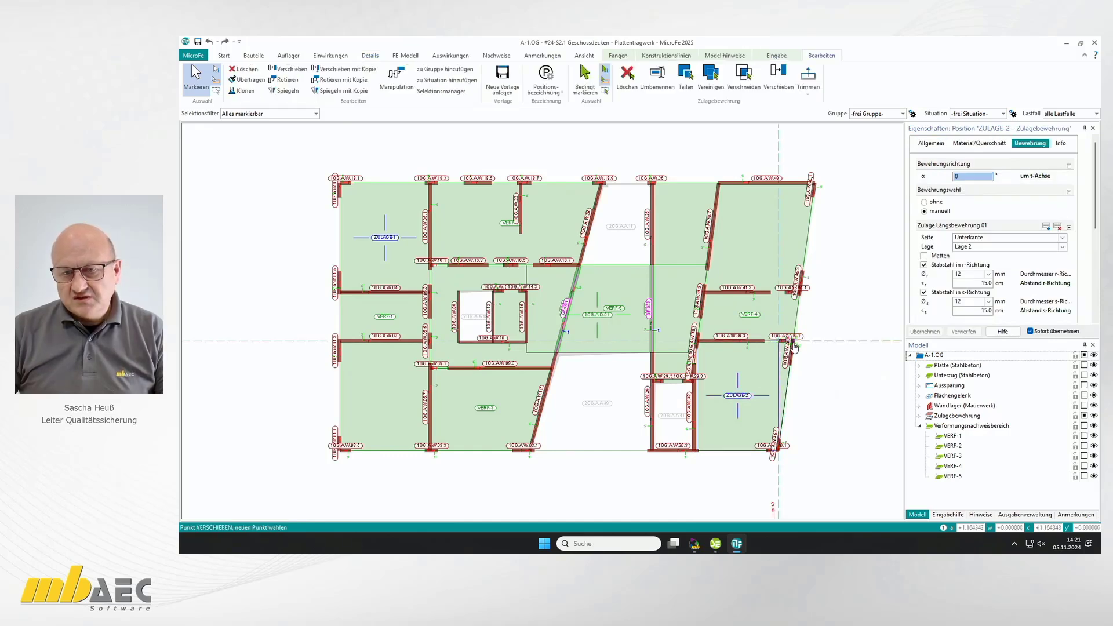
pyautogui.click(792, 344)
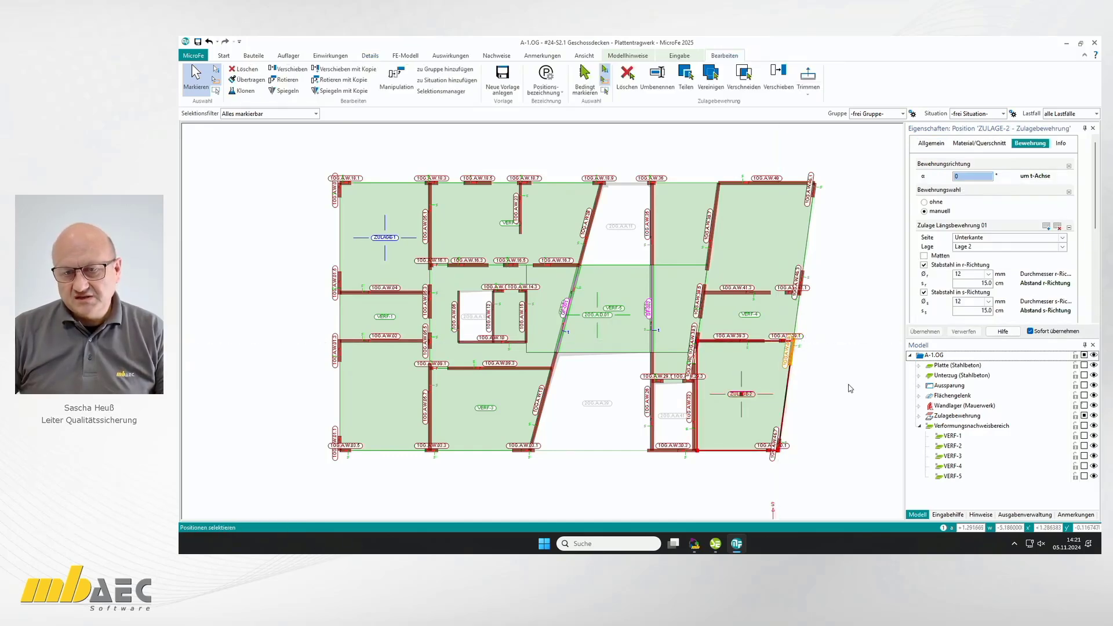
# - Reshape the left side of the lower-right Zulagebewehrung area so it follows the slanted joint and the upper end of the vertical wall
pyautogui.click(697, 454)
pyautogui.click(695, 381)
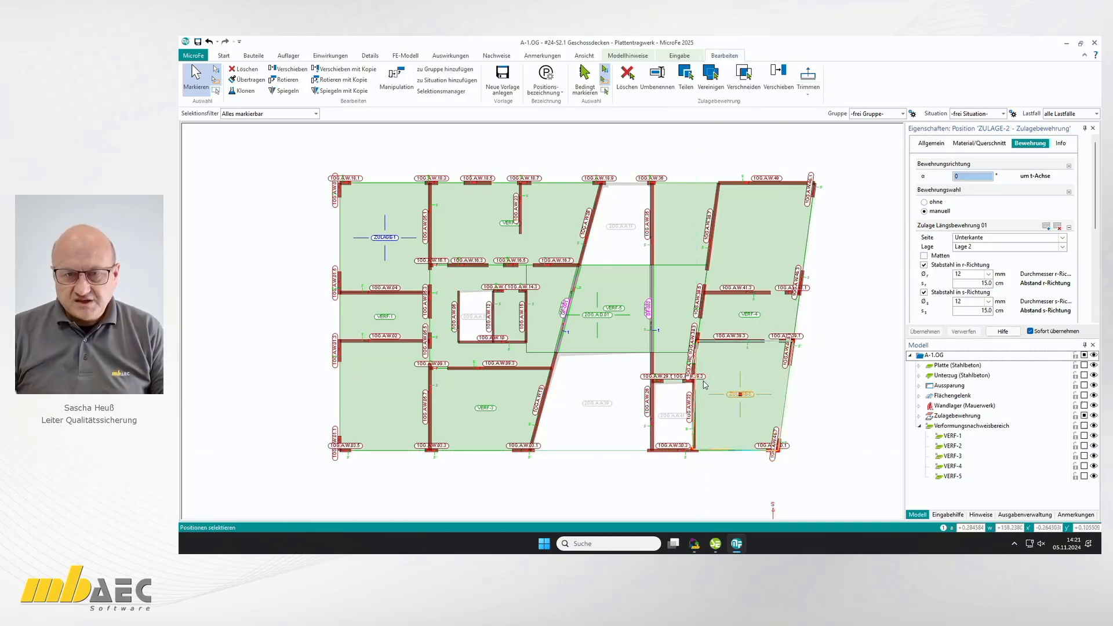
pyautogui.scroll(5, 705, 384)
pyautogui.click(690, 361)
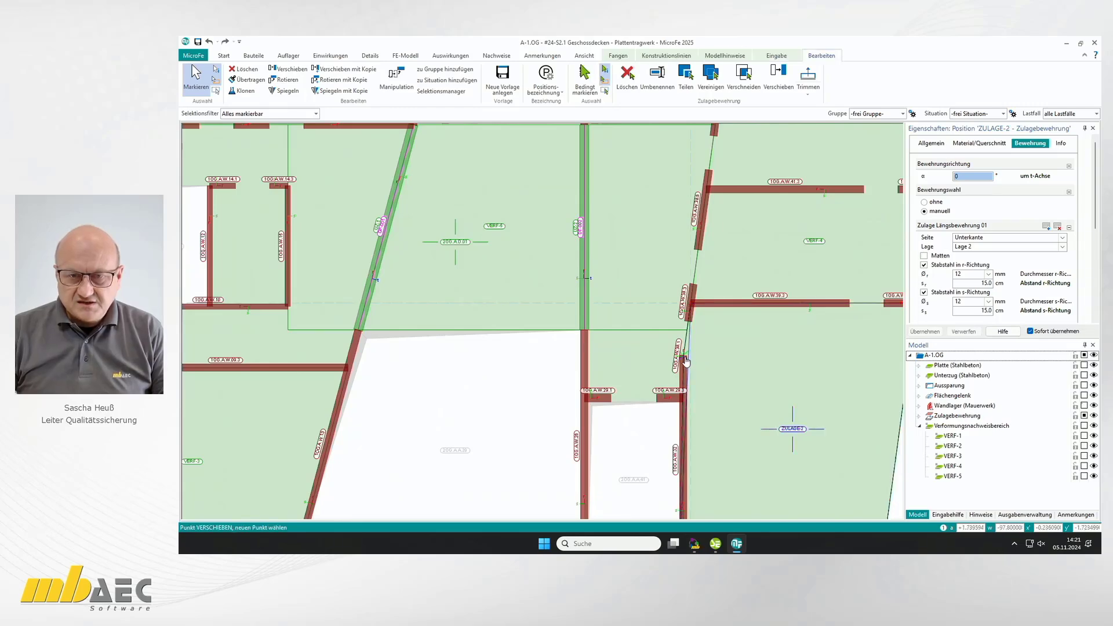
pyautogui.click(686, 364)
pyautogui.scroll(-5, 754, 342)
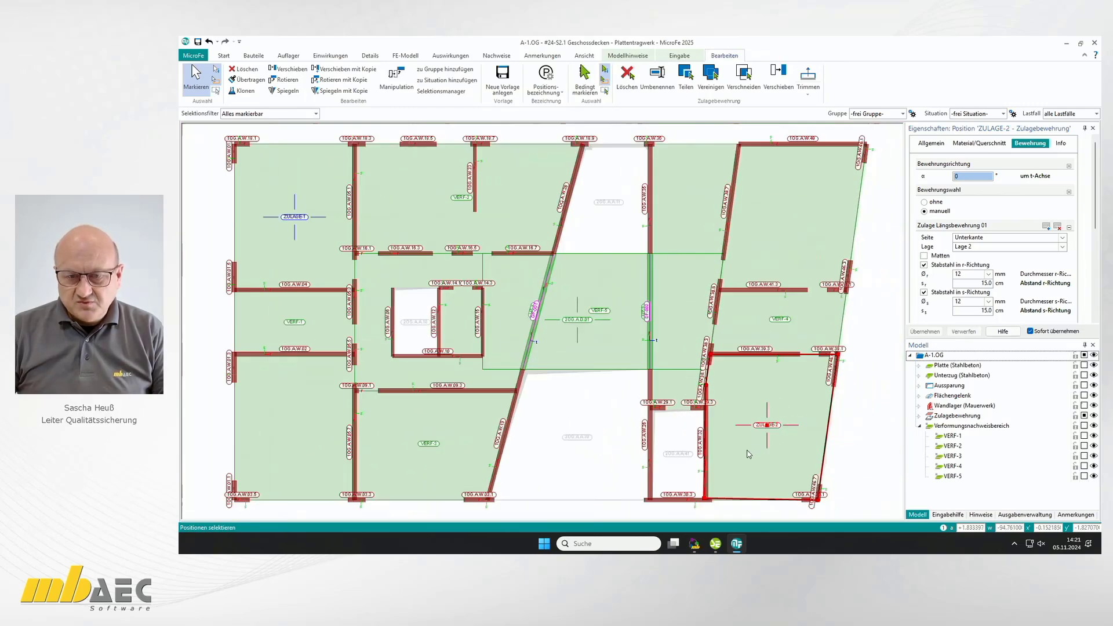
# - Move the lower-left corner of the lower-right Zulagebewehrung area onto the wall intersection at the slab's lower edge
pyautogui.scroll(5, 721, 366)
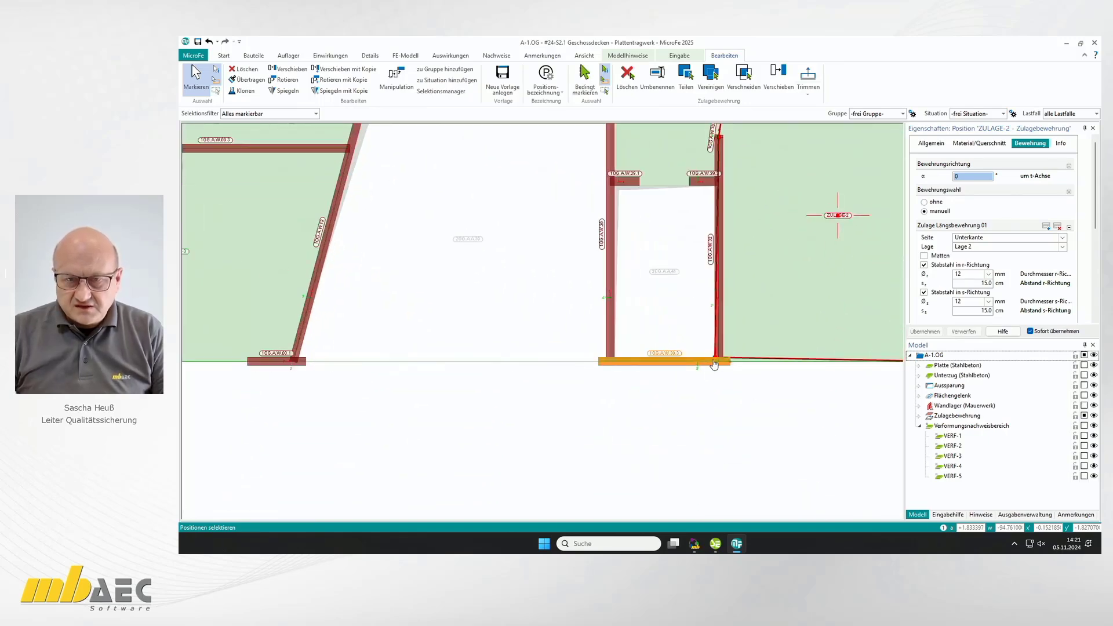
pyautogui.click(715, 362)
pyautogui.click(721, 367)
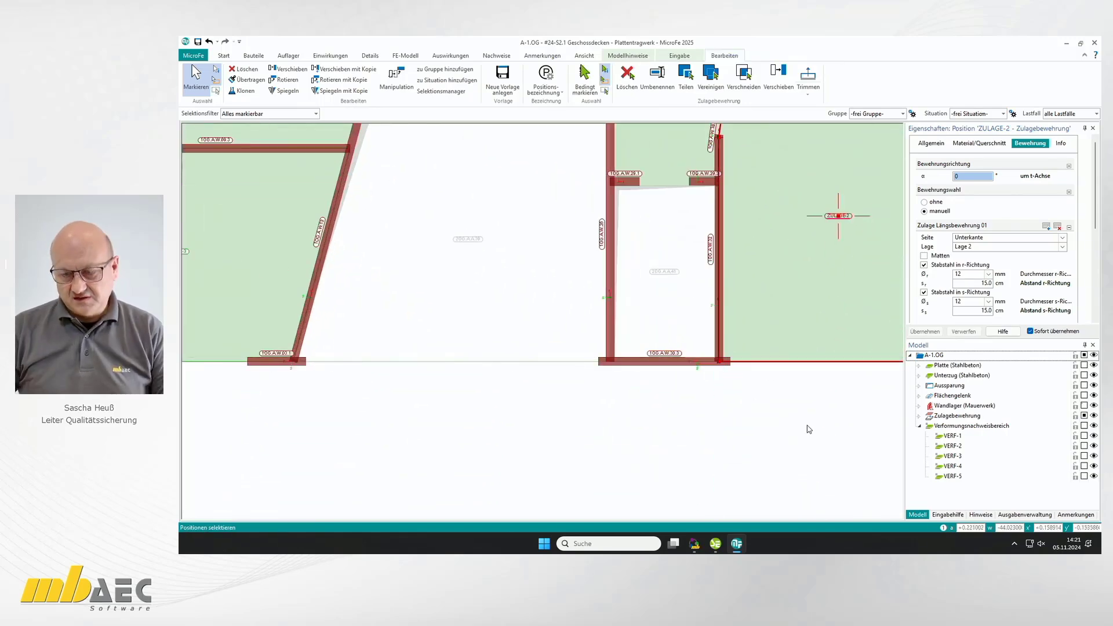
pyautogui.scroll(-5, 808, 428)
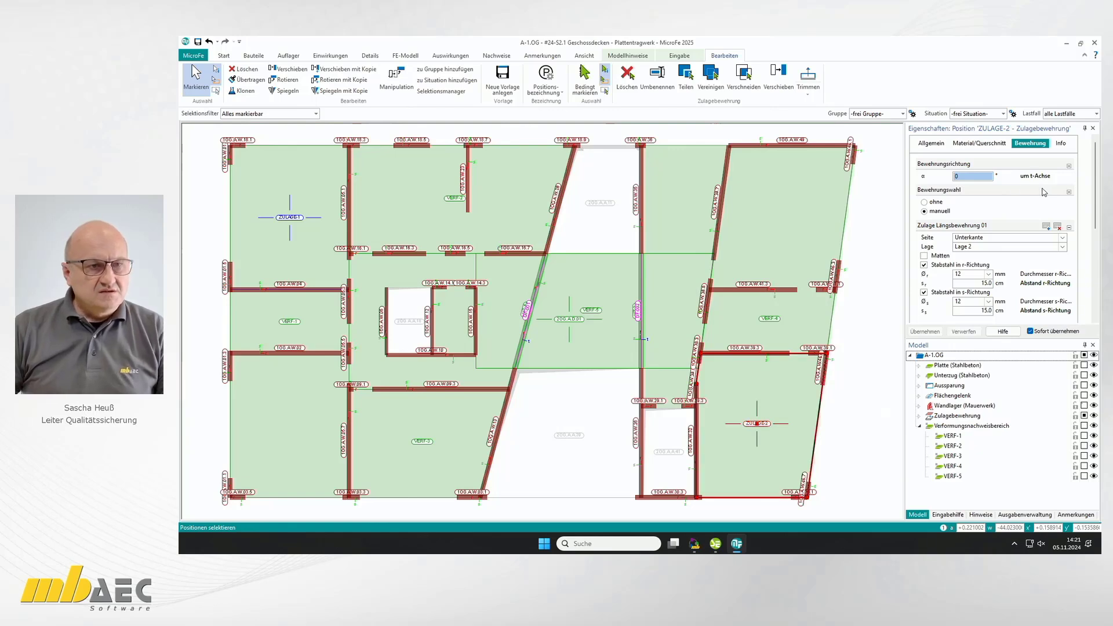
# - Display the Verformung Zustand II check, examine the utilisation in the central field between the Unterzüge, and close it
pyautogui.click(499, 56)
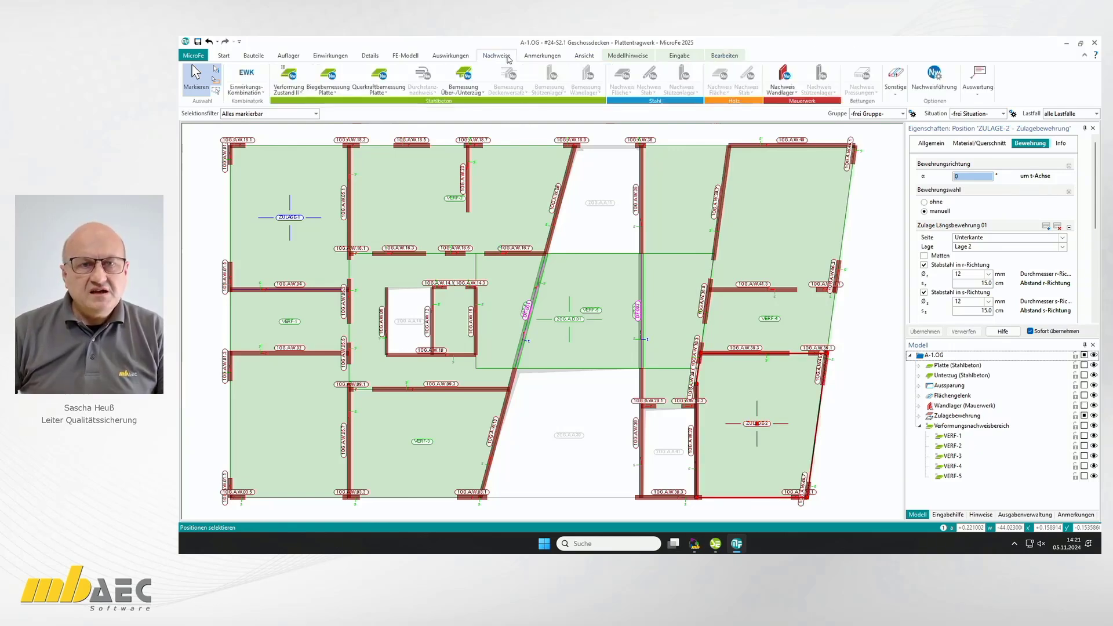
pyautogui.click(290, 81)
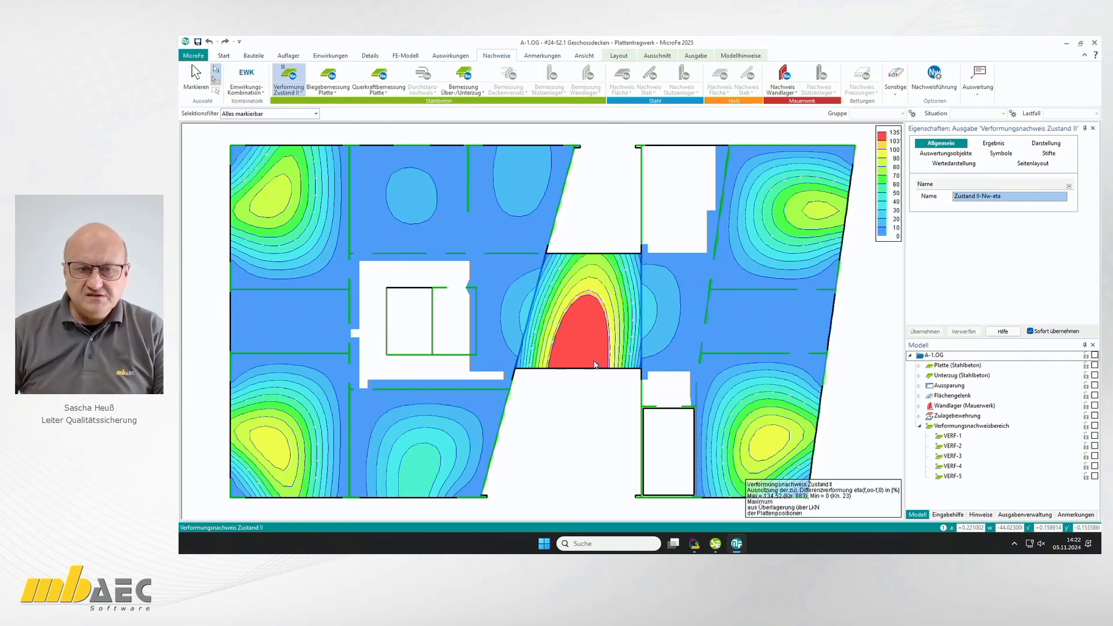
pyautogui.moveTo(597, 365)
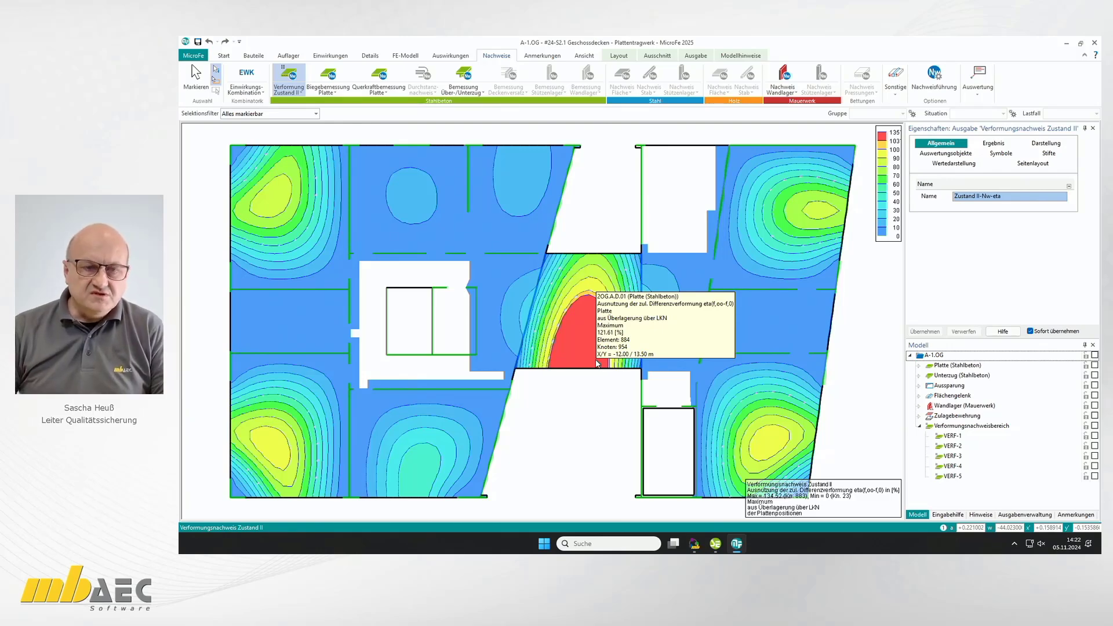
pyautogui.press('Escape')
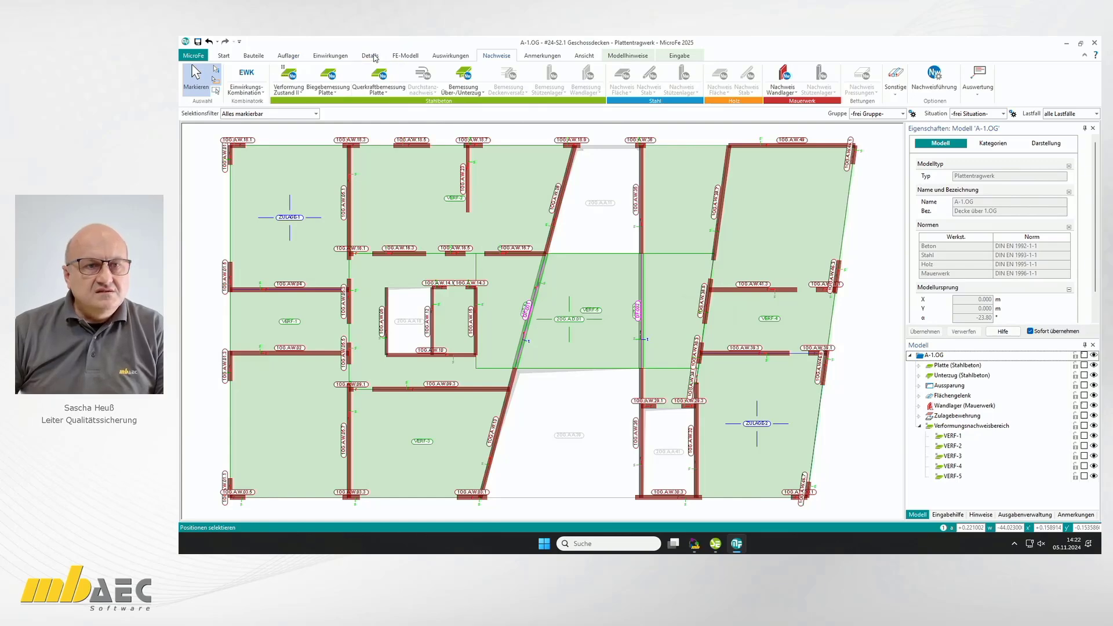
# - Start another Zulagebewehrung and set its Unterkante bars to 14 mm diameter at 10 cm spacing in both directions
pyautogui.click(370, 55)
pyautogui.click(250, 77)
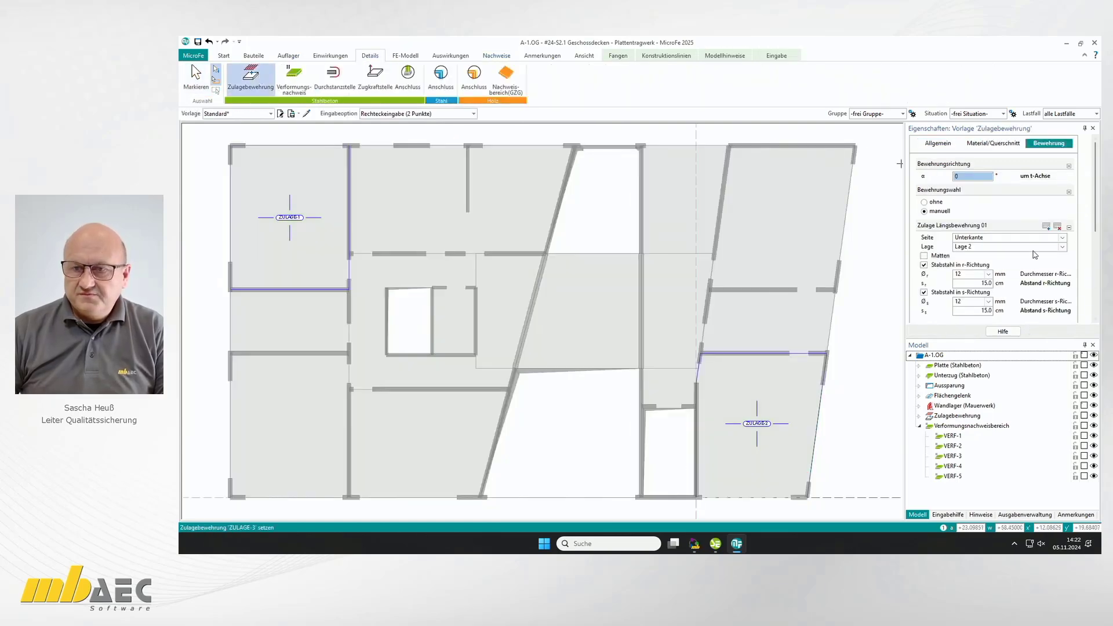
pyautogui.click(988, 274)
pyautogui.click(980, 314)
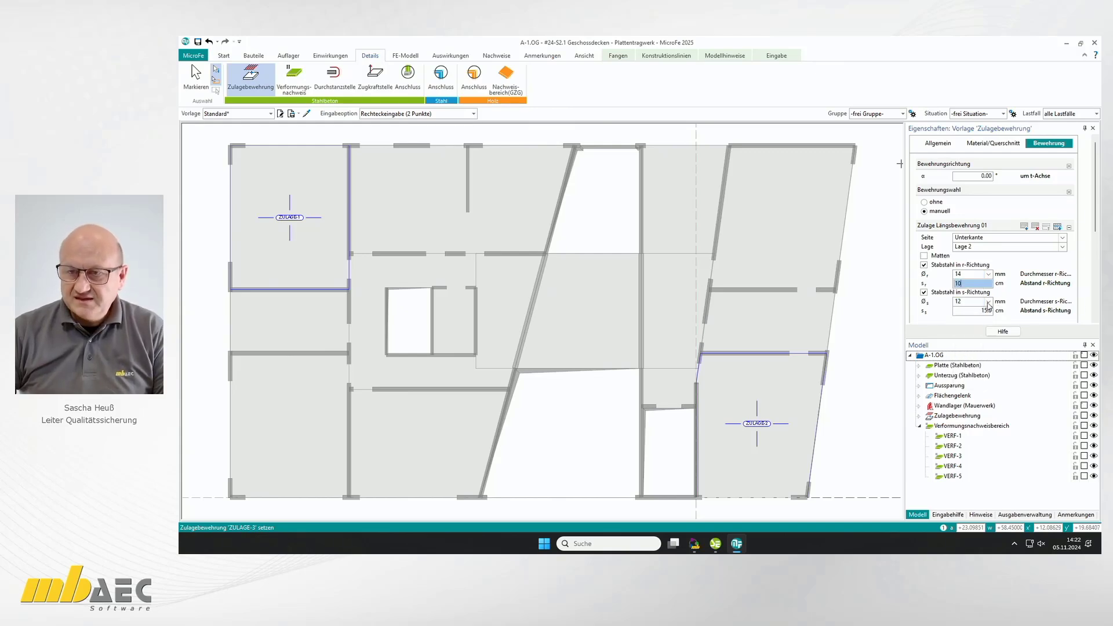
pyautogui.click(988, 302)
pyautogui.click(973, 347)
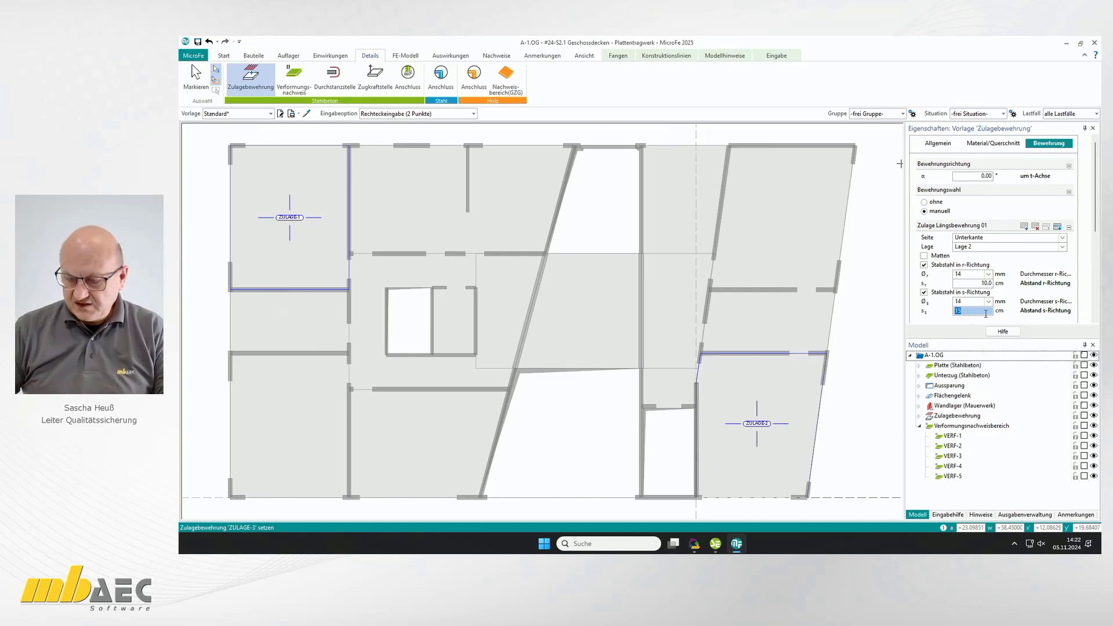
pyautogui.write('10')
pyautogui.press('Return')
# - Set the Oberkante bars of Zulage Längsbewehrung 02 to 14 mm diameter at 10 cm spacing in both directions
pyautogui.scroll(-3, 1019, 291)
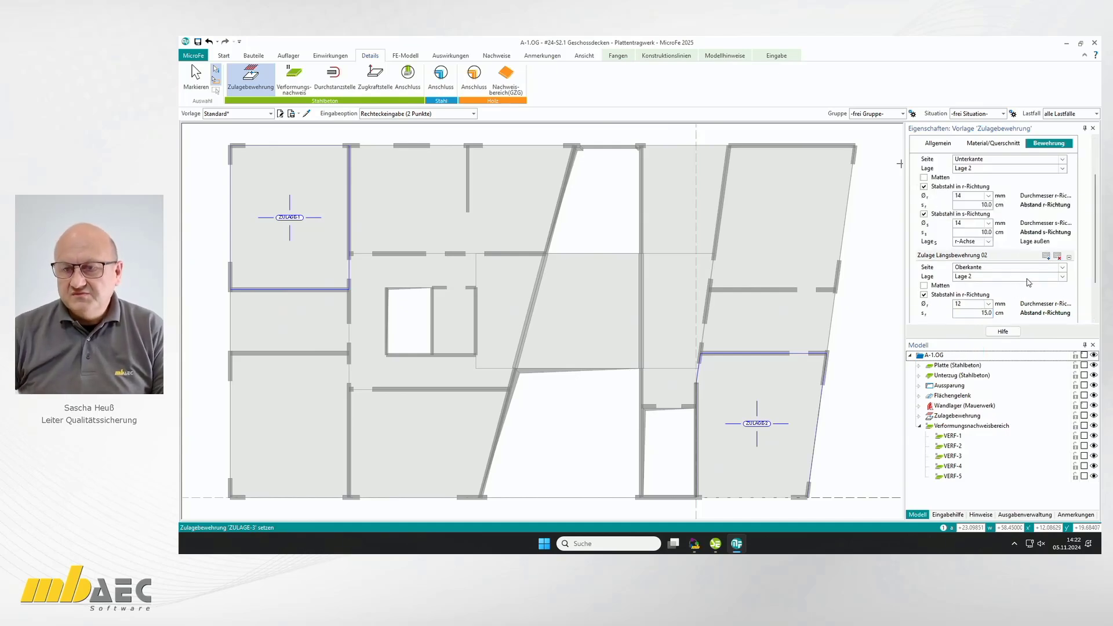
pyautogui.scroll(-1, 1028, 282)
pyautogui.click(988, 285)
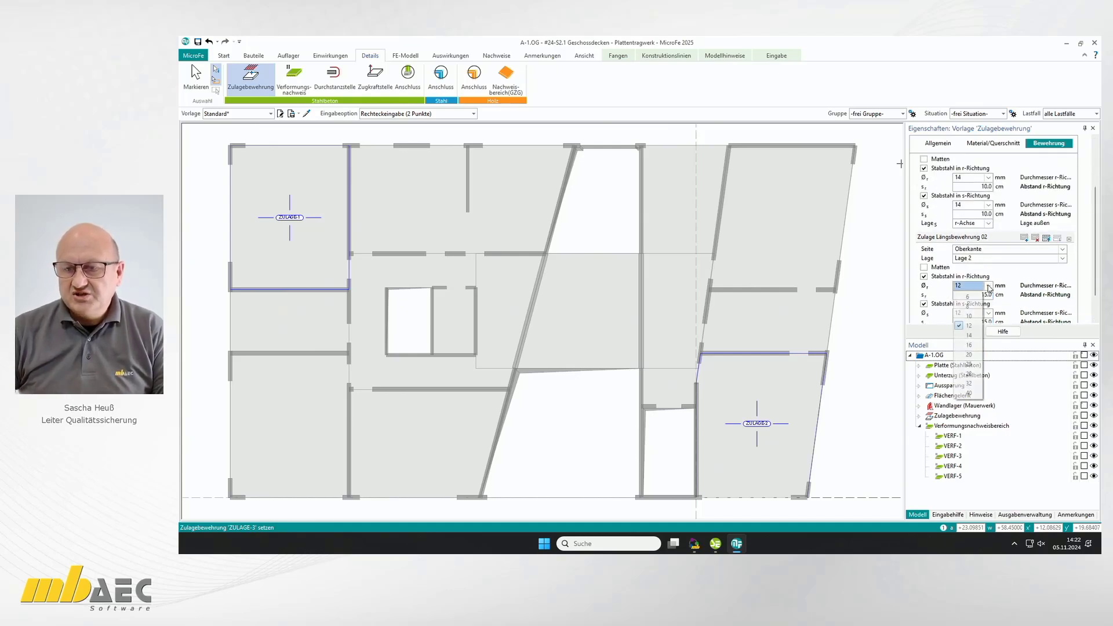
pyautogui.click(976, 339)
pyautogui.write('10')
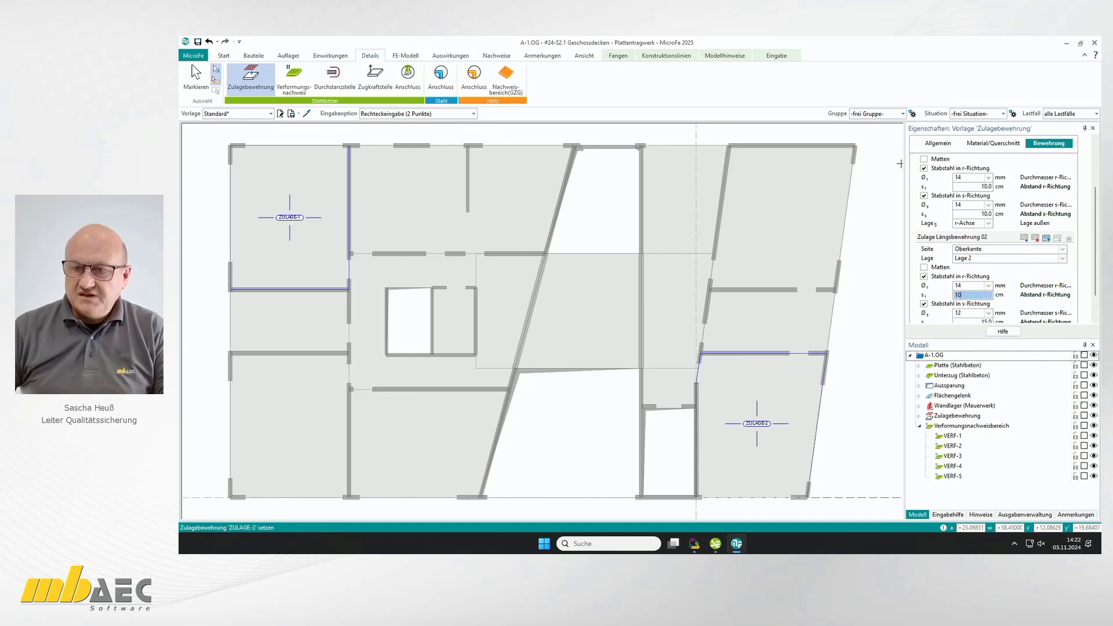
pyautogui.press('Return')
pyautogui.scroll(-1, 1000, 287)
pyautogui.click(988, 303)
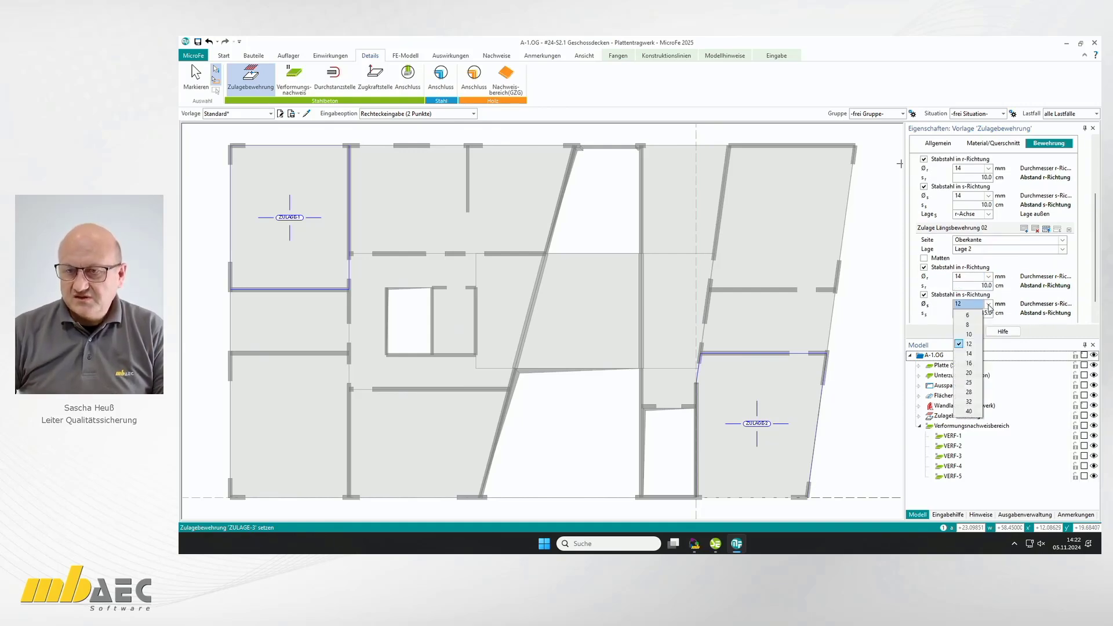
pyautogui.click(977, 358)
pyautogui.write('10')
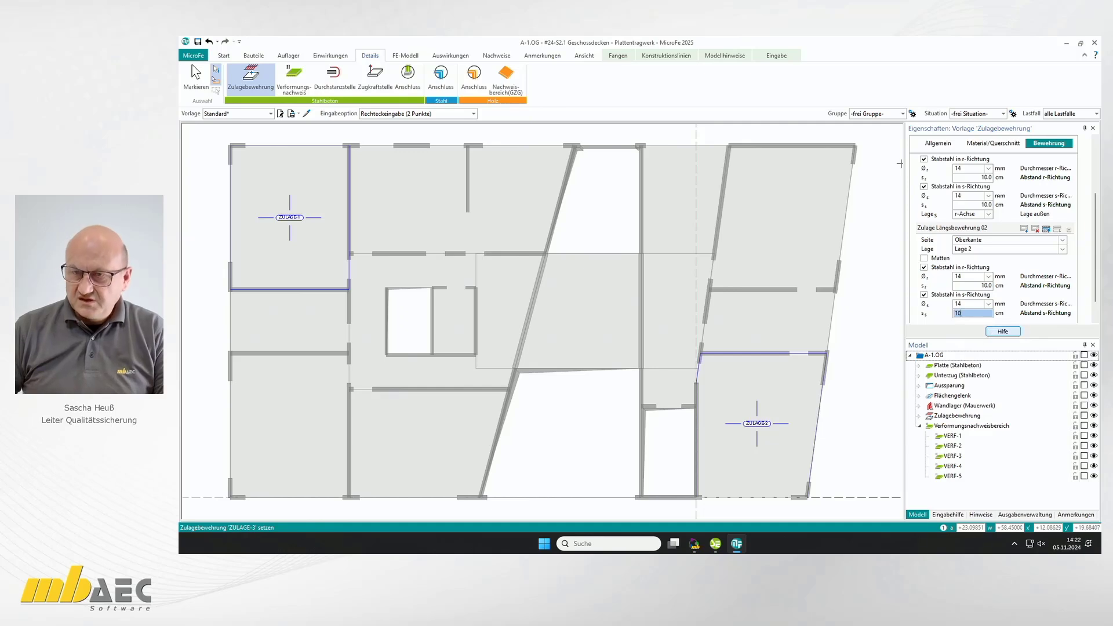
# - Place the Zulagebewehrung as a rectangle over the central field and both Unterzüge, from the core's right wall to the inclined wall further right
pyautogui.click(972, 285)
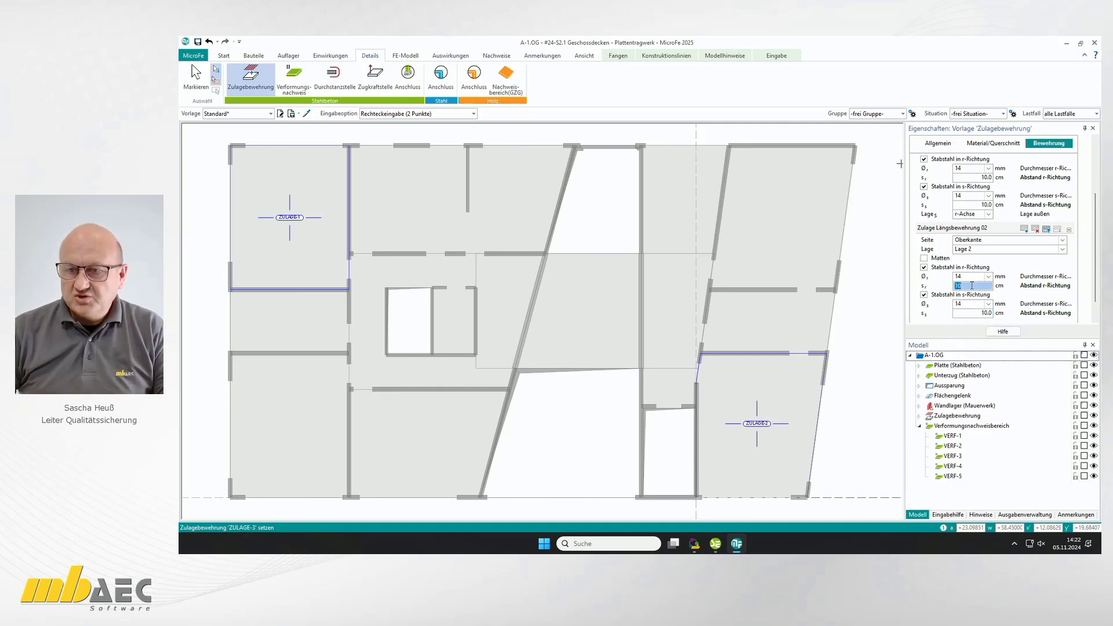
pyautogui.click(475, 367)
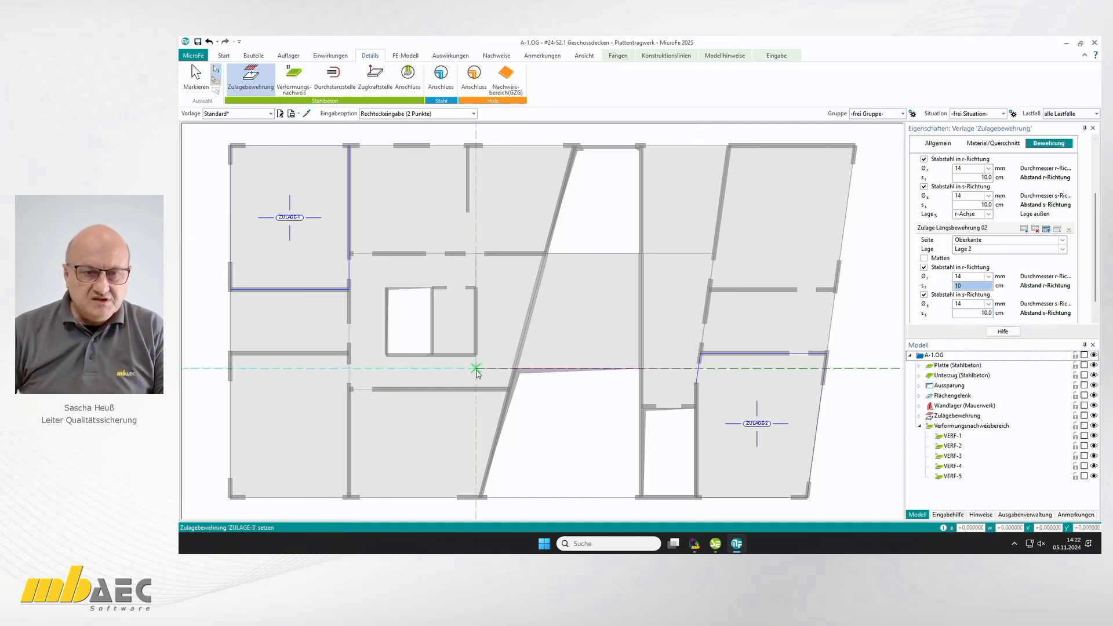
pyautogui.click(713, 255)
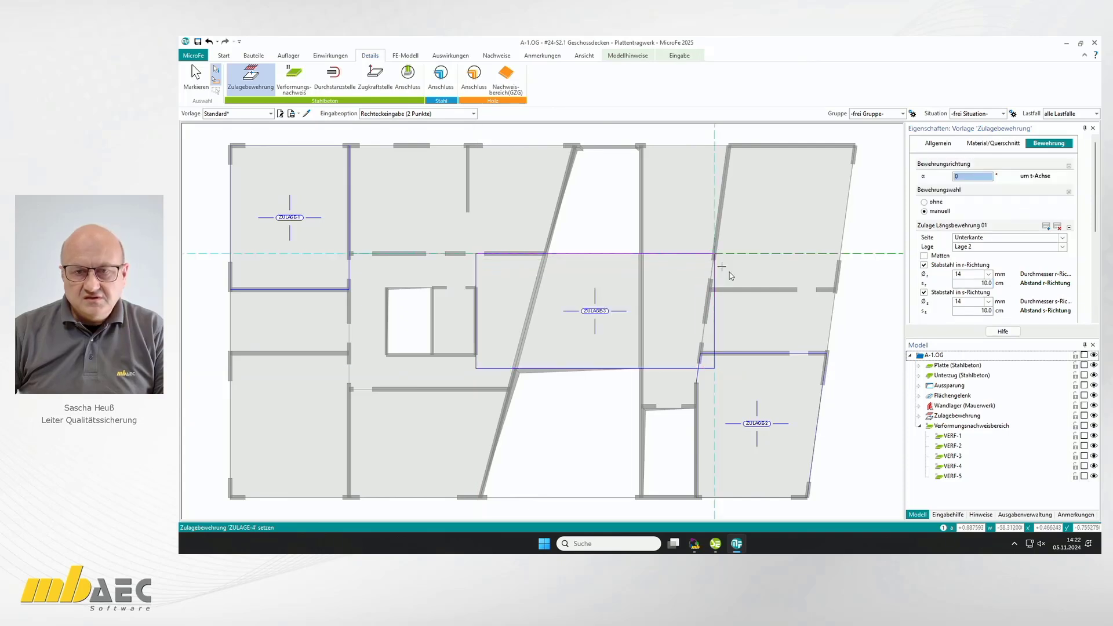
pyautogui.click(497, 56)
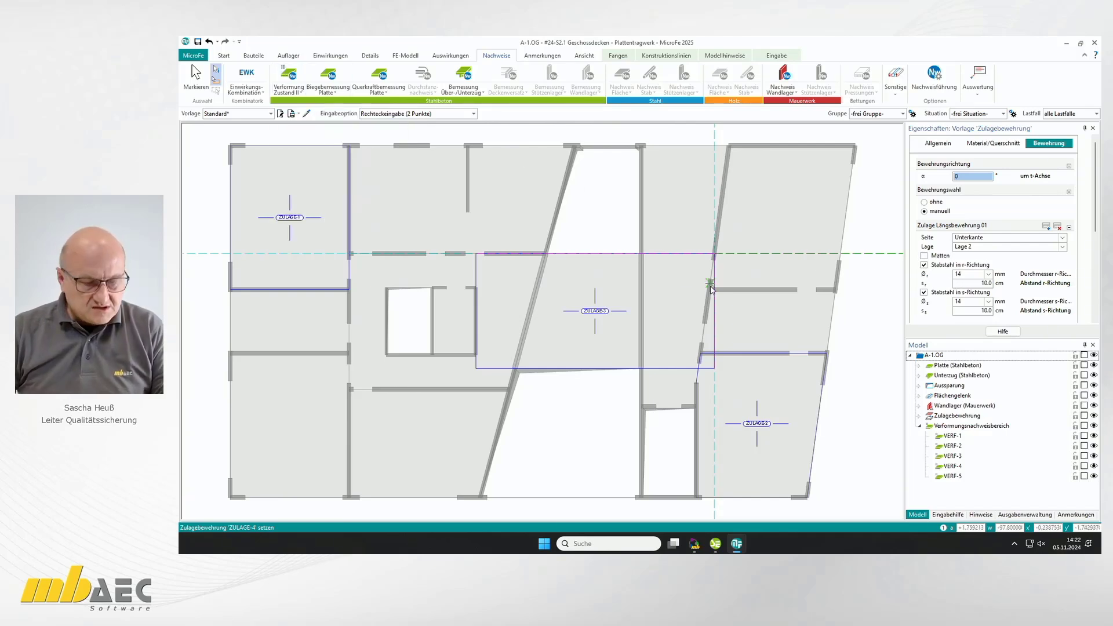
pyautogui.press('Escape')
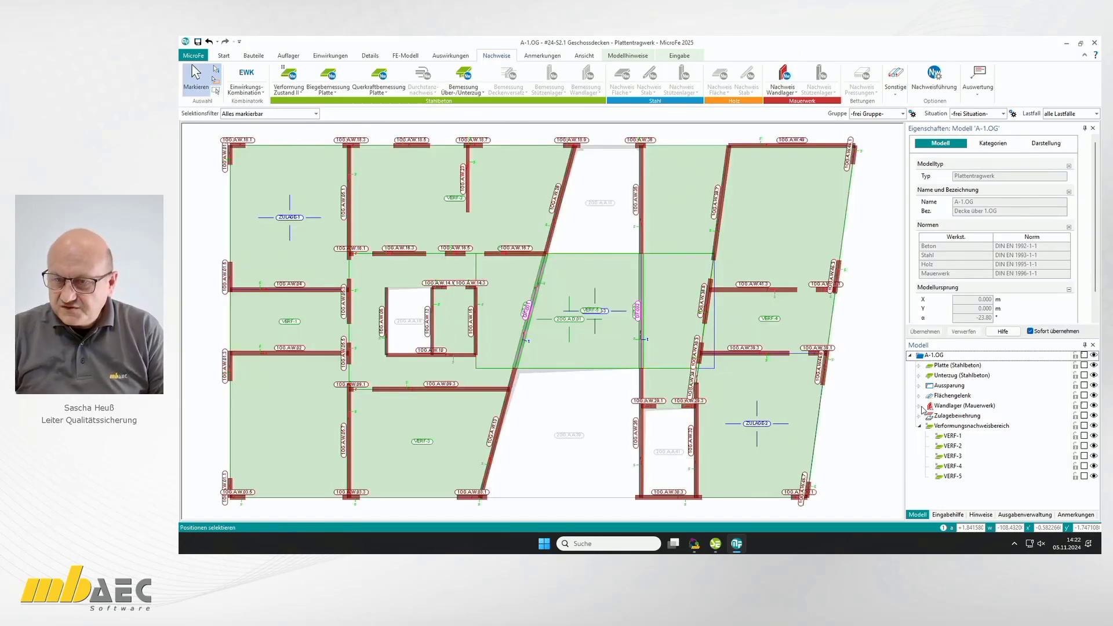
# - Disable the s-direction bars of the central Zulagebewehrung ZULAGE-3 for both Unterkante and Oberkante
pyautogui.click(920, 417)
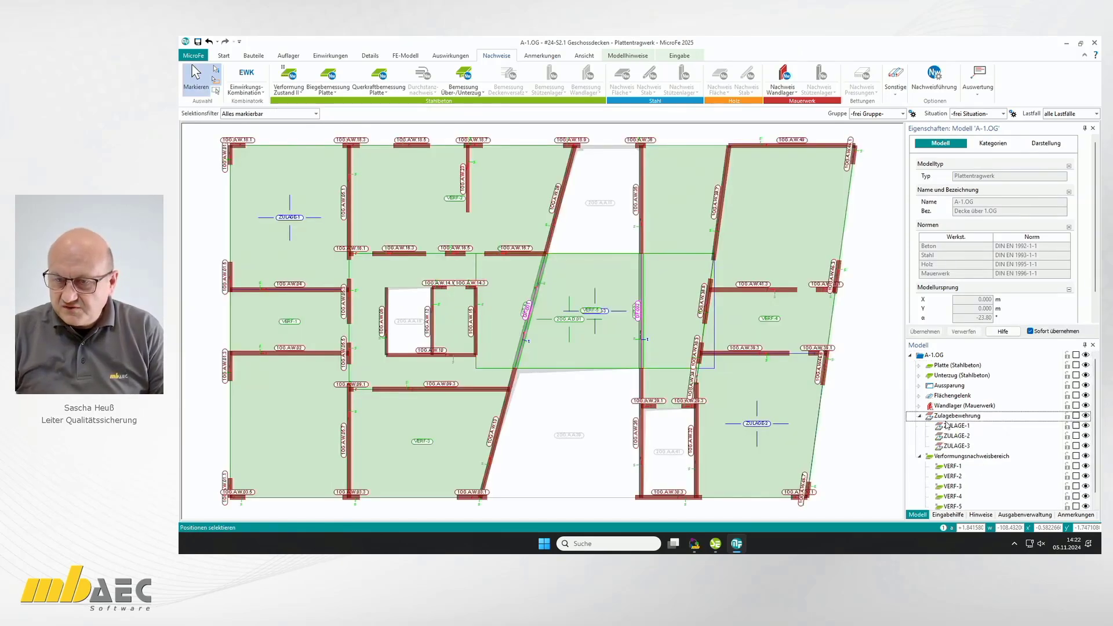
pyautogui.click(1075, 446)
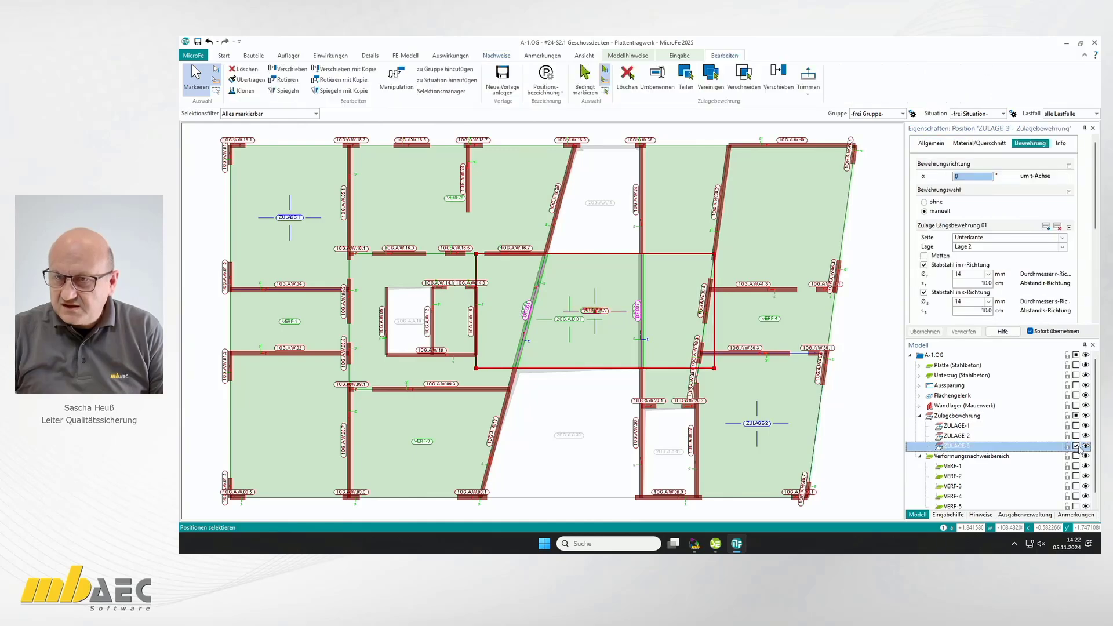
pyautogui.click(925, 292)
pyautogui.scroll(-2, 1018, 295)
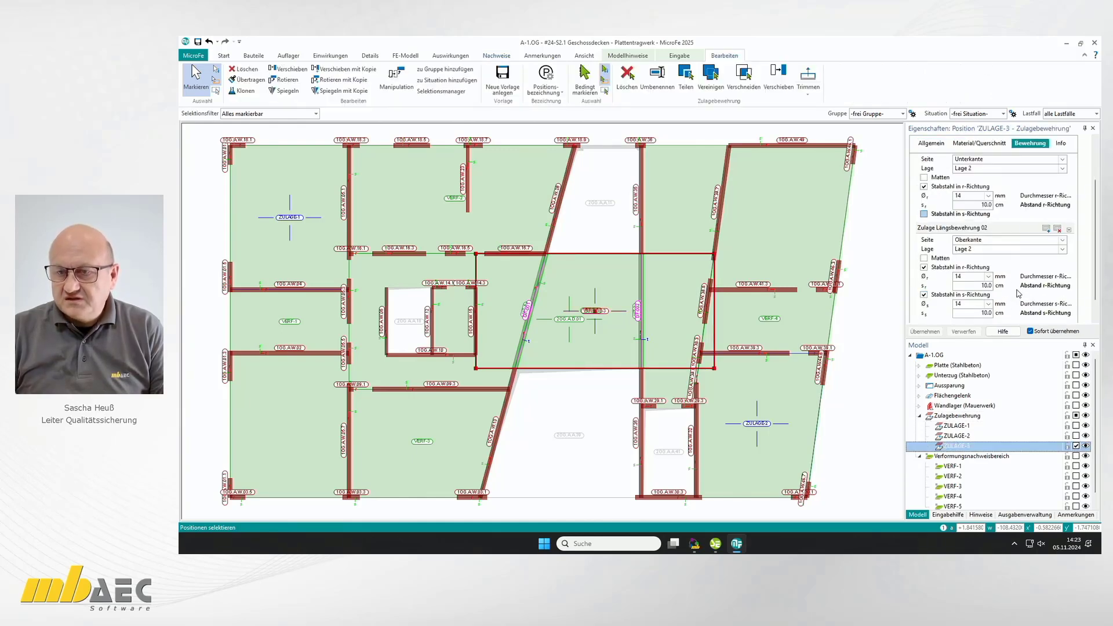
pyautogui.click(924, 296)
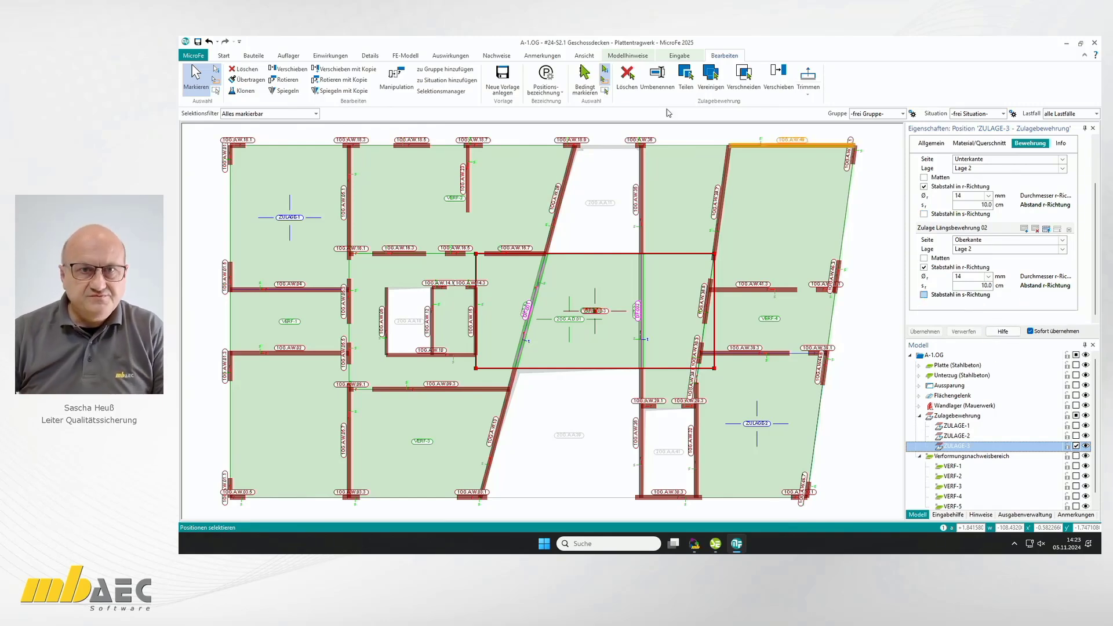
# - Display the Verformung Zustand II check, examine the utilisation of the Differenzverformung and of the Endverformung eta(f,oo), and close it
pyautogui.click(498, 56)
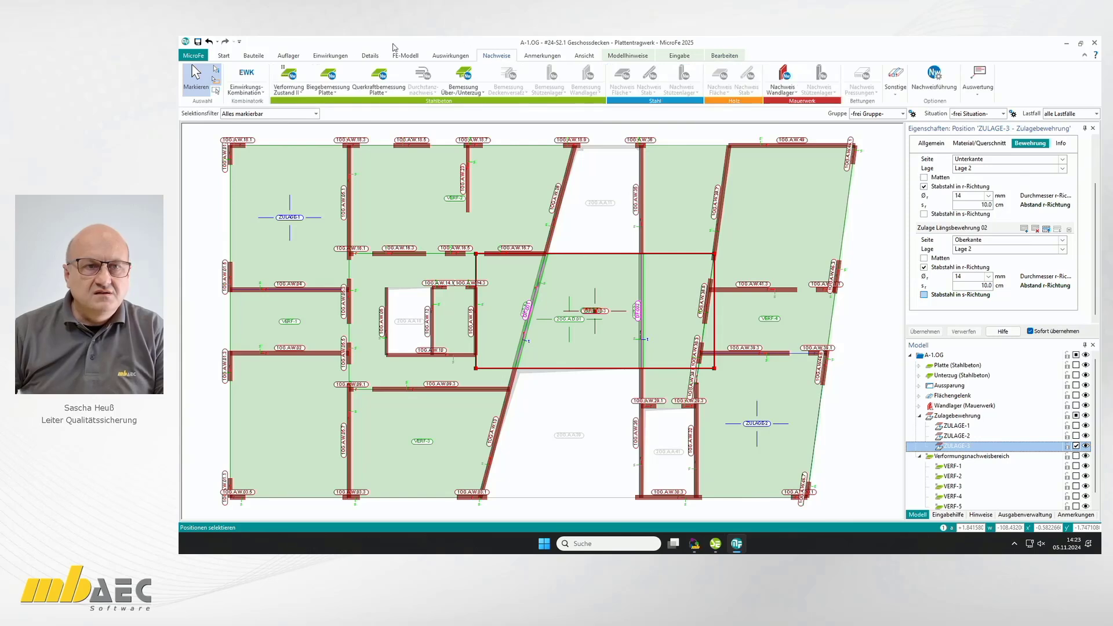
pyautogui.click(289, 76)
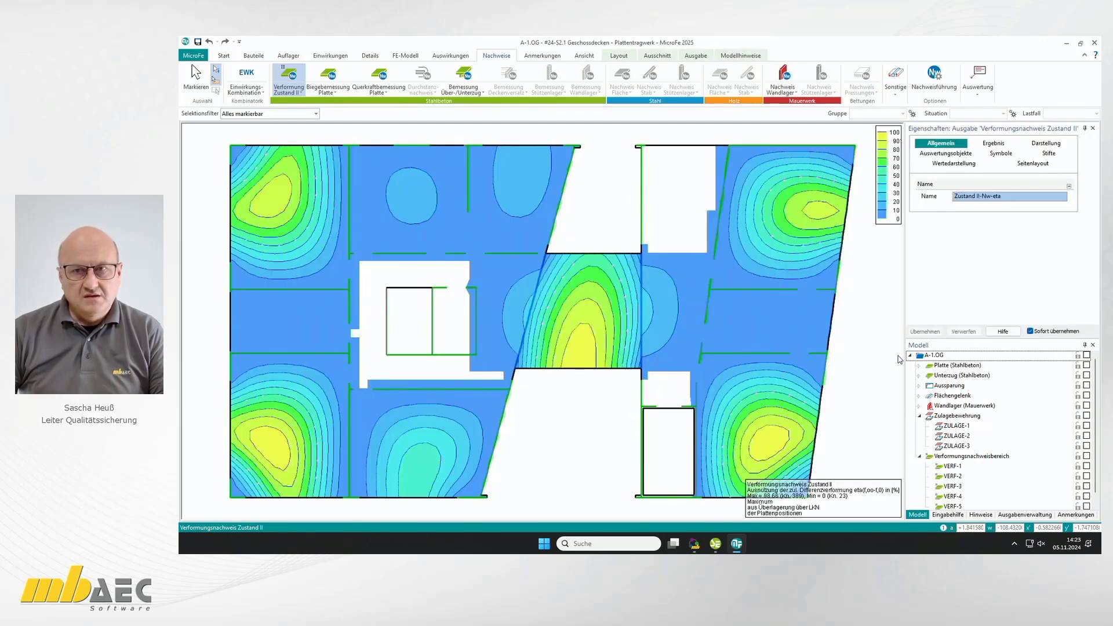
pyautogui.click(994, 144)
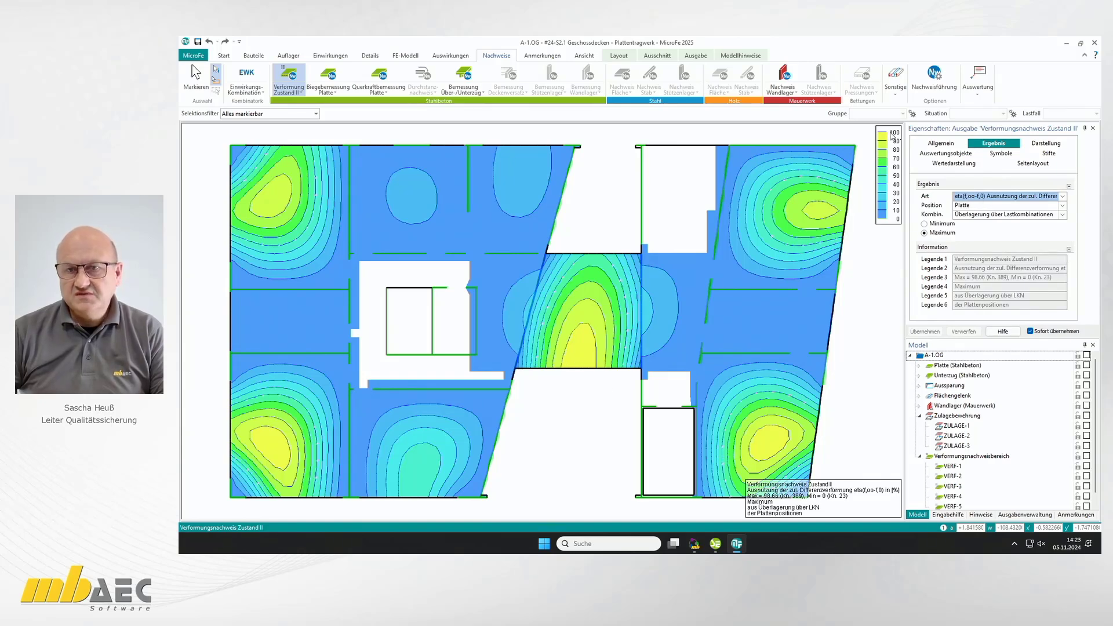
pyautogui.click(1063, 197)
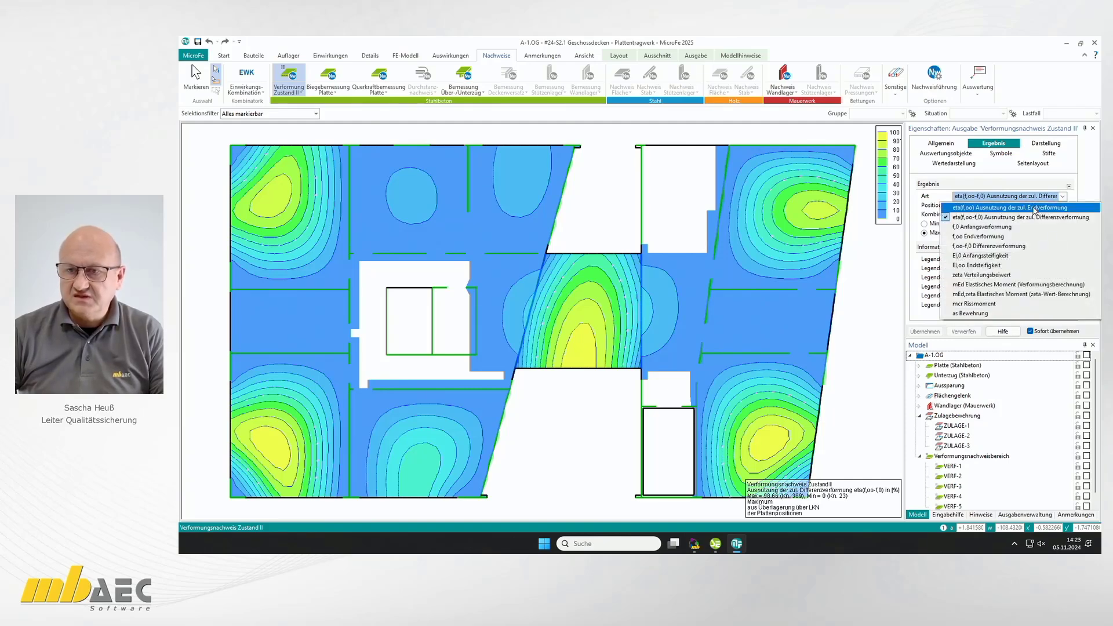
pyautogui.click(1035, 208)
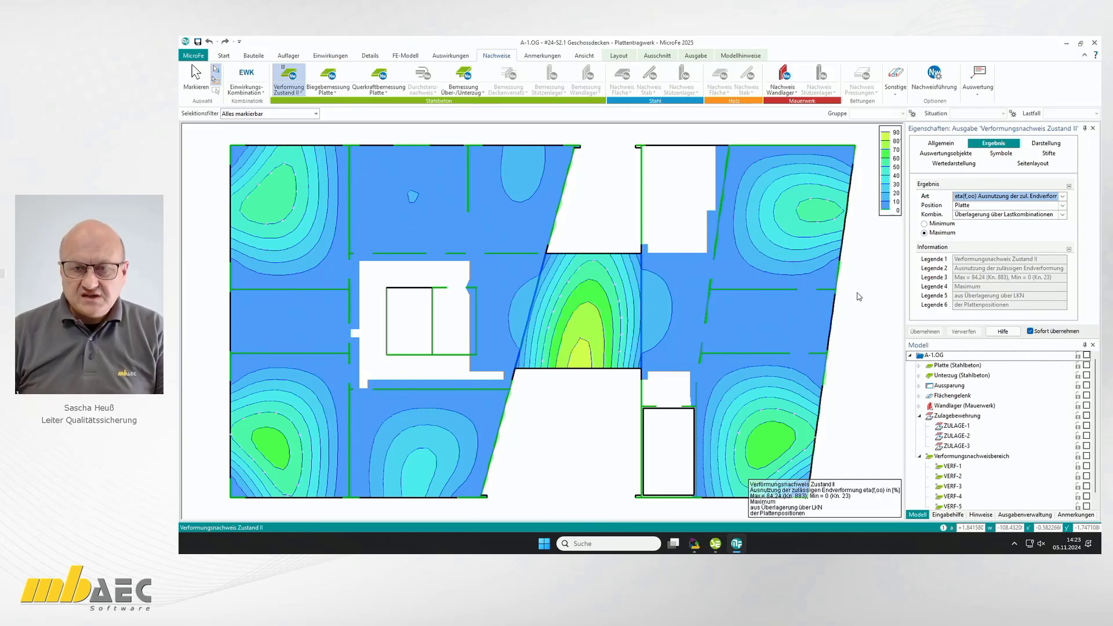
pyautogui.press('Escape')
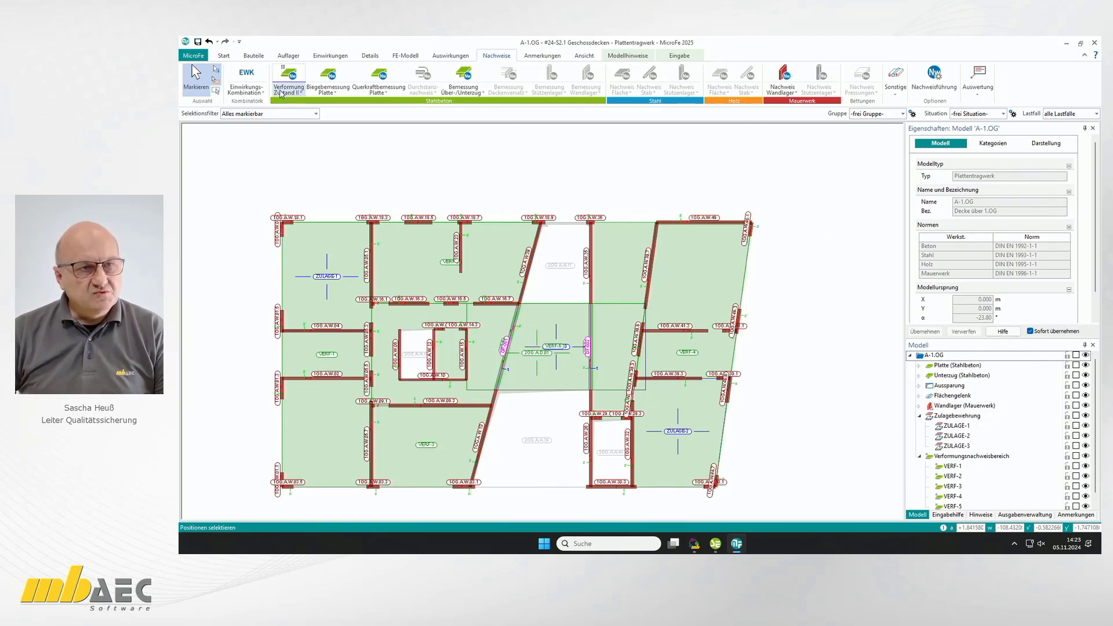
# - Label the left Unterzug UZ-1 with a Beschriftung from the Position template, placing its text in the opening above the central field
pyautogui.click(224, 55)
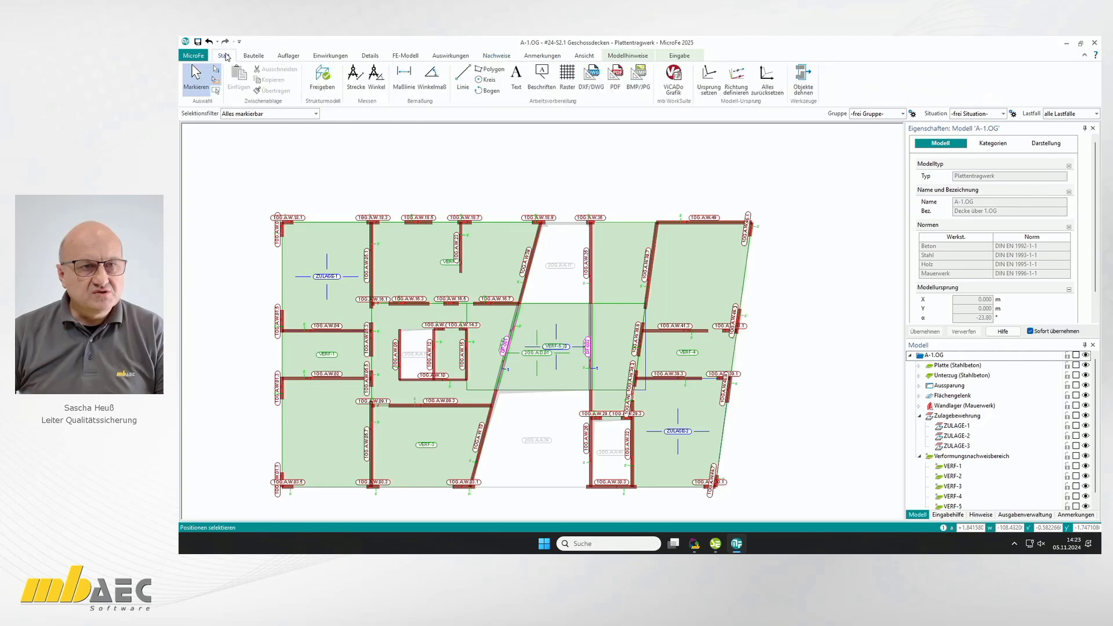
pyautogui.click(542, 78)
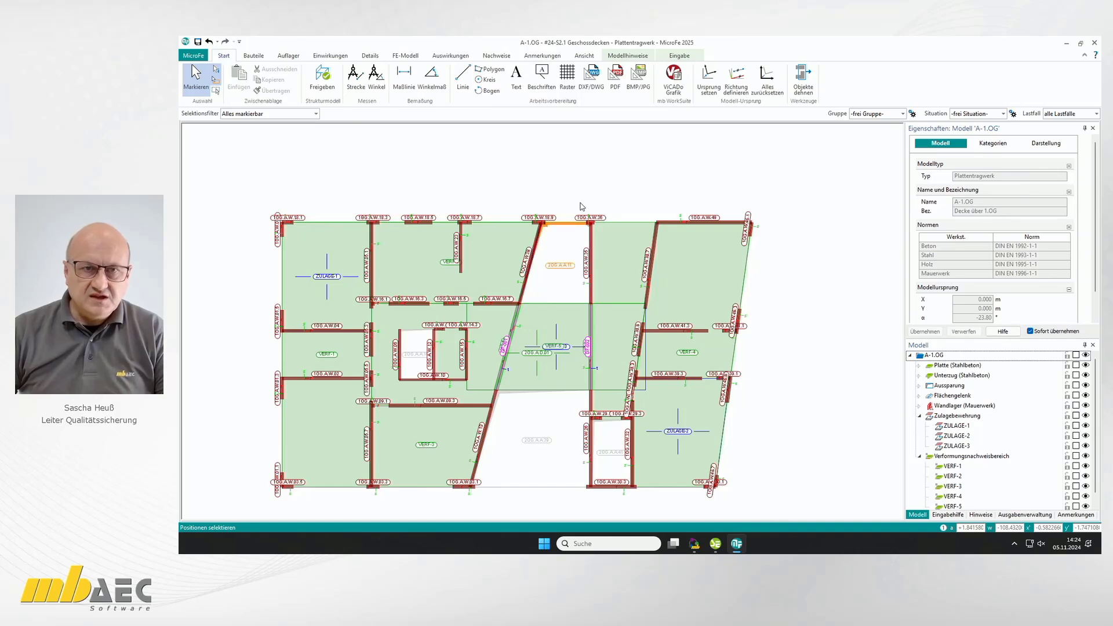
pyautogui.click(543, 75)
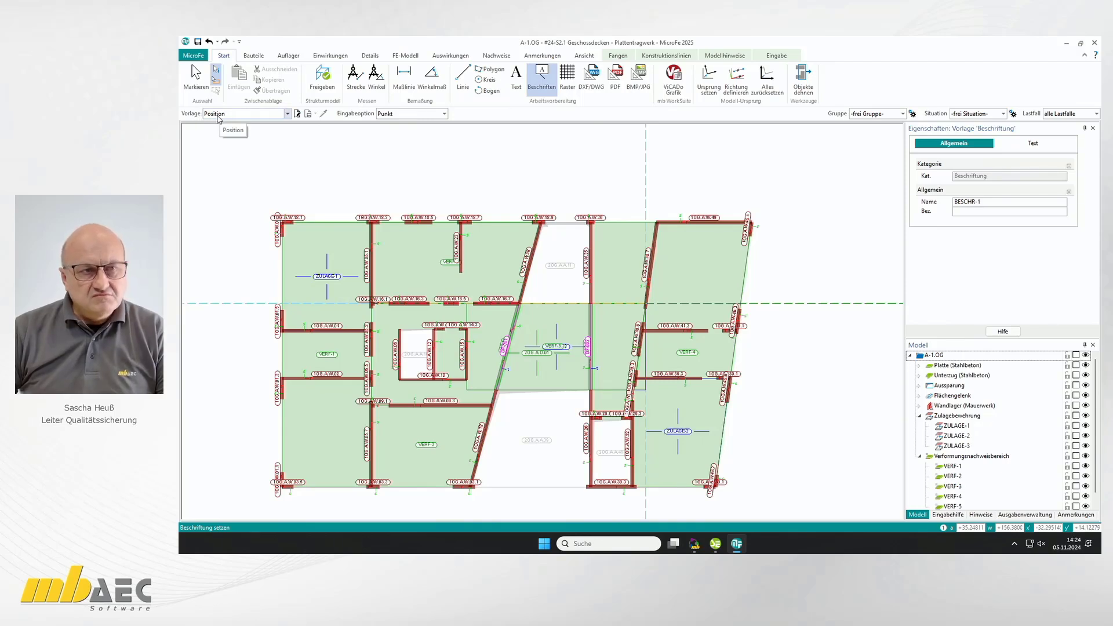
pyautogui.scroll(3, 526, 321)
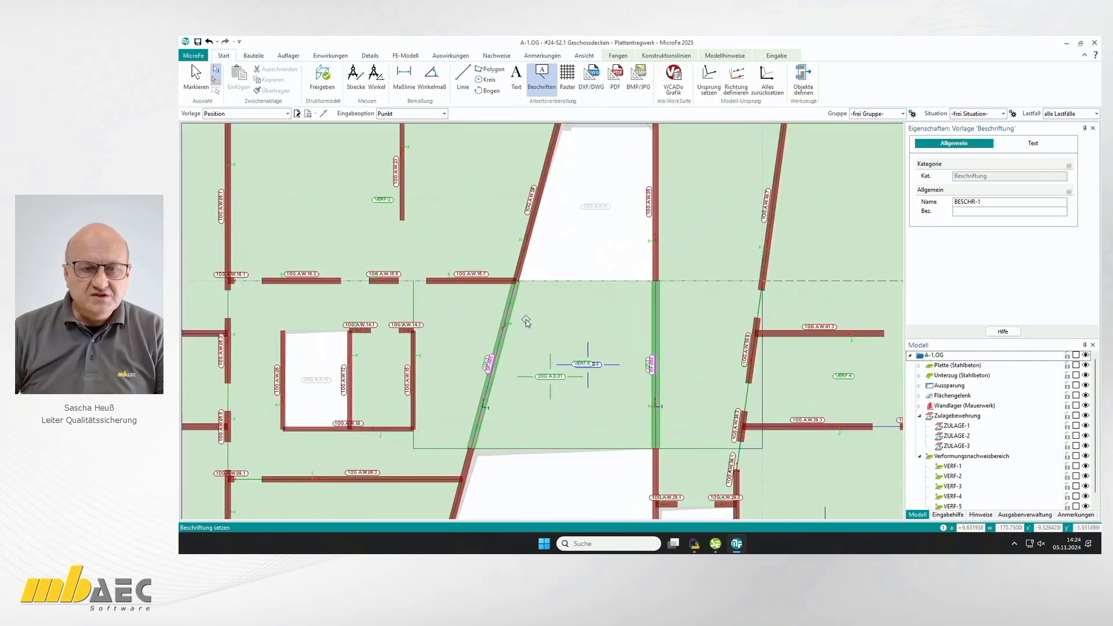
pyautogui.scroll(3, 525, 322)
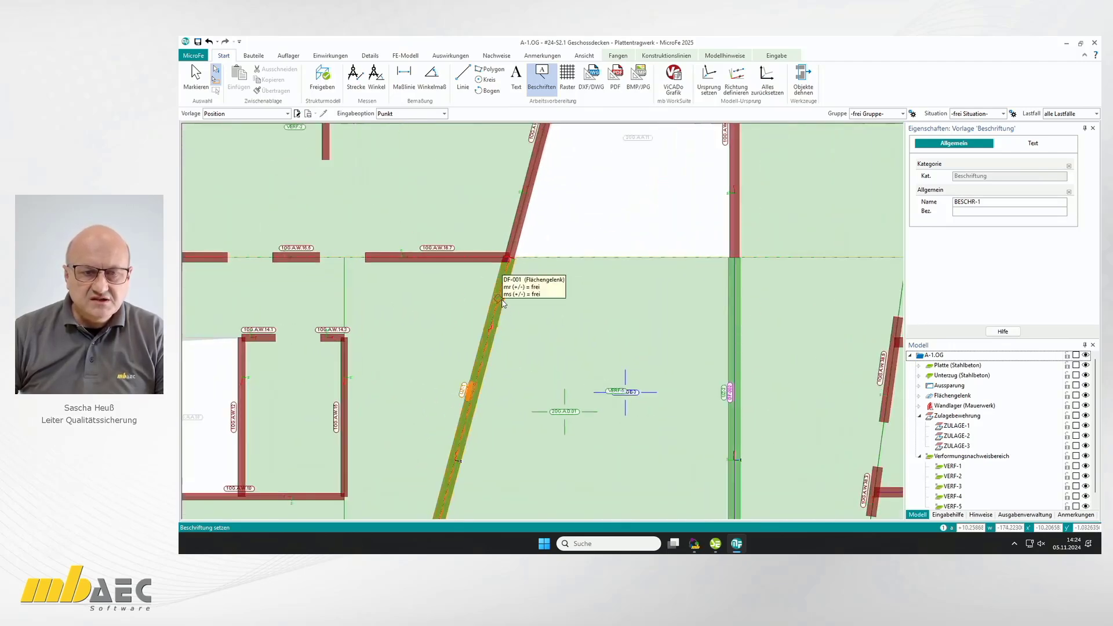
pyautogui.click(502, 303)
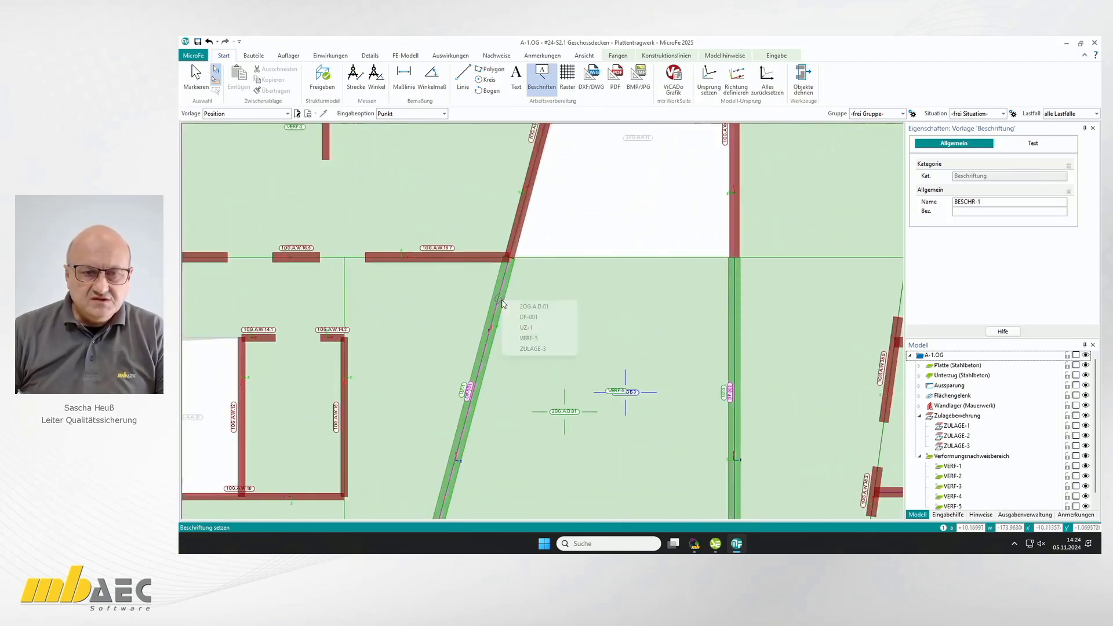
pyautogui.click(546, 329)
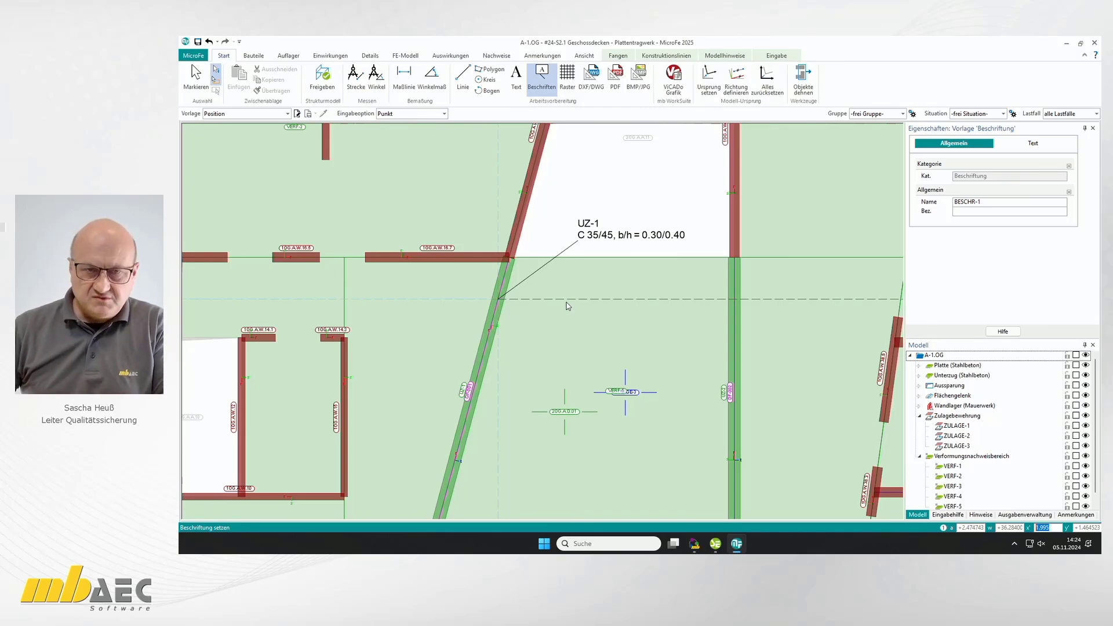
pyautogui.click(609, 242)
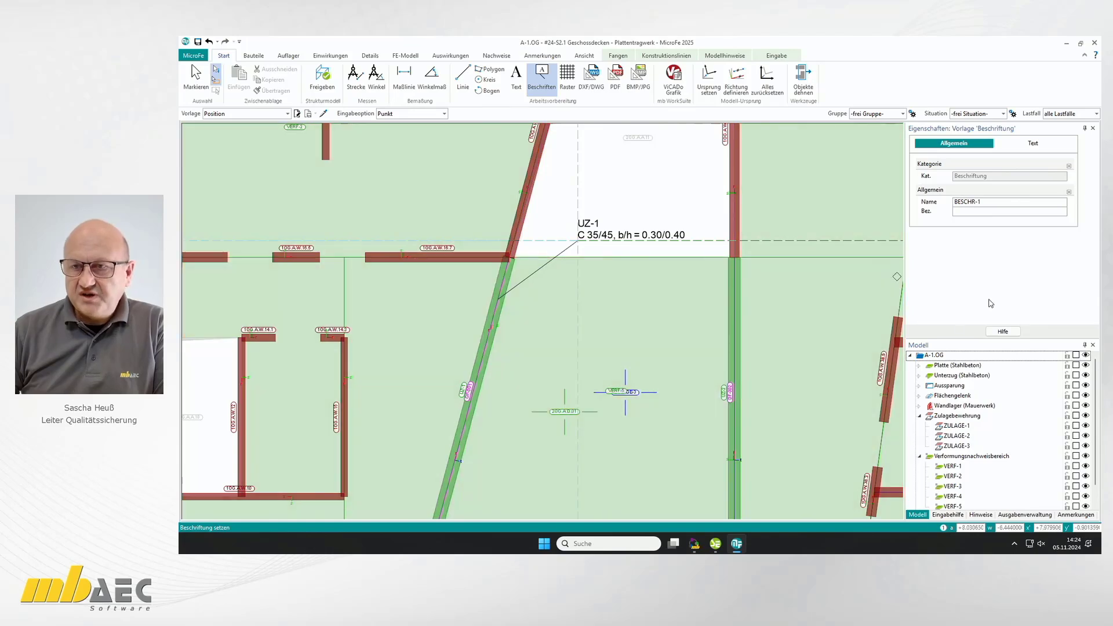
# - Add the Positionstyp variable in parentheses after the Positionsname in the UZ-1 label's text
pyautogui.click(657, 242)
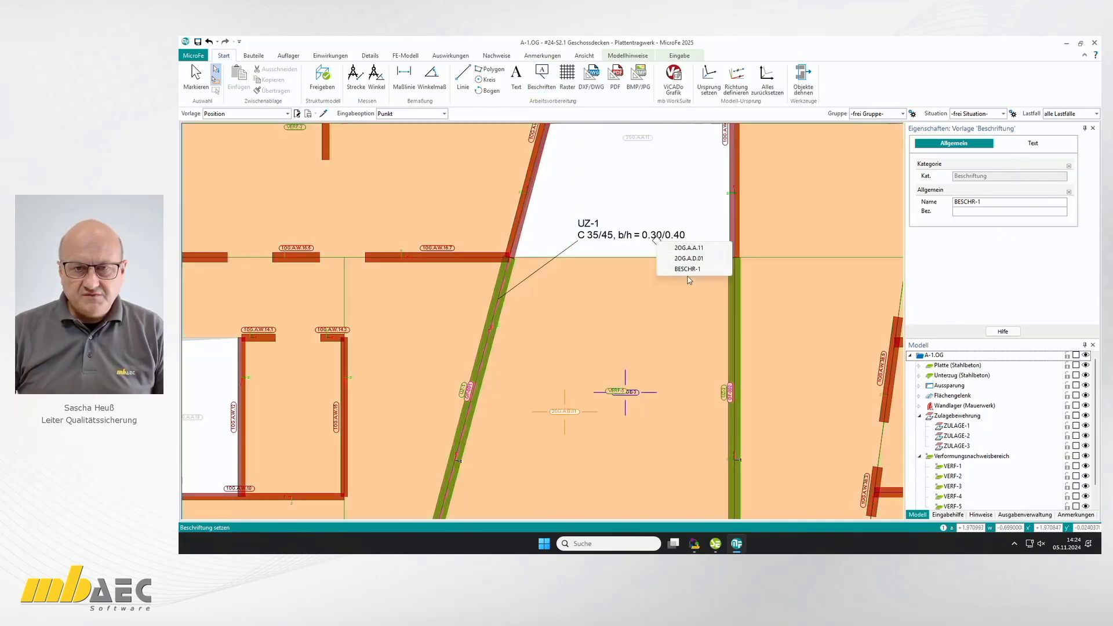
pyautogui.press('Escape')
pyautogui.click(639, 242)
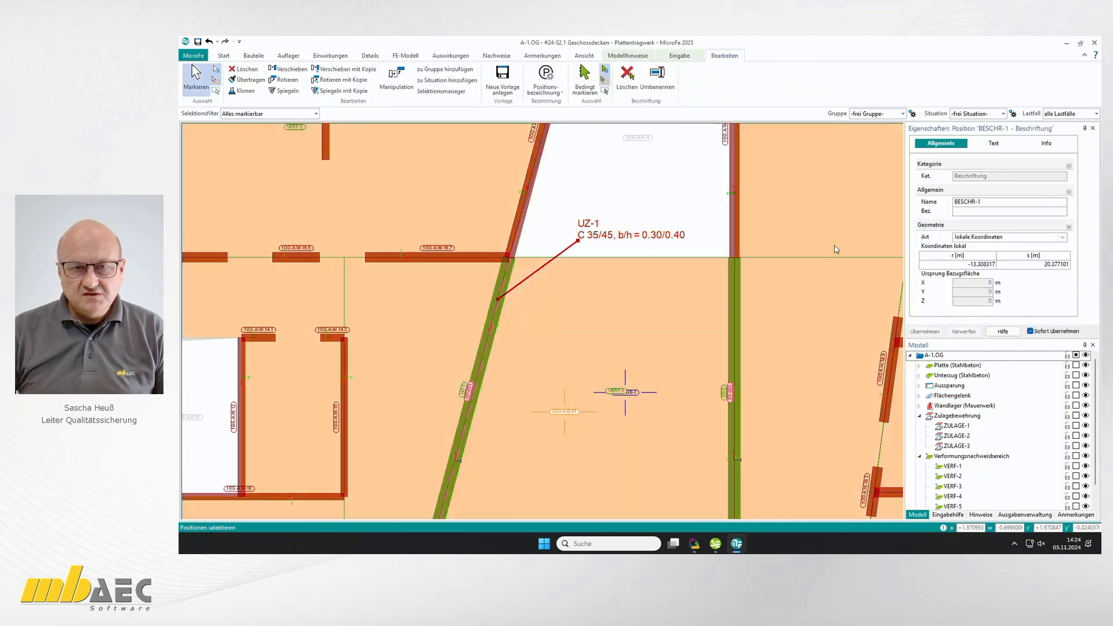
pyautogui.click(995, 143)
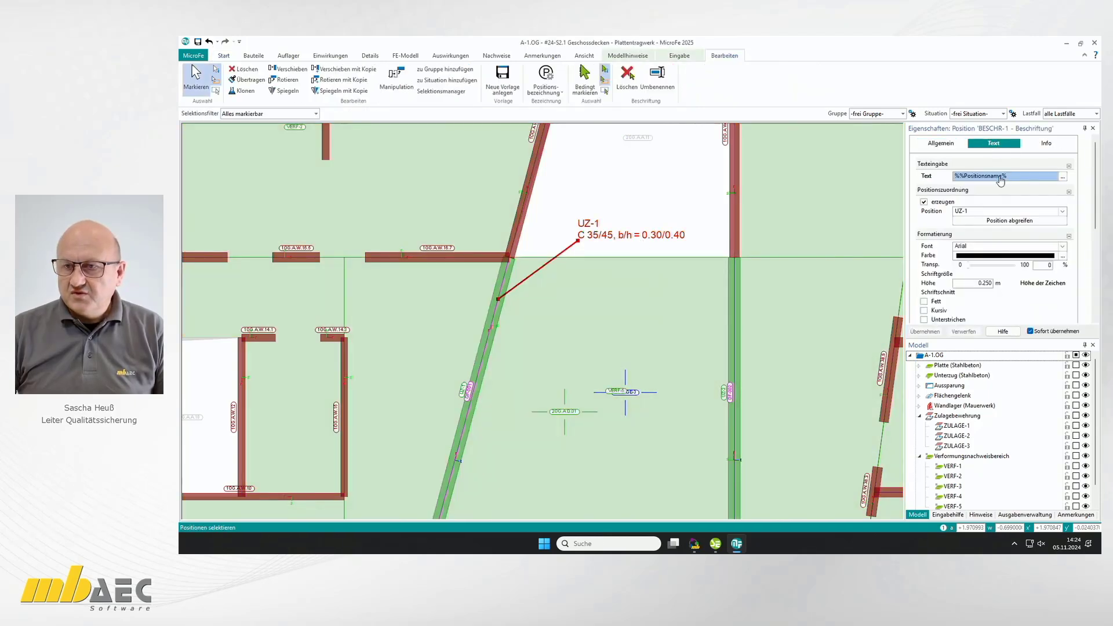
pyautogui.click(1062, 177)
pyautogui.click(594, 226)
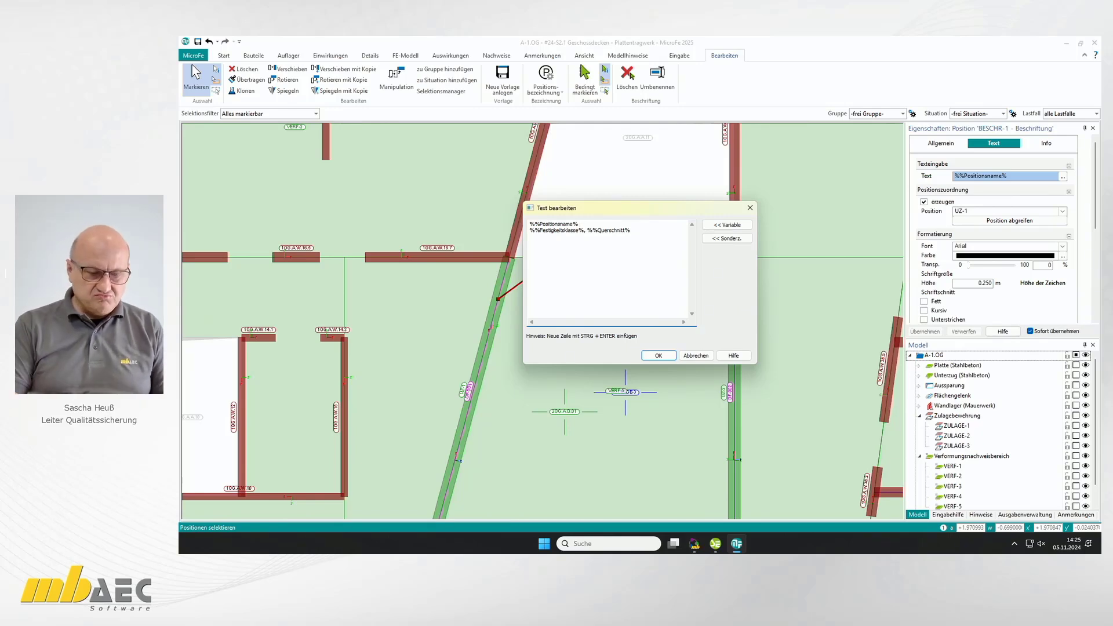
pyautogui.click(728, 228)
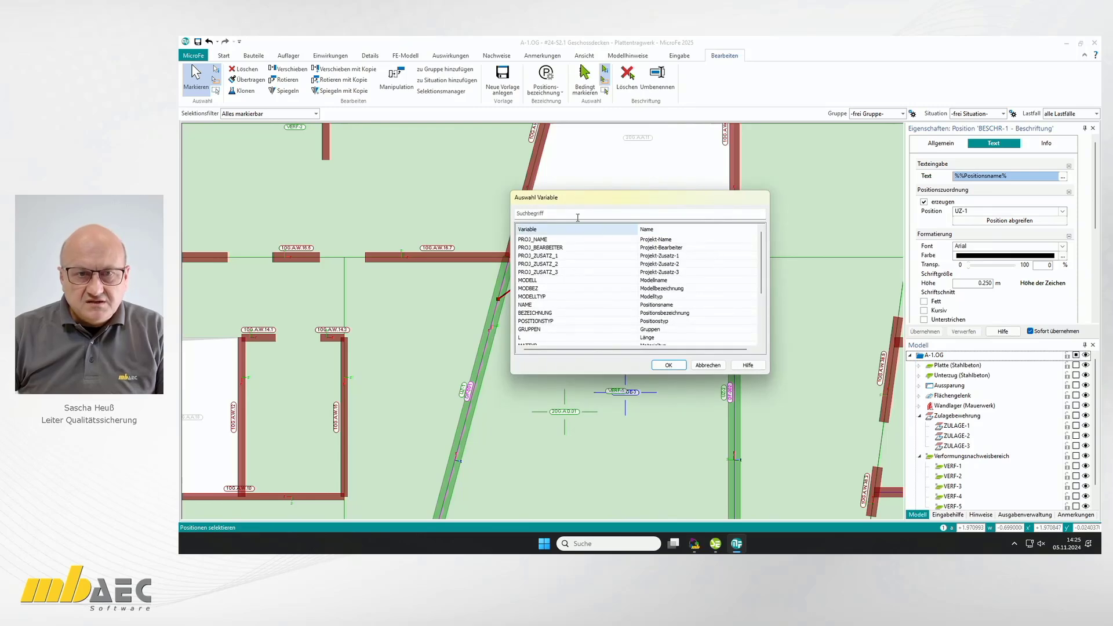
pyautogui.click(584, 213)
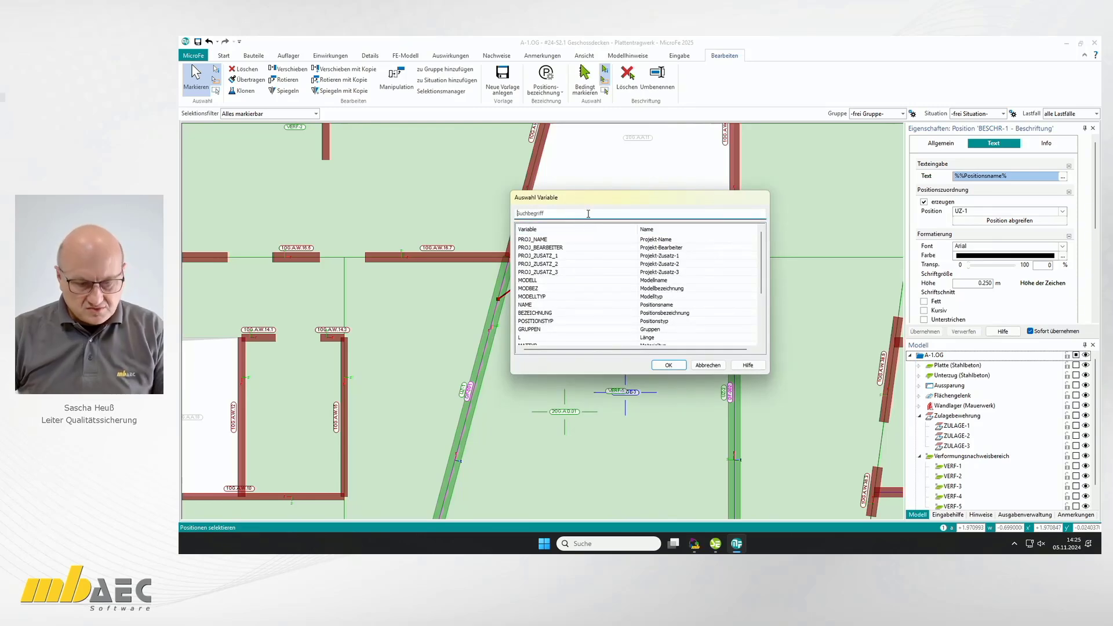
pyautogui.write('typ')
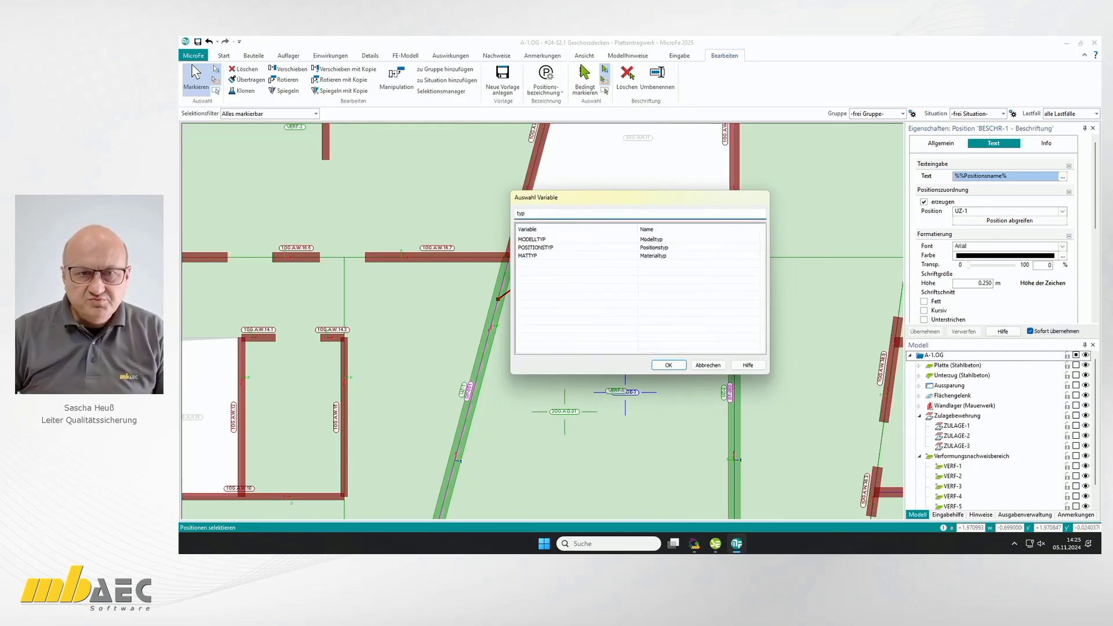
pyautogui.click(549, 250)
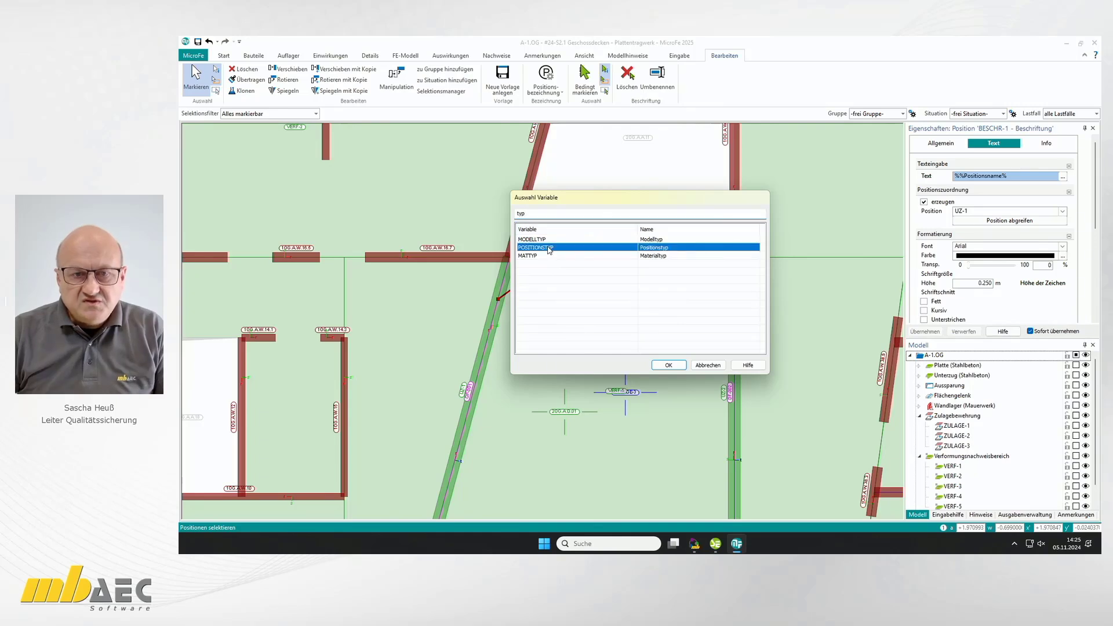
pyautogui.click(668, 364)
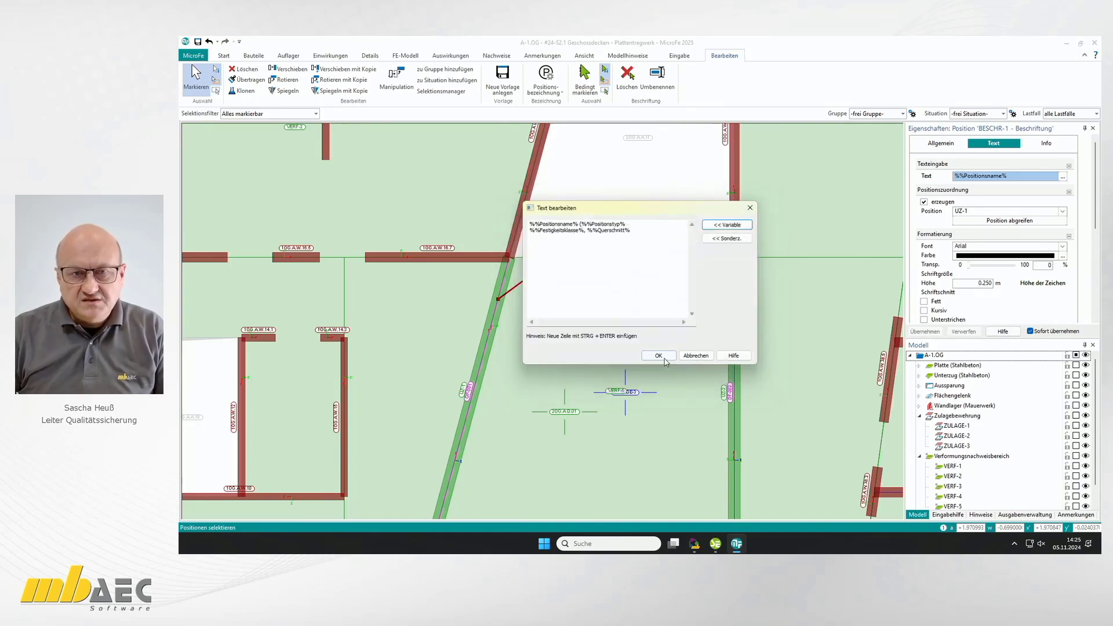
pyautogui.click(643, 224)
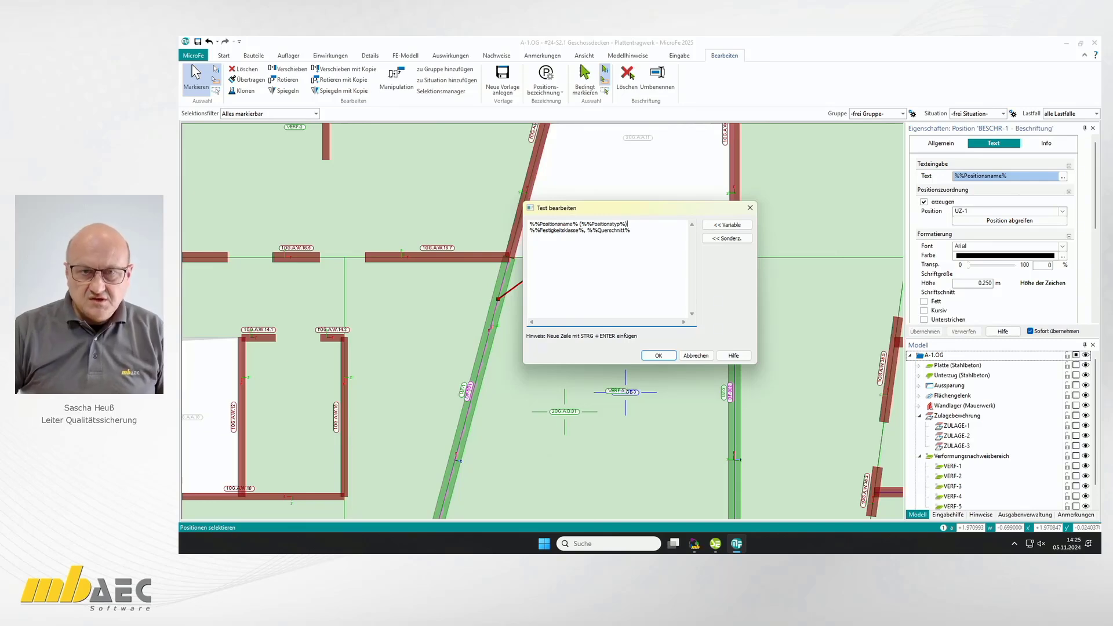
pyautogui.click(661, 356)
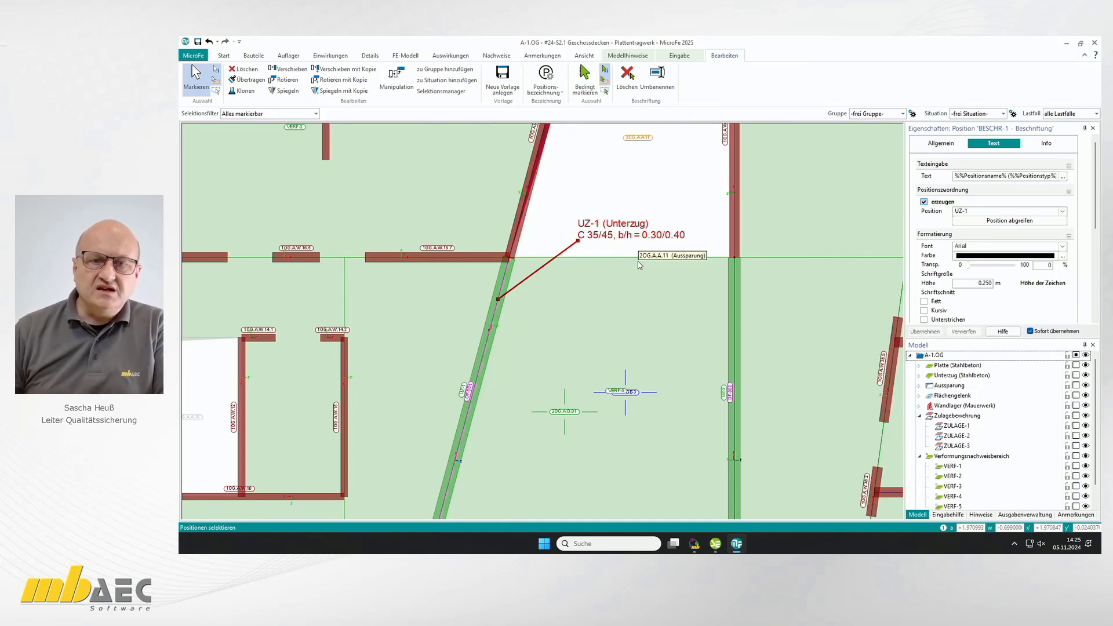
pyautogui.scroll(-2, 634, 282)
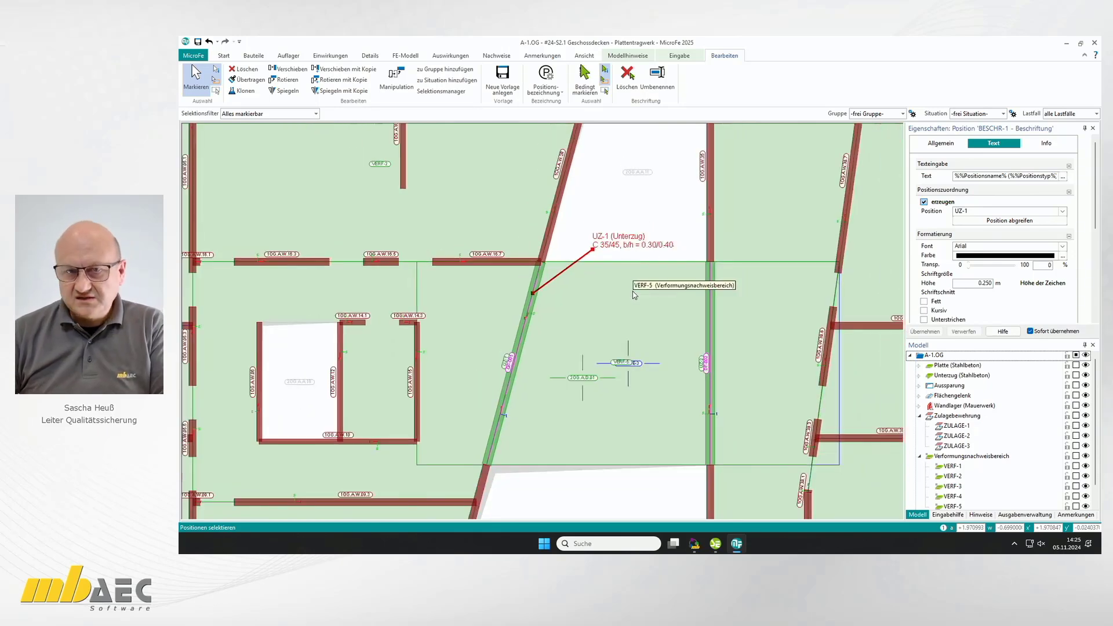
# - Examine the information properties of the left Unterzug UZ-1, including its material and cross-section entries, and deselect it
pyautogui.scroll(1, 614, 253)
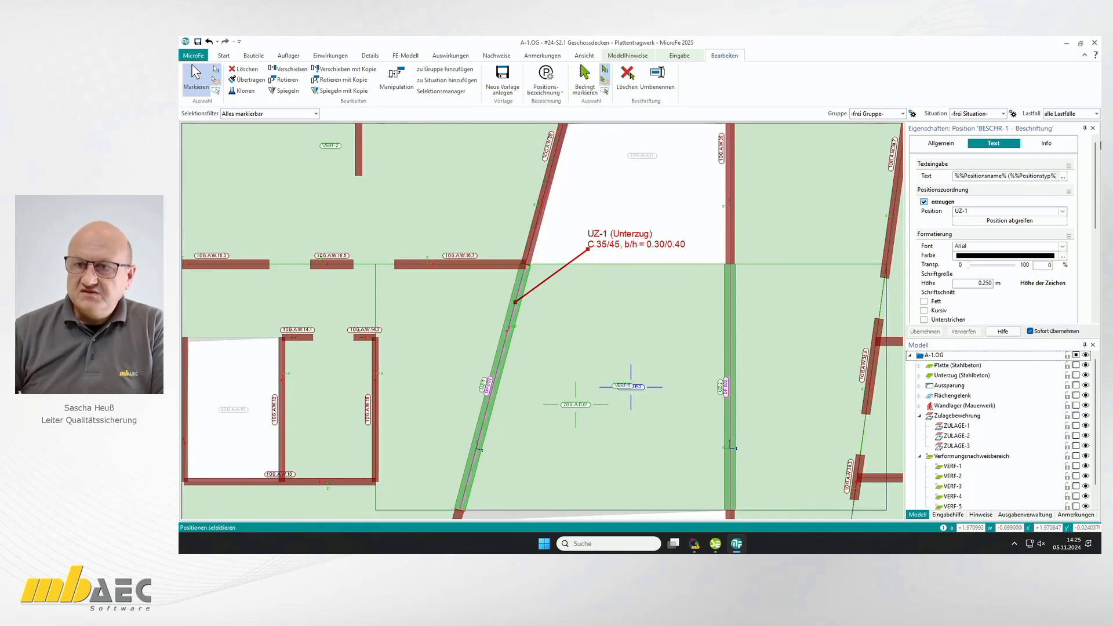
pyautogui.click(745, 286)
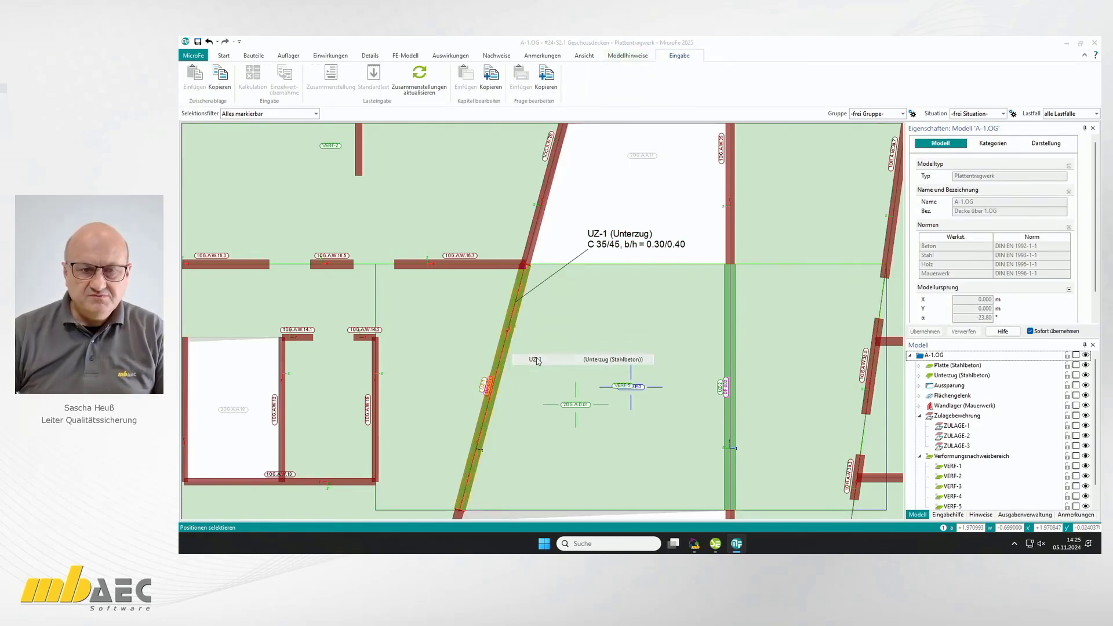
pyautogui.click(512, 337)
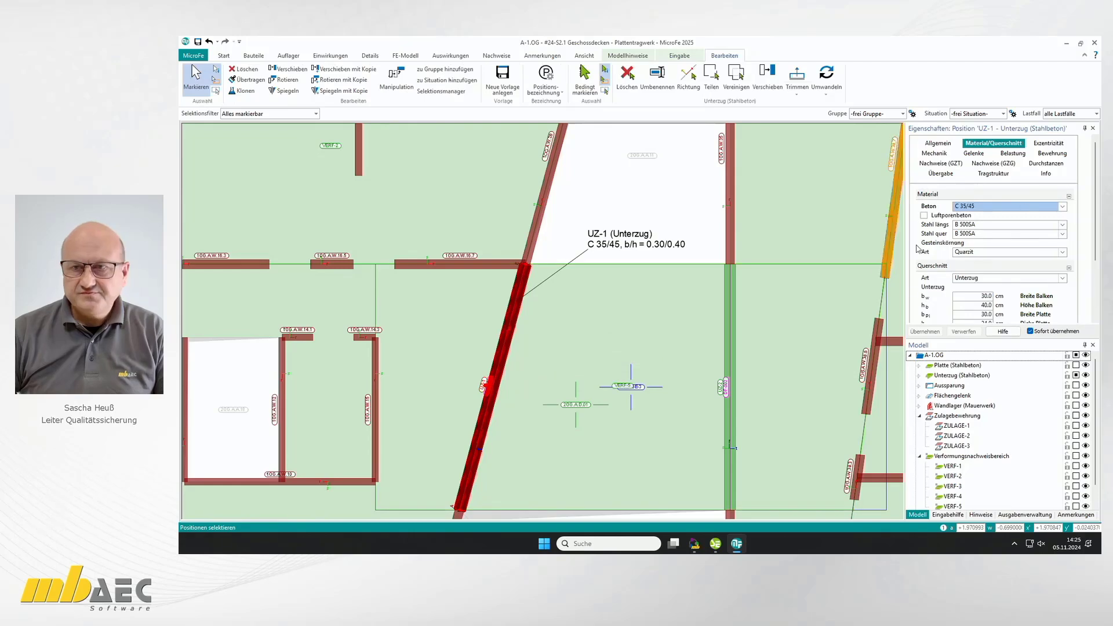
pyautogui.click(1046, 174)
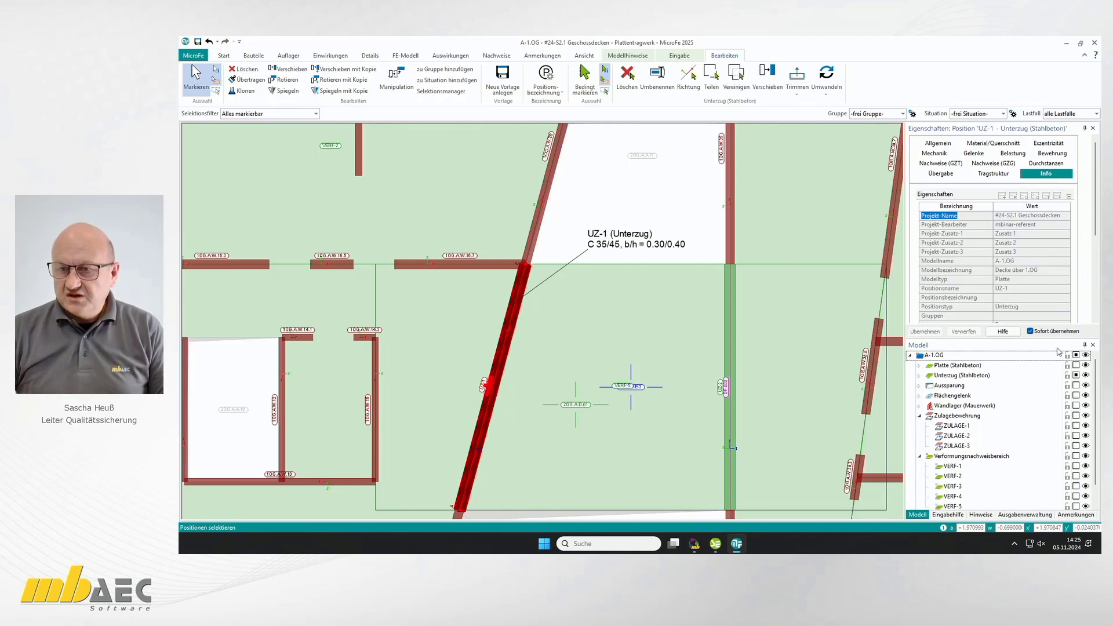
pyautogui.moveTo(1095, 212); pyautogui.dragTo(1095, 226)
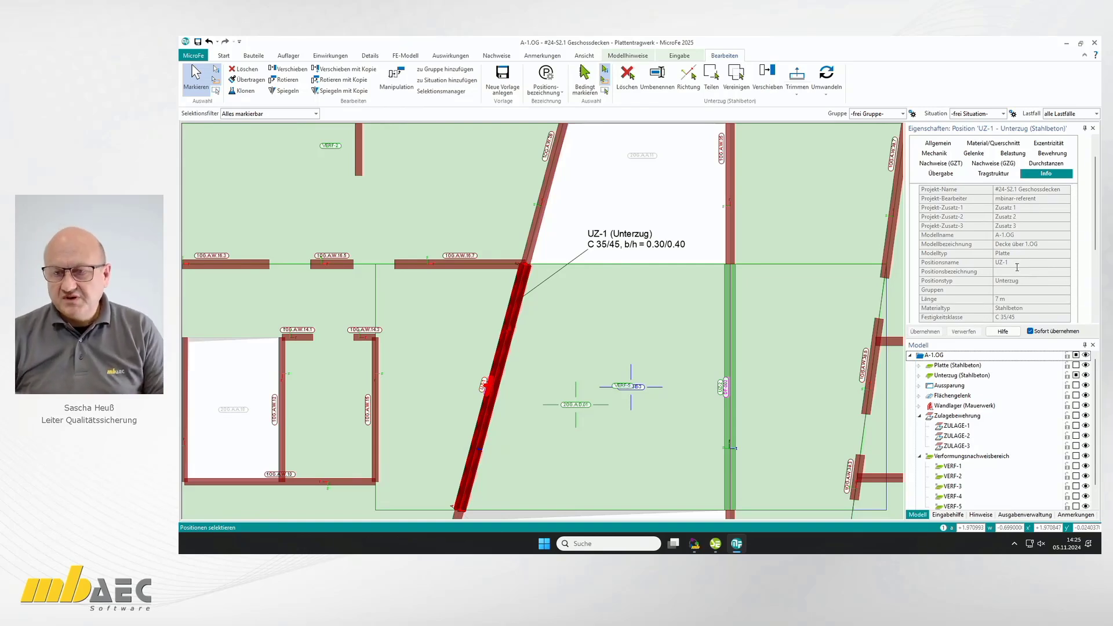
pyautogui.scroll(-2, 1016, 267)
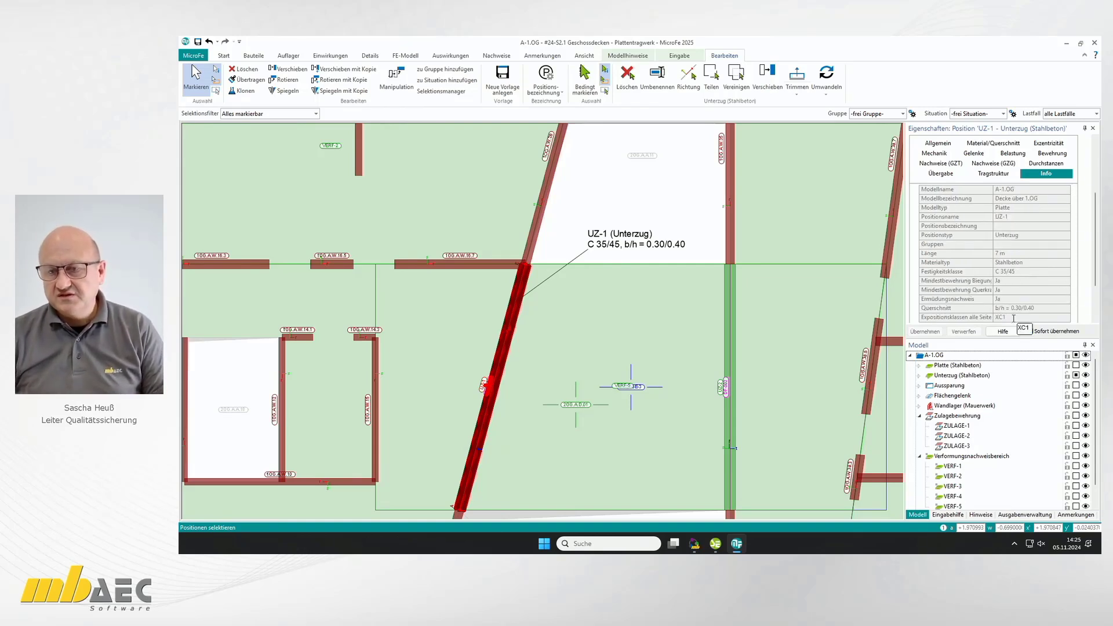
pyautogui.scroll(-2, 1007, 320)
pyautogui.scroll(2, 1012, 274)
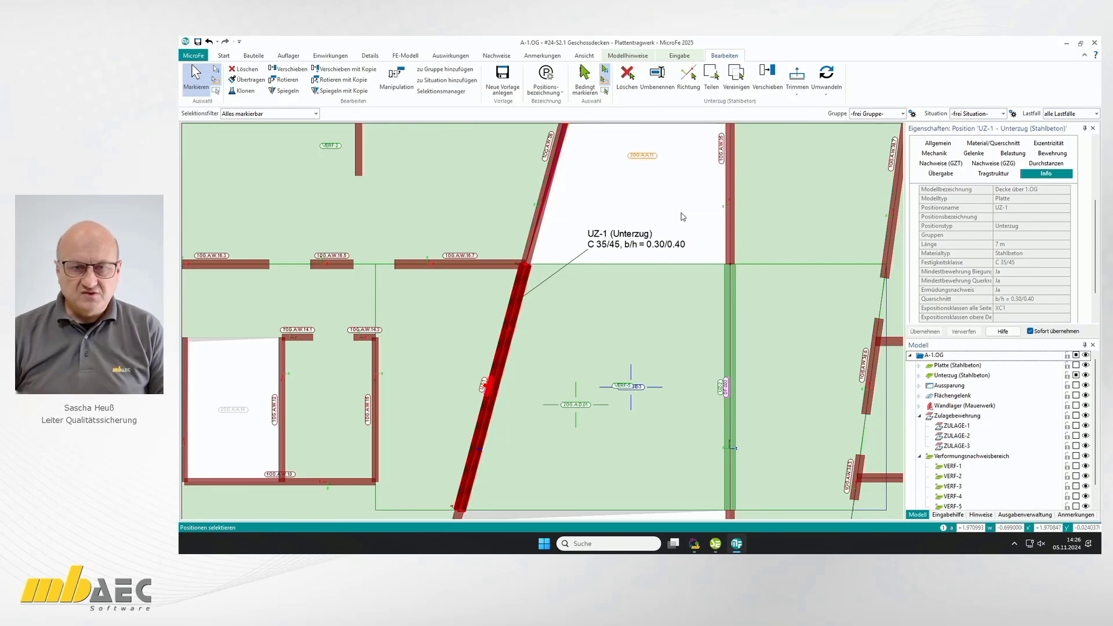
pyautogui.click(644, 213)
# - Place a Beschriftung from the "Modellname und Bezeichnung" template above the upper-left corner of the floor plan
pyautogui.scroll(-4, 646, 210)
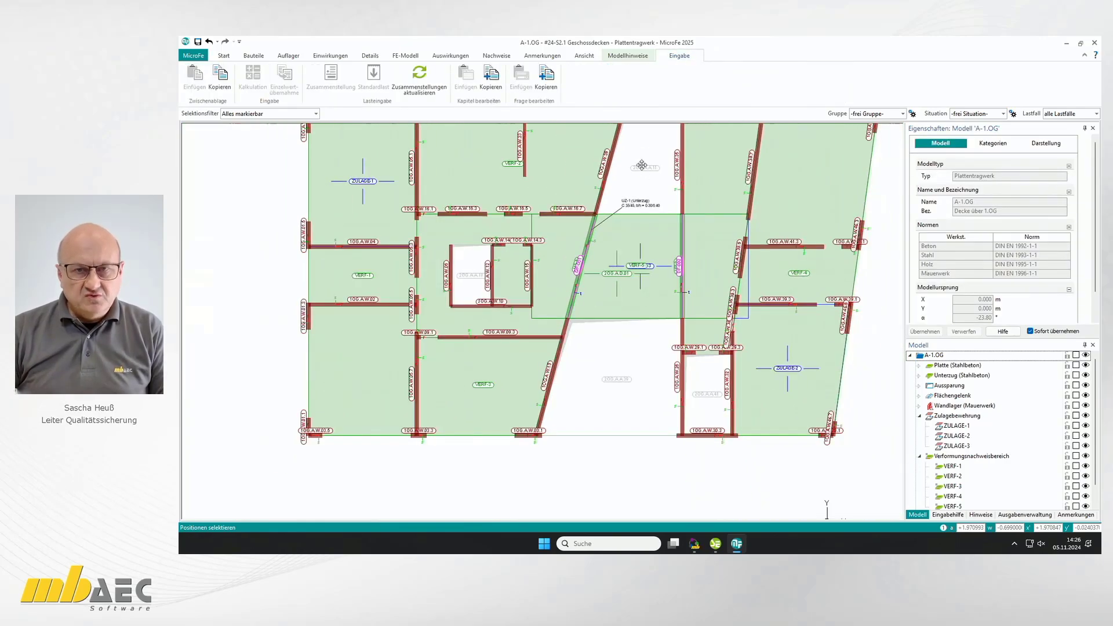
pyautogui.moveTo(639, 162); pyautogui.dragTo(656, 250, button='middle')
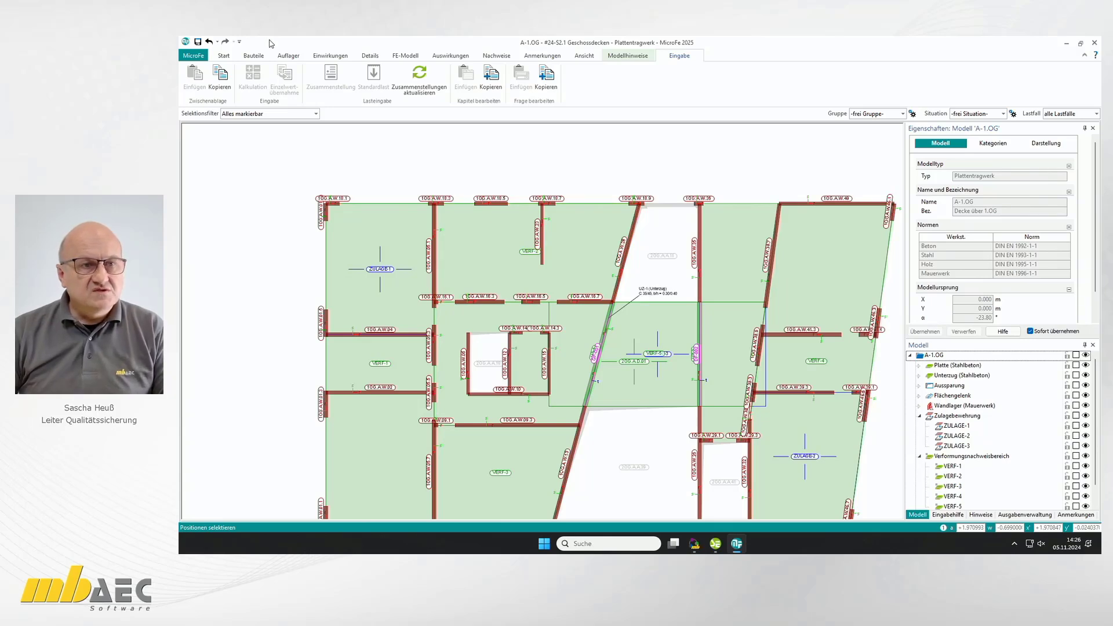
pyautogui.click(224, 56)
pyautogui.click(538, 81)
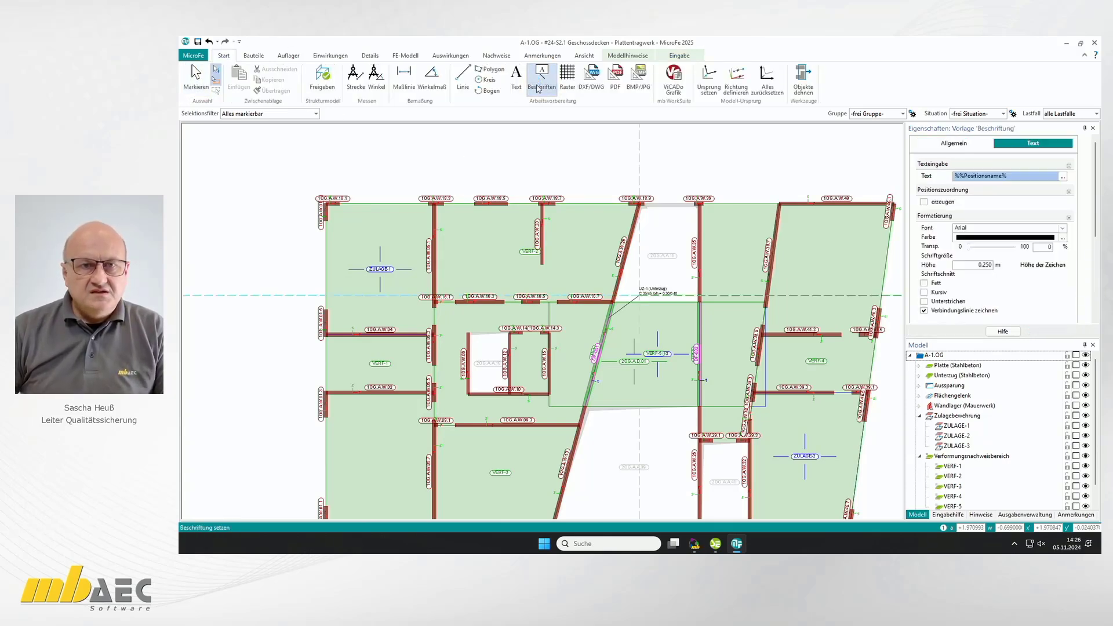
pyautogui.click(286, 114)
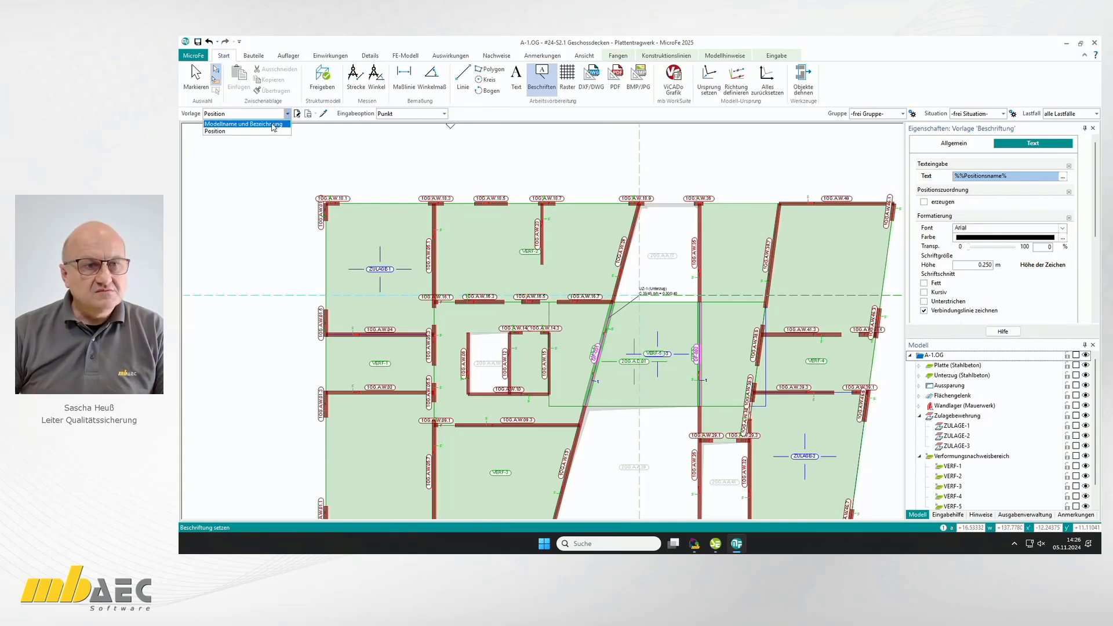
pyautogui.click(273, 124)
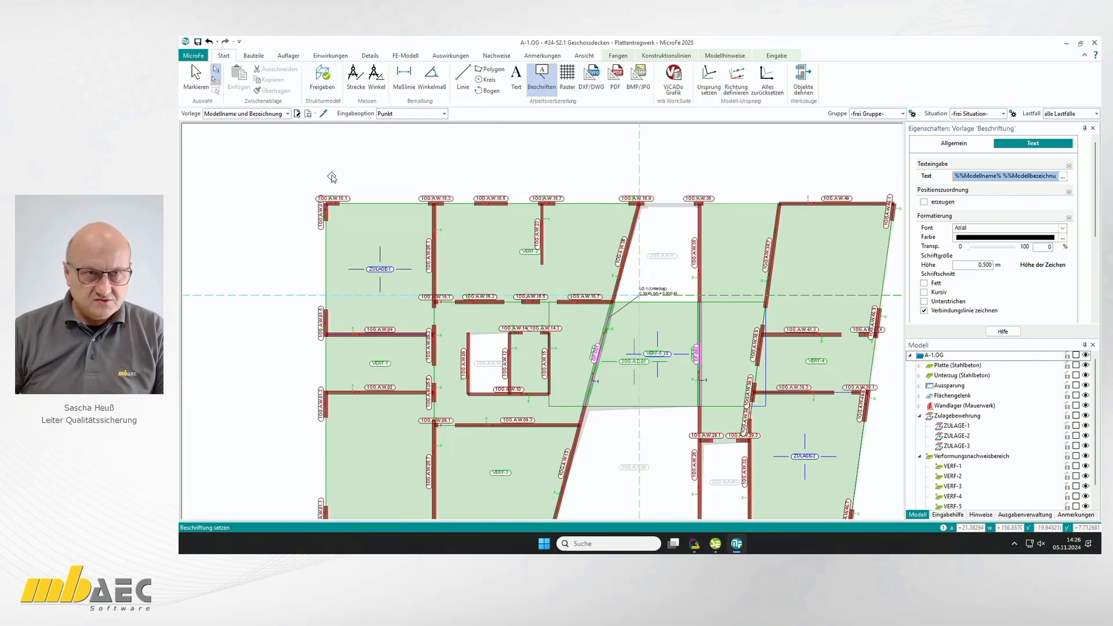
pyautogui.press('Tab')
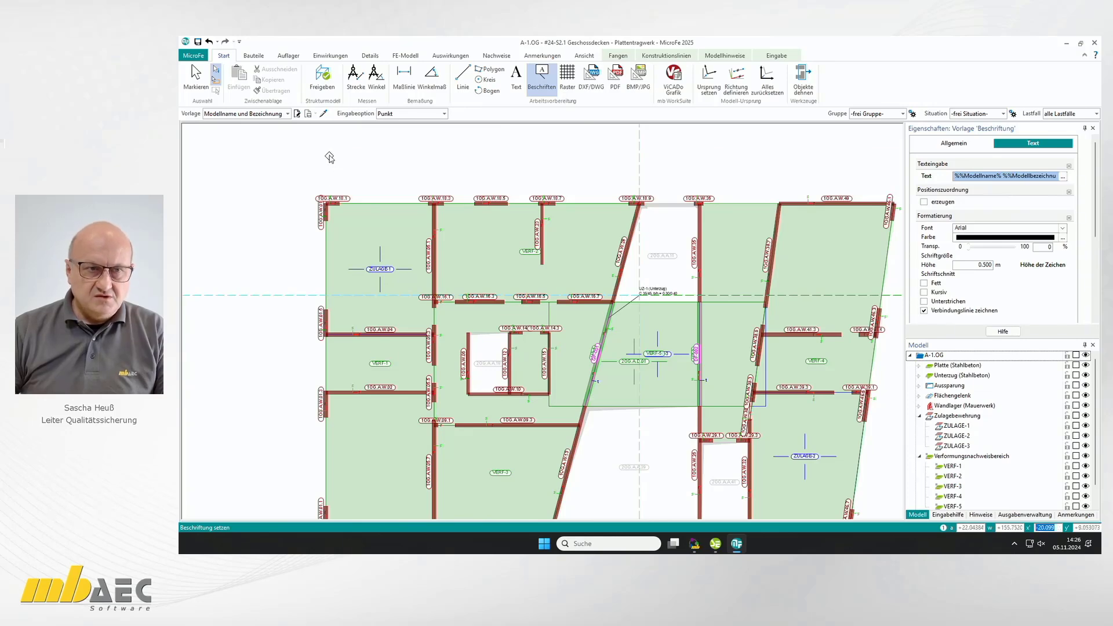
pyautogui.click(329, 155)
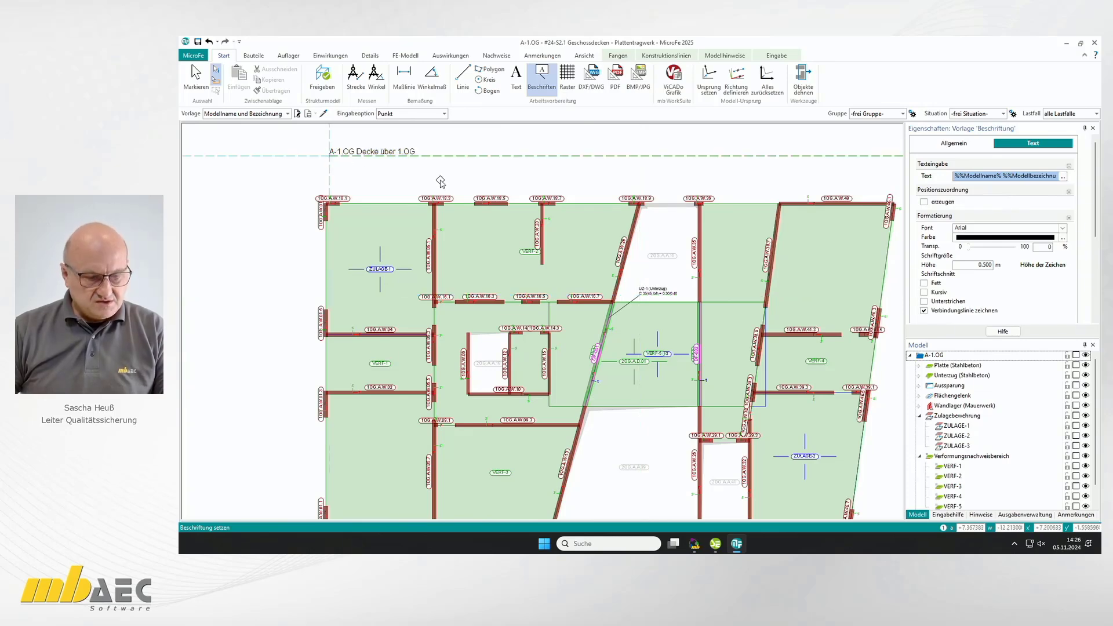
pyautogui.press('Escape')
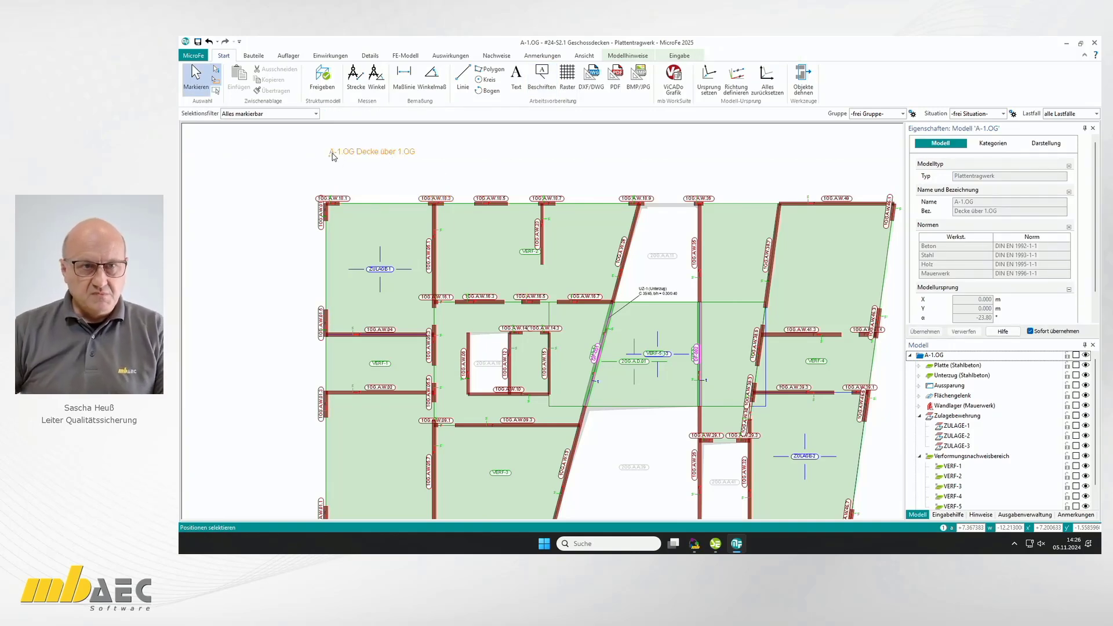
# - Add a comma after both the Modellname and the Modellbezeichnung variable in the model title label's text
pyautogui.click(380, 155)
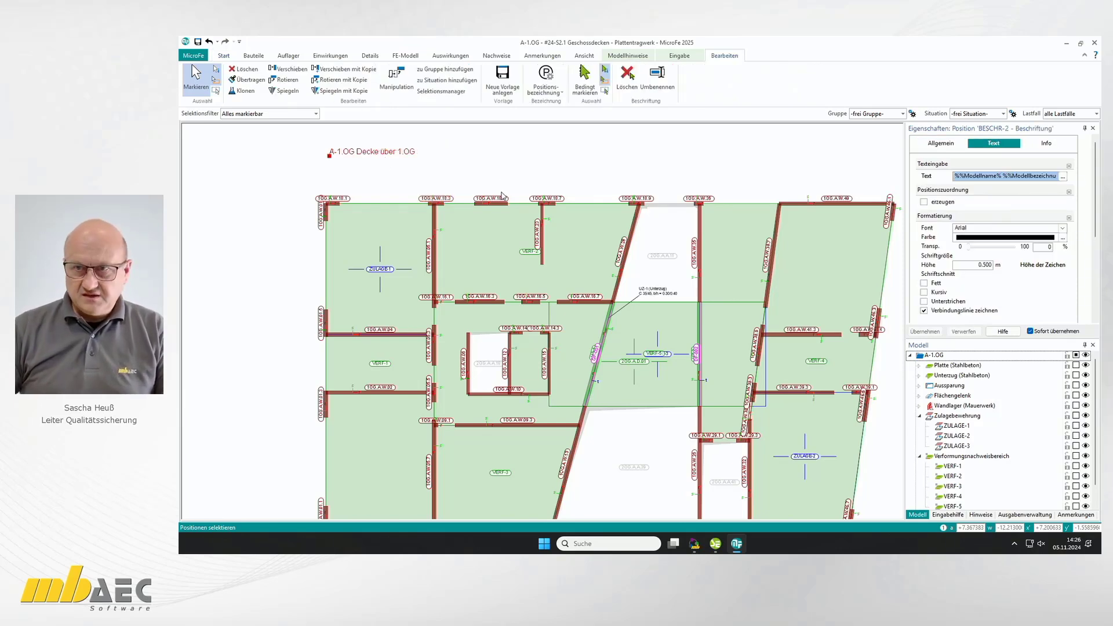
pyautogui.click(1062, 176)
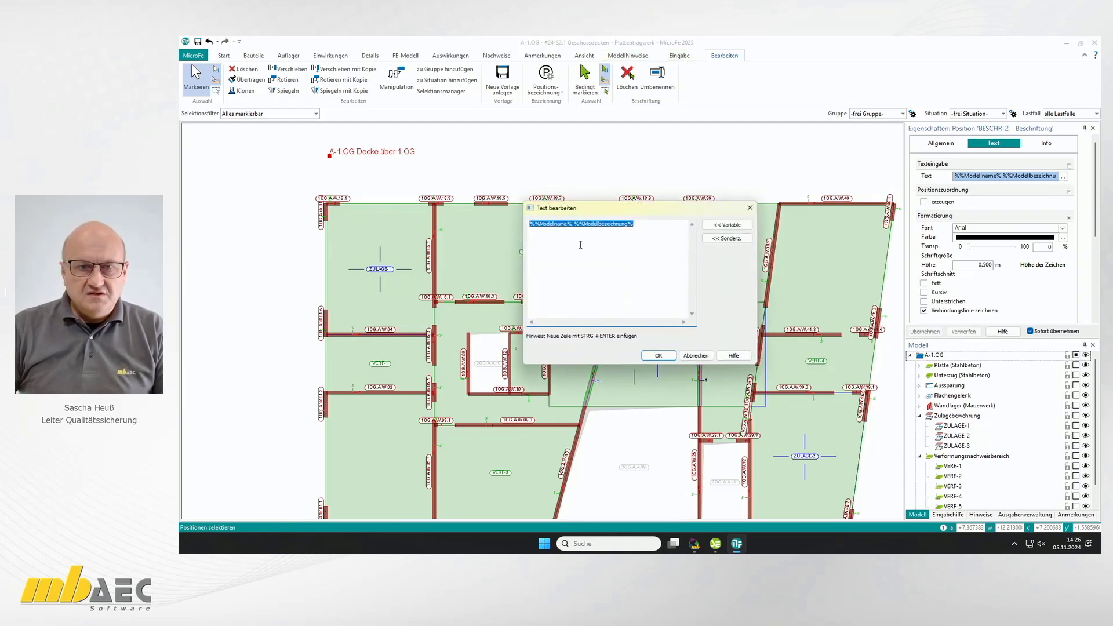
pyautogui.click(571, 221)
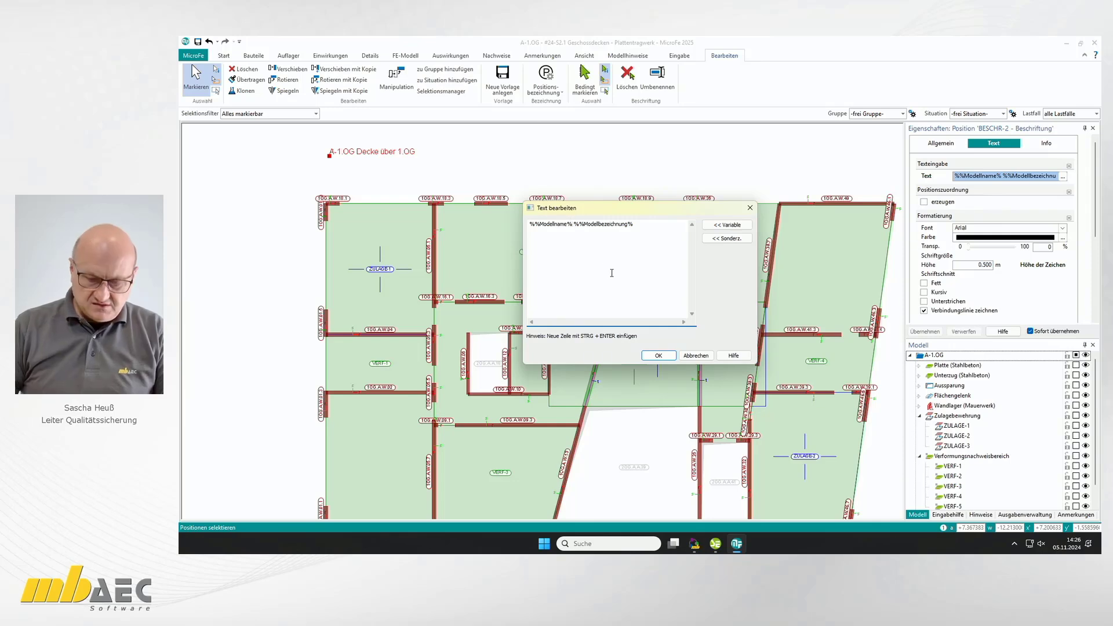
pyautogui.write(',')
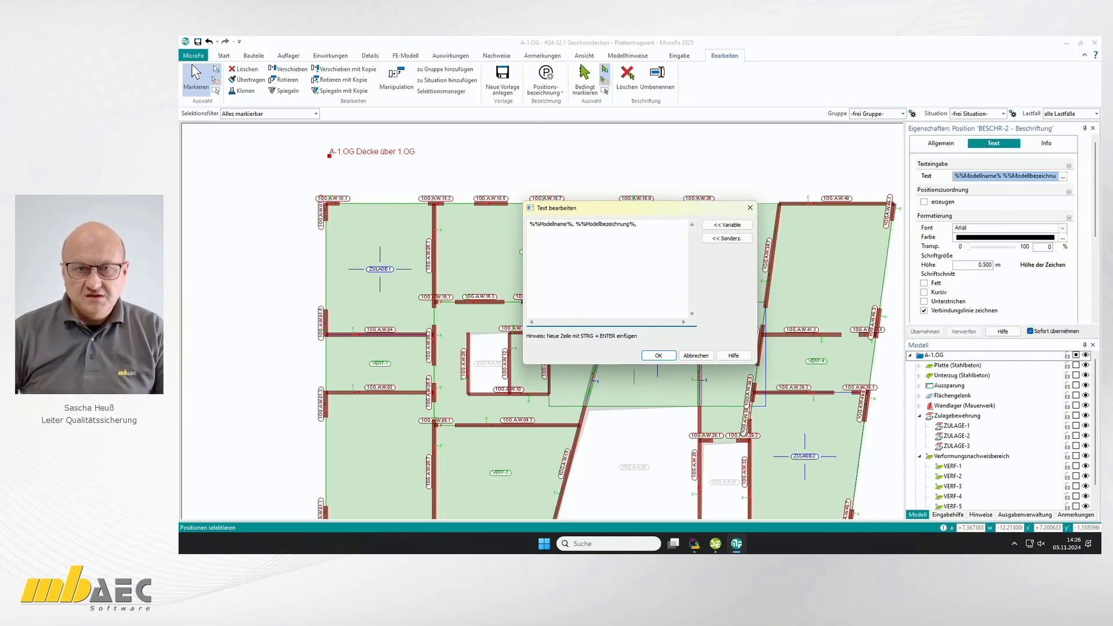
pyautogui.click(728, 225)
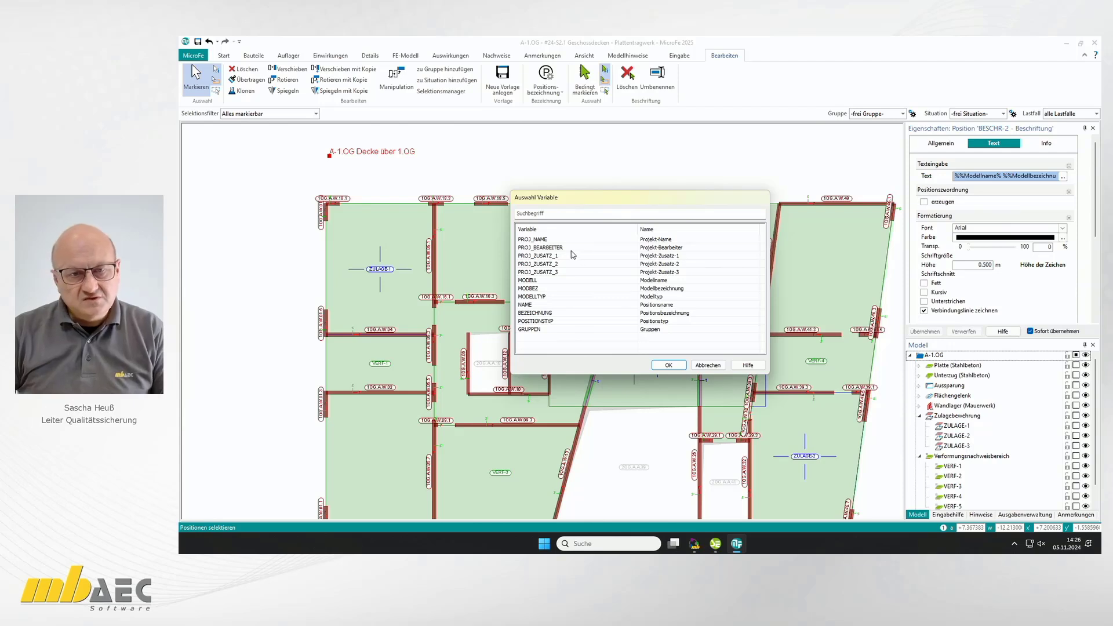
pyautogui.click(672, 365)
pyautogui.click(659, 356)
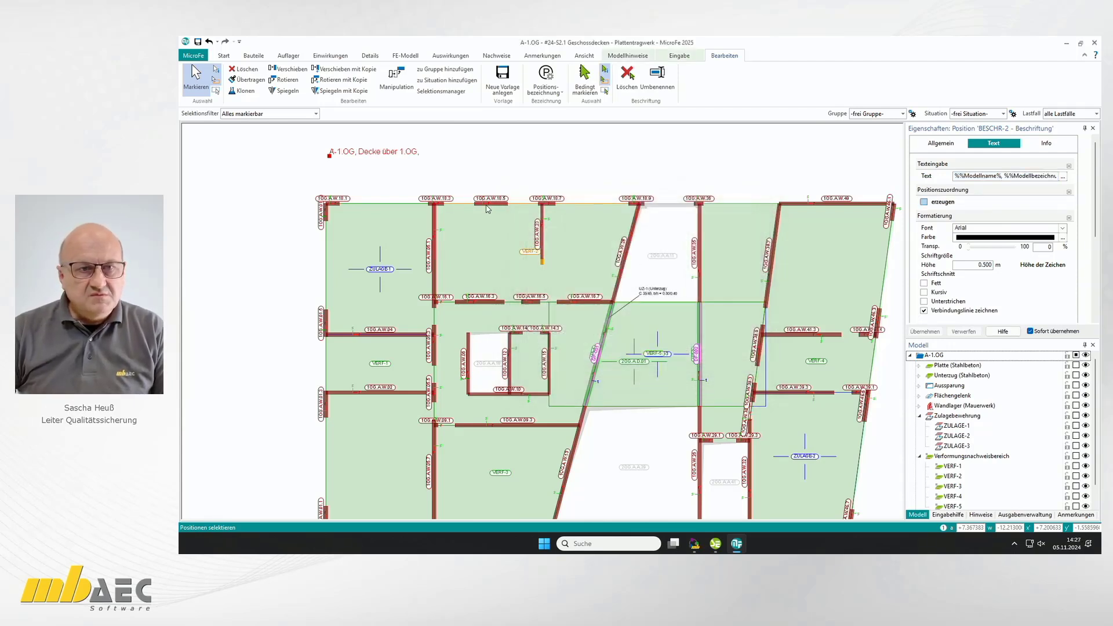
# - Enable the Positionszuordnung for the model title label and assign it to slab 2OG.A.D.01
pyautogui.click(924, 202)
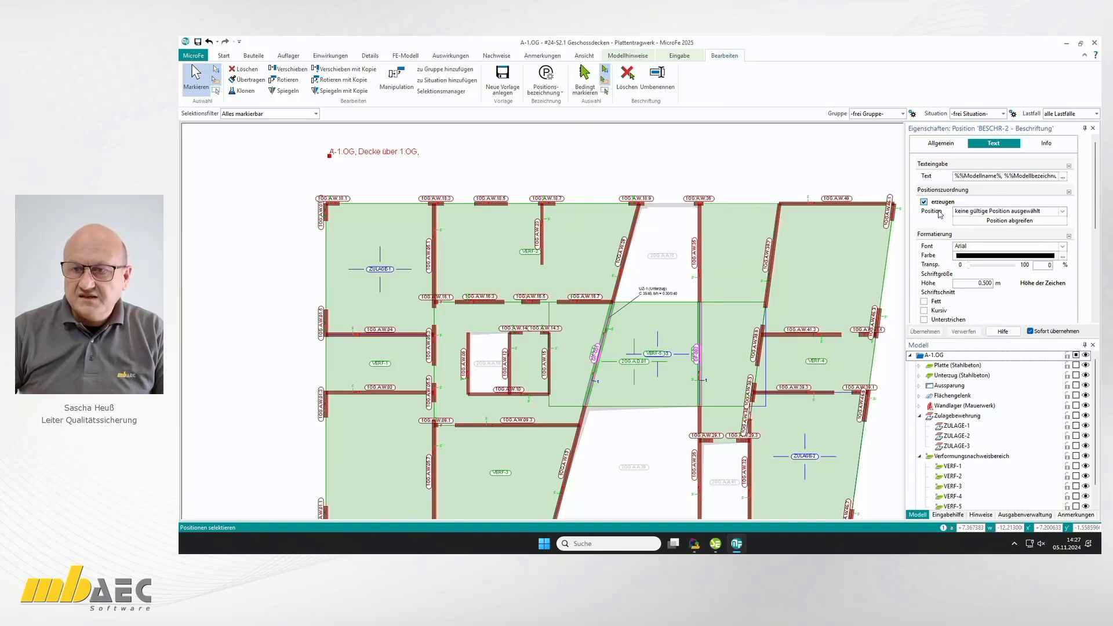
pyautogui.click(995, 224)
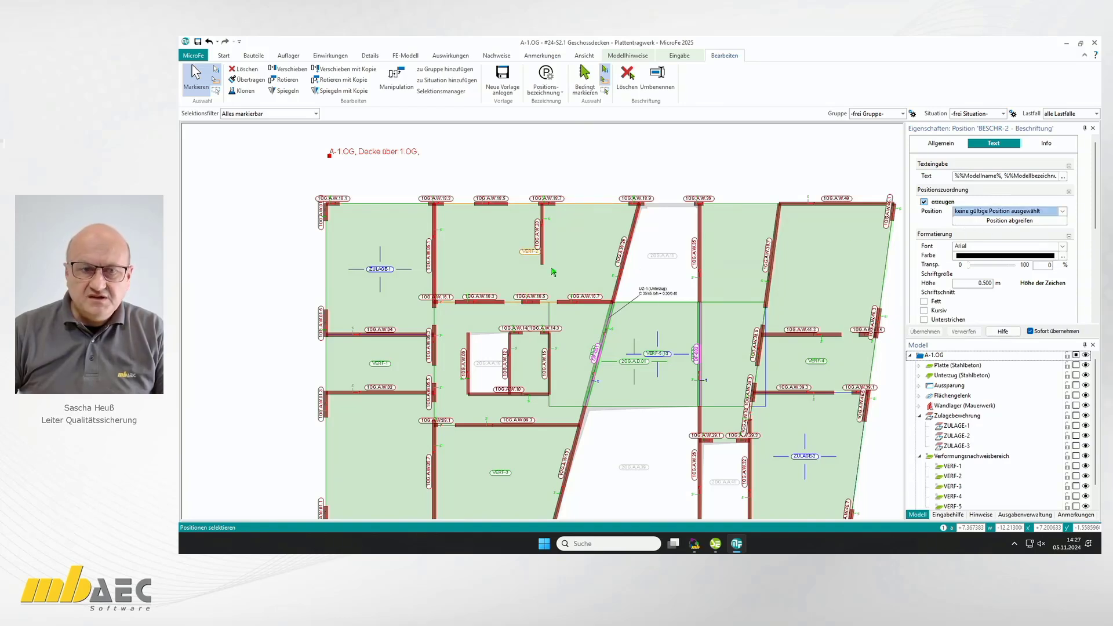
pyautogui.click(514, 265)
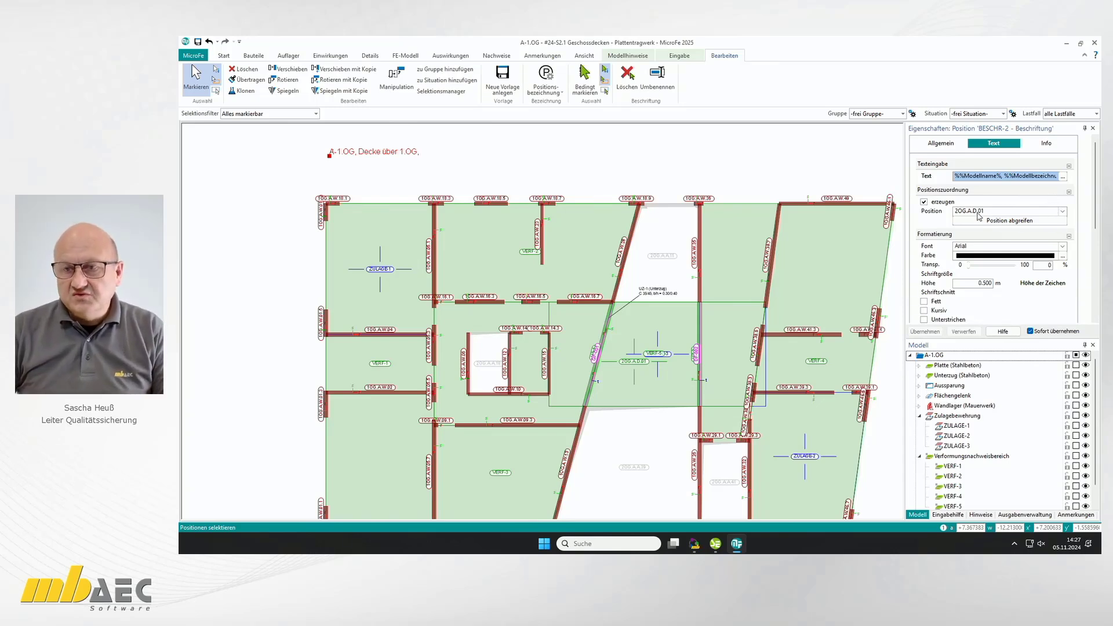
# - Append the Festigkeitsklasse variable to the model title label's text
pyautogui.click(1062, 177)
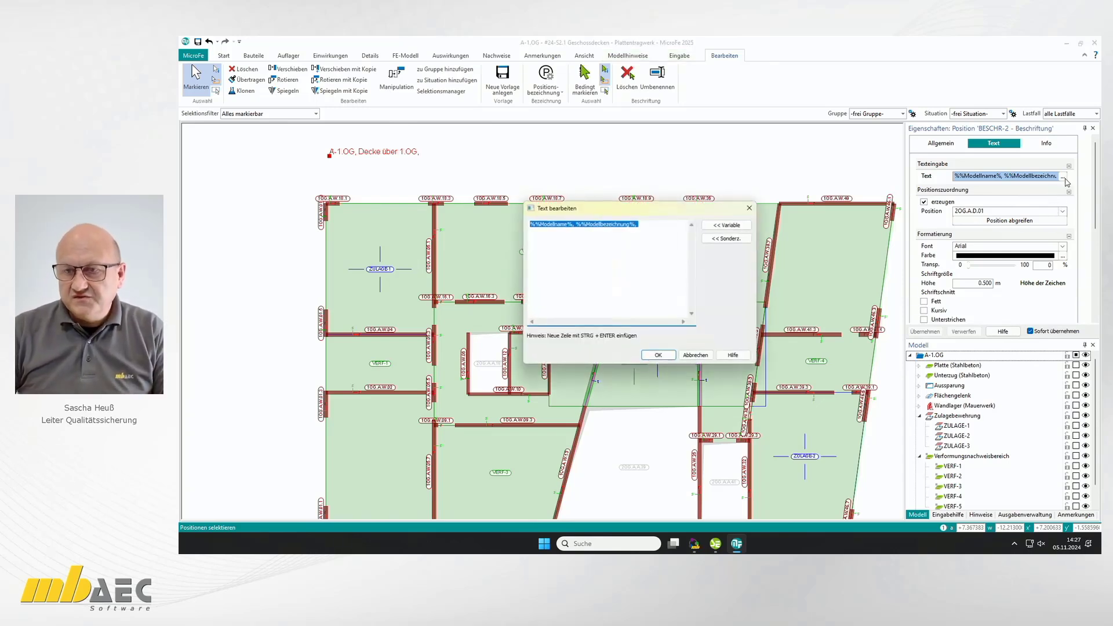
pyautogui.click(656, 226)
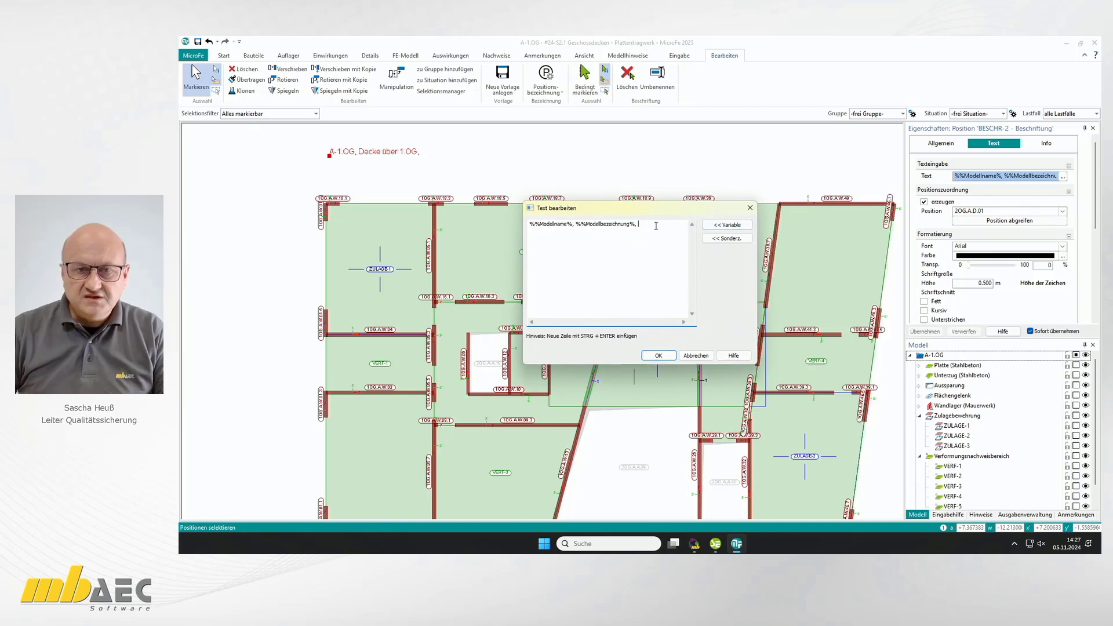
pyautogui.click(728, 226)
pyautogui.click(577, 218)
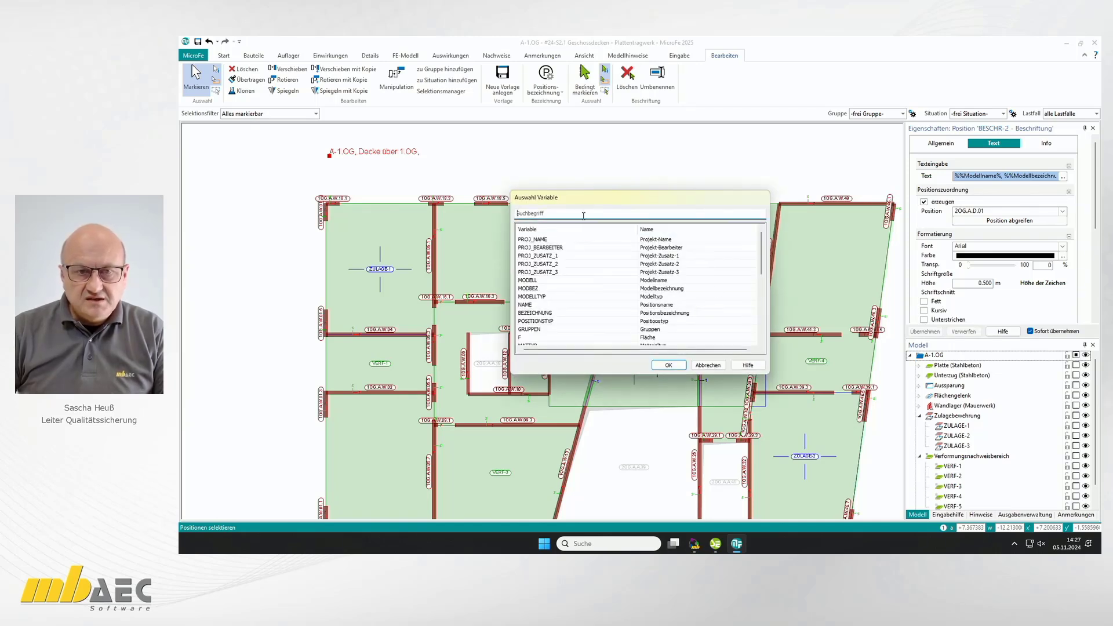
pyautogui.write('fes')
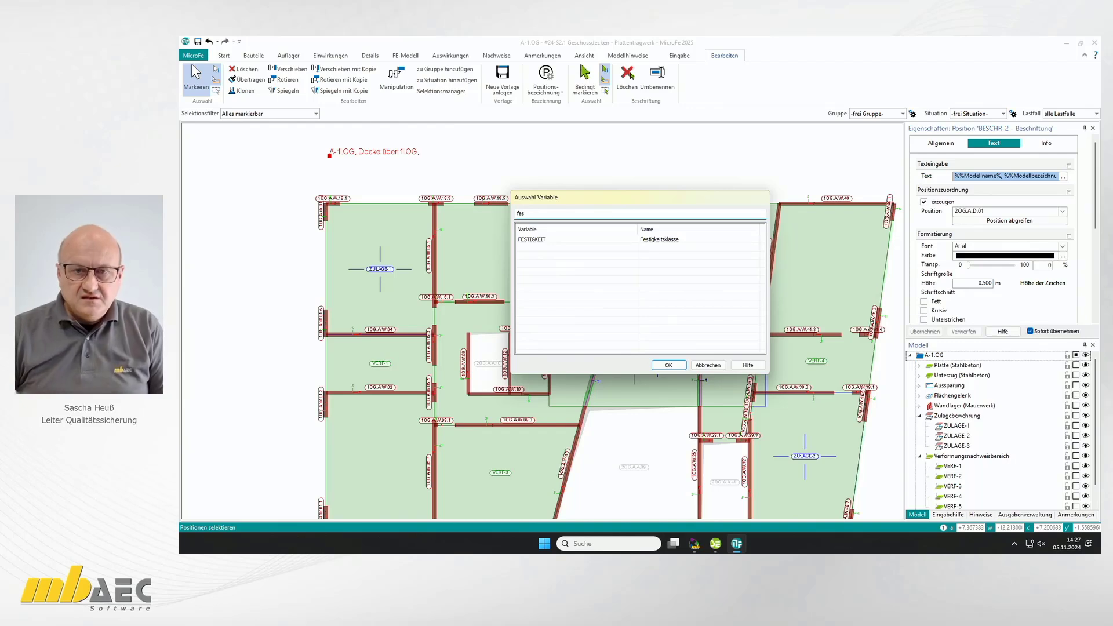
pyautogui.click(550, 240)
pyautogui.click(668, 365)
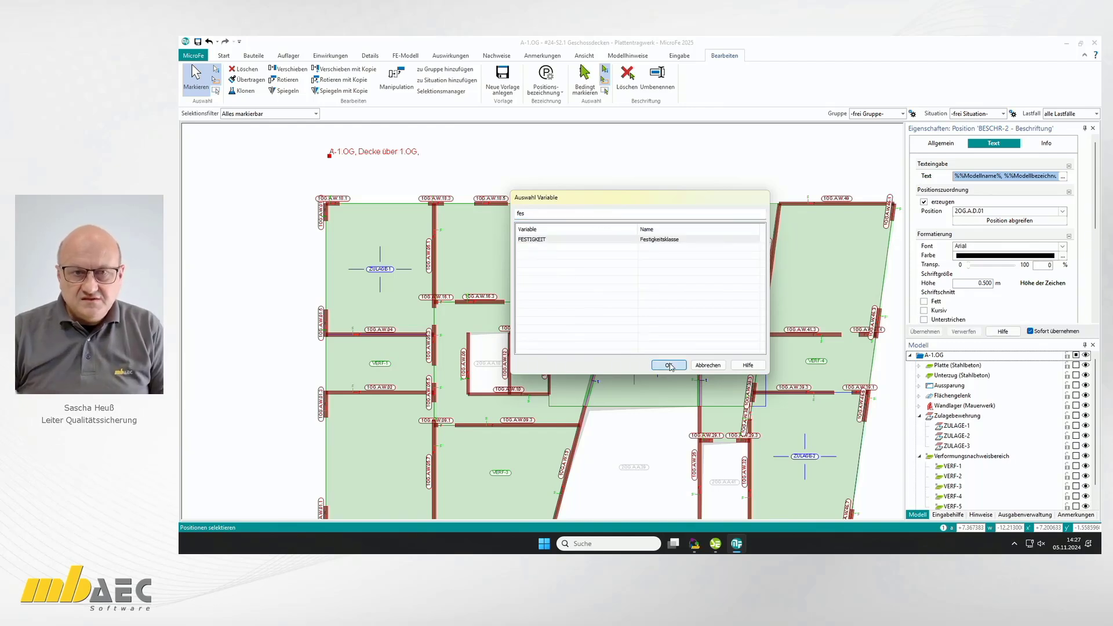
# - Add a comma after the Festigkeitsklasse variable and append the Querschnitt variable to the model title label's text
pyautogui.click(686, 226)
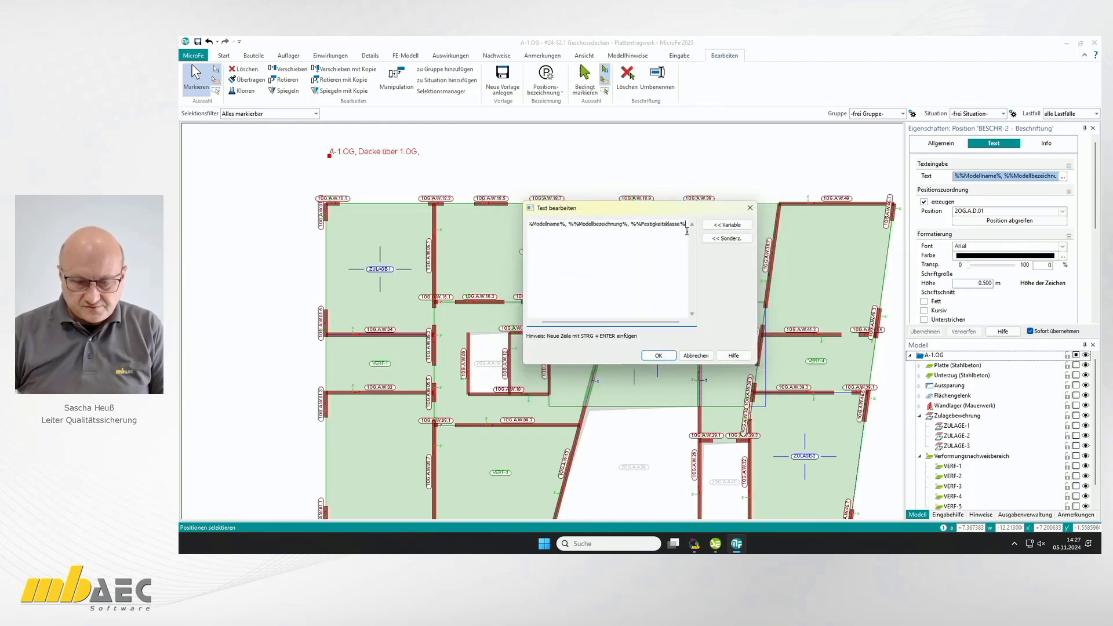
pyautogui.write(',')
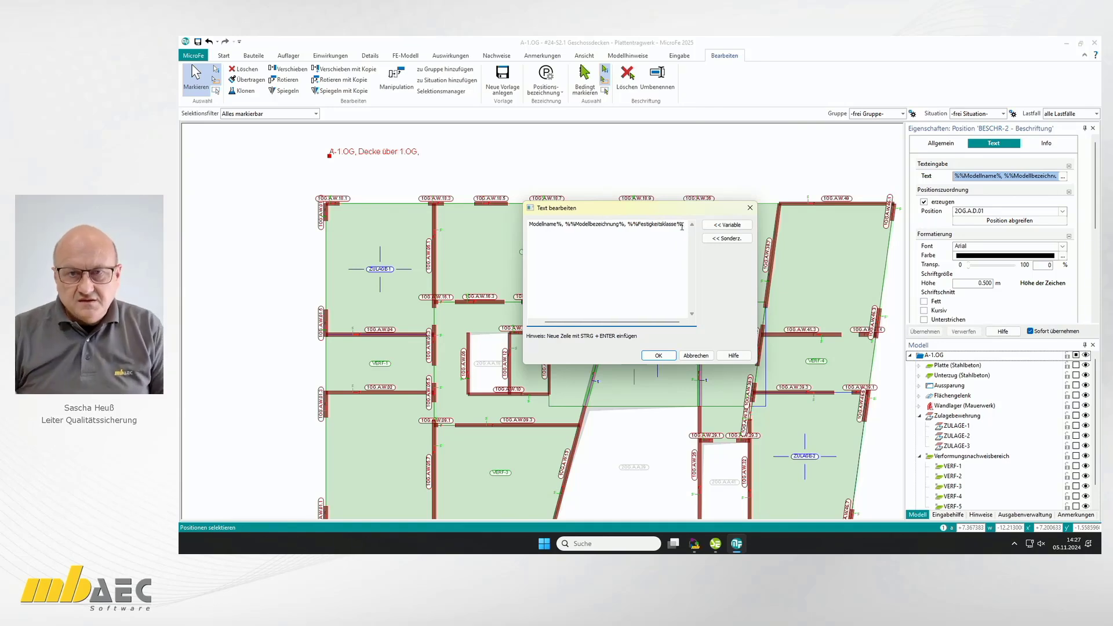
pyautogui.click(727, 225)
pyautogui.click(556, 213)
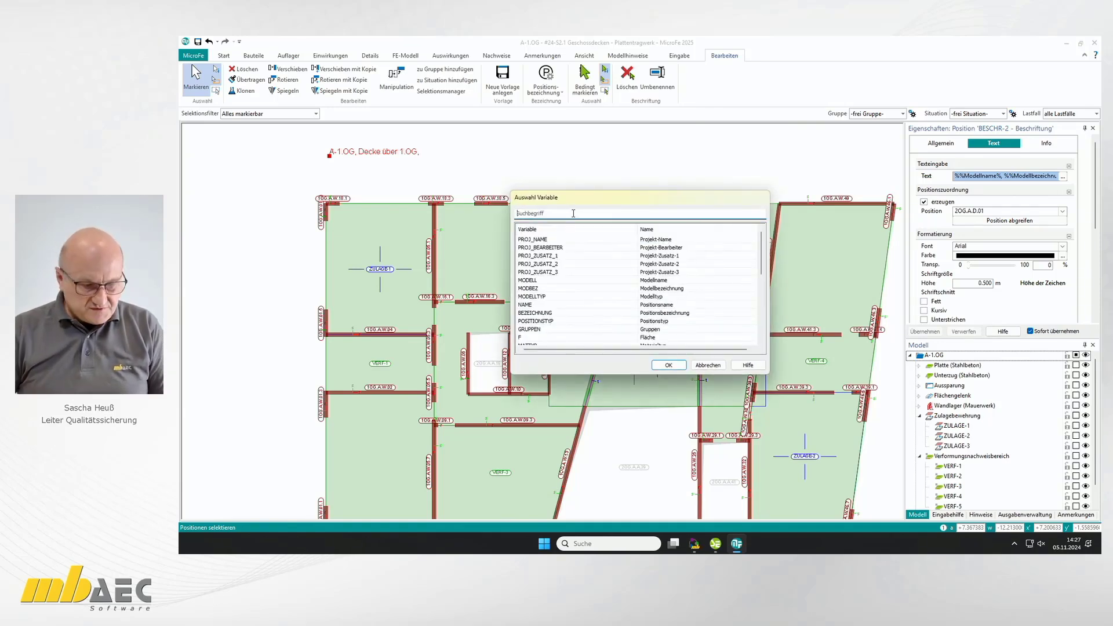
pyautogui.write('quer')
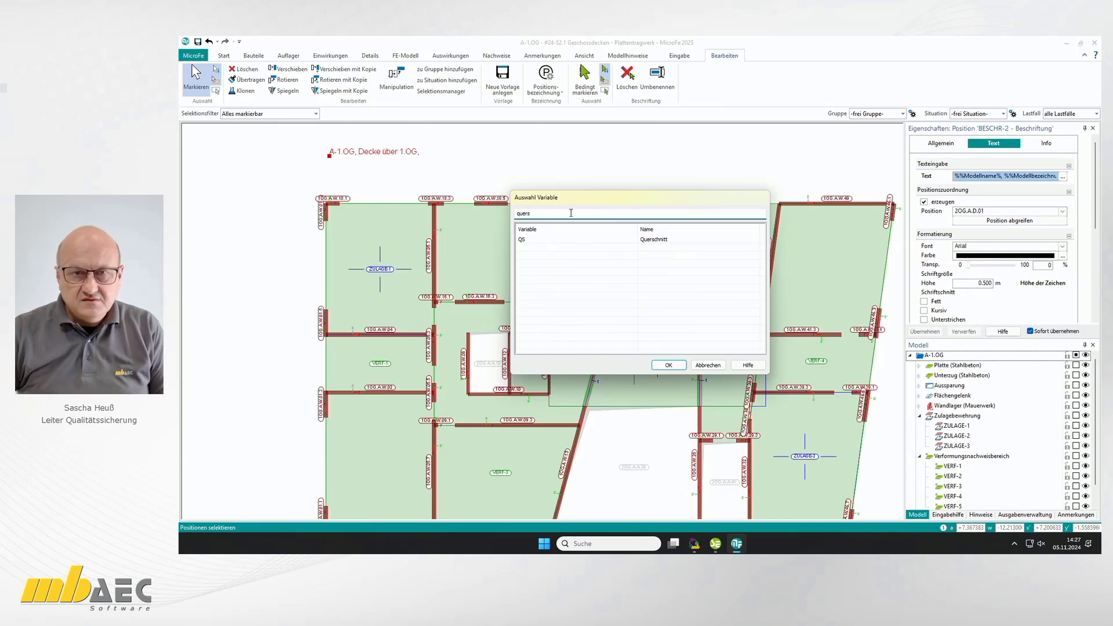
pyautogui.write('s')
pyautogui.click(525, 242)
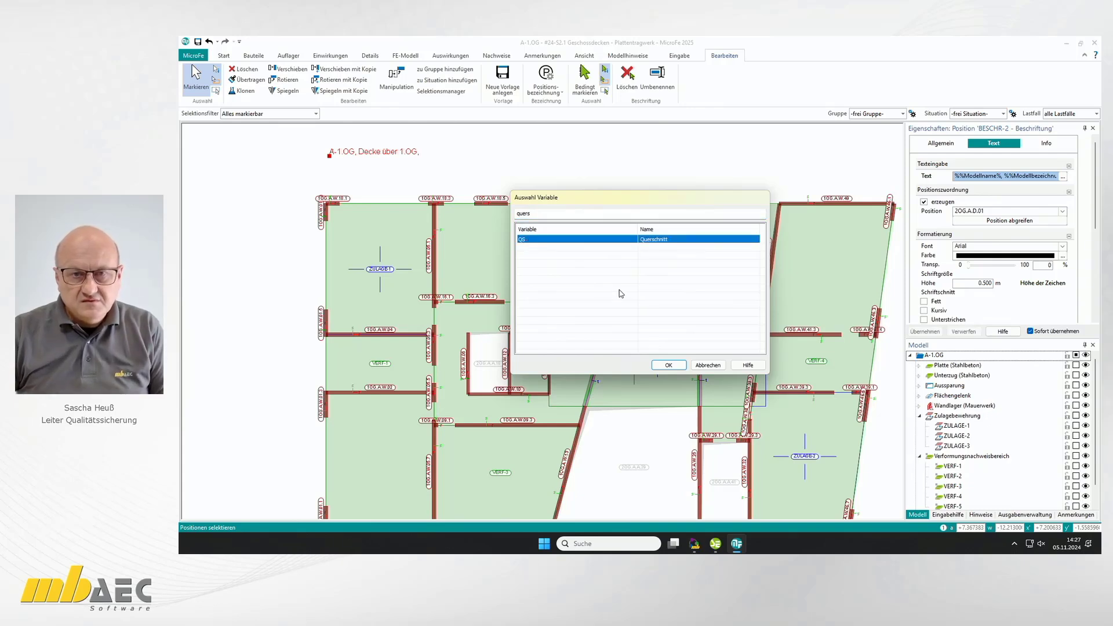
pyautogui.click(672, 366)
# - Add a comma and append the "Expositionsklassen alle Seitenflächen" variable to the model title label's text, and apply the edited text
pyautogui.click(686, 226)
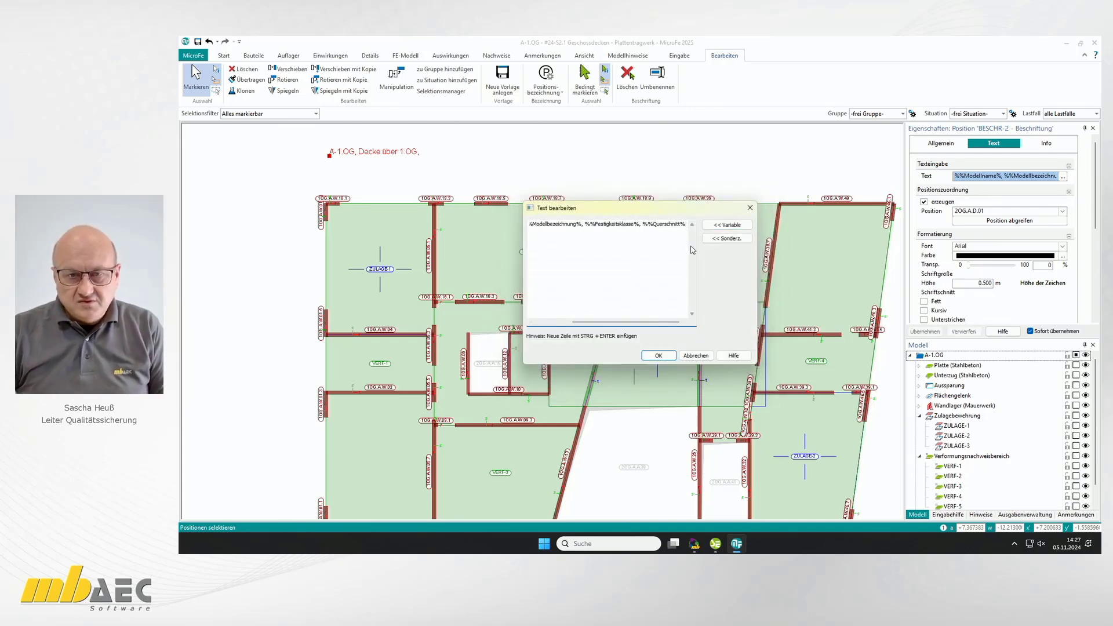
pyautogui.write(',')
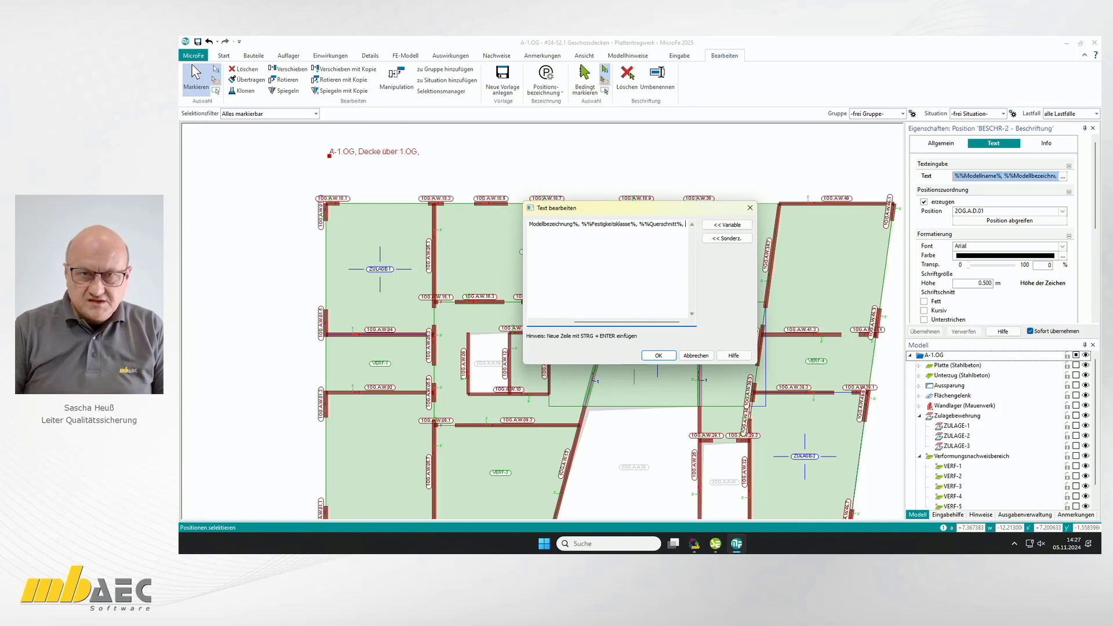
pyautogui.click(731, 231)
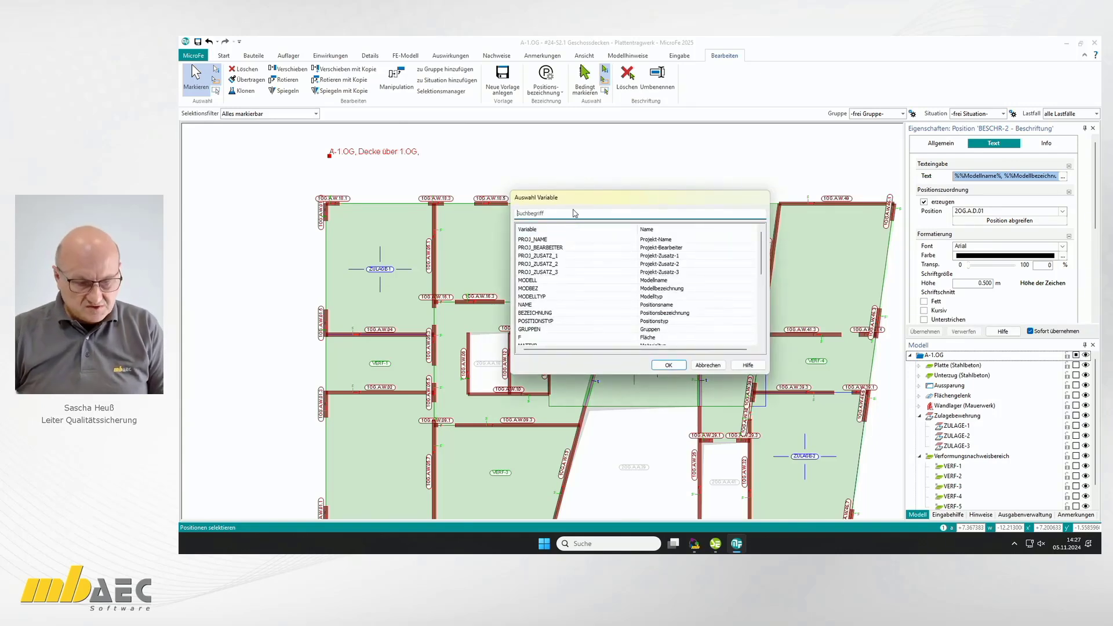
pyautogui.write('expo')
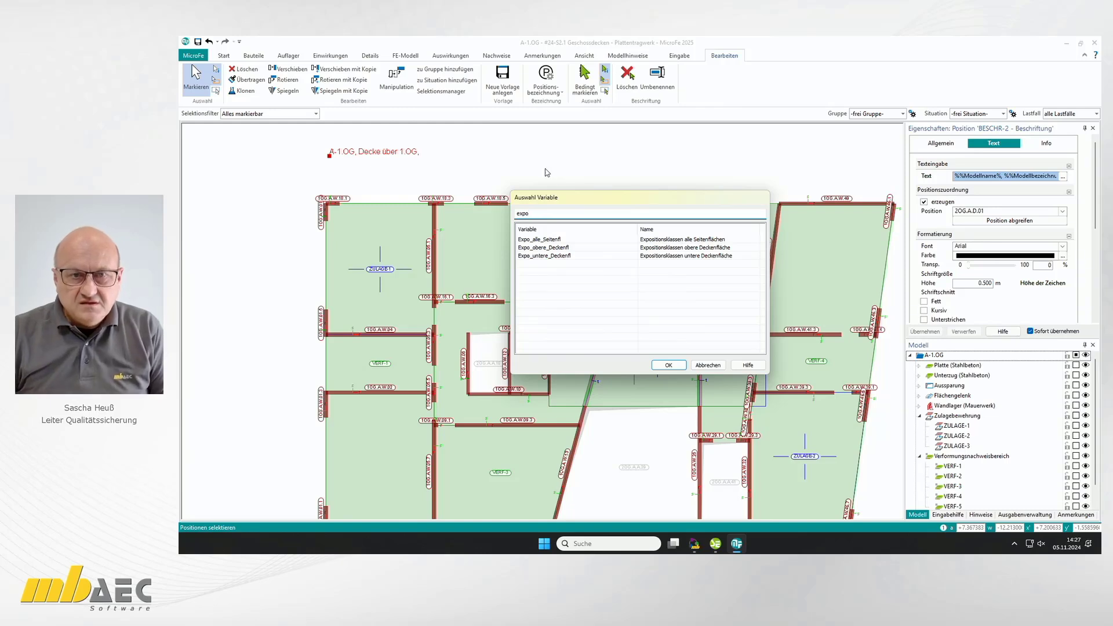
pyautogui.click(547, 240)
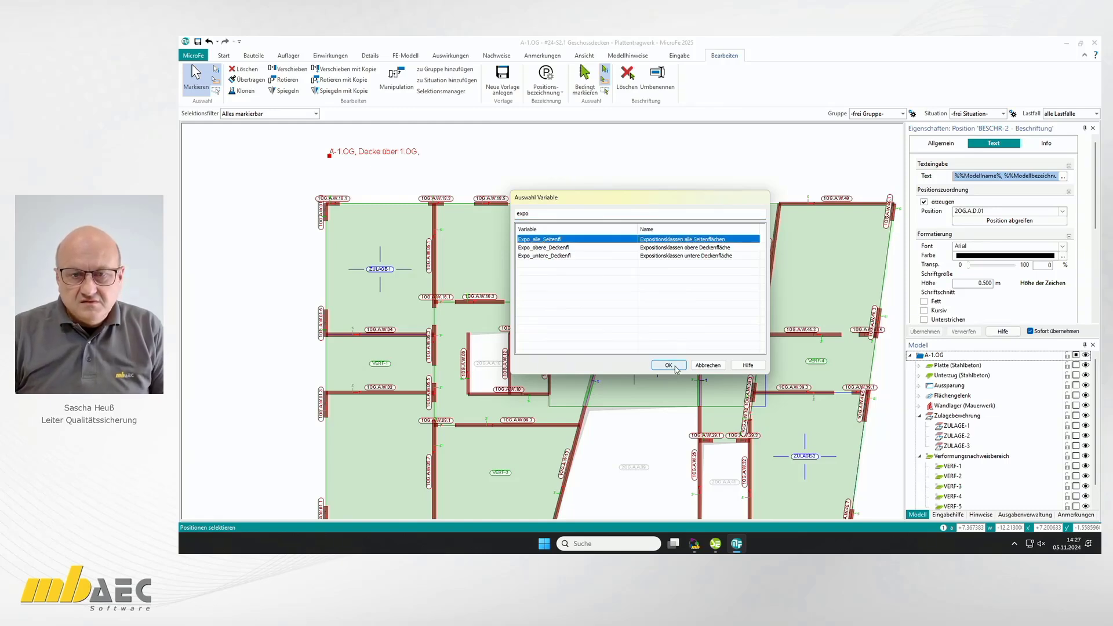
pyautogui.click(672, 365)
pyautogui.click(658, 355)
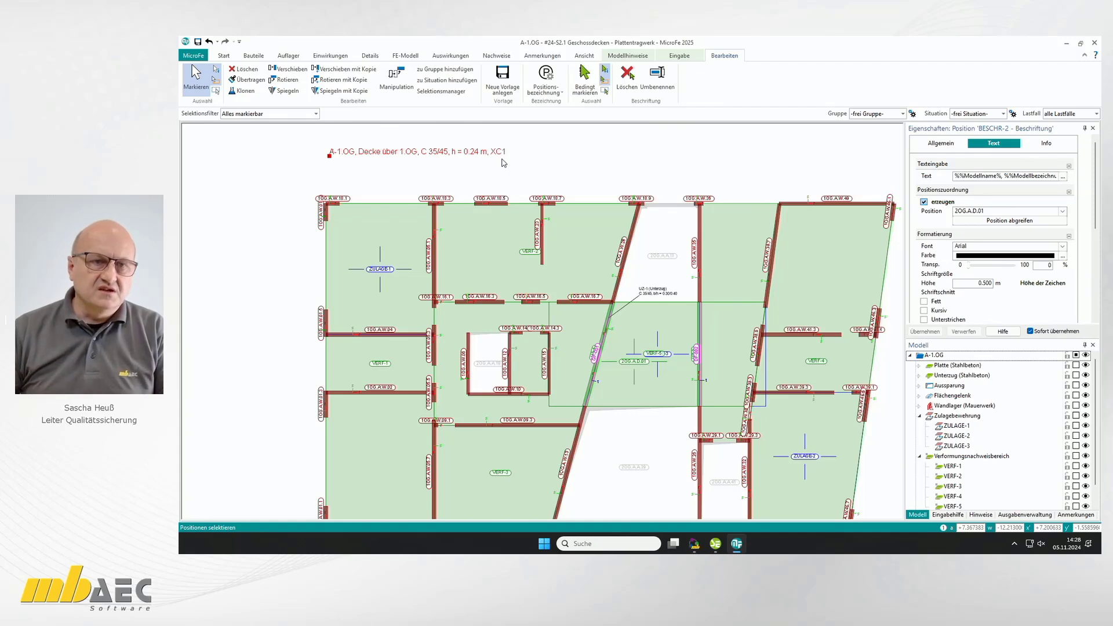
# - Place a moved copy of the model title label directly below the original, above the floor plan
pyautogui.click(574, 177)
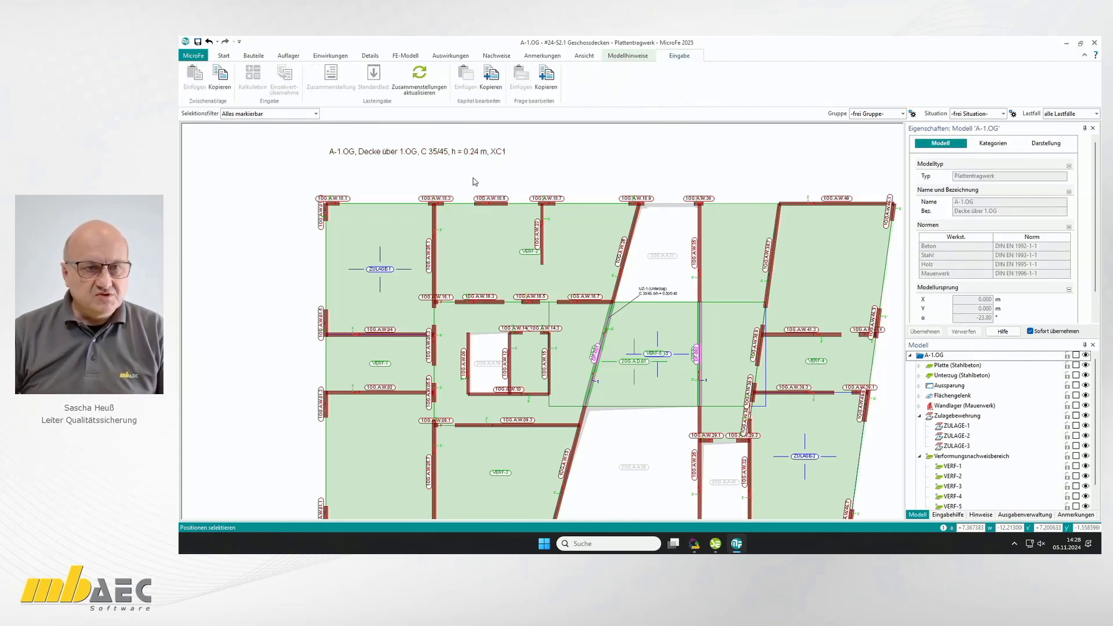
pyautogui.click(393, 154)
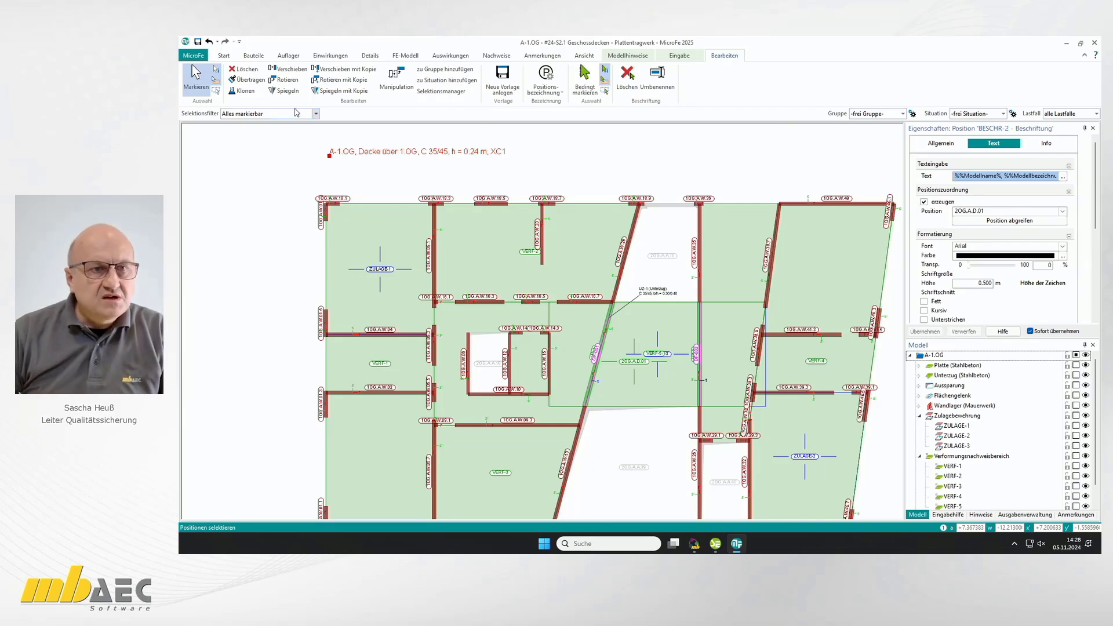
pyautogui.click(343, 69)
pyautogui.click(329, 155)
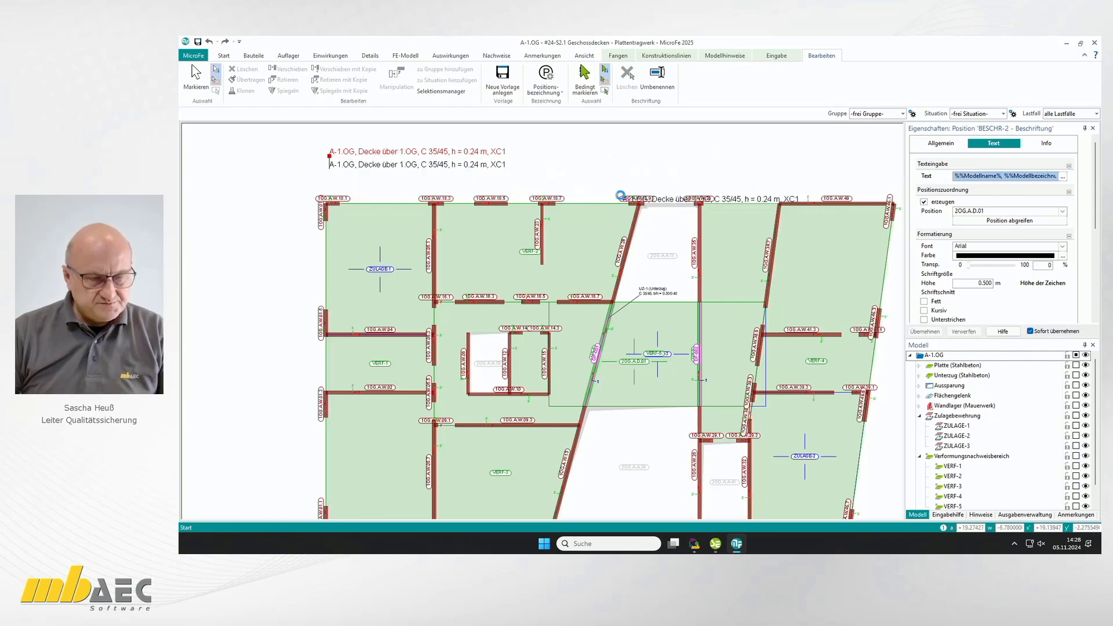
pyautogui.click(447, 171)
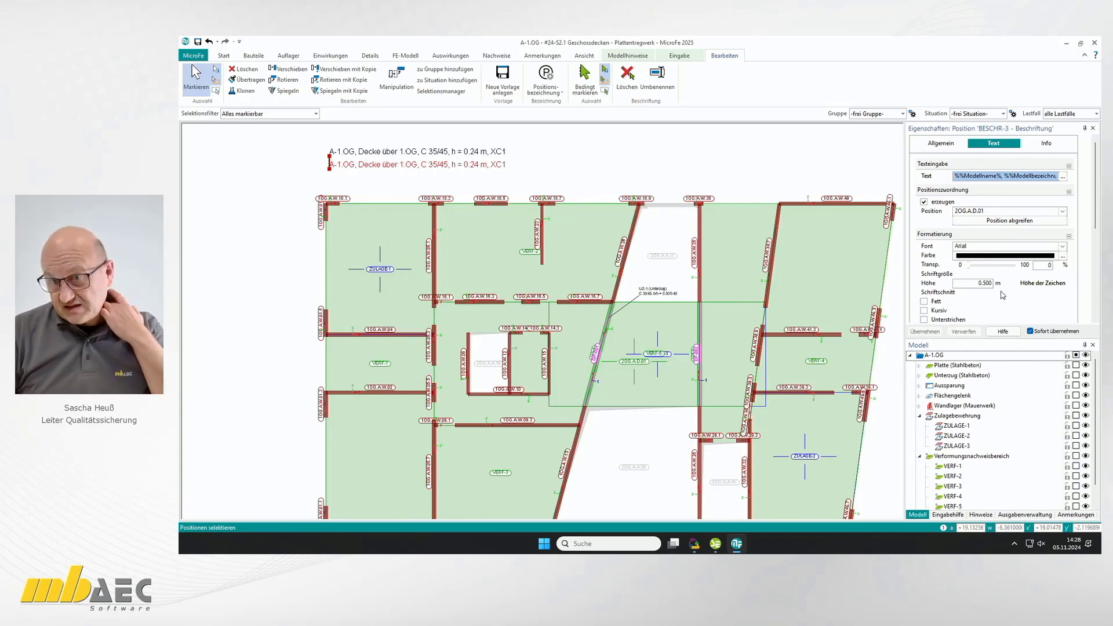
# - Disable "Verbindungslinie zeichnen" for the copied model title label
pyautogui.scroll(-2, 998, 293)
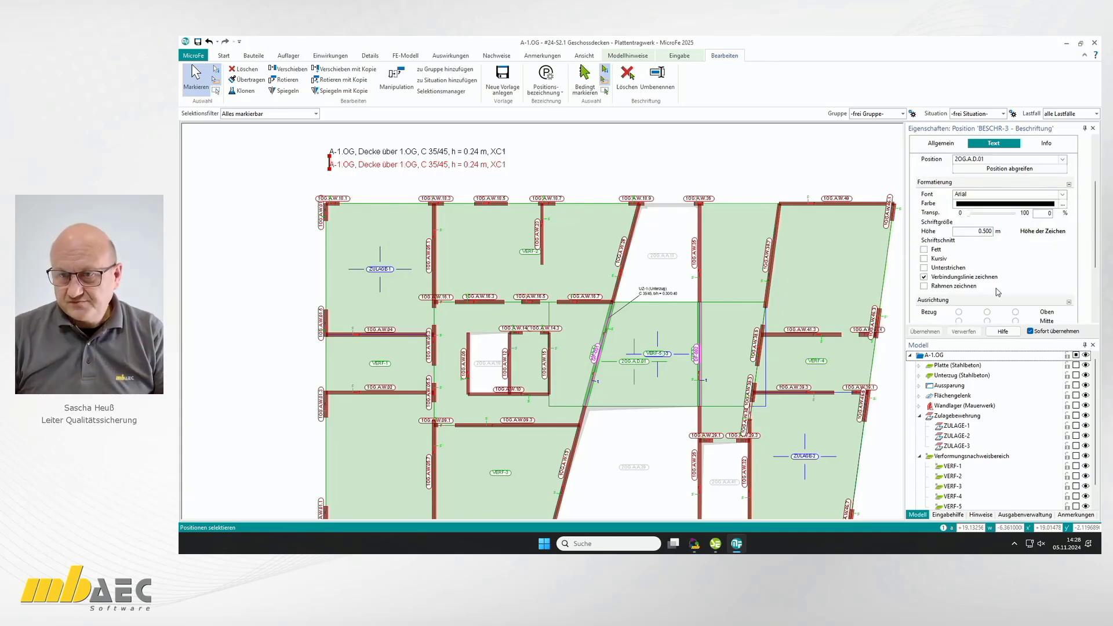
pyautogui.click(923, 276)
# - Set the copied label's Bezug to Oben/Links and move the label up closely beneath the original title
pyautogui.scroll(-2, 972, 285)
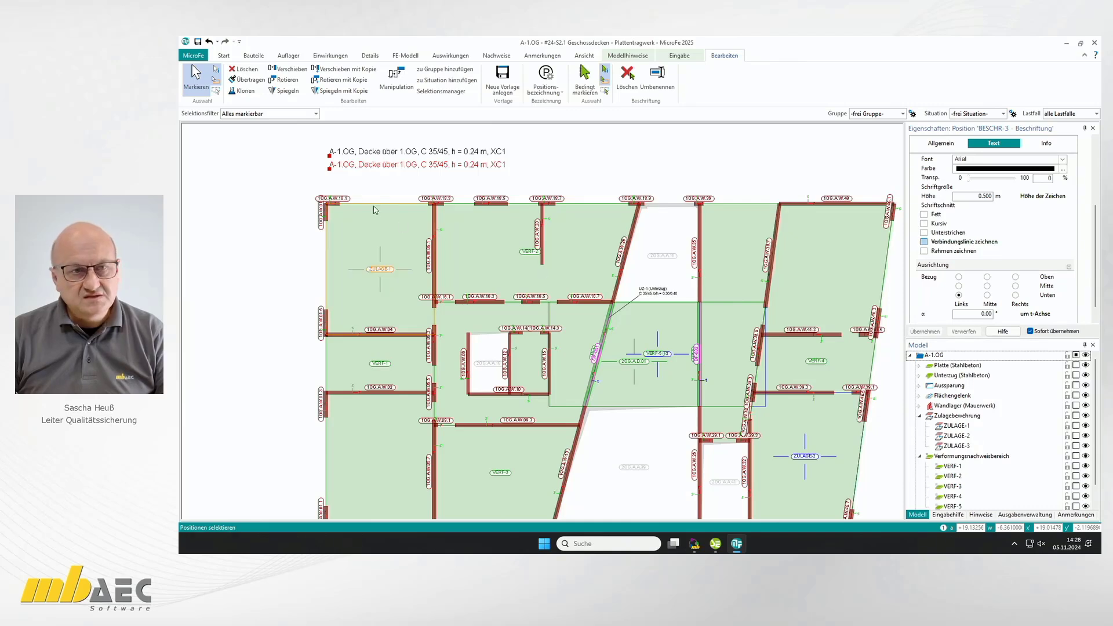
pyautogui.click(958, 276)
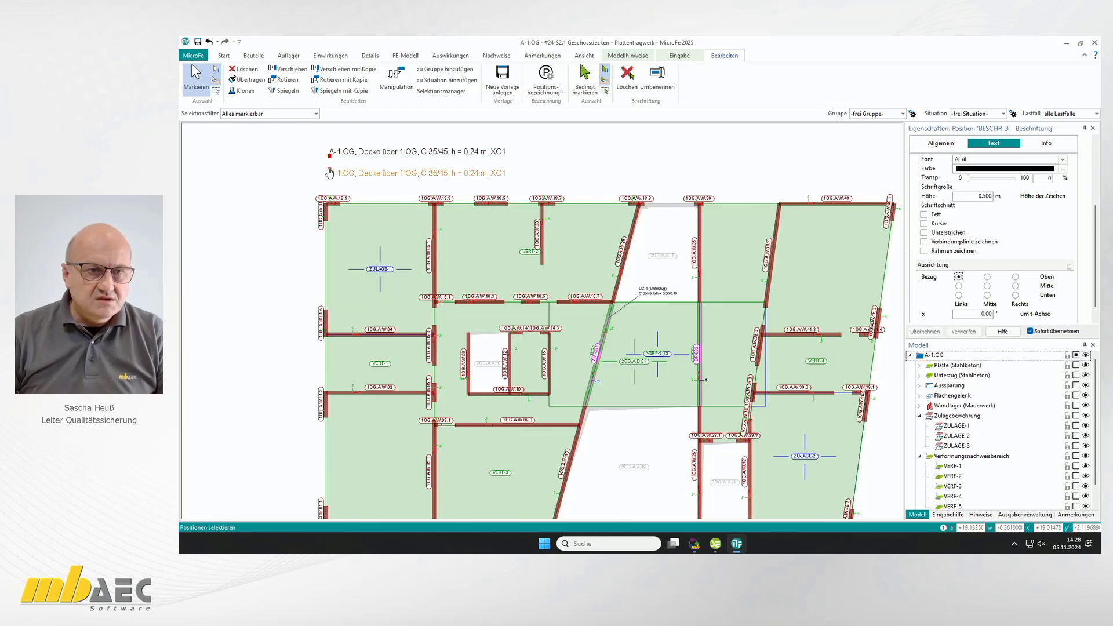
pyautogui.moveTo(329, 171); pyautogui.dragTo(328, 162)
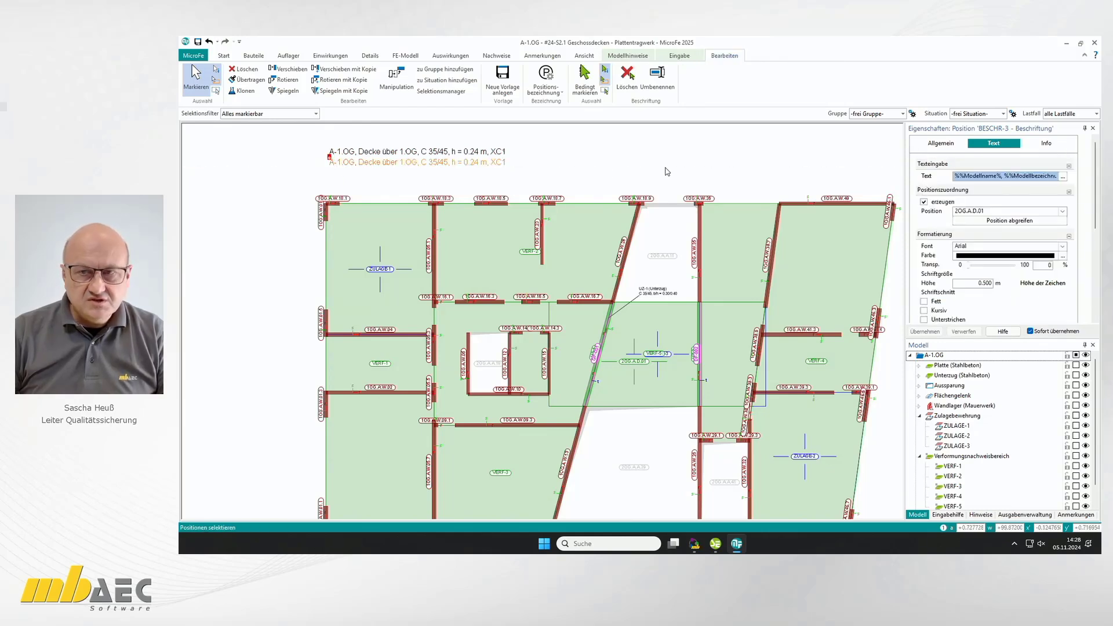
# - Open the Schriftgröße Höhe of the copied model title label for editing
pyautogui.click(975, 283)
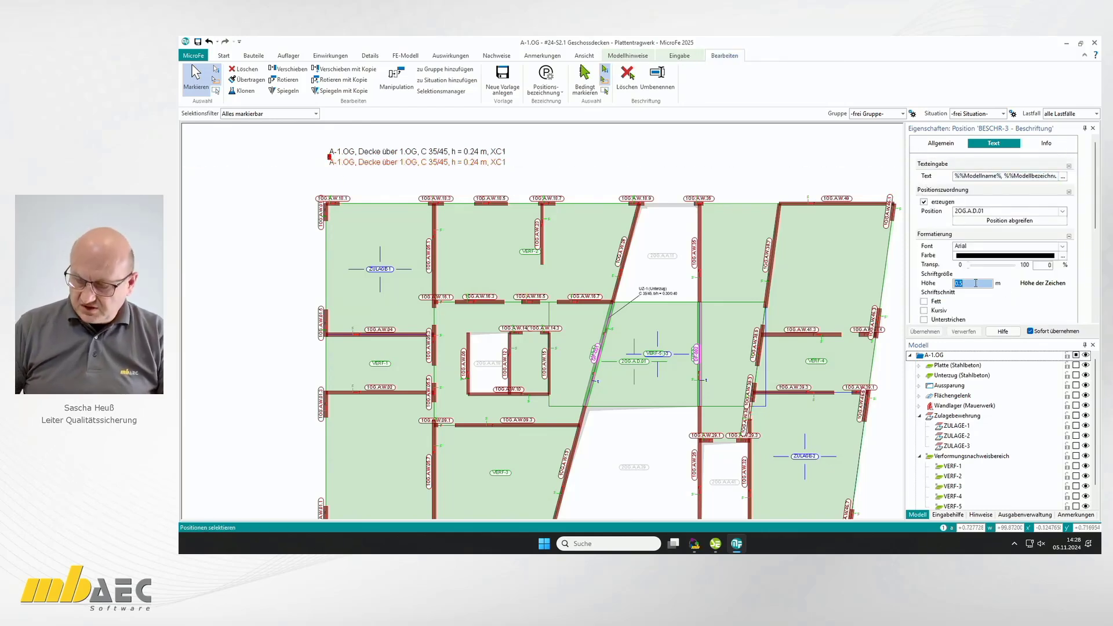
# - Set the second annotation's character height to 0.35 m and replace its text with the lines "Eigengewicht automatisch" and "Ausbaulast"
pyautogui.write('0,35')
pyautogui.press('Return')
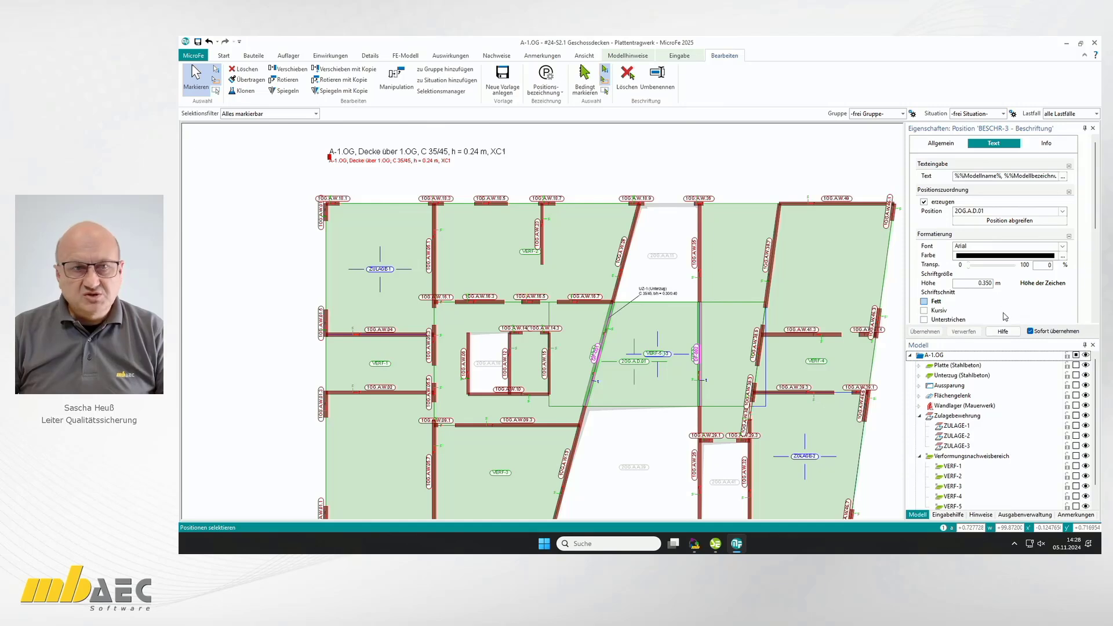
pyautogui.click(1062, 177)
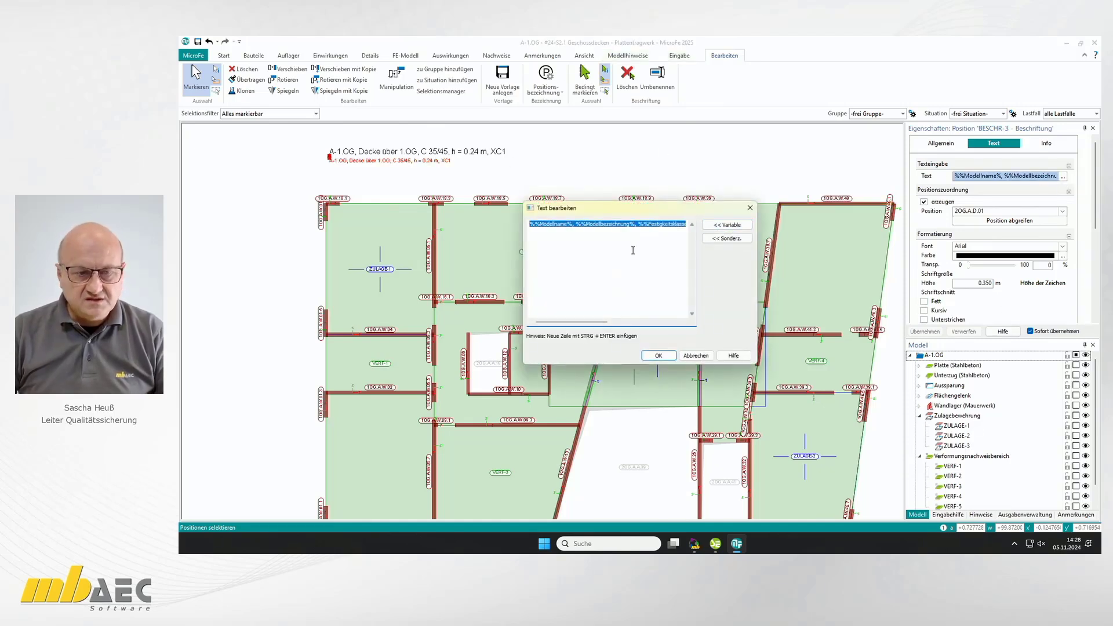
pyautogui.write('Eigengewicht automatisch')
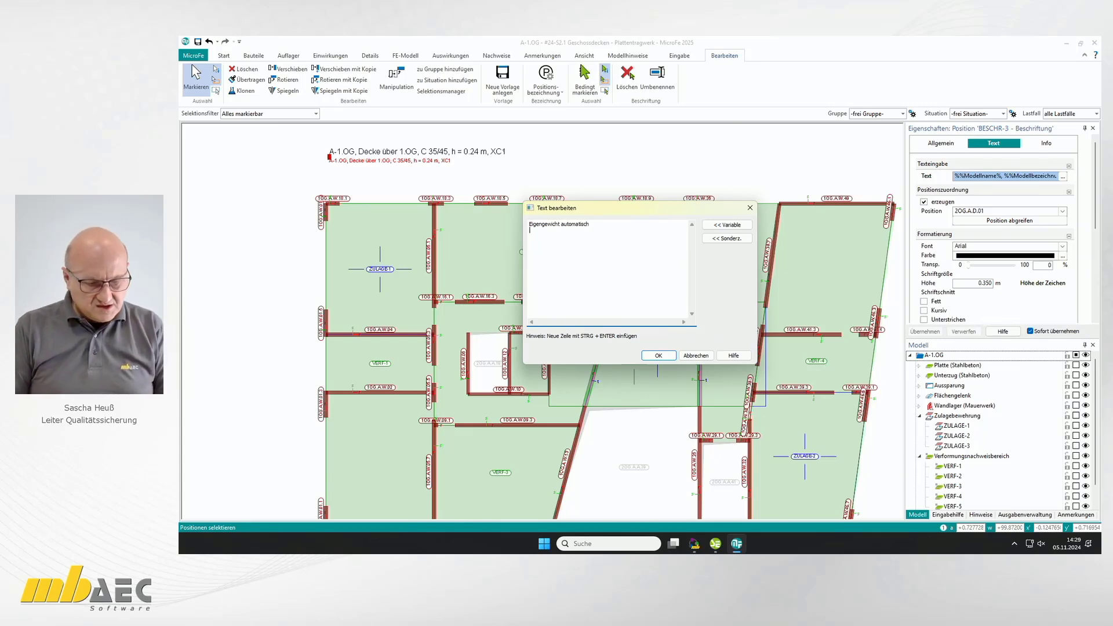
pyautogui.write('Ausbaulast')
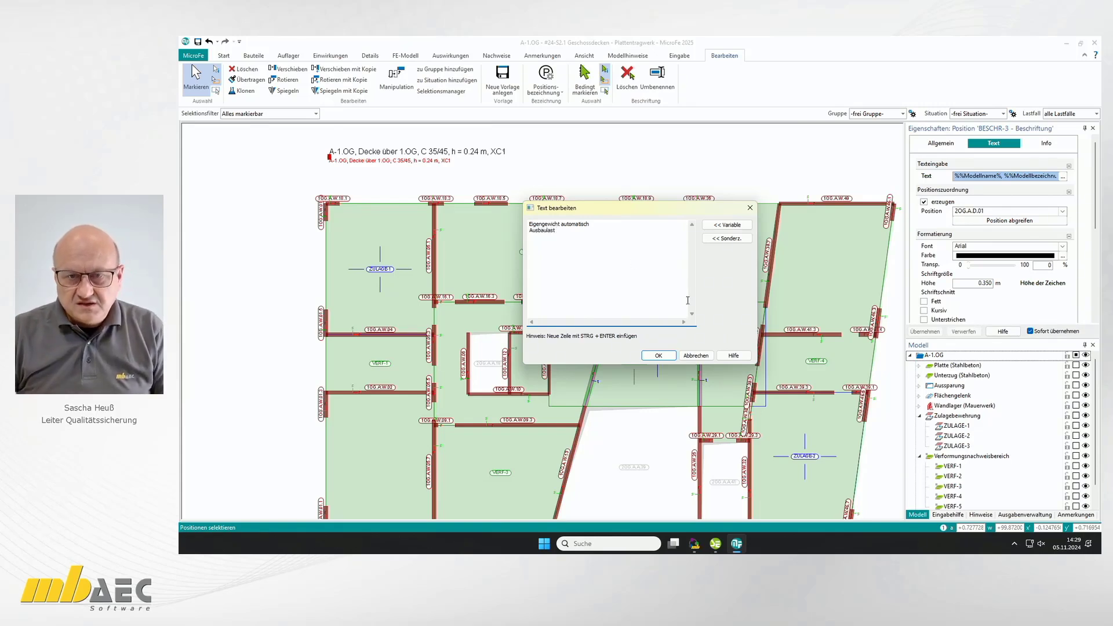
# - Append the Delta symbol from the "Griechisch und Koptisch" special characters, followed by "g =", to the "Ausbaulast" line
pyautogui.click(728, 238)
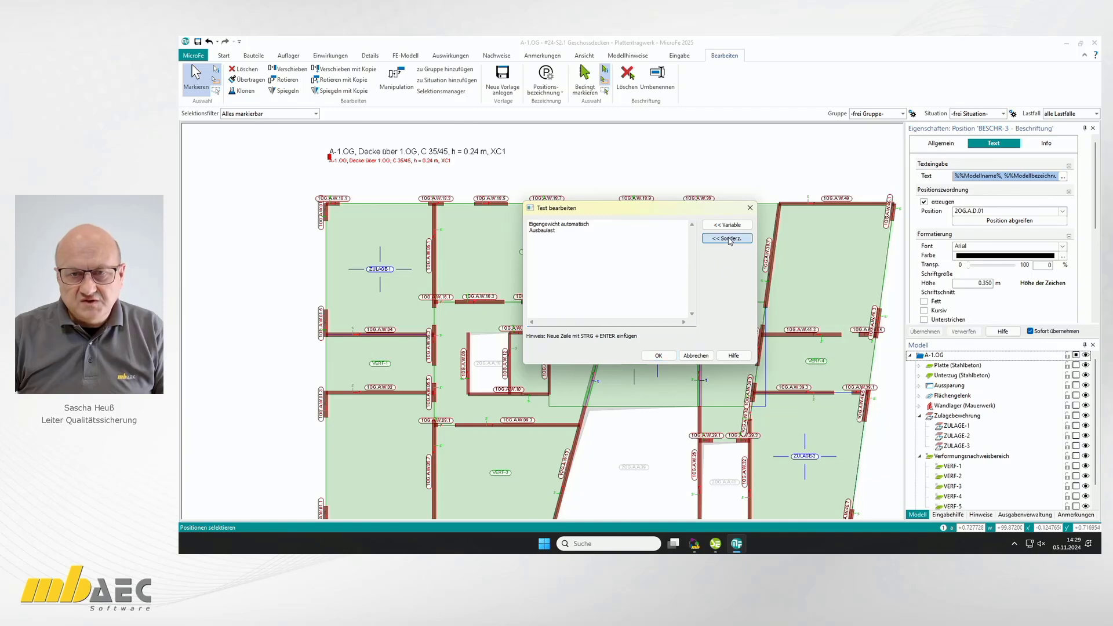
pyautogui.click(789, 221)
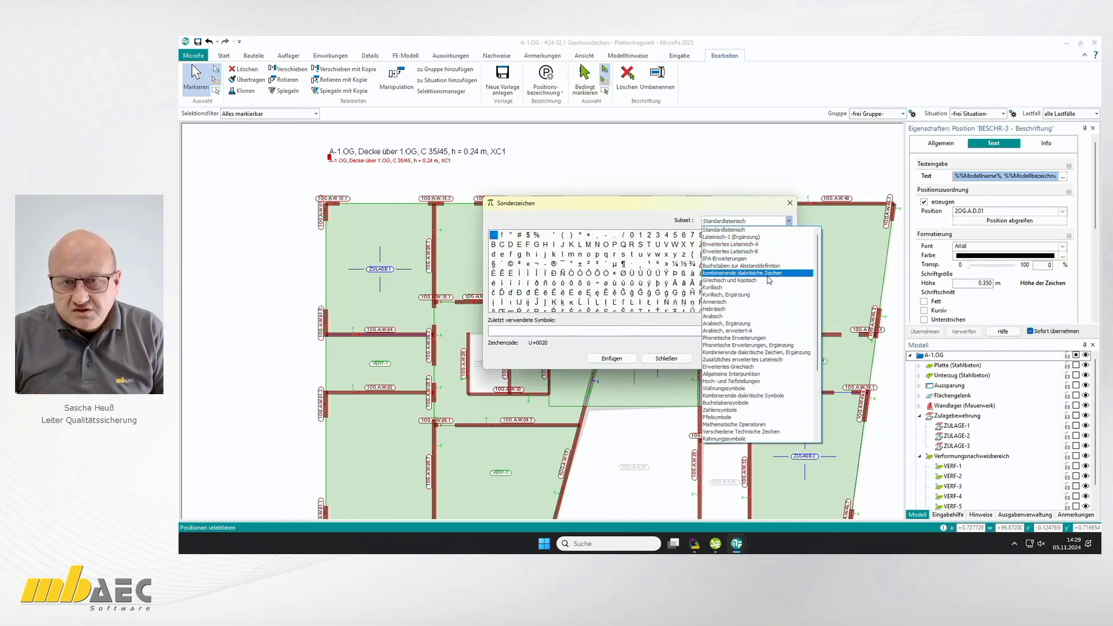
pyautogui.click(755, 281)
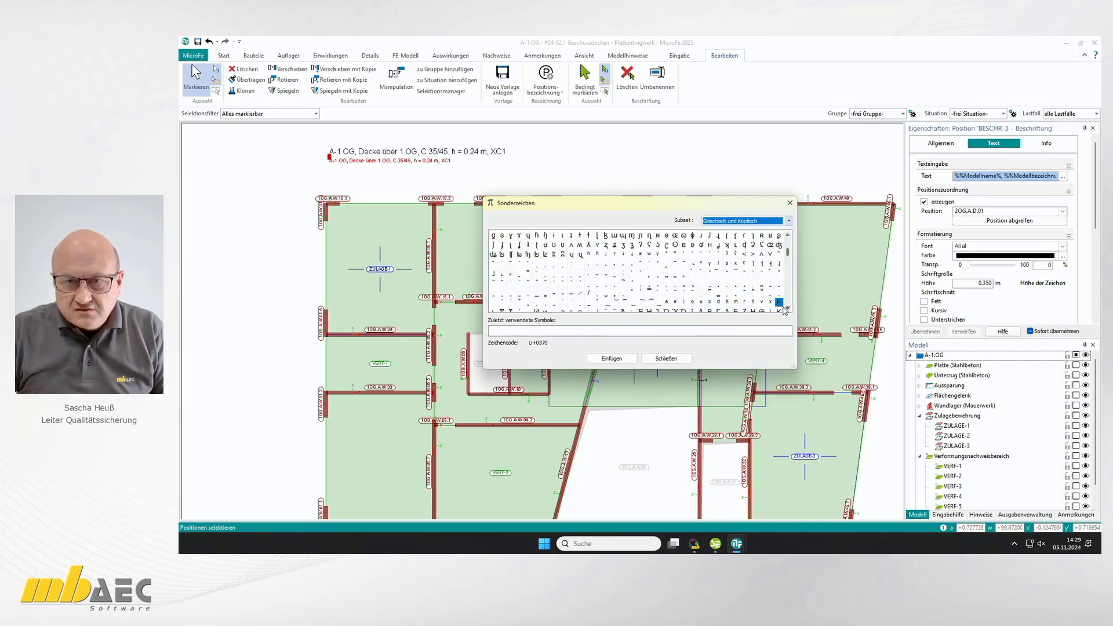
pyautogui.click(789, 308)
pyautogui.click(789, 309)
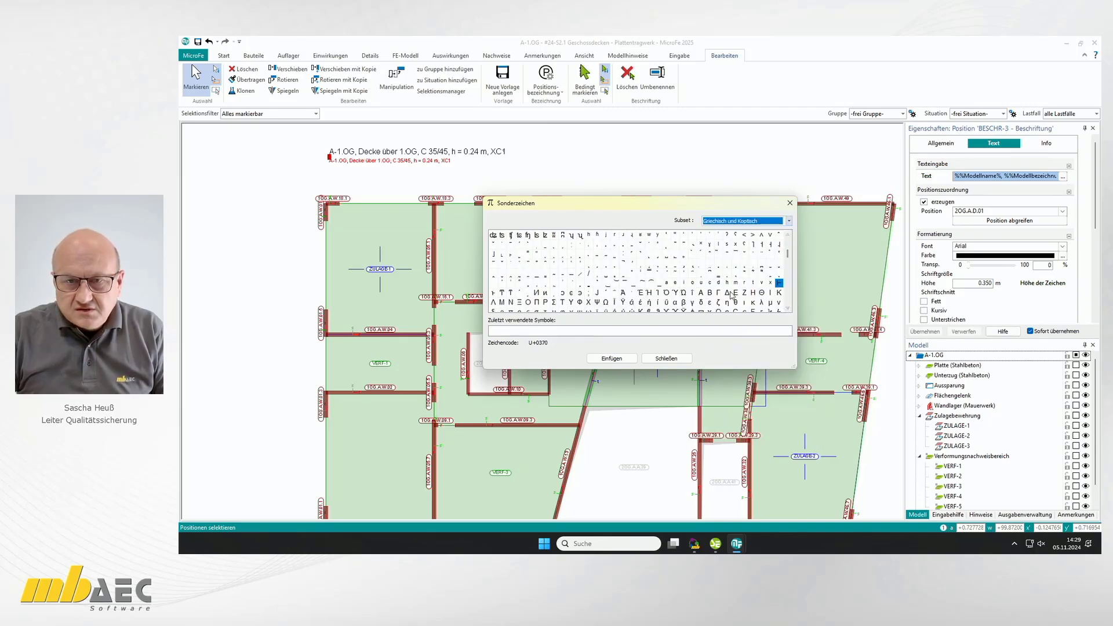
pyautogui.click(728, 293)
pyautogui.click(611, 359)
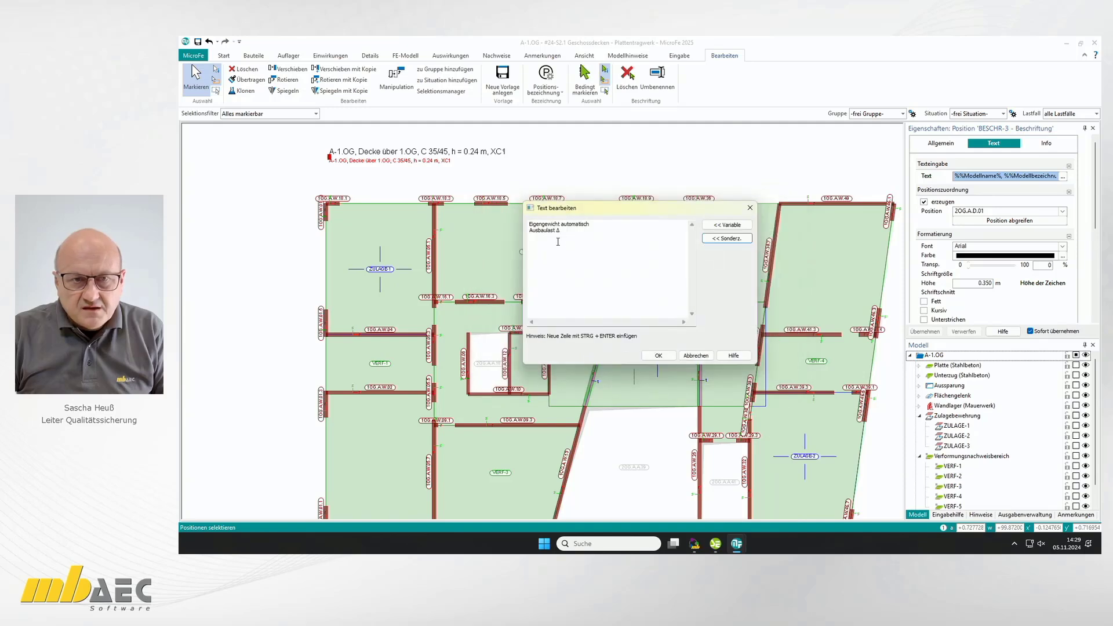
pyautogui.write('g =')
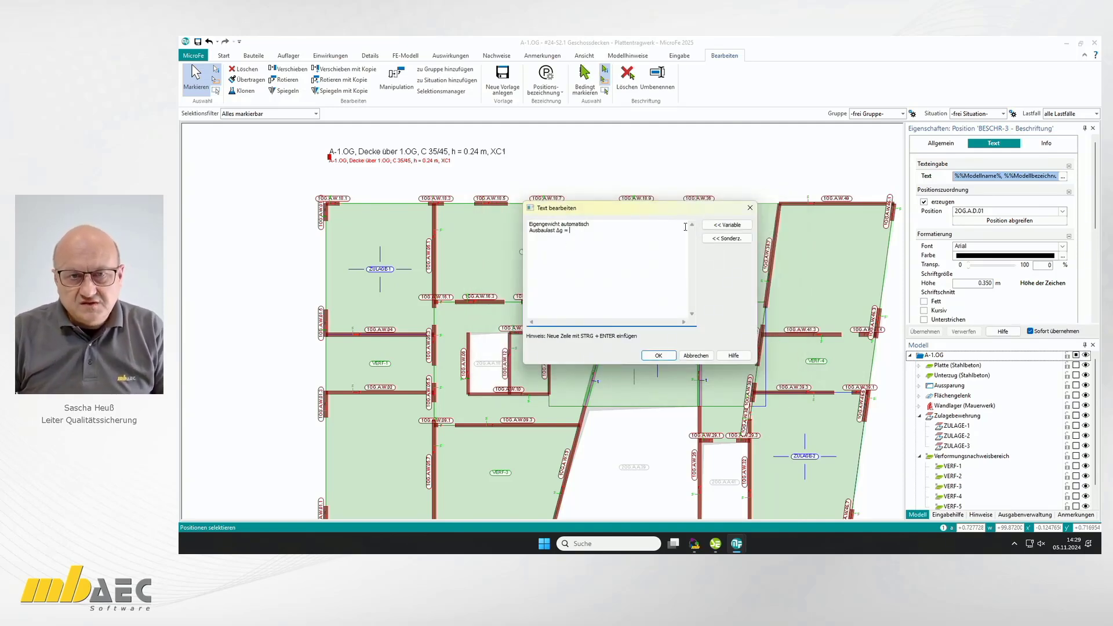
# - Find the load variables with the search term "last" and insert "Ständige Last Wert" after "Δg ="
pyautogui.click(727, 225)
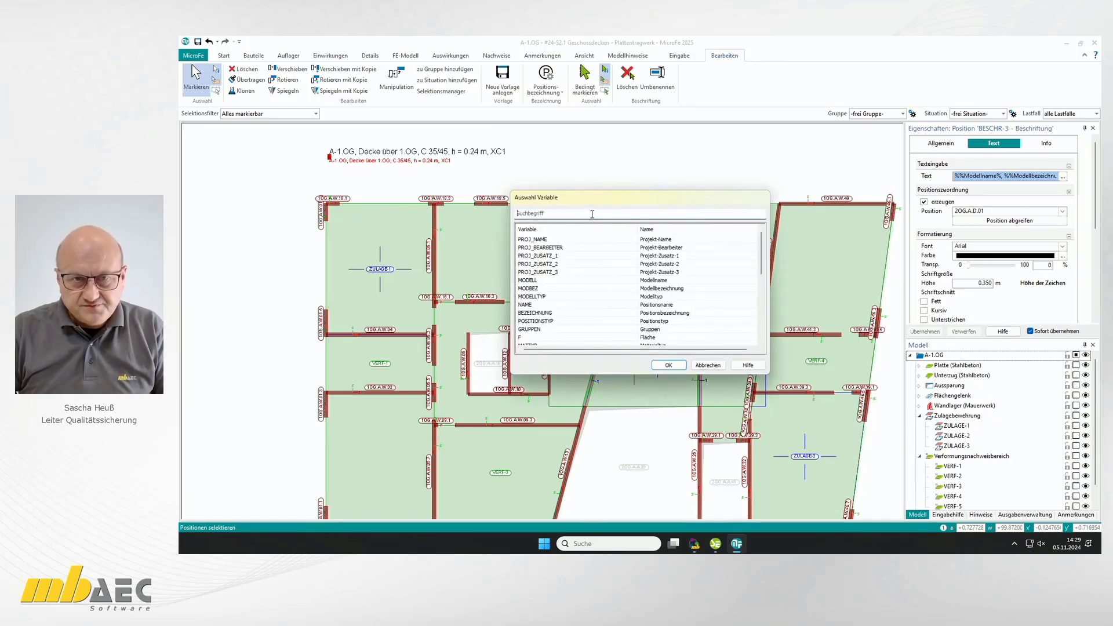
pyautogui.write('last')
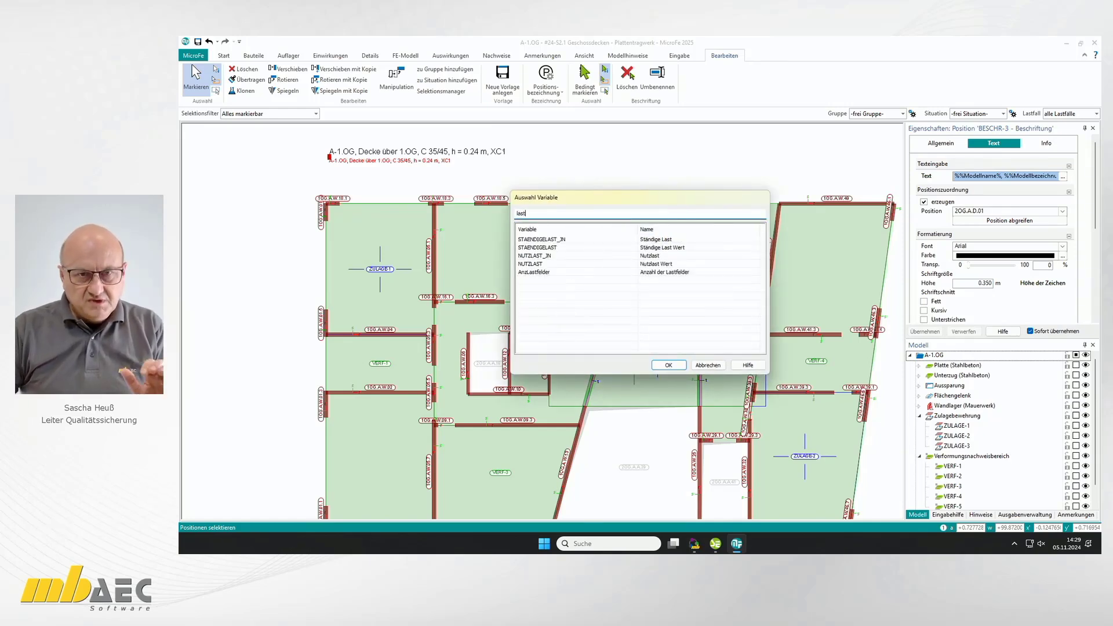
pyautogui.click(681, 249)
pyautogui.click(668, 365)
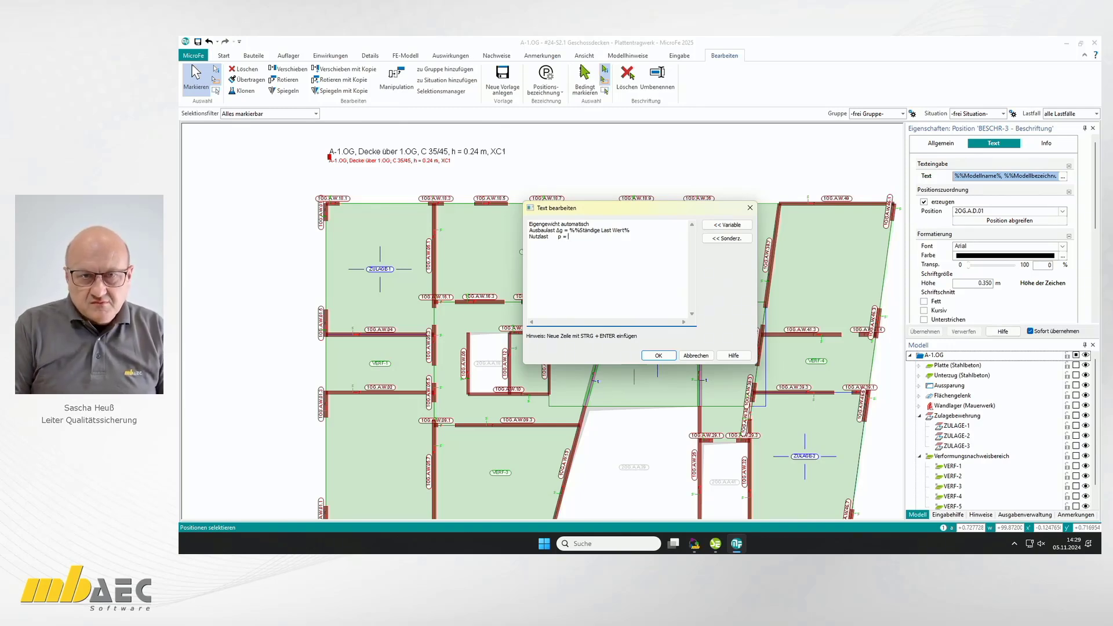
# - Complete the third line as "Nutzlast p =" with the variable "Nutzlast Wert", align its symbol with the line above and accept the text
pyautogui.click(727, 225)
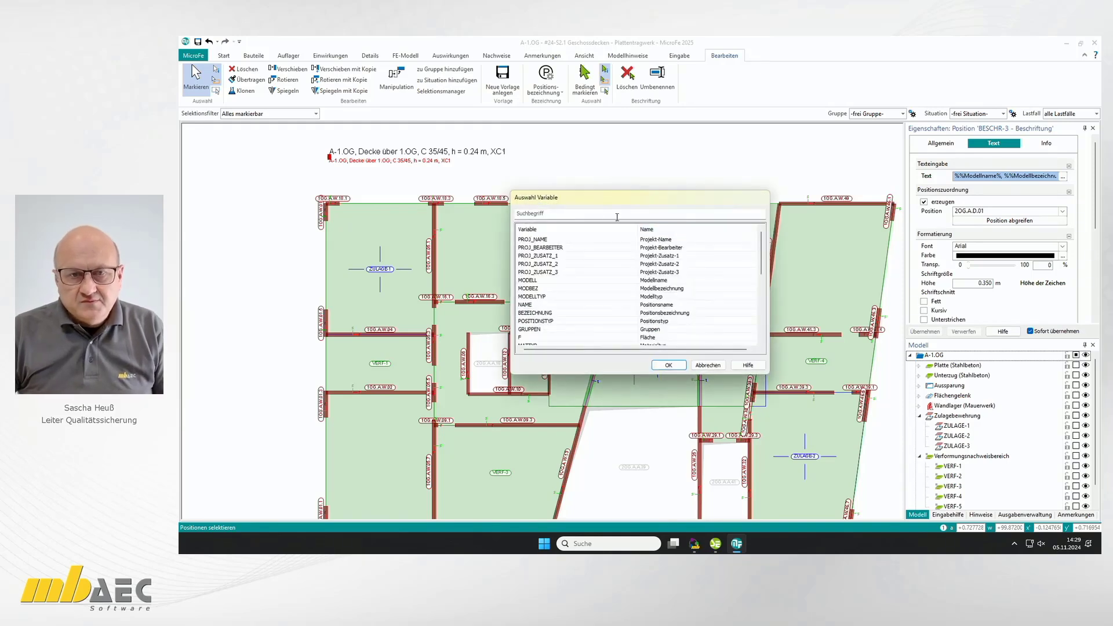
pyautogui.write('Last')
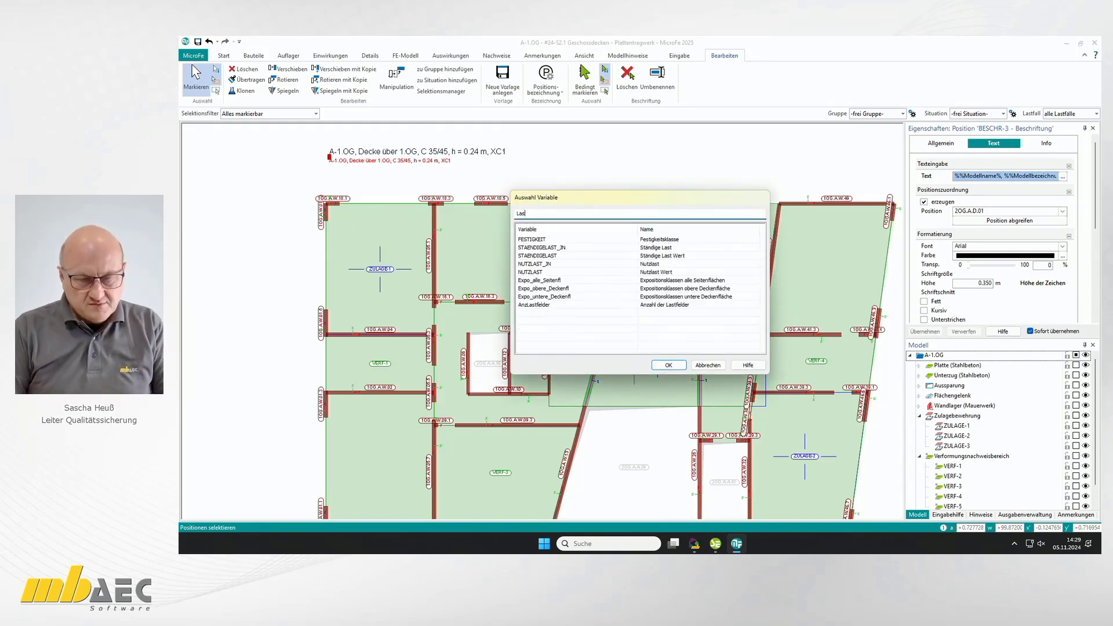
pyautogui.click(658, 264)
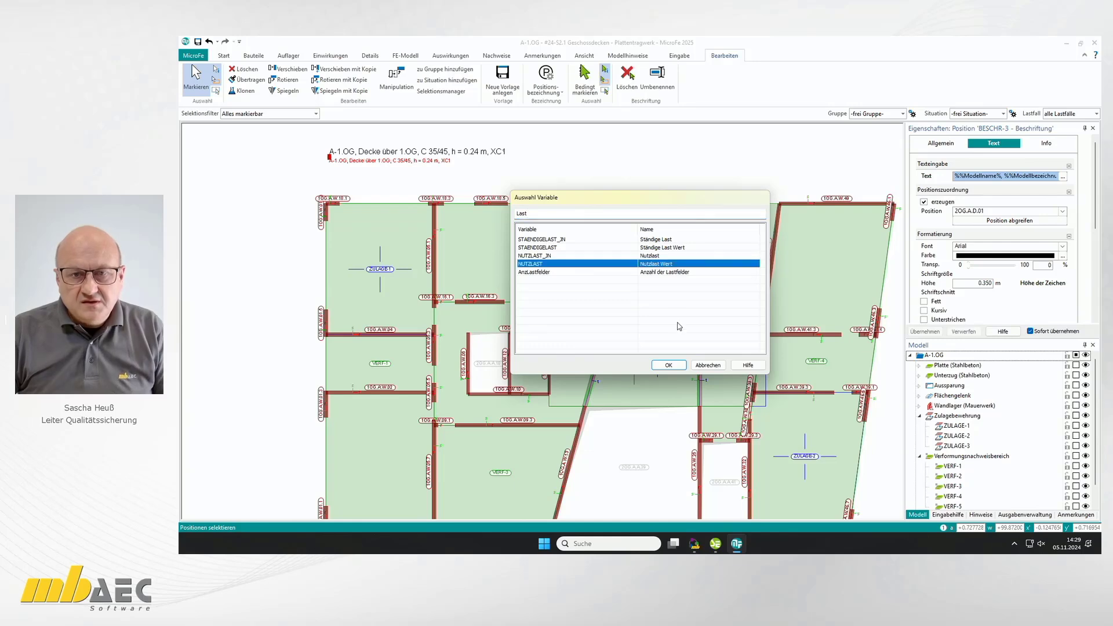
pyautogui.click(681, 366)
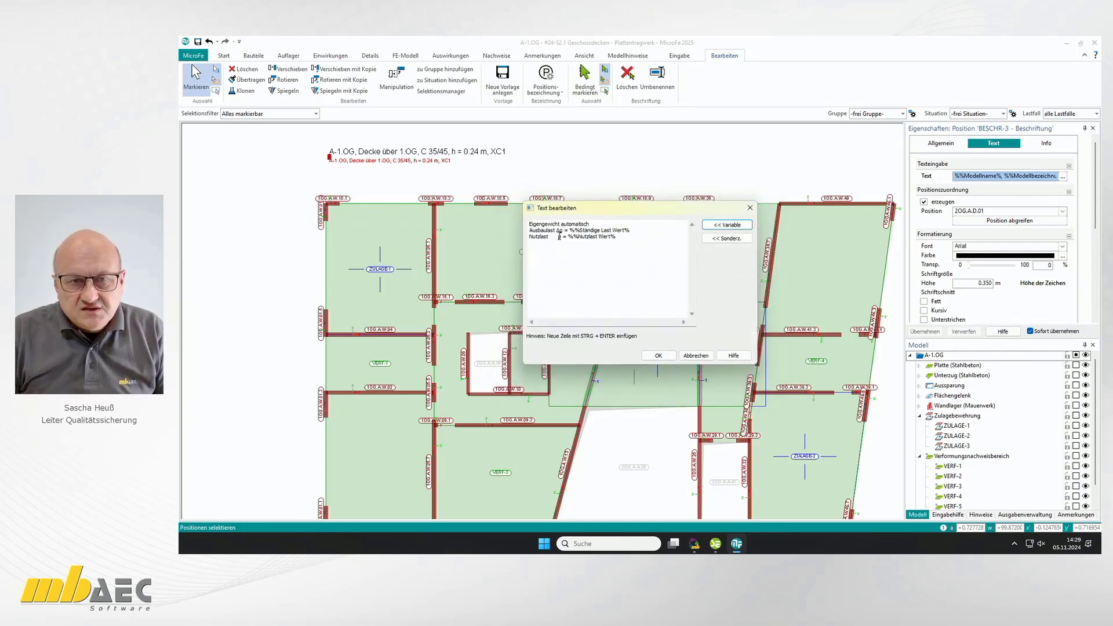
pyautogui.click(559, 236)
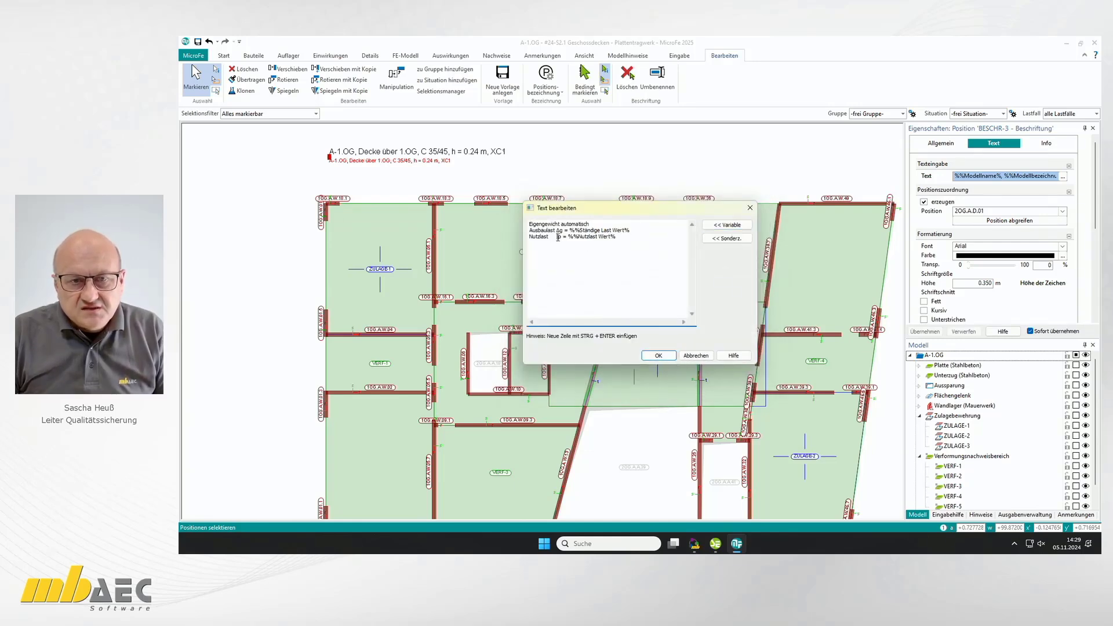
pyautogui.click(659, 356)
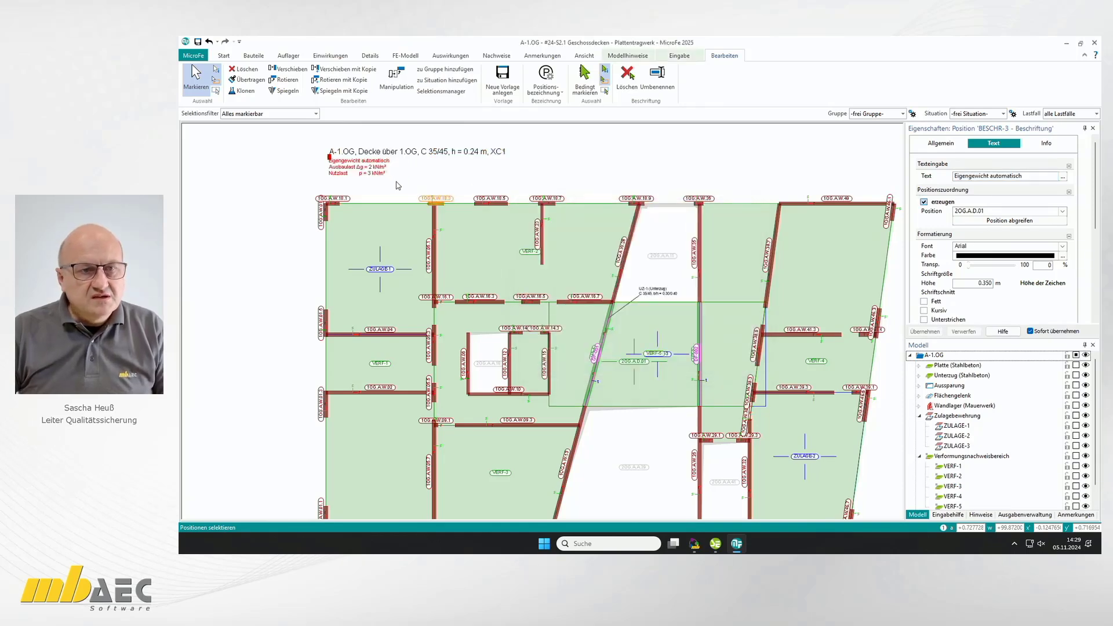
pyautogui.click(437, 182)
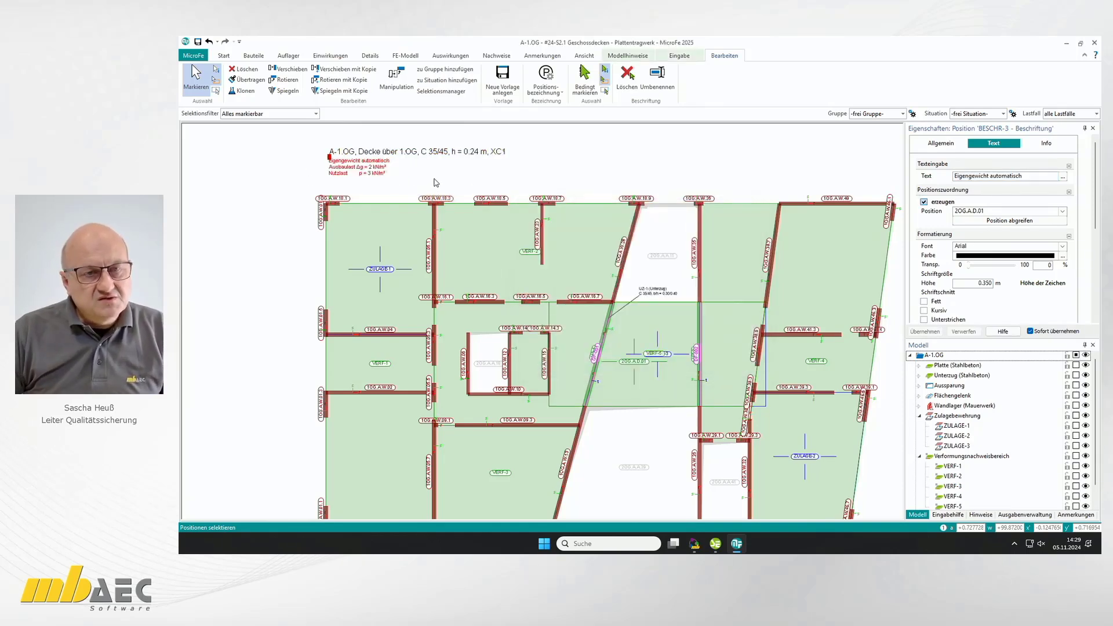
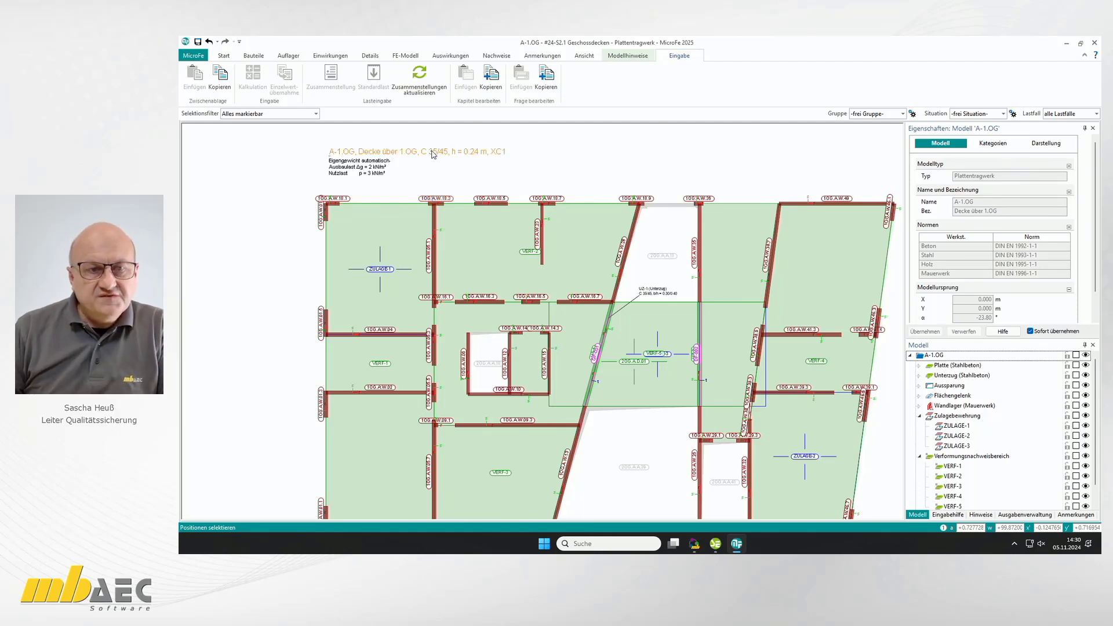
# - Save the slab heading annotation above the plan as a new annotation template with a name starting "Überschrift Dec"
pyautogui.click(432, 152)
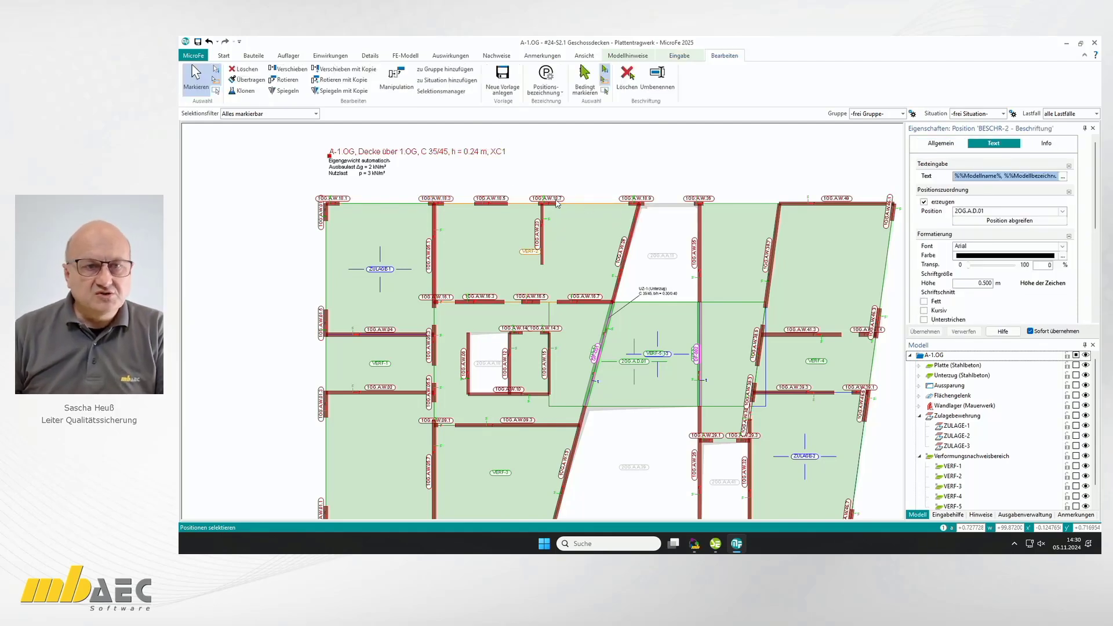
pyautogui.click(514, 91)
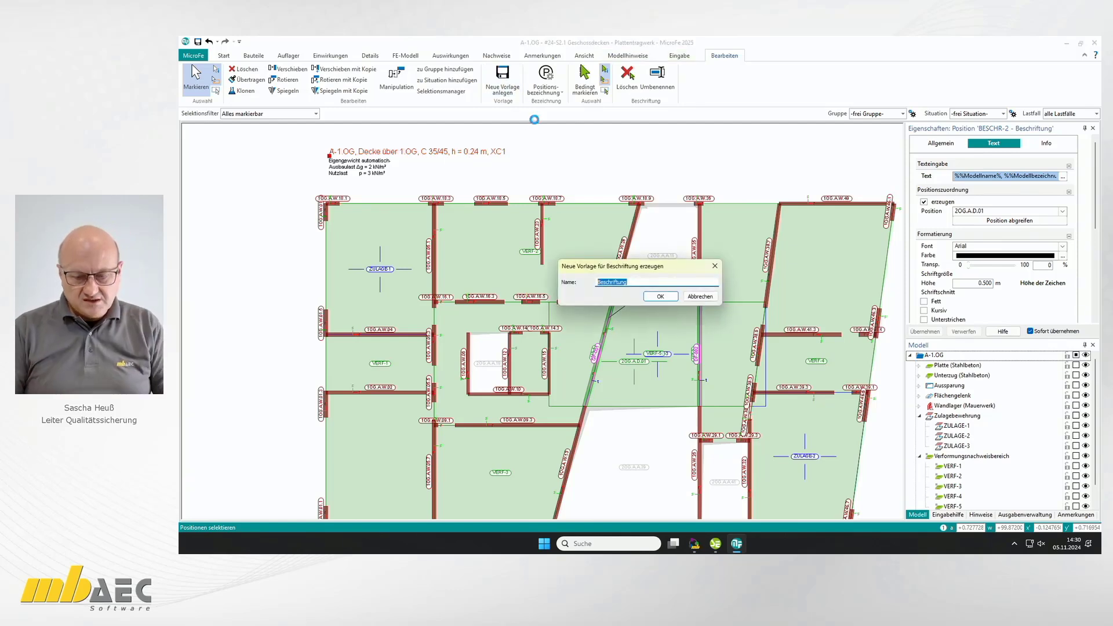
pyautogui.write('Über')
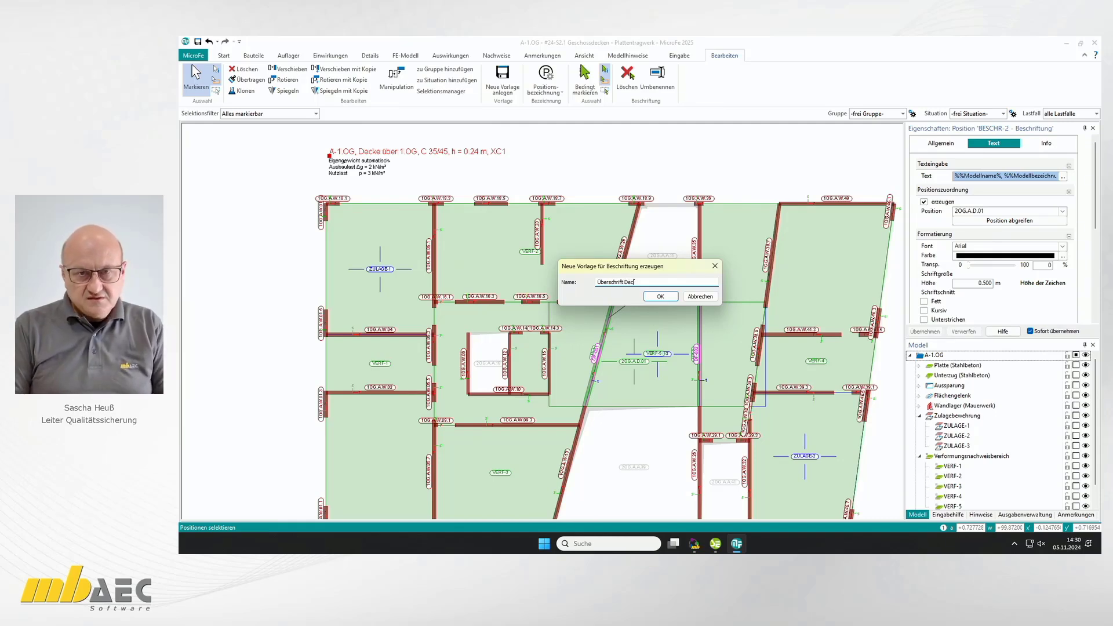
pyautogui.click(666, 297)
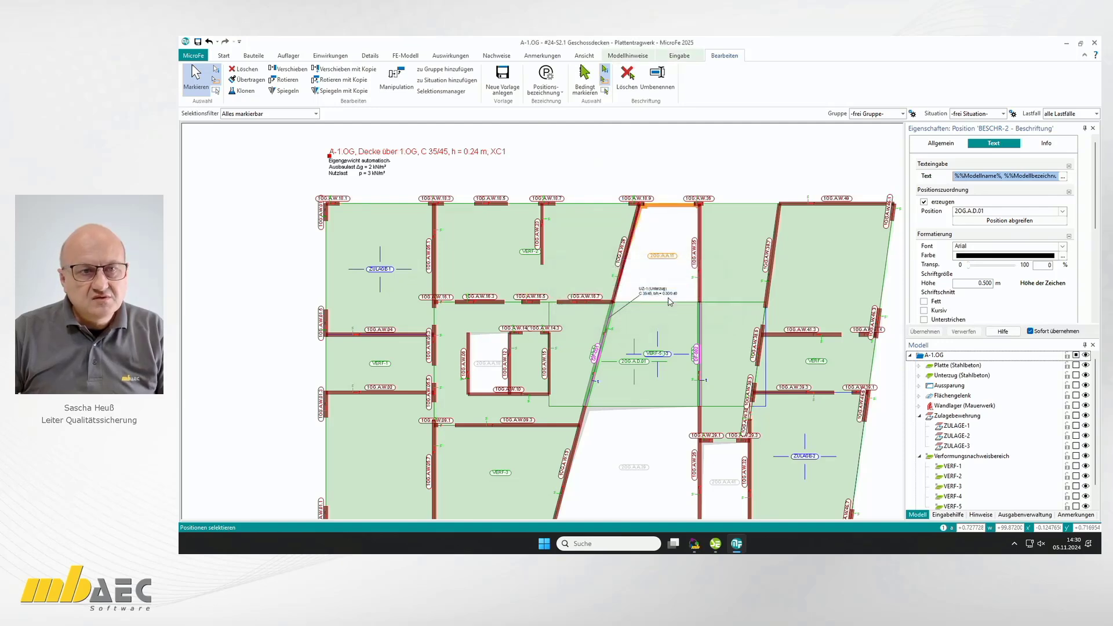
# - Save the three-line load annotation as a new annotation template with a name starting "La"
pyautogui.click(355, 173)
pyautogui.click(502, 80)
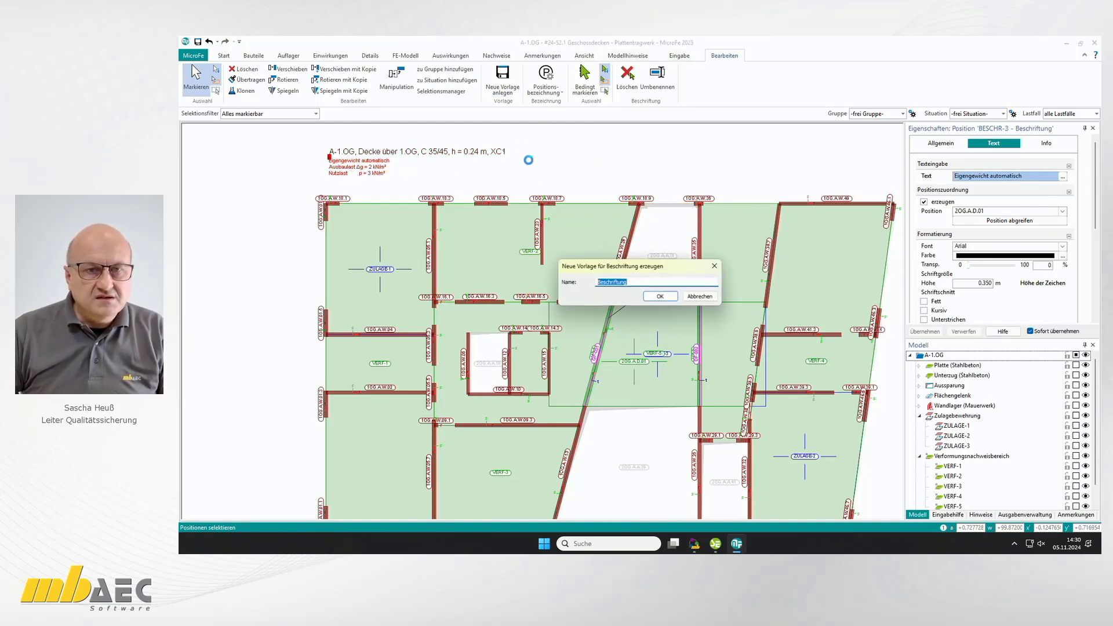
pyautogui.write('La')
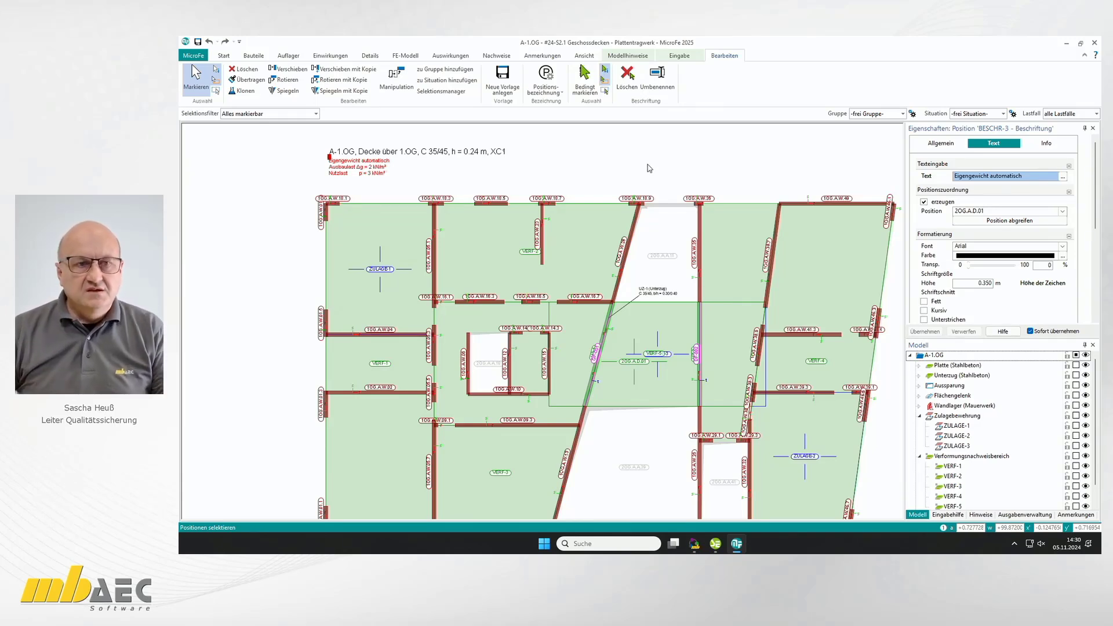
# - Select the Ausgabe1 compilation in the output management and generate the component-positions output of the slab plan
pyautogui.scroll(-2, 823, 336)
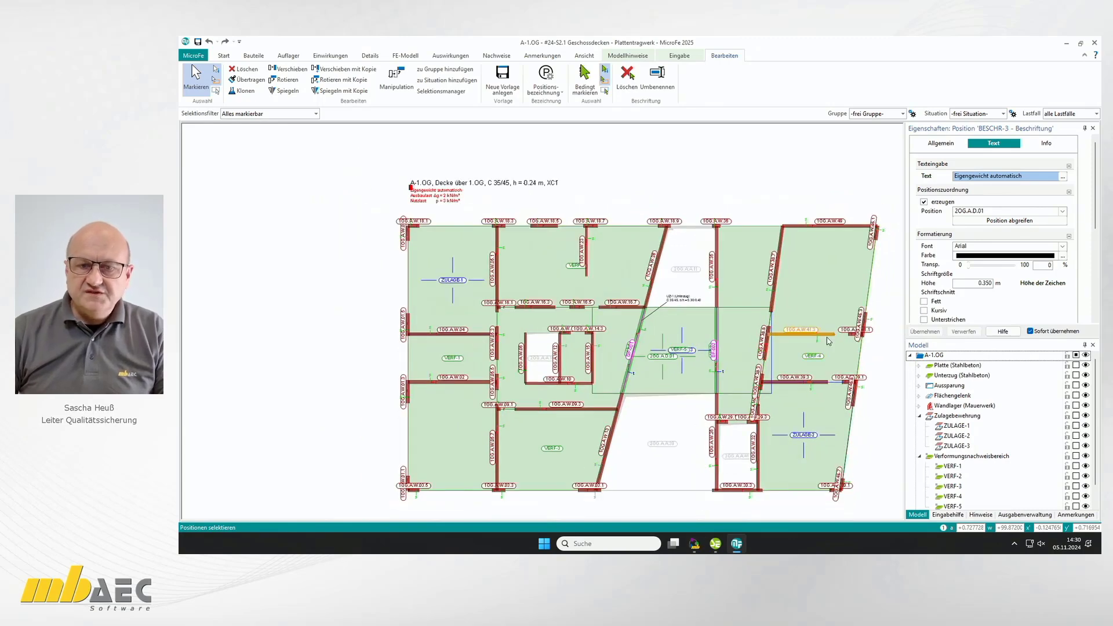
pyautogui.moveTo(827, 341); pyautogui.dragTo(875, 359, button='middle')
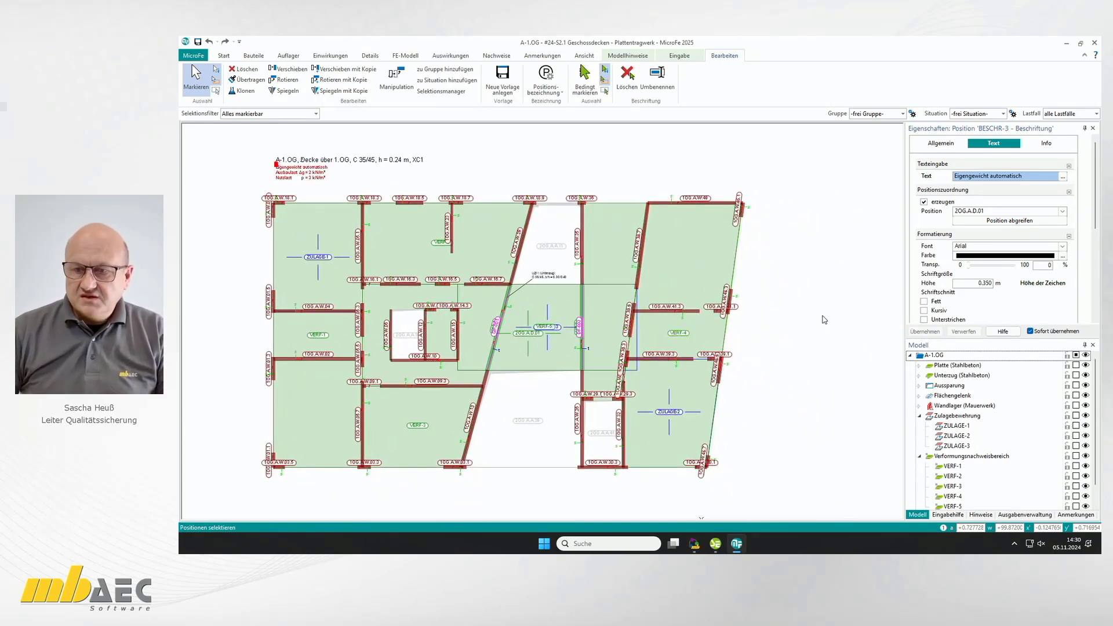
pyautogui.click(1023, 515)
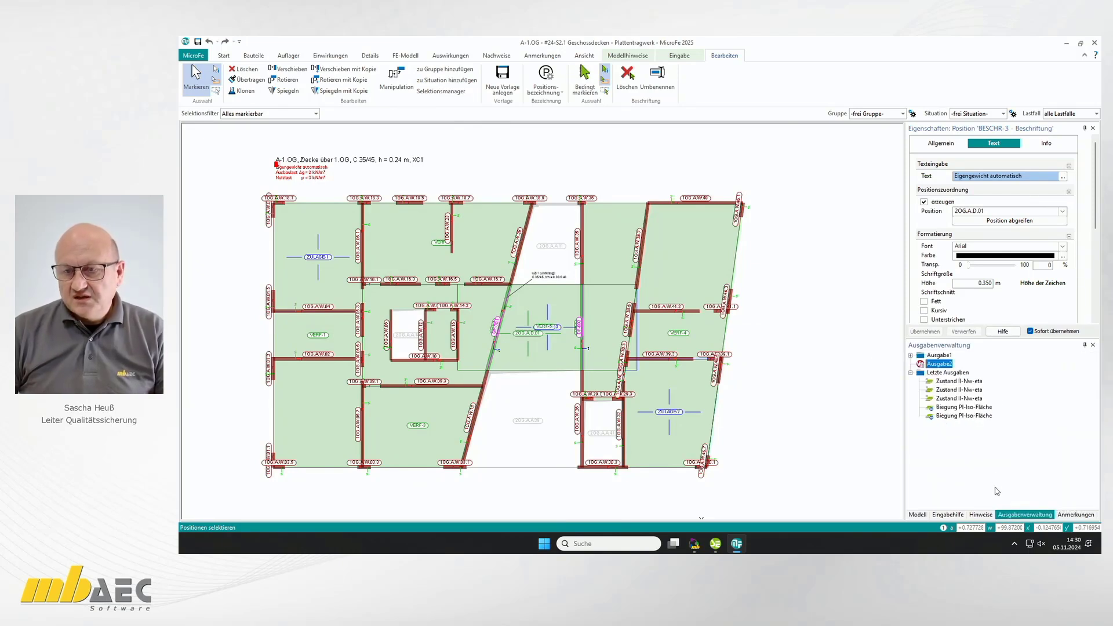
pyautogui.click(940, 355)
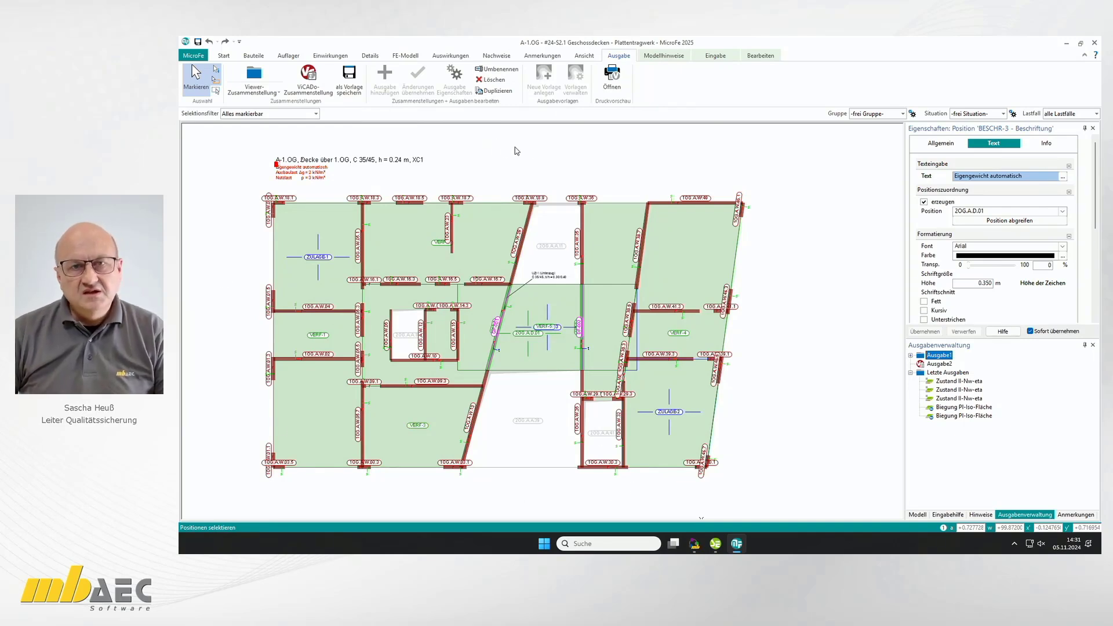
pyautogui.click(407, 55)
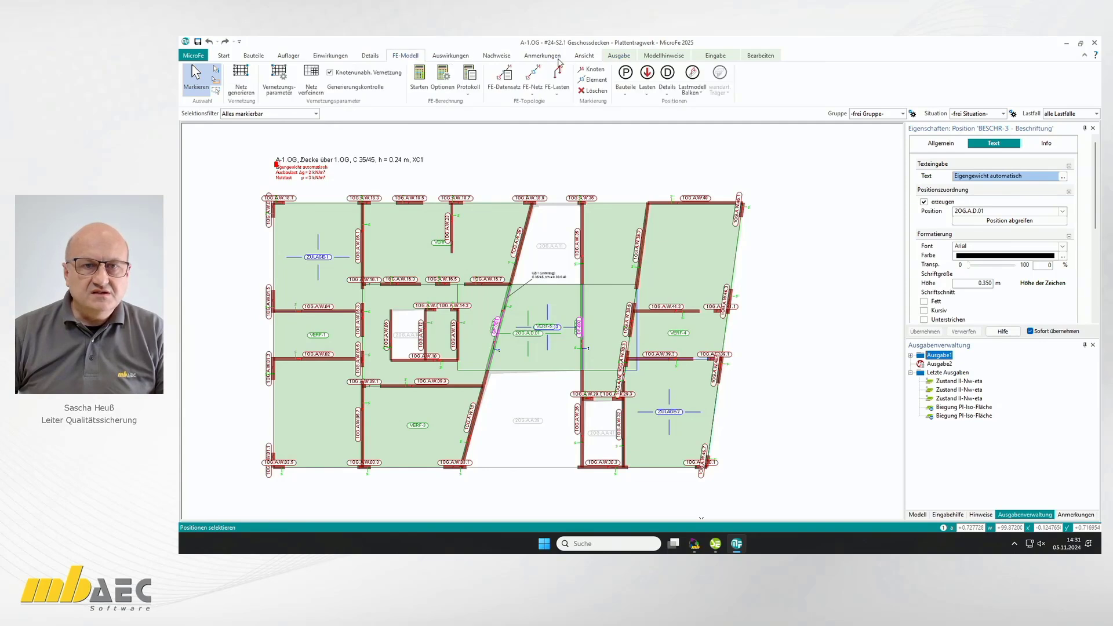
pyautogui.click(628, 76)
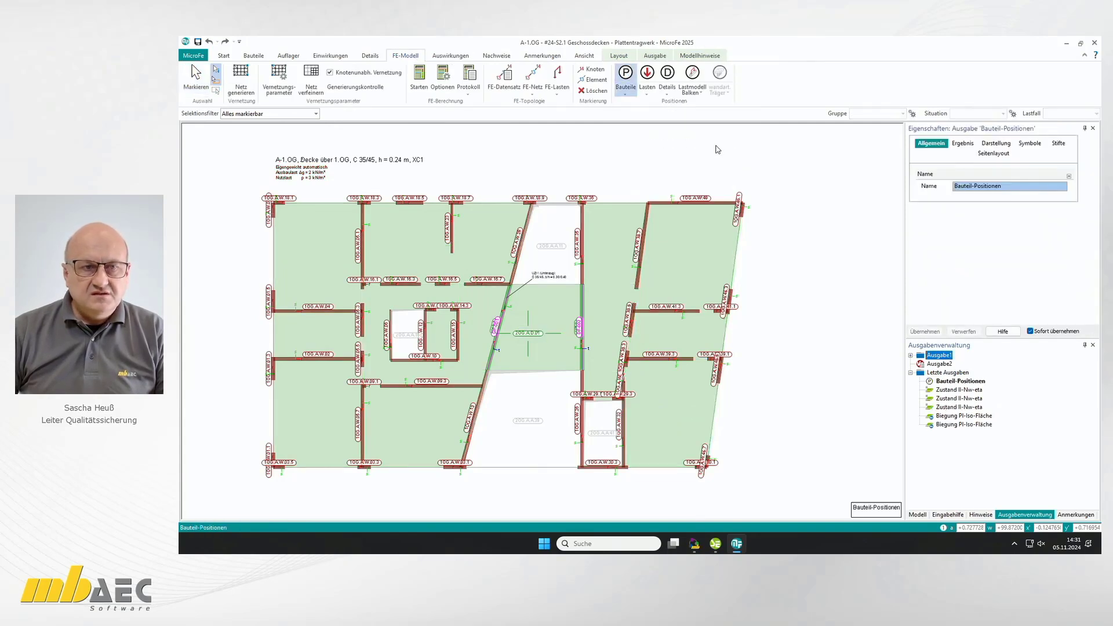
pyautogui.click(628, 81)
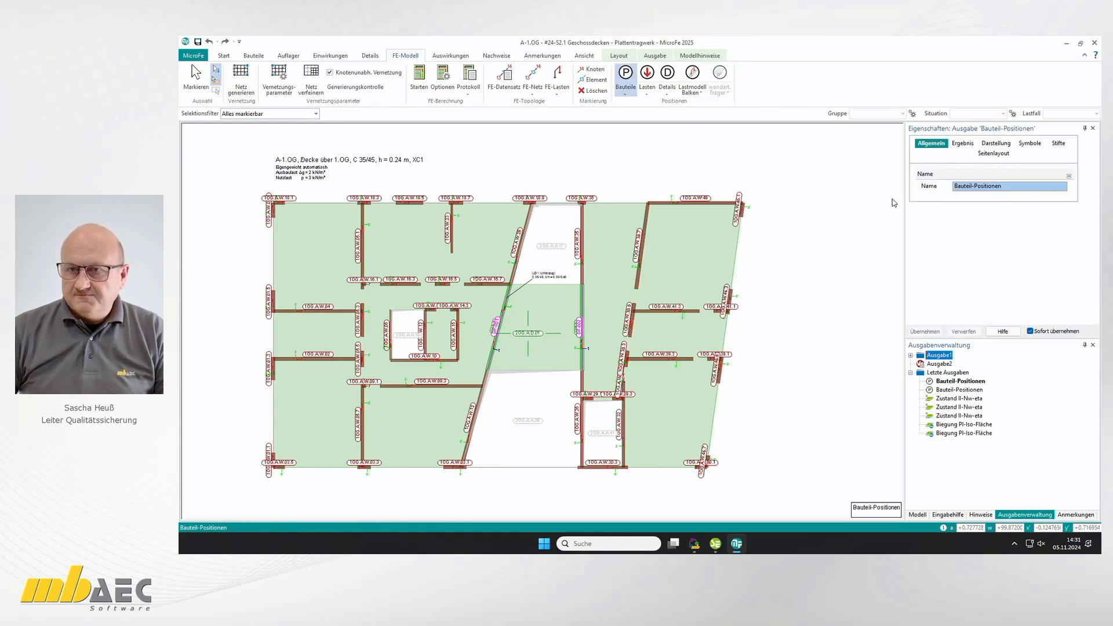
# - Set the component-positions page layout to "nicht anpassen" with scale 100 and the A2 Quer format
pyautogui.click(999, 154)
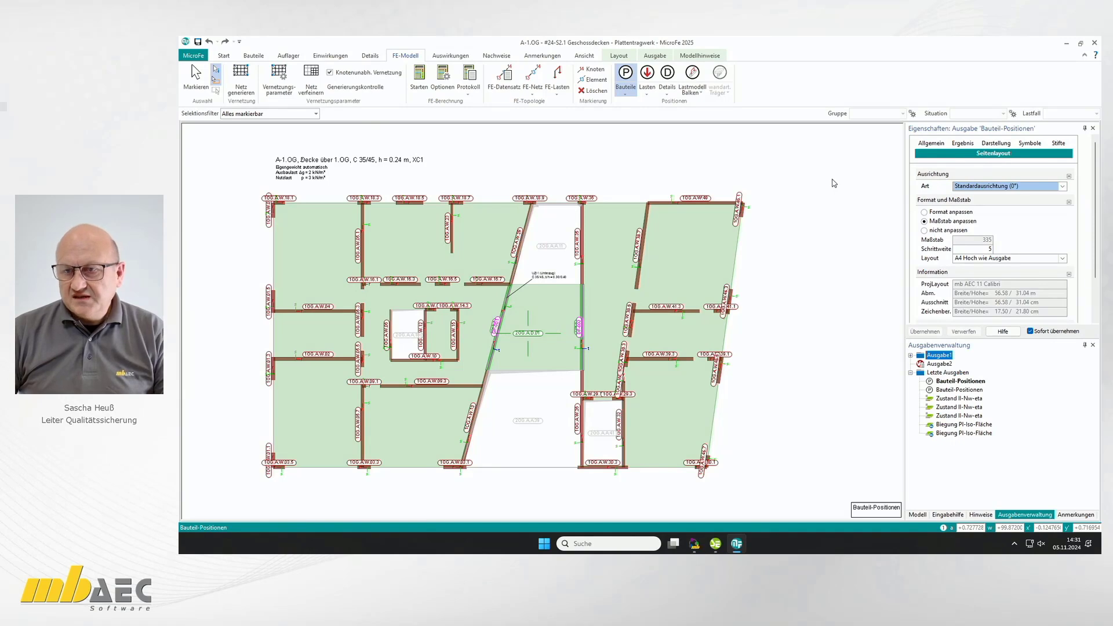
pyautogui.click(924, 231)
pyautogui.doubleClick(957, 240)
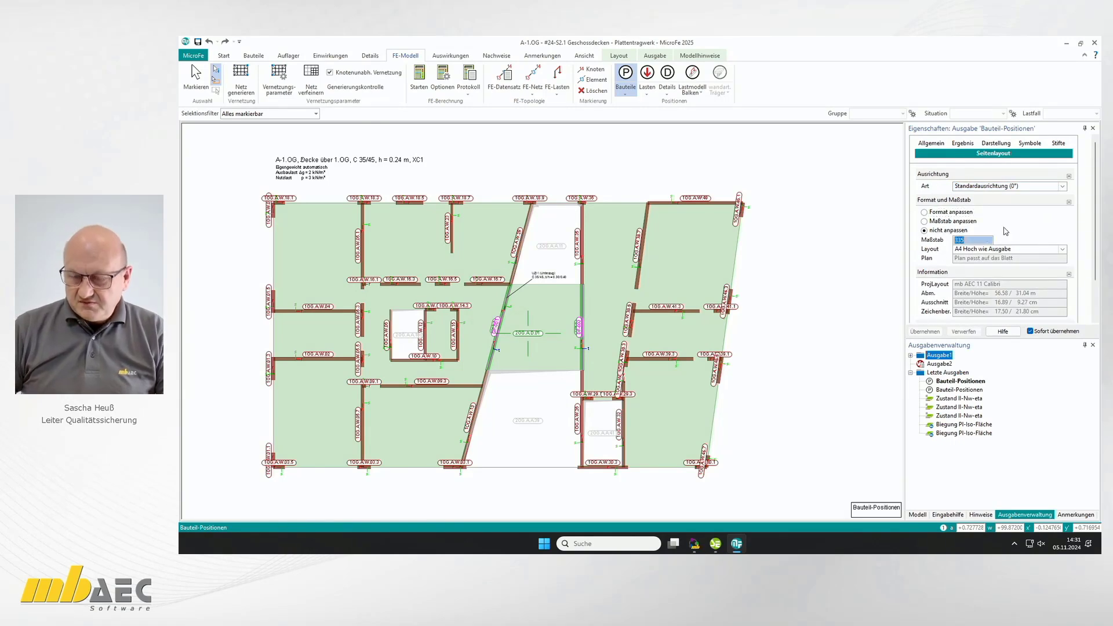
pyautogui.write('100')
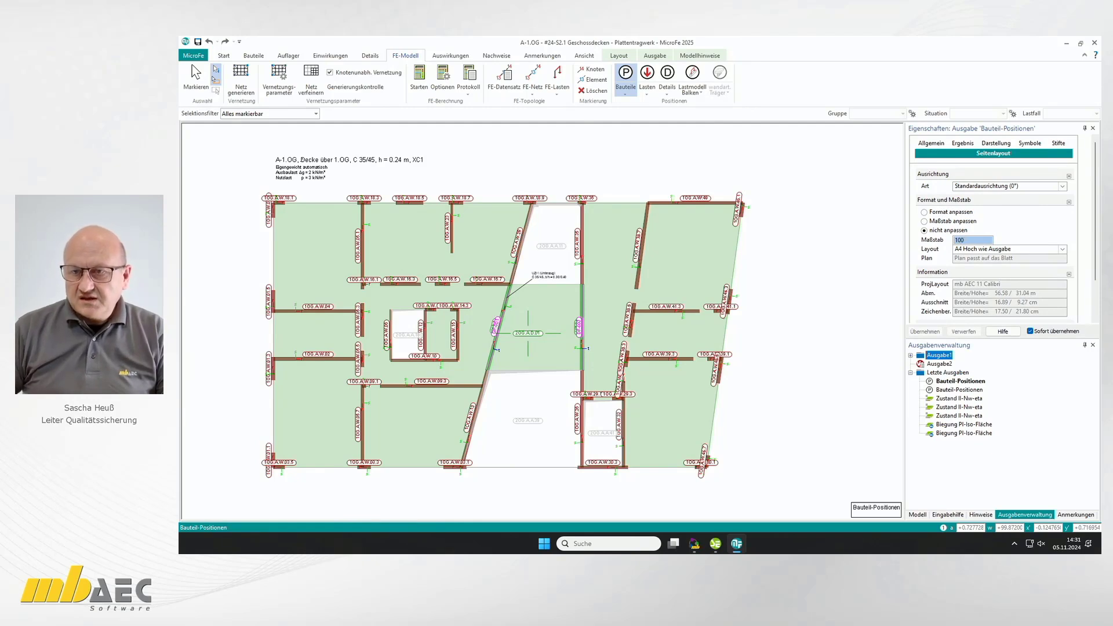
pyautogui.press('Return')
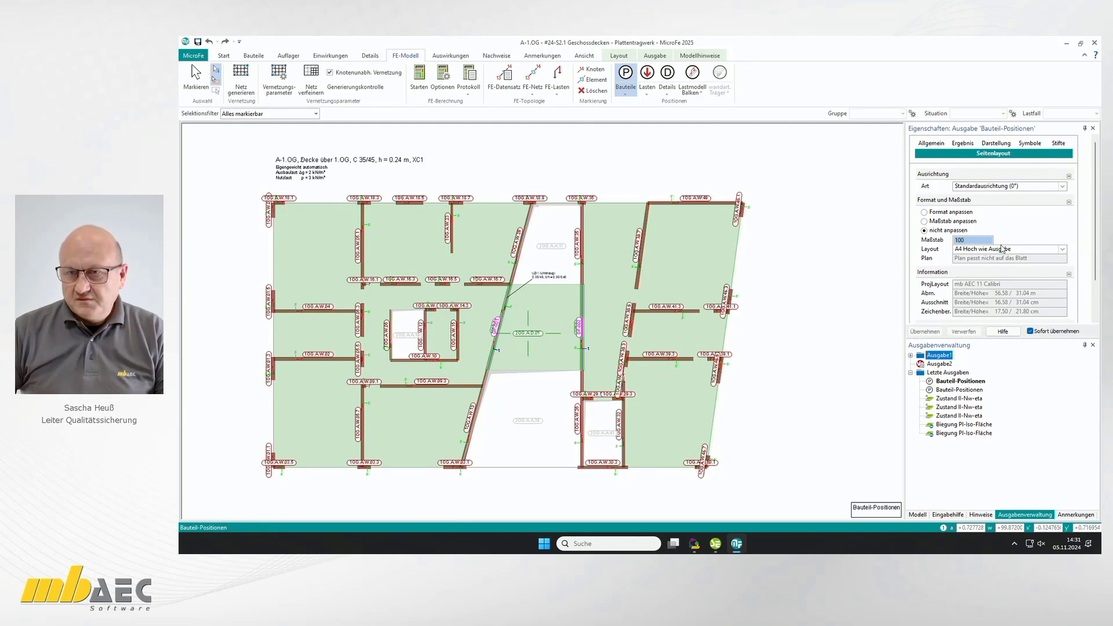
pyautogui.click(1062, 249)
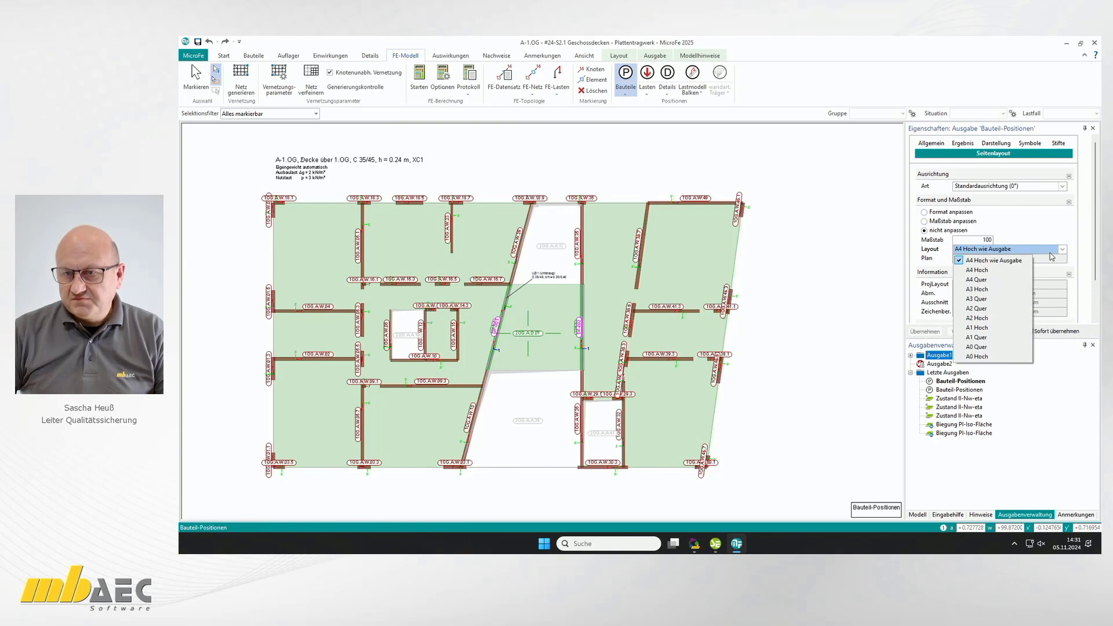
pyautogui.click(1000, 308)
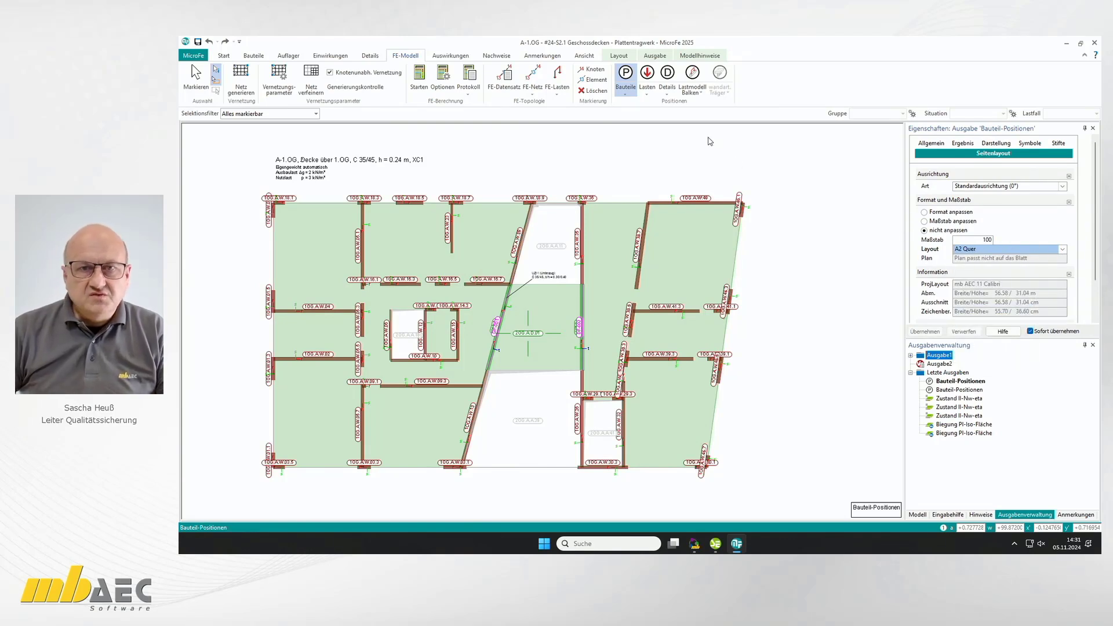
# - Preview the component-positions page and add it to the System chapter of the Ausgabe1 compilation
pyautogui.click(618, 56)
pyautogui.click(268, 79)
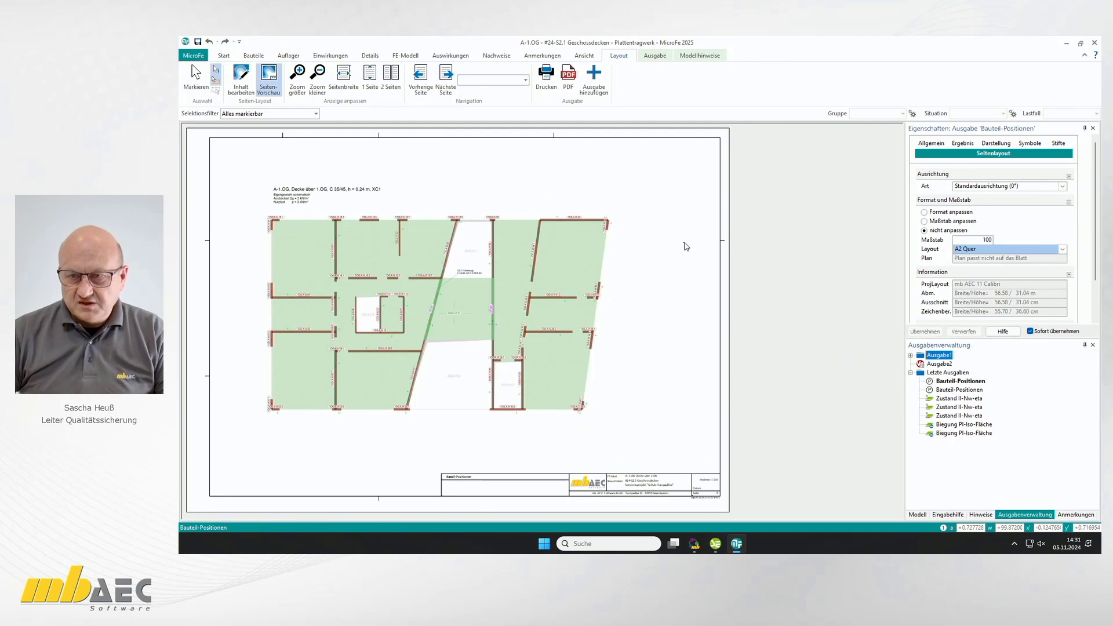
pyautogui.click(600, 87)
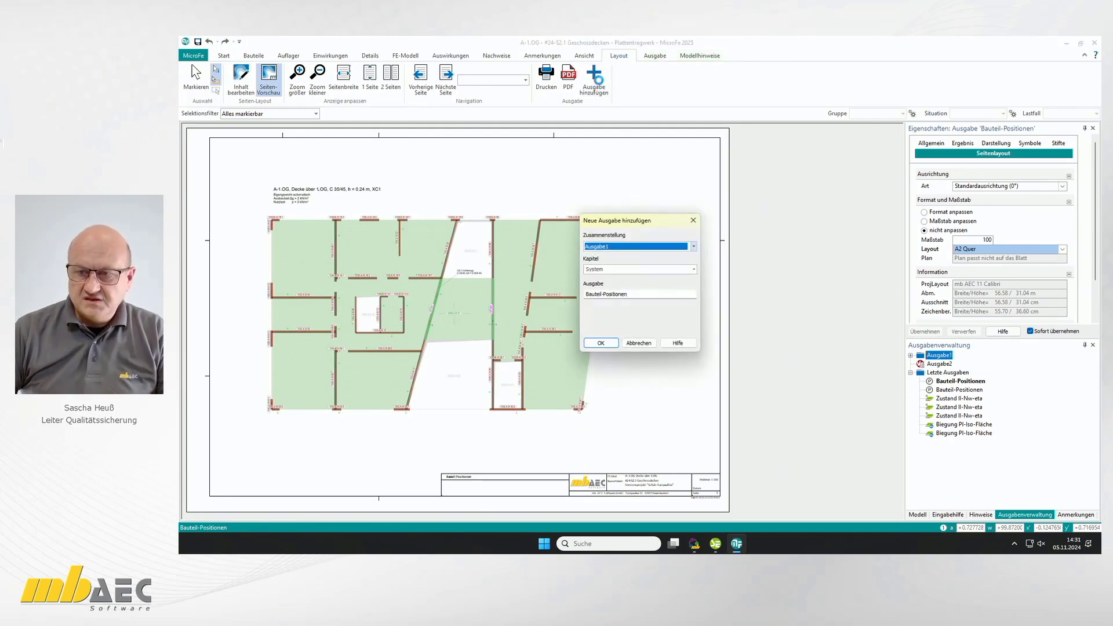
pyautogui.click(603, 343)
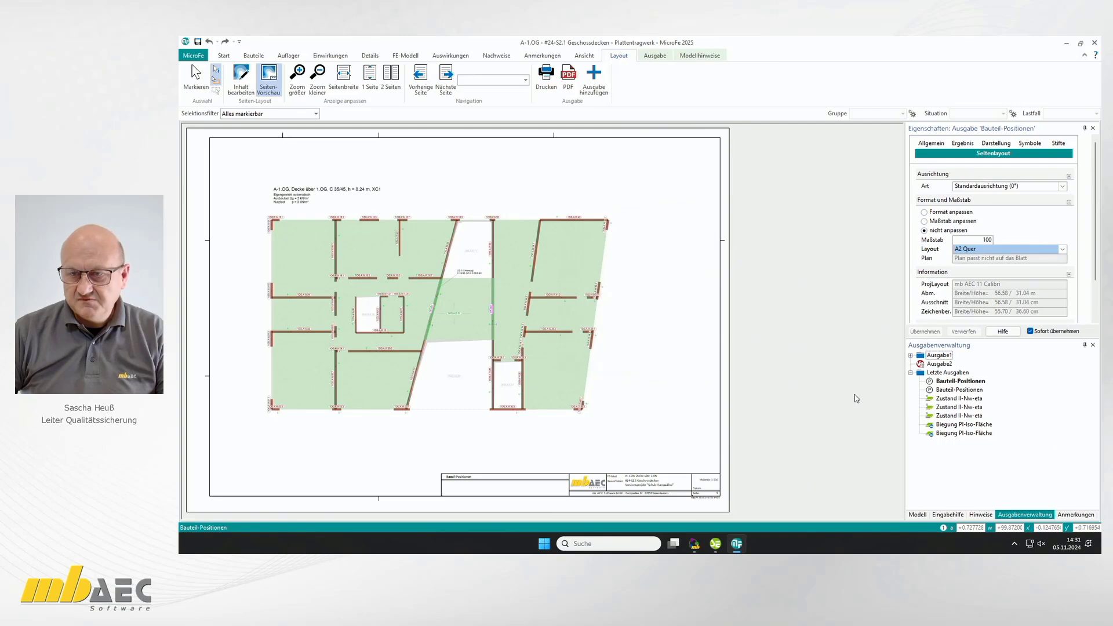
# - Expand the System chapter of Ausgabe1 and place Bauteil-Positionen before Positionsplan
pyautogui.click(911, 355)
pyautogui.click(919, 364)
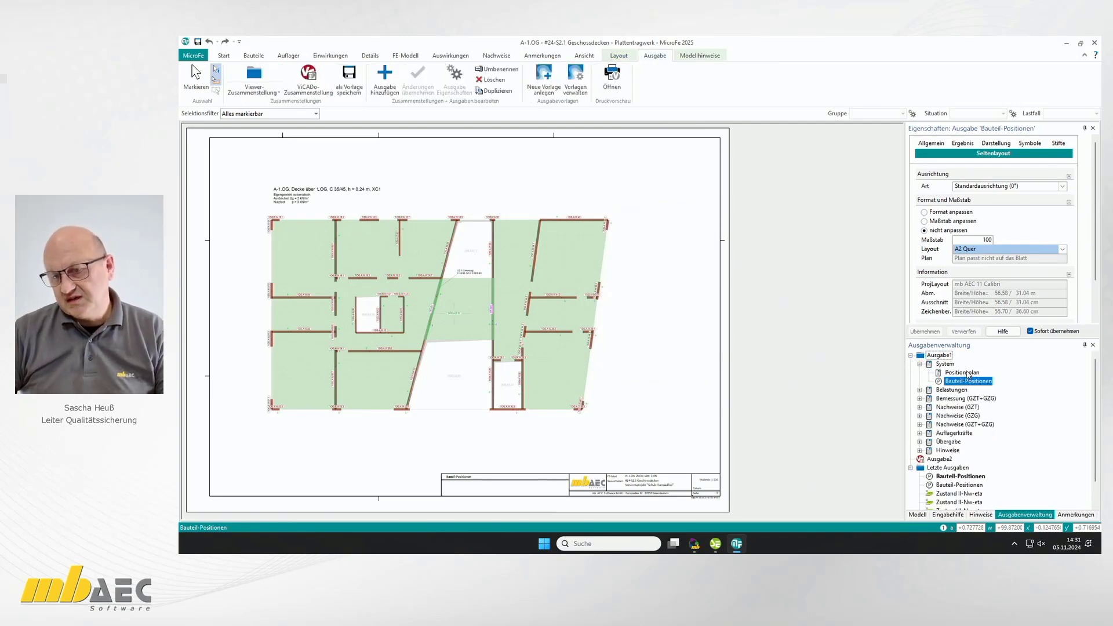
pyautogui.moveTo(969, 374); pyautogui.dragTo(972, 386)
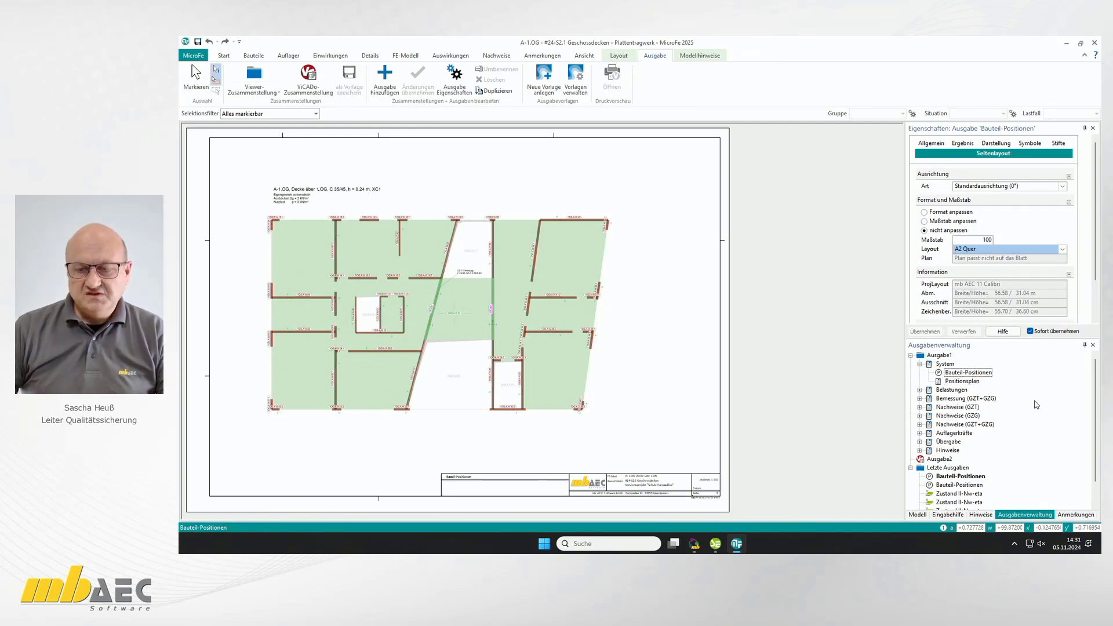
# - Open the Positionsplan output from the System chapter and turn off its position graphic
pyautogui.doubleClick(975, 382)
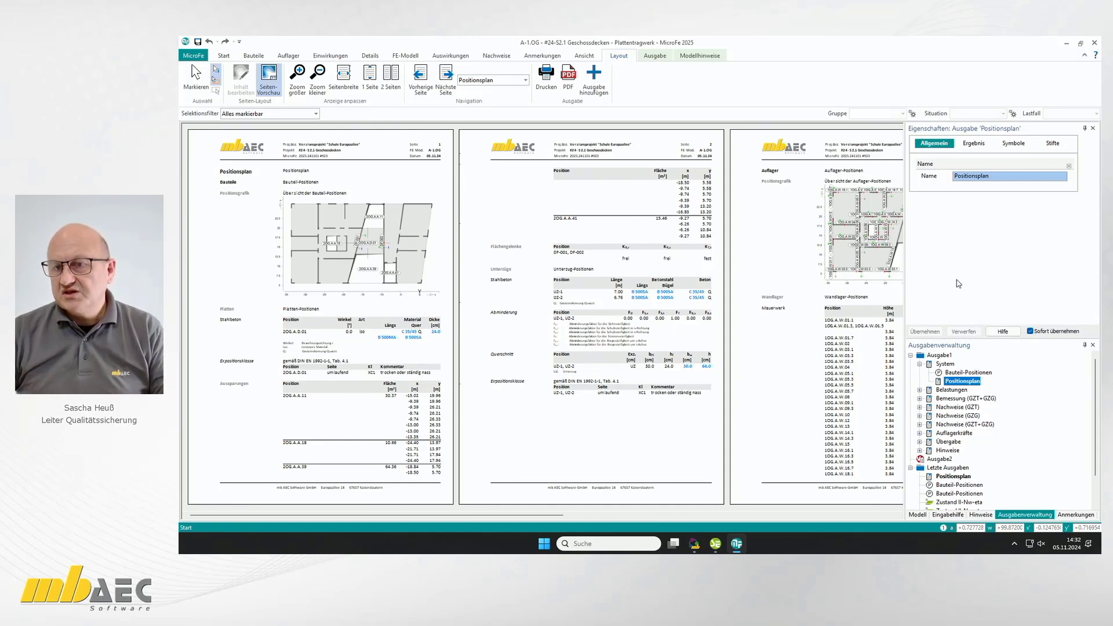
pyautogui.click(975, 144)
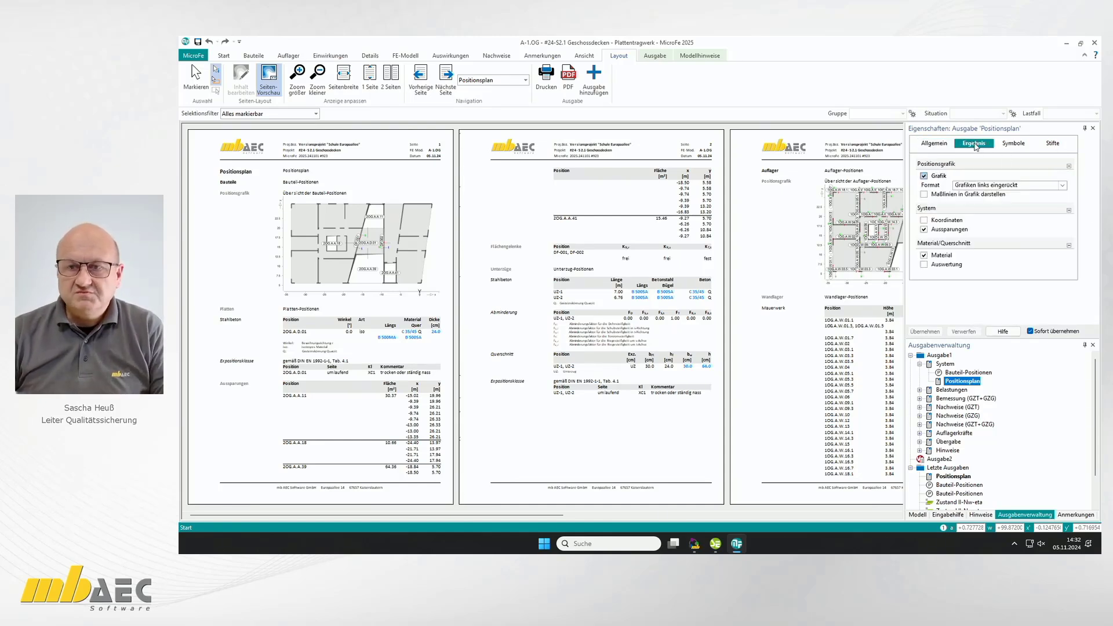
pyautogui.click(925, 176)
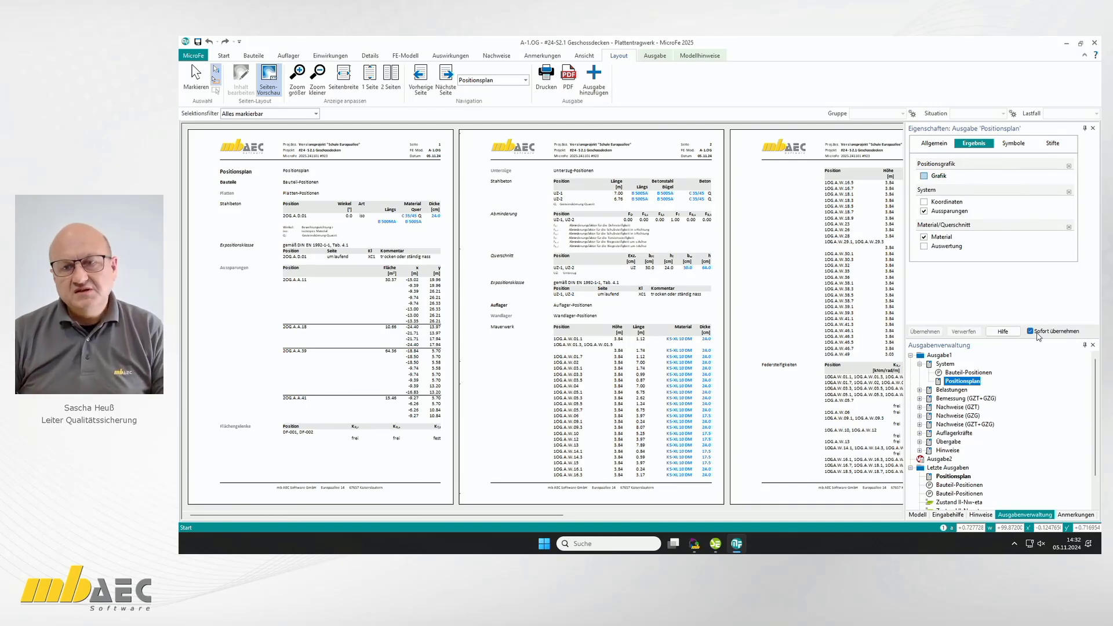
# - Generate the slab bending design output and set the reinforcement direction to "r/s oben"
pyautogui.click(497, 55)
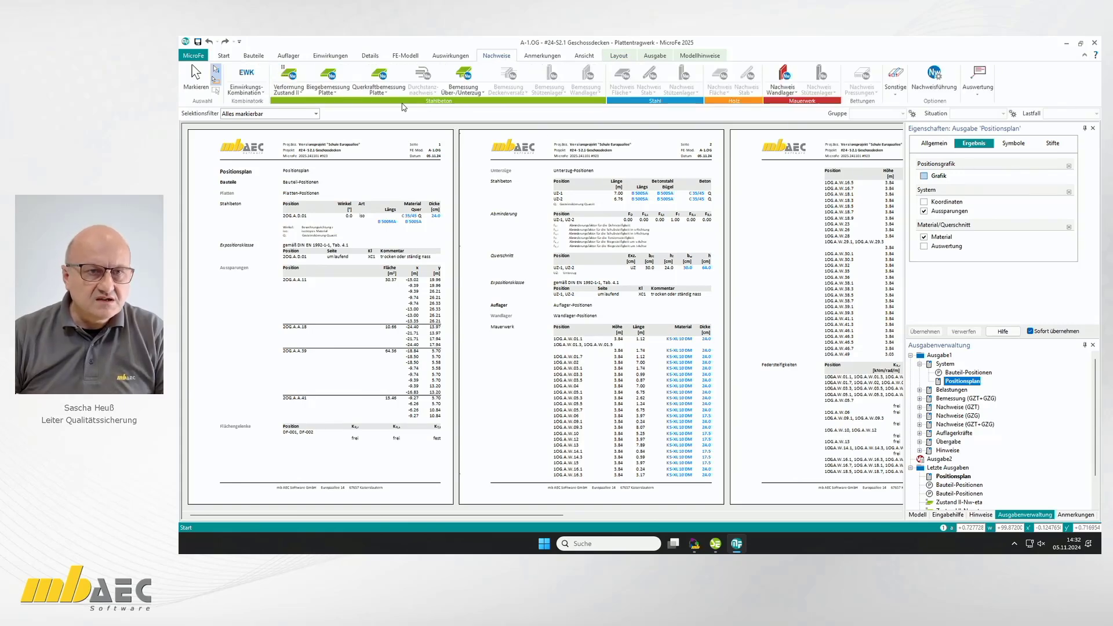
pyautogui.click(344, 82)
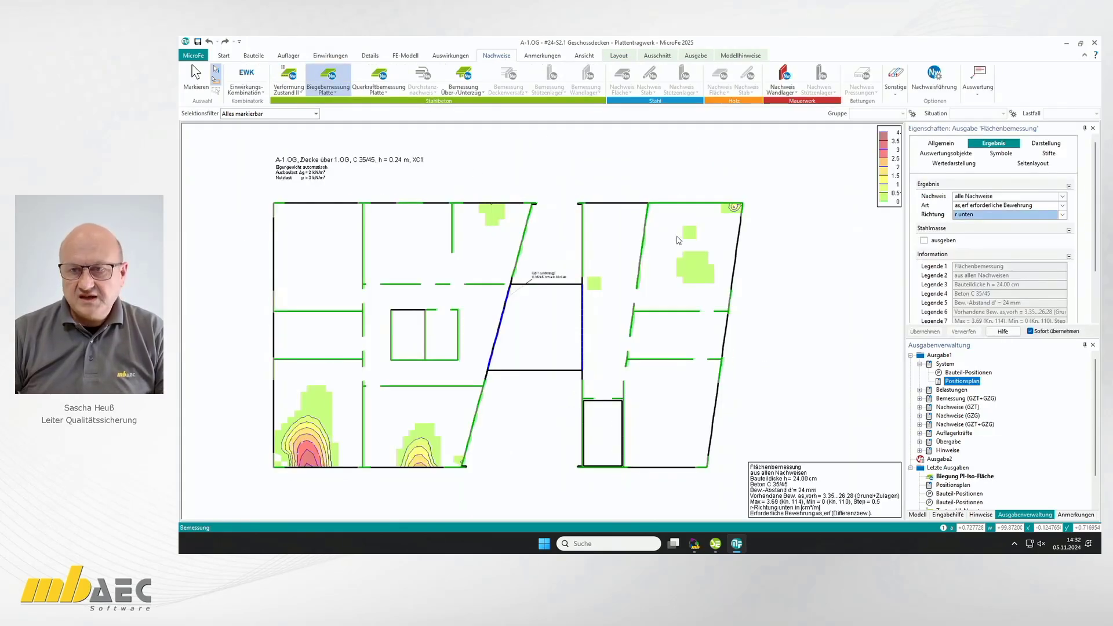
pyautogui.click(1063, 215)
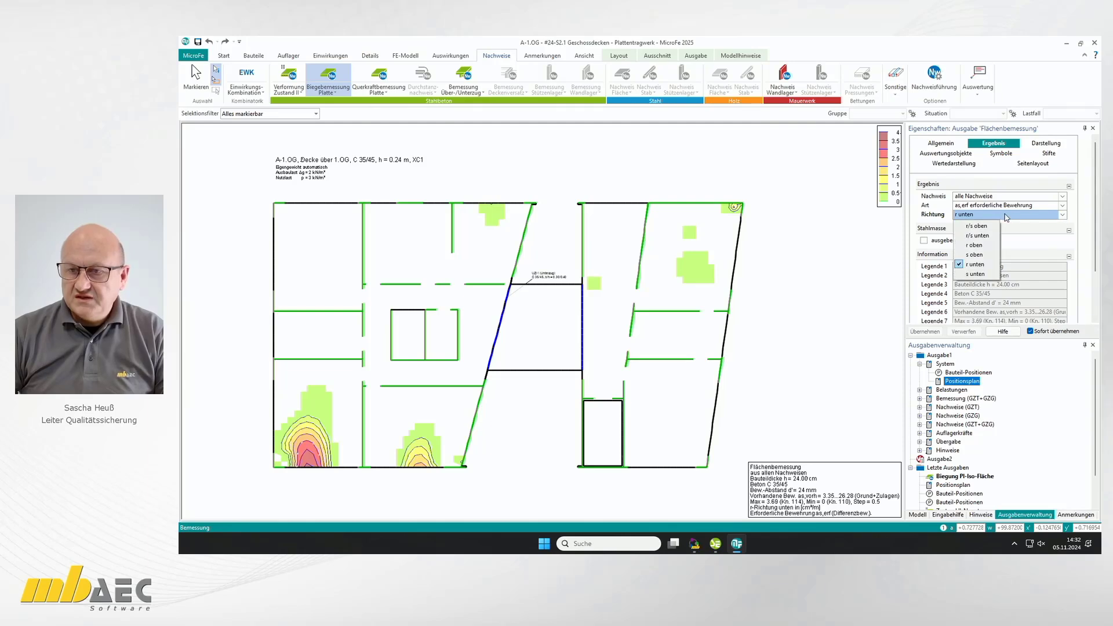
pyautogui.click(979, 226)
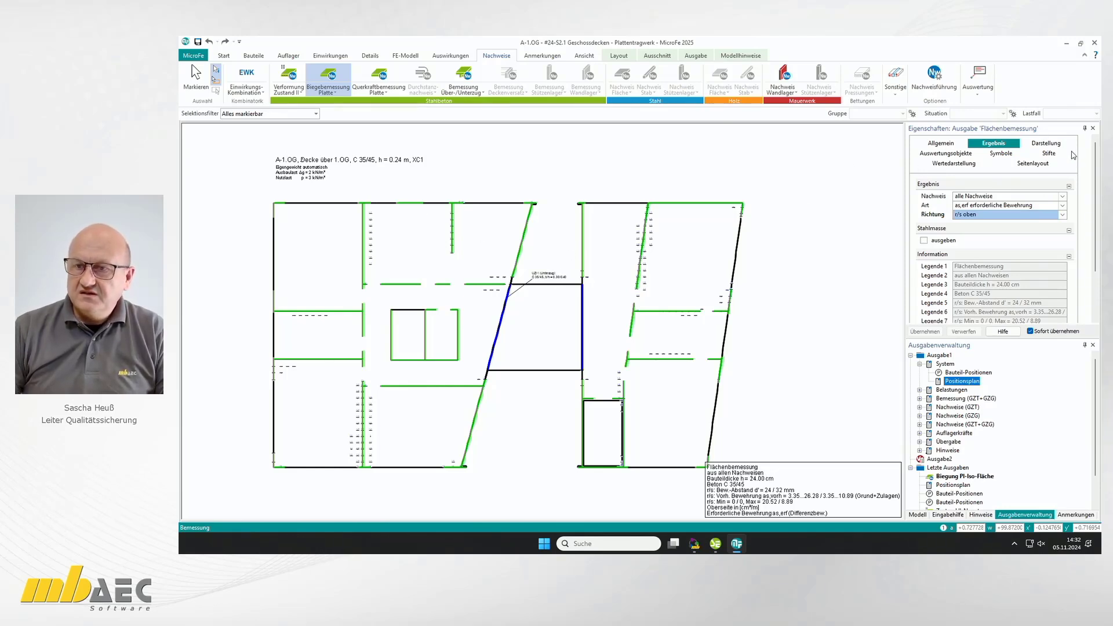
# - Hide the text objects in the bending design output and set its page layout to A2 Quer
pyautogui.click(1046, 143)
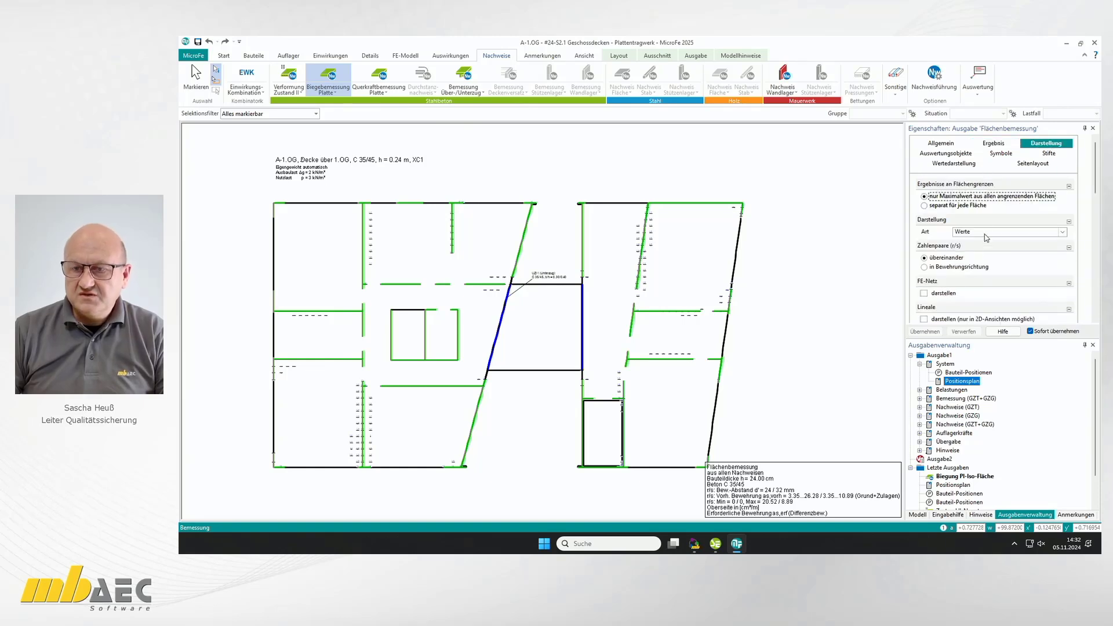
pyautogui.scroll(-5, 985, 211)
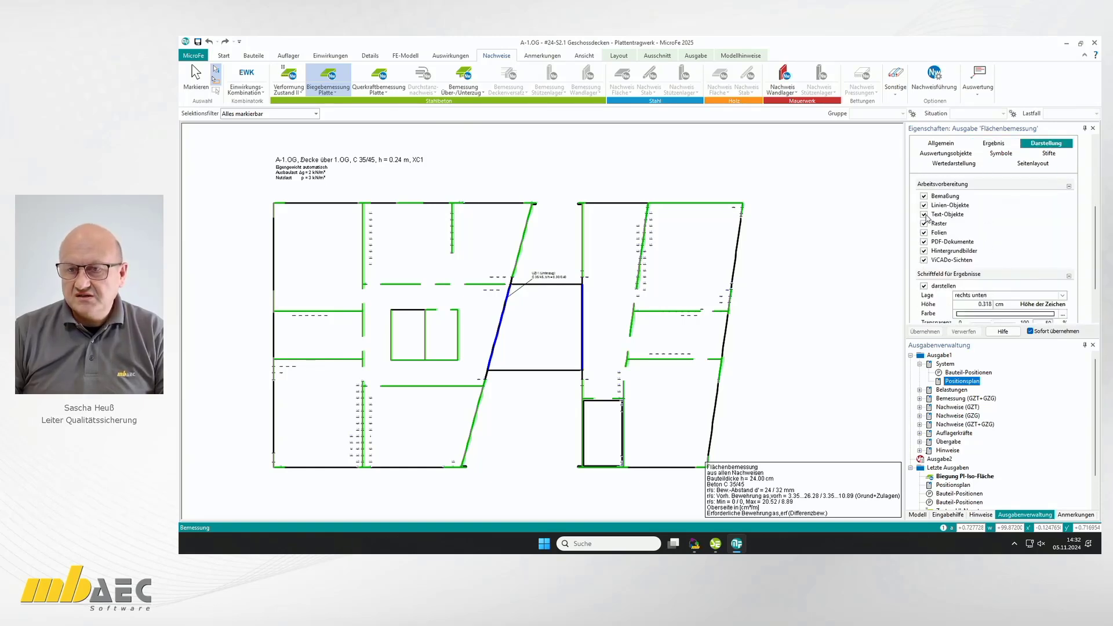
pyautogui.click(924, 215)
pyautogui.scroll(-1, 927, 221)
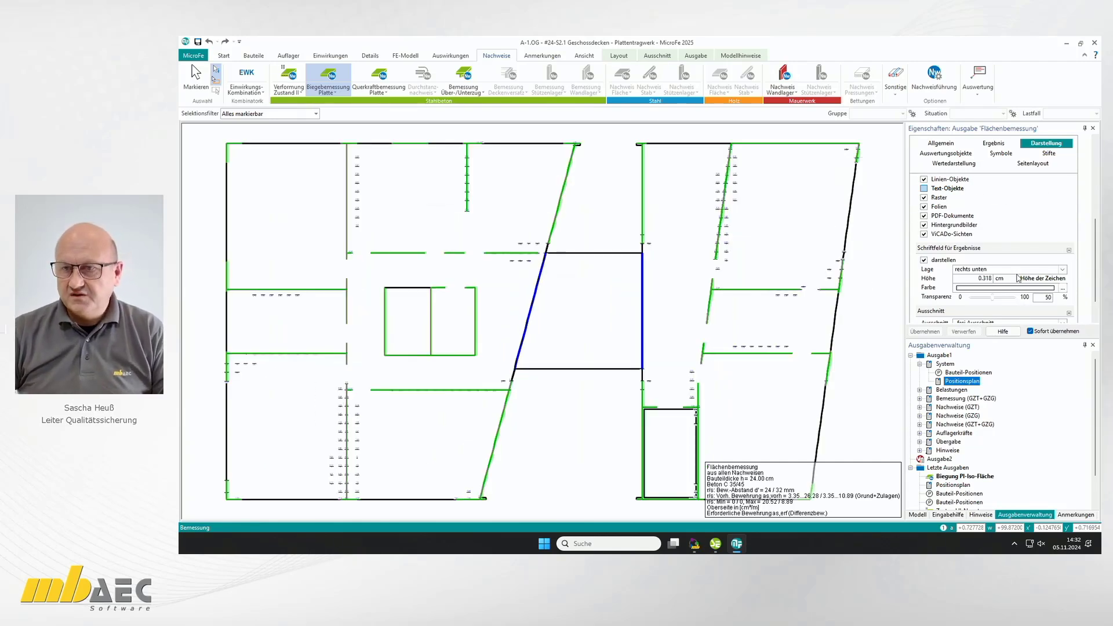
pyautogui.click(1034, 164)
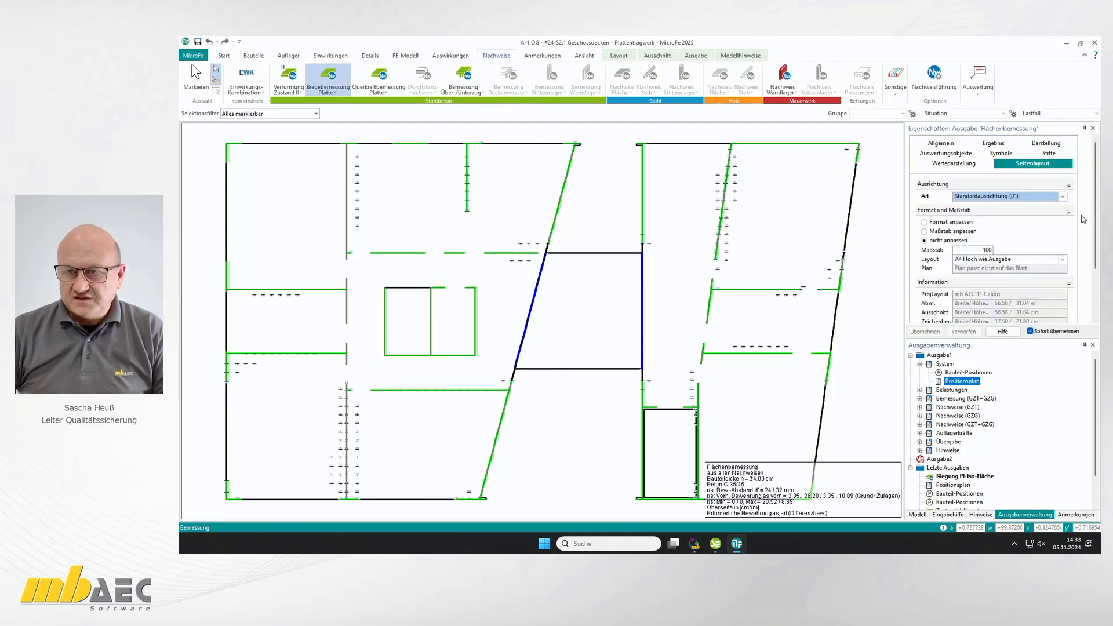
pyautogui.click(1063, 259)
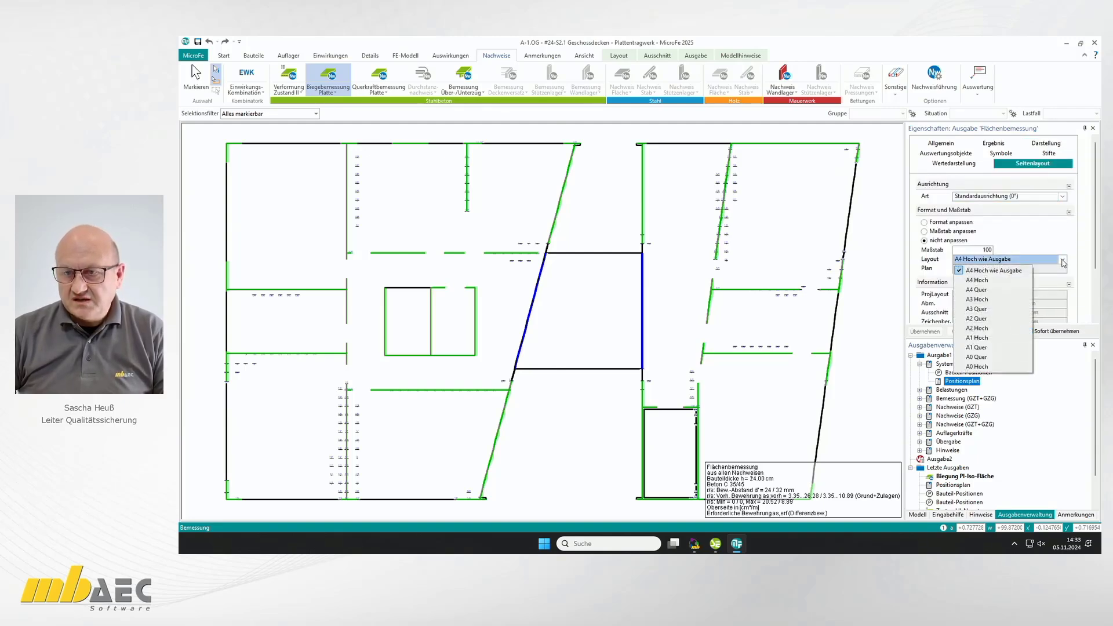
pyautogui.click(1014, 319)
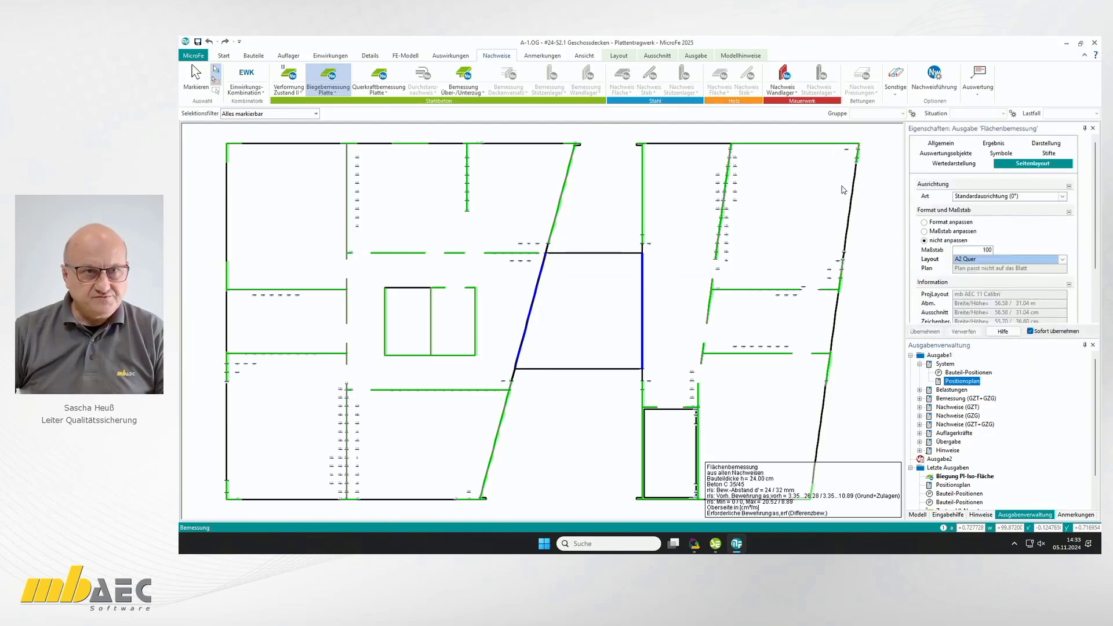
# - Add the upper reinforcement output to the Bemessung (GZT+GZG) chapter of Ausgabe1 under the name "obere Bewehrung"
pyautogui.click(619, 56)
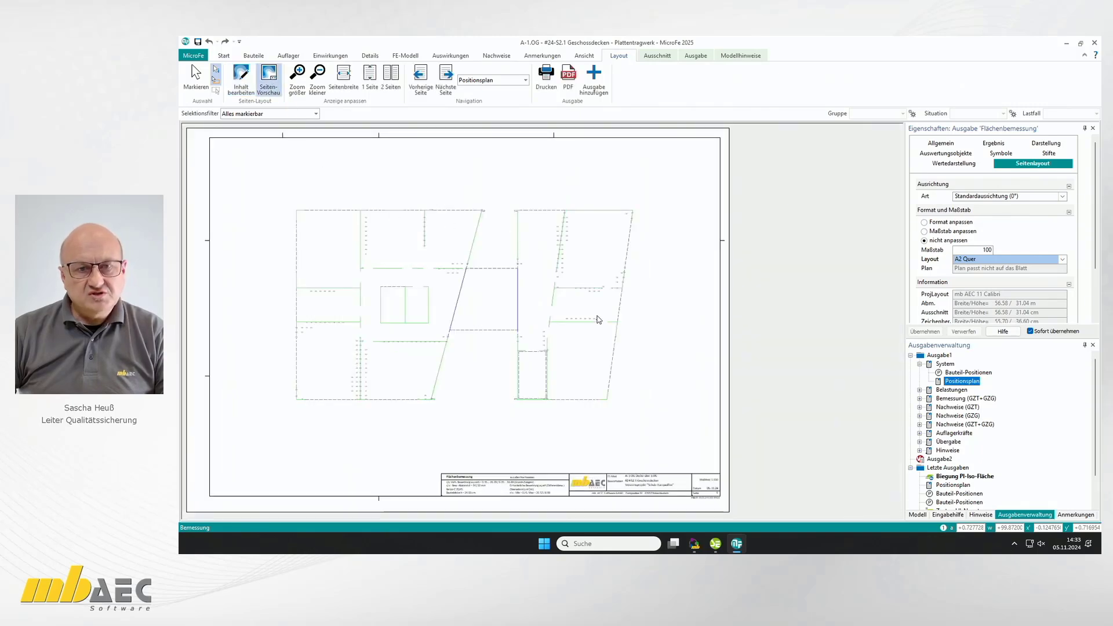
pyautogui.click(593, 78)
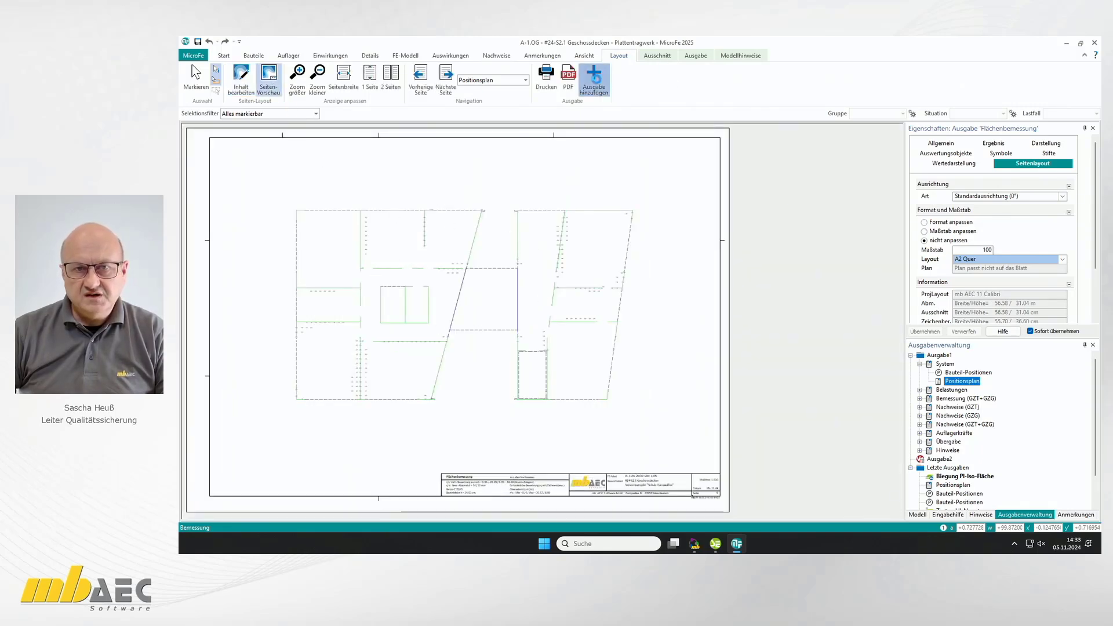
pyautogui.click(638, 294)
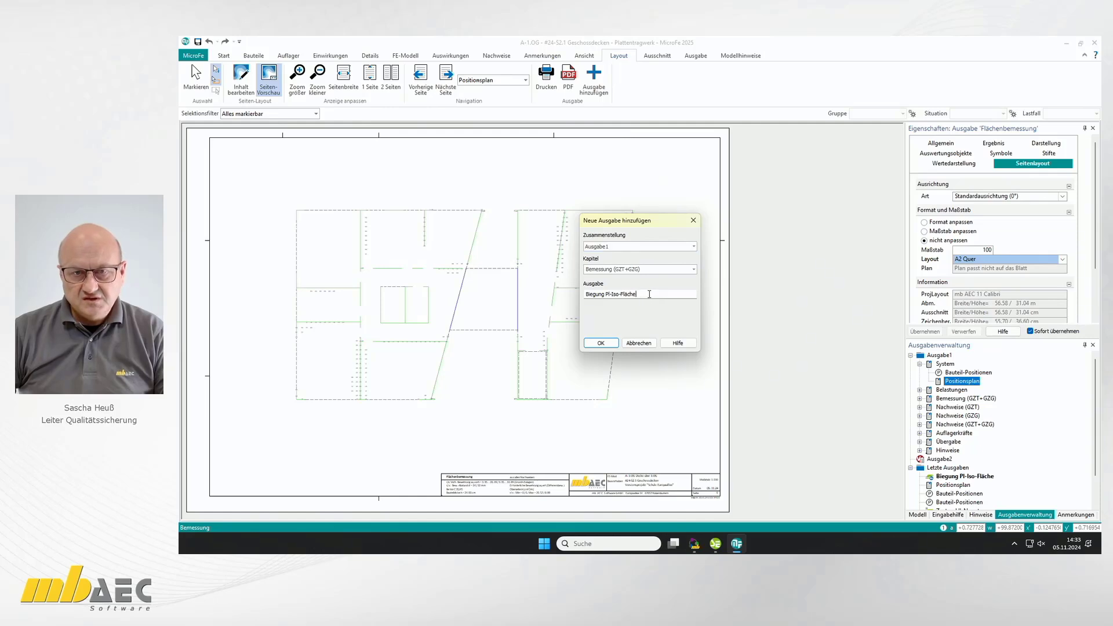
pyautogui.moveTo(637, 294); pyautogui.dragTo(586, 294)
pyautogui.write('ob')
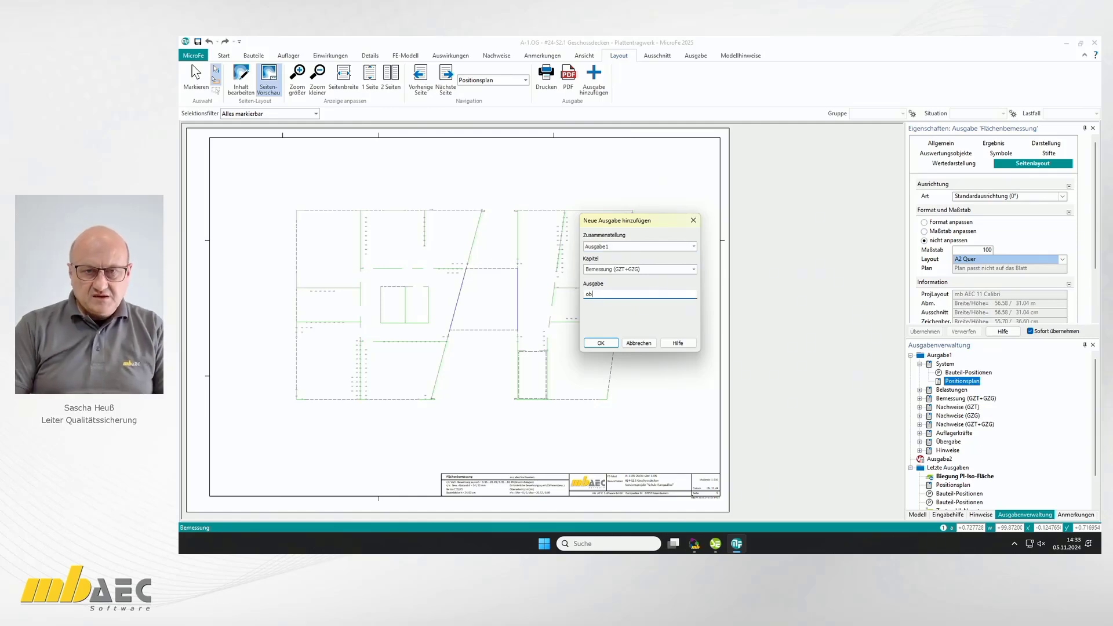
pyautogui.write('ere Bewehrung')
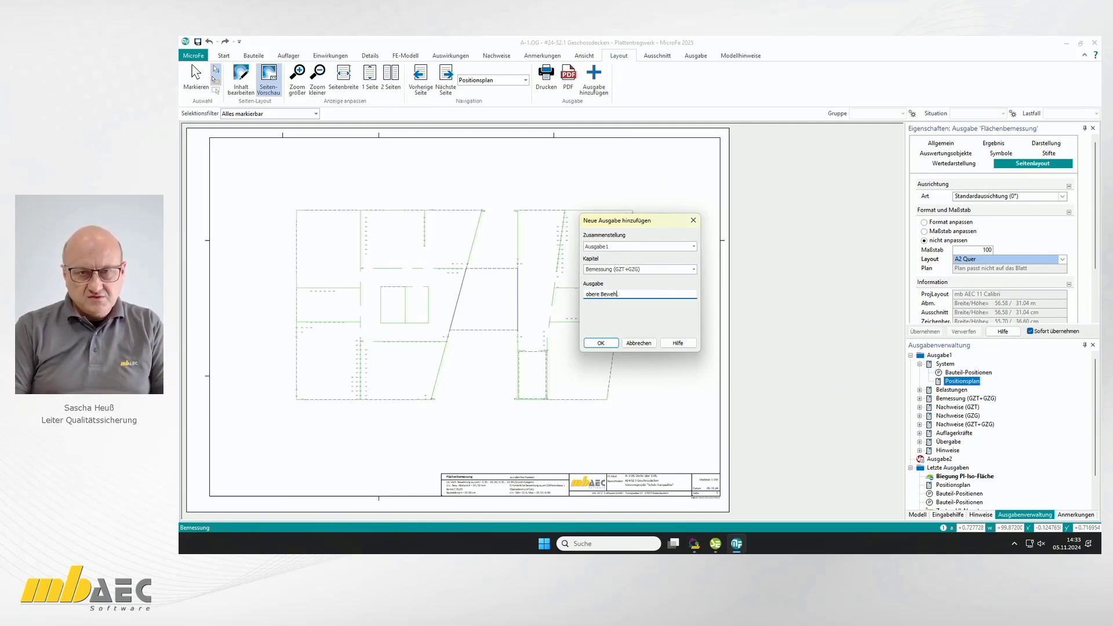
pyautogui.click(605, 345)
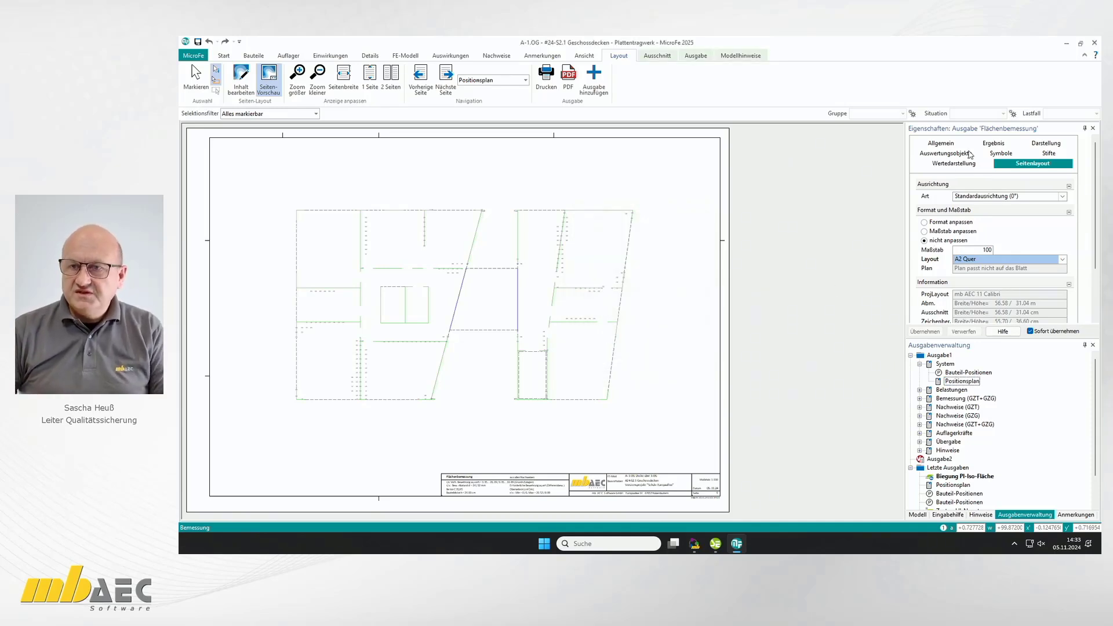
# - Set the reinforcement direction to "r/s unten" and add this output to the Bemessung (GZT+GZG) chapter of Ausgabe1 as "untere Bewehrung"
pyautogui.click(998, 144)
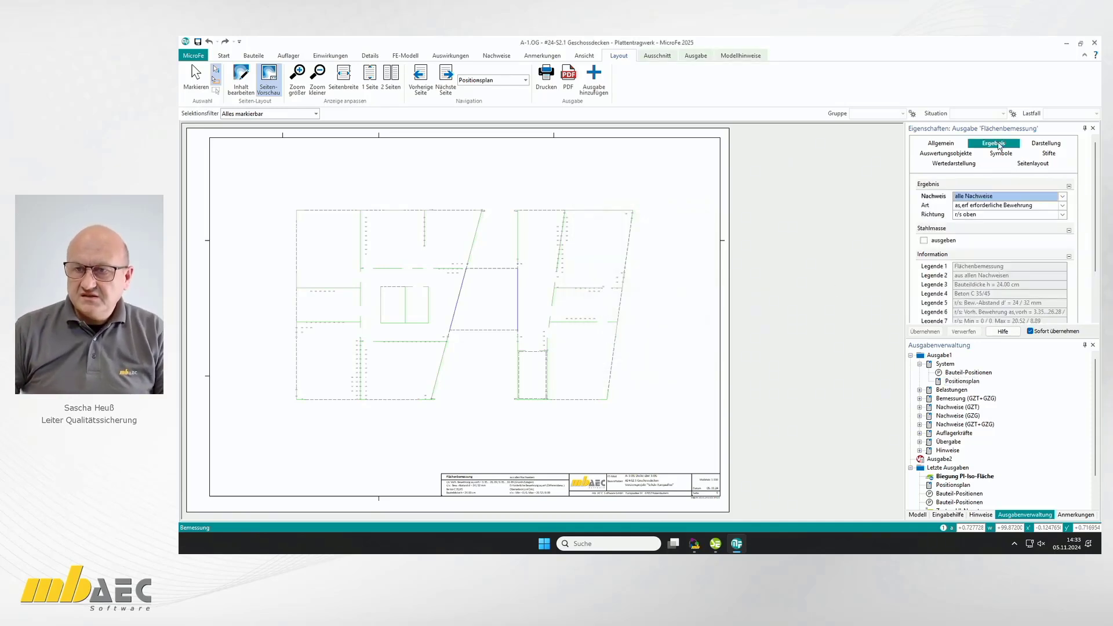
pyautogui.click(1061, 214)
pyautogui.click(985, 237)
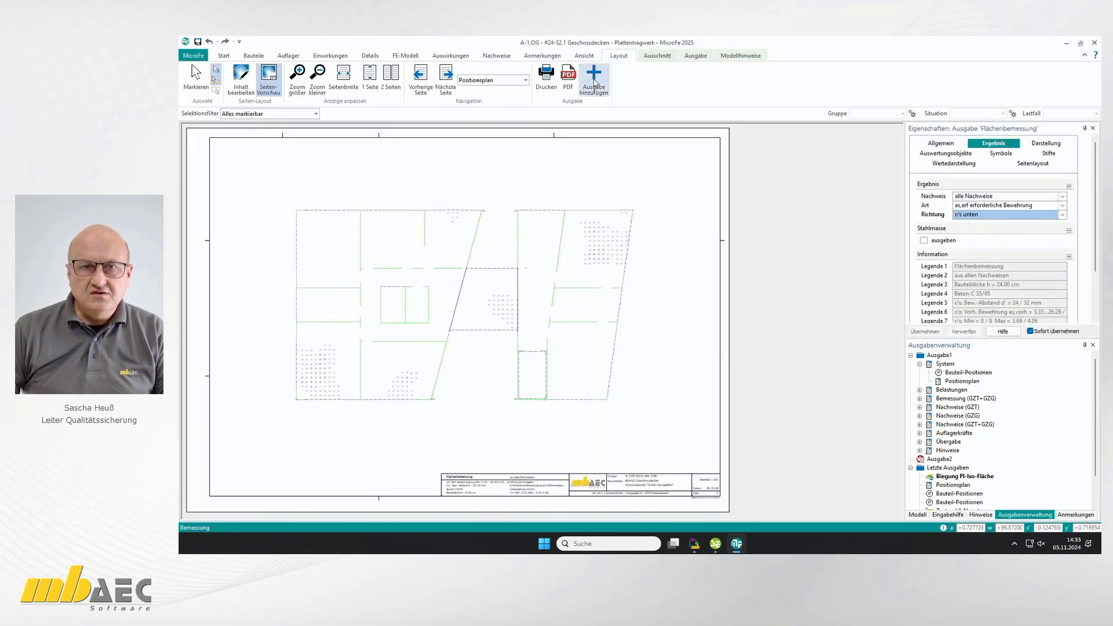
pyautogui.click(594, 82)
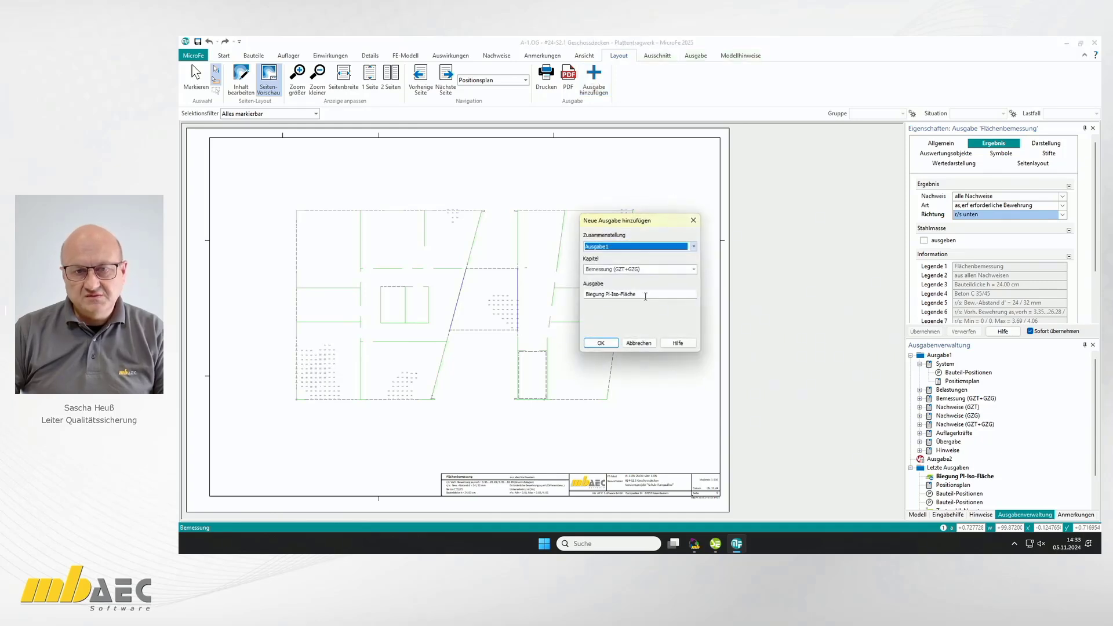
pyautogui.moveTo(645, 296); pyautogui.dragTo(536, 297)
pyautogui.write('un')
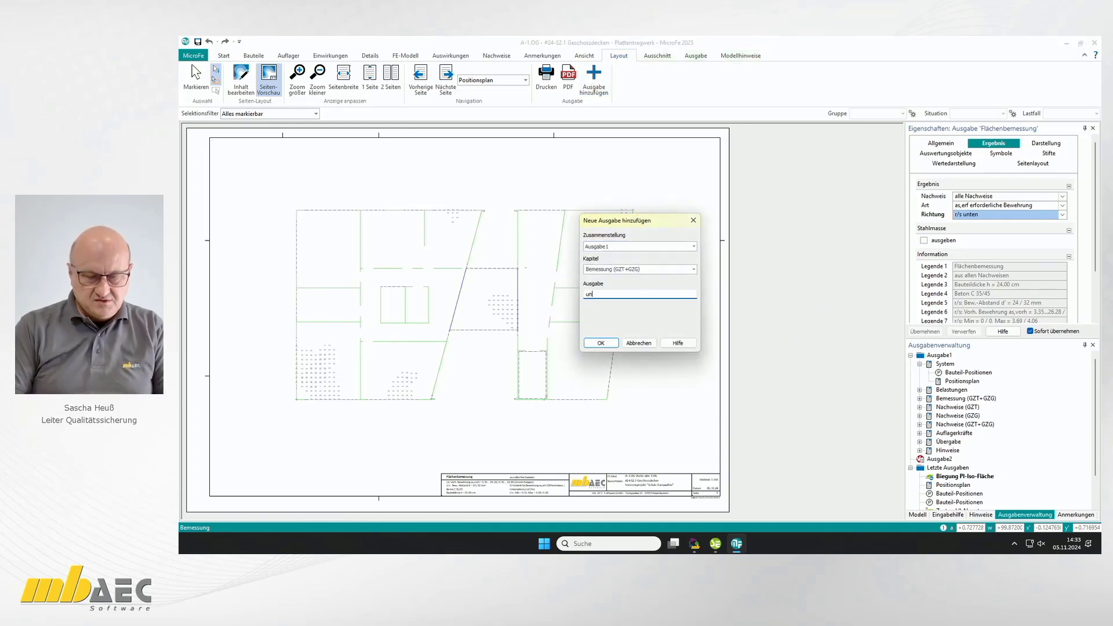
pyautogui.write('tere B')
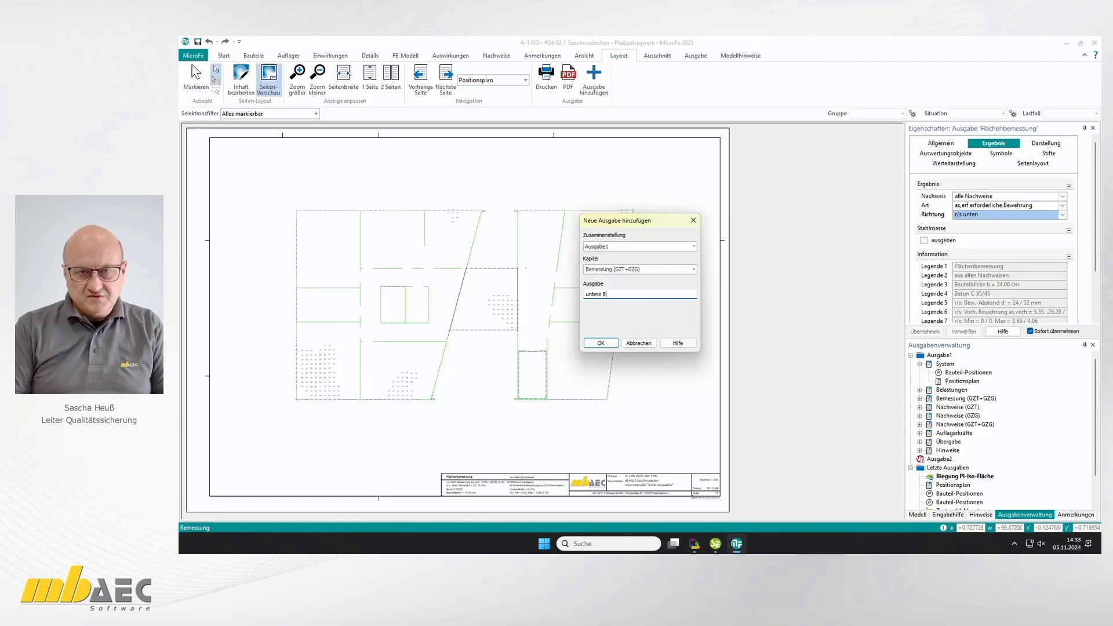
pyautogui.write('ewehrung')
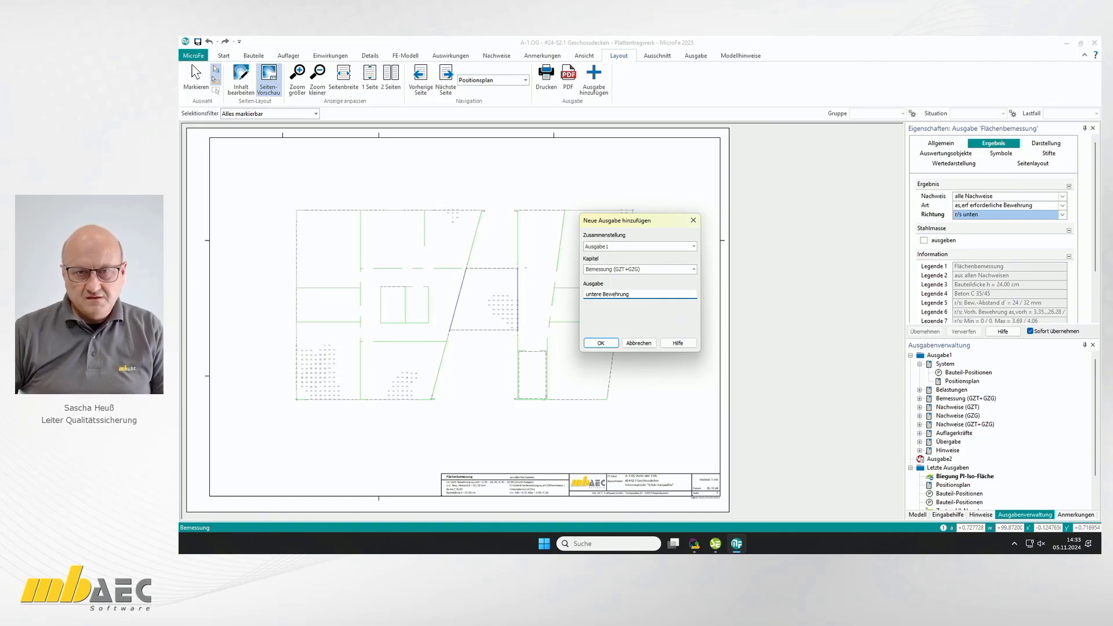
pyautogui.click(600, 343)
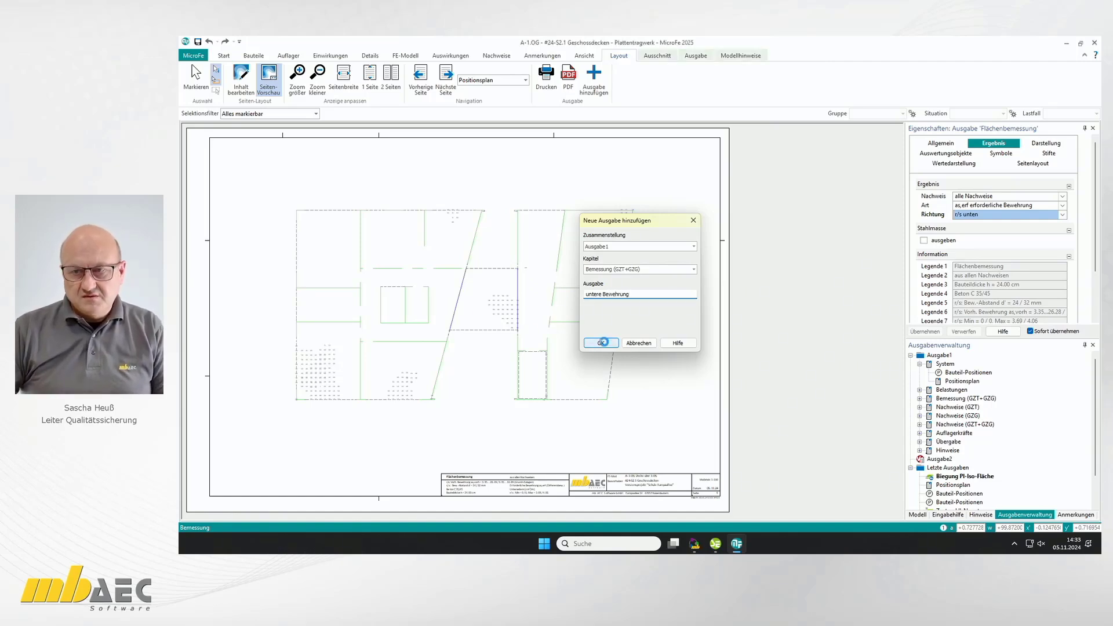
# - Open the "Biegung (detailliert, Iso)" output from the Bemessung (GZT+GZG) chapter and turn off its position graphic
pyautogui.click(919, 399)
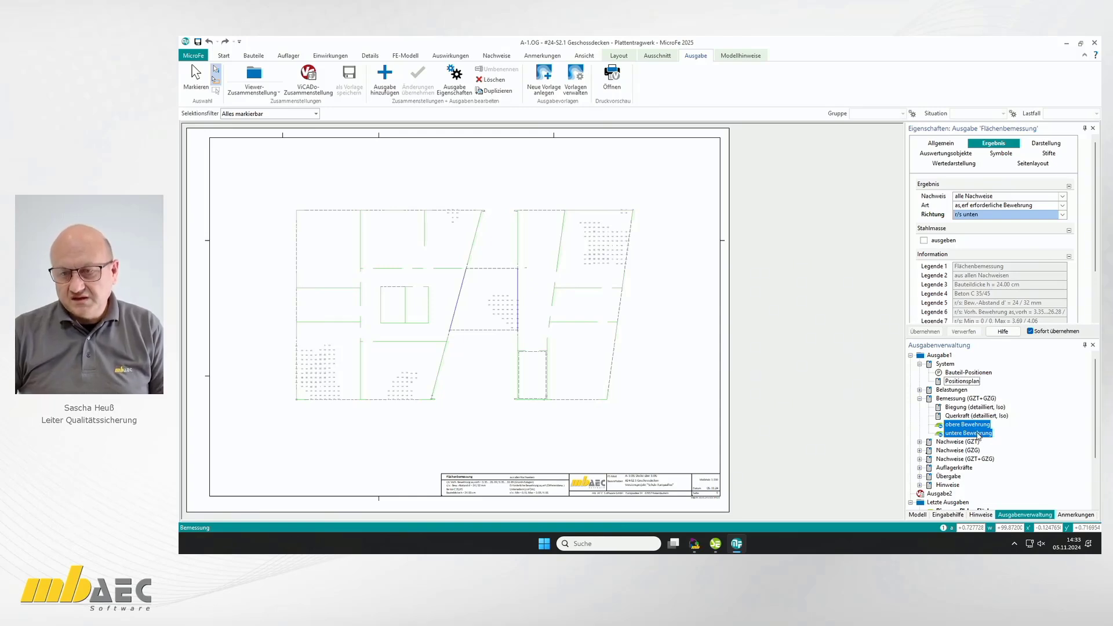
pyautogui.click(969, 407)
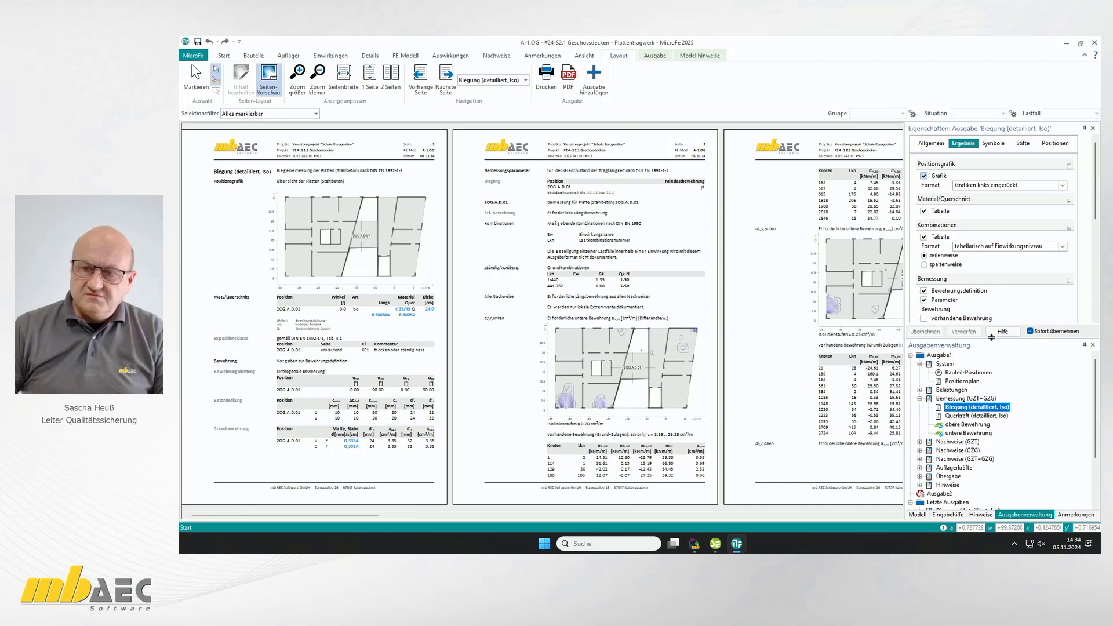
pyautogui.moveTo(986, 338); pyautogui.dragTo(986, 387)
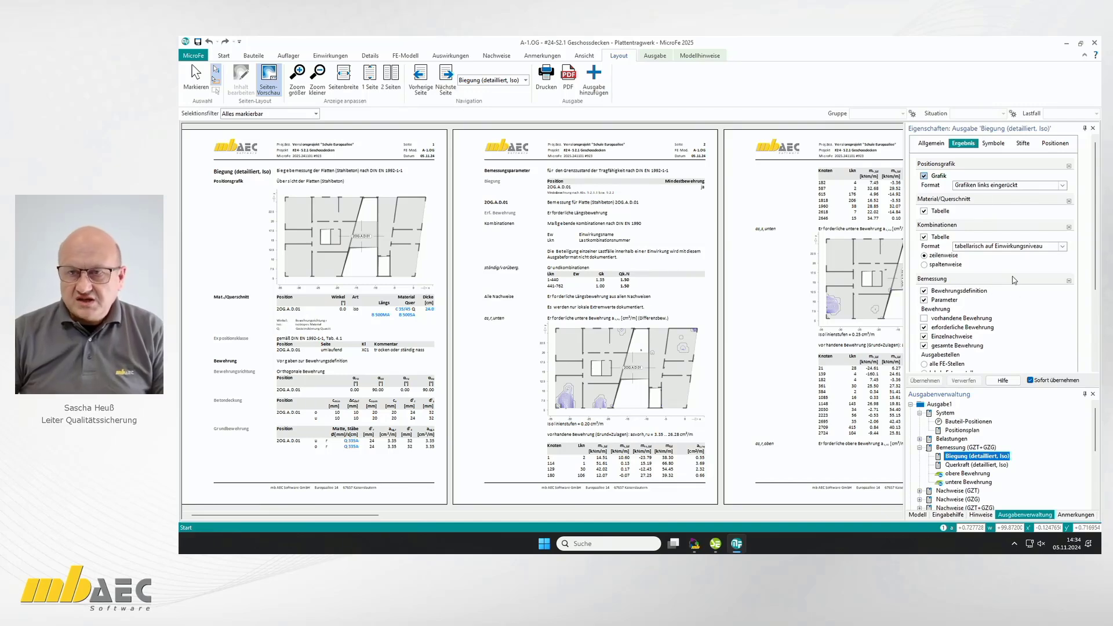
pyautogui.click(924, 177)
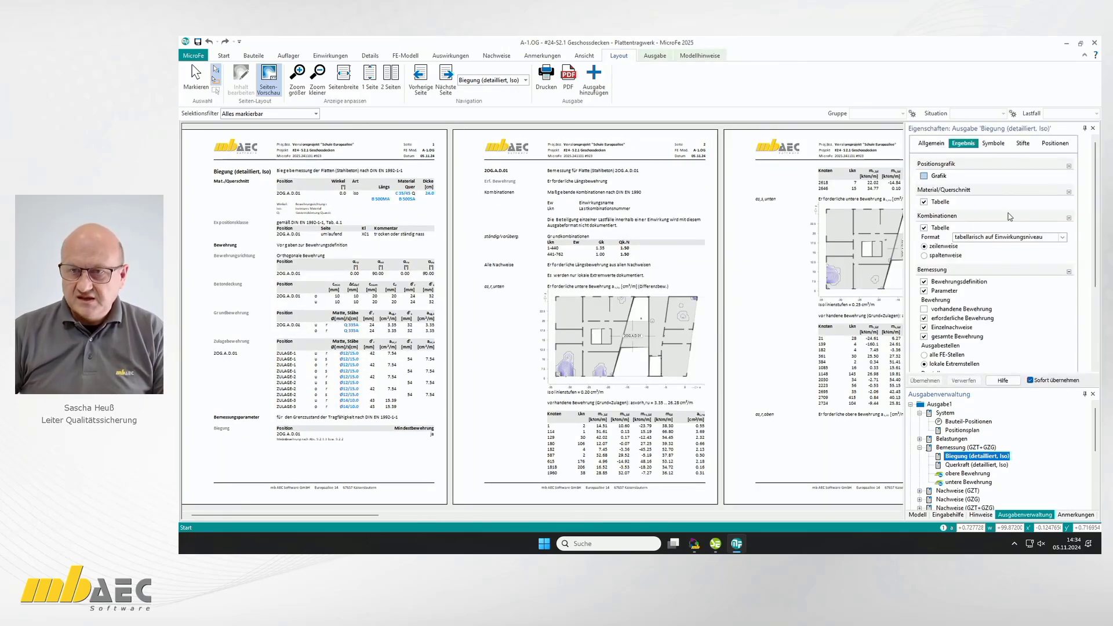
pyautogui.click(924, 291)
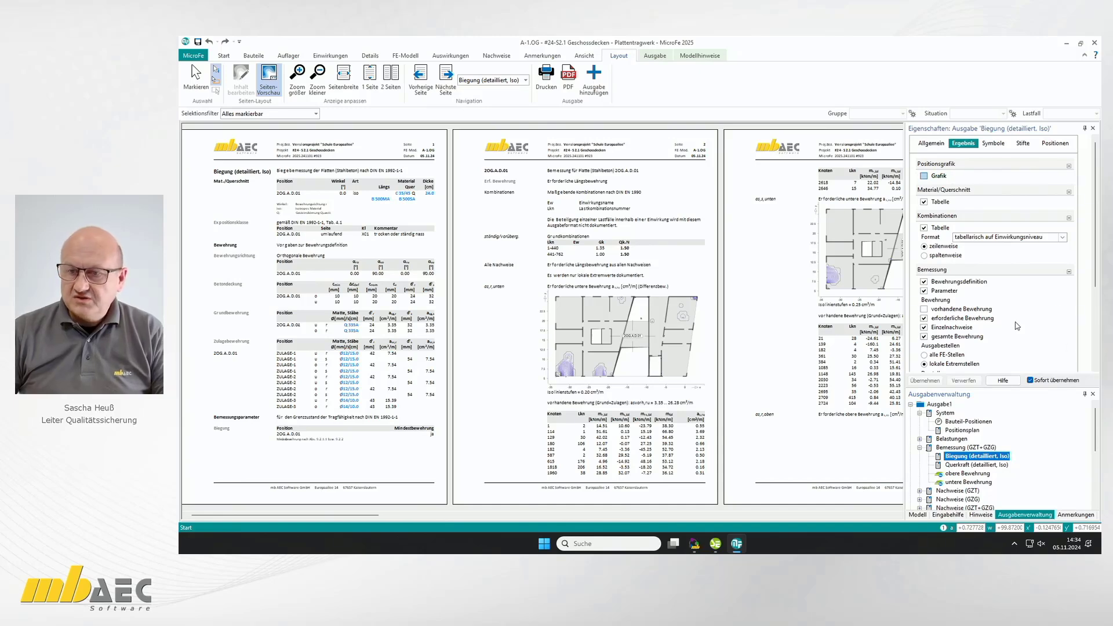
# - Set the design graphics to the format "Grafiken auf volle Seite um 90° gedreht" and the display type "Werte"
pyautogui.scroll(-2, 1015, 325)
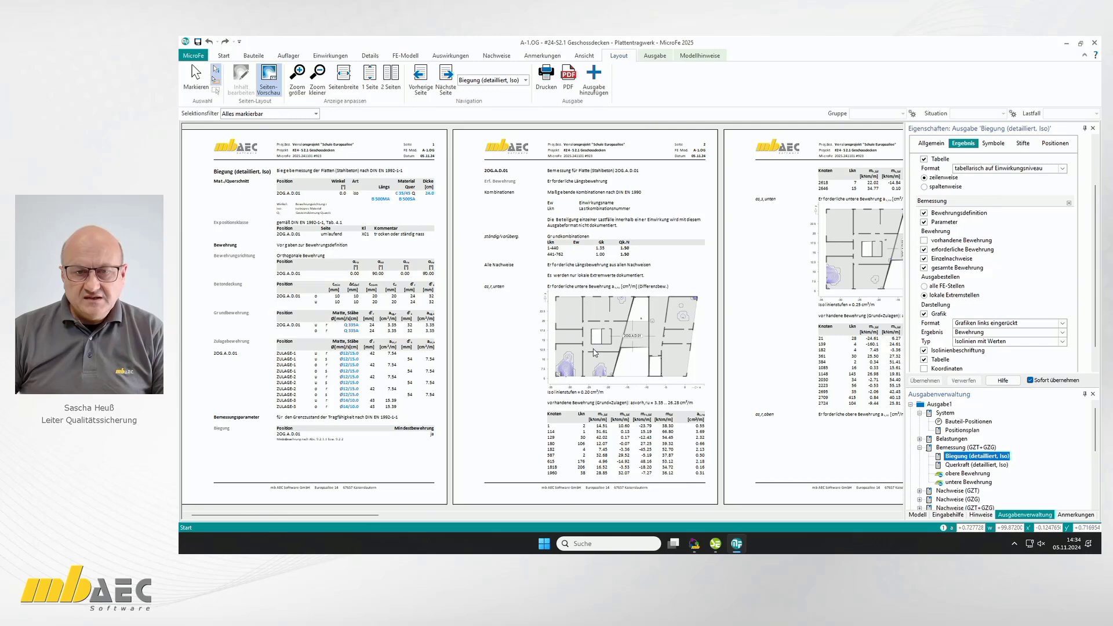
pyautogui.click(1063, 326)
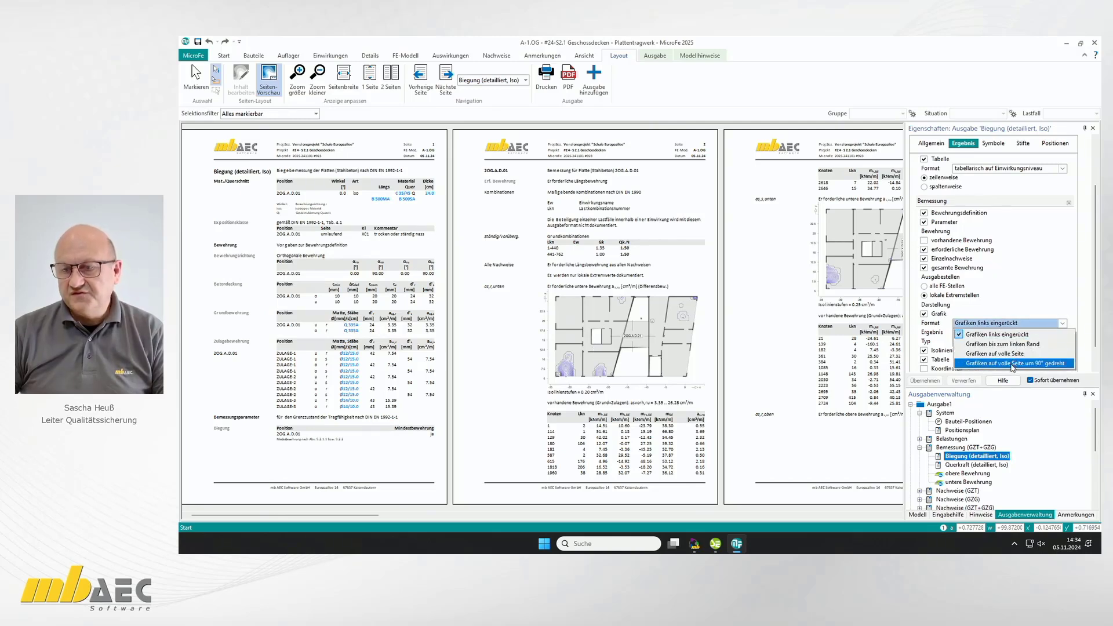
pyautogui.click(1029, 364)
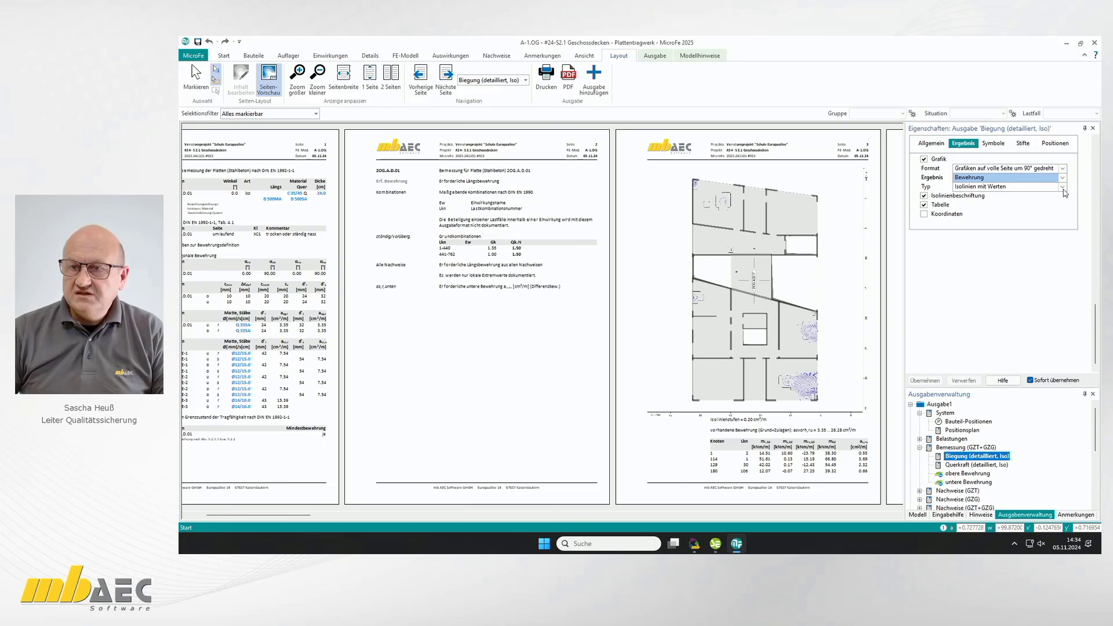
pyautogui.click(1061, 187)
pyautogui.click(1014, 199)
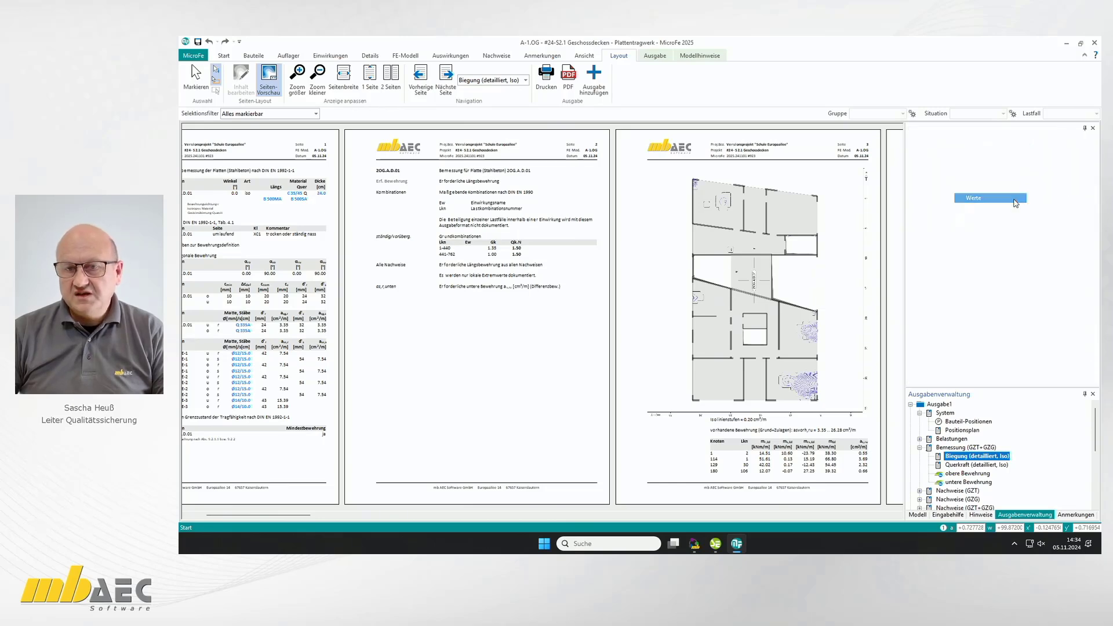
pyautogui.hscroll(2, 836, 347)
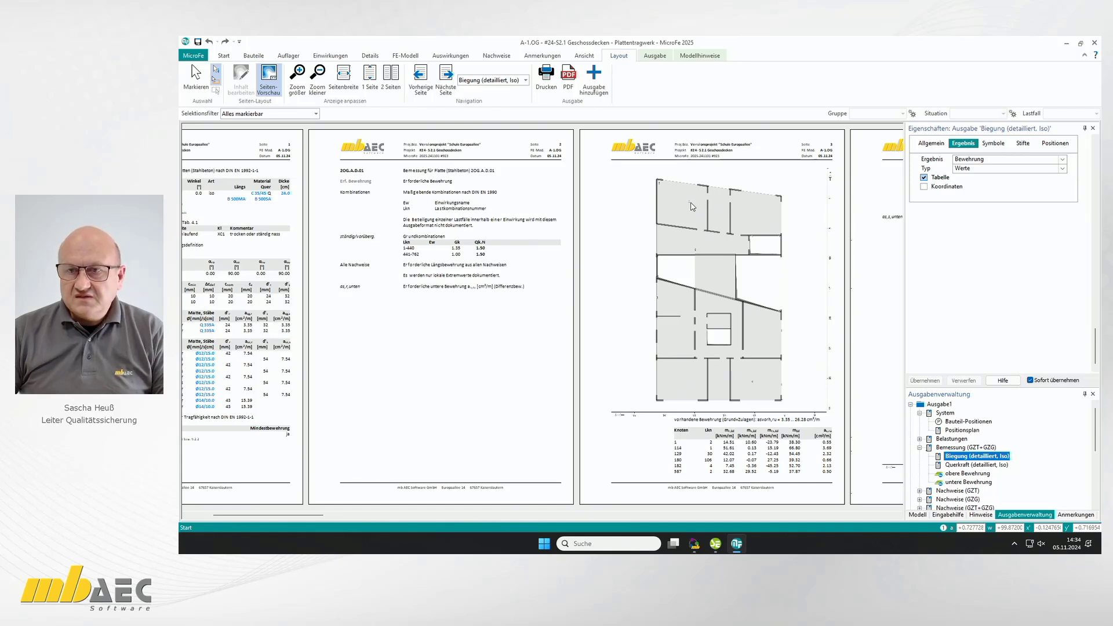
# - Set the reinforcement text size to 0.3 m project dimension and check the labels in the design graphic
pyautogui.click(995, 143)
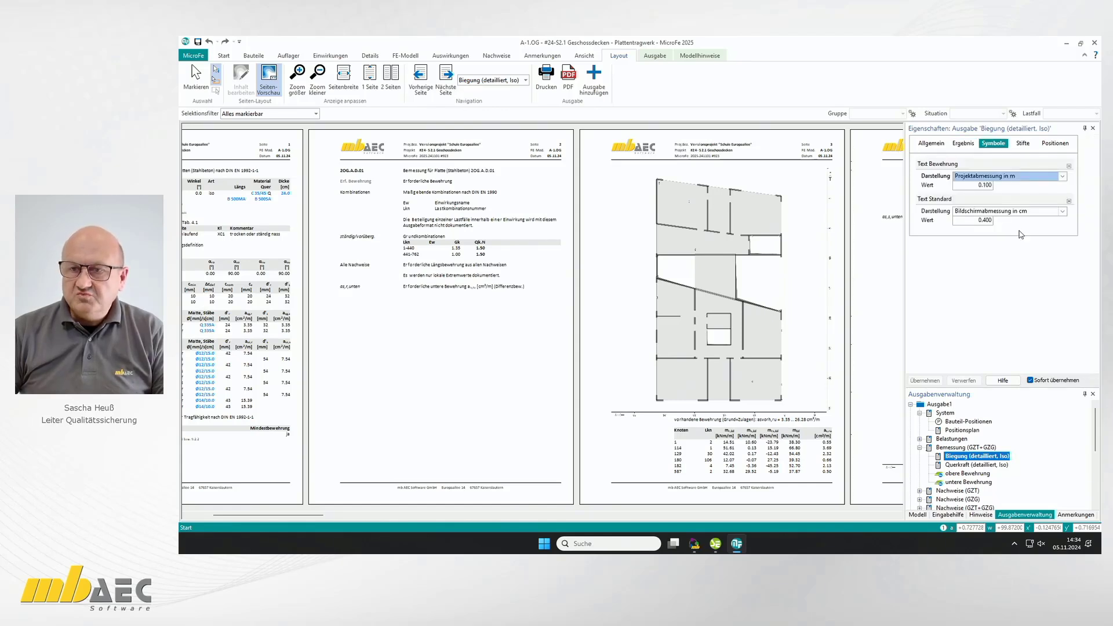
pyautogui.click(976, 185)
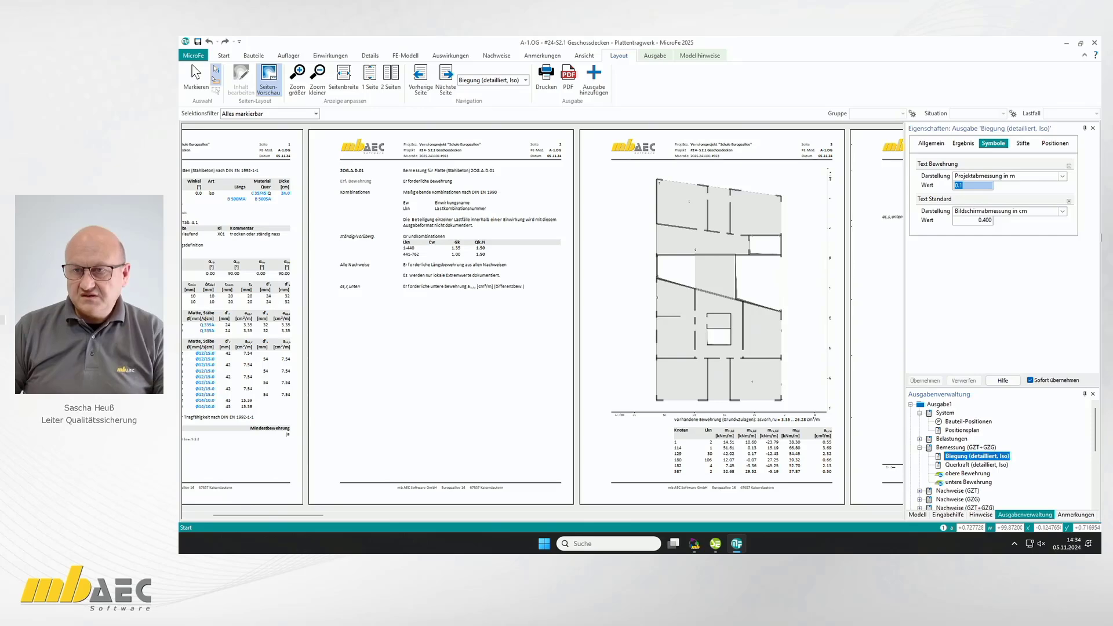
pyautogui.write('0.')
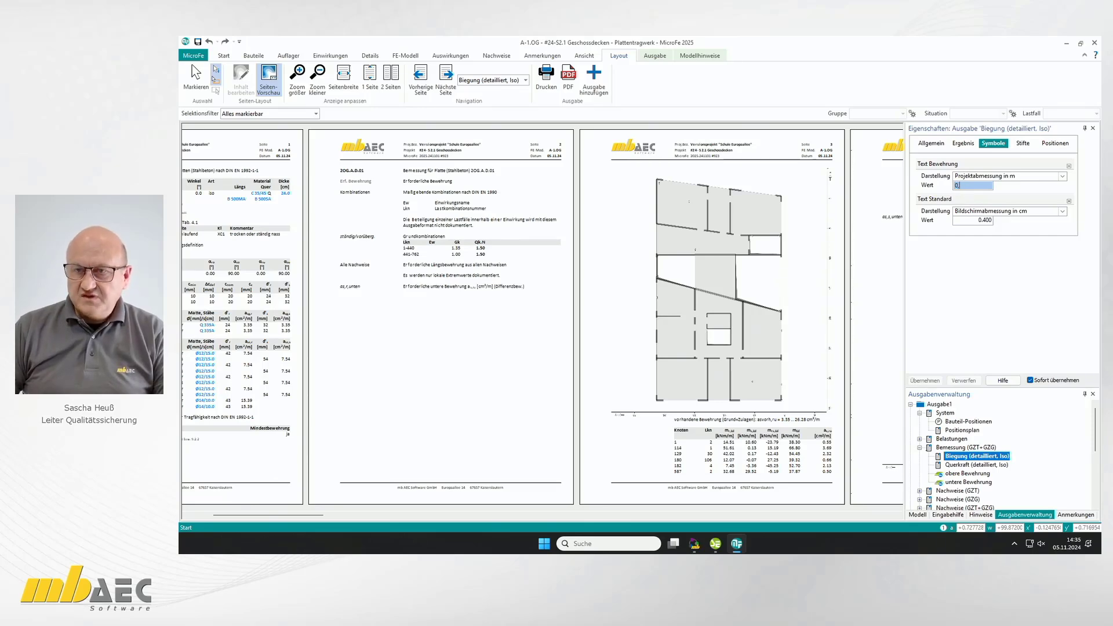
pyautogui.write('3')
pyautogui.press('Tab')
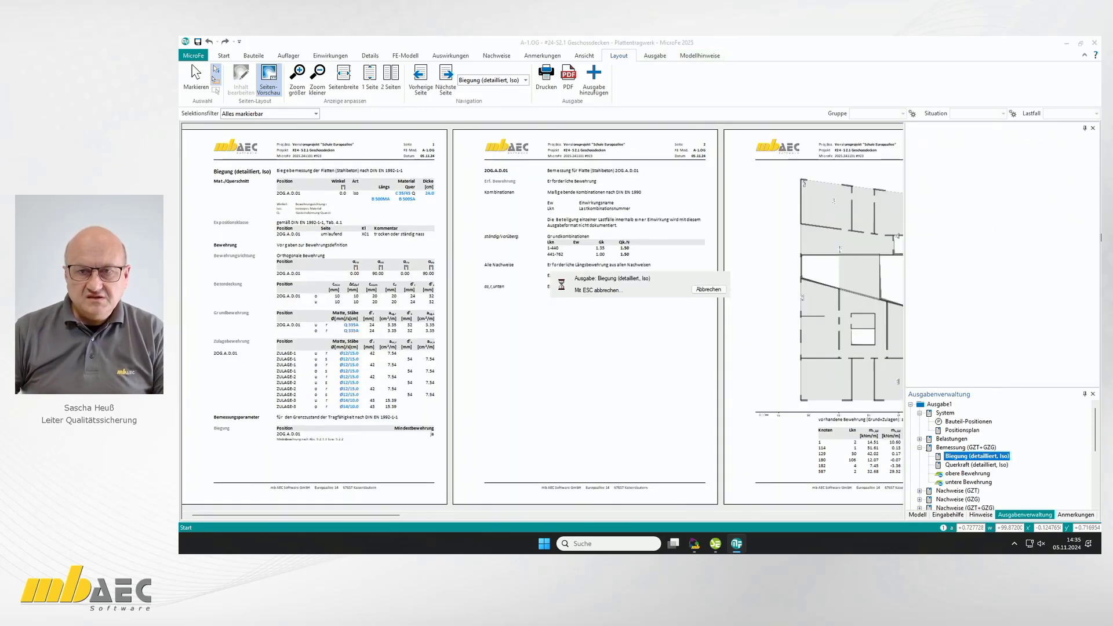
pyautogui.moveTo(721, 174); pyautogui.dragTo(803, 235)
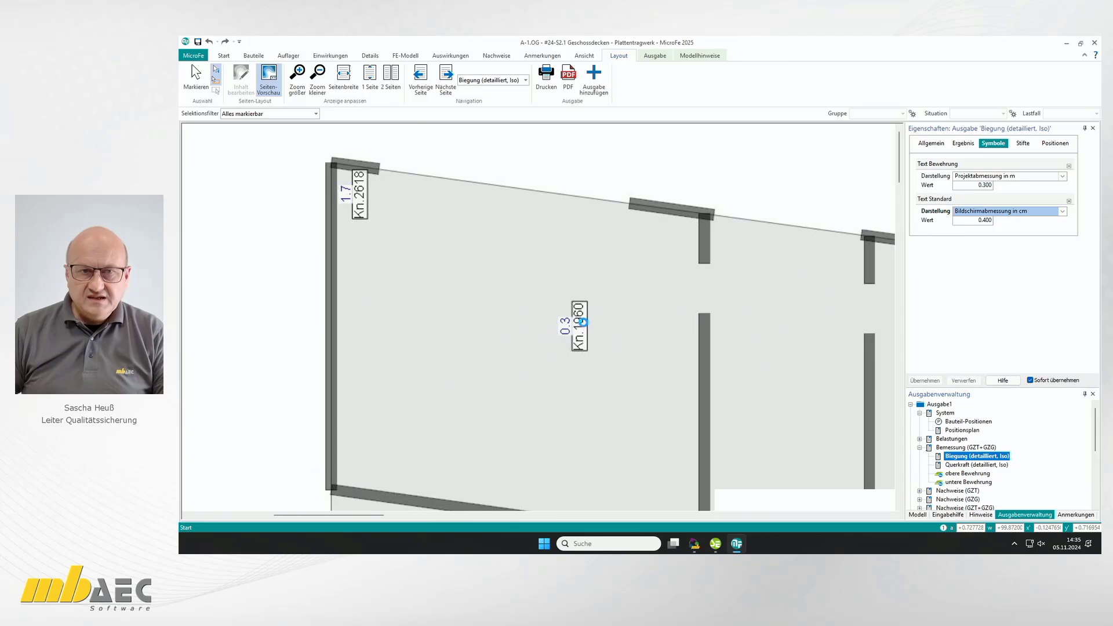
pyautogui.rightClick(583, 325)
# - Set the output locations of the bending design to "alle FE-Stellen"
pyautogui.click(965, 144)
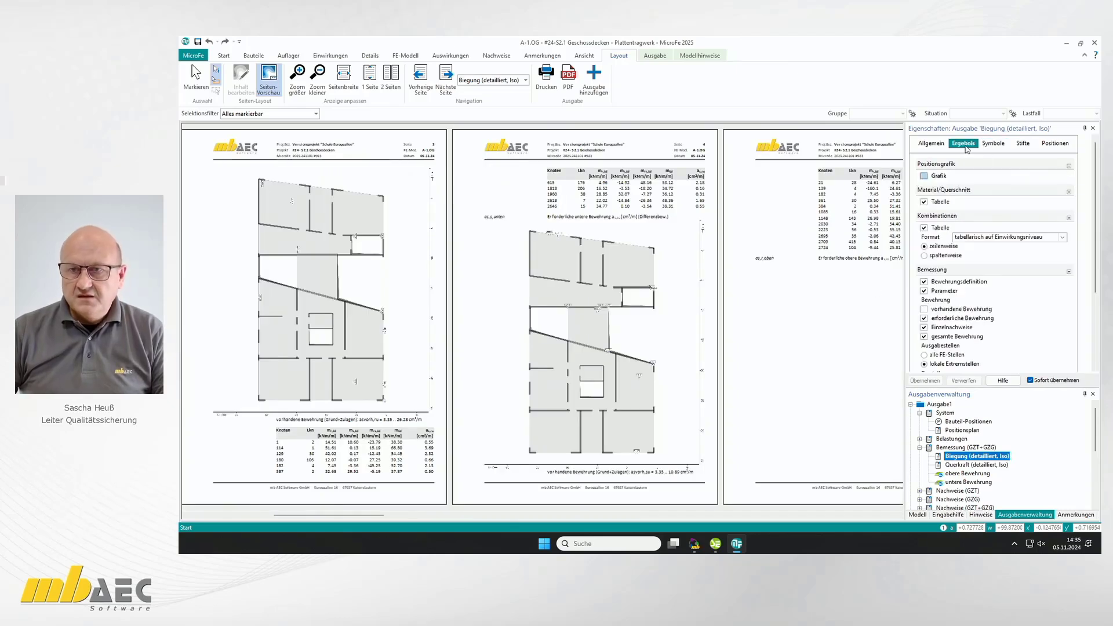
pyautogui.hscroll(-2, 596, 346)
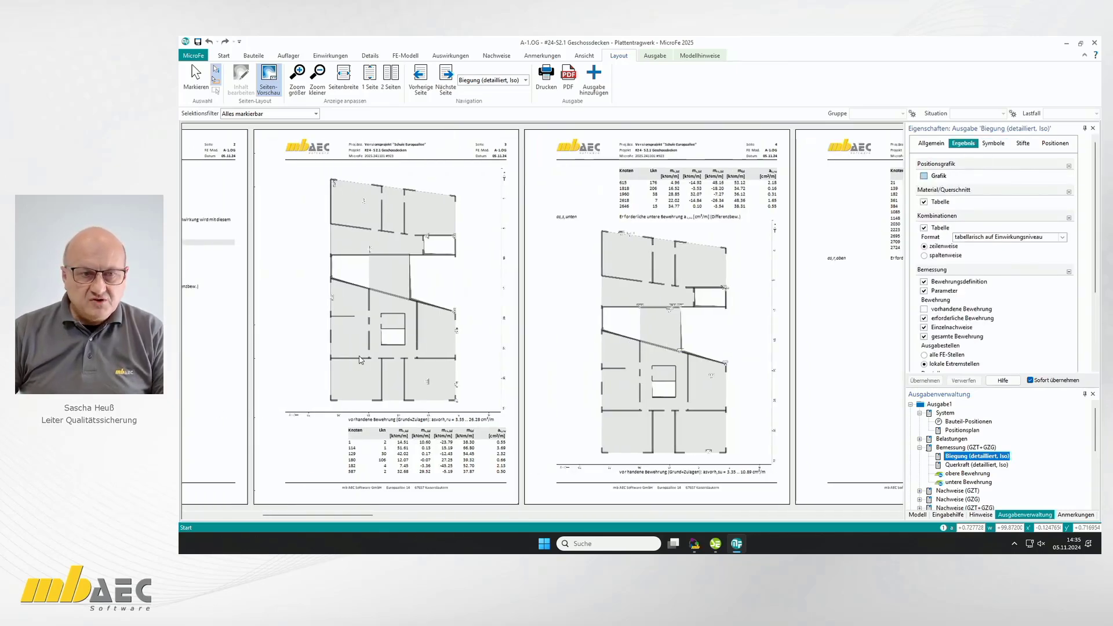
pyautogui.scroll(-3, 1014, 349)
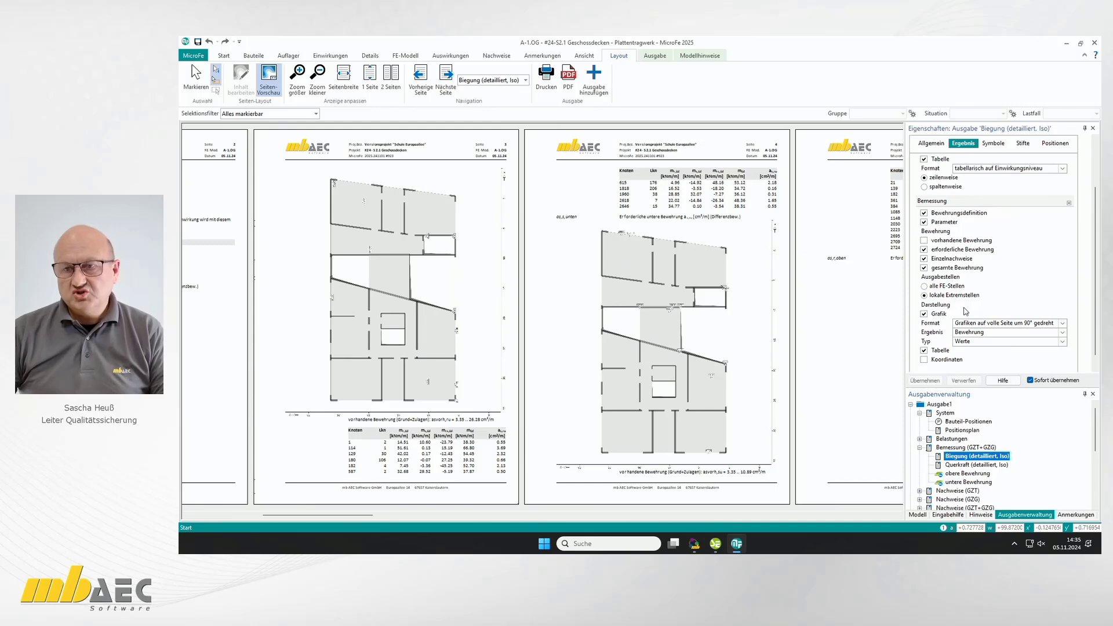
pyautogui.click(927, 288)
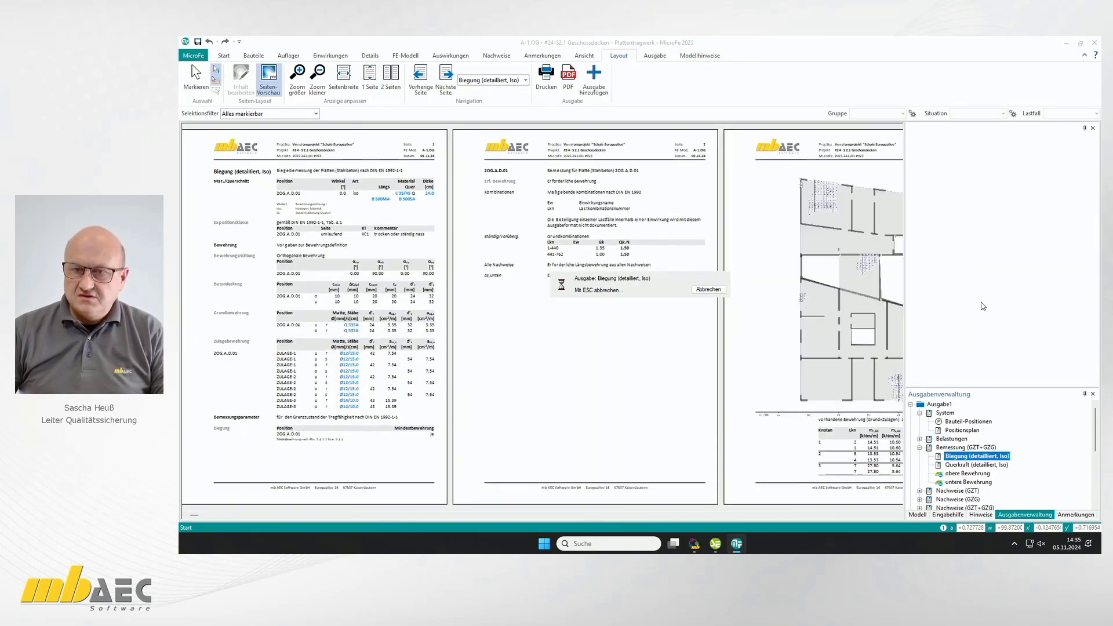
# - Turn off the results table of the bending design so only the value graphics are output
pyautogui.scroll(-3, 1001, 319)
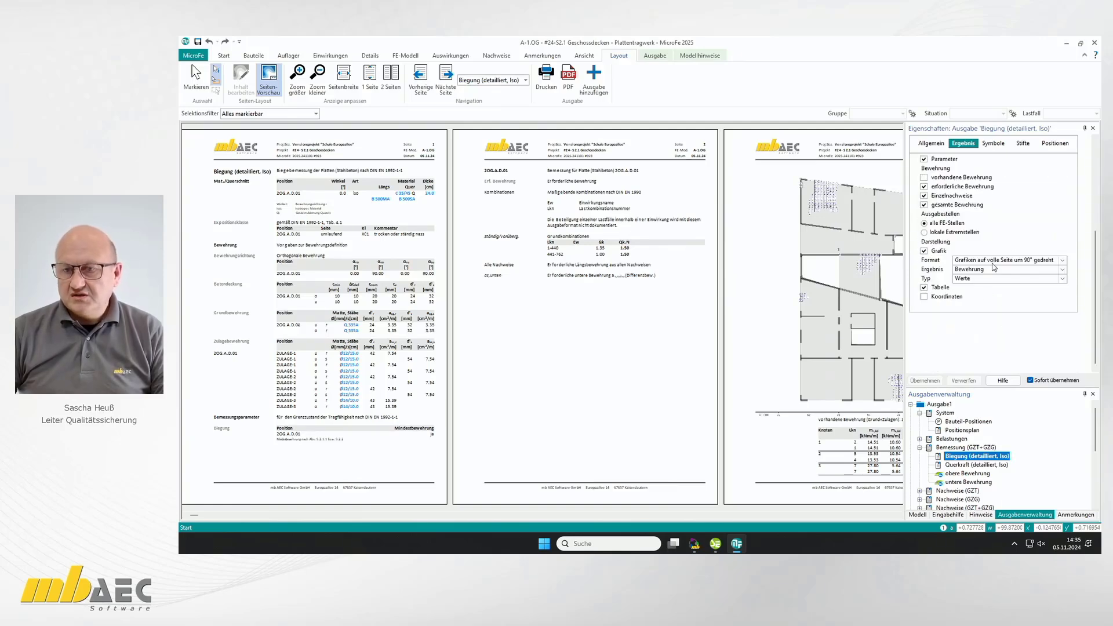
pyautogui.hscroll(3, 826, 299)
pyautogui.hscroll(3, 808, 370)
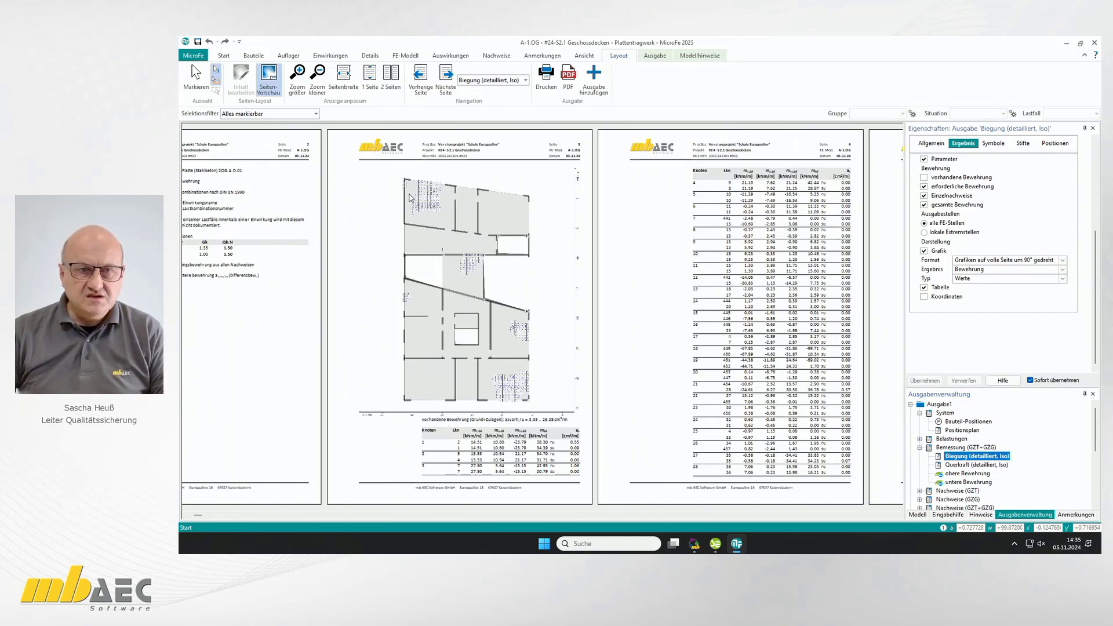
pyautogui.click(924, 288)
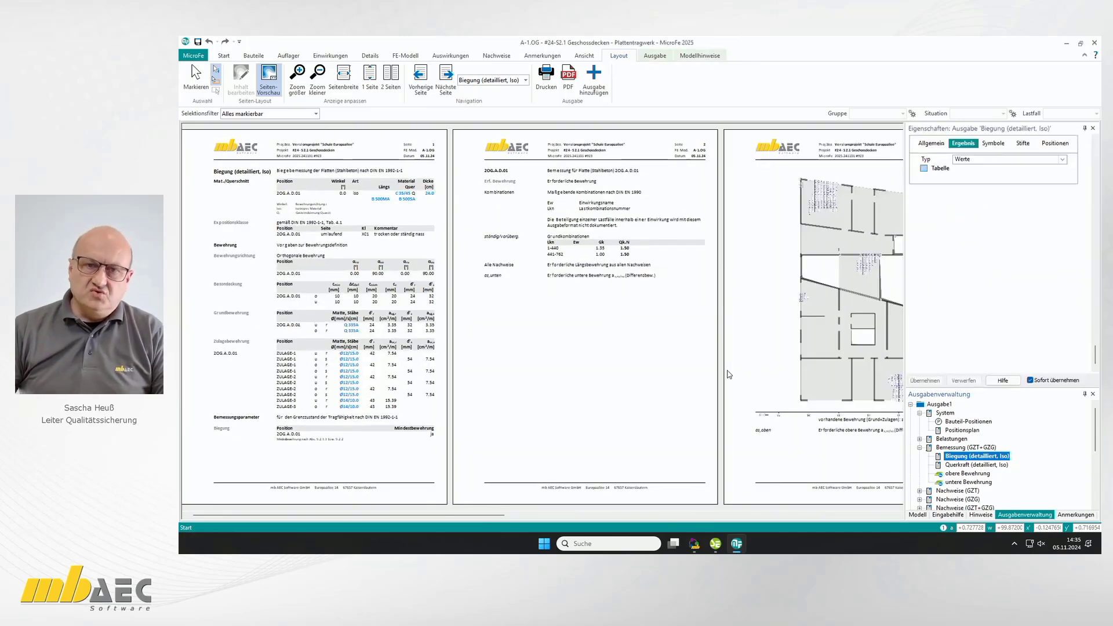
# - Save the output compilation Ausgabe1 as a cross-project (projektübergreifend) template named "mbinar 2025"
pyautogui.hscroll(3, 800, 359)
pyautogui.hscroll(4, 801, 366)
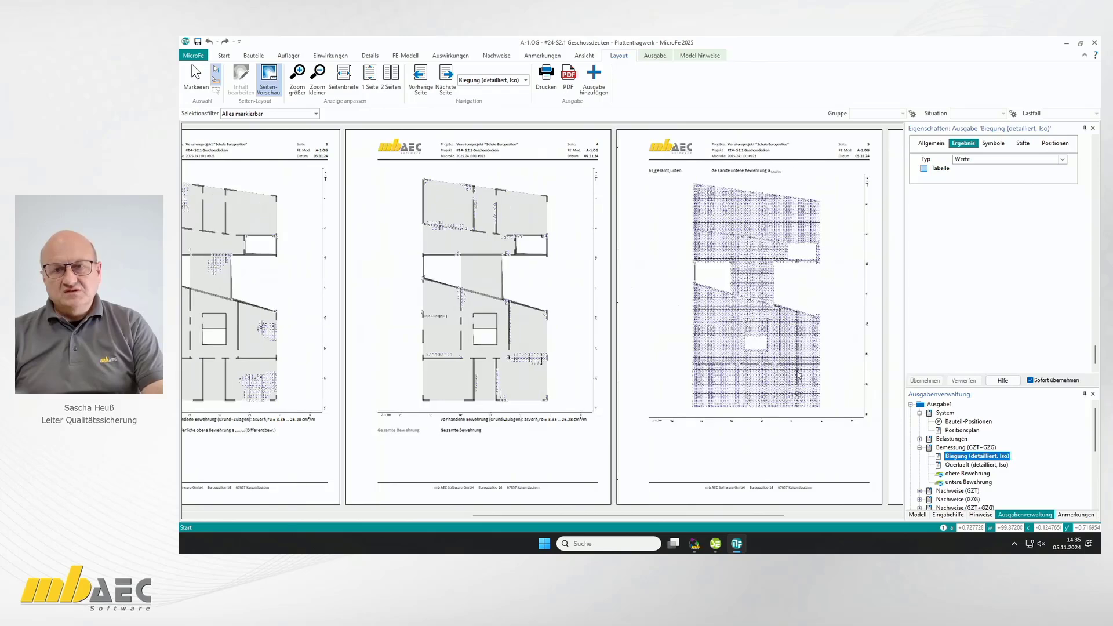
pyautogui.hscroll(-5, 800, 381)
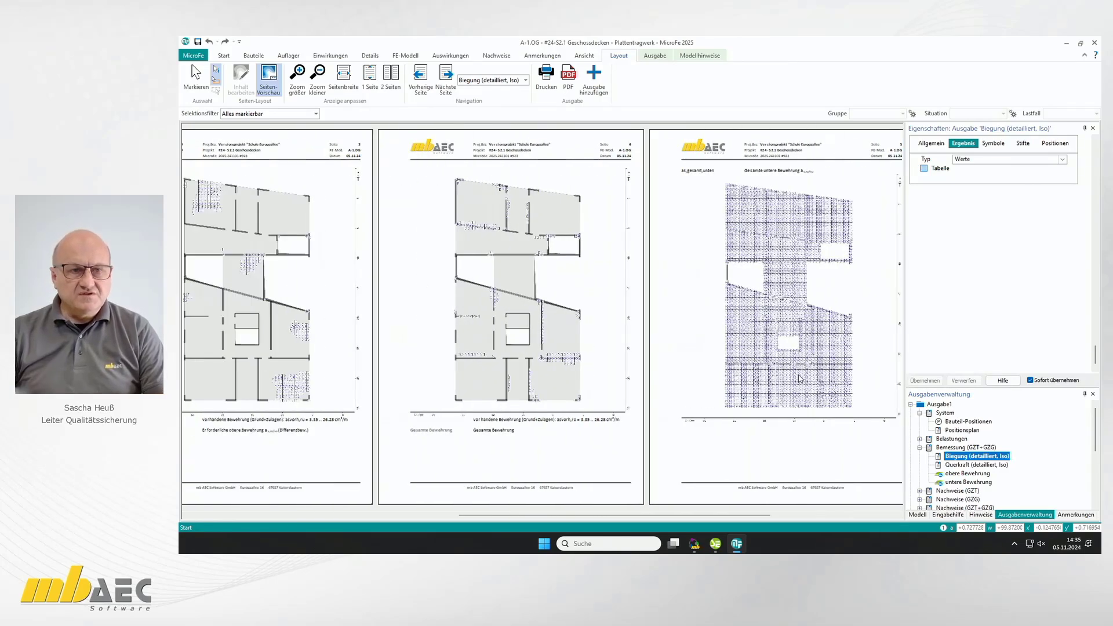
pyautogui.hscroll(-2, 803, 375)
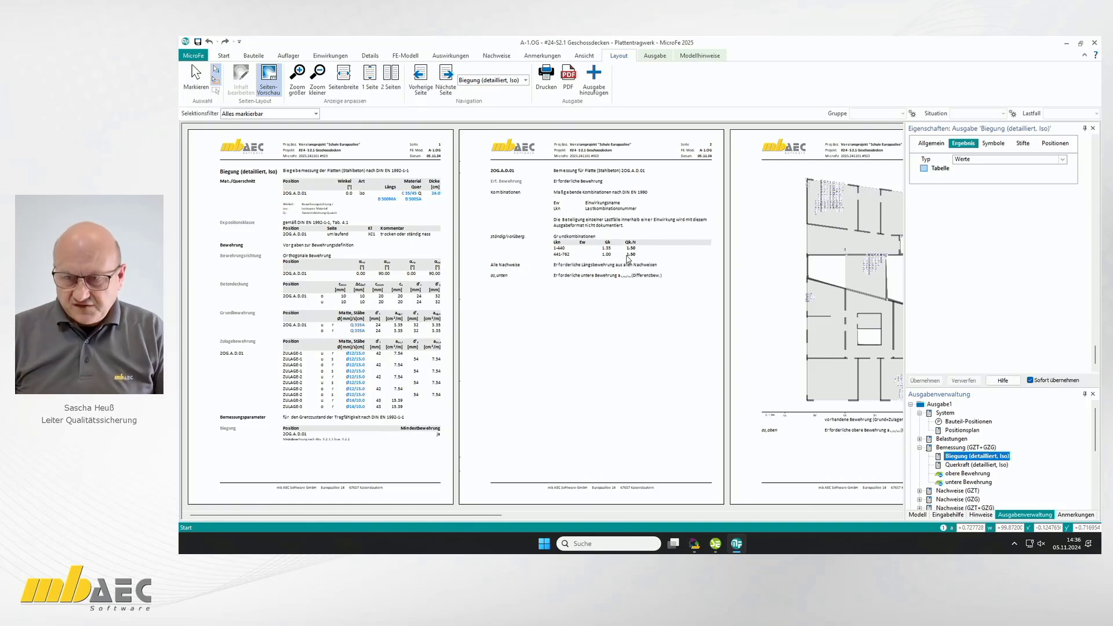
pyautogui.click(930, 406)
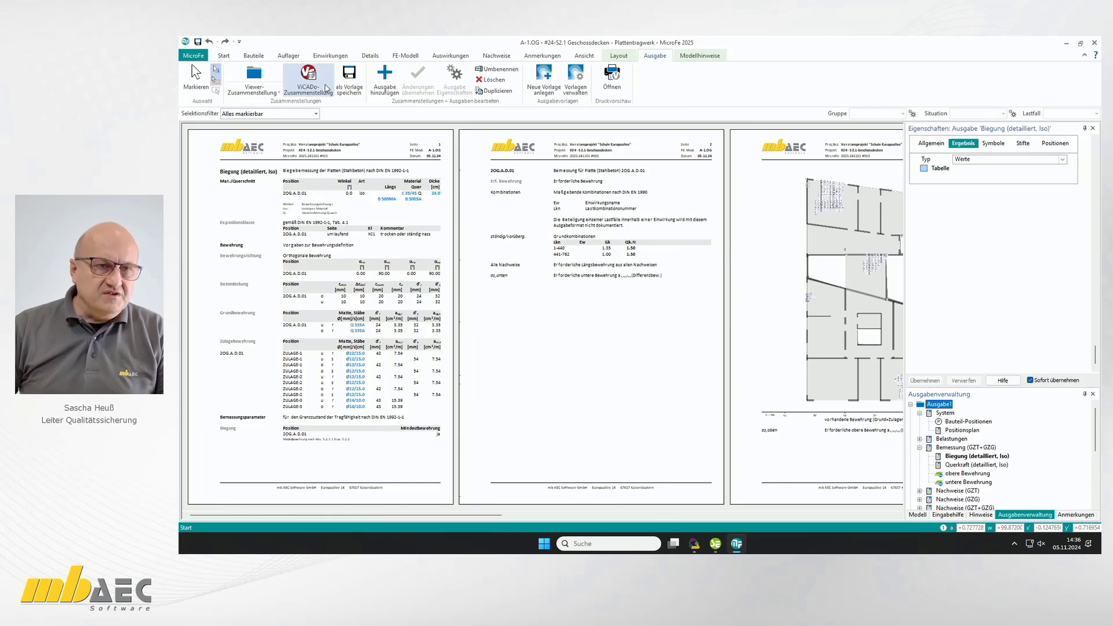
pyautogui.click(356, 90)
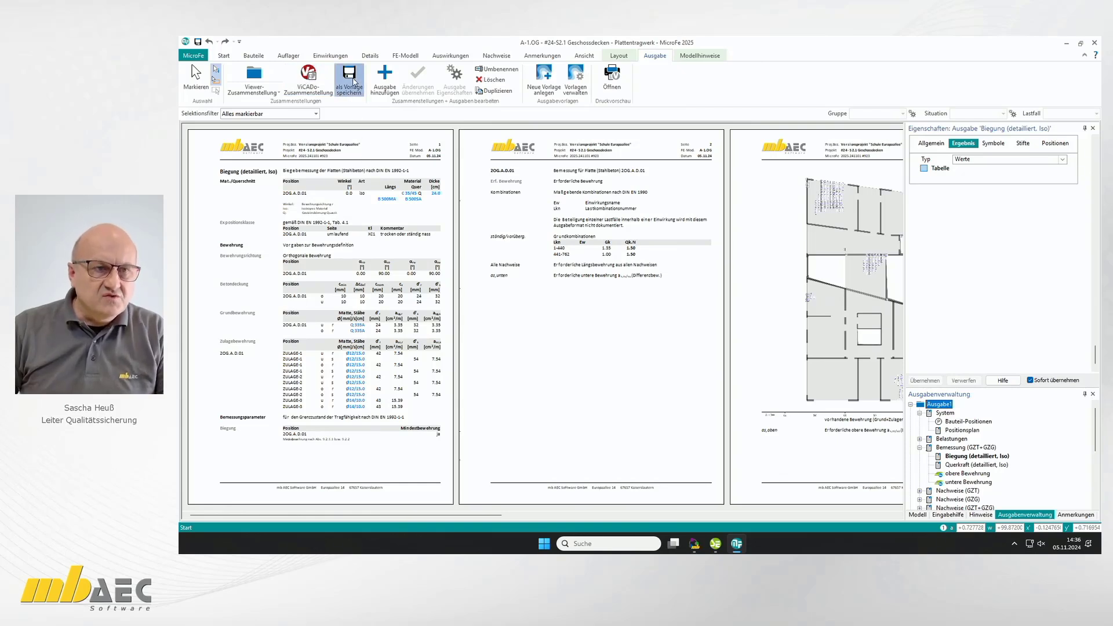
pyautogui.doubleClick(601, 264)
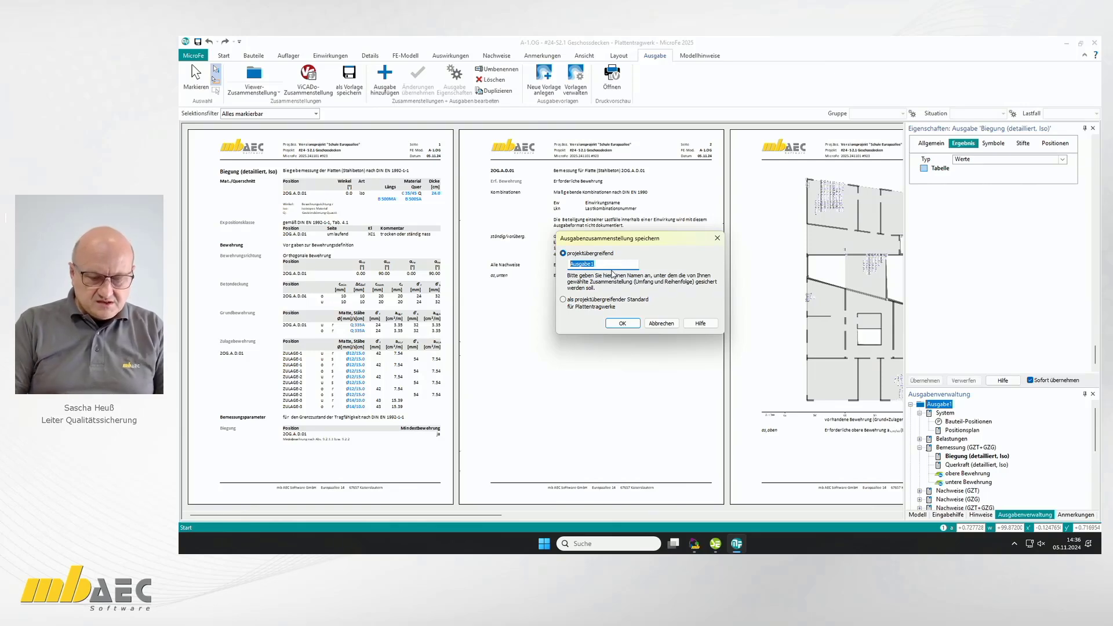
pyautogui.write('mbinar')
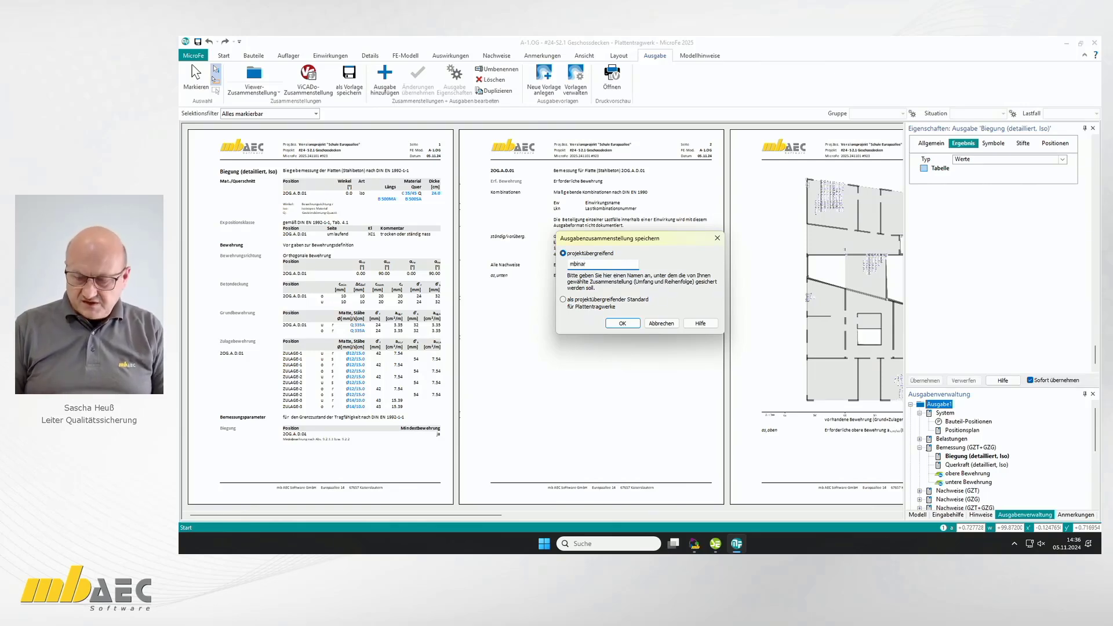
pyautogui.write('2025')
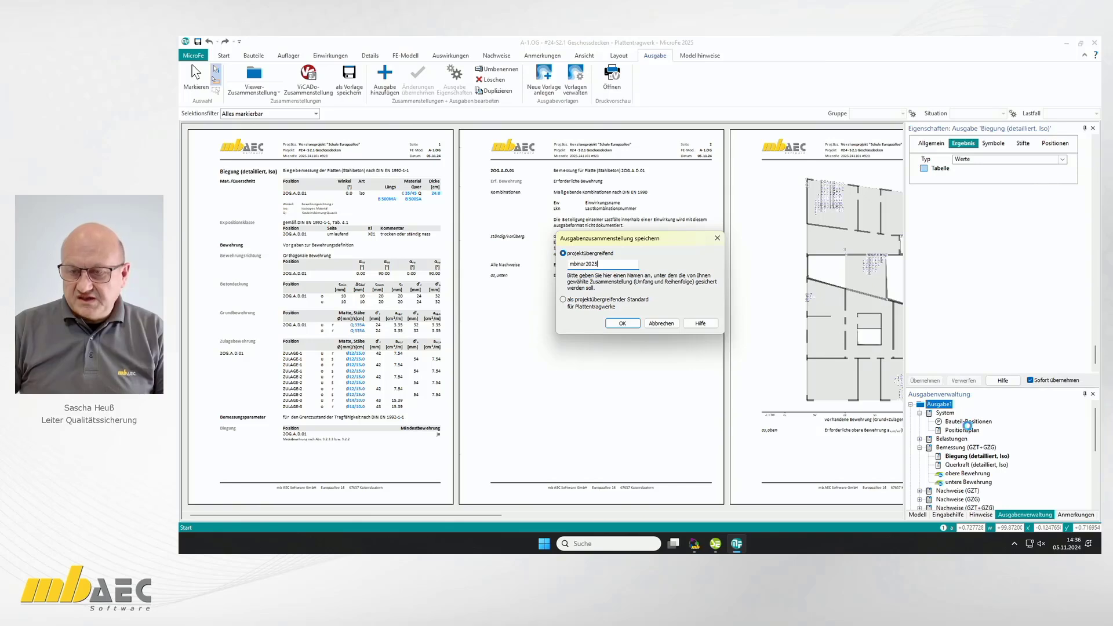
pyautogui.click(628, 324)
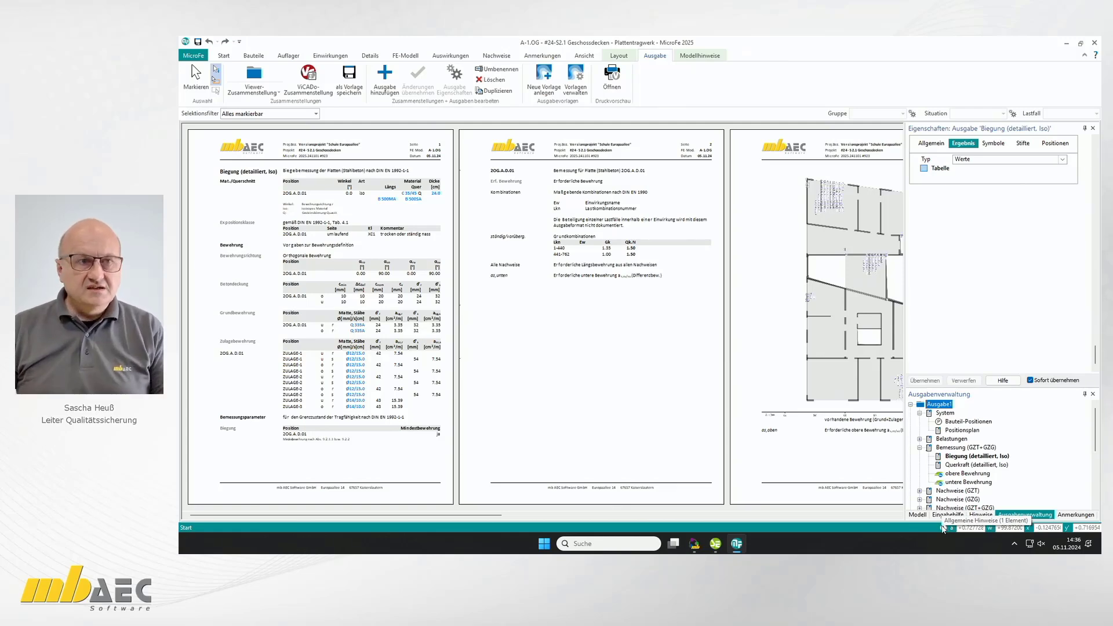
# - Exit MicroFe, switch to the ProjektManager and create a new structure model named "Keller A+B"
pyautogui.click(193, 56)
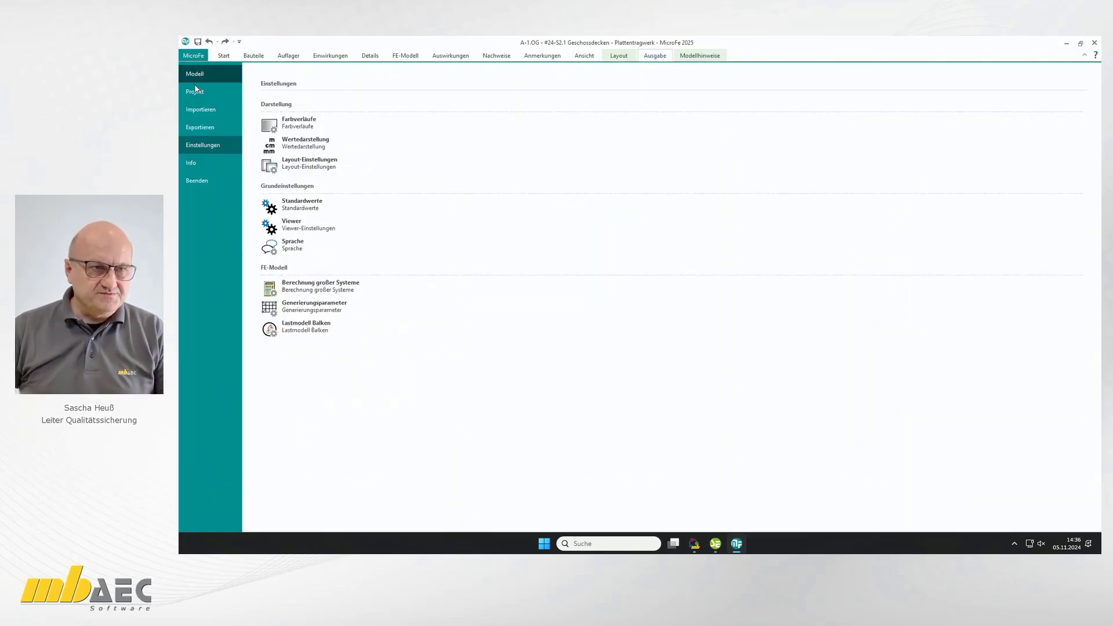
pyautogui.click(201, 177)
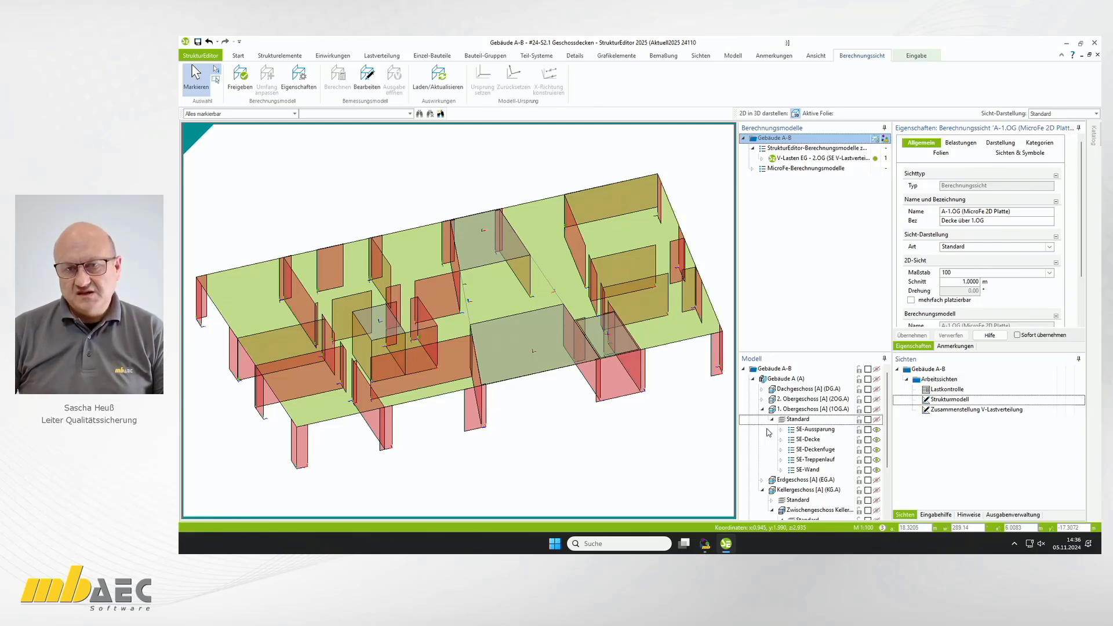
pyautogui.click(706, 545)
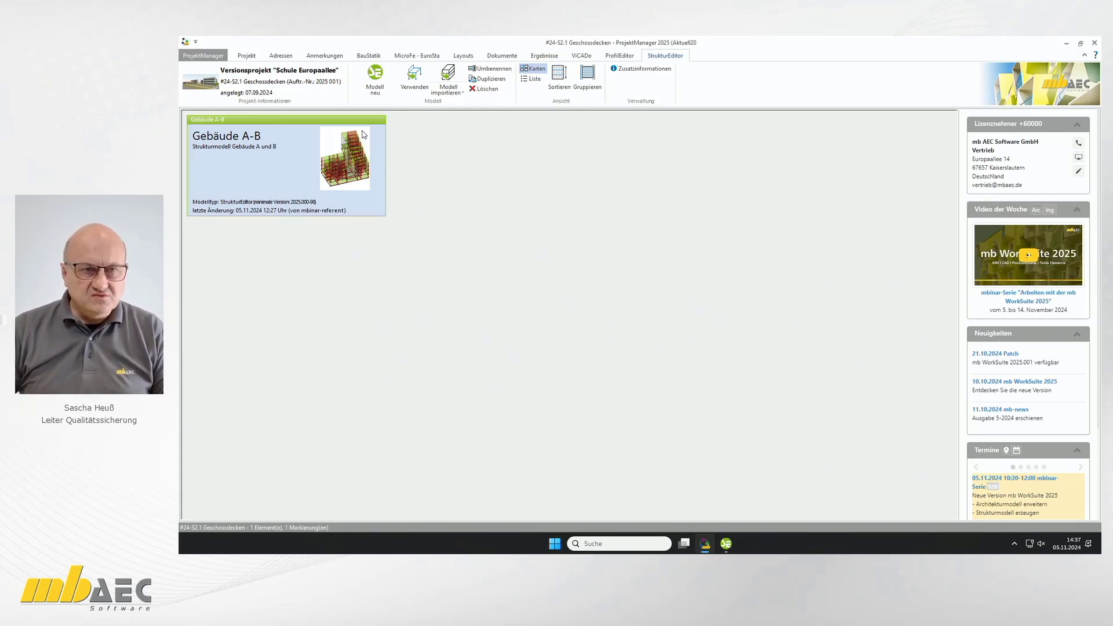
pyautogui.click(375, 84)
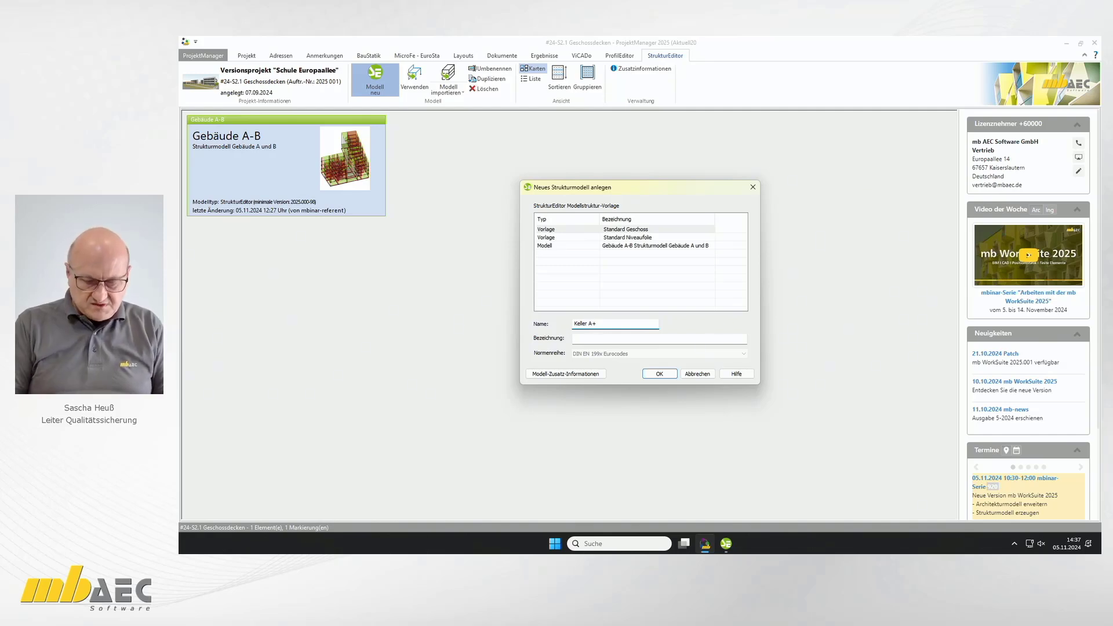
pyautogui.click(663, 376)
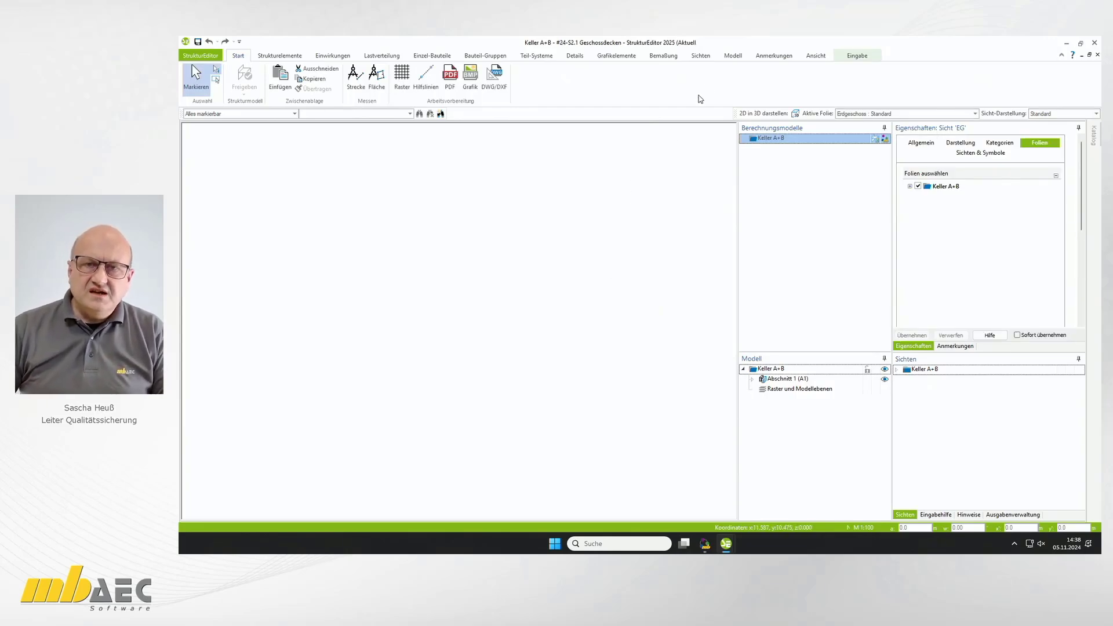
# - Add Gebäude A-B as a referenced model in the Keller A+B structure model
pyautogui.click(737, 57)
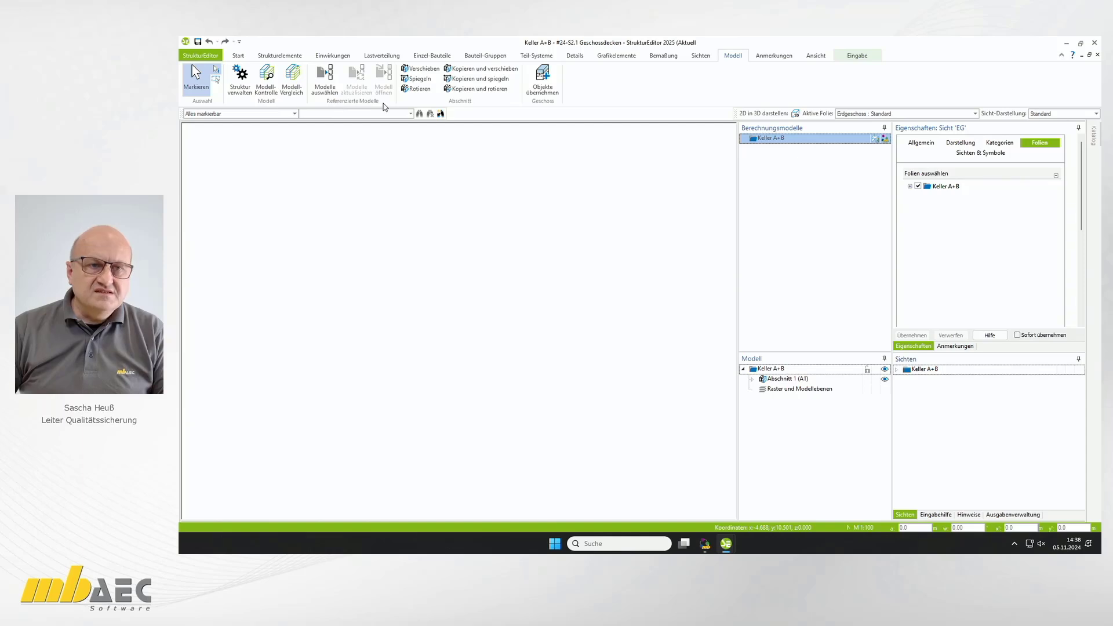
pyautogui.click(324, 80)
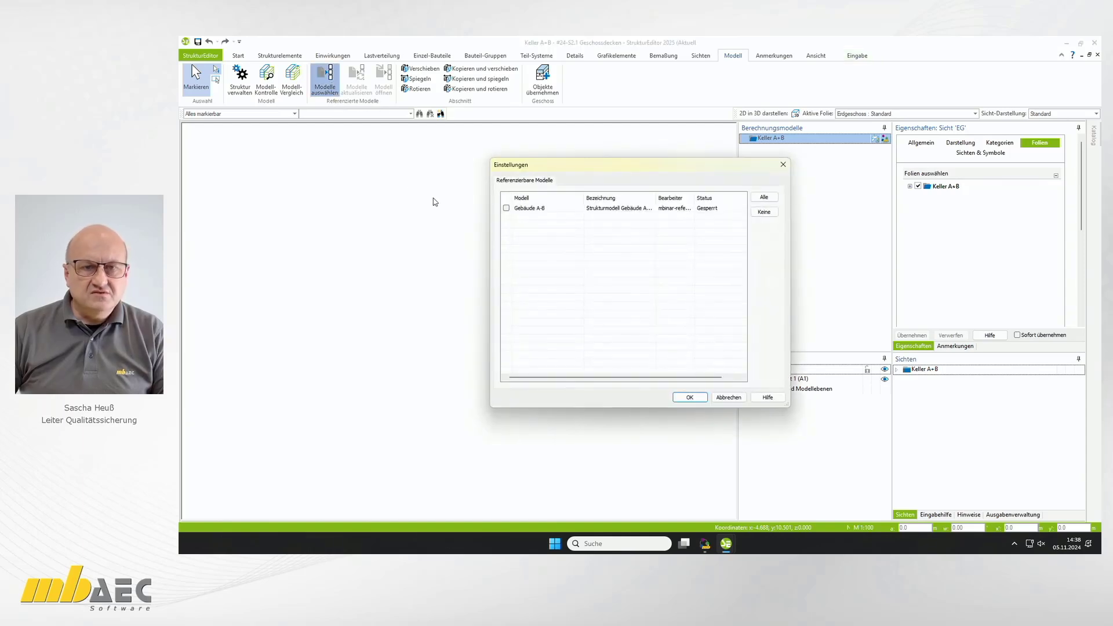
pyautogui.click(506, 209)
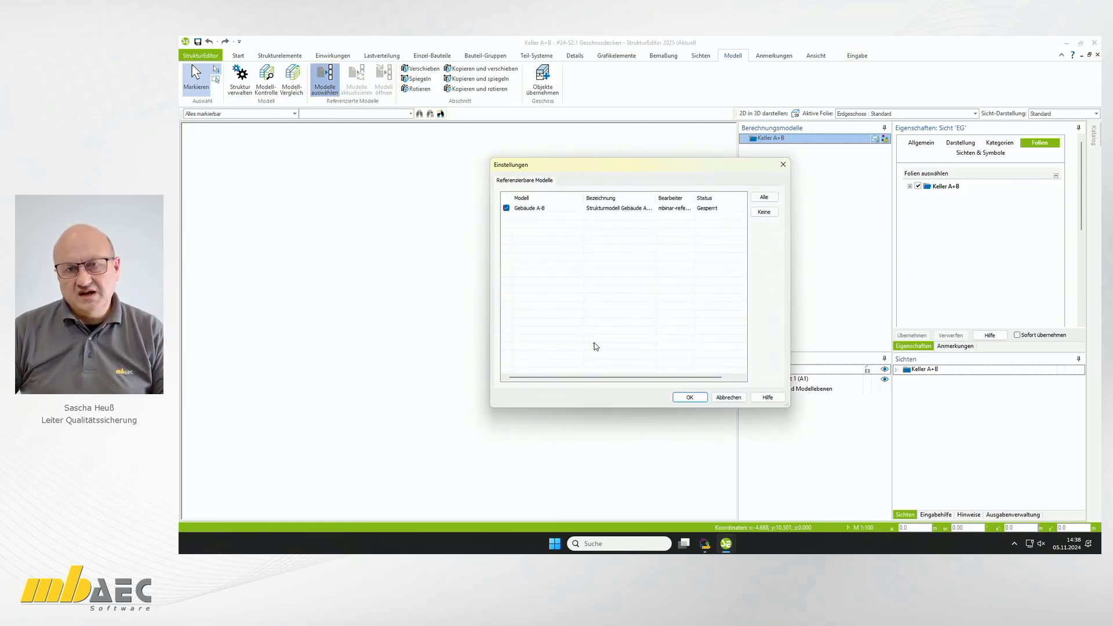
pyautogui.click(688, 400)
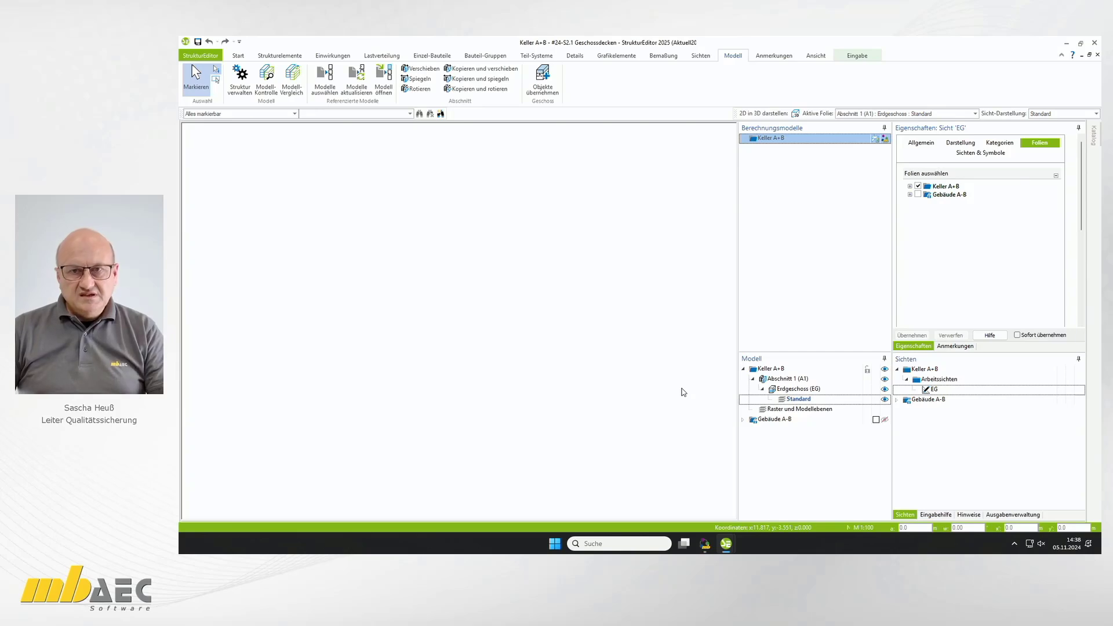
# - Show all Gebäude A-B layers in the EG view with immediate apply enabled, and display the model in 3D
pyautogui.click(918, 195)
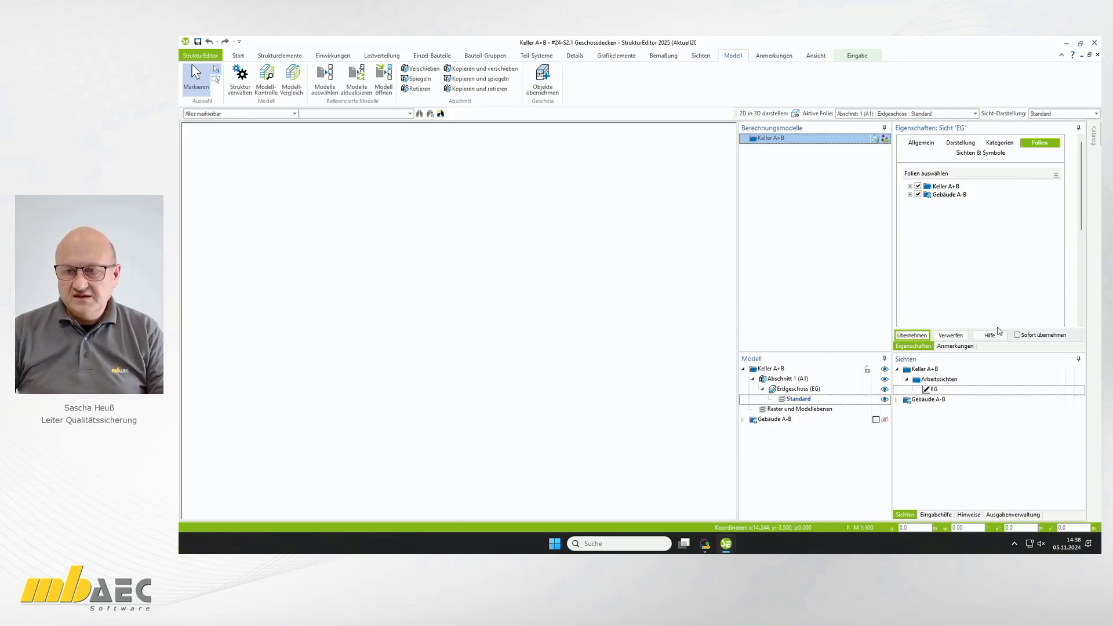
pyautogui.click(1017, 335)
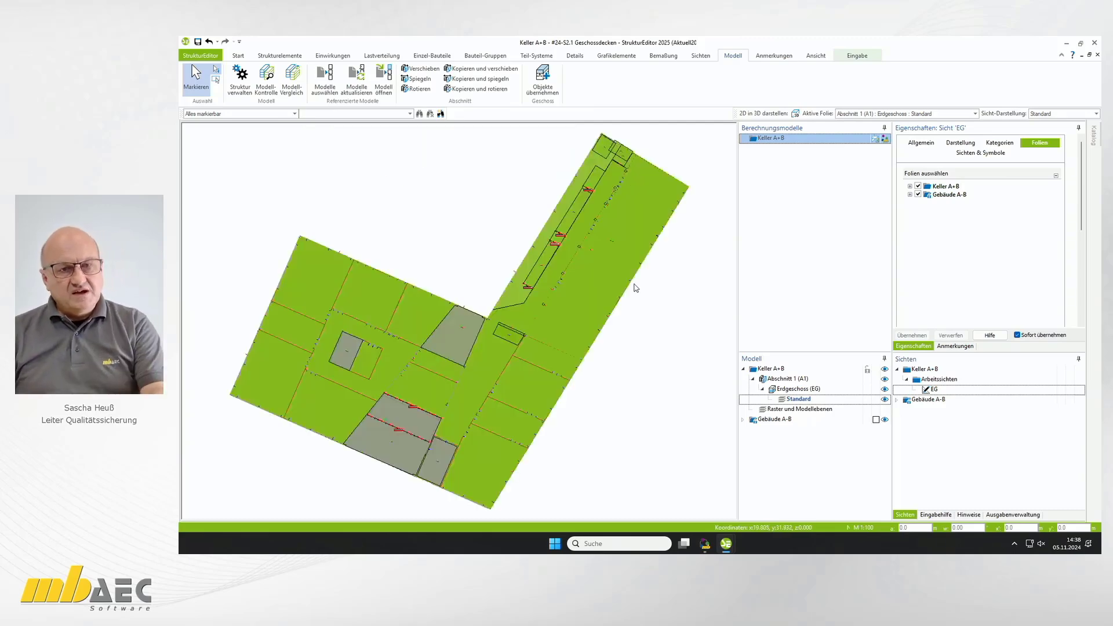
pyautogui.moveTo(662, 393)
pyautogui.mouseDown(button='middle')
pyautogui.moveTo(645, 392)
pyautogui.moveTo(641, 375)
pyautogui.mouseUp(button='middle')
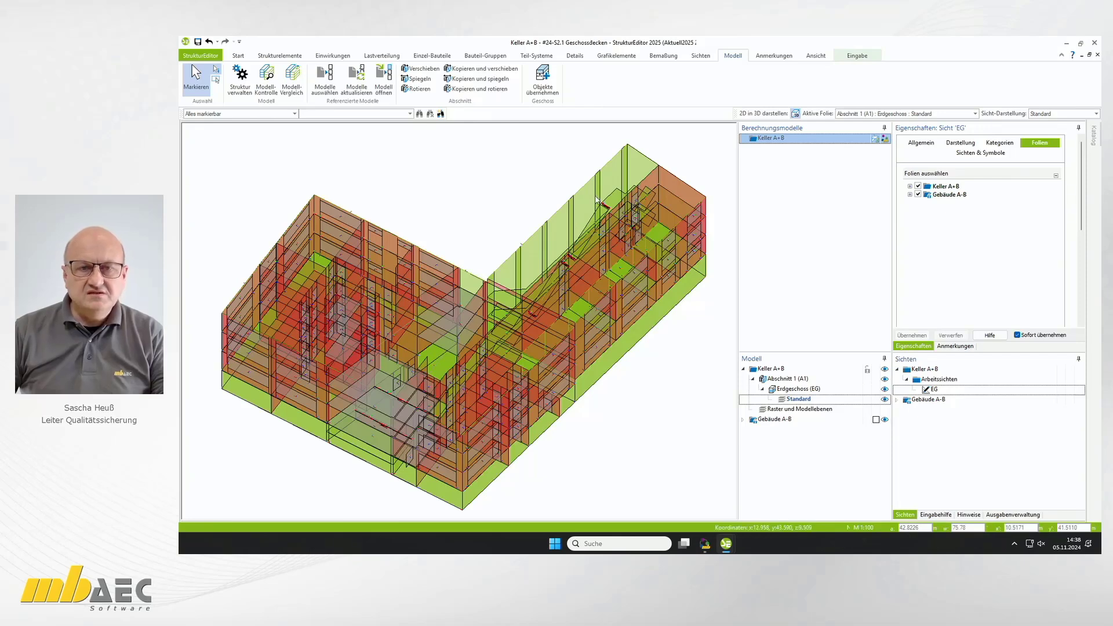
# - Make write-protected objects selectable in the view and turn off the restriction to selecting only within the active layer
pyautogui.rightClick(551, 163)
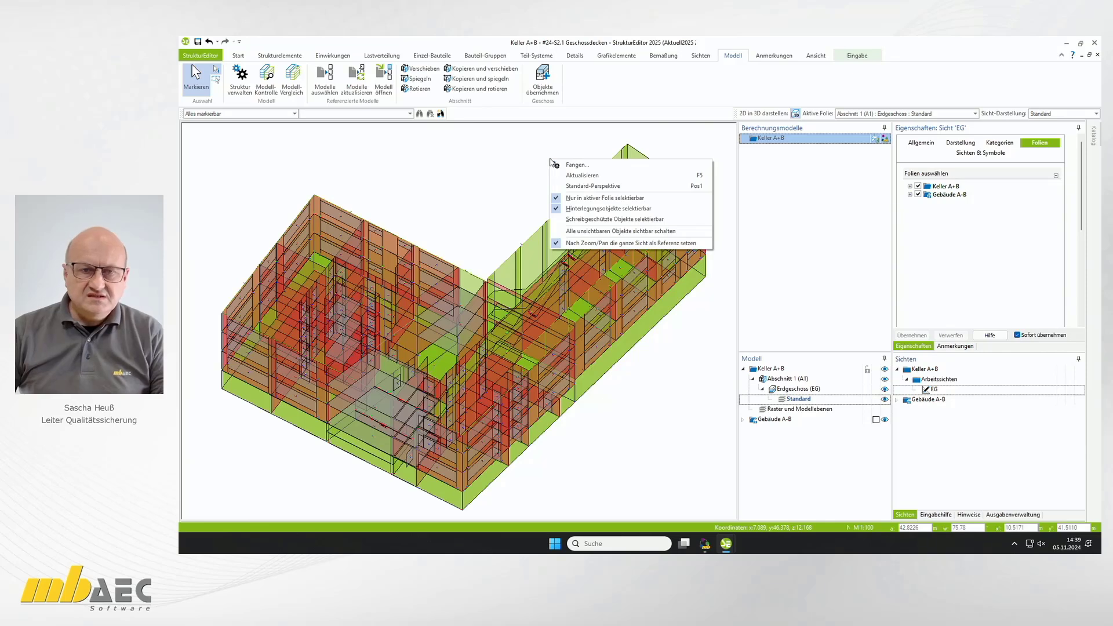
pyautogui.click(638, 220)
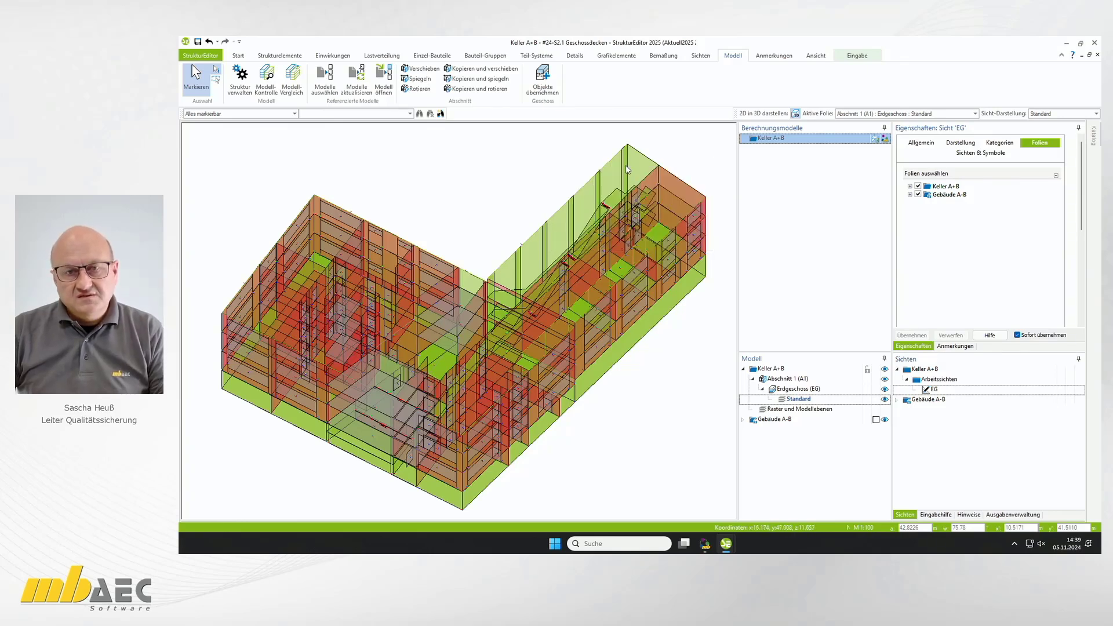
pyautogui.rightClick(626, 169)
pyautogui.click(644, 212)
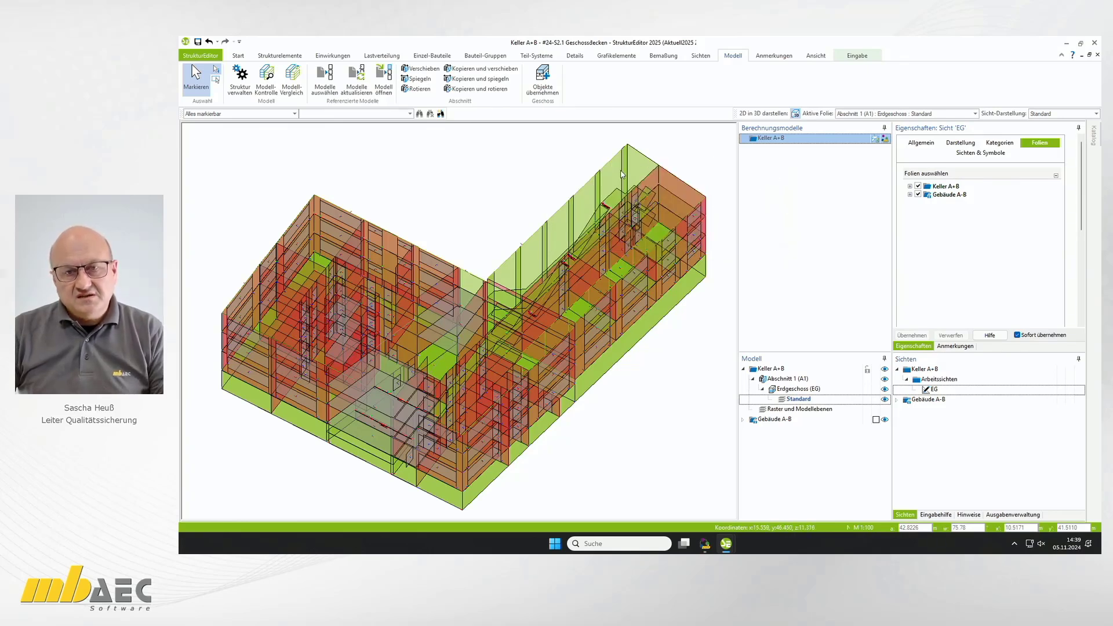
pyautogui.rightClick(665, 145)
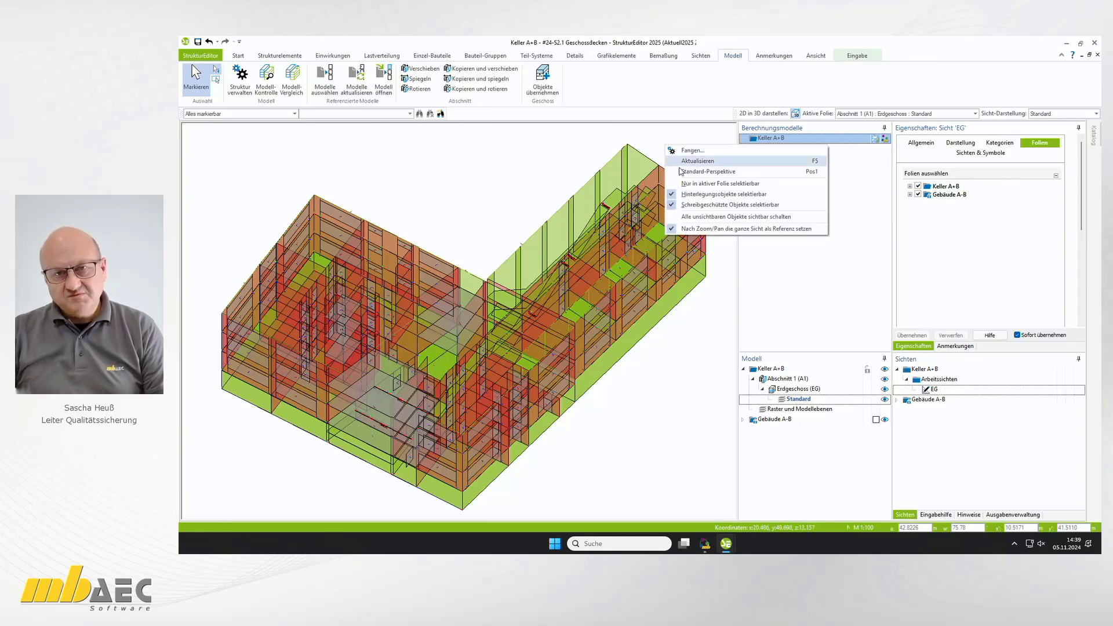
# - Inspect the load and material/cross-section properties of wall EG.B.W.12 in the referenced model, and deselect it
pyautogui.click(626, 166)
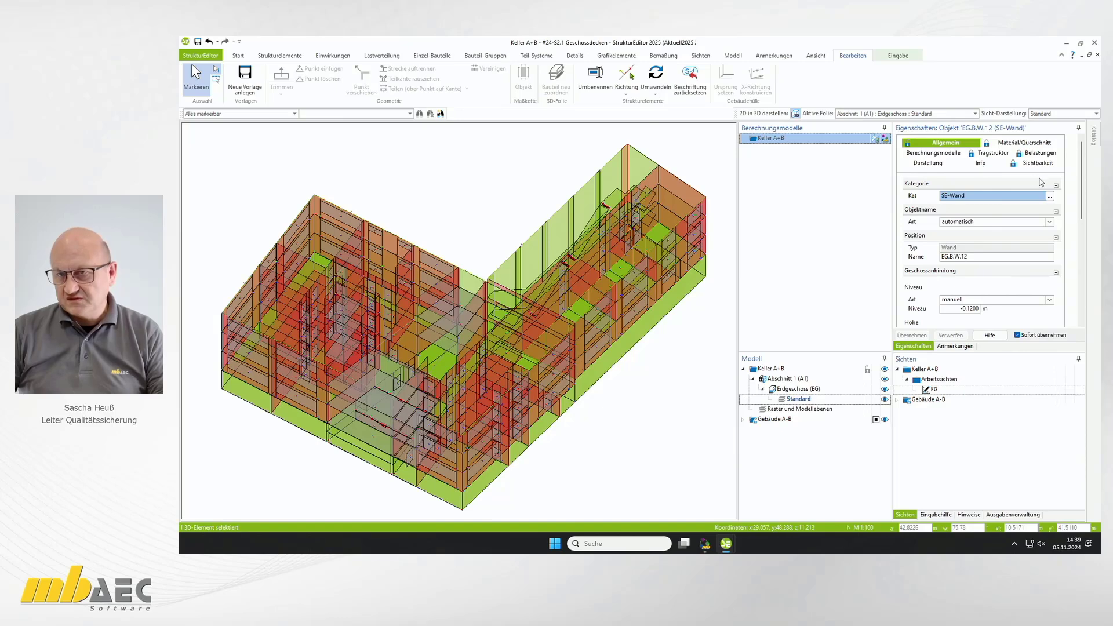
pyautogui.click(1038, 154)
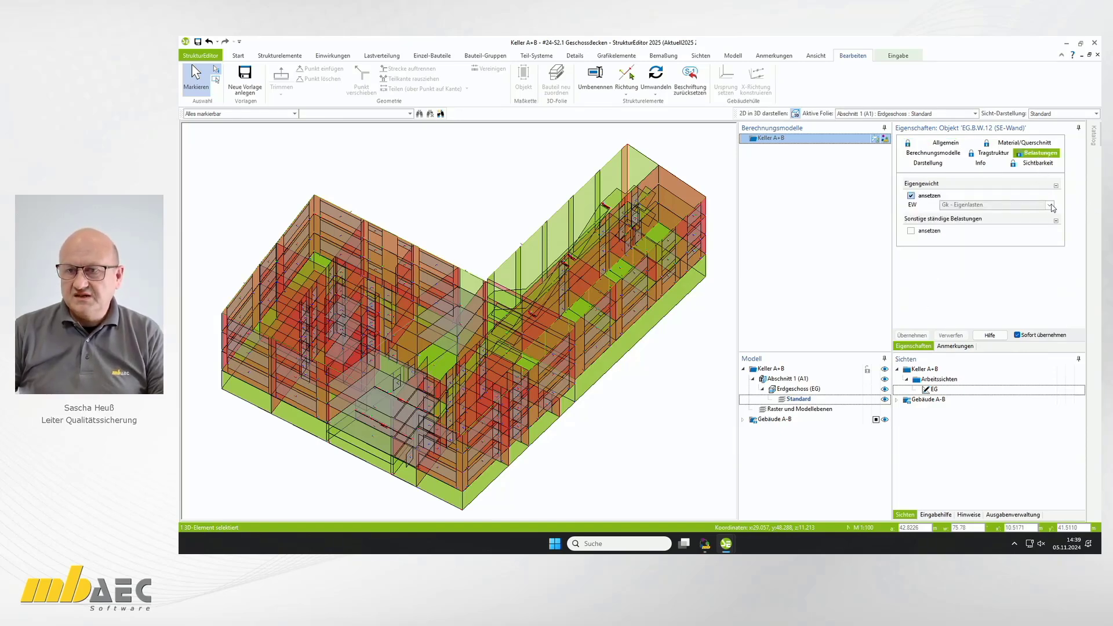
pyautogui.click(1024, 143)
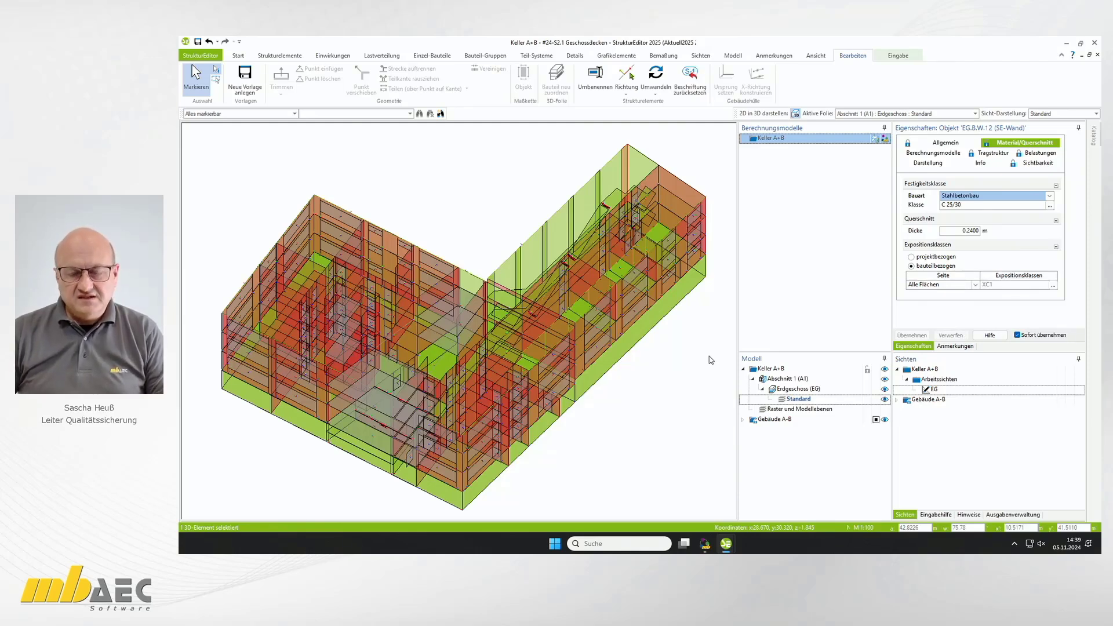
pyautogui.click(733, 57)
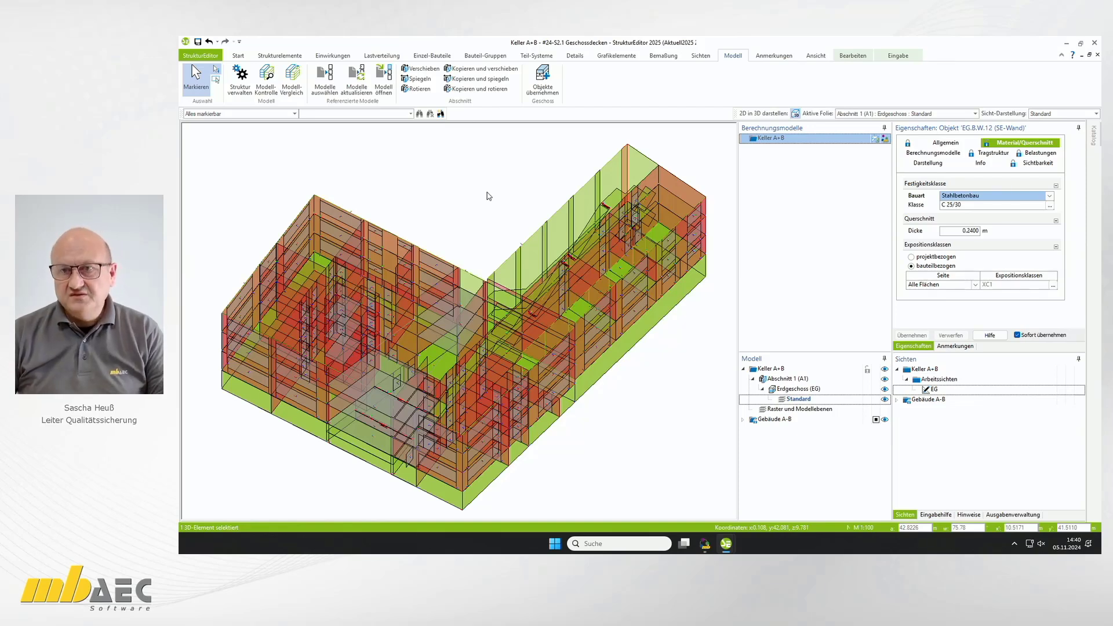
pyautogui.click(475, 177)
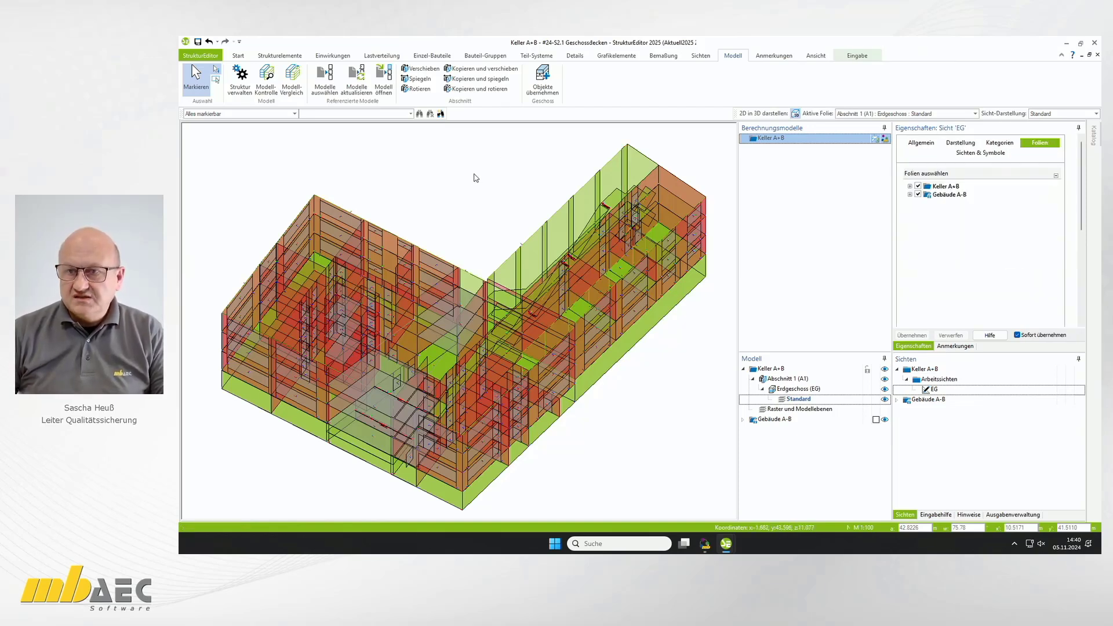
# - Limit the visible Gebäude A-B layers in the EG view to Kellergeschoss [A] and Kellergeschoss [B]
pyautogui.click(909, 194)
pyautogui.click(918, 203)
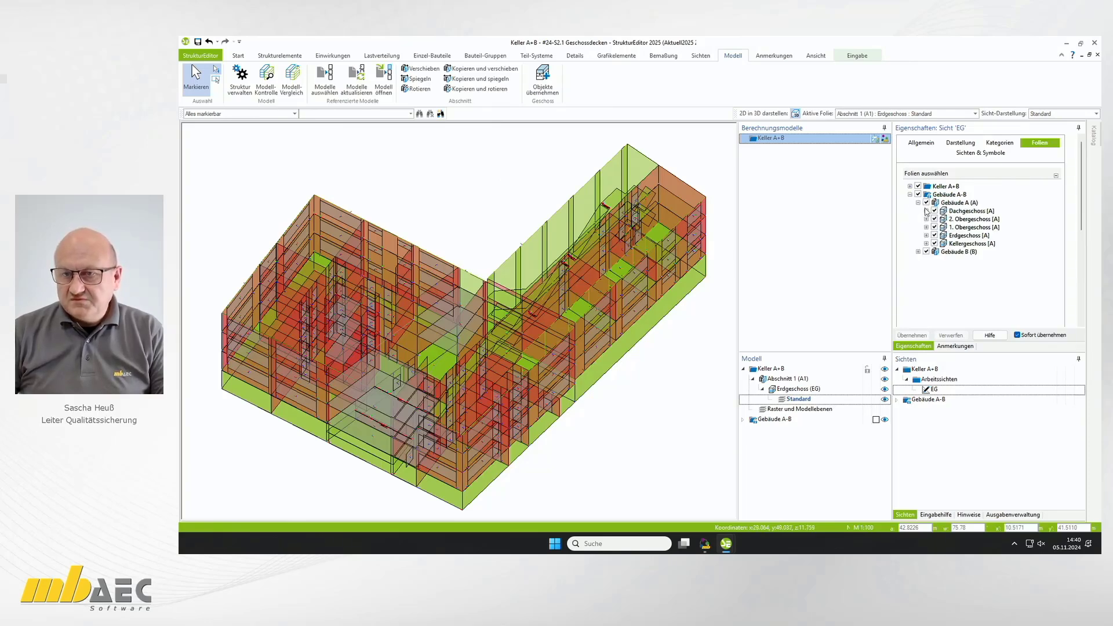
pyautogui.click(926, 202)
pyautogui.click(935, 244)
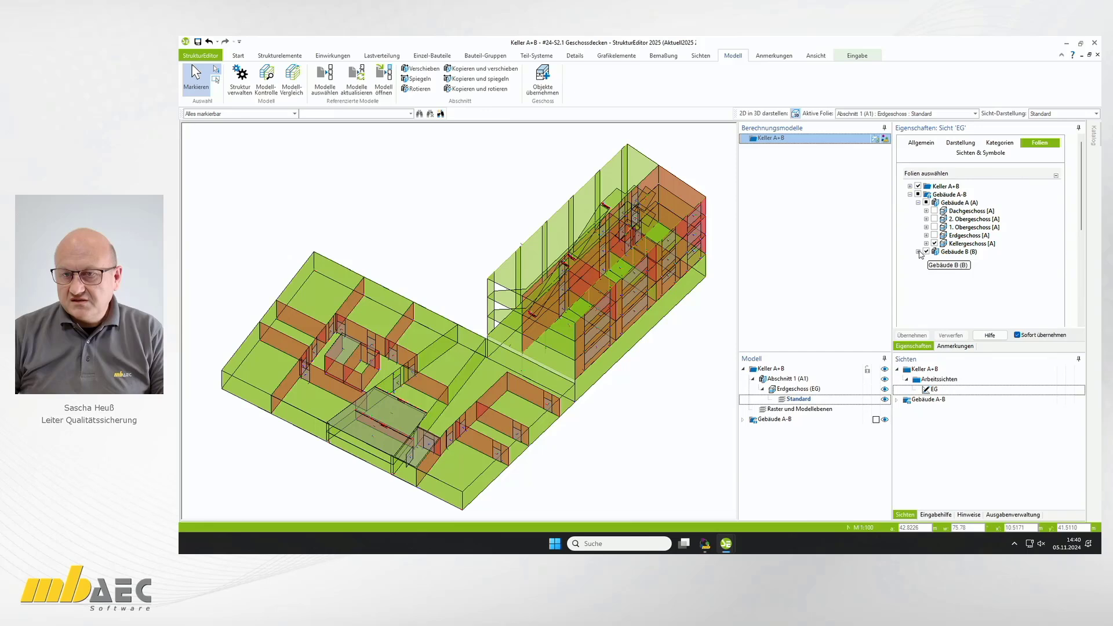
pyautogui.click(926, 252)
pyautogui.click(918, 252)
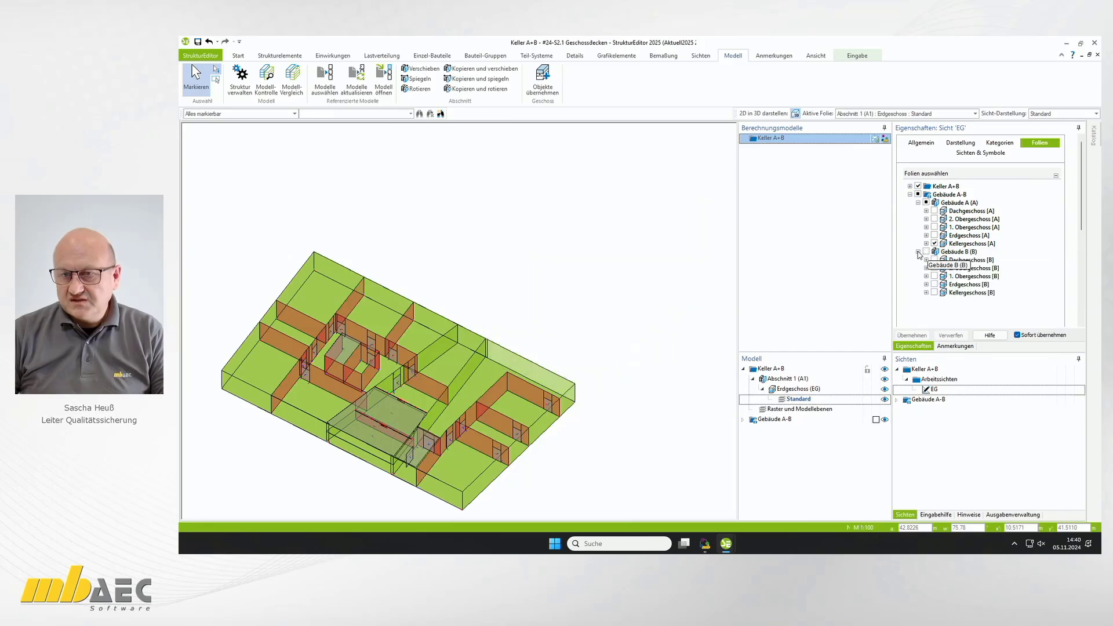
pyautogui.click(934, 293)
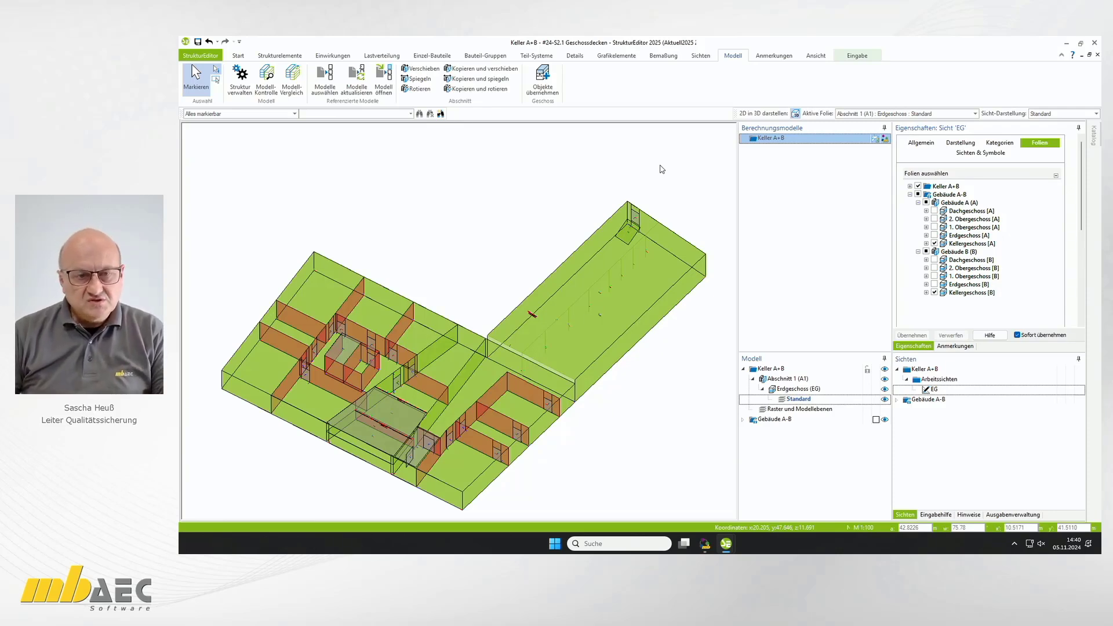
# - Start a 2D Deckenplatte (M100.de) calculation model from the two slabs above the cellars of Gebäude A and Gebäude B
pyautogui.click(530, 58)
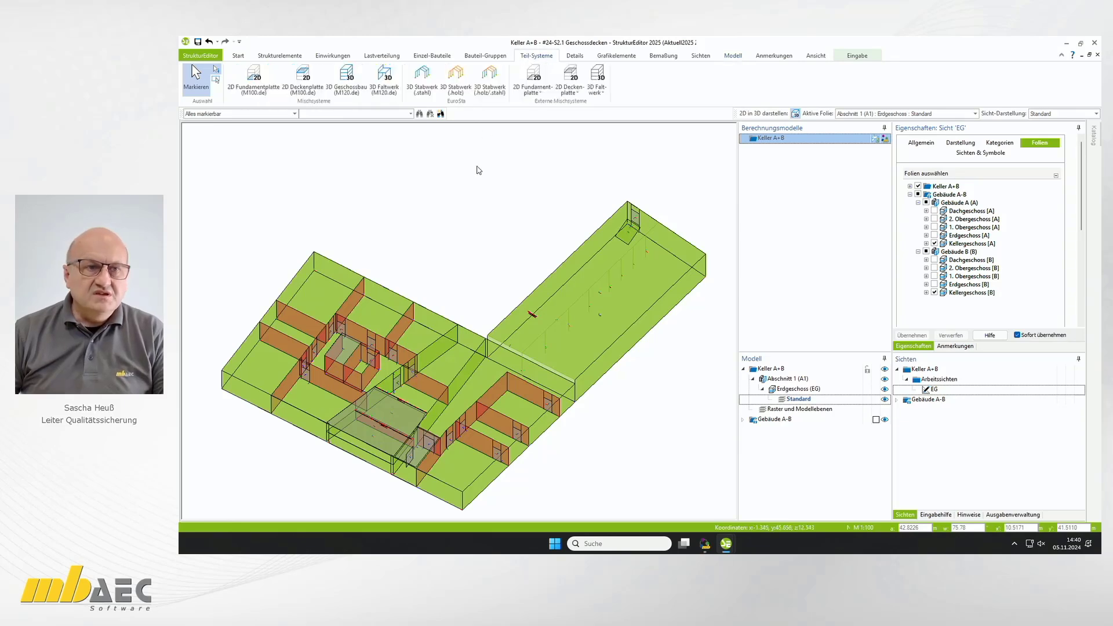
pyautogui.click(305, 81)
pyautogui.click(438, 327)
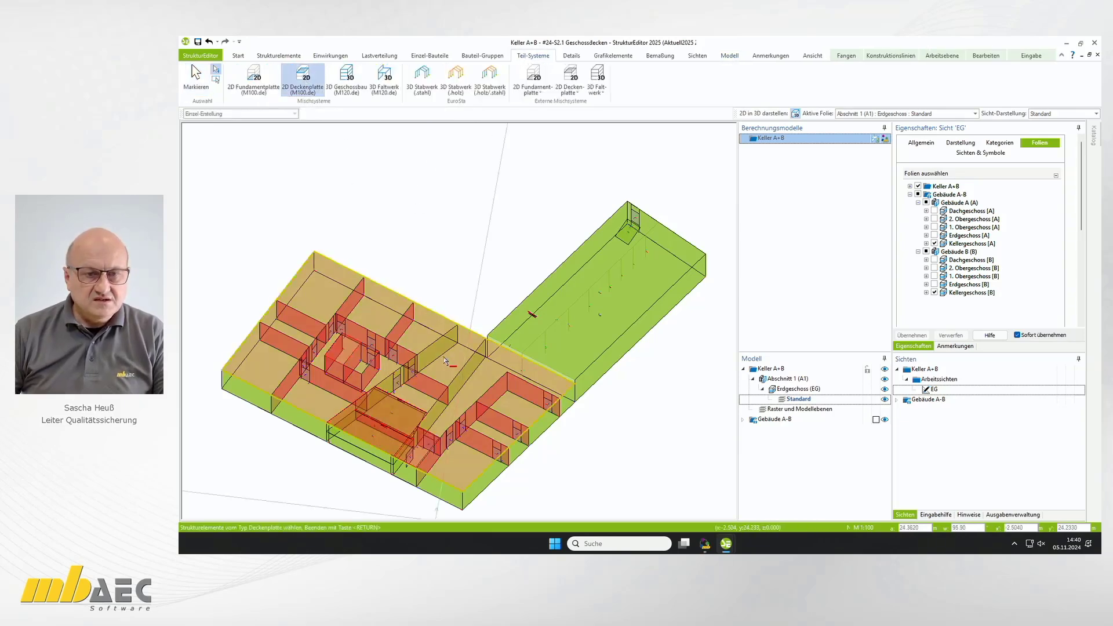
pyautogui.click(589, 349)
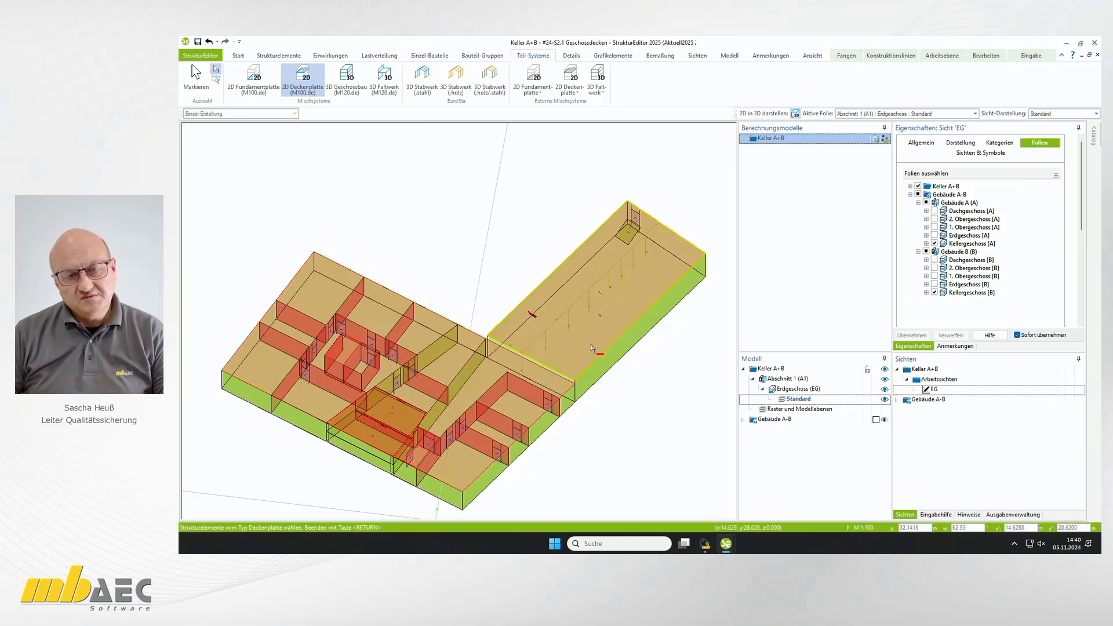
pyautogui.press('Return')
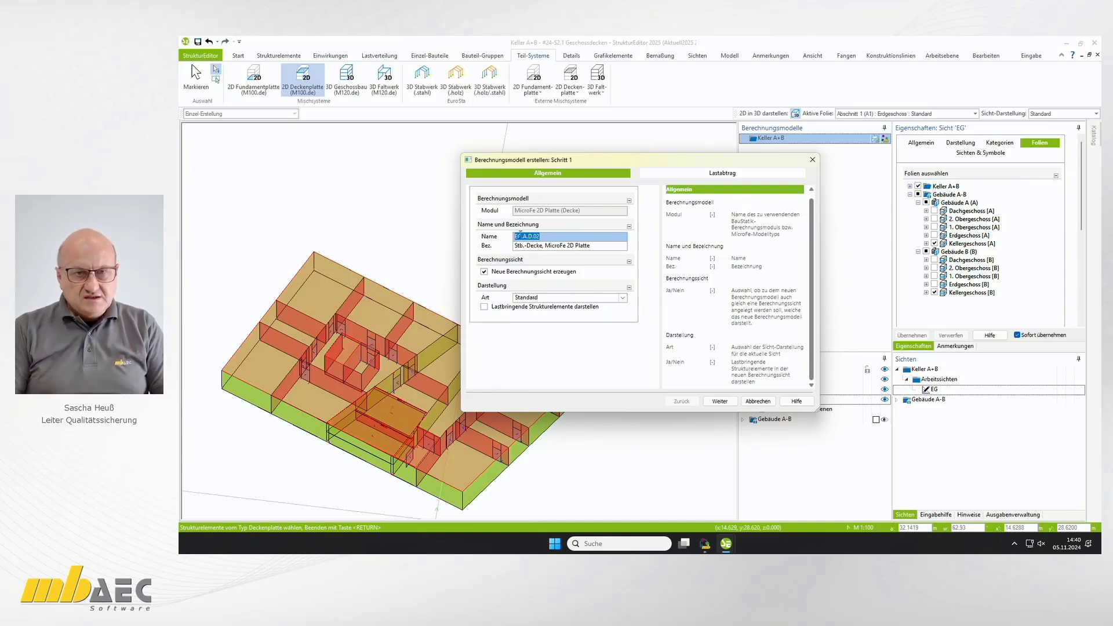
# - Name the calculation model KG.A+B with the description "Decke über Kellergeschoss" and continue to the load transfer settings
pyautogui.write('KG.A+B')
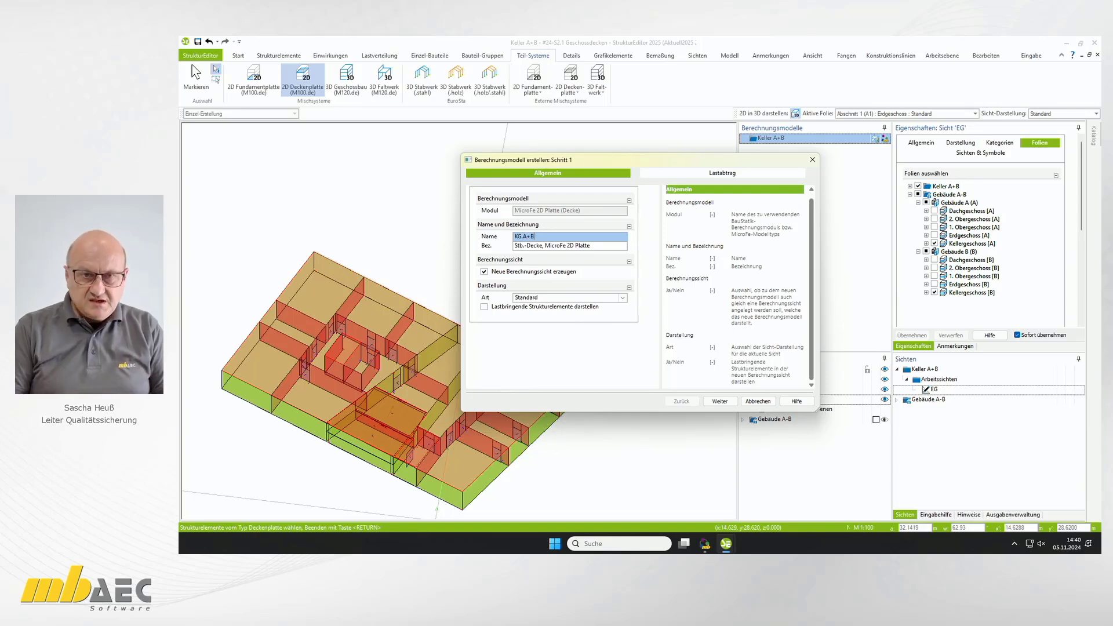
pyautogui.click(611, 247)
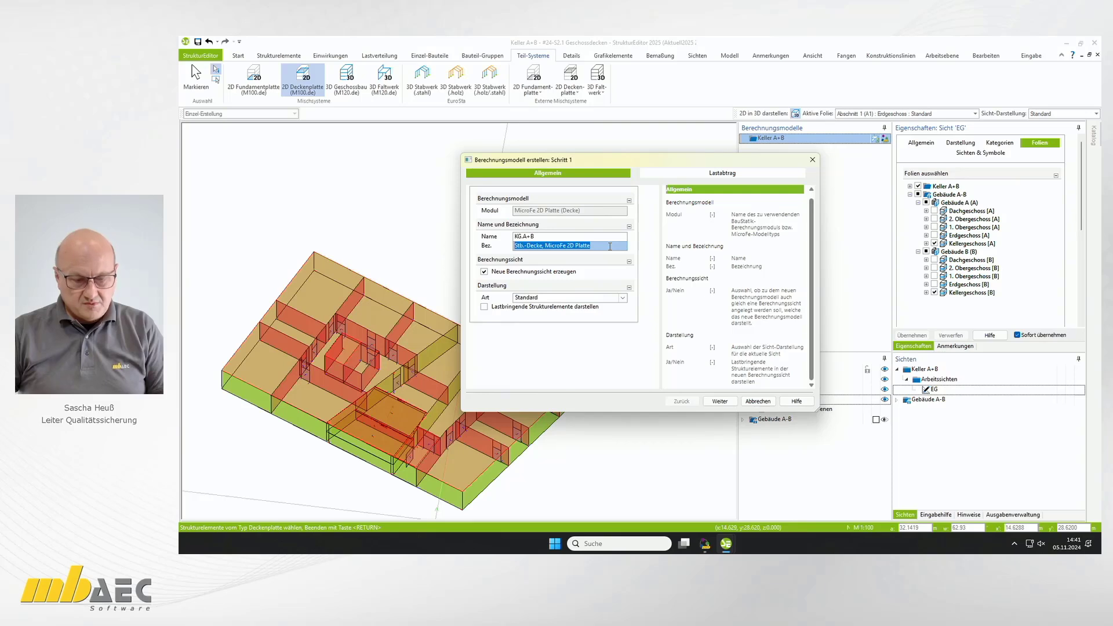
pyautogui.write('Decke über Kellergeschoss')
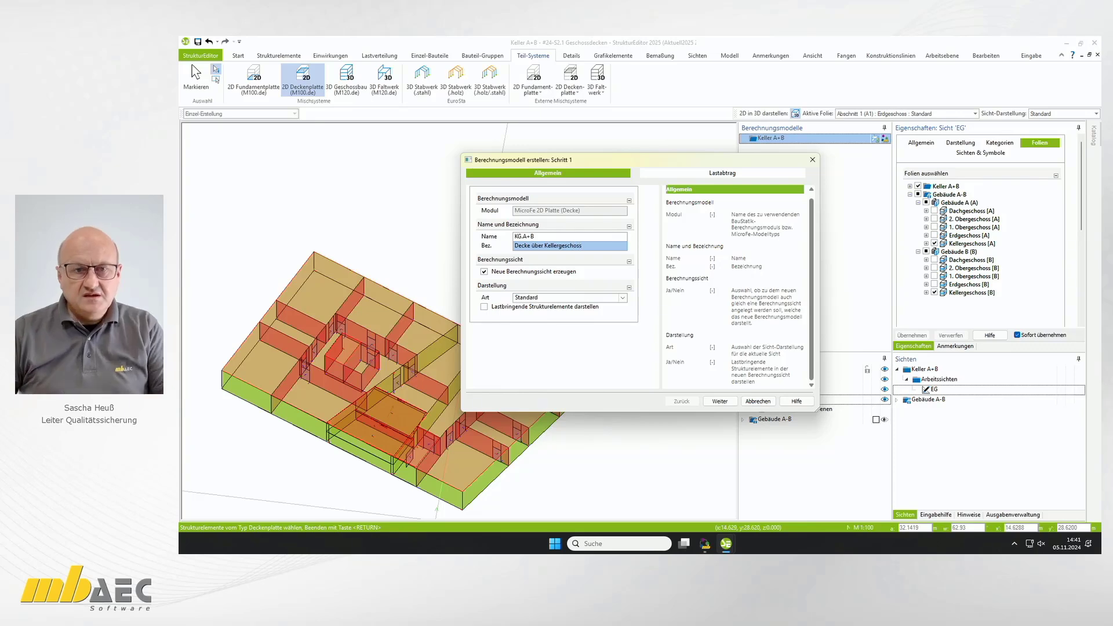
pyautogui.click(719, 401)
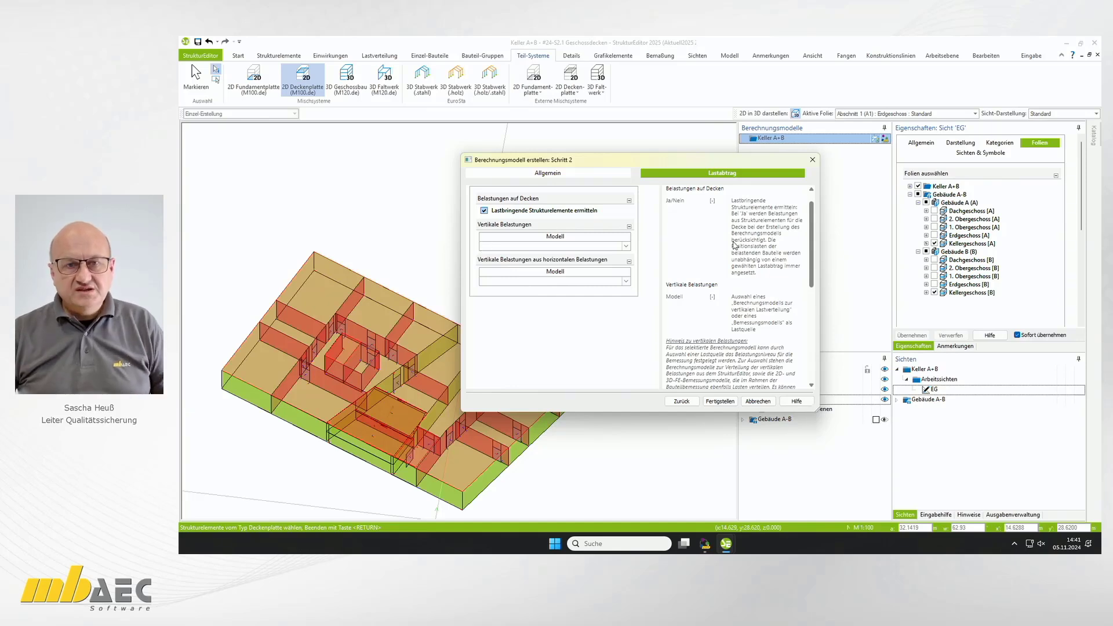
# - Assign "Gebäude A-B: V-Lasten EG - 2.OG (SE V-Lastverteilung)" as the vertical load source and finish creating the calculation model
pyautogui.moveTo(627, 164); pyautogui.dragTo(823, 173)
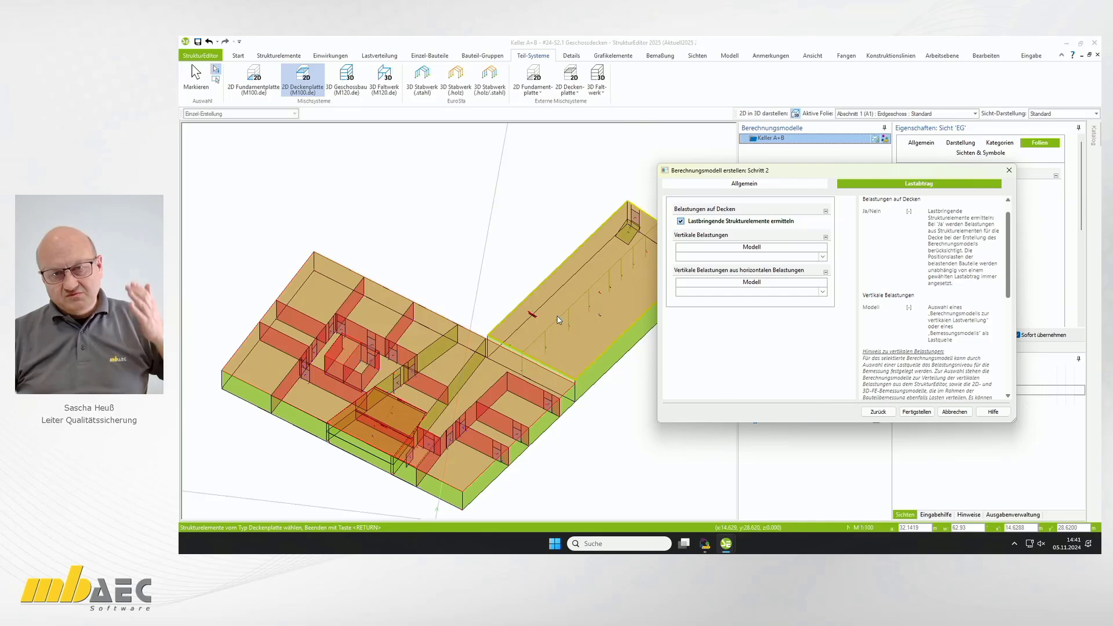
pyautogui.click(822, 256)
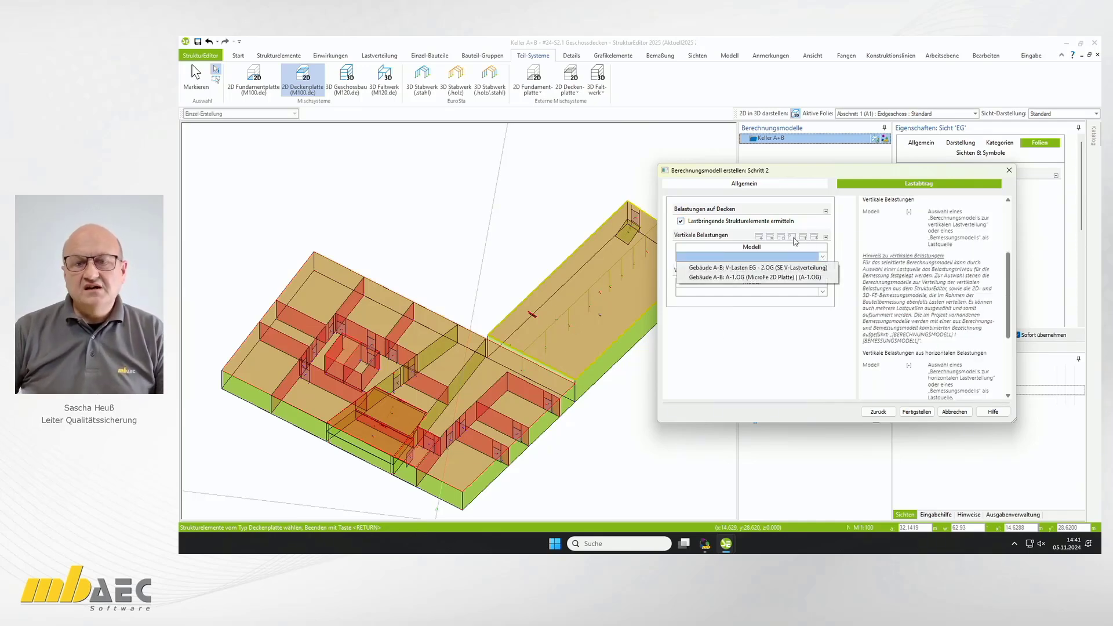
pyautogui.click(747, 268)
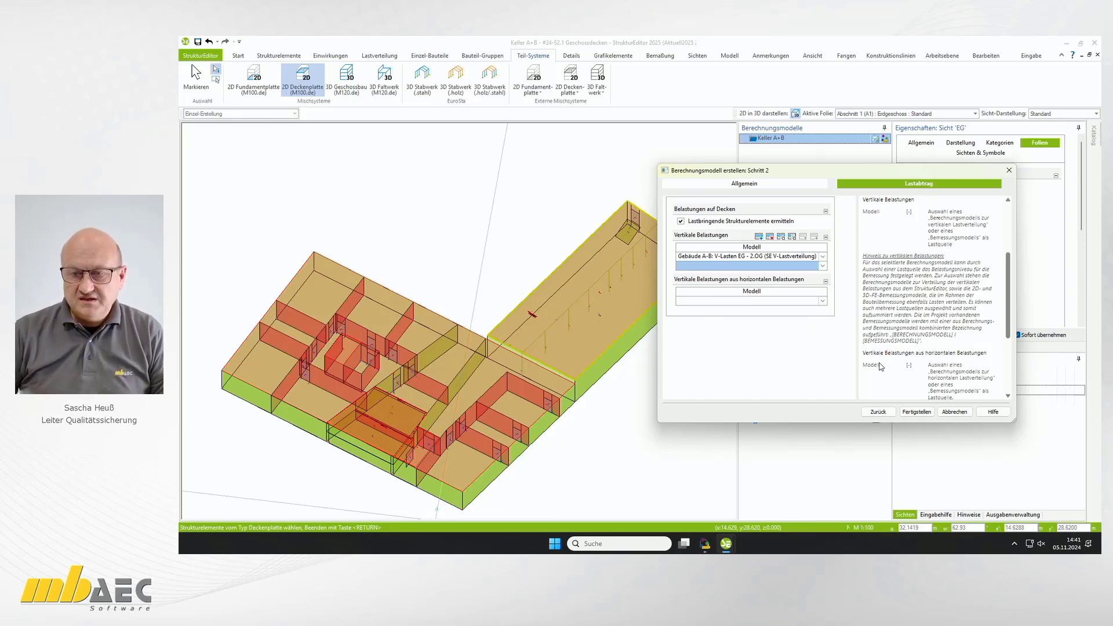
pyautogui.click(916, 411)
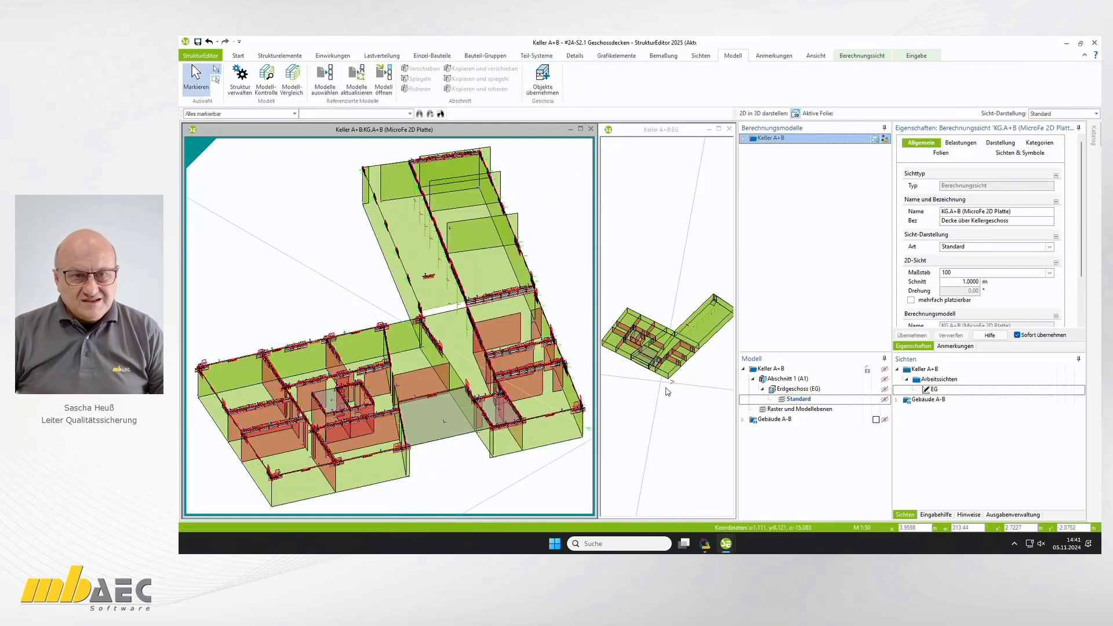
# - Expand the MicroFe calculation models of Keller A+B and maximize the KG.A+B calculation view
pyautogui.click(743, 138)
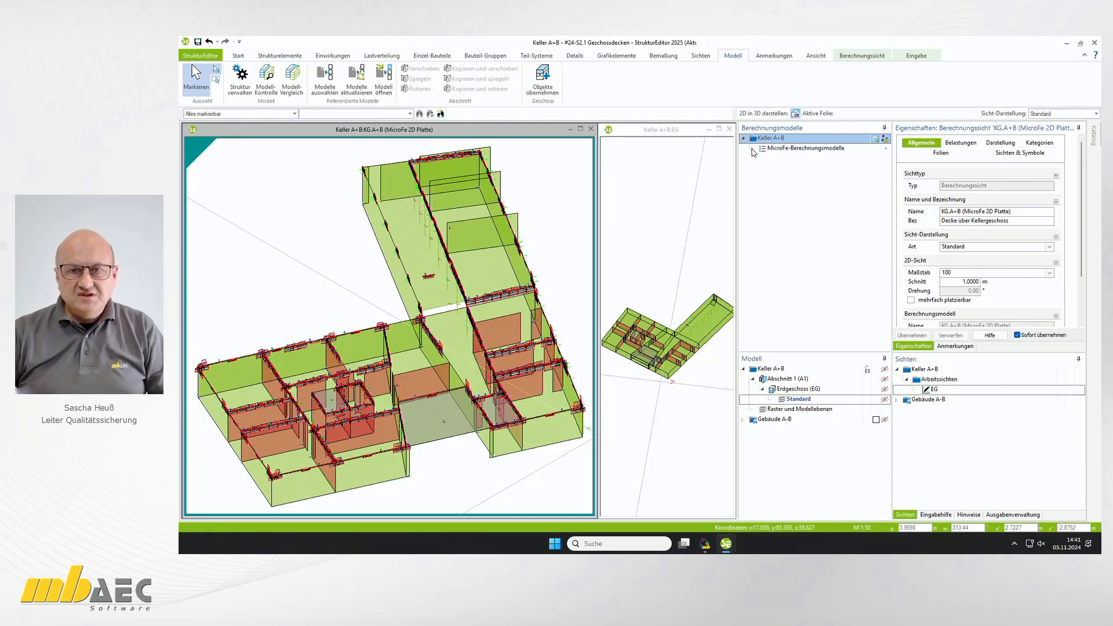
pyautogui.click(752, 148)
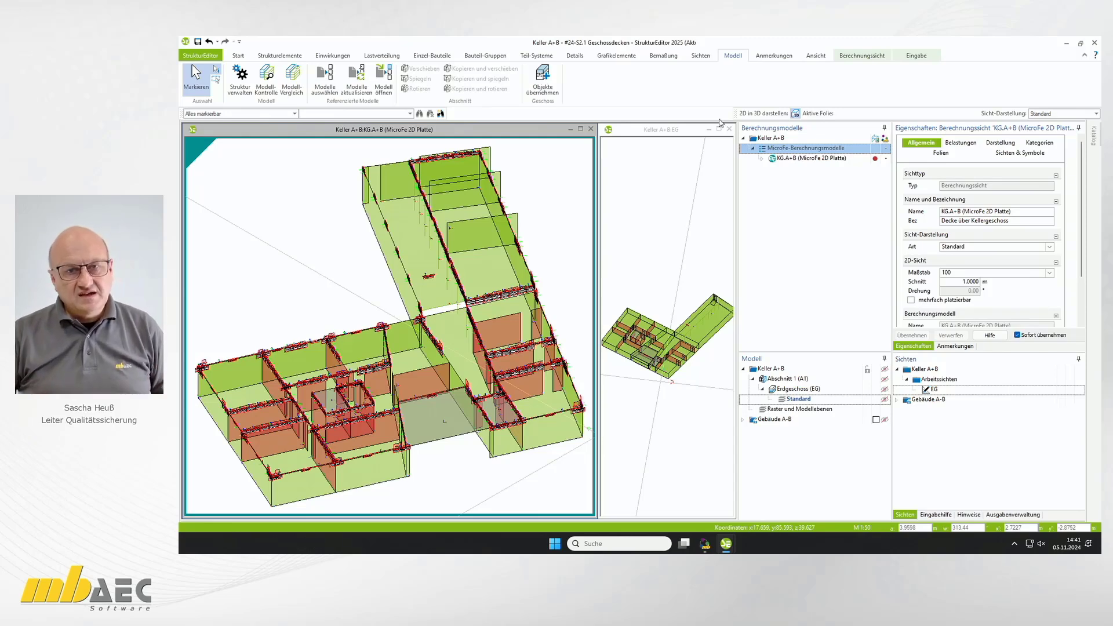
pyautogui.click(580, 129)
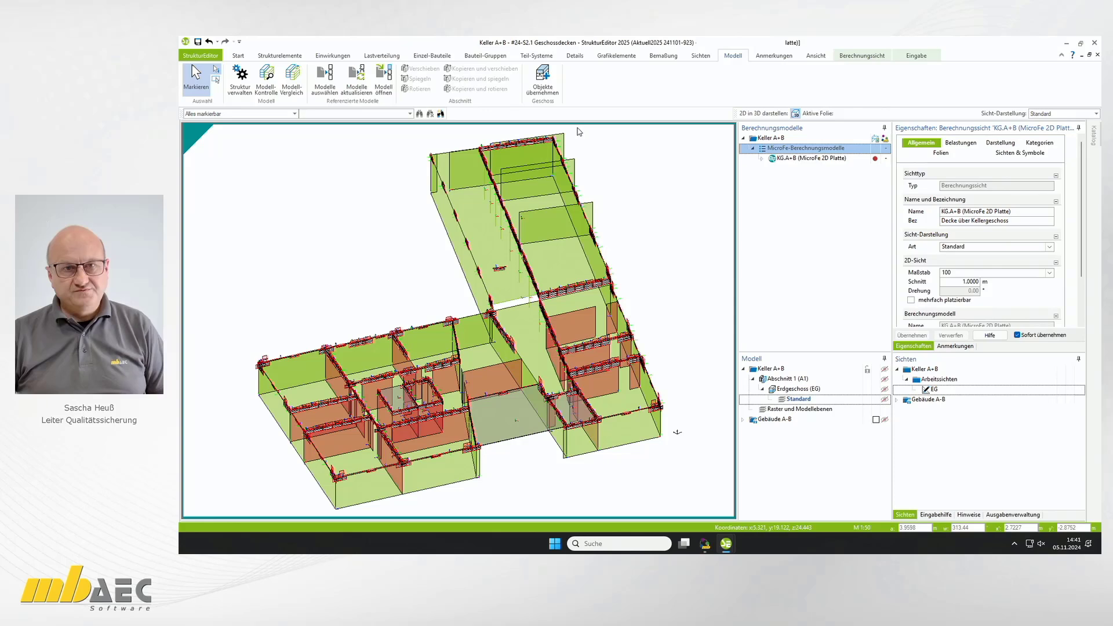
# - Release the KG.A+B calculation model for design
pyautogui.click(864, 55)
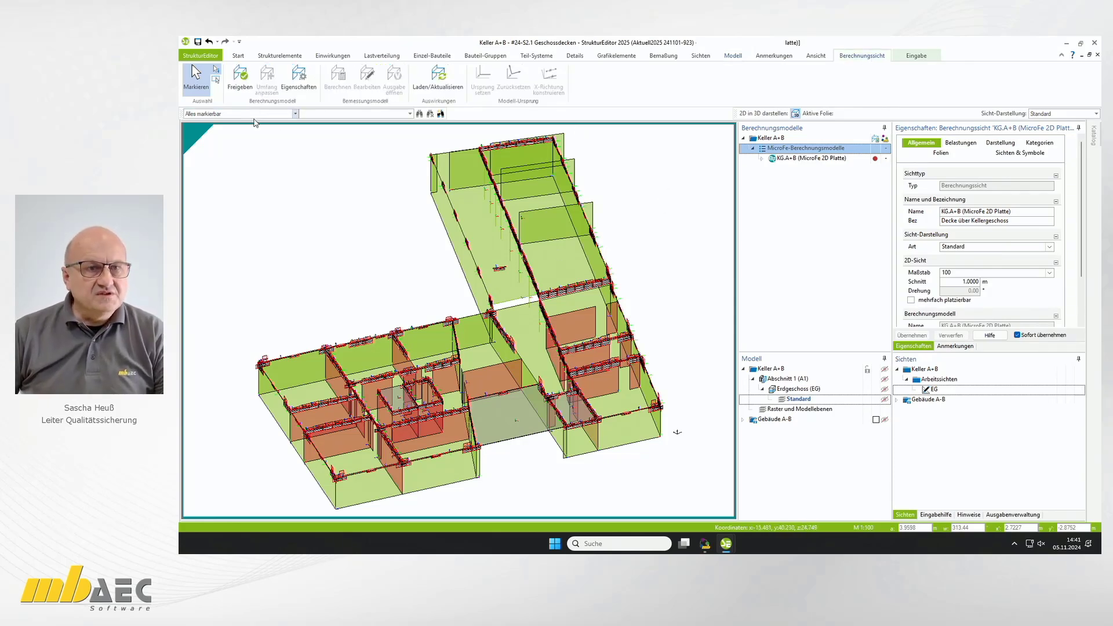
pyautogui.click(240, 76)
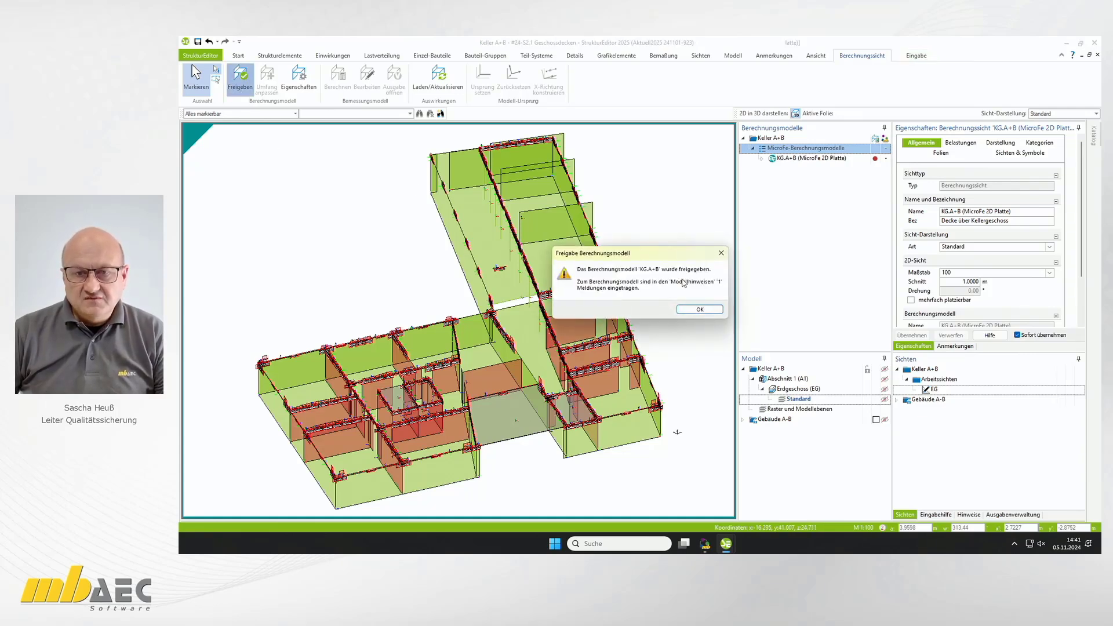
pyautogui.click(697, 309)
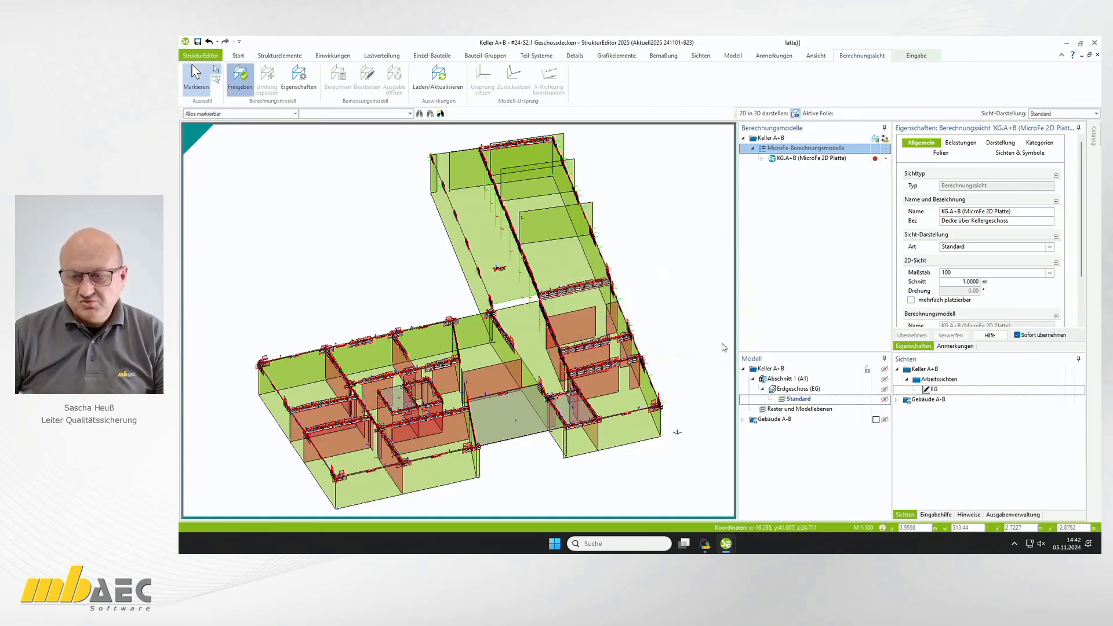
# - Examine the model hints for the calculation models, including the entries listed under KG.A+B
pyautogui.click(967, 515)
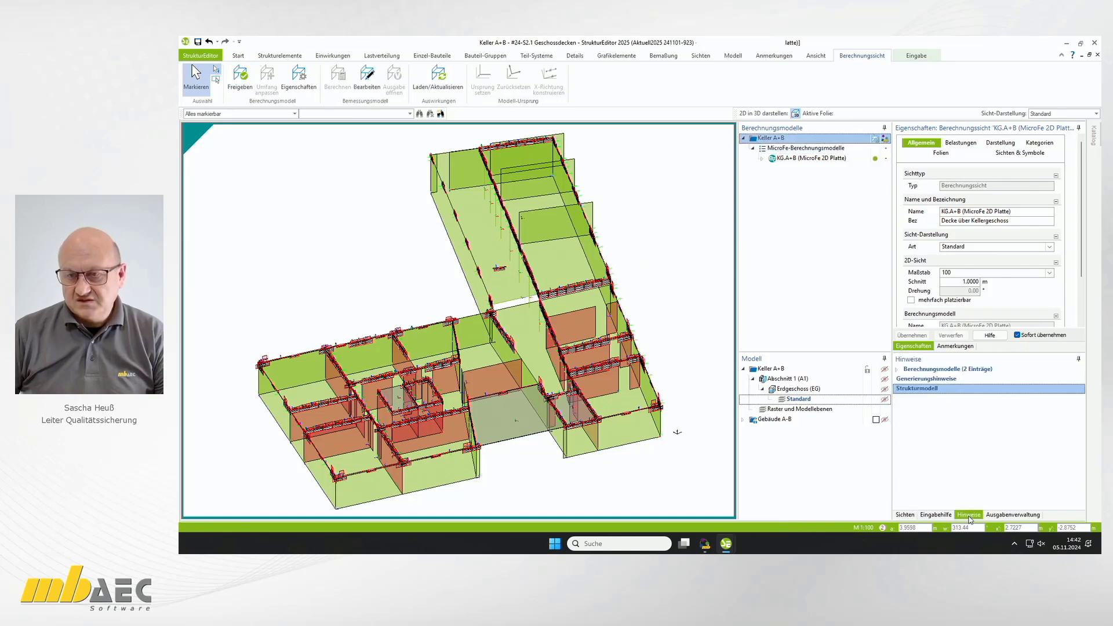
pyautogui.click(898, 370)
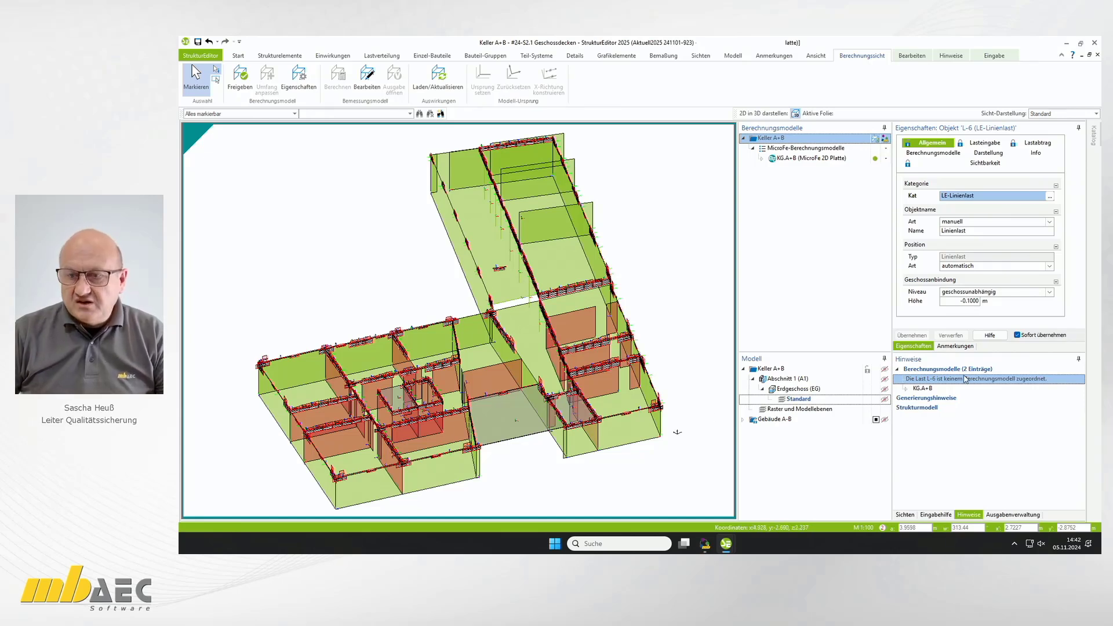
pyautogui.click(907, 389)
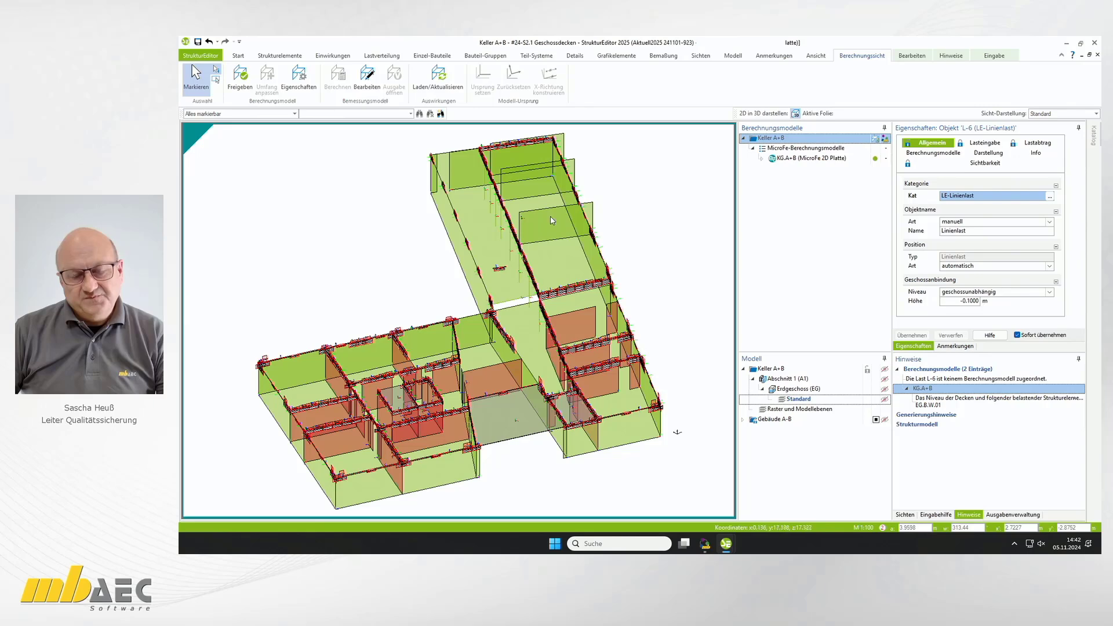
# - Create the MicroFe 2D slab design model using the name and description from the calculation model, and open it in MicroFe
pyautogui.click(372, 81)
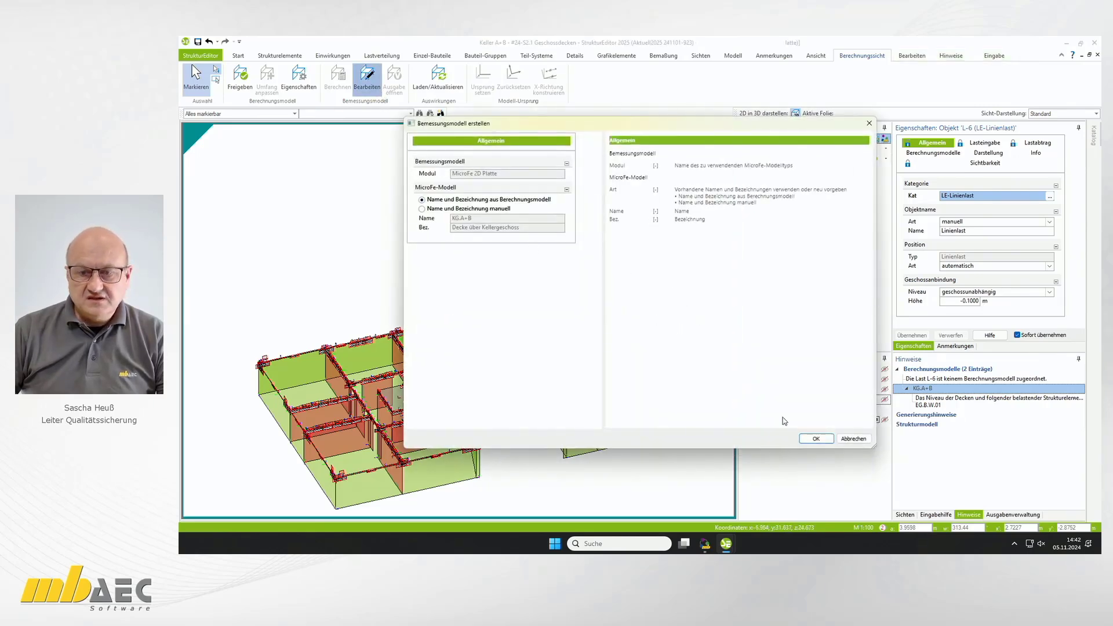
pyautogui.click(814, 439)
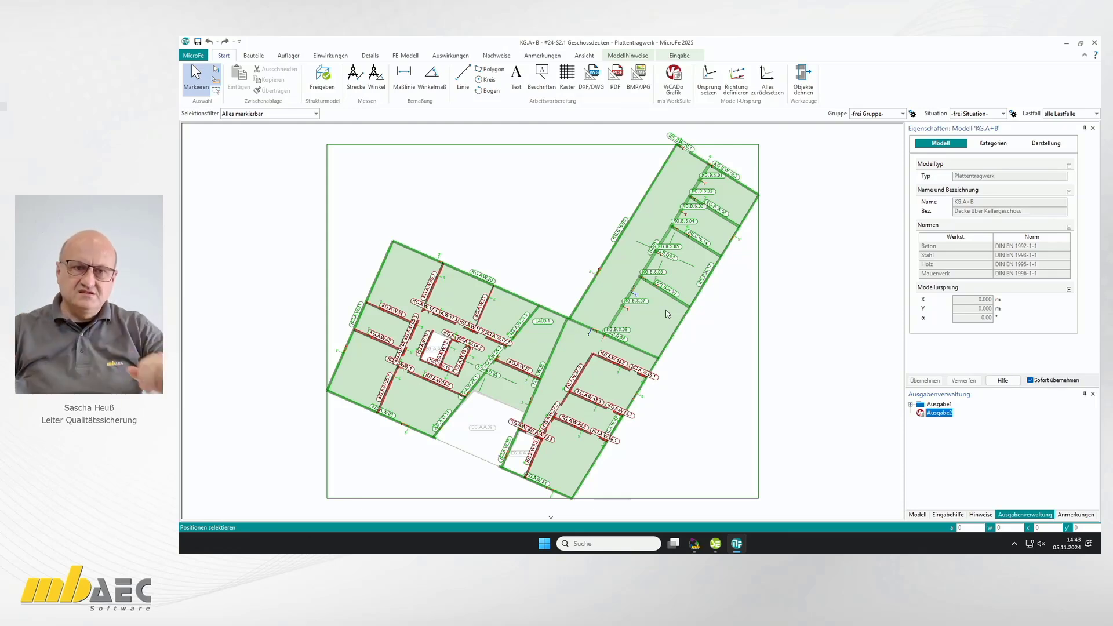
# - Convert the reinforced-concrete beam EG.B.B.03 between the two slabs into a Deckenversatz
pyautogui.click(580, 328)
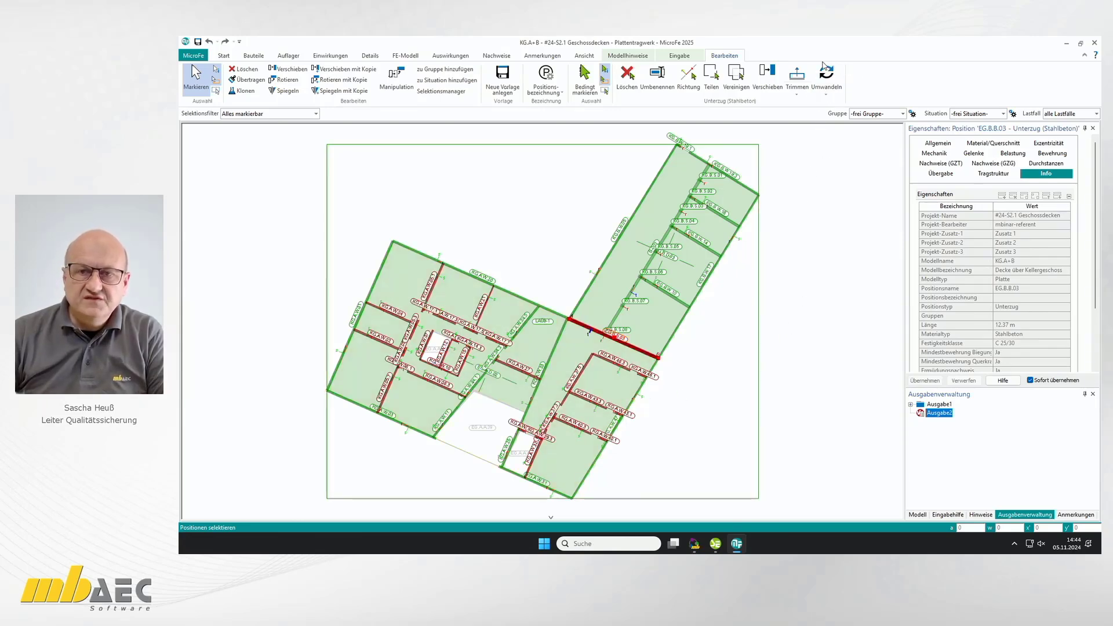
pyautogui.click(829, 95)
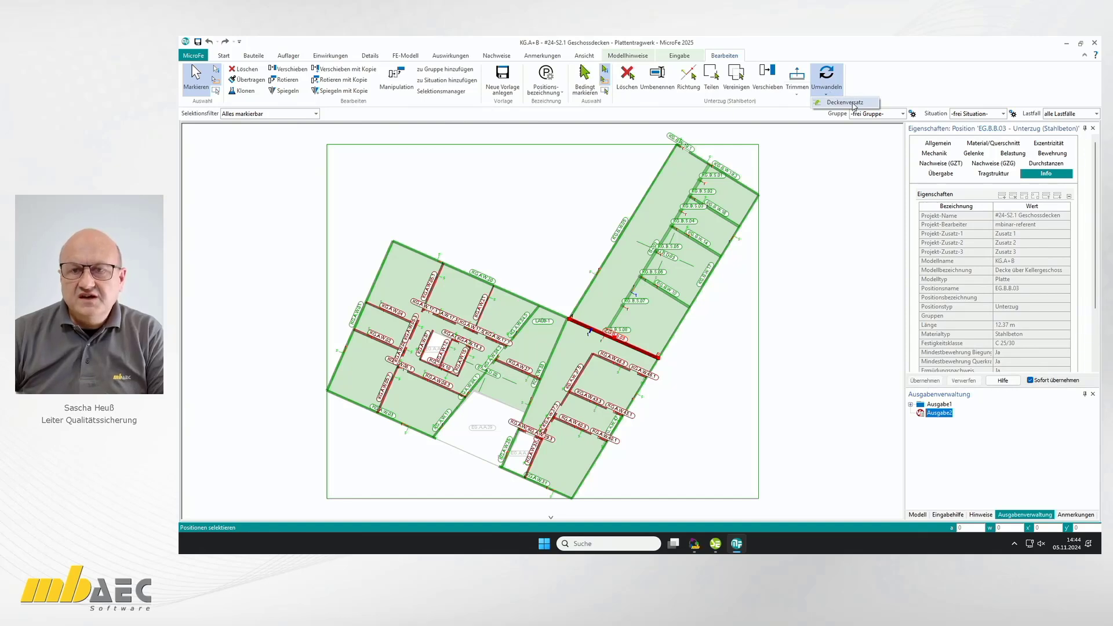
pyautogui.click(846, 102)
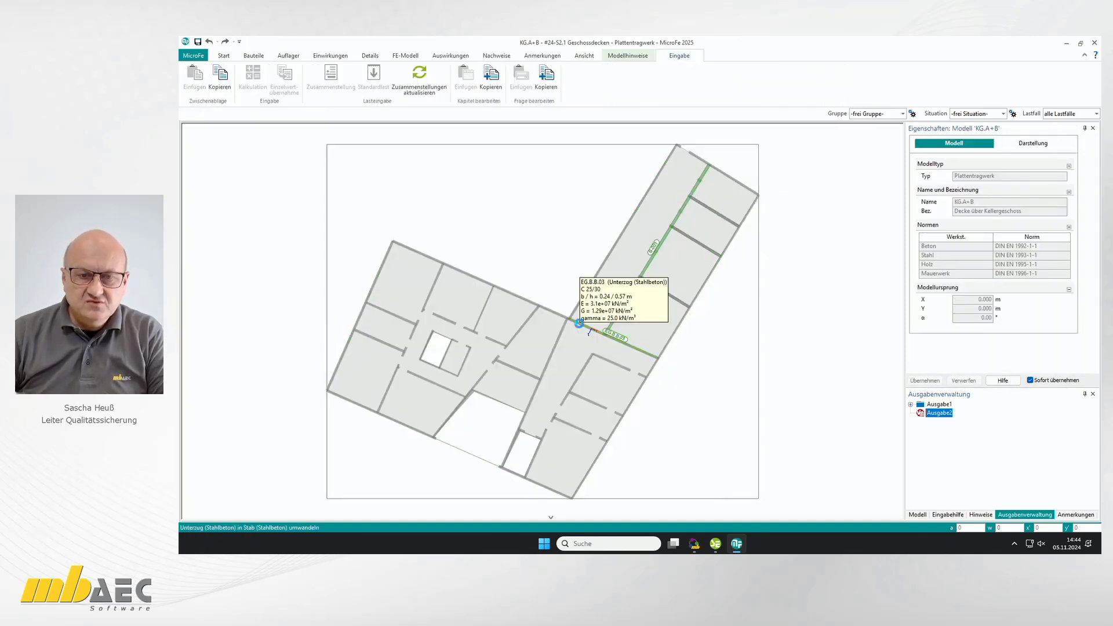
pyautogui.click(581, 327)
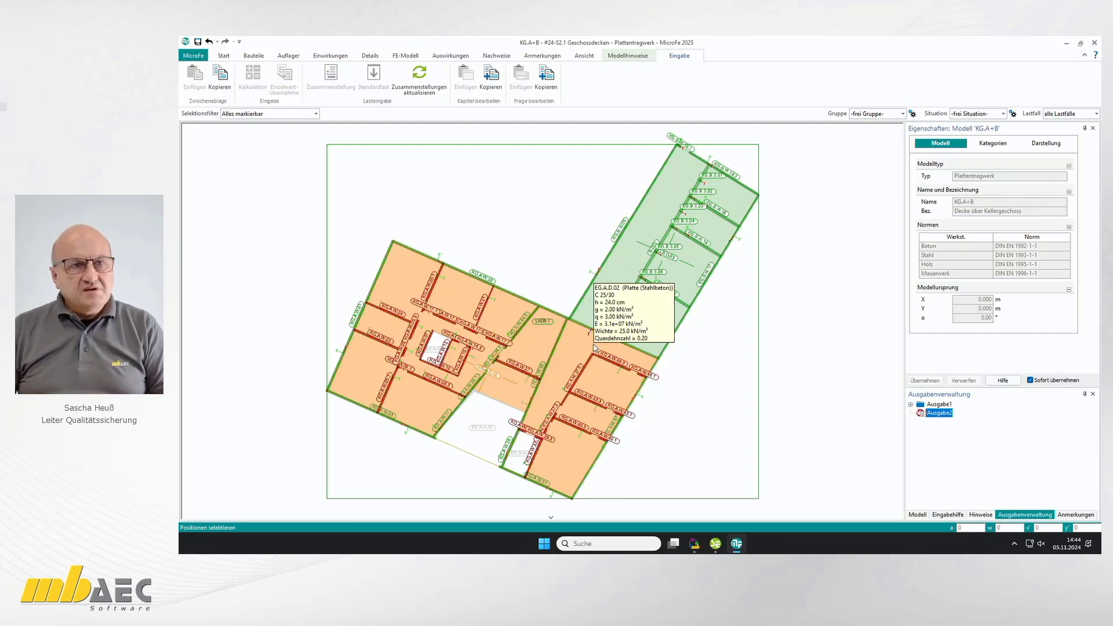
pyautogui.click(255, 57)
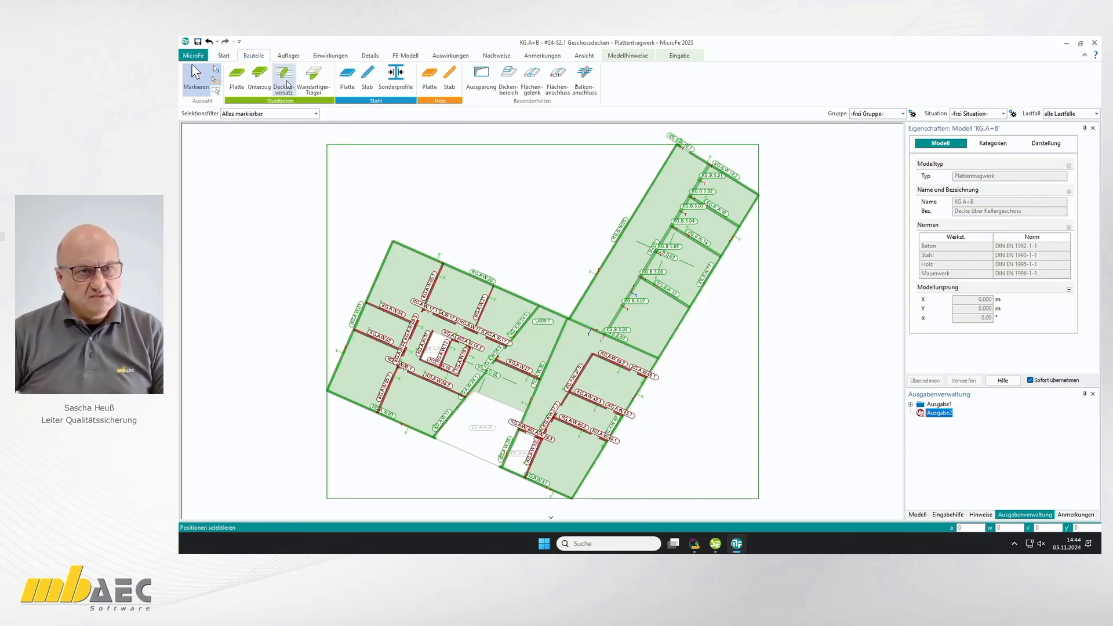
pyautogui.click(288, 84)
pyautogui.press('Escape')
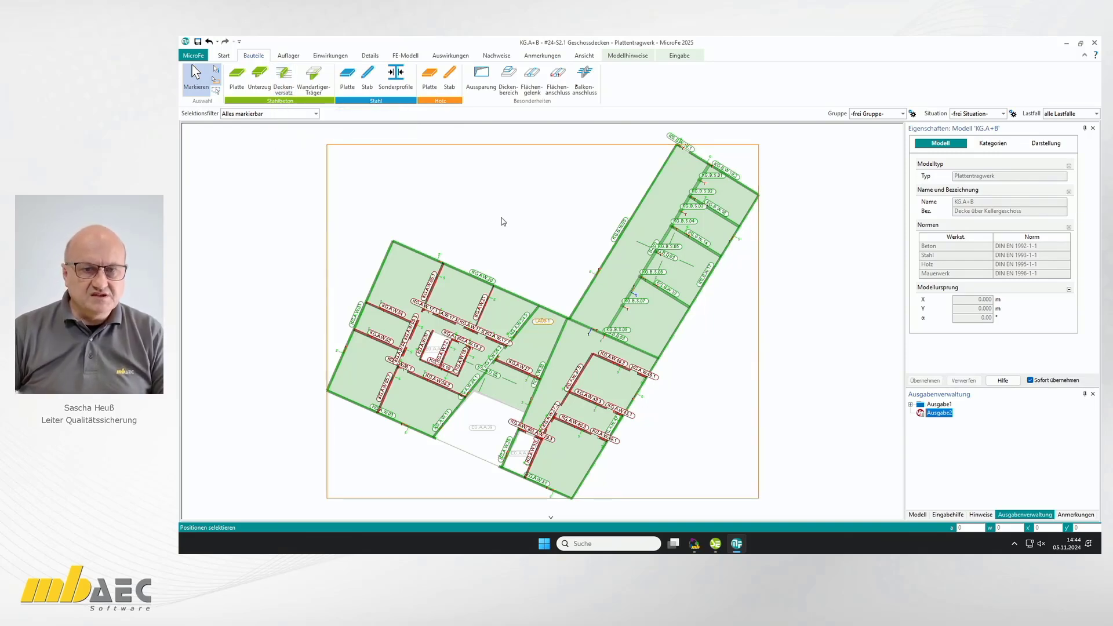
# - Set the left and right slab widths in the cross-section of Deckenversatz EG.B.B.03 to 100 cm each
pyautogui.click(583, 324)
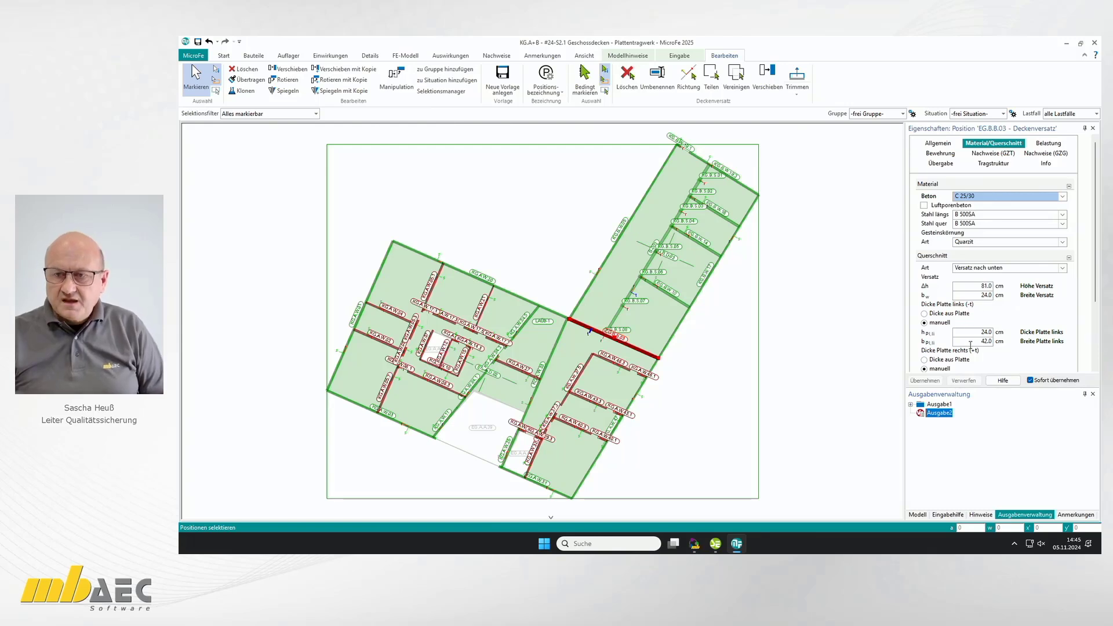
pyautogui.scroll(-1, 970, 344)
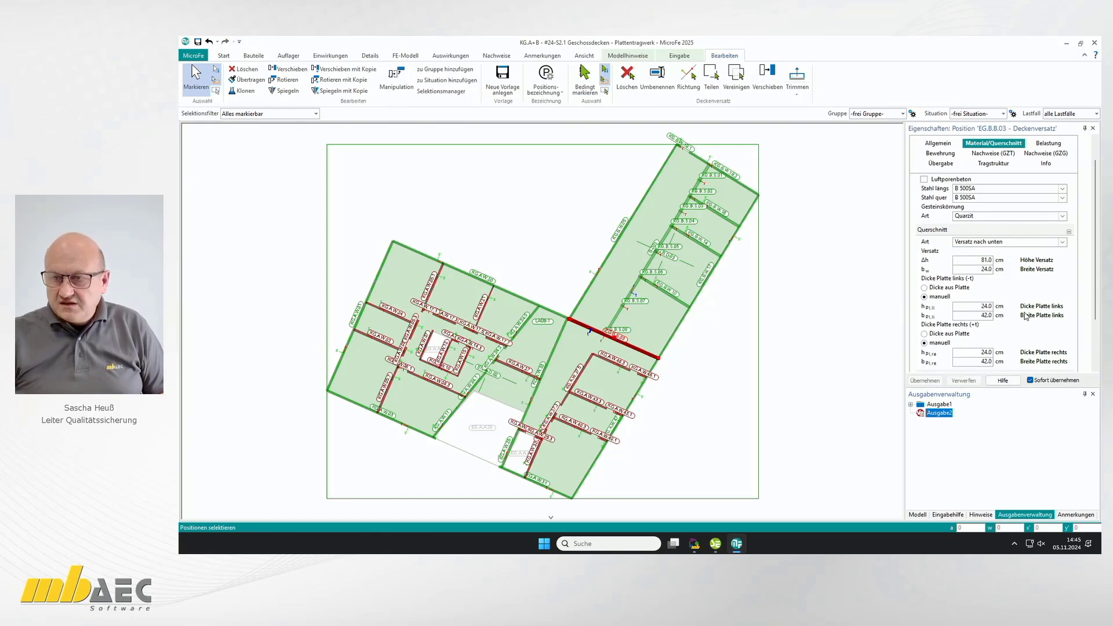
pyautogui.click(980, 316)
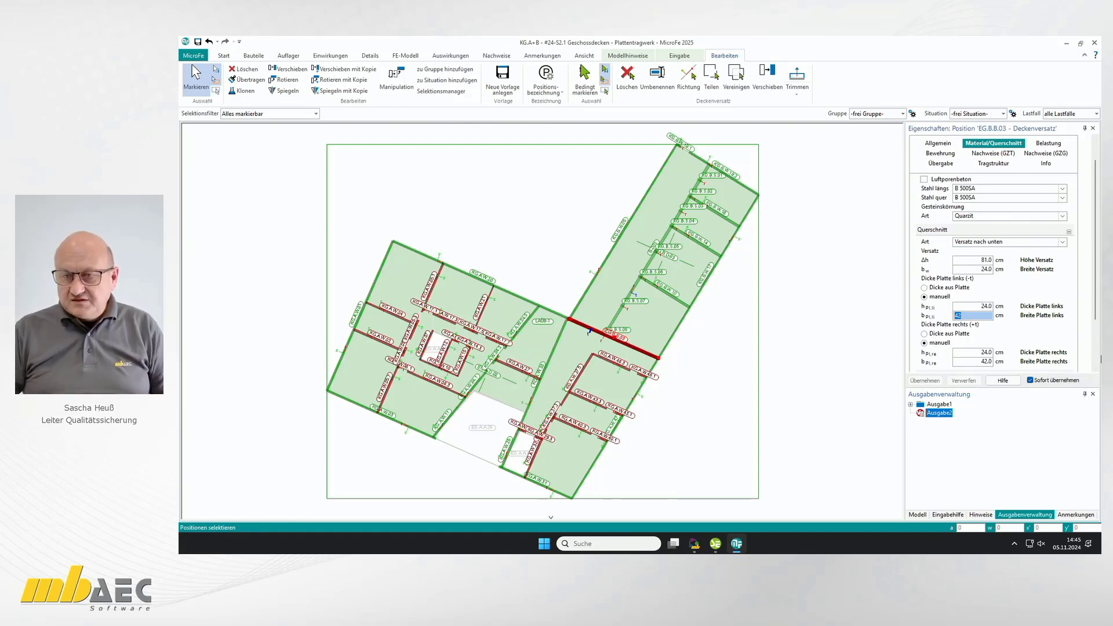
pyautogui.write('100')
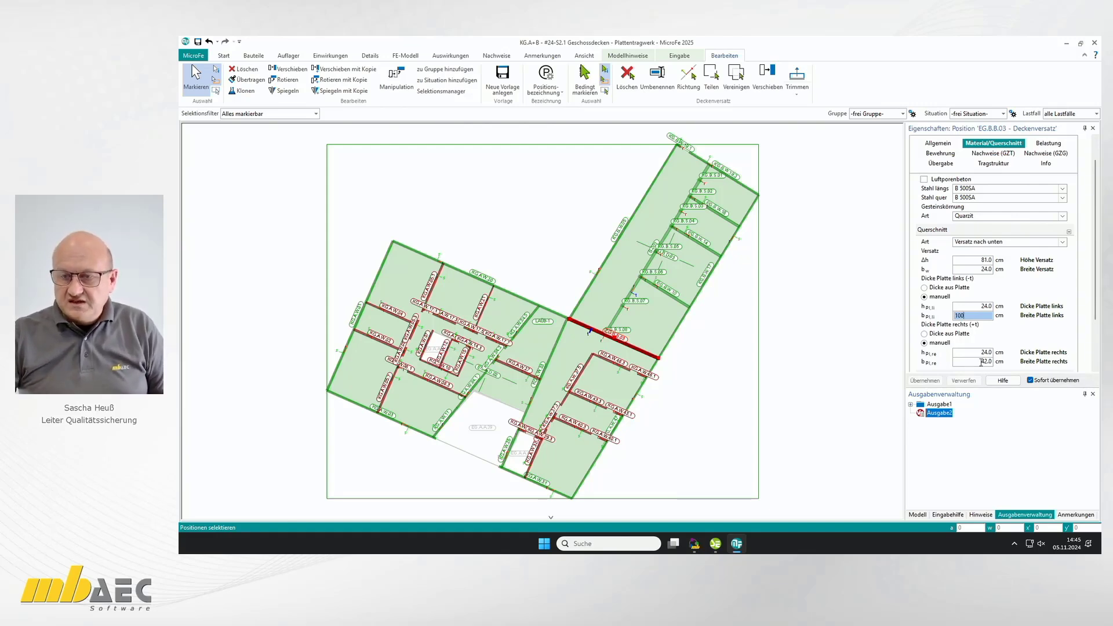
pyautogui.click(987, 362)
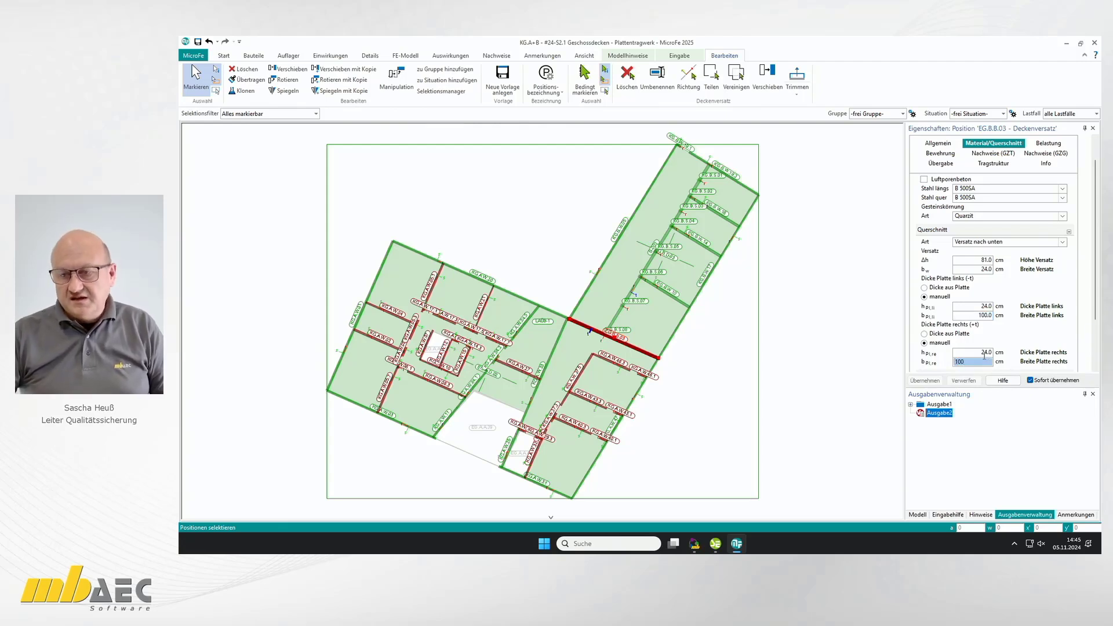
pyautogui.scroll(-1, 1008, 328)
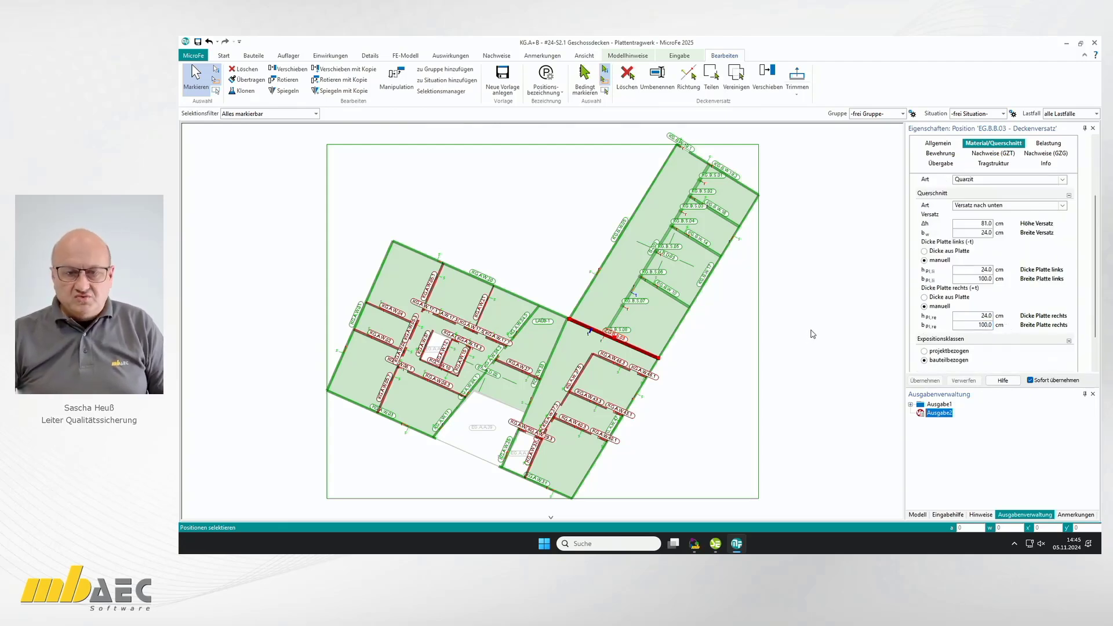
# - Clear the selection and redefine the model's X direction along building A's lower outer edge
pyautogui.click(845, 332)
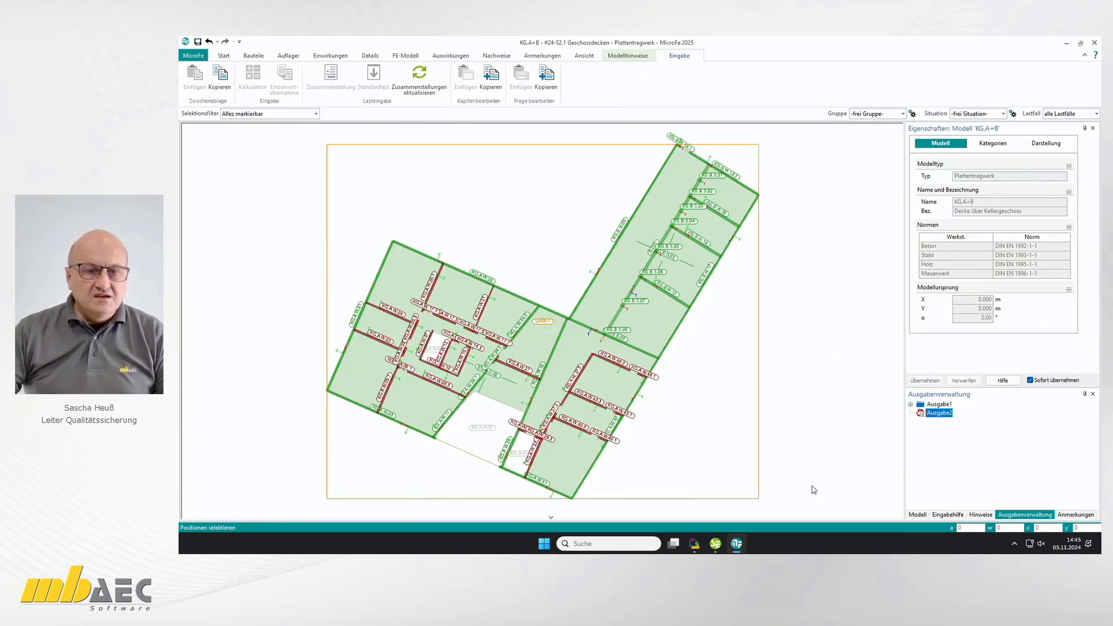
pyautogui.click(224, 56)
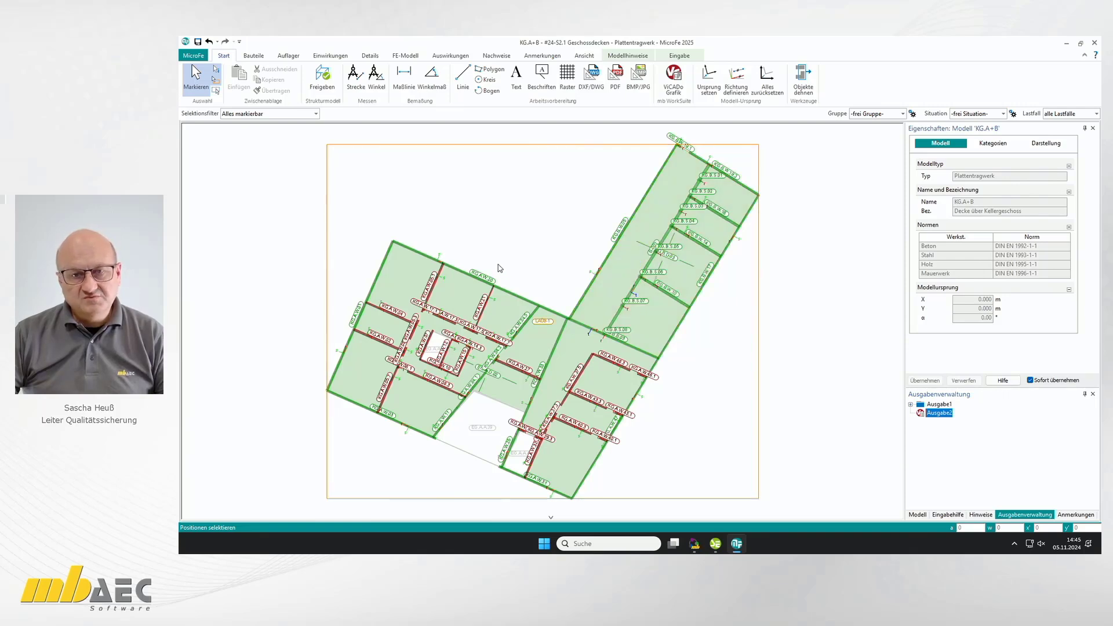
pyautogui.click(734, 87)
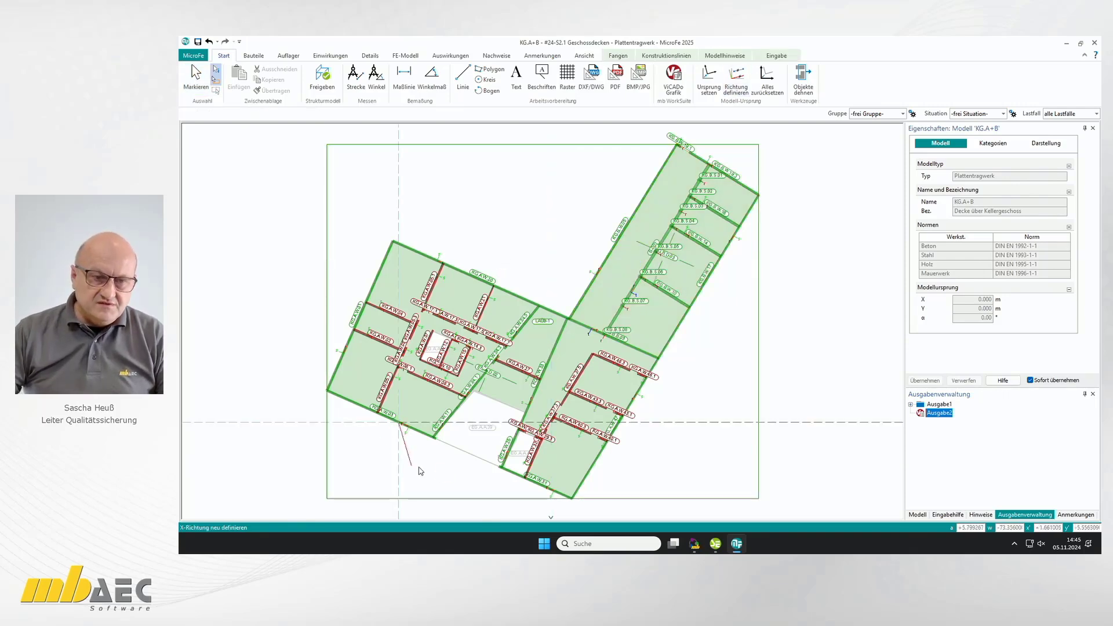
pyautogui.click(478, 480)
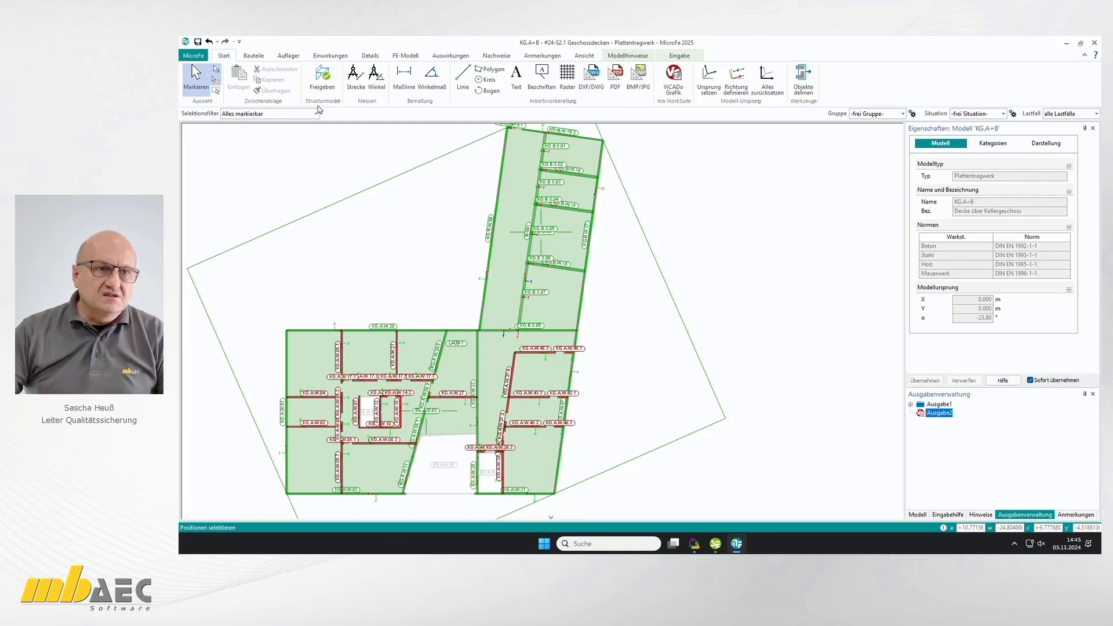
# - Divide single load fields of slab EG.A.D.02 parallel to the s-direction along the two long walls perpendicular to its lower edge
pyautogui.click(331, 57)
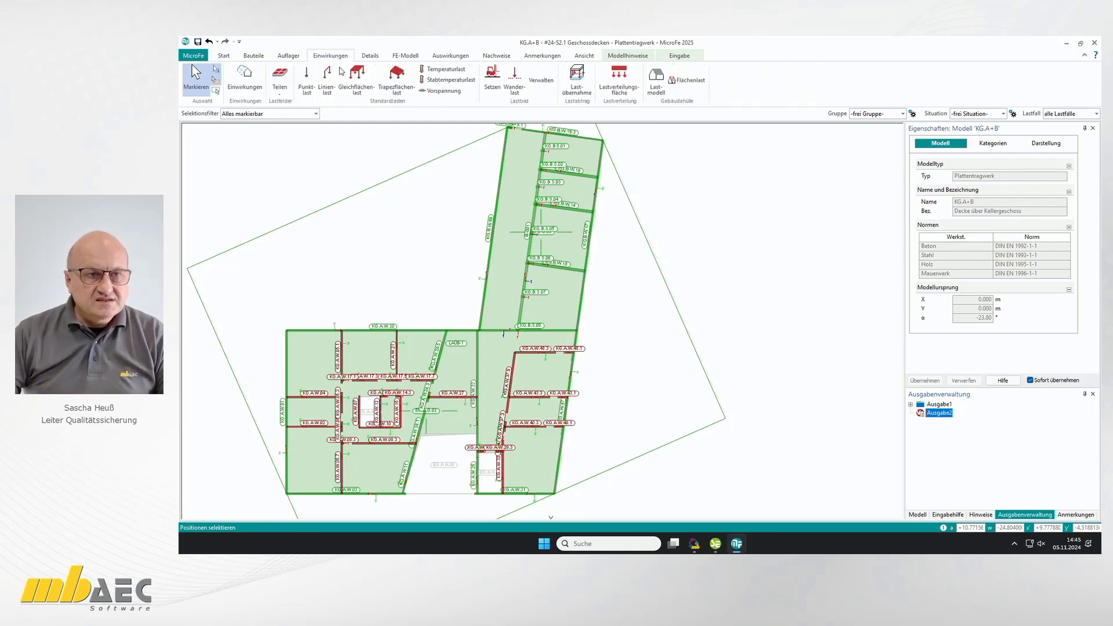
pyautogui.click(280, 76)
pyautogui.click(292, 114)
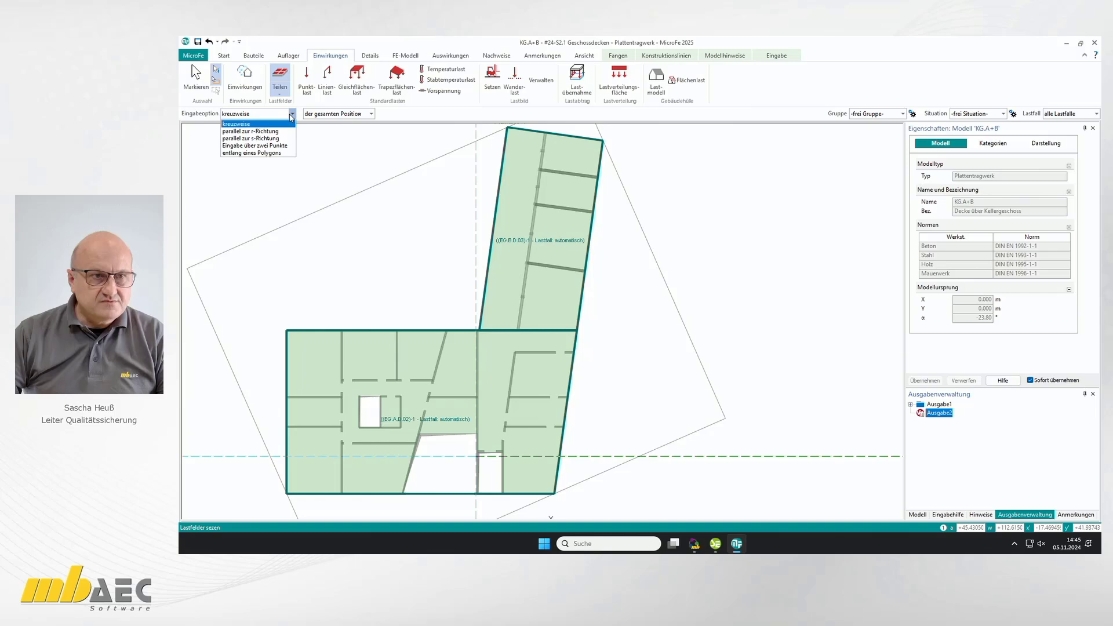
pyautogui.click(270, 139)
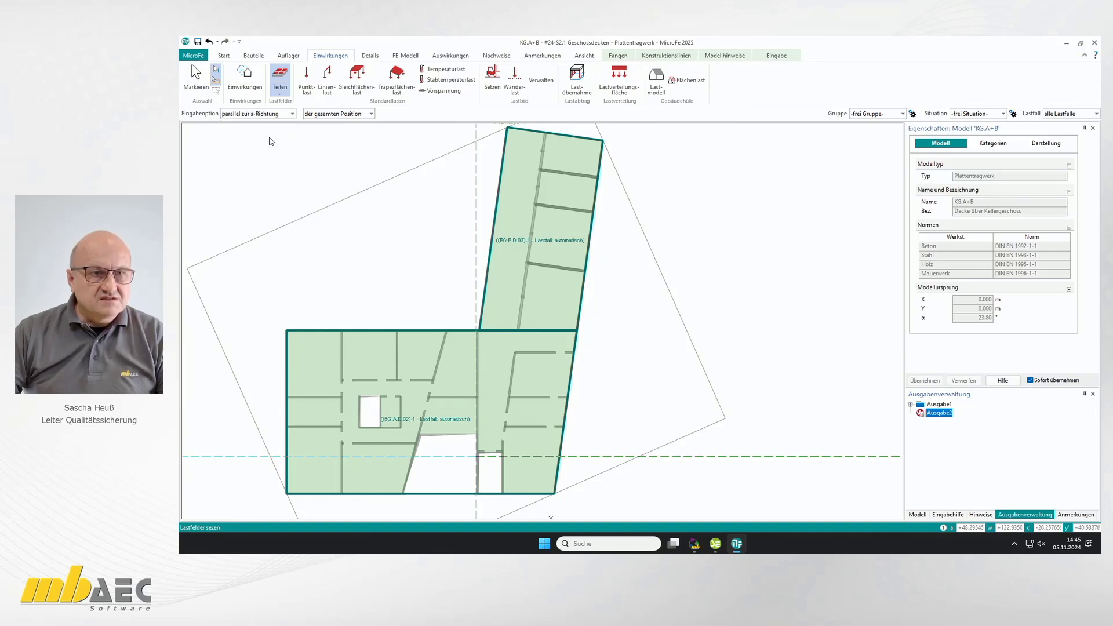
pyautogui.click(359, 115)
pyautogui.click(330, 132)
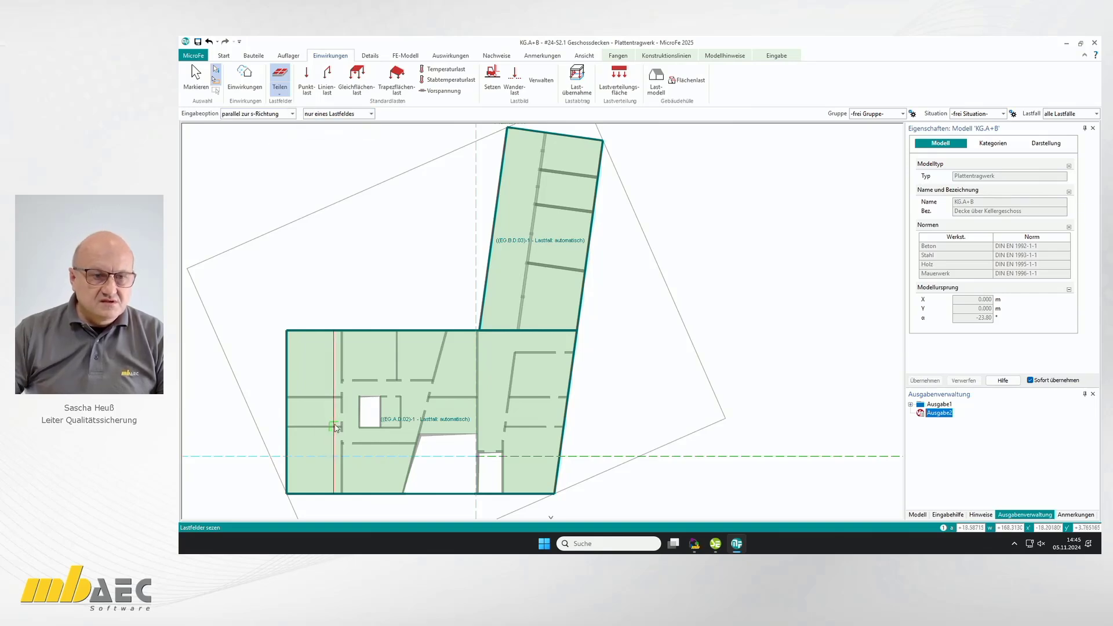
pyautogui.click(341, 383)
pyautogui.click(478, 380)
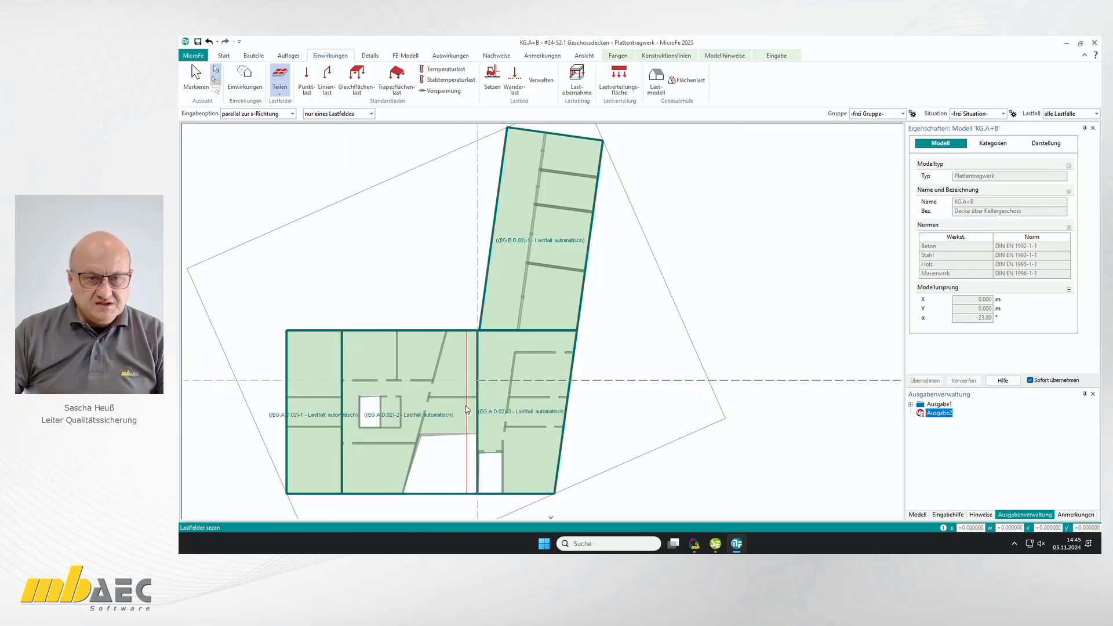
# - Divide the middle load field of slab EG.A.D.02 along its slanted wall using two-point input
pyautogui.click(292, 114)
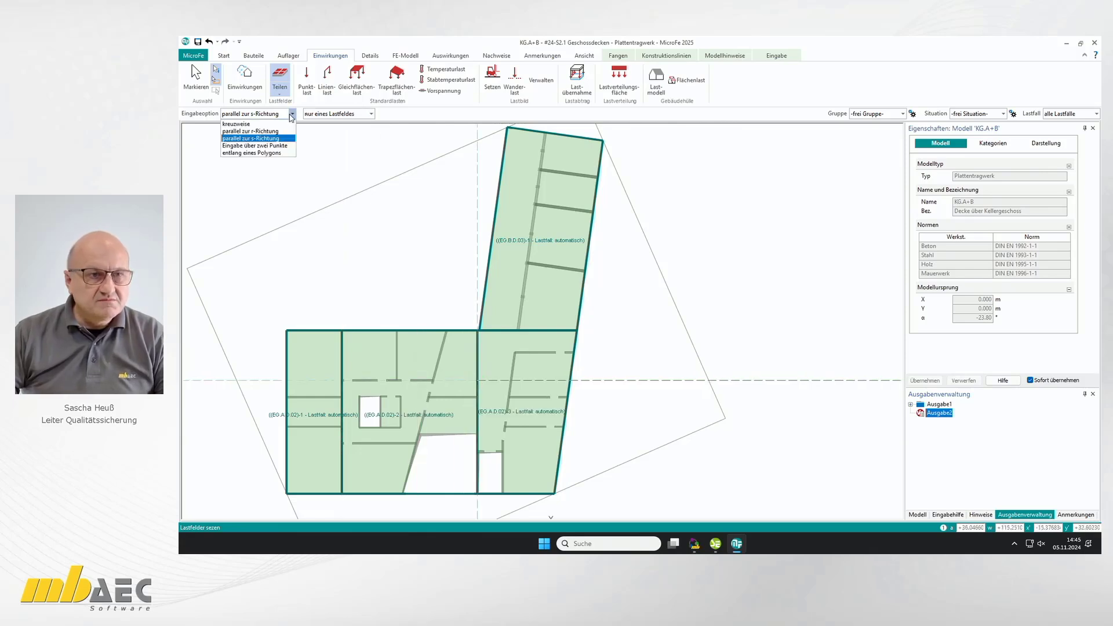
pyautogui.click(279, 146)
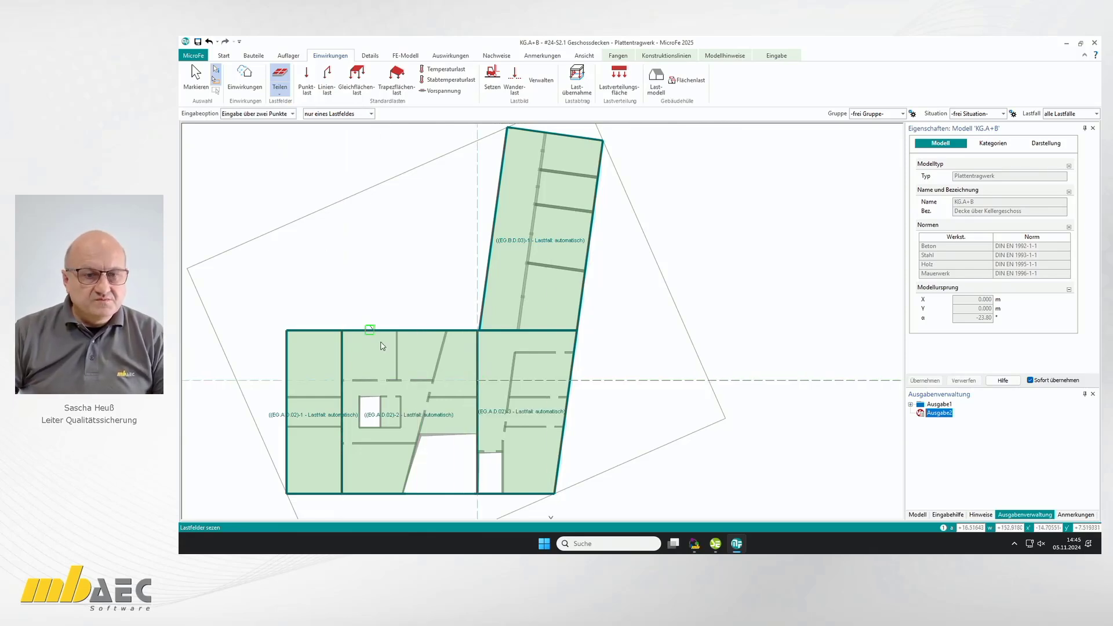
pyautogui.click(439, 360)
pyautogui.click(436, 371)
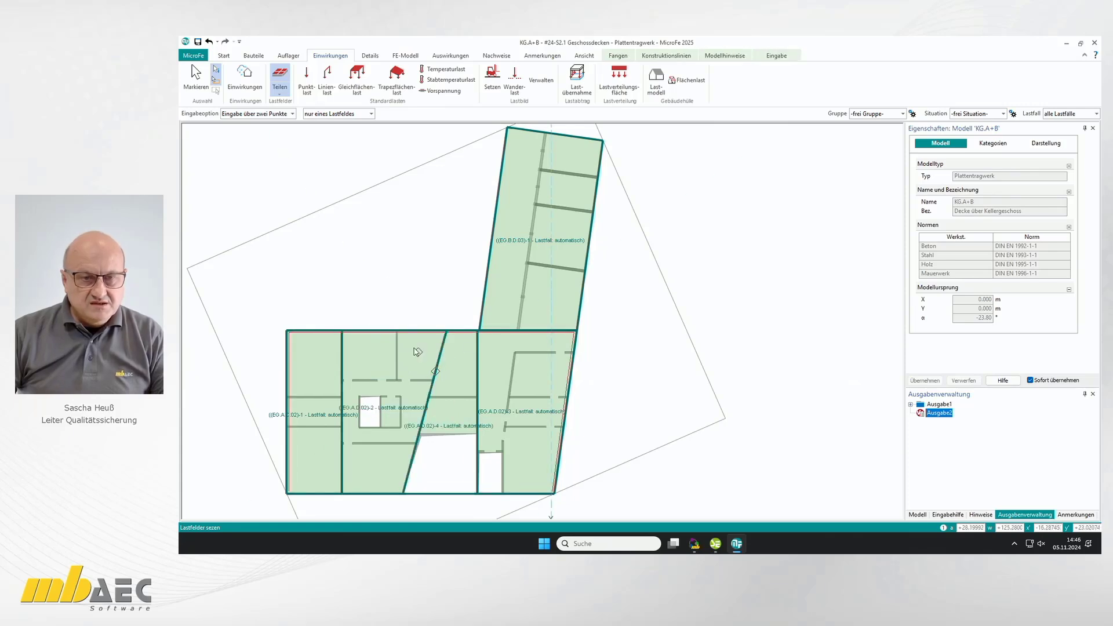
# - Divide the right-hand load field of slab EG.A.D.02 along a polygon following the kinked inner wall
pyautogui.click(292, 114)
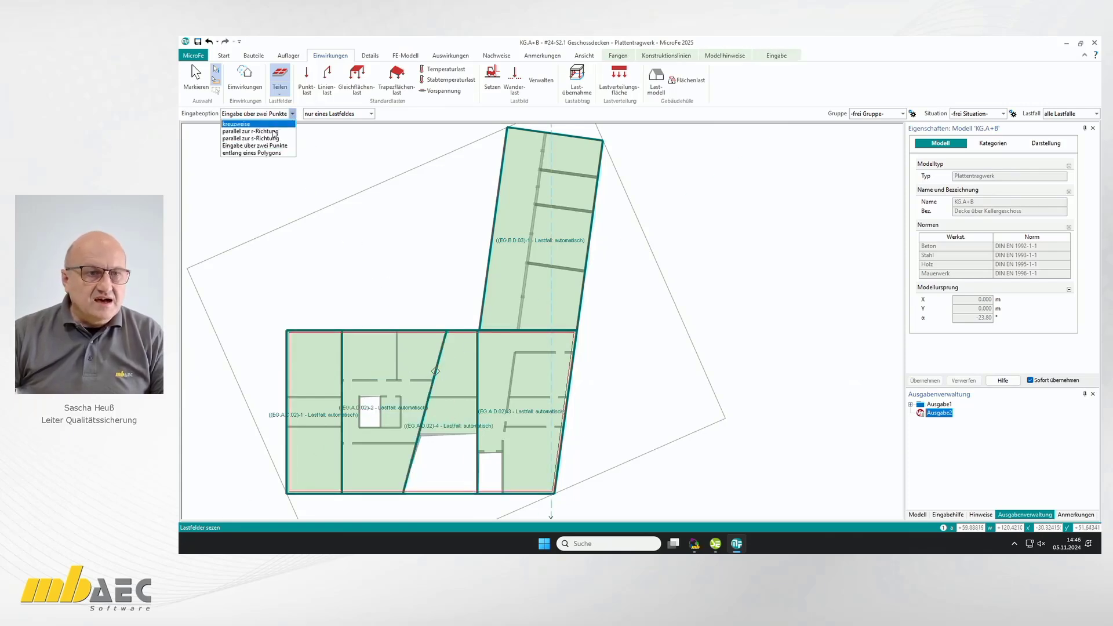
pyautogui.click(251, 152)
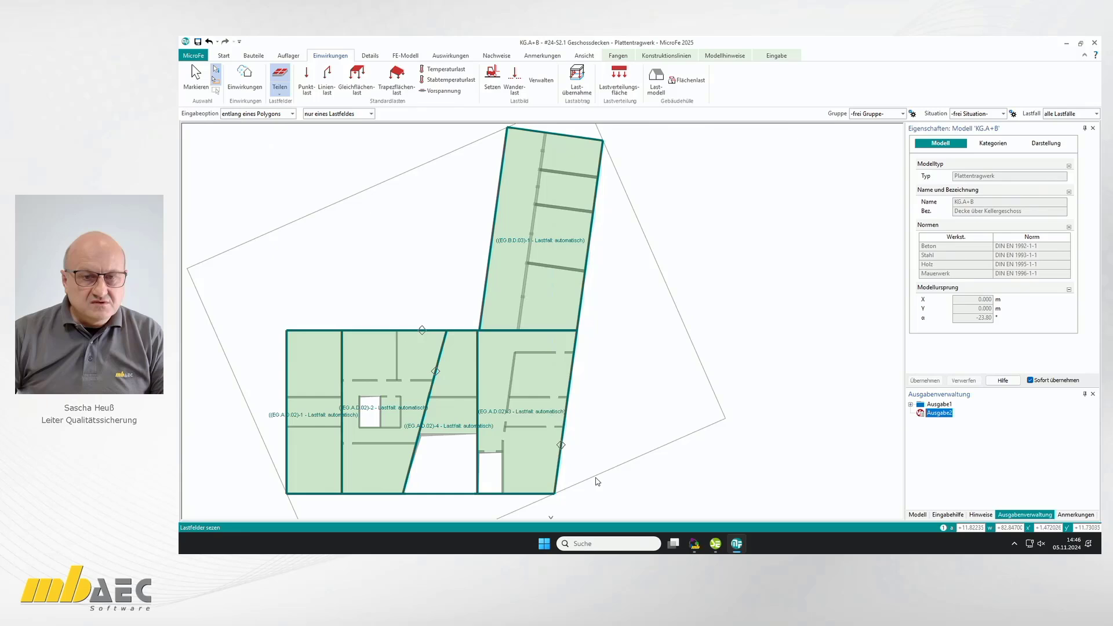
pyautogui.click(514, 362)
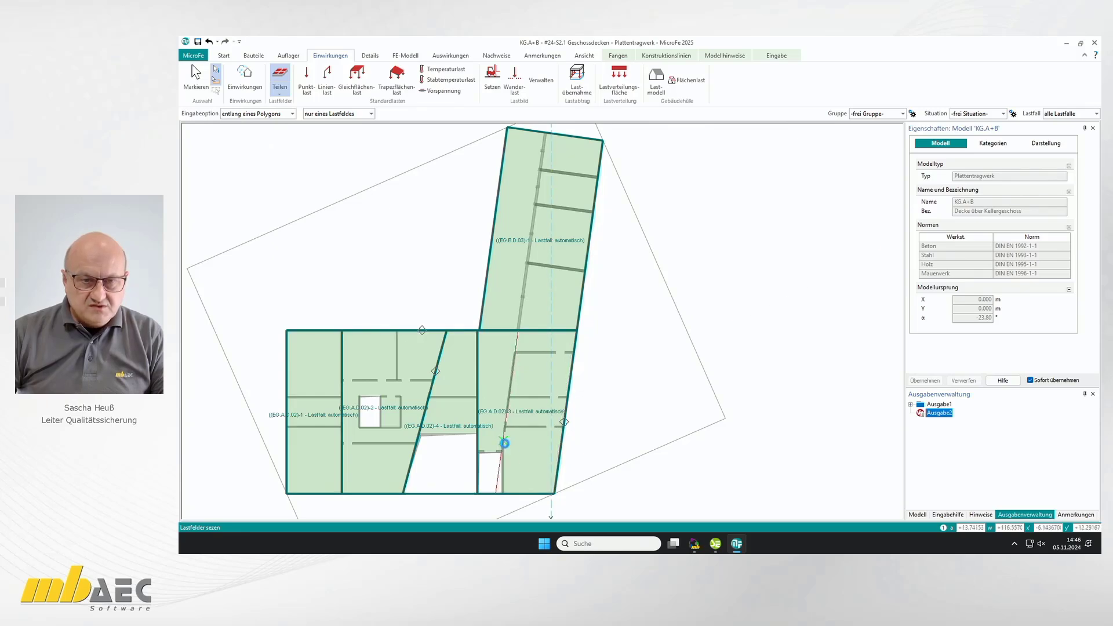
pyautogui.click(503, 474)
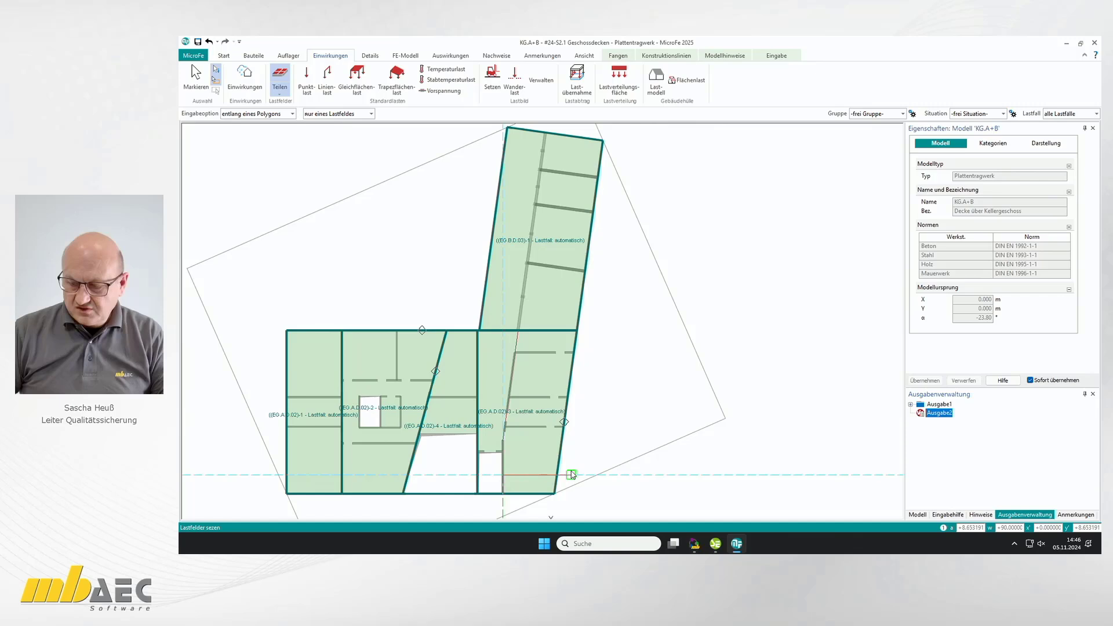
pyautogui.click(571, 474)
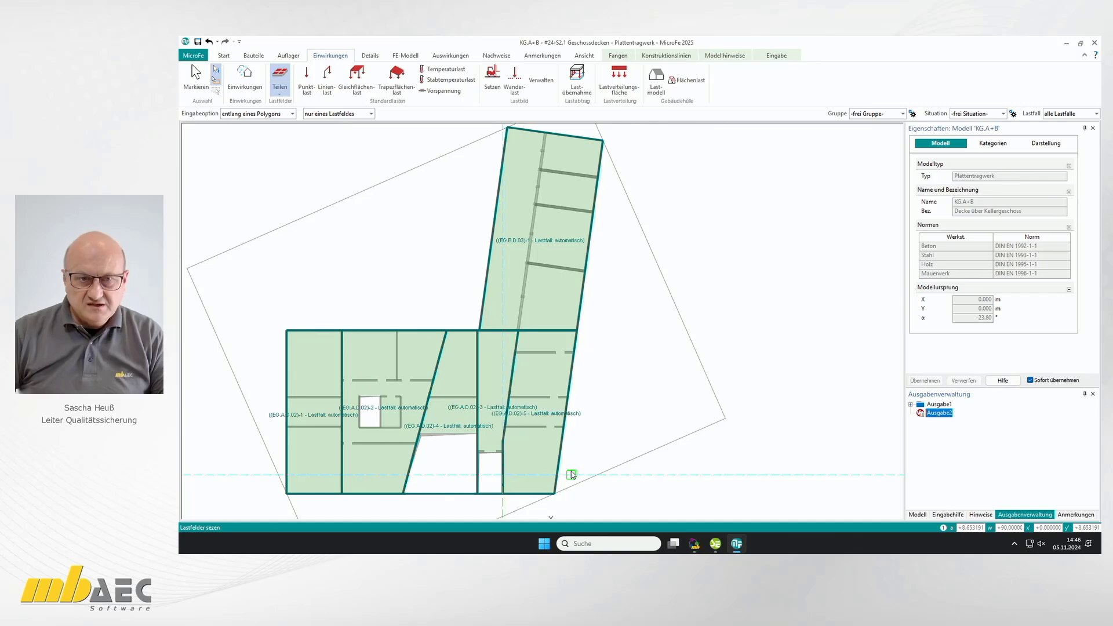
# - Divide the load fields of slab EG.A.D.02 parallel to the r-direction along the transverse walls in its left, middle and right parts
pyautogui.click(266, 114)
pyautogui.click(255, 129)
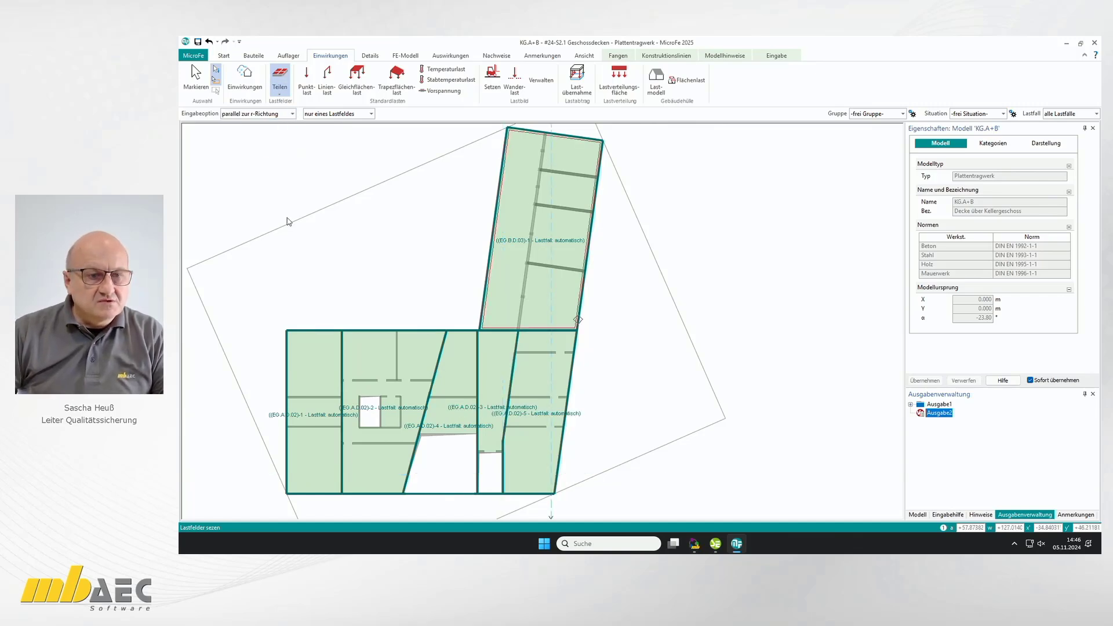
pyautogui.click(327, 397)
pyautogui.click(321, 428)
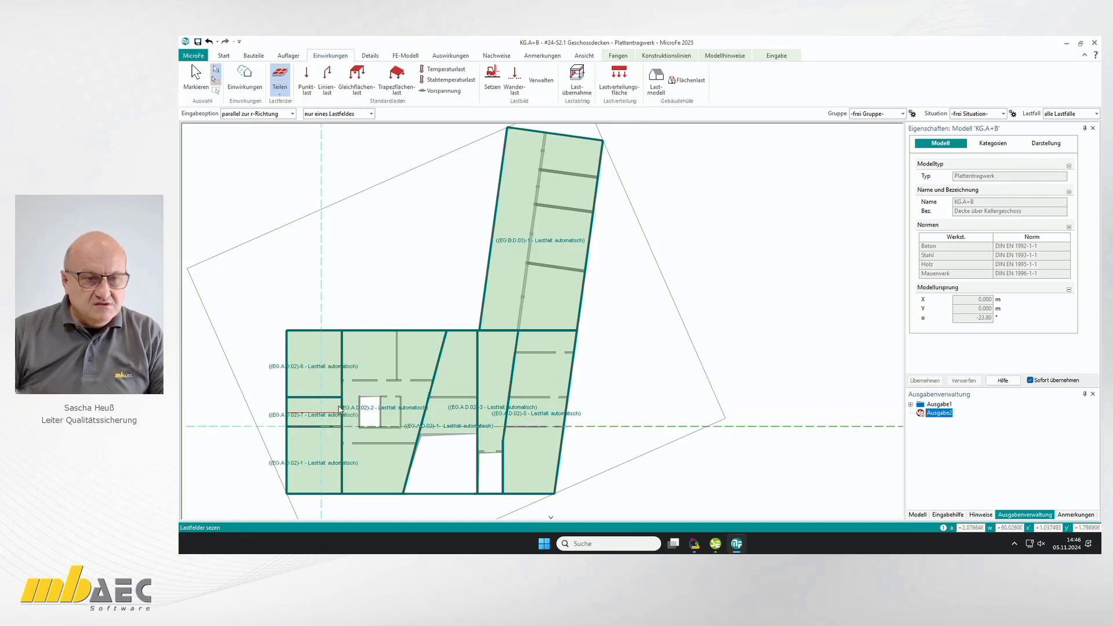
pyautogui.click(367, 381)
pyautogui.click(380, 443)
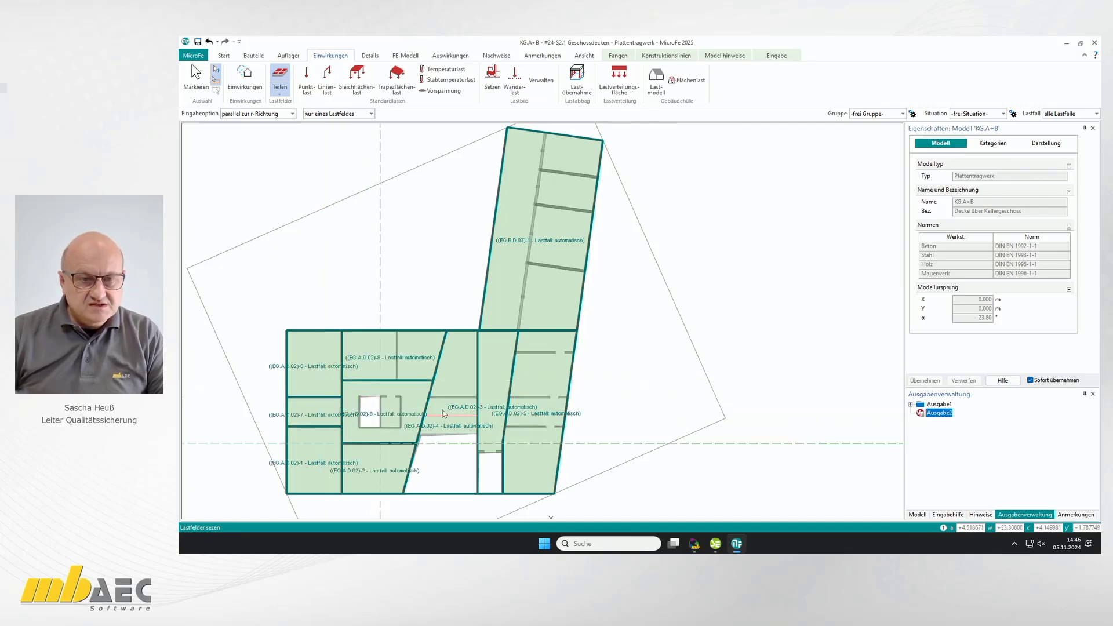
pyautogui.click(455, 398)
pyautogui.click(541, 352)
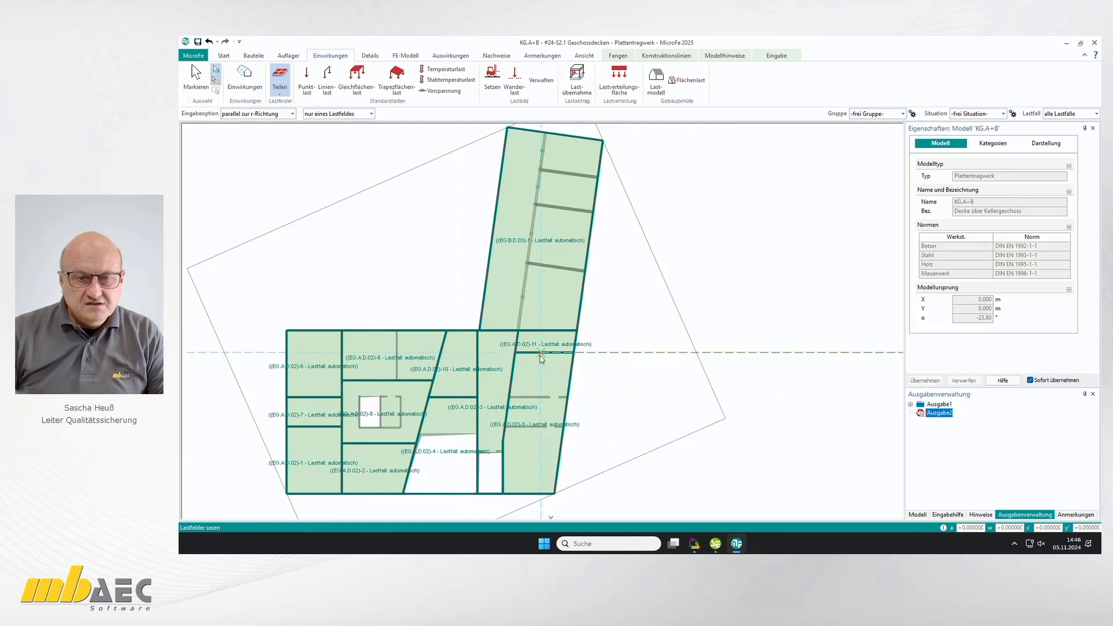
pyautogui.click(536, 397)
pyautogui.click(532, 427)
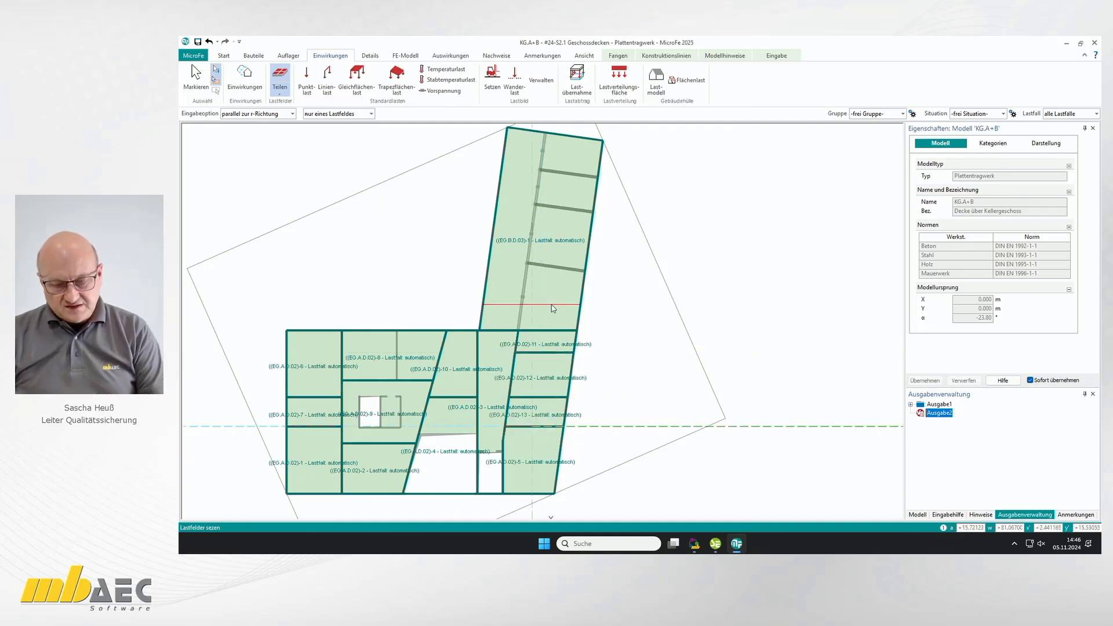
# - Divide the load field of slab EG.B.D.03 along its inner longitudinal wall and the three cross walls
pyautogui.click(524, 283)
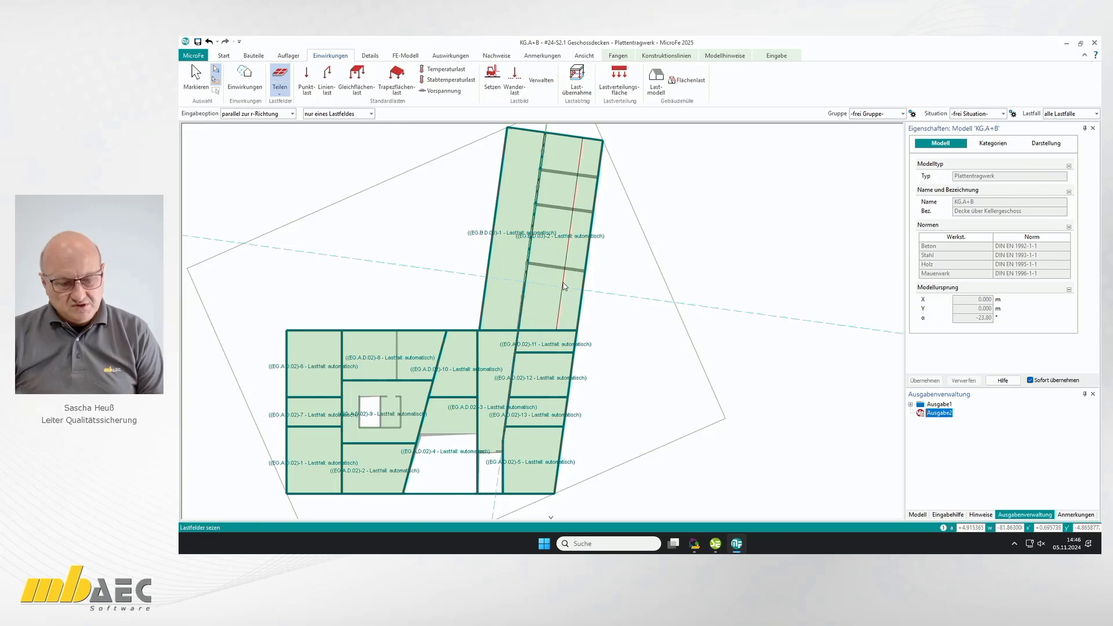
pyautogui.click(561, 268)
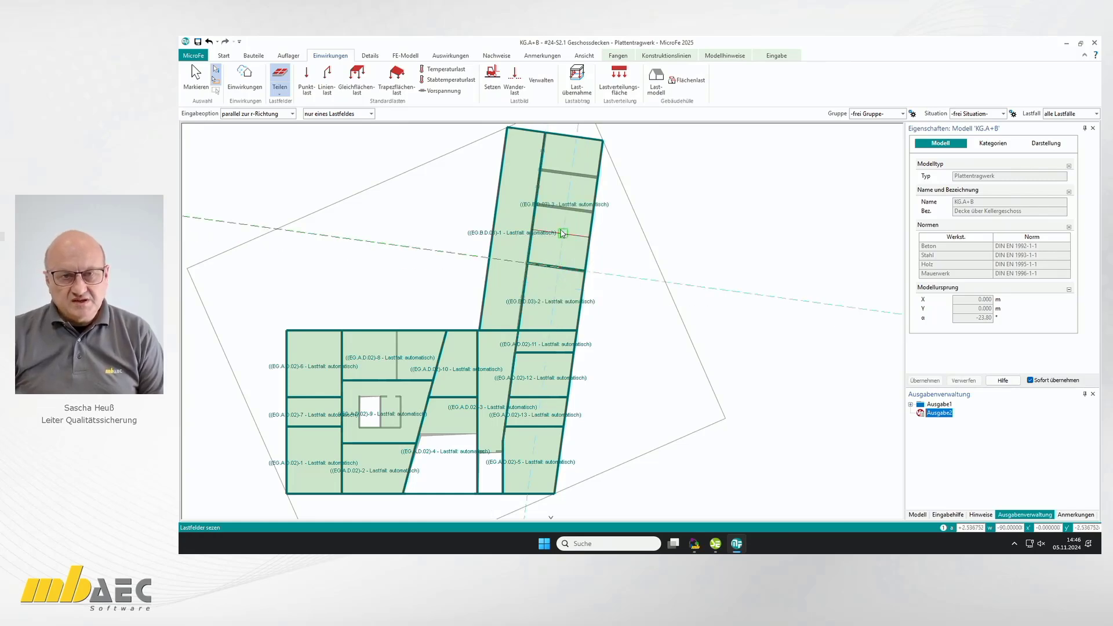
pyautogui.click(565, 212)
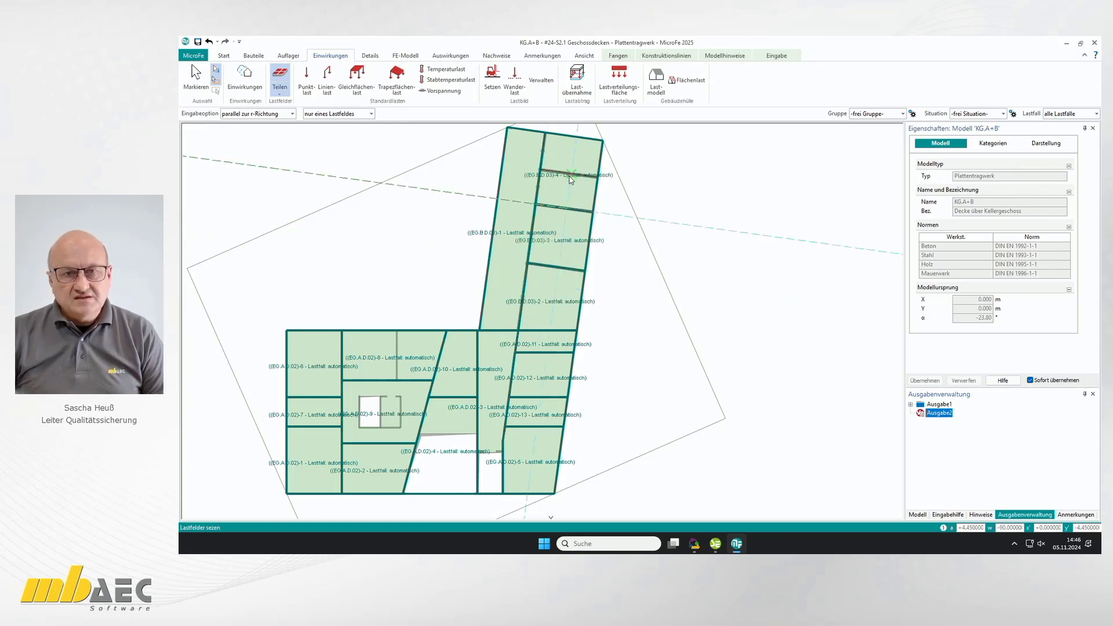
pyautogui.click(569, 174)
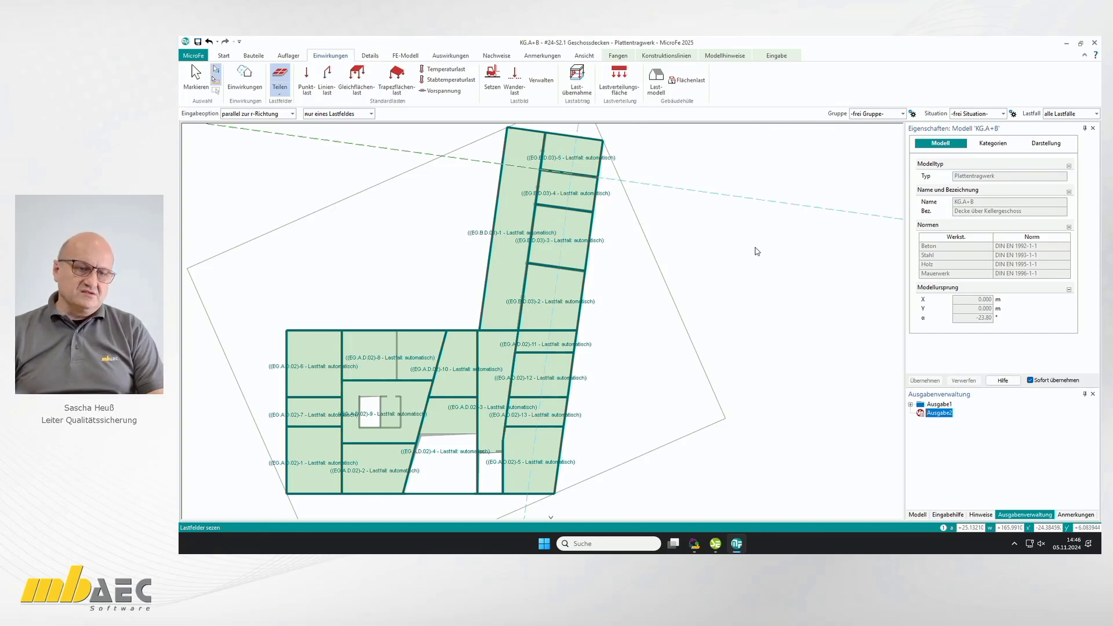
pyautogui.press('Escape')
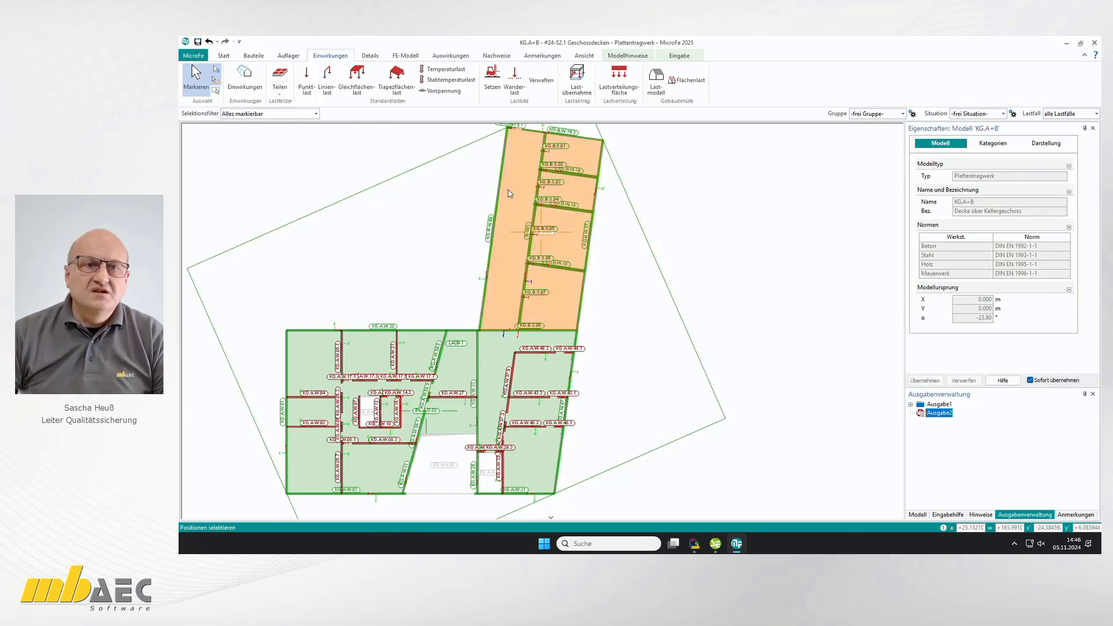
# - Generate the position-based Deckenversatz design output with the standard template Deckenversatz-Bem
pyautogui.click(502, 57)
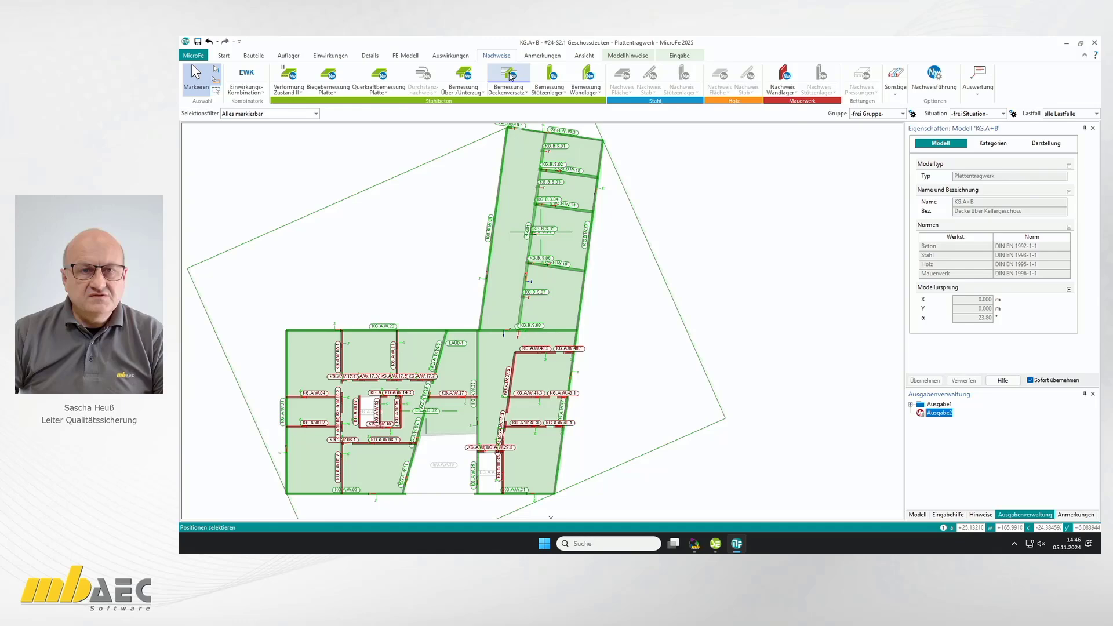
pyautogui.click(526, 99)
pyautogui.moveTo(534, 144)
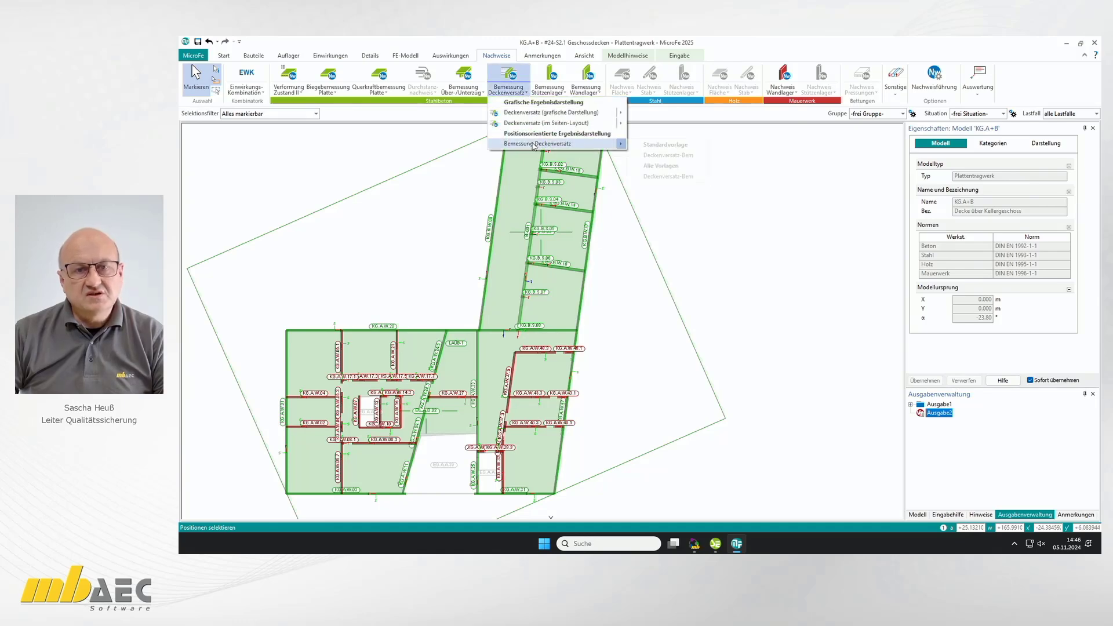
pyautogui.click(666, 145)
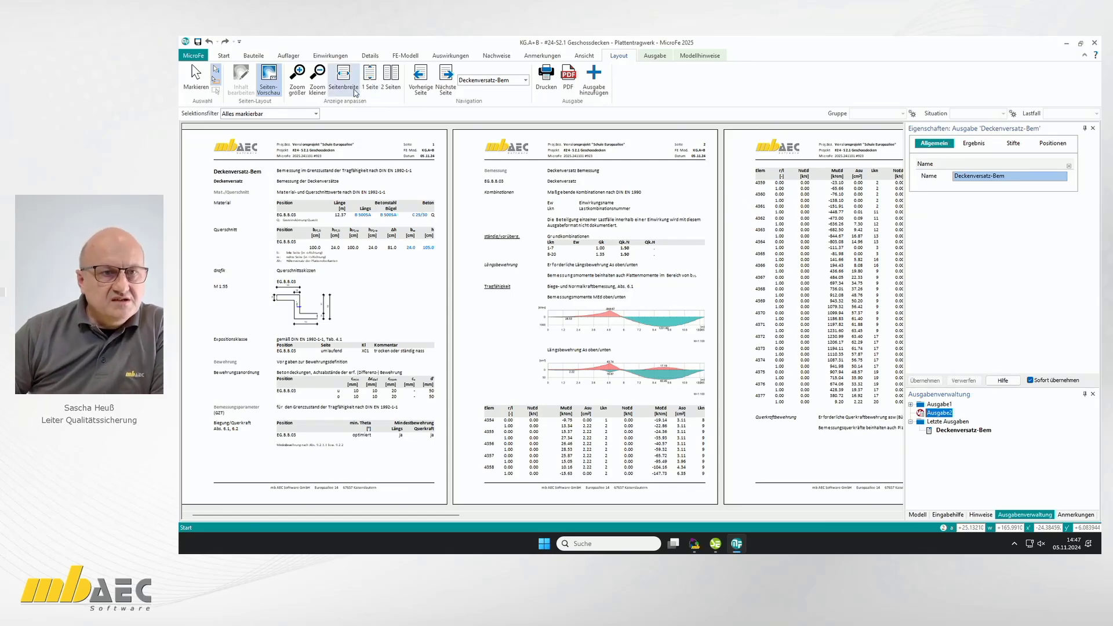
# - Examine the Deckenversatz output at page width for material, cross-section, exposure class, concrete cover and design parameters of EG.B.B.03
pyautogui.click(343, 85)
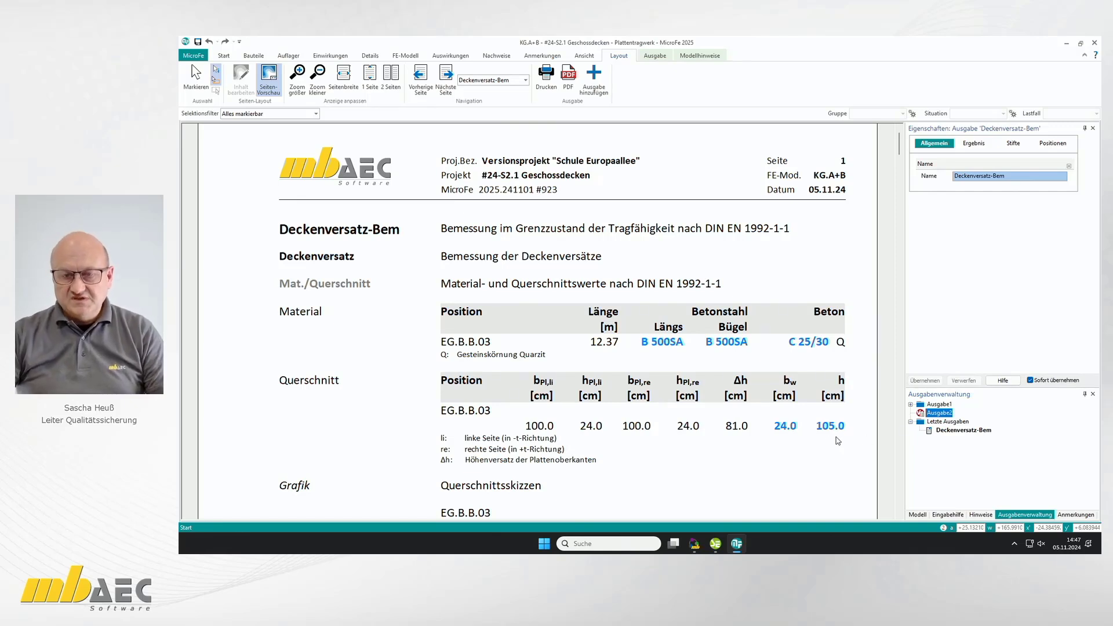
pyautogui.scroll(-3, 825, 452)
pyautogui.scroll(-3, 825, 454)
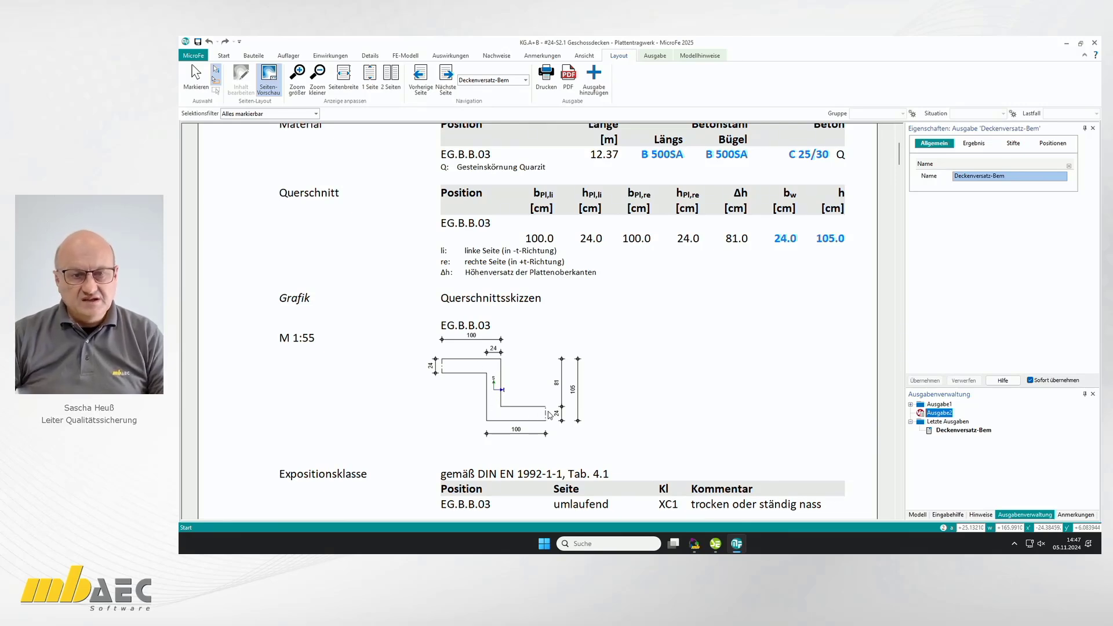
pyautogui.scroll(-5, 744, 358)
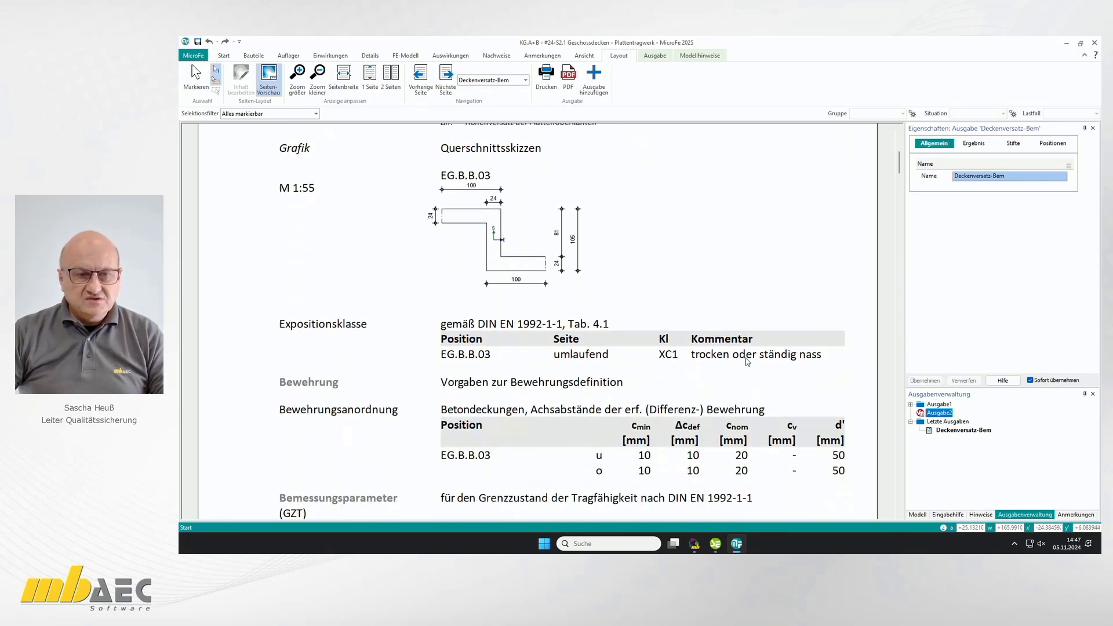
pyautogui.scroll(-1, 672, 336)
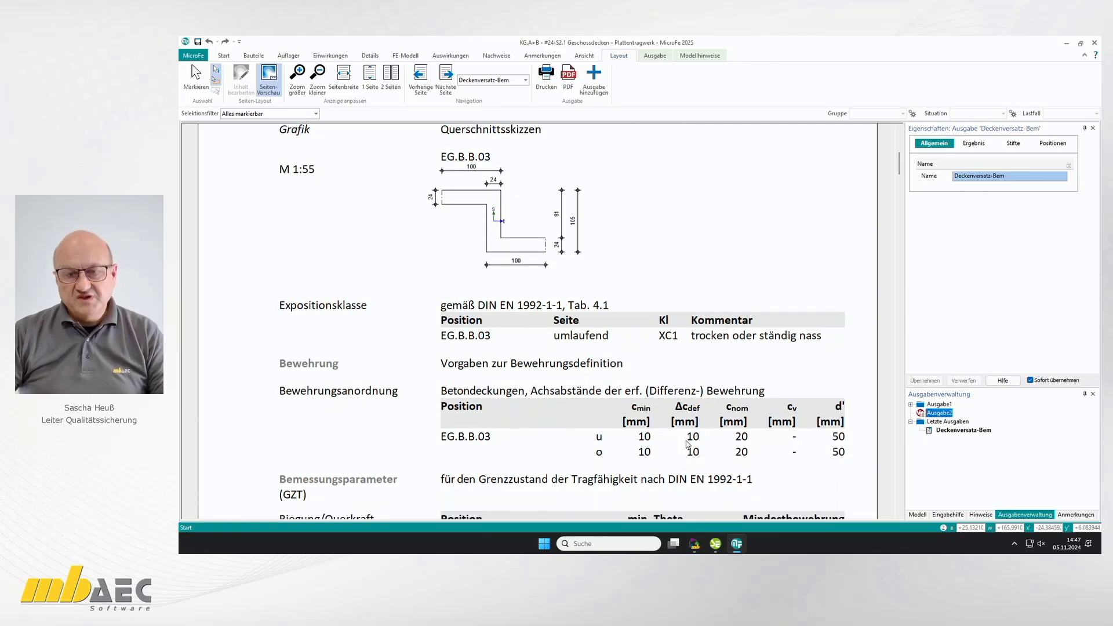
pyautogui.scroll(-3, 695, 444)
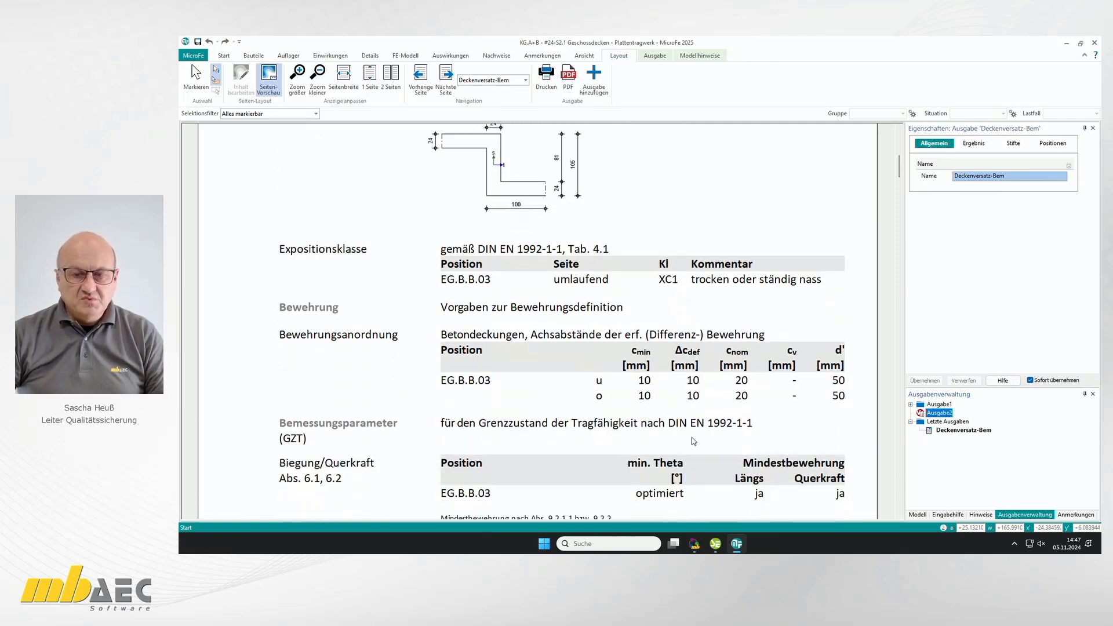
pyautogui.scroll(-1, 664, 459)
pyautogui.scroll(-12, 663, 460)
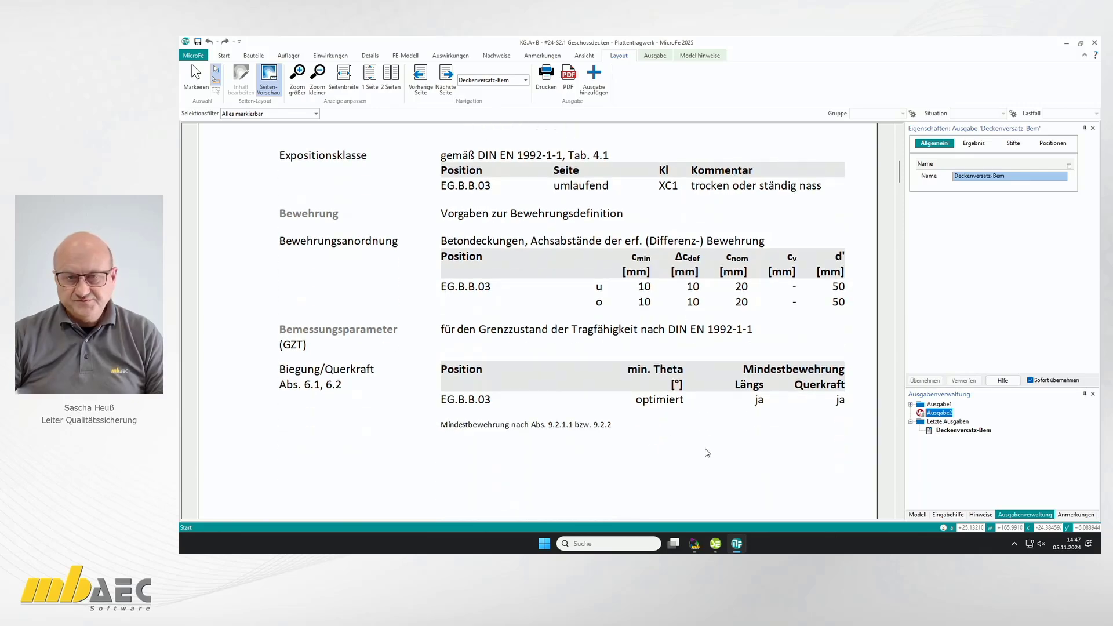
# - Examine the governing combinations and the required longitudinal reinforcement diagrams and tables for slab offset EG.B.B.03
pyautogui.scroll(-15, 717, 433)
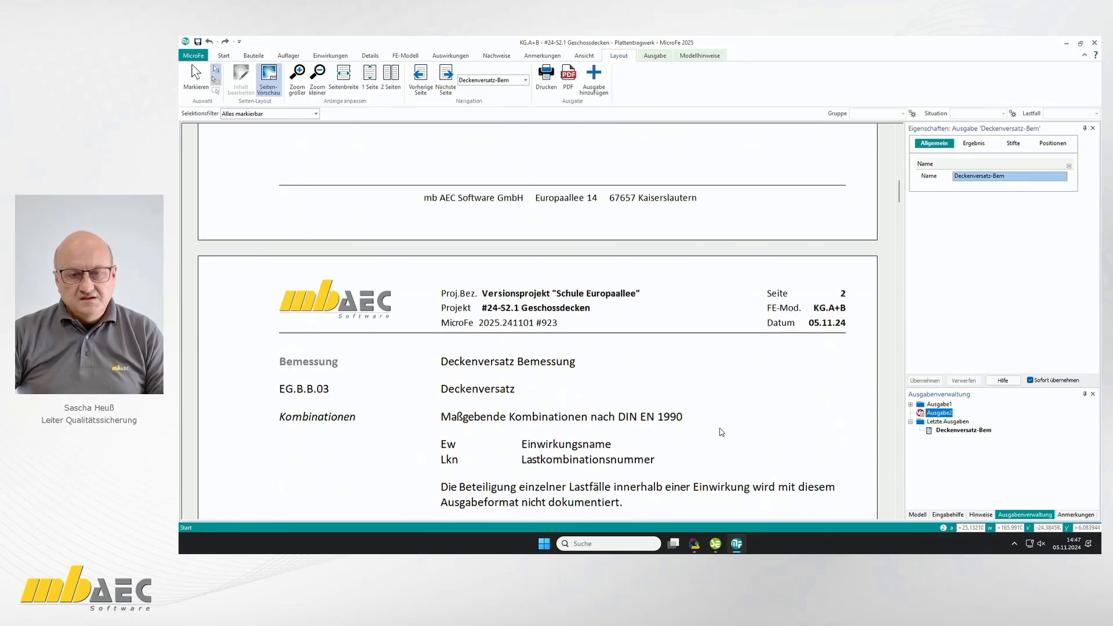
pyautogui.scroll(-3, 728, 435)
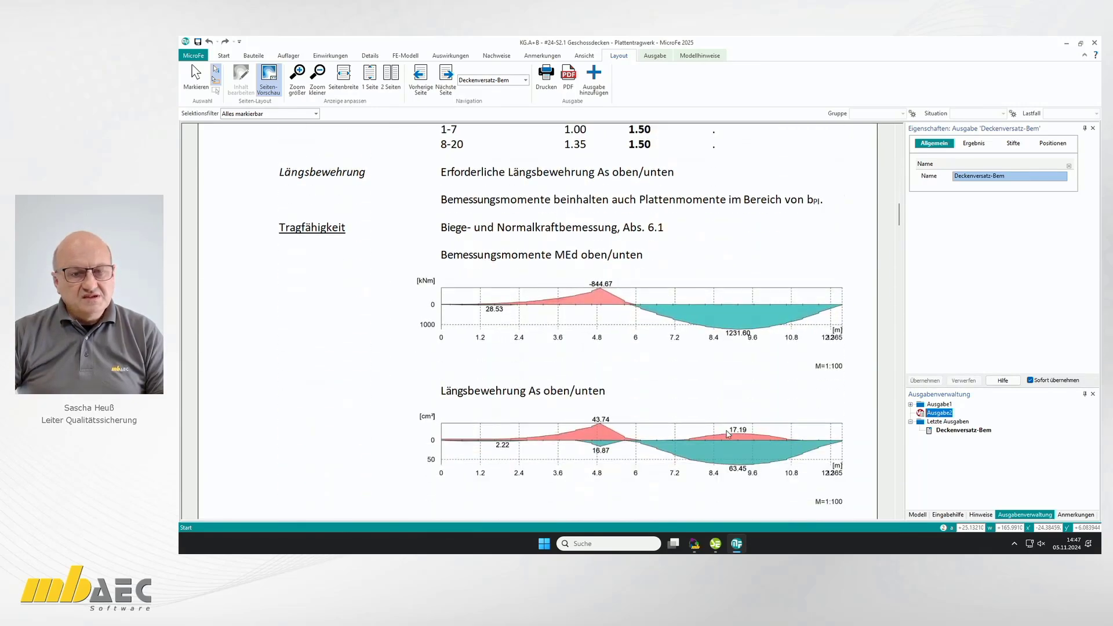
pyautogui.scroll(-2, 729, 433)
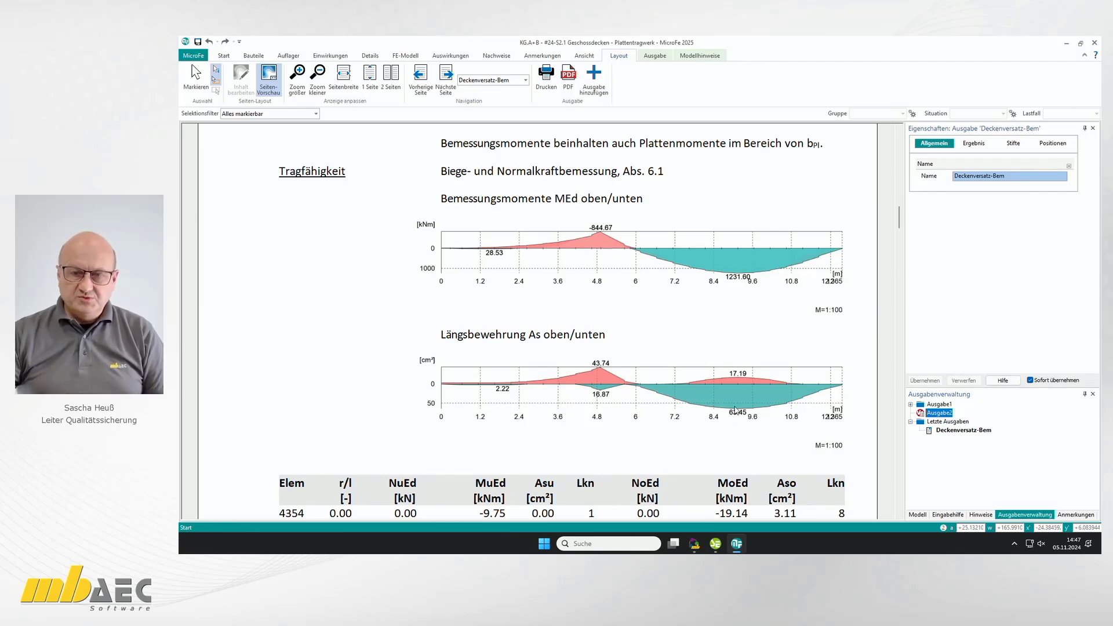
pyautogui.scroll(-3, 770, 422)
pyautogui.scroll(-15, 774, 404)
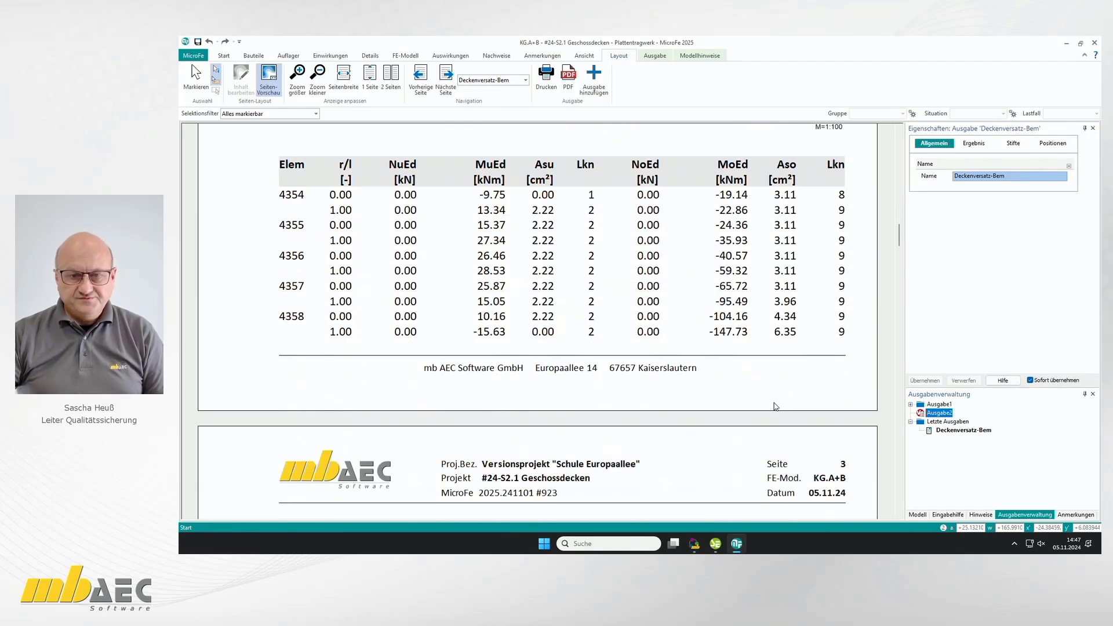
pyautogui.scroll(-19, 772, 407)
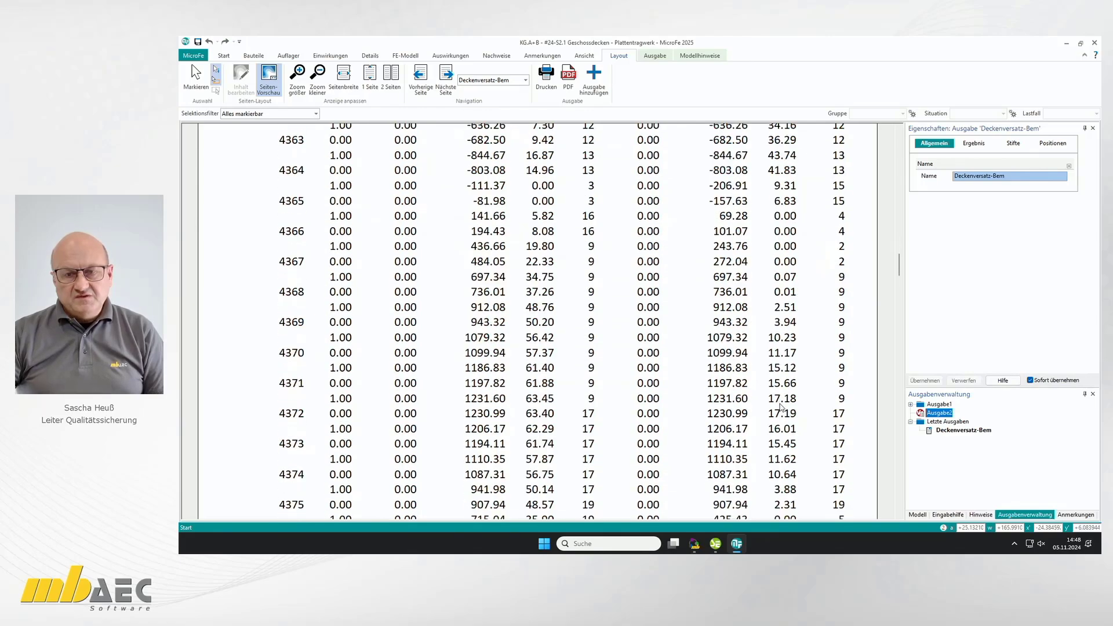
pyautogui.scroll(-15, 782, 409)
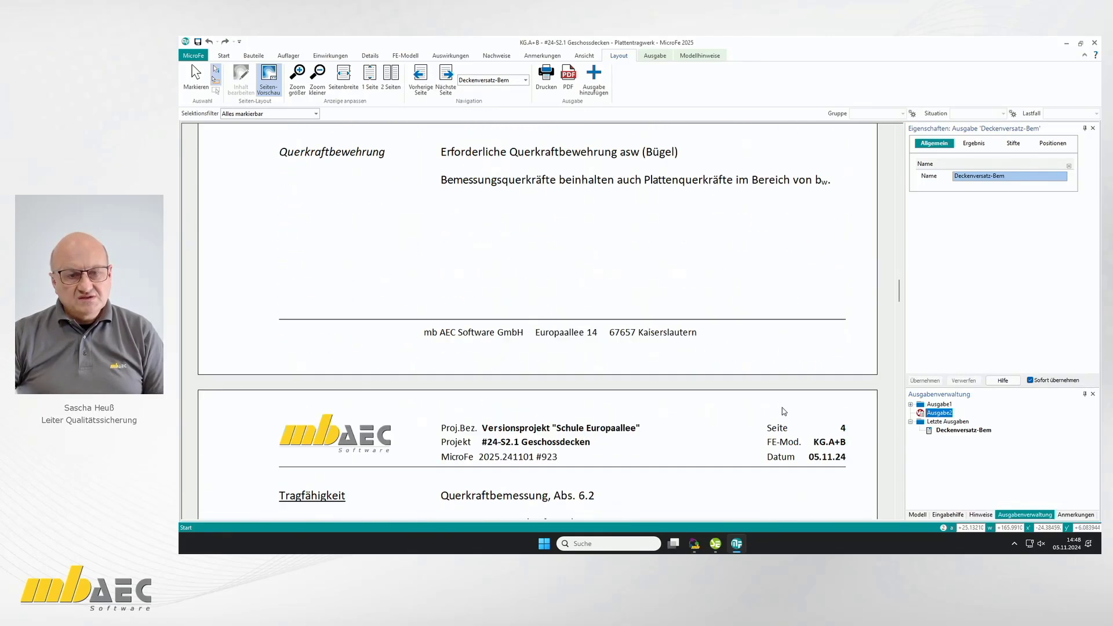
# - Examine the shear, flange connection and suspension reinforcement results of slab offset EG.B.B.03 through to the last page
pyautogui.scroll(-6, 782, 421)
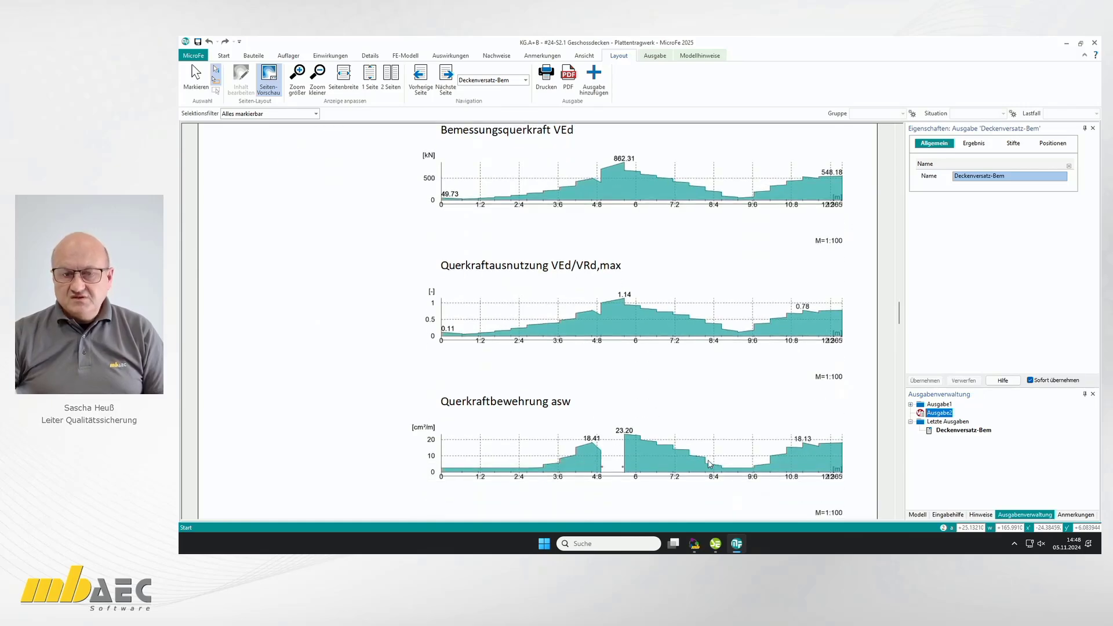
pyautogui.scroll(-12, 728, 463)
pyautogui.scroll(-20, 747, 455)
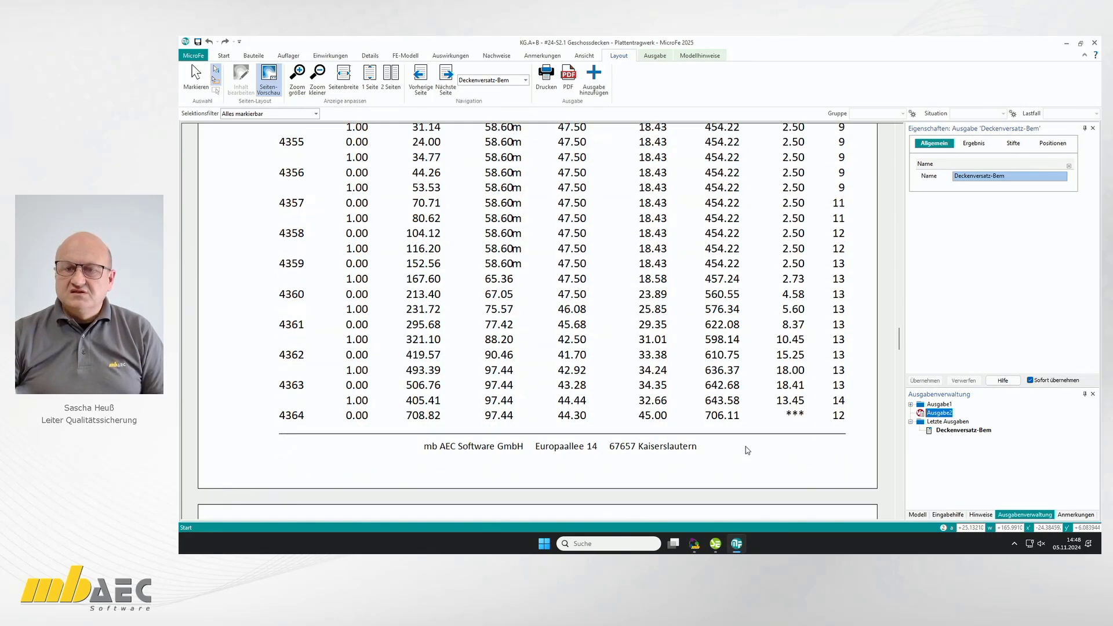
pyautogui.scroll(-14, 748, 451)
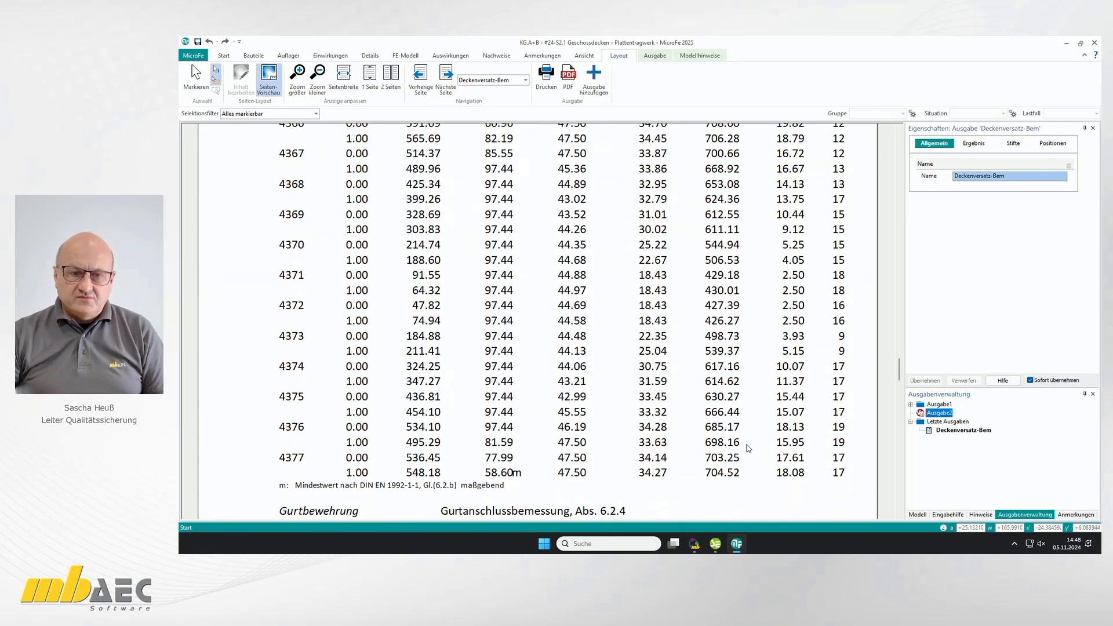
pyautogui.scroll(-1, 748, 448)
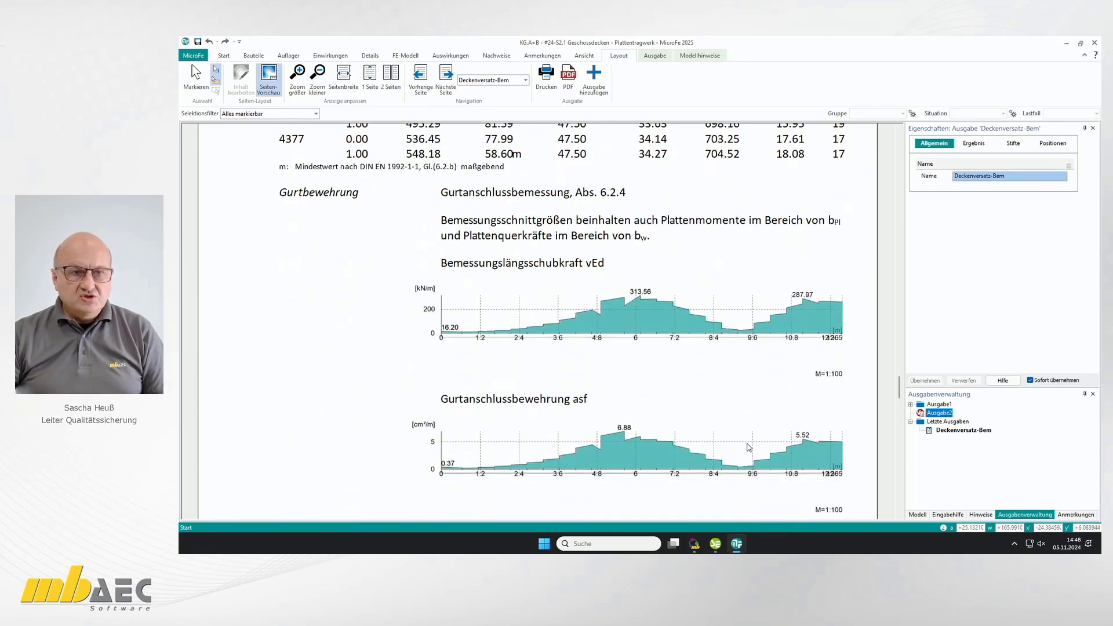
pyautogui.scroll(-15, 721, 482)
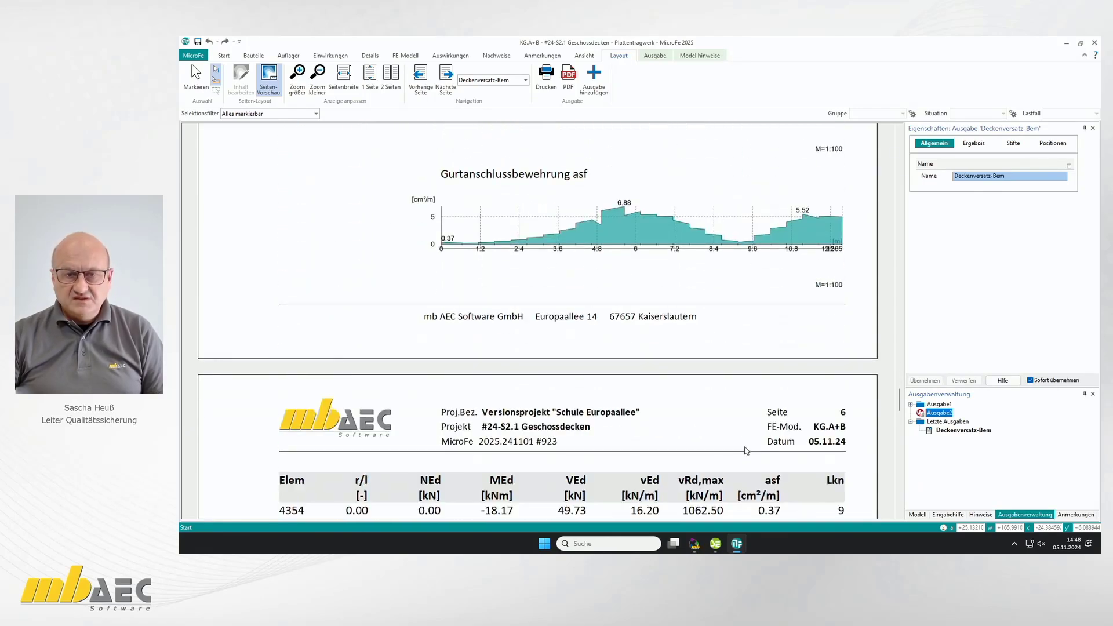
pyautogui.scroll(-20, 748, 454)
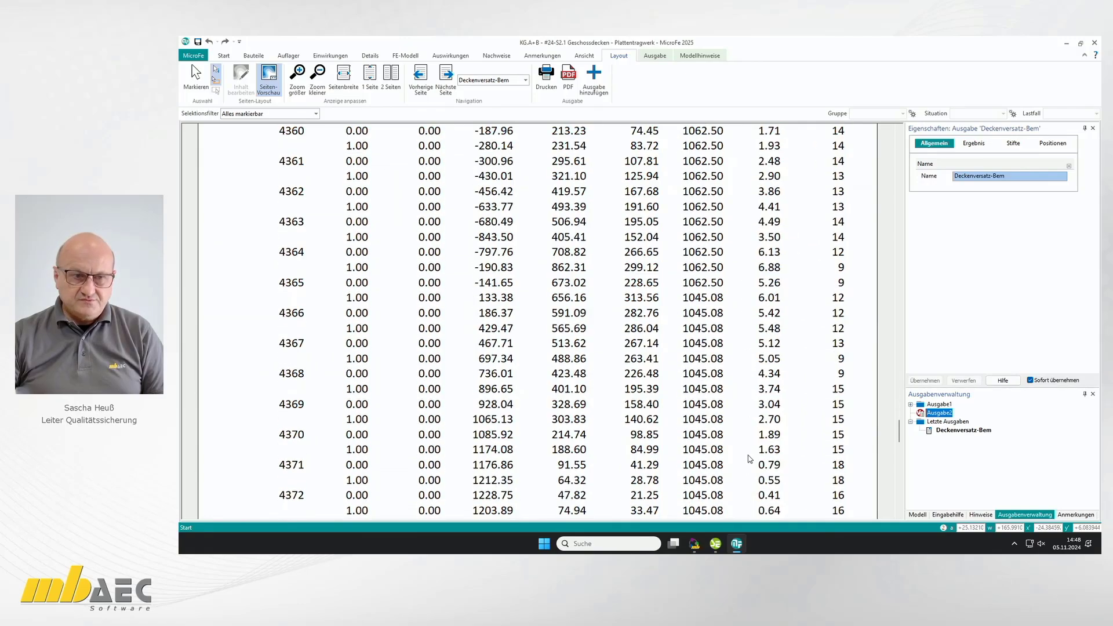
pyautogui.scroll(-10, 752, 452)
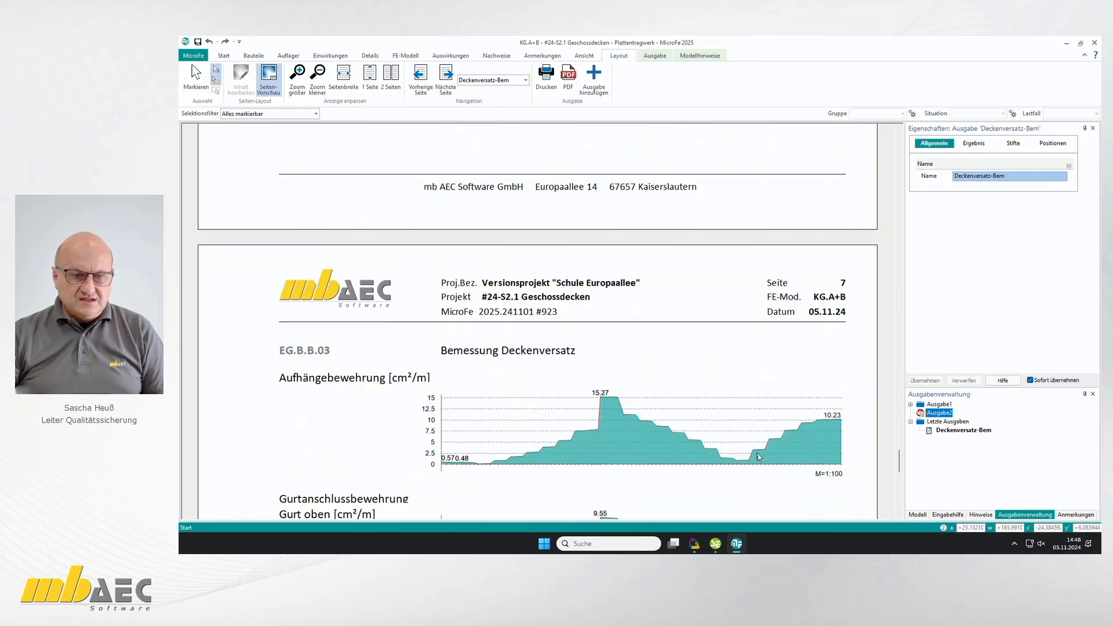
pyautogui.scroll(-3, 649, 406)
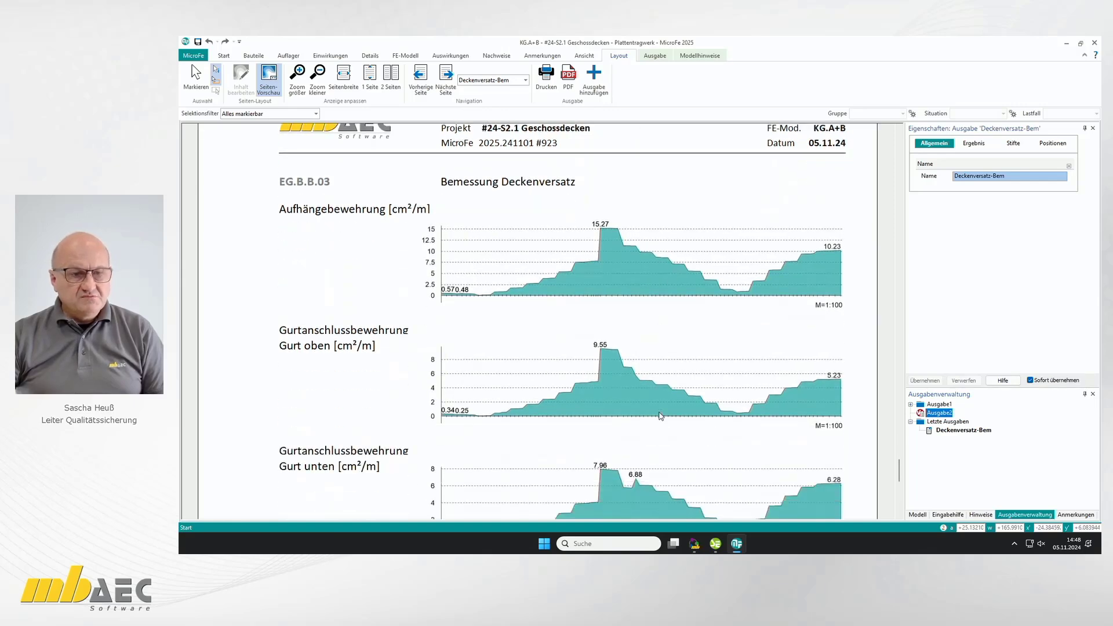
pyautogui.scroll(-1, 631, 406)
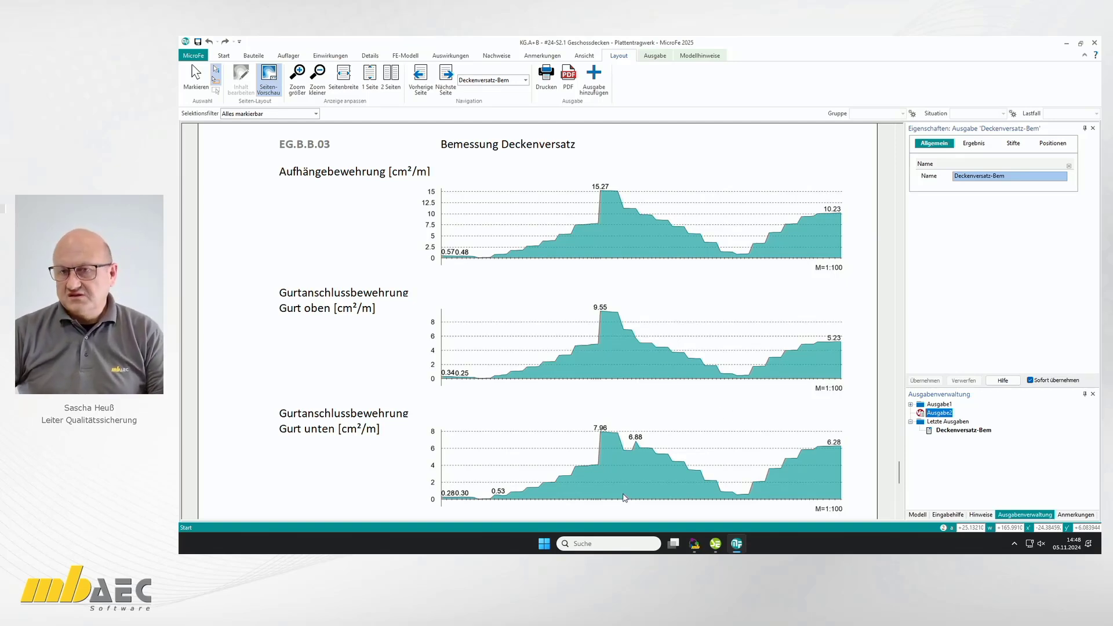
# - Exclude the design table from the Deckenversatz-Bem output, check the shortened pages in full-page view and return to the model
pyautogui.click(972, 144)
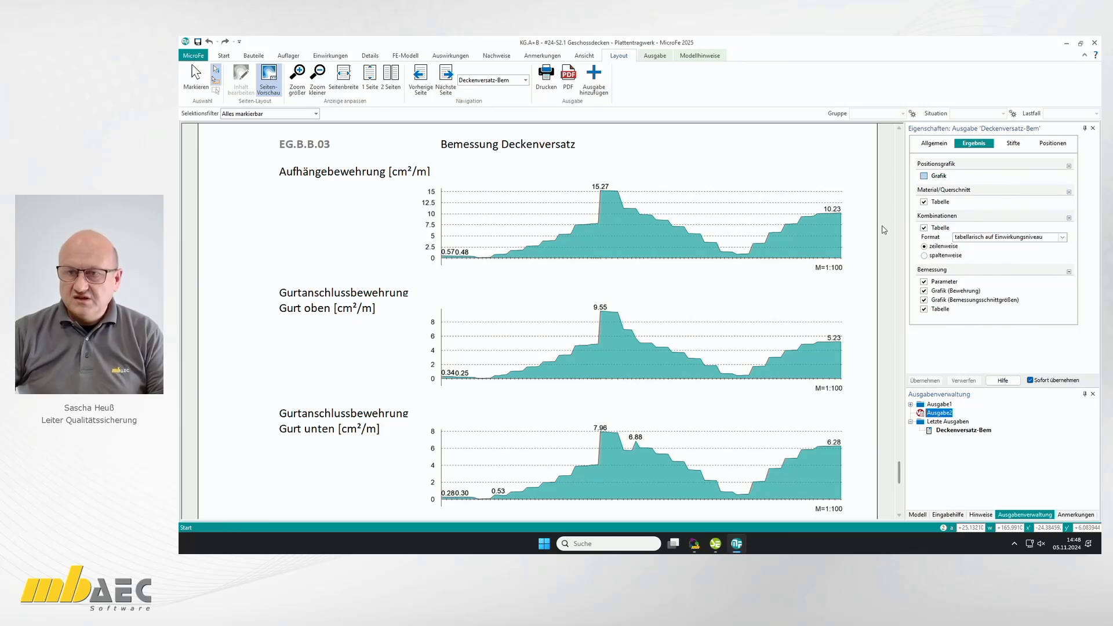
pyautogui.click(369, 76)
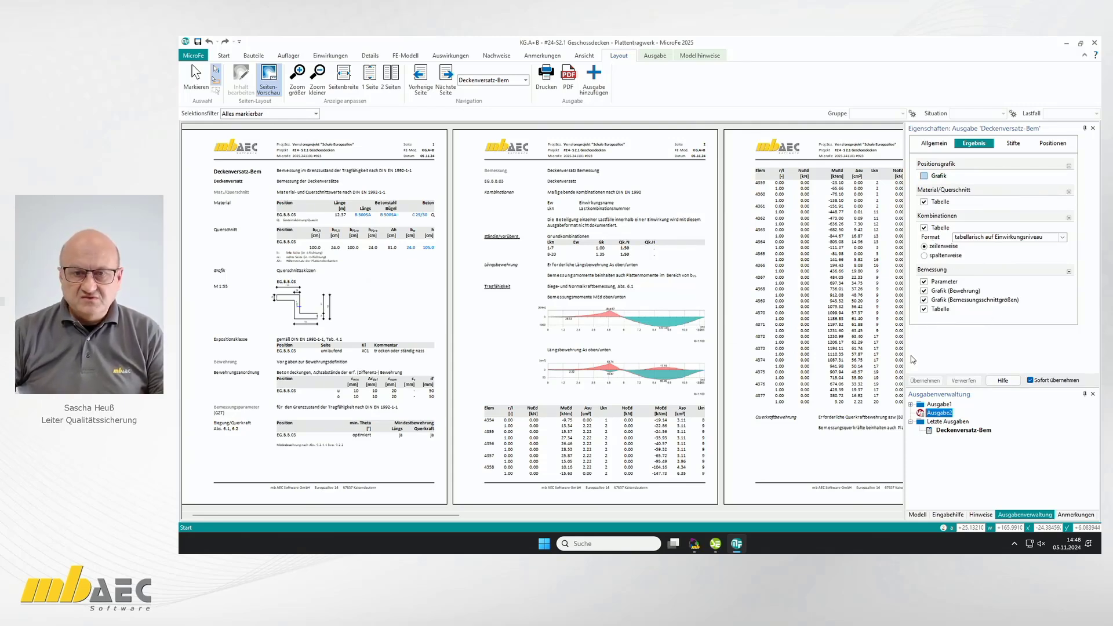
pyautogui.click(924, 309)
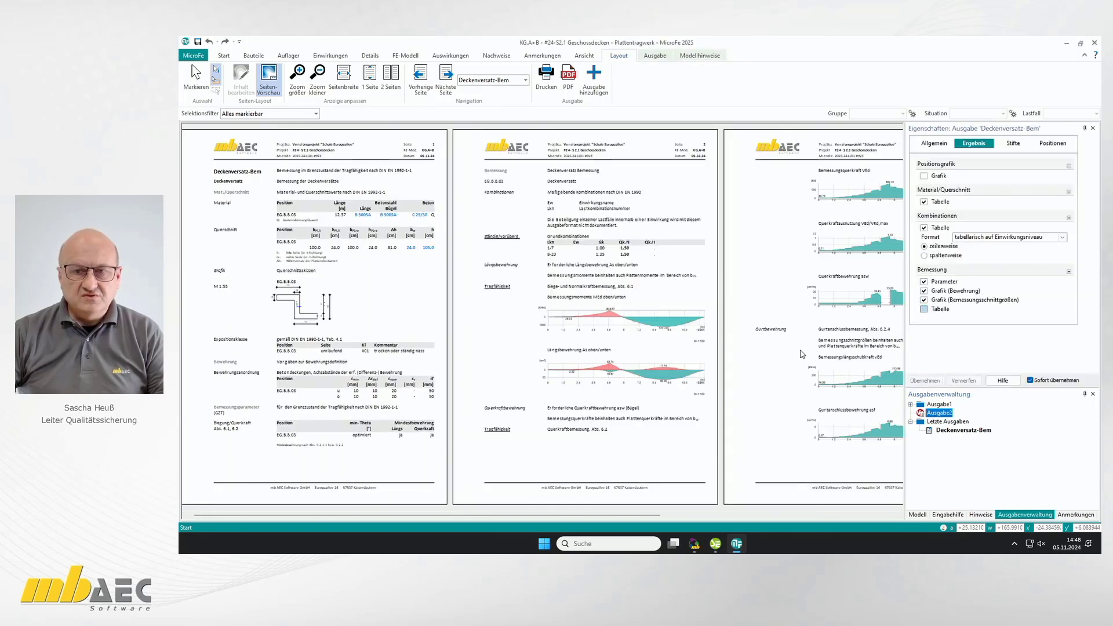
pyautogui.scroll(-3, 803, 352)
pyautogui.scroll(-2, 805, 351)
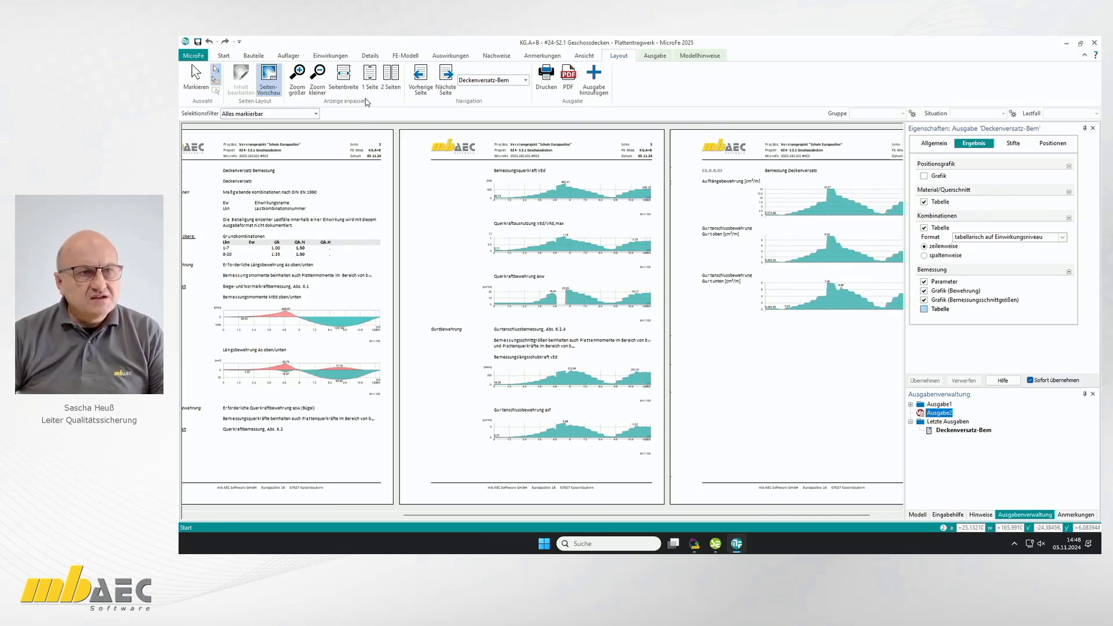
pyautogui.click(269, 79)
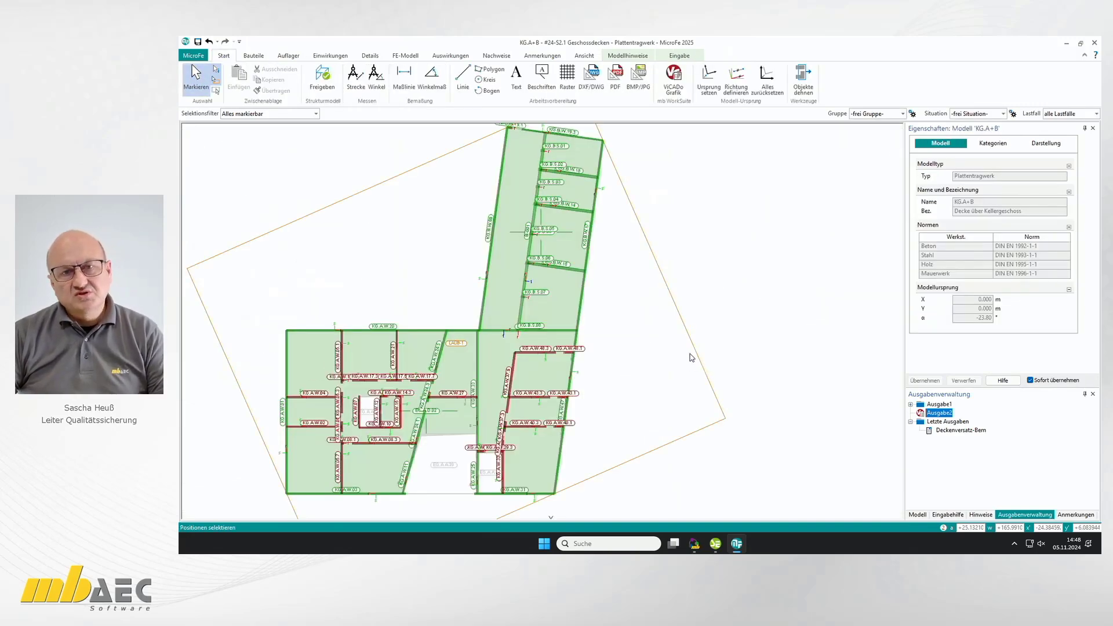
# - Place a model heading label from the template Überschrift Decke in the empty area above the building A slab
pyautogui.scroll(-1, 691, 357)
pyautogui.moveTo(653, 348); pyautogui.dragTo(790, 356, button='middle')
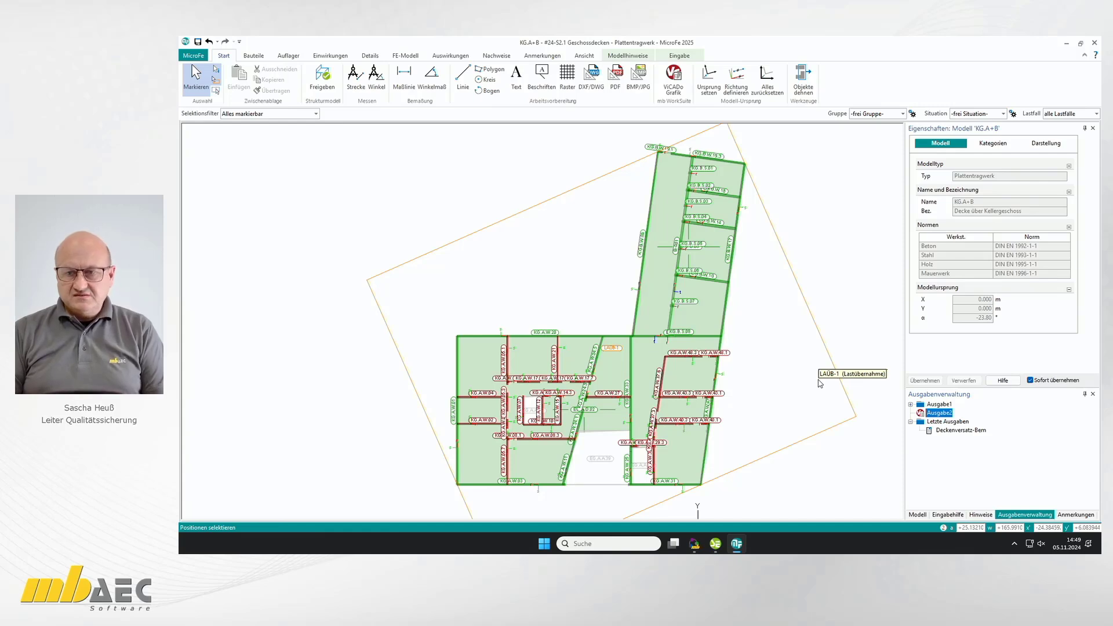
pyautogui.click(939, 404)
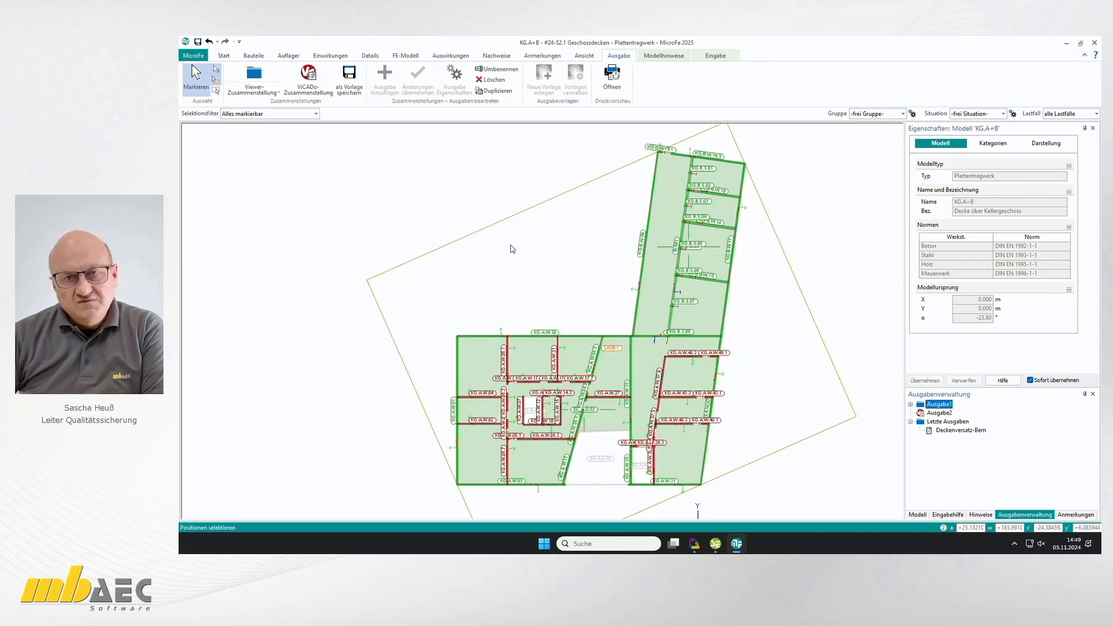
pyautogui.moveTo(510, 249); pyautogui.dragTo(467, 246, button='middle')
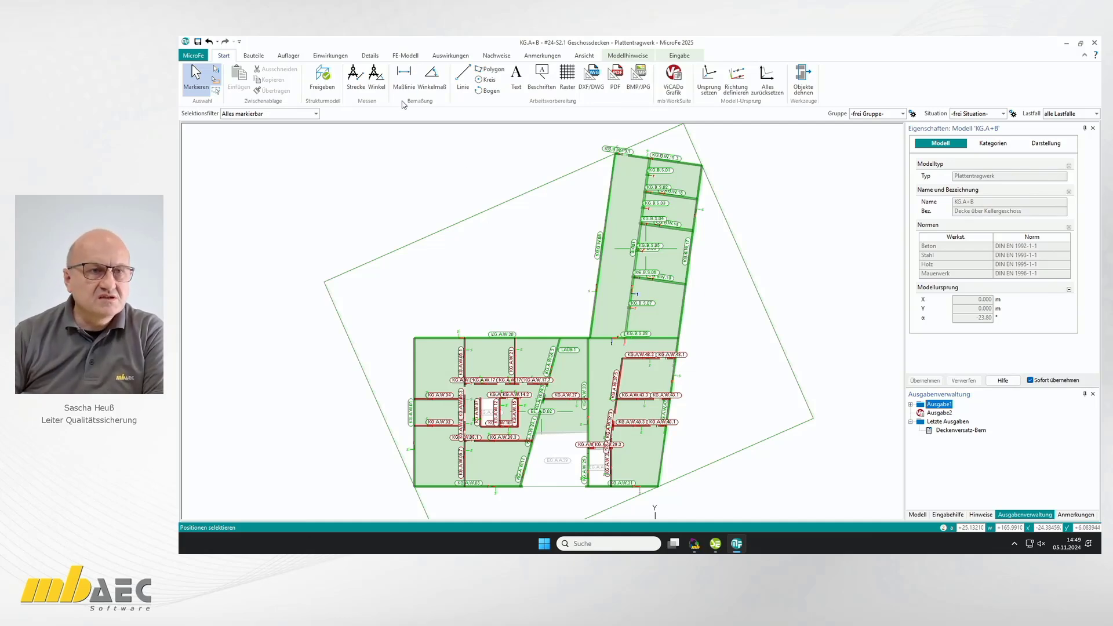
pyautogui.click(542, 76)
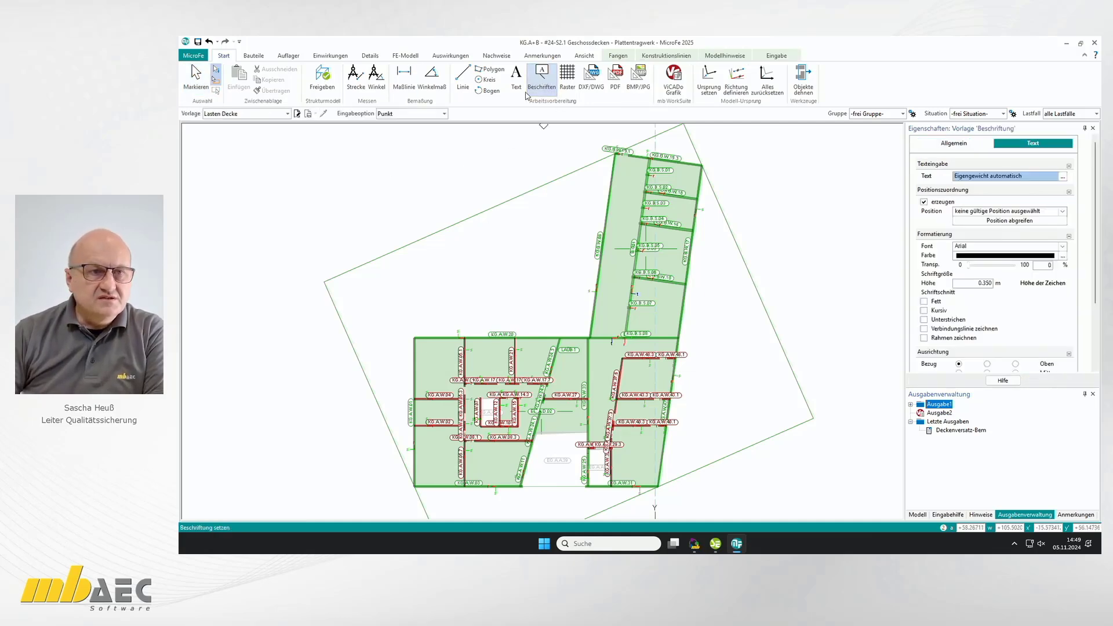
pyautogui.click(288, 114)
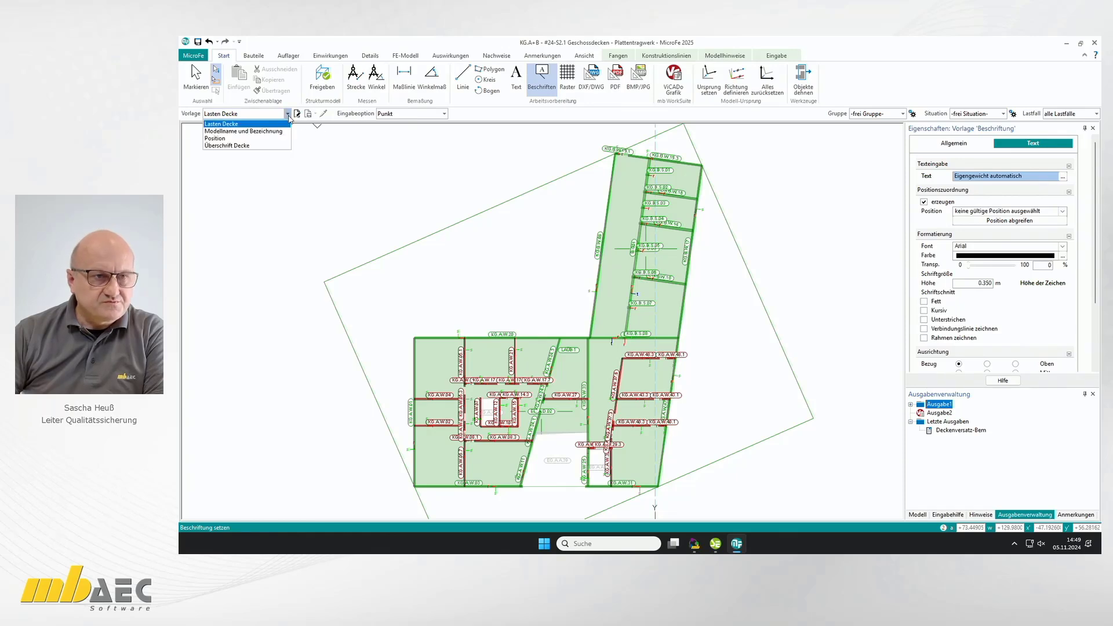
pyautogui.click(228, 145)
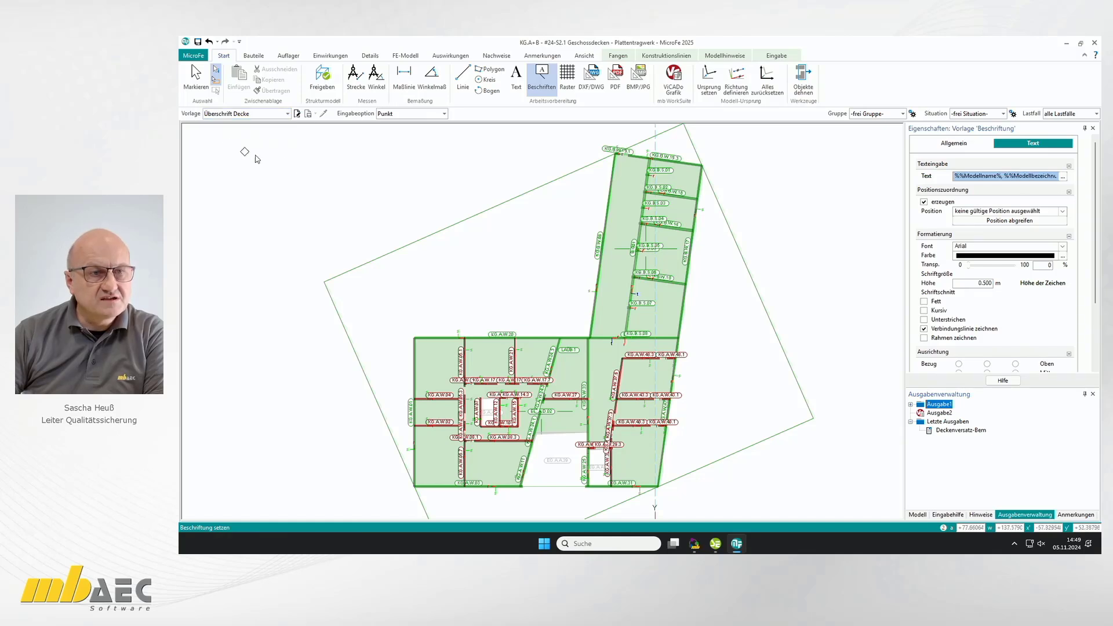
pyautogui.click(421, 198)
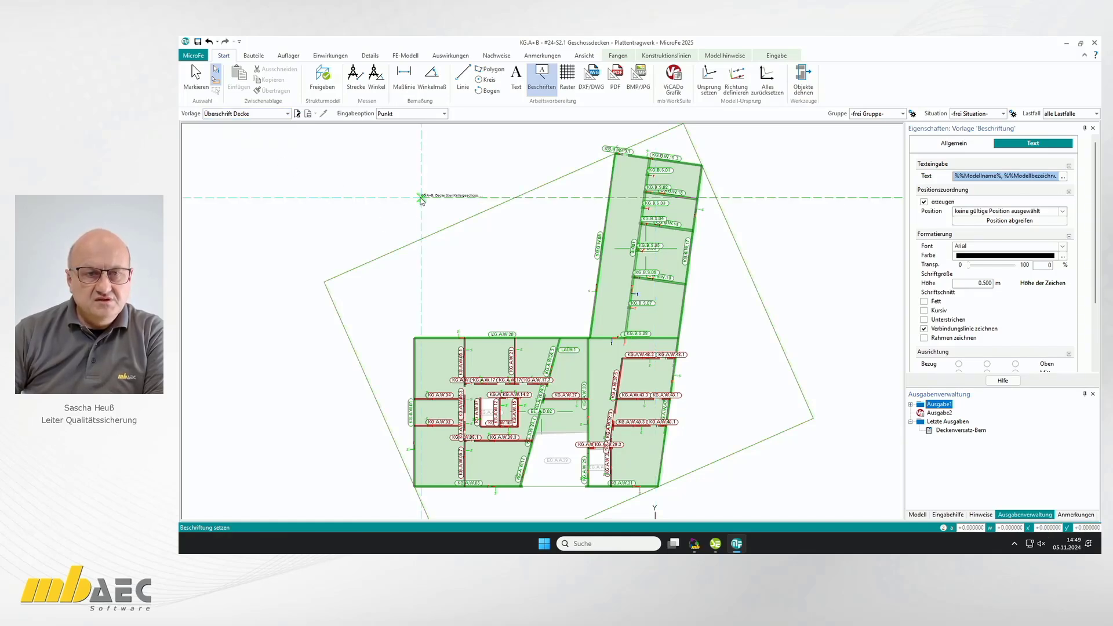
pyautogui.press('Escape')
pyautogui.scroll(3, 458, 197)
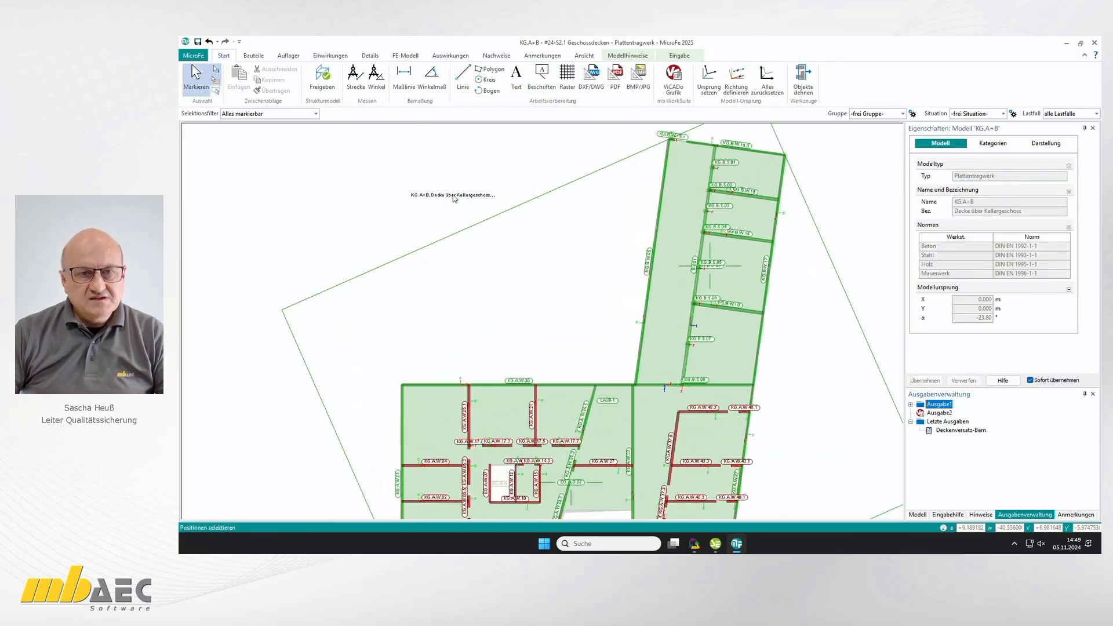
pyautogui.scroll(1, 504, 212)
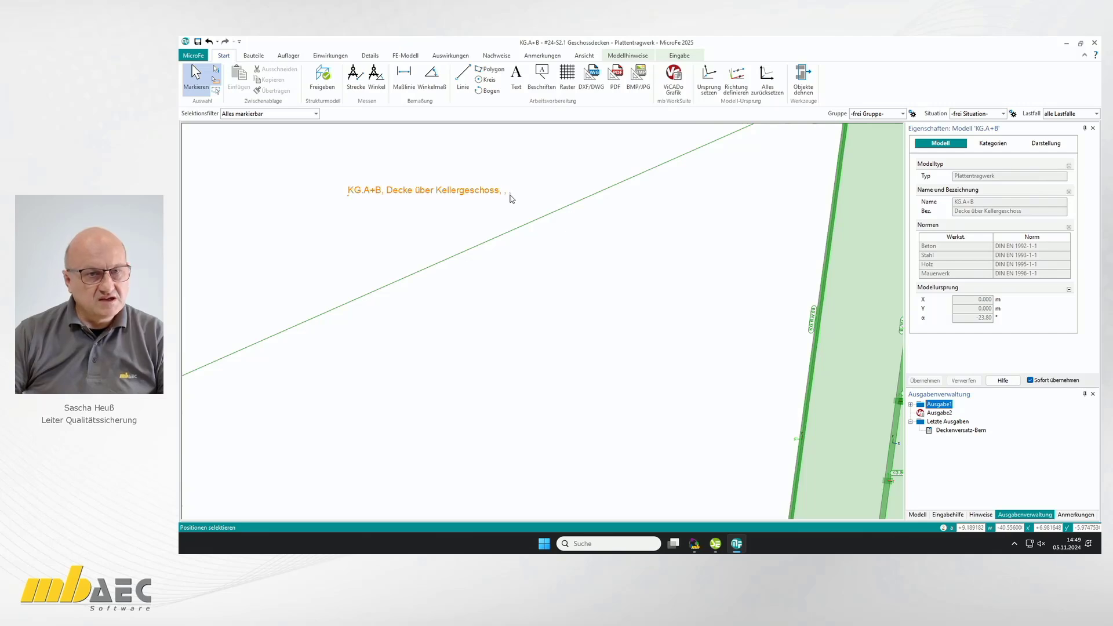
# - Assign the heading label above the building A slab to slab position EG.A.D.02
pyautogui.scroll(-4, 510, 199)
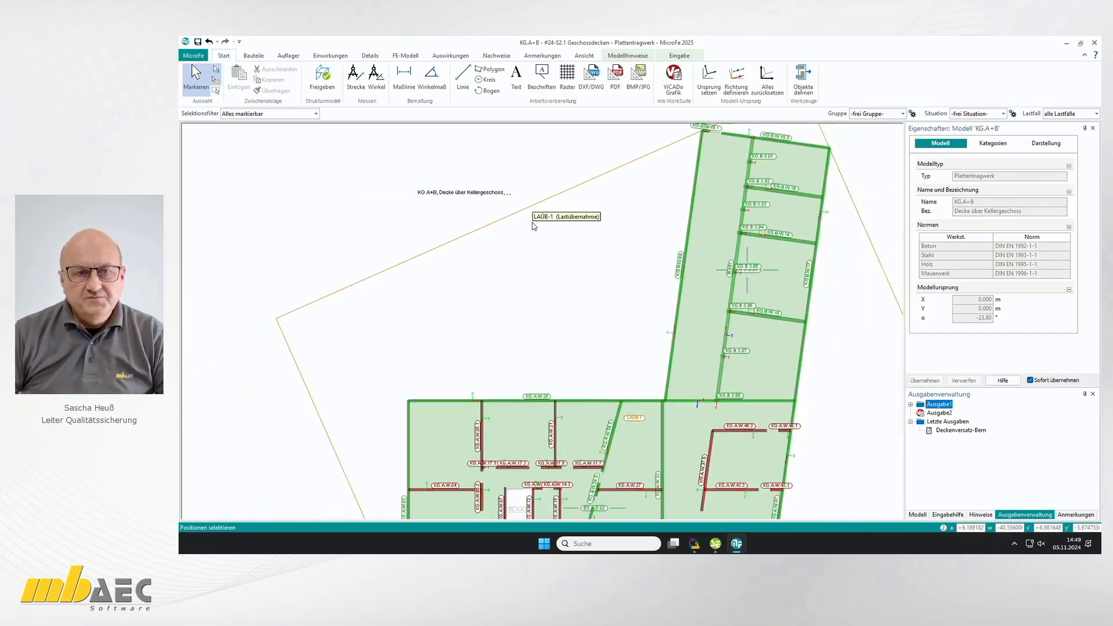
pyautogui.click(484, 192)
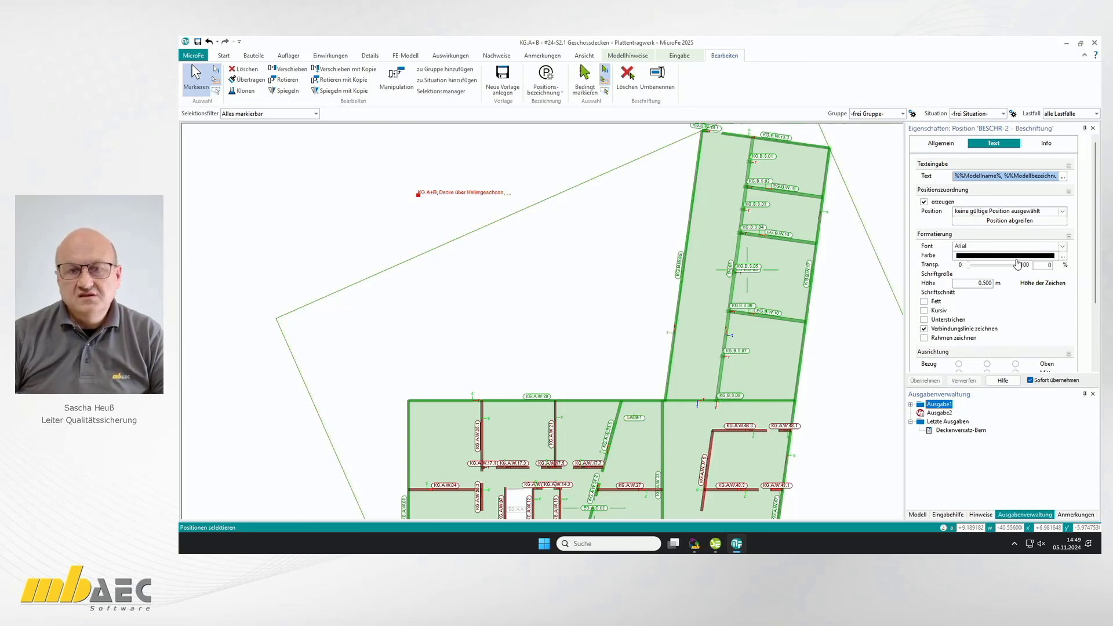
pyautogui.click(1009, 223)
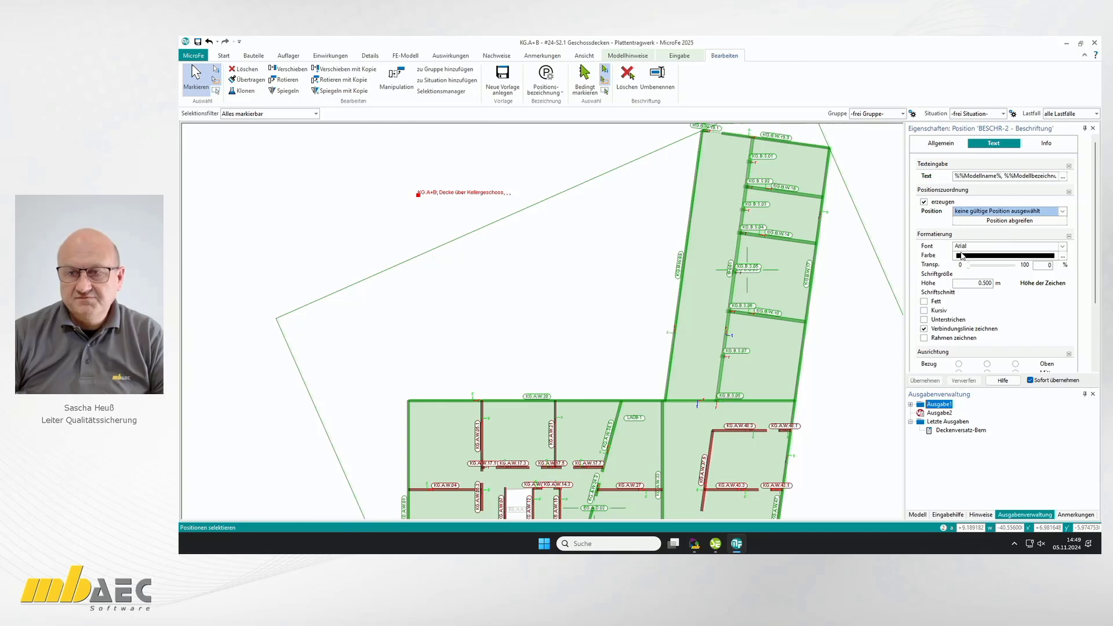
pyautogui.click(514, 427)
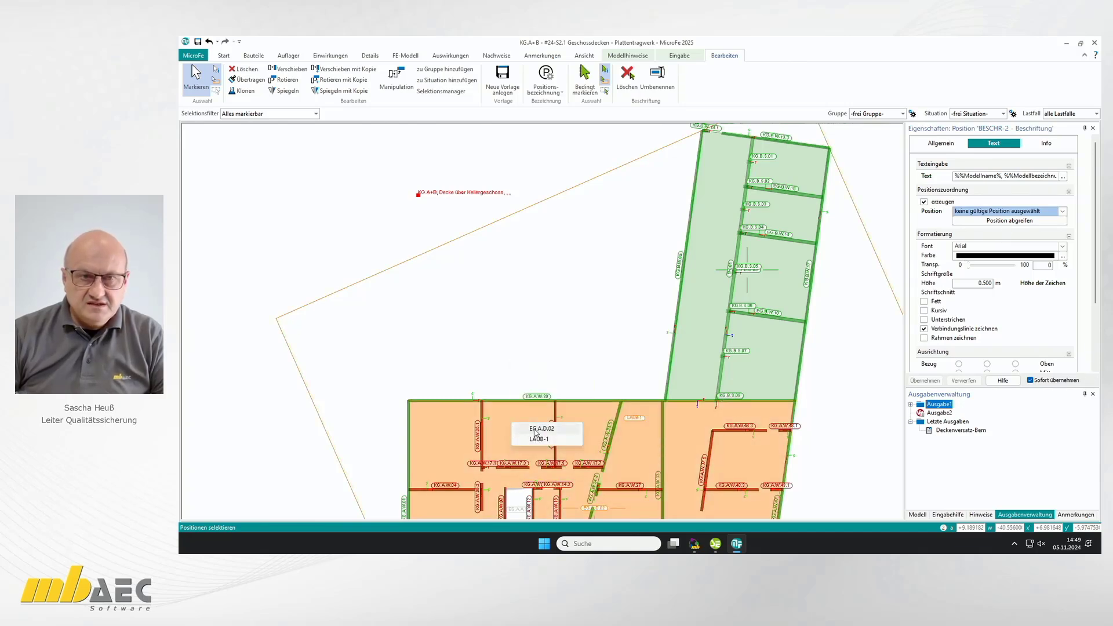
pyautogui.click(535, 432)
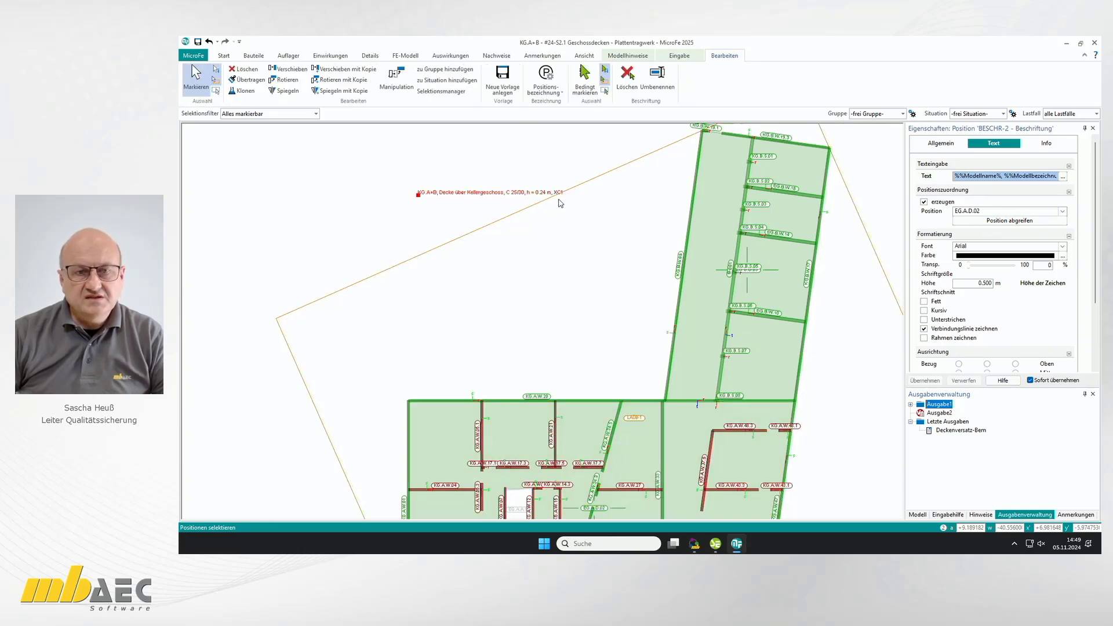
# - Move the heading label straight down towards the building A slab and switch off its connecting line
pyautogui.click(418, 194)
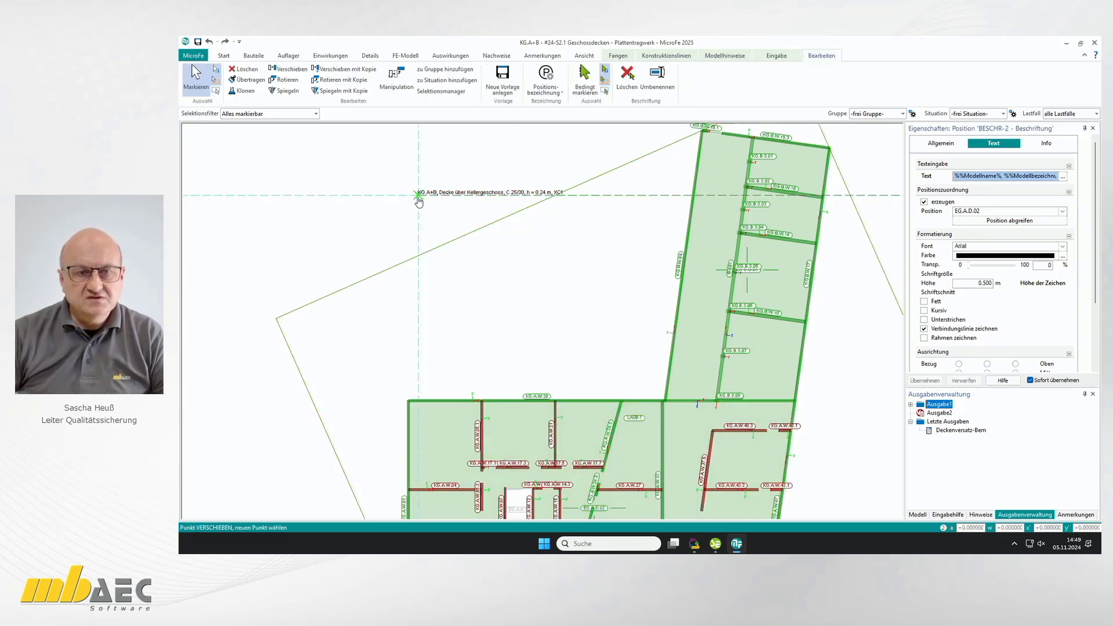
pyautogui.click(417, 267)
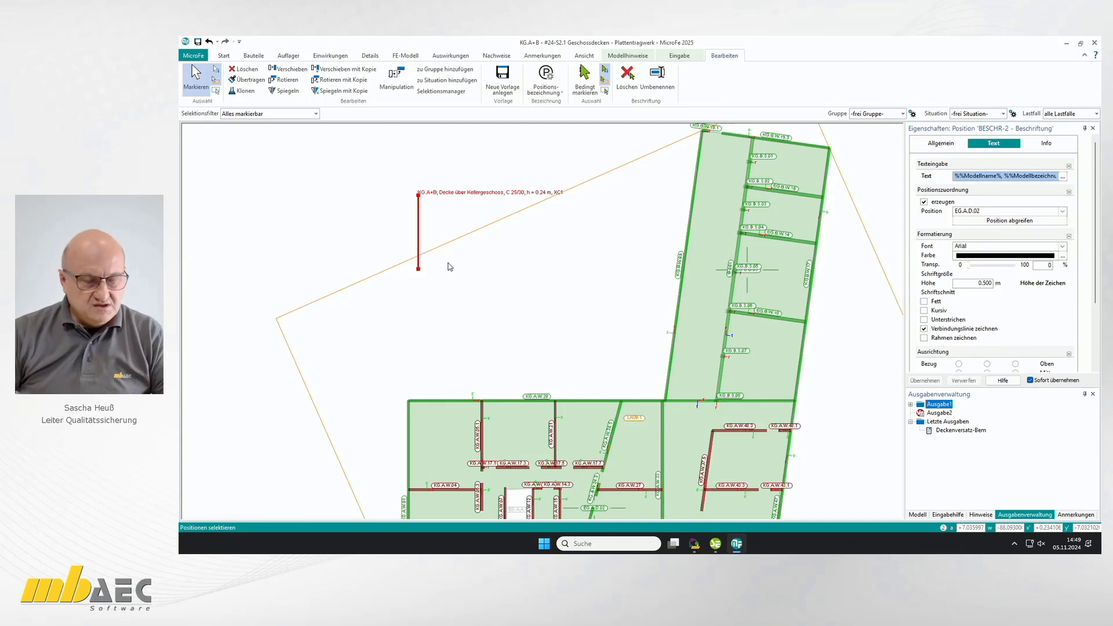
pyautogui.click(445, 266)
pyautogui.click(439, 196)
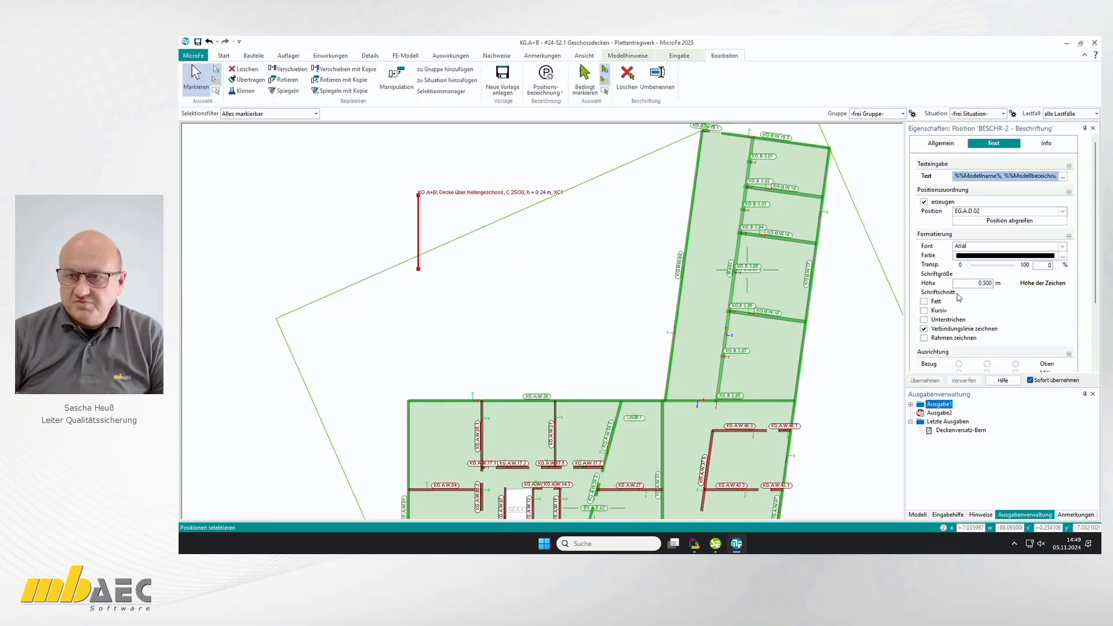
pyautogui.click(924, 328)
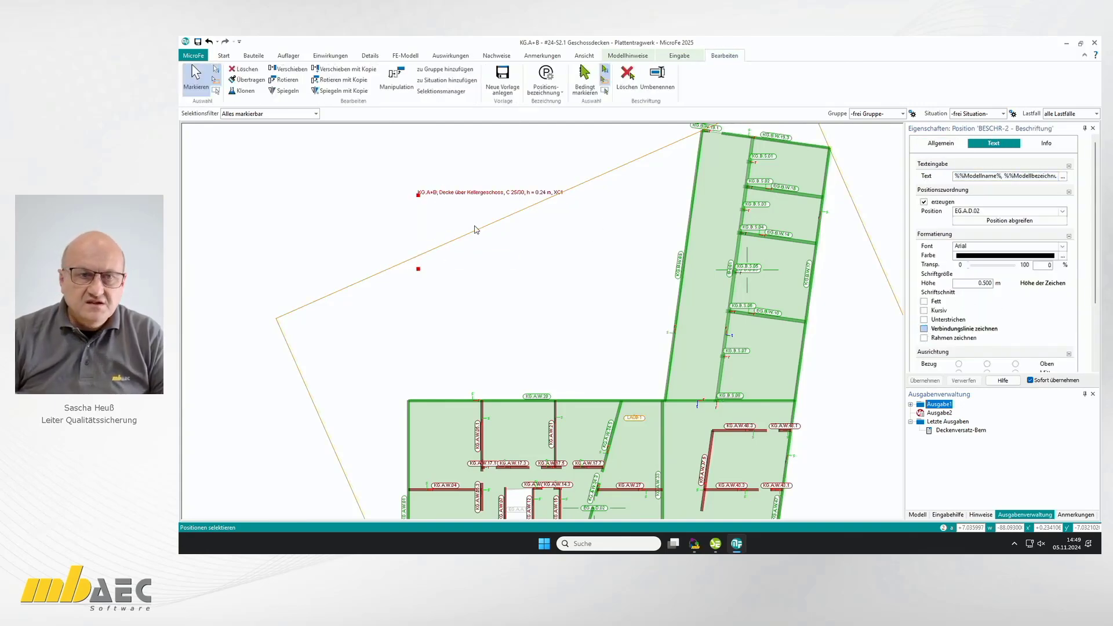
pyautogui.moveTo(419, 195); pyautogui.dragTo(418, 267)
pyautogui.scroll(2, 532, 274)
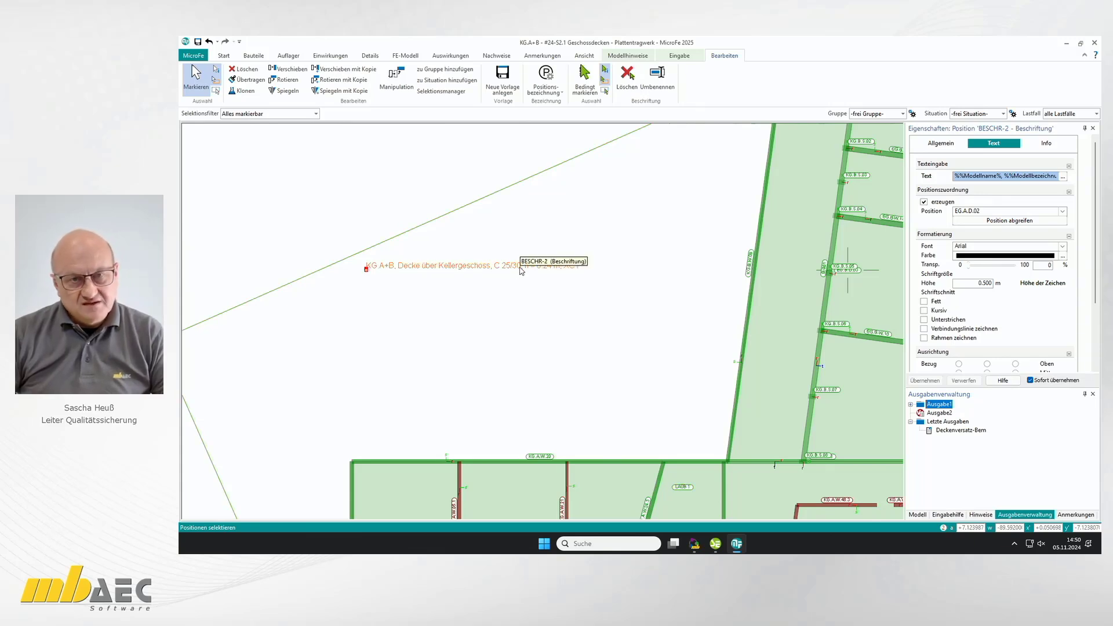
pyautogui.click(521, 270)
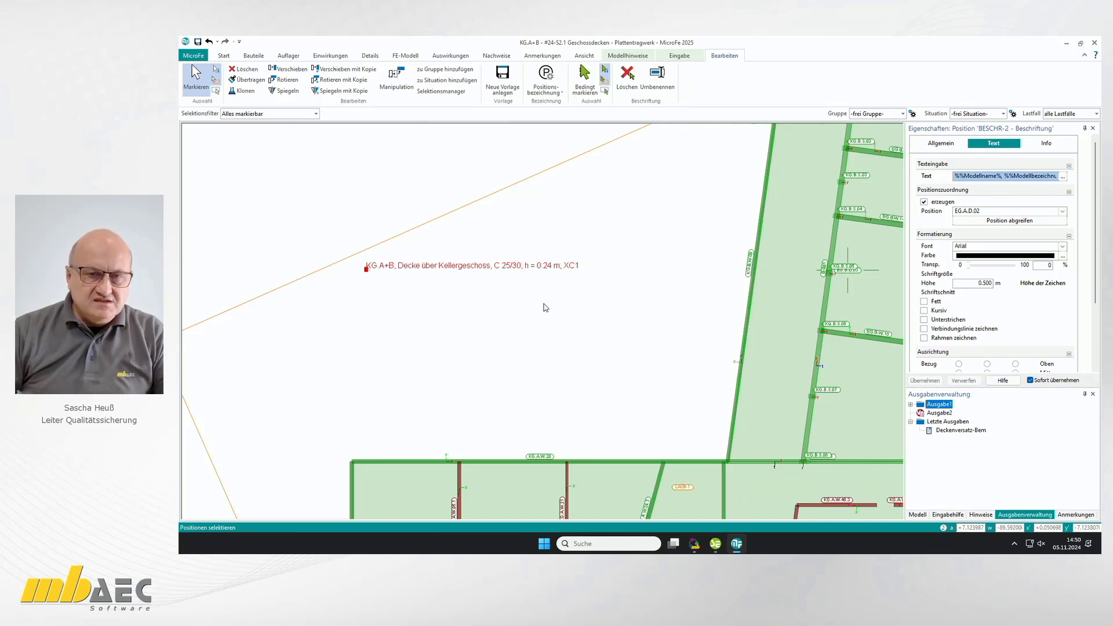
pyautogui.scroll(-2, 546, 309)
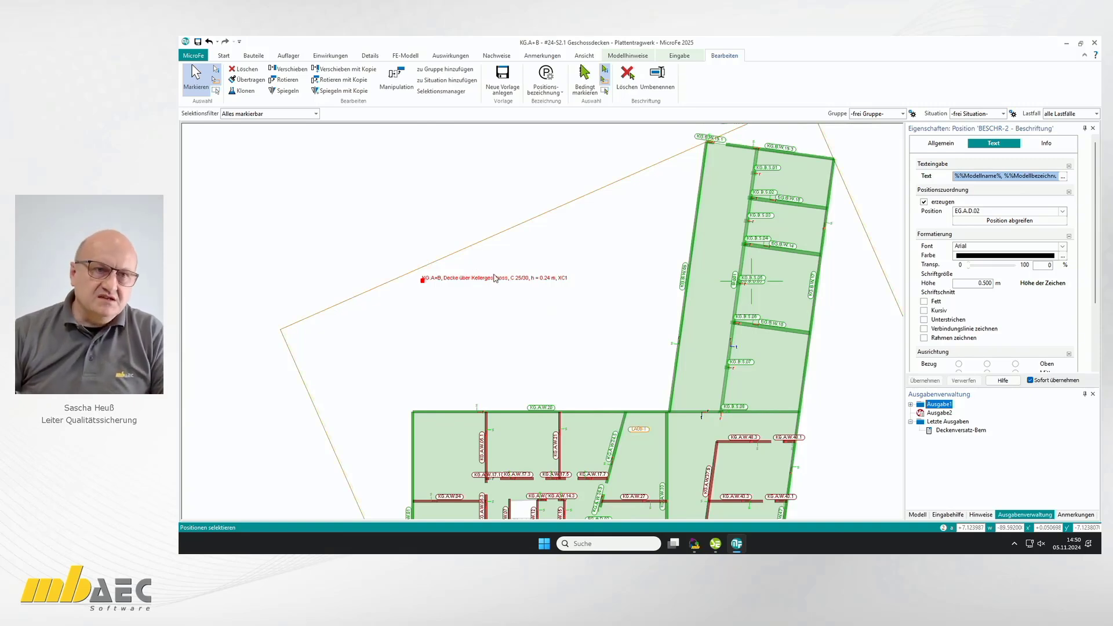
# - Place a load label from the template Lasten Decke directly below the heading, aligned with its start
pyautogui.click(224, 56)
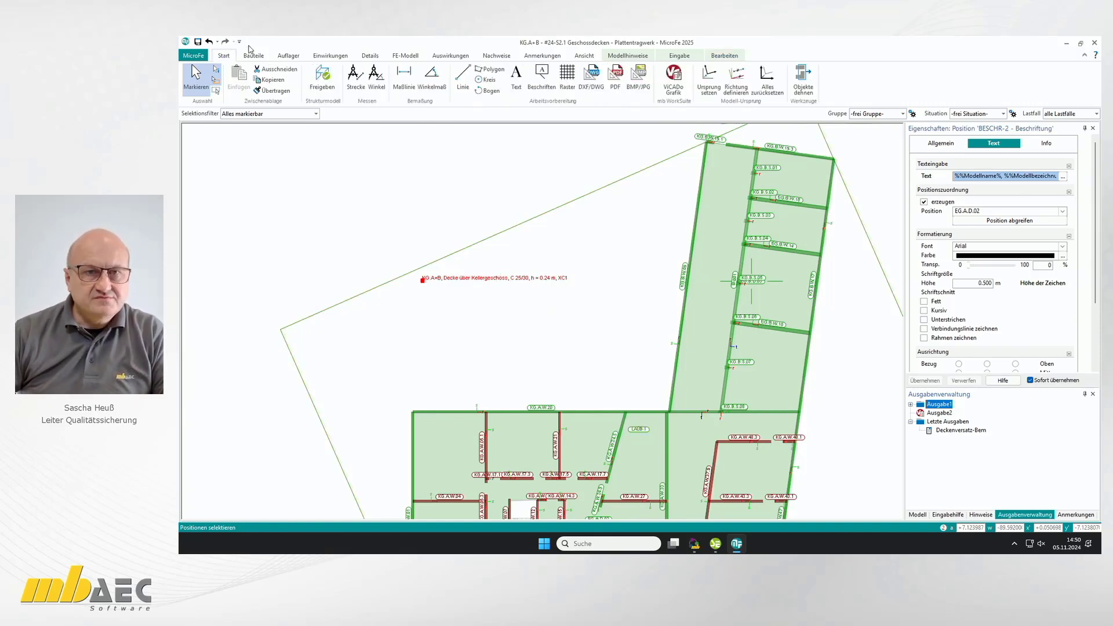
pyautogui.click(543, 74)
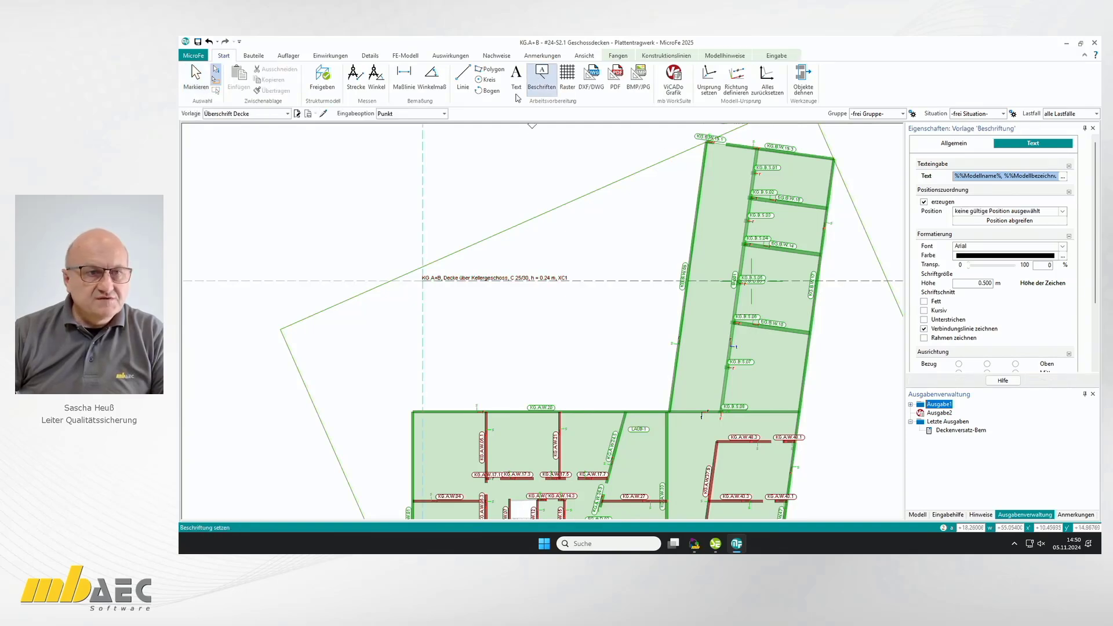
pyautogui.click(288, 114)
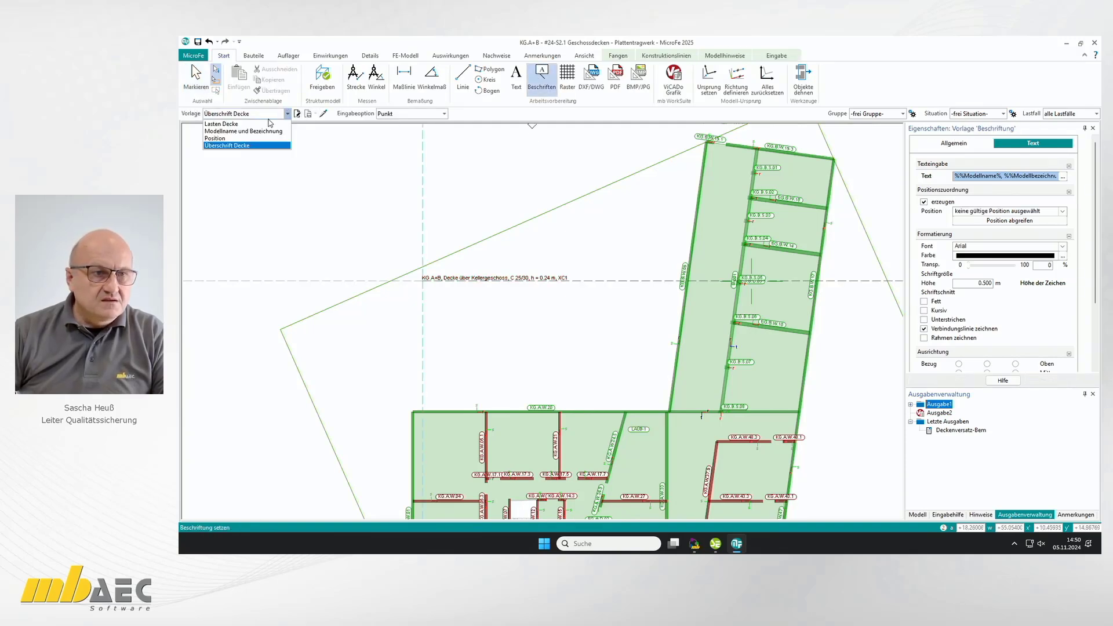
pyautogui.click(270, 124)
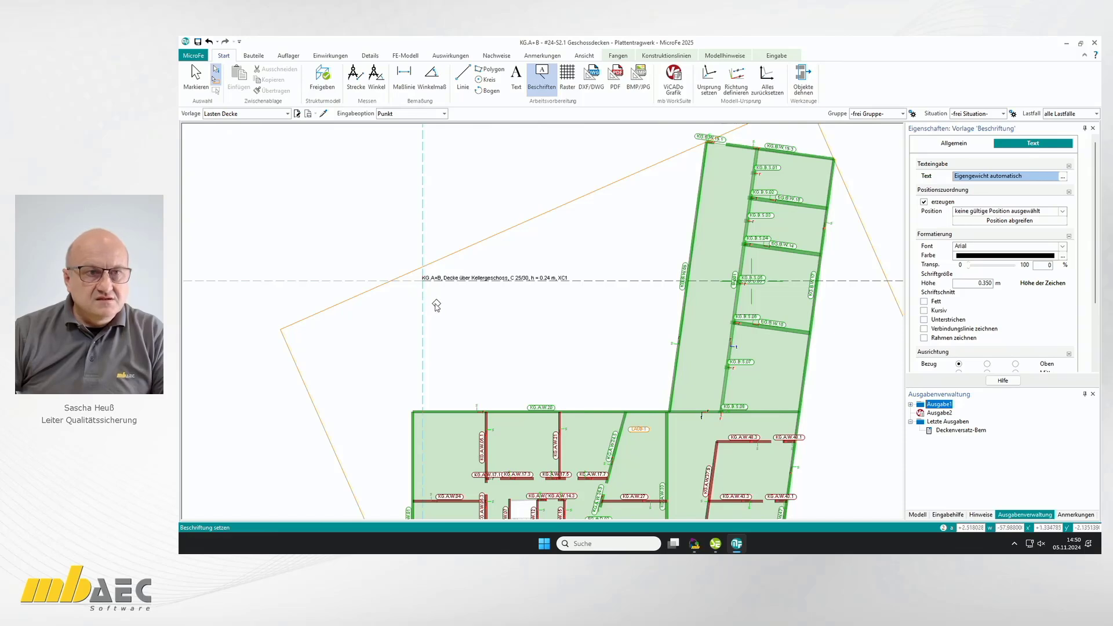
pyautogui.click(421, 287)
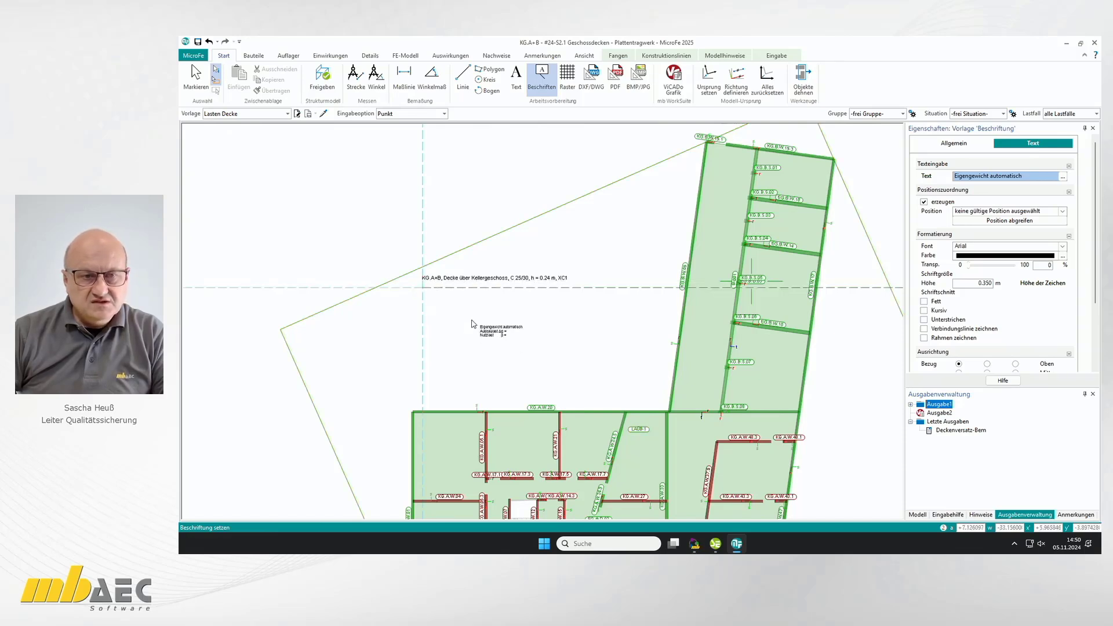
pyautogui.press('Escape')
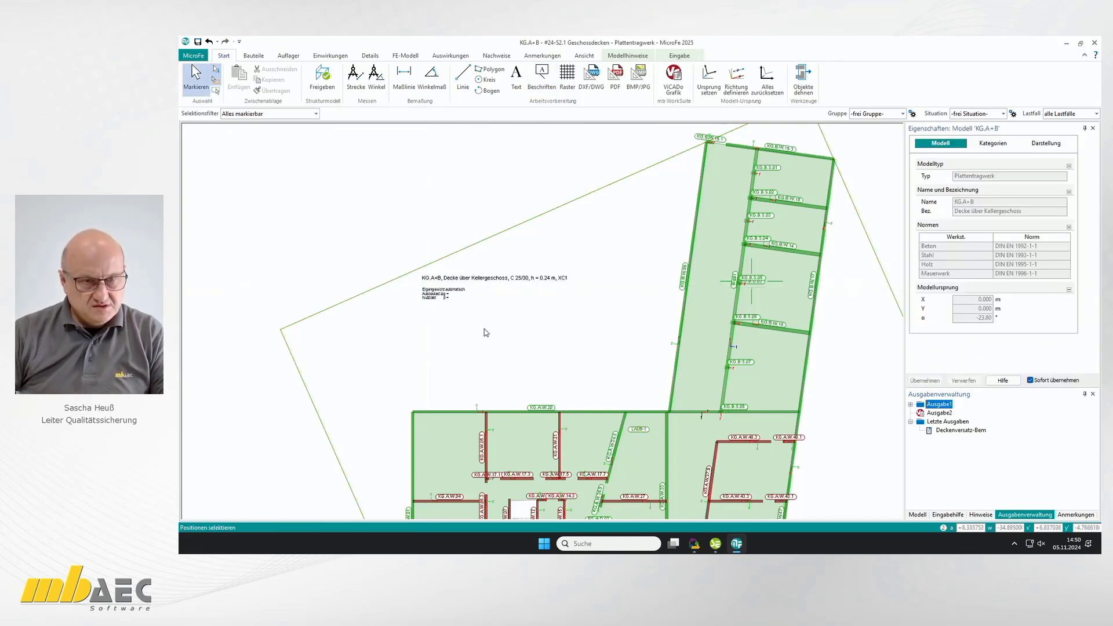
# - Assign the load label below the heading to slab position EG.A.D.02 instead of the load transfer LAÜB-1
pyautogui.click(453, 301)
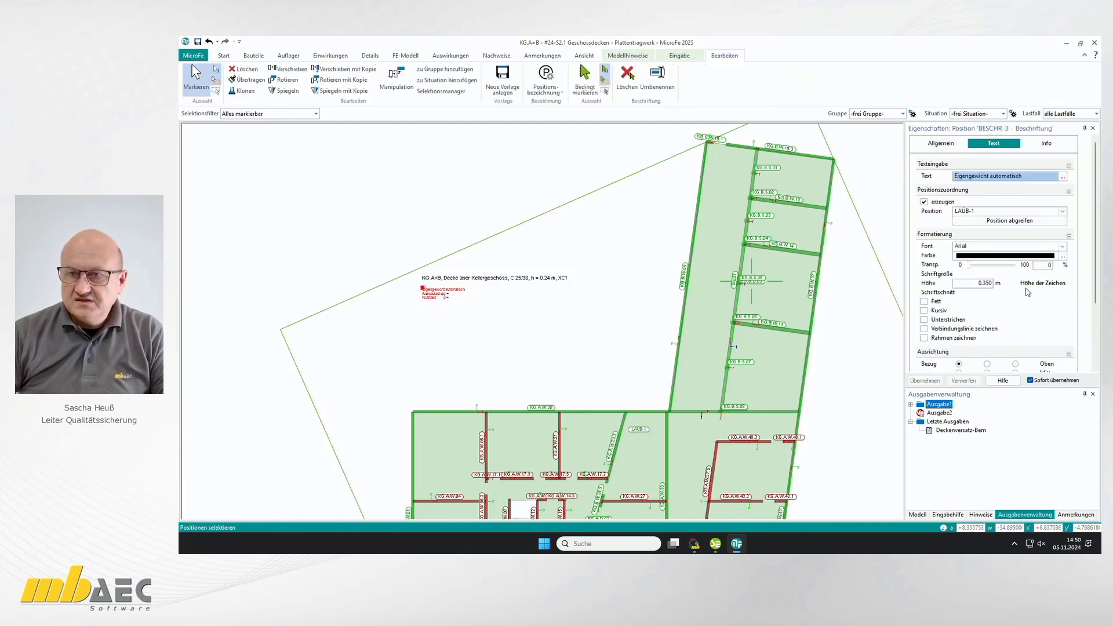
pyautogui.click(1017, 223)
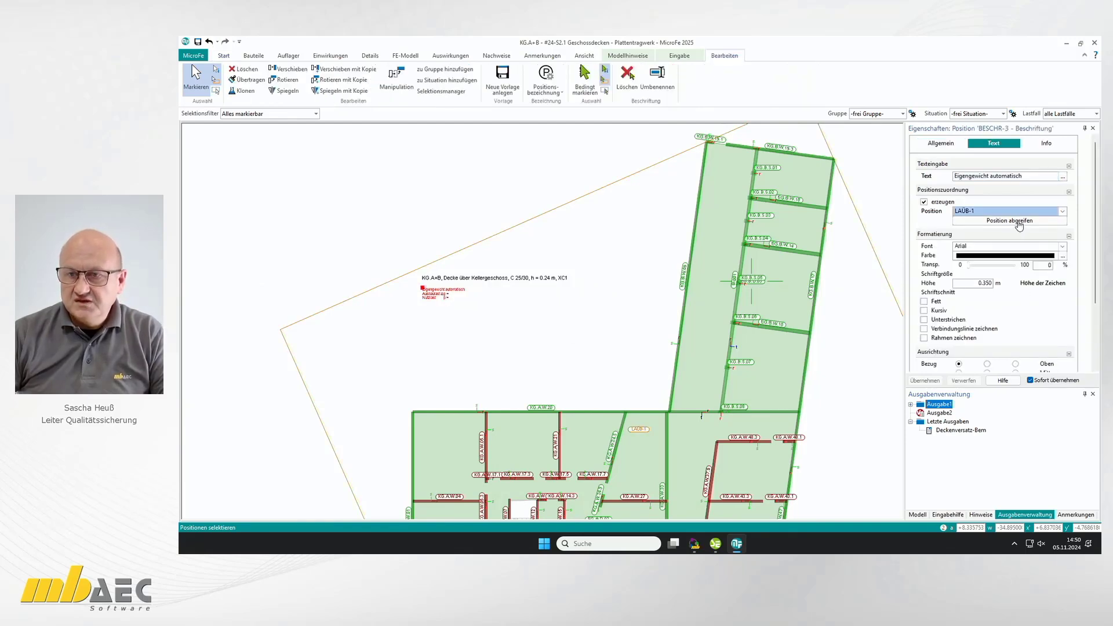
pyautogui.click(522, 449)
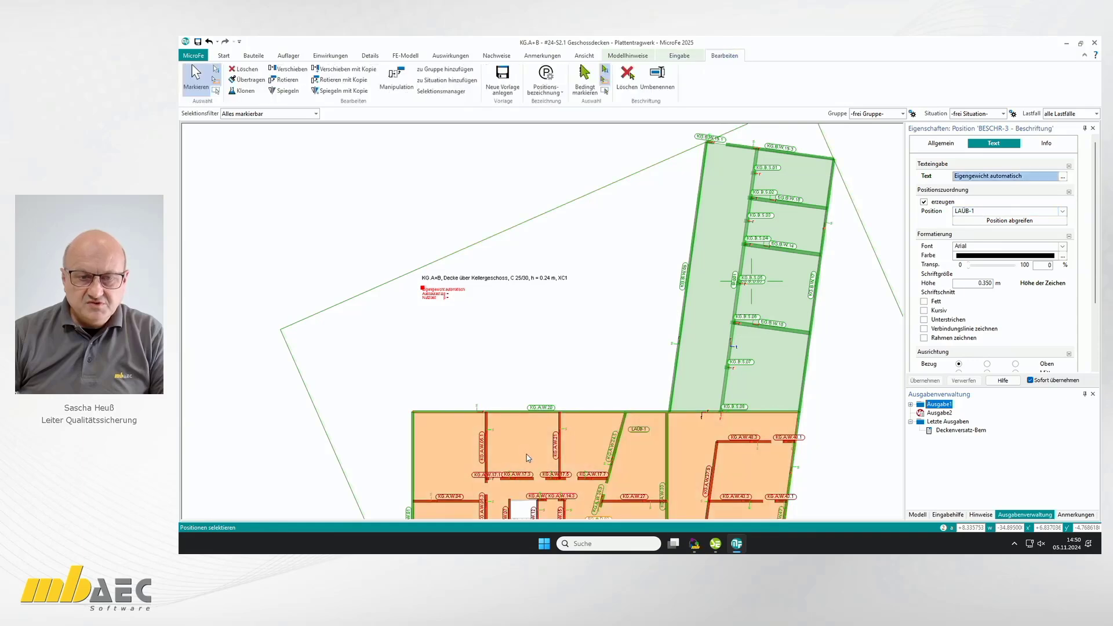
pyautogui.click(978, 222)
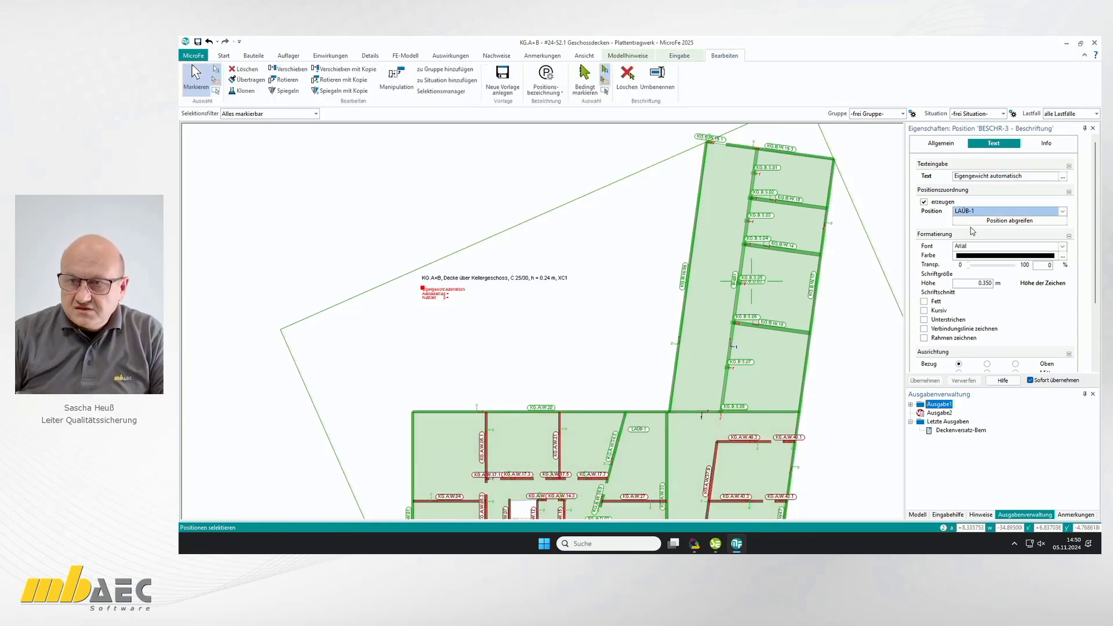
pyautogui.click(527, 446)
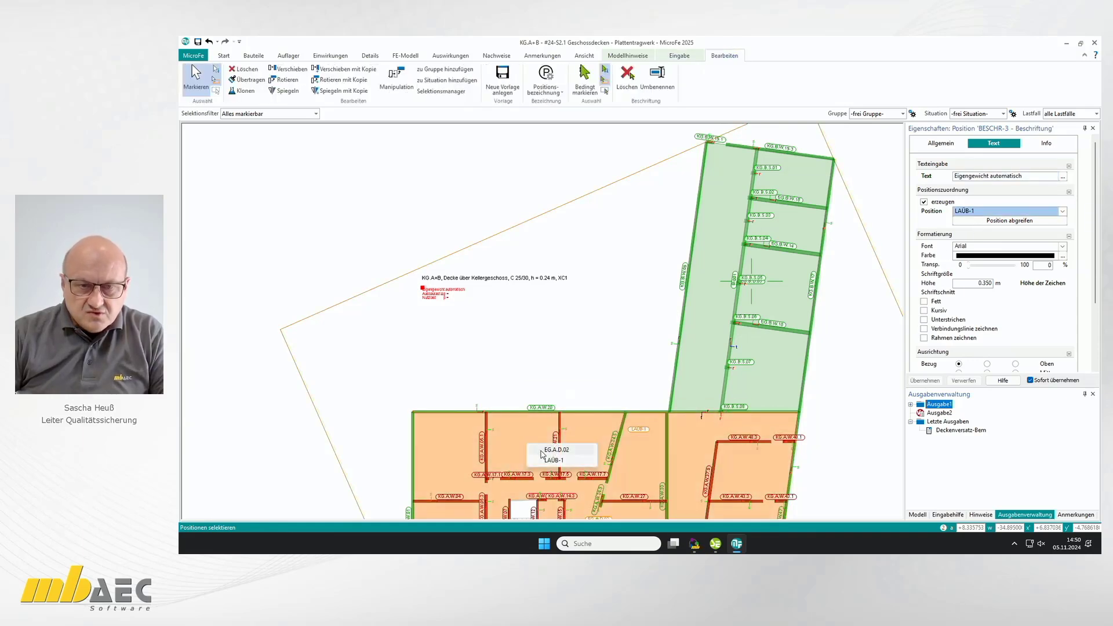
pyautogui.click(552, 451)
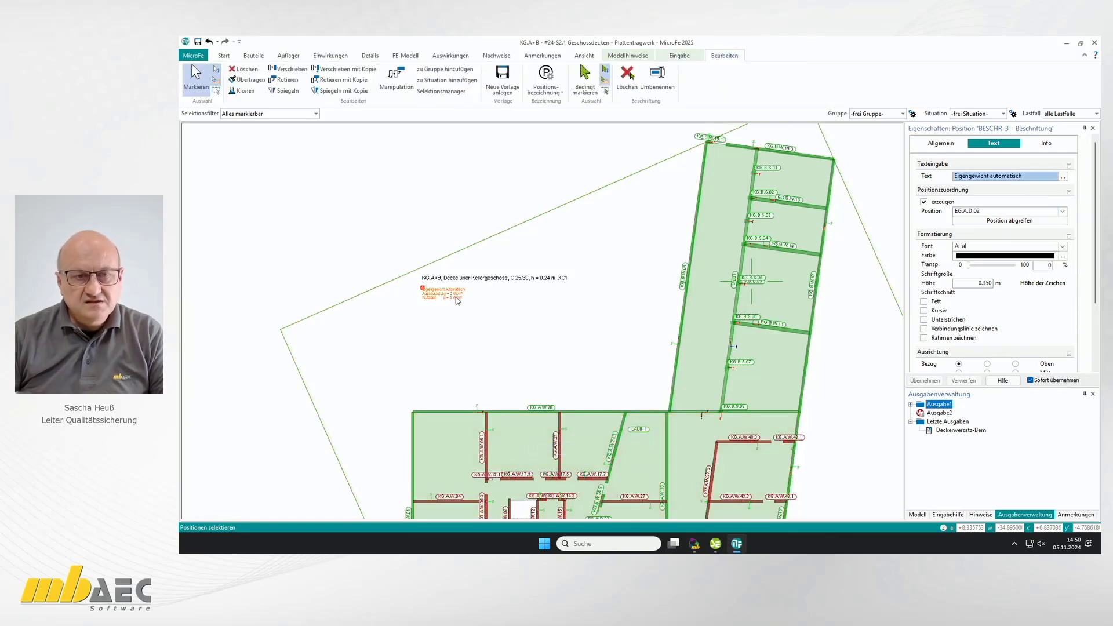
pyautogui.scroll(2, 458, 299)
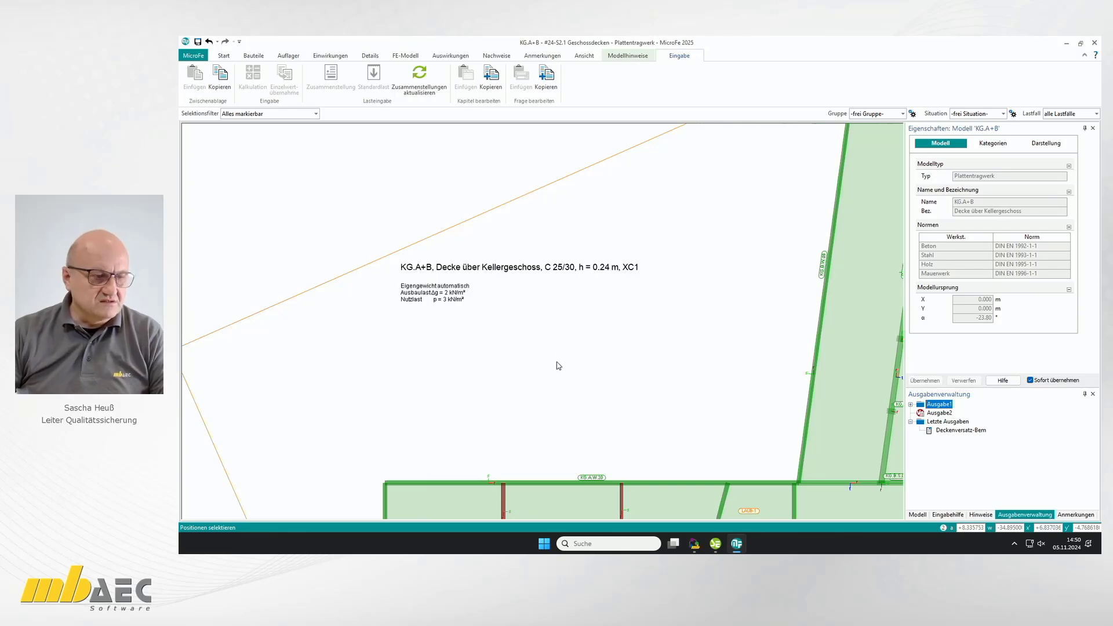
pyautogui.scroll(-3, 570, 352)
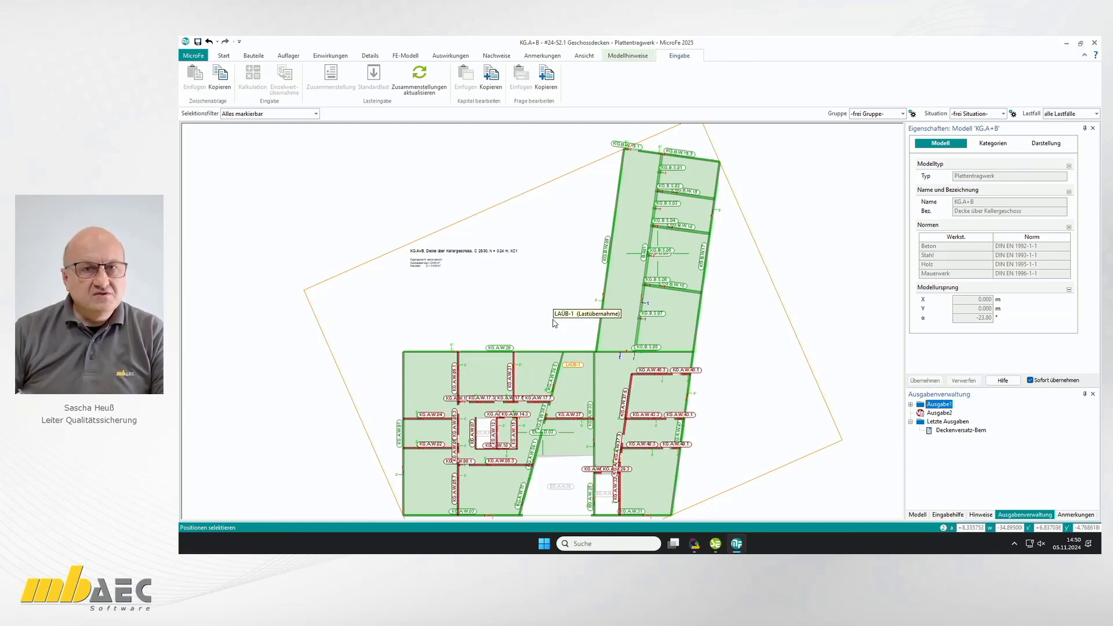
# - Create a new viewer output compilation named mbinar2025 from the cross-project template mbinar2025, without keeping defined zoom areas
pyautogui.click(953, 405)
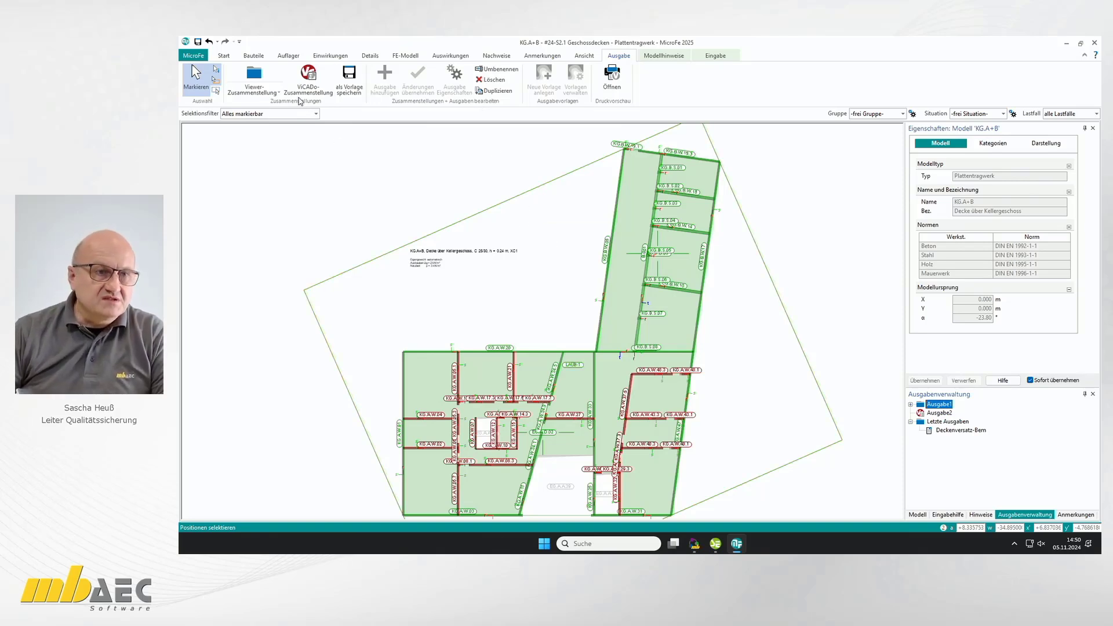
pyautogui.click(280, 94)
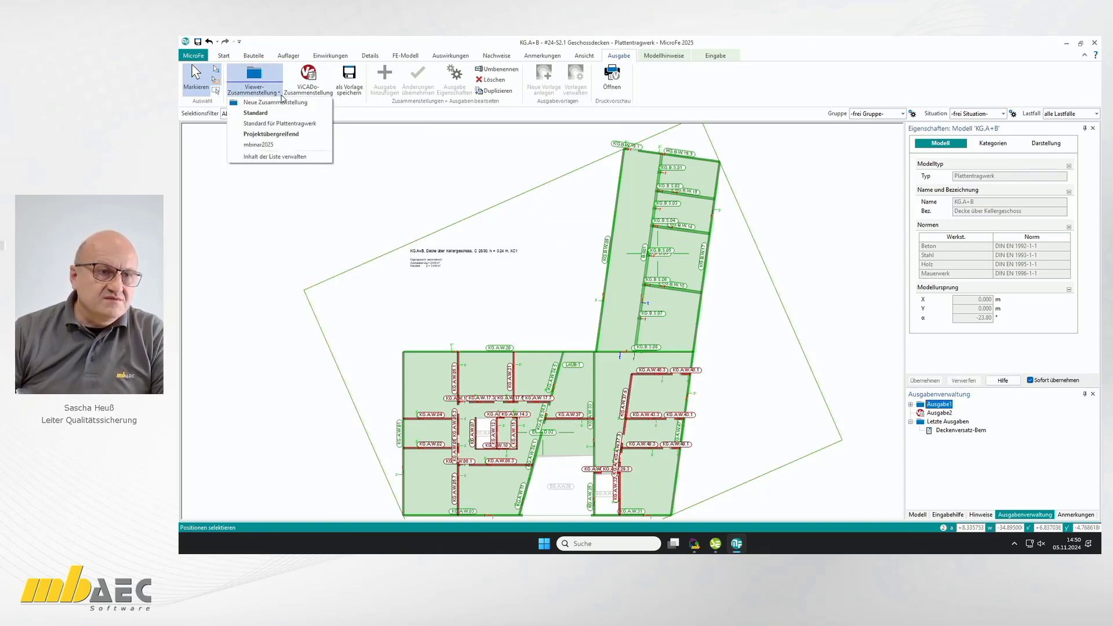
pyautogui.click(263, 145)
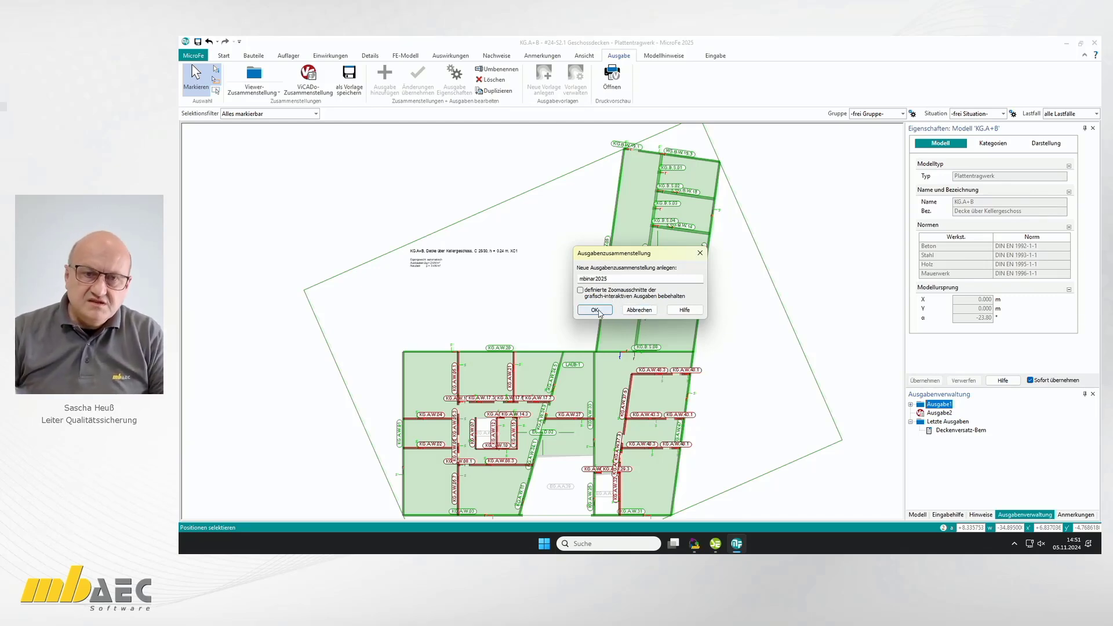
pyautogui.click(596, 310)
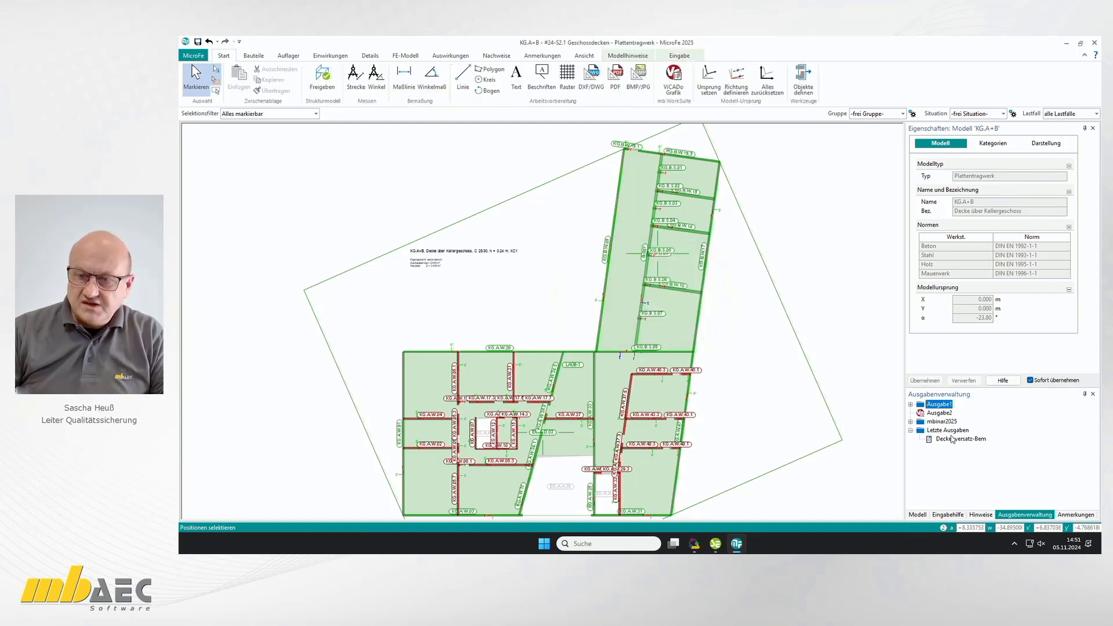
# - Set the page layout of the Bauteil-Positionen output, under System in the mbinar2025 compilation, to A1 Hoch
pyautogui.click(910, 422)
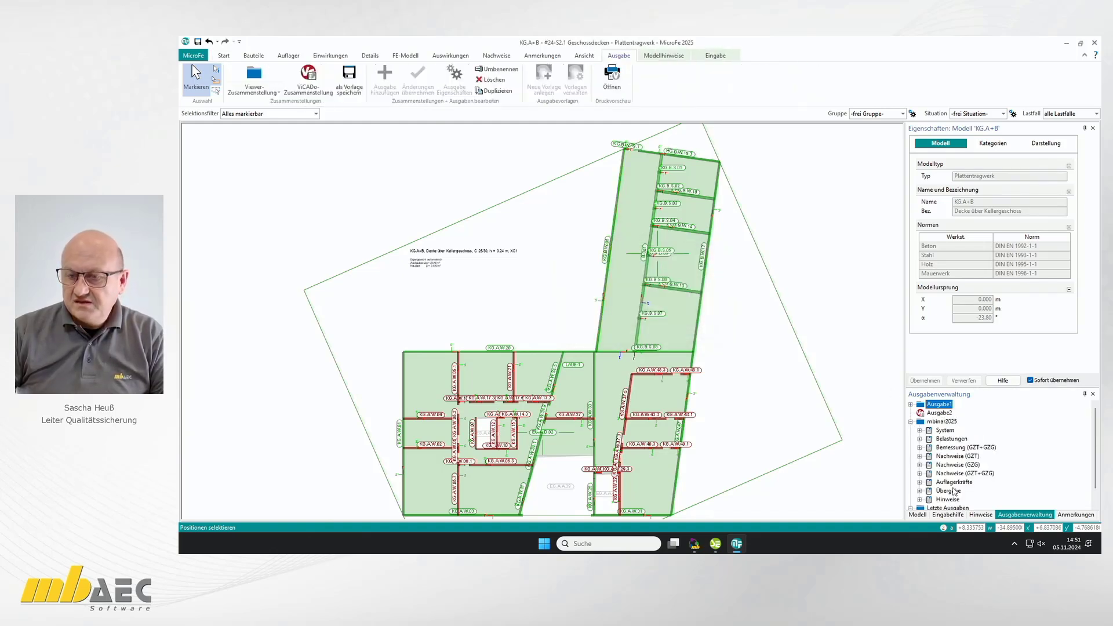
pyautogui.click(918, 430)
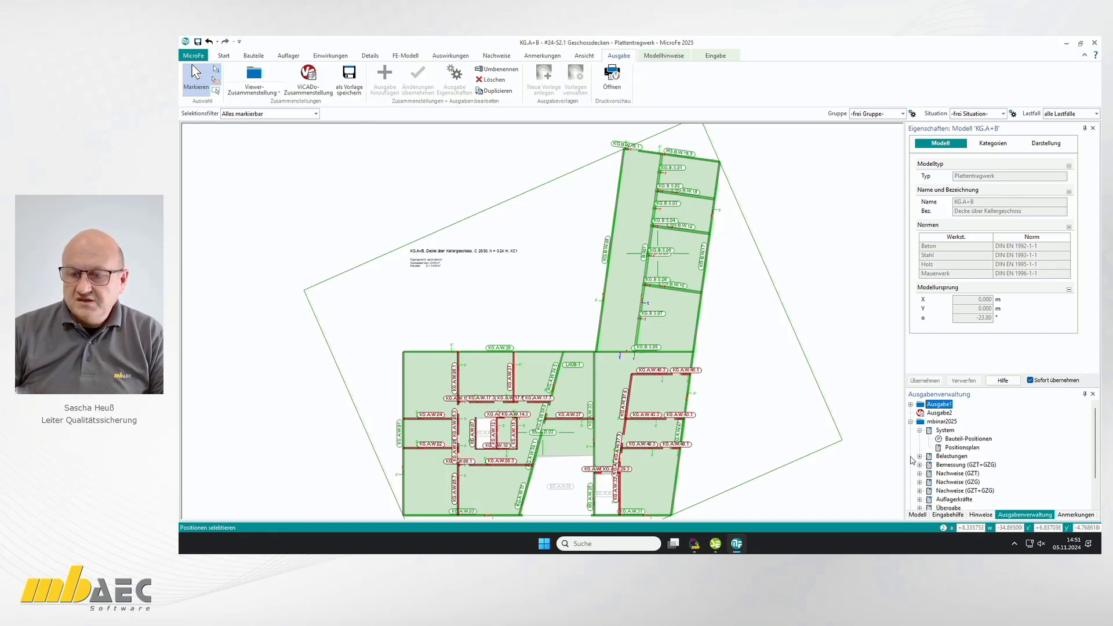
pyautogui.click(962, 439)
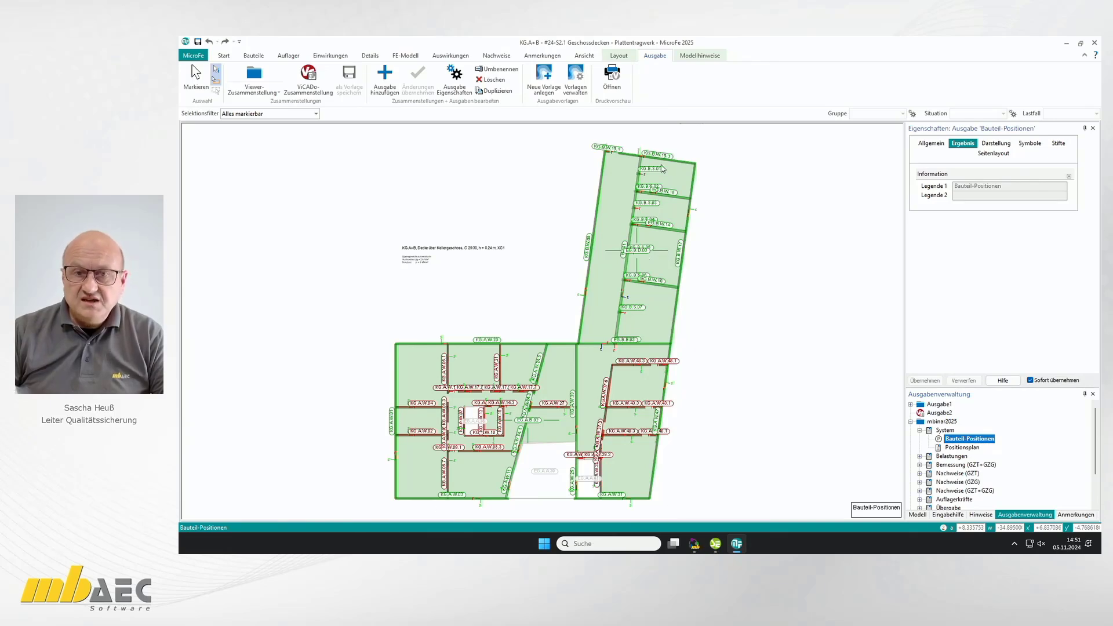
pyautogui.click(996, 154)
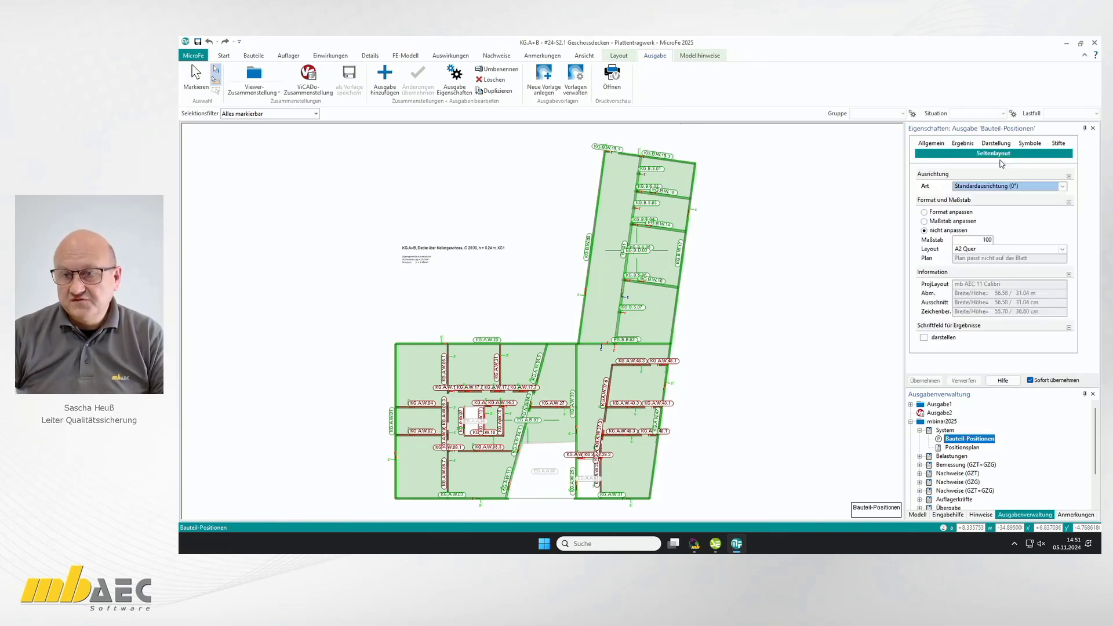
pyautogui.click(1062, 249)
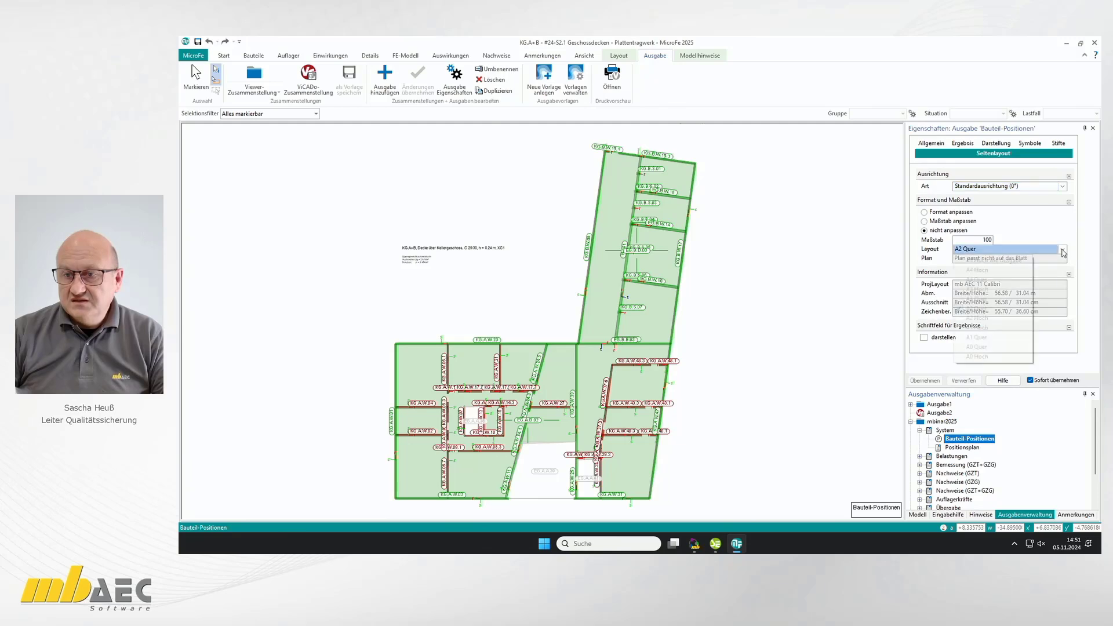
pyautogui.click(1020, 328)
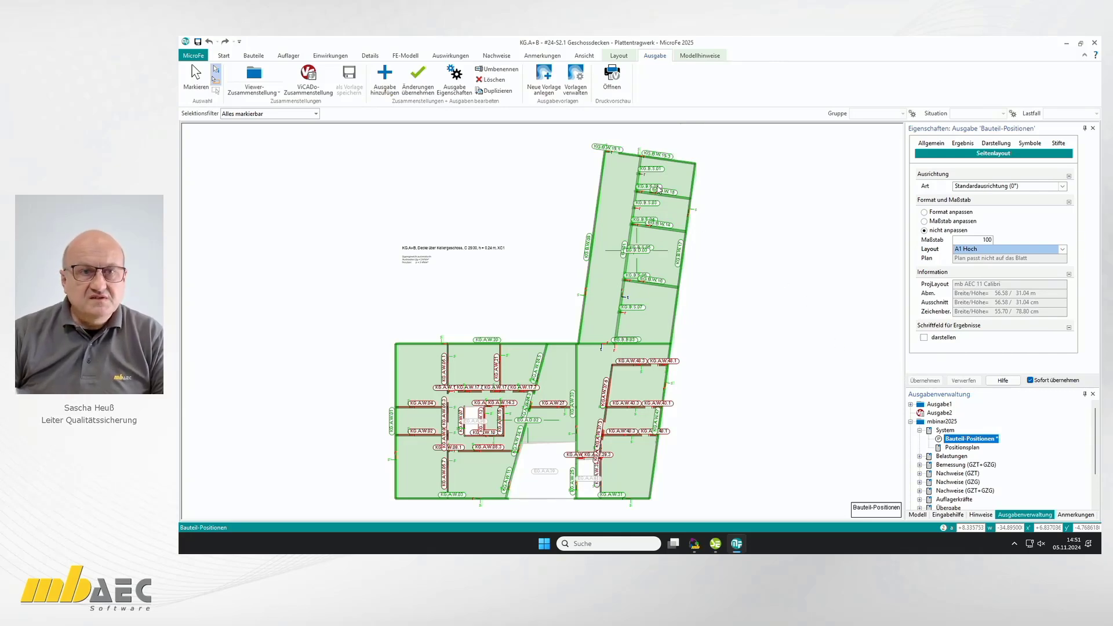
# - Show the Bauteil-Positionen plan in page preview and apply the changed settings to its stored output
pyautogui.click(612, 76)
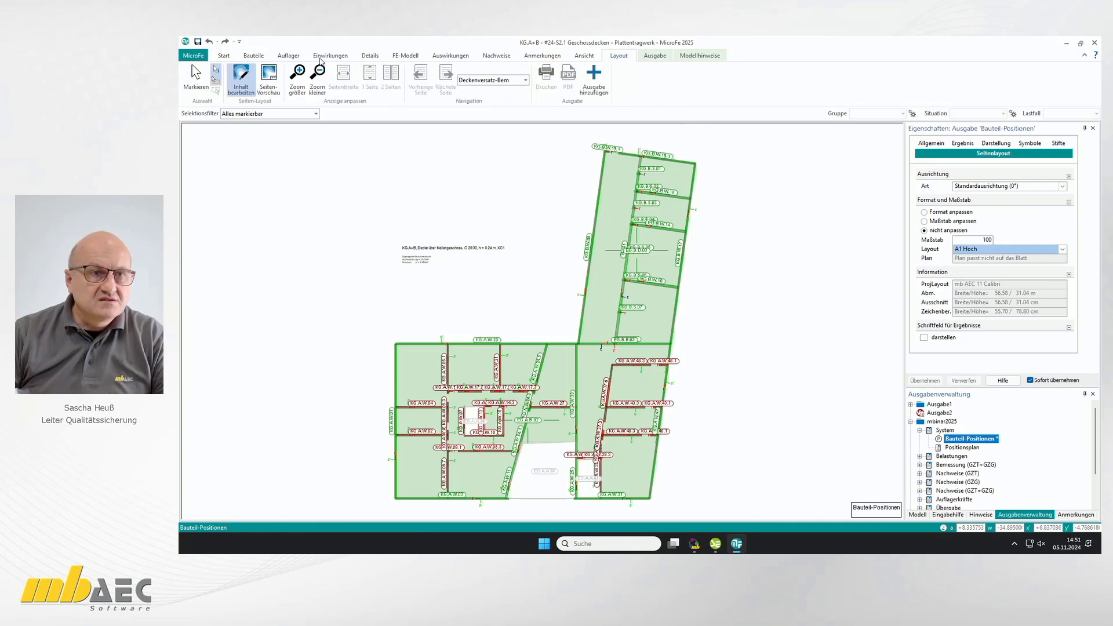
pyautogui.click(268, 74)
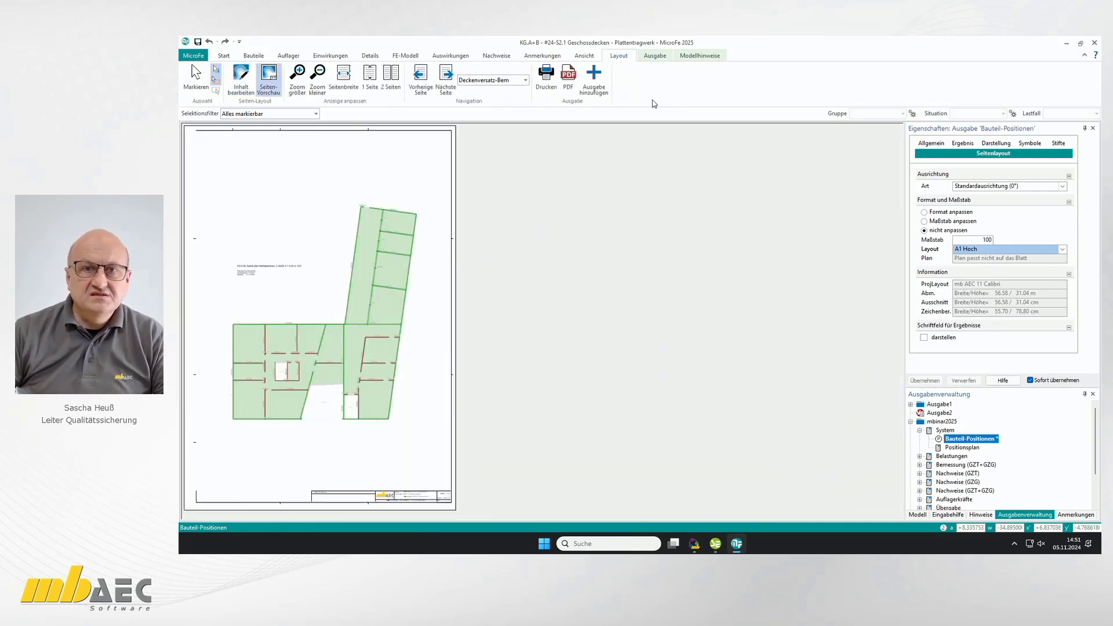
pyautogui.click(654, 56)
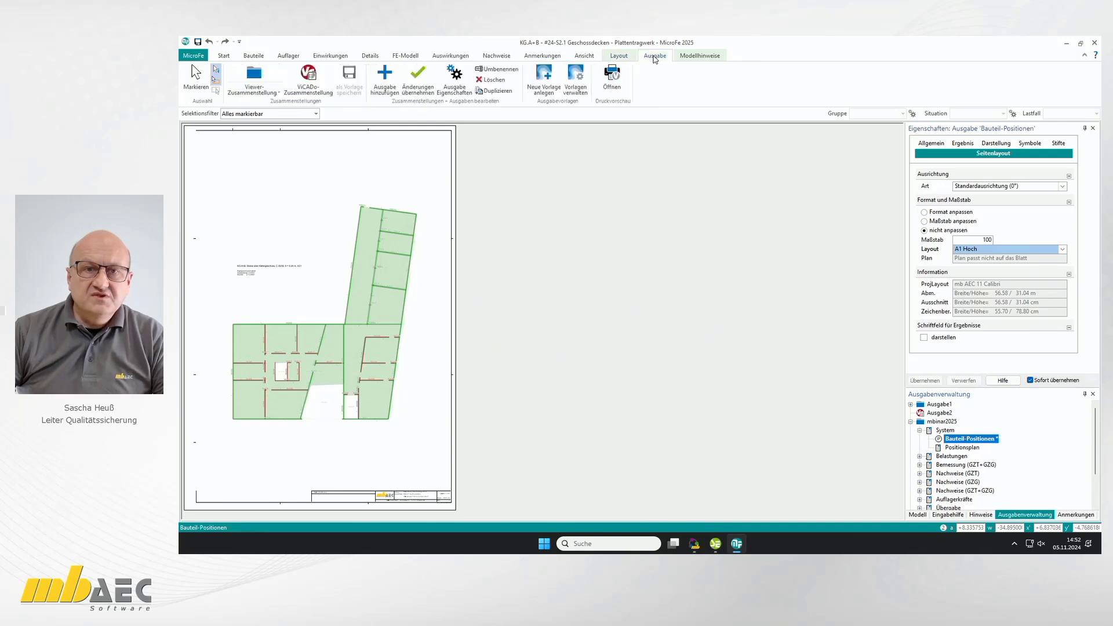
pyautogui.click(426, 92)
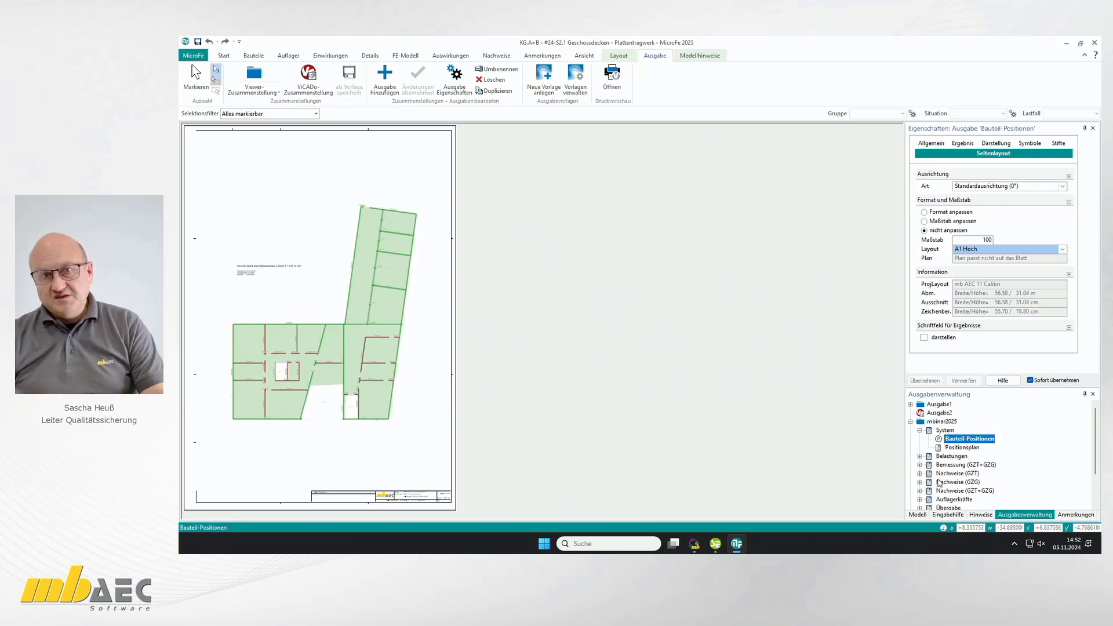
# - Display the slab's bending design, set the page layout of the obere Bewehrung output to A1 Hoch, and apply the change
pyautogui.click(497, 56)
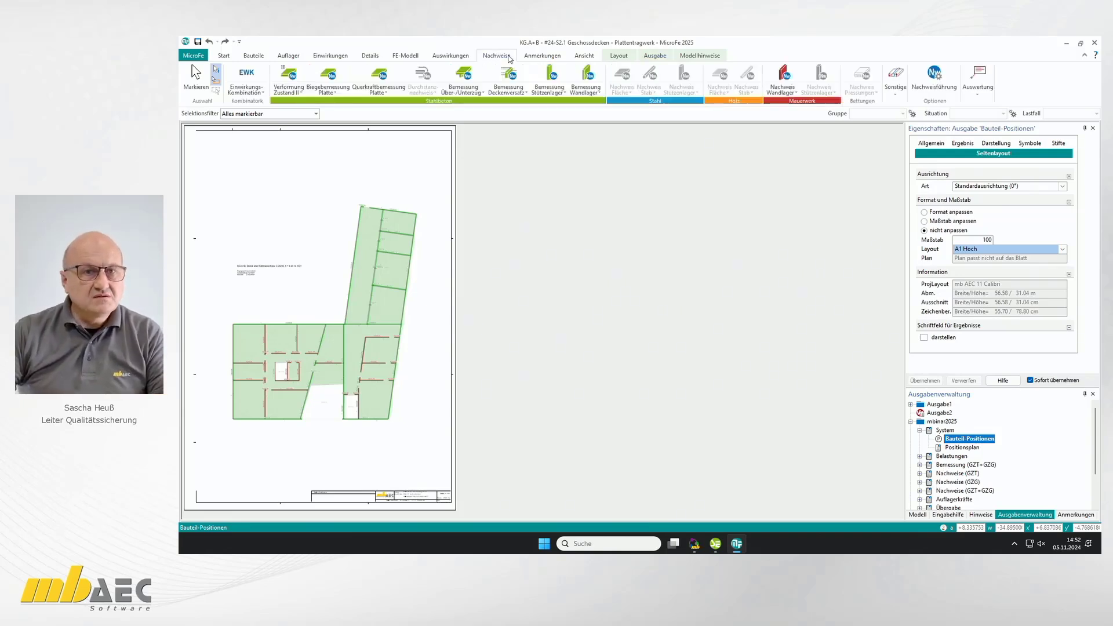
pyautogui.click(327, 74)
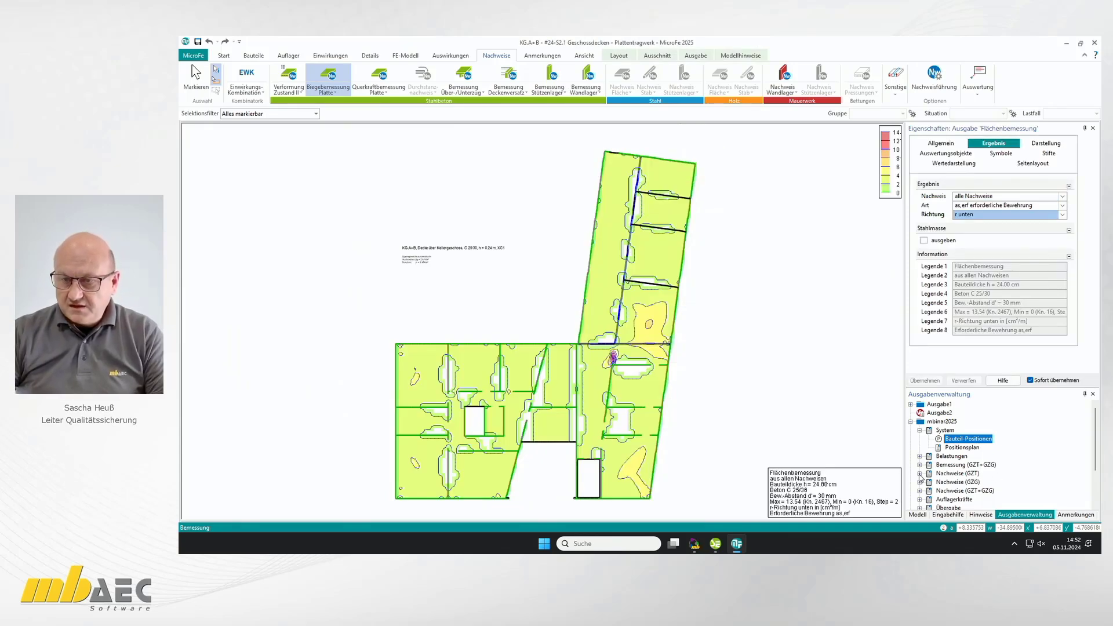
pyautogui.click(920, 465)
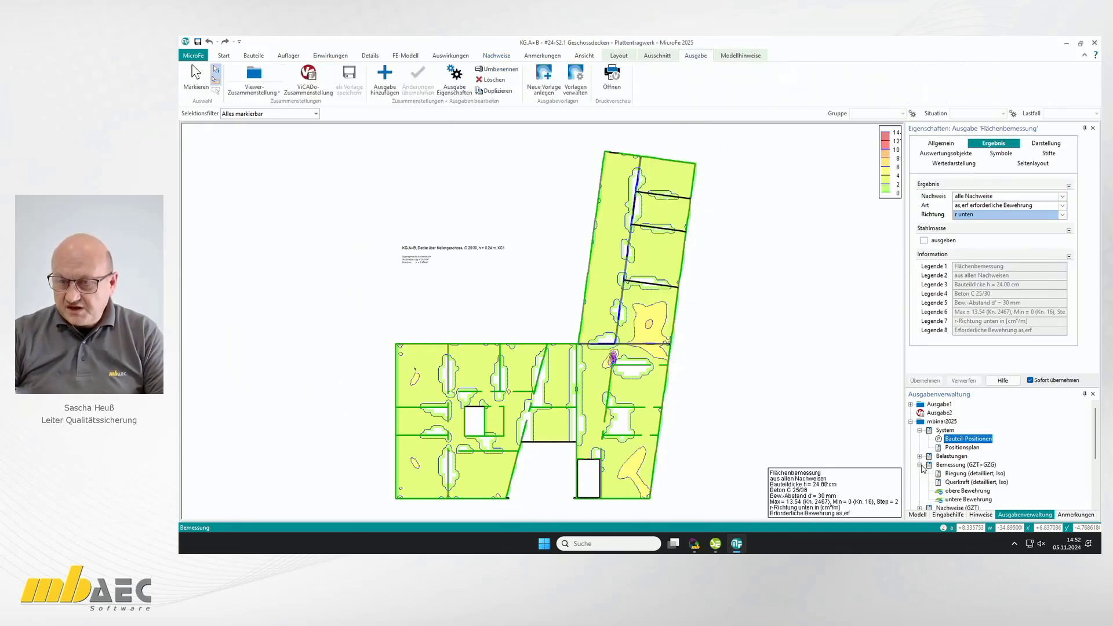
pyautogui.click(968, 492)
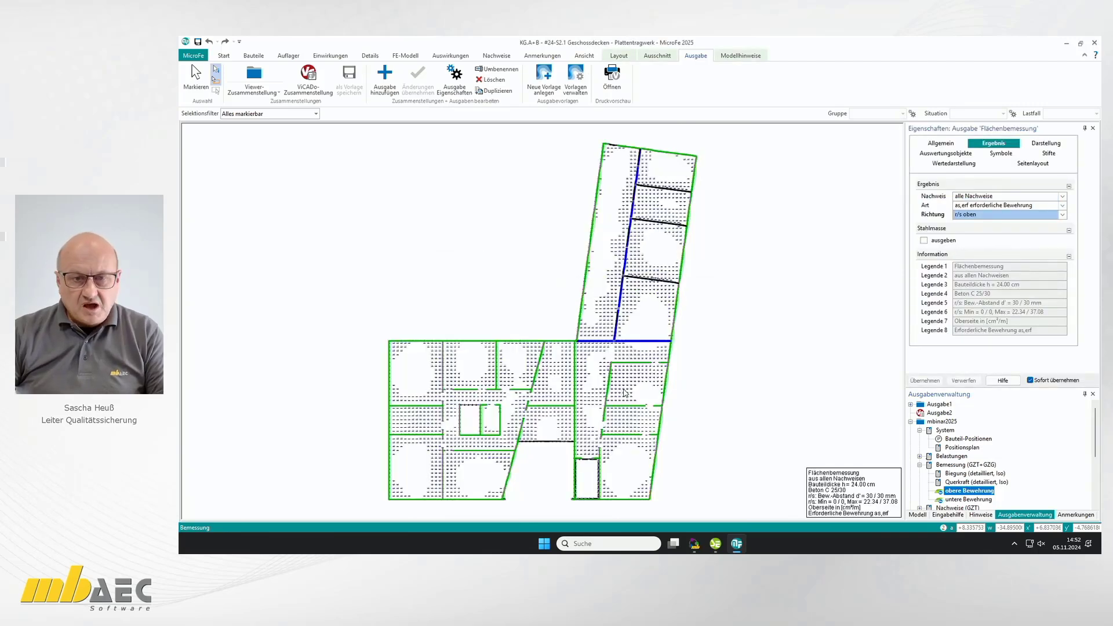
pyautogui.click(1025, 167)
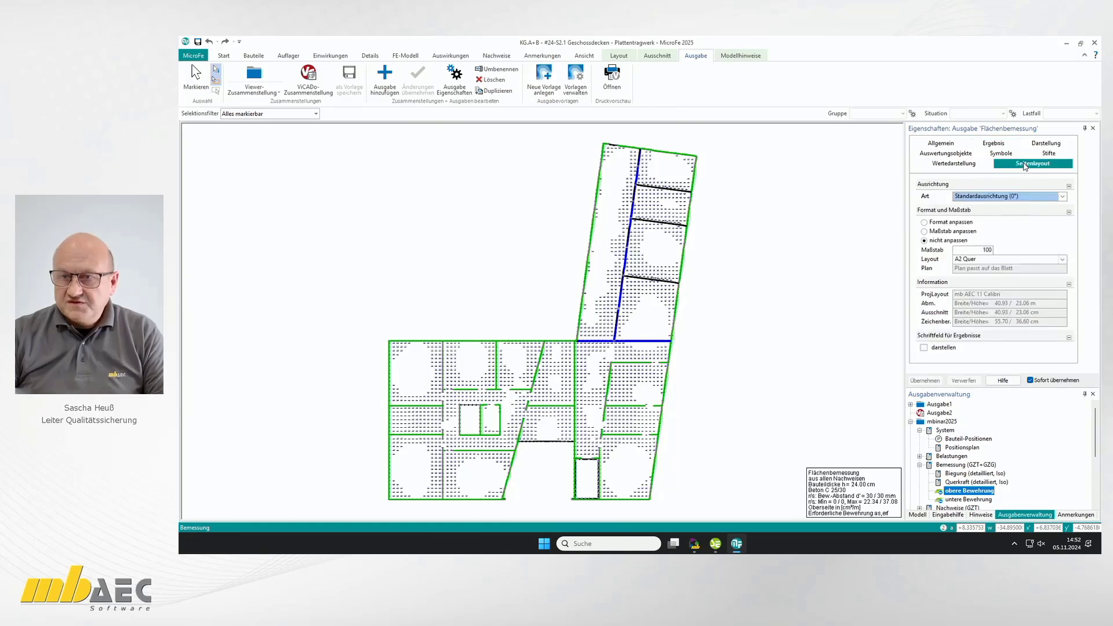
pyautogui.click(1063, 263)
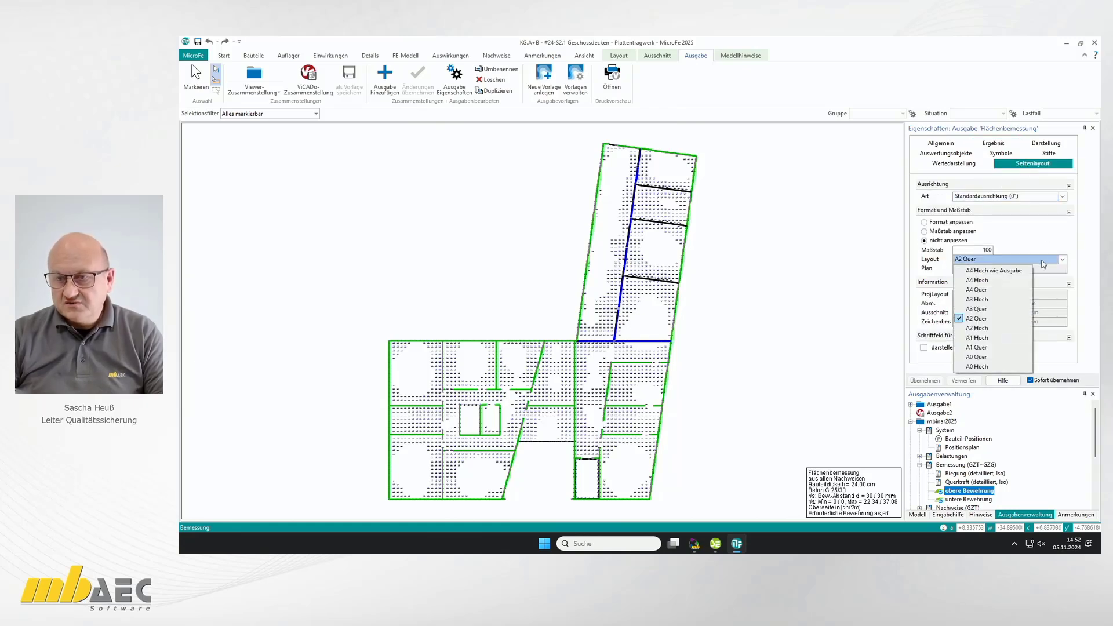
pyautogui.click(1007, 339)
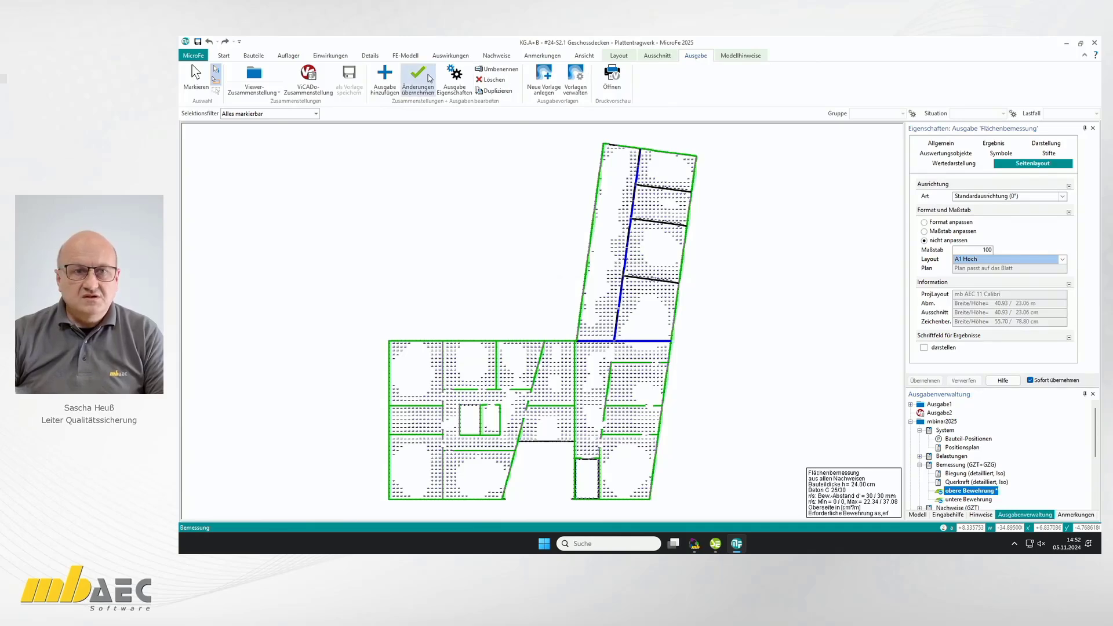
pyautogui.click(418, 81)
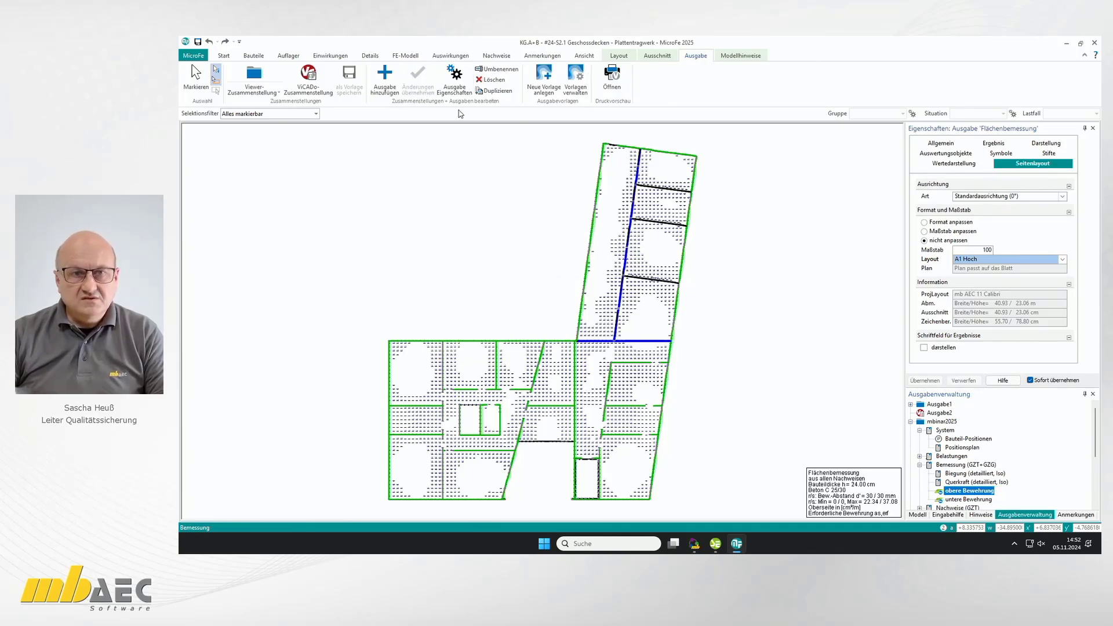
# - Set the page layout of the untere Bewehrung output to A1 Hoch and apply the change to the stored output
pyautogui.click(982, 501)
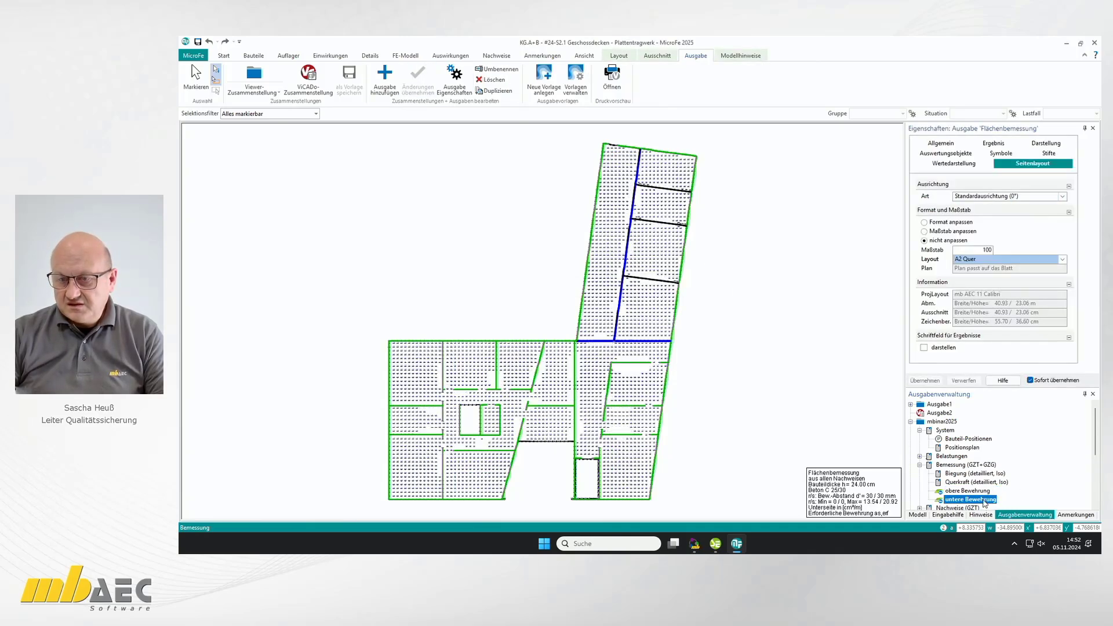
pyautogui.click(1062, 259)
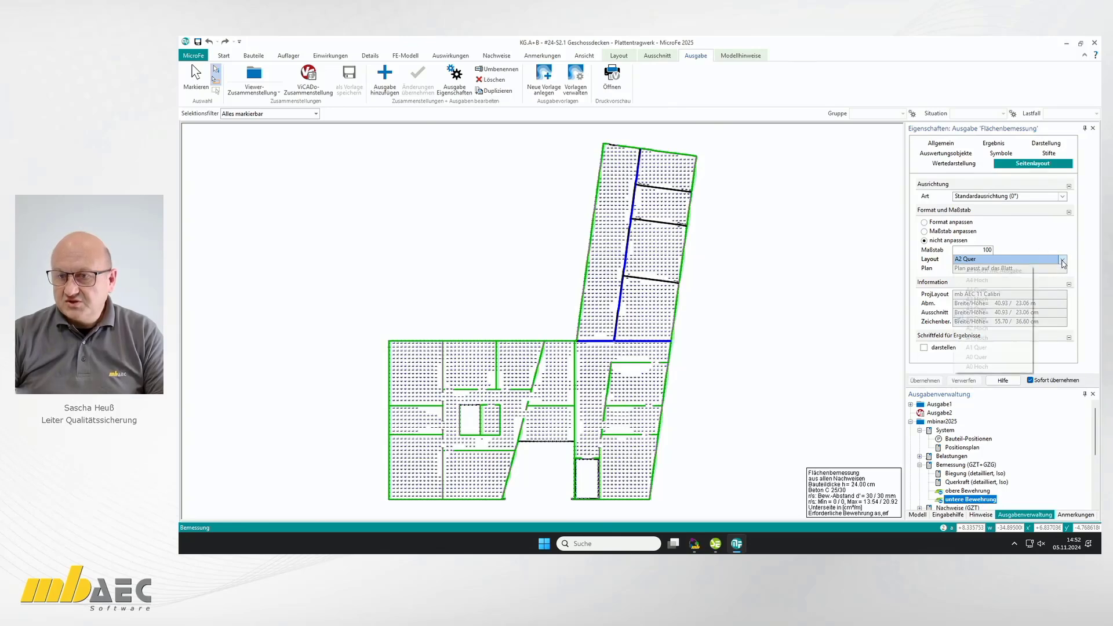
pyautogui.click(1004, 338)
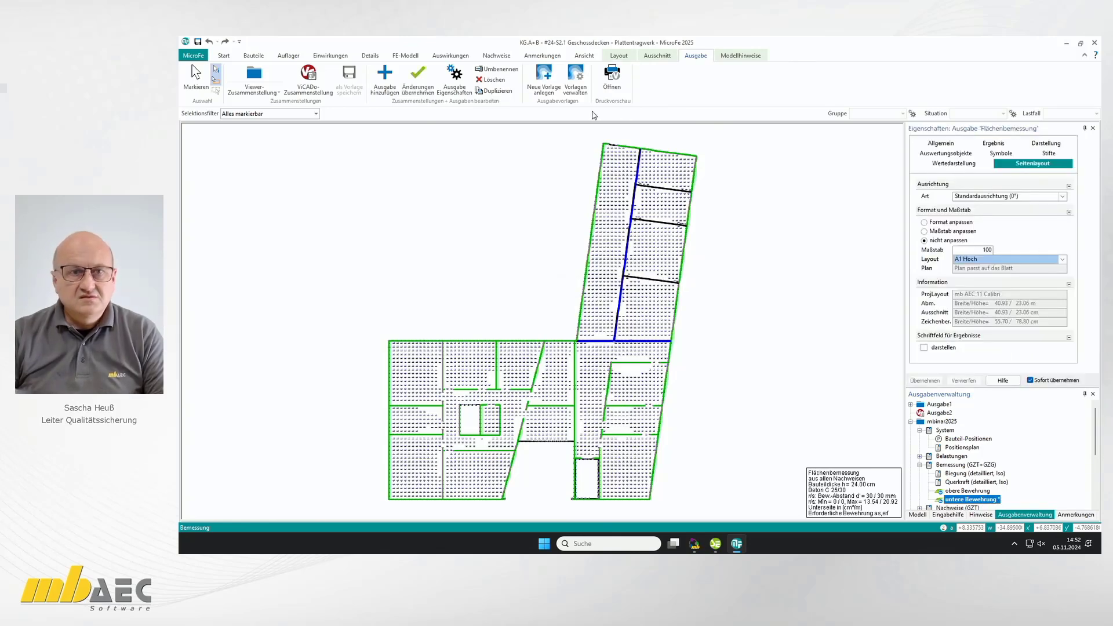
pyautogui.click(418, 92)
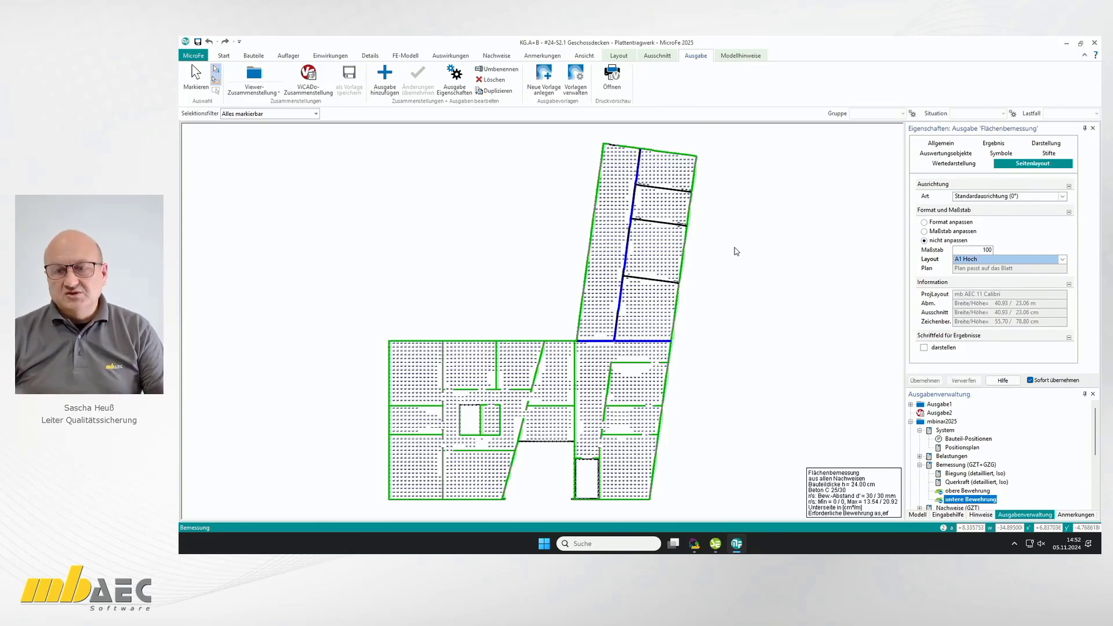
# - Examine the pages of the Positionsplan and Biegung (detailliert, Iso) outputs, including the reinforcement plans for both building slabs
pyautogui.click(960, 449)
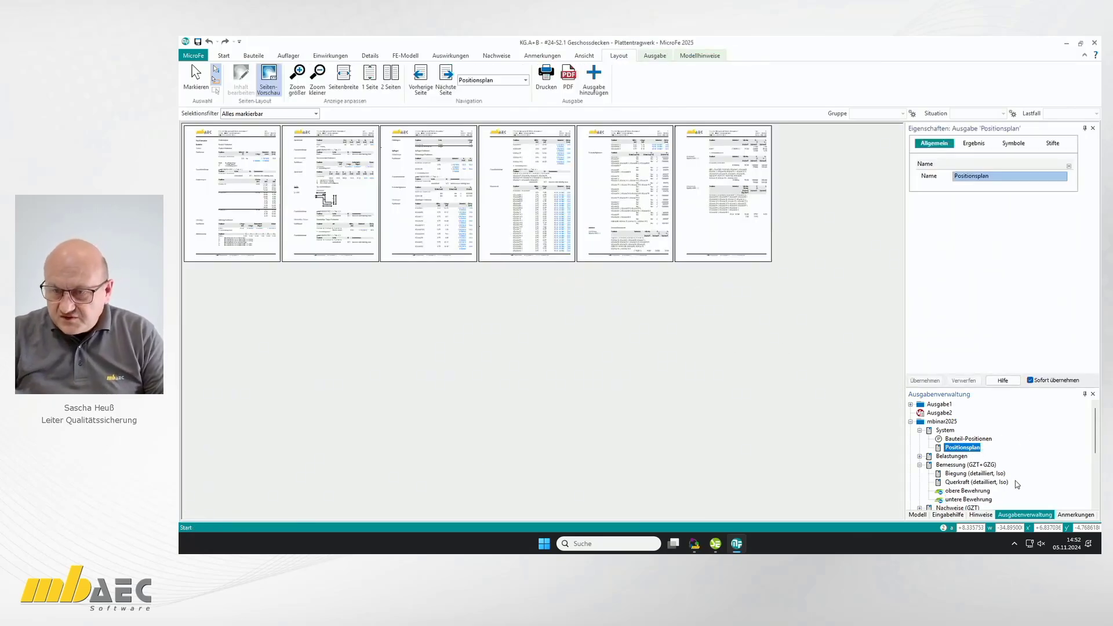
pyautogui.scroll(-1, 1010, 467)
pyautogui.click(974, 448)
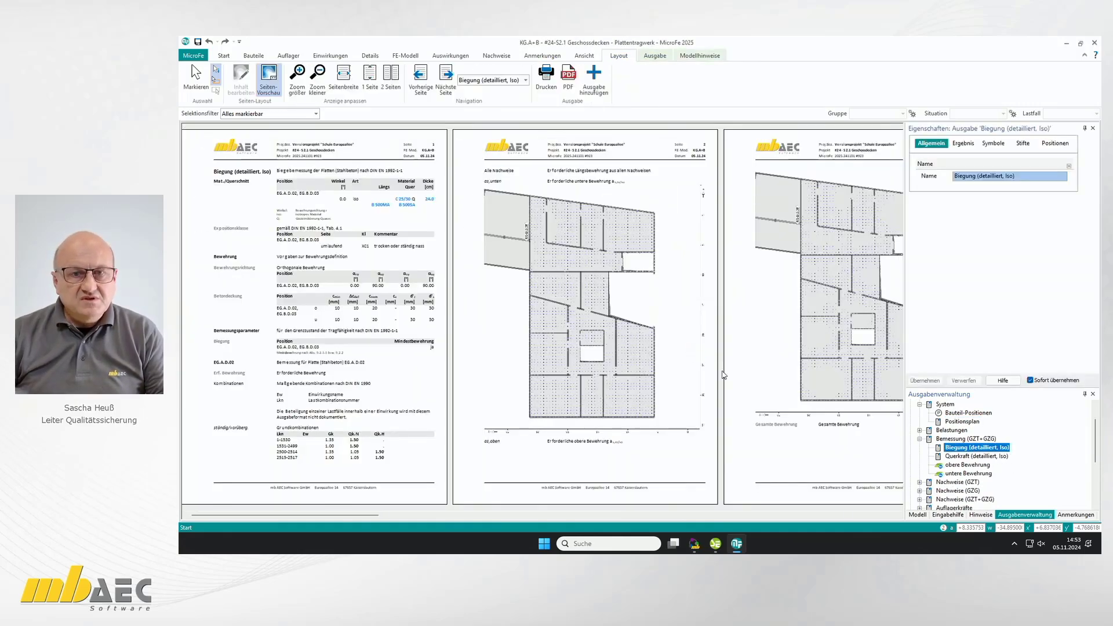
pyautogui.hscroll(2, 654, 269)
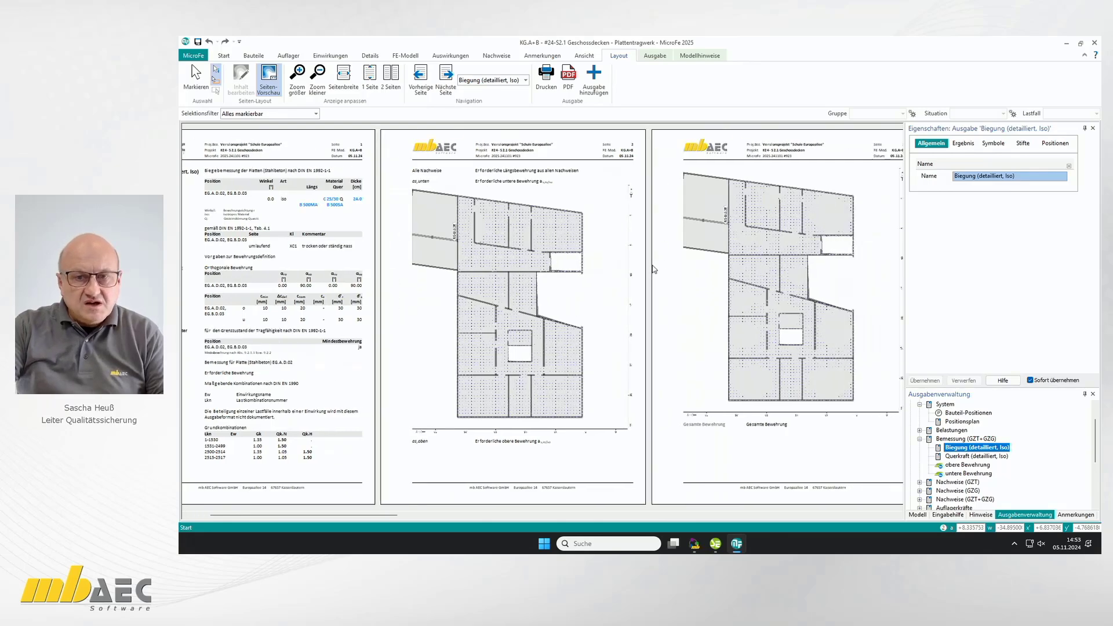
pyautogui.hscroll(3, 653, 269)
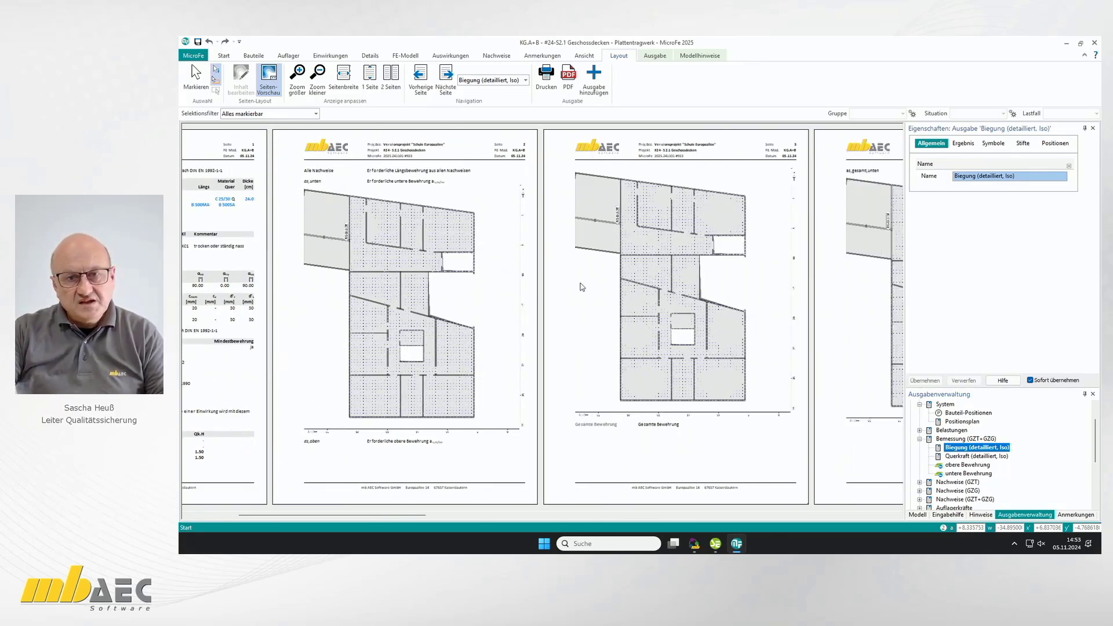
pyautogui.hscroll(20, 653, 272)
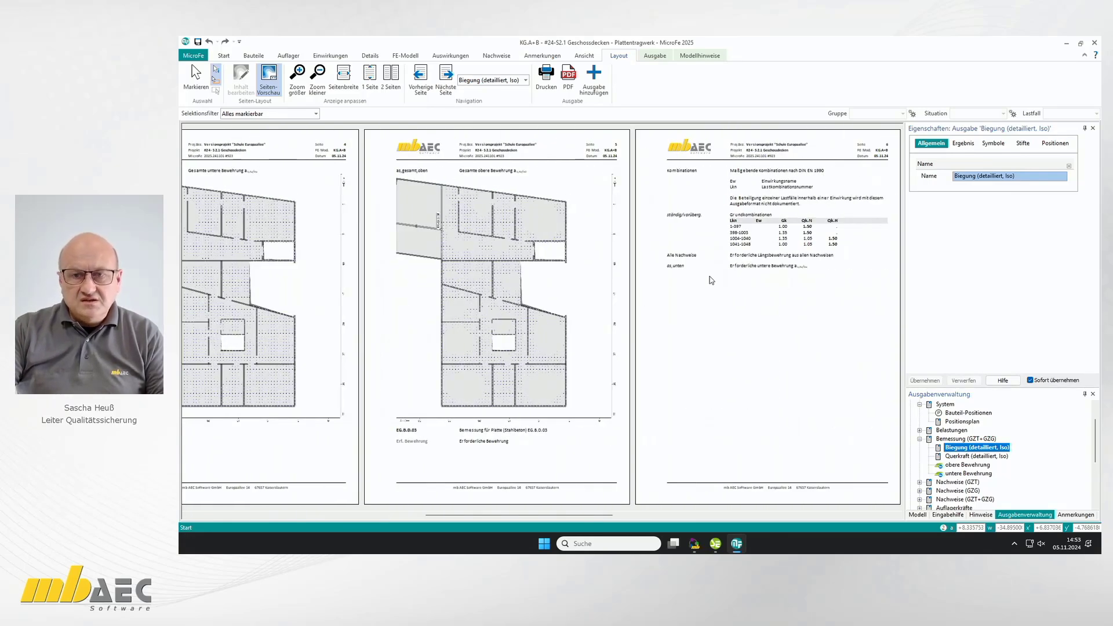
pyautogui.hscroll(12, 682, 359)
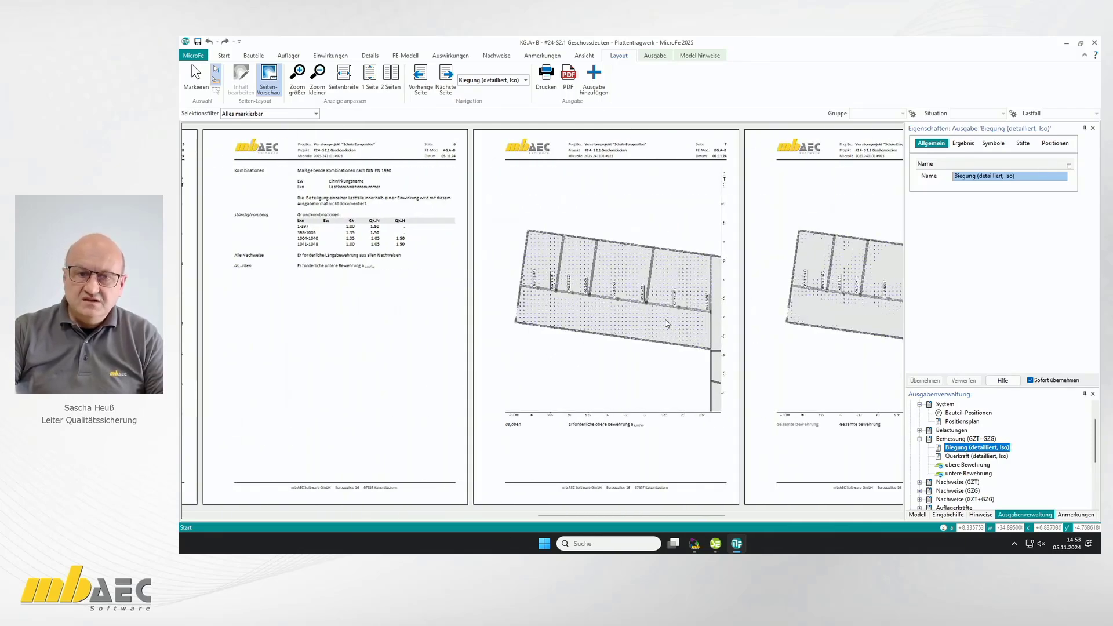
pyautogui.hscroll(12, 666, 324)
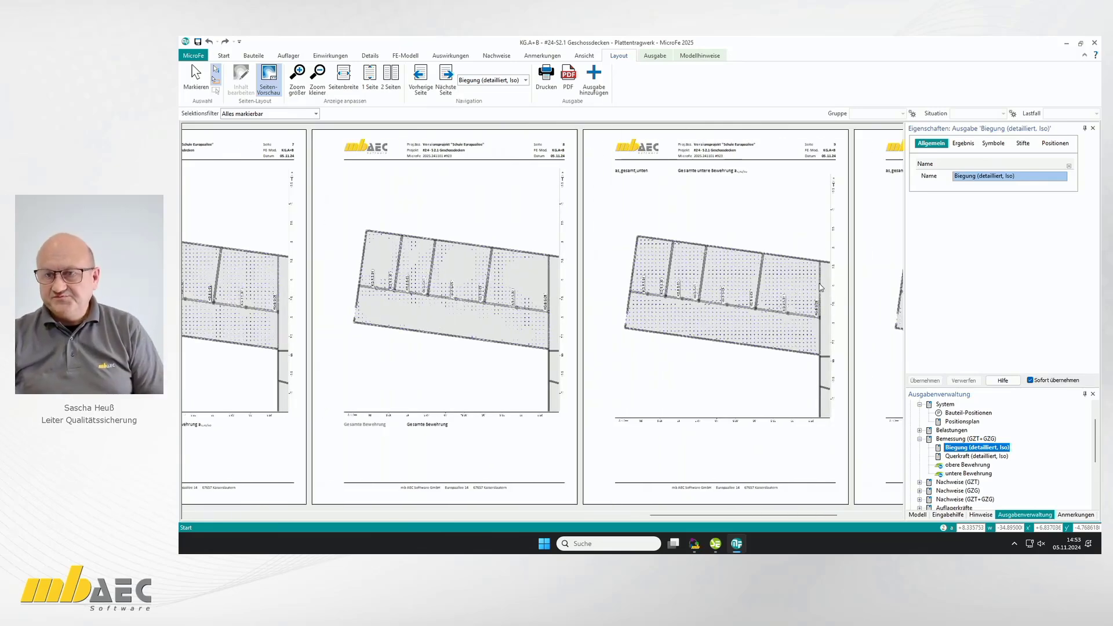
# - Exclude slab position EG.B.D.03 from the Biegung (detailliert, Iso) output
pyautogui.click(1067, 144)
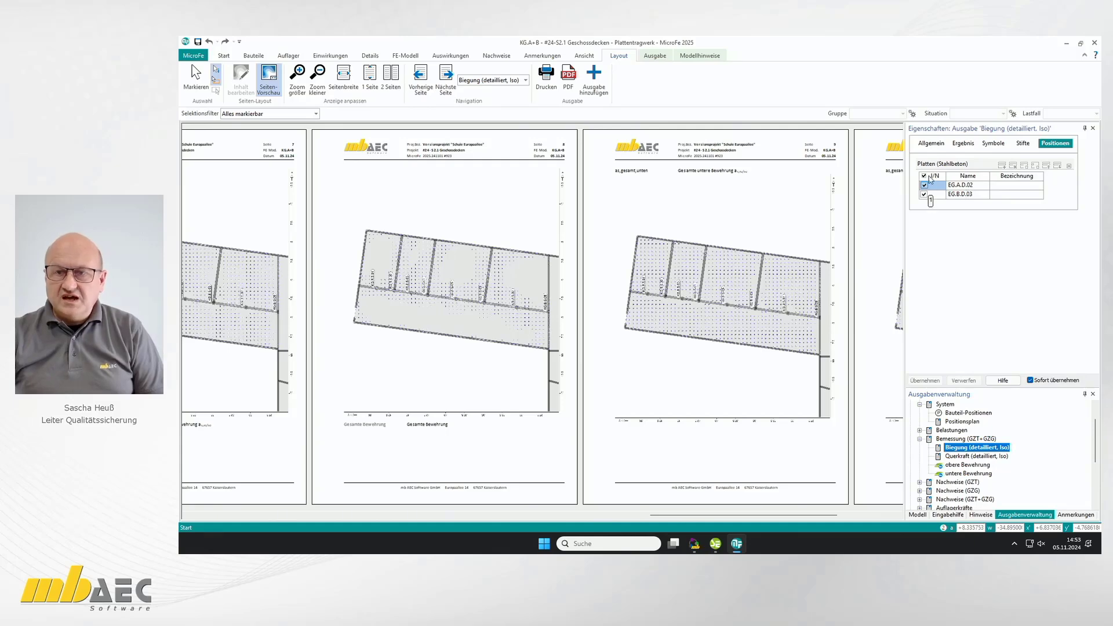
pyautogui.click(924, 195)
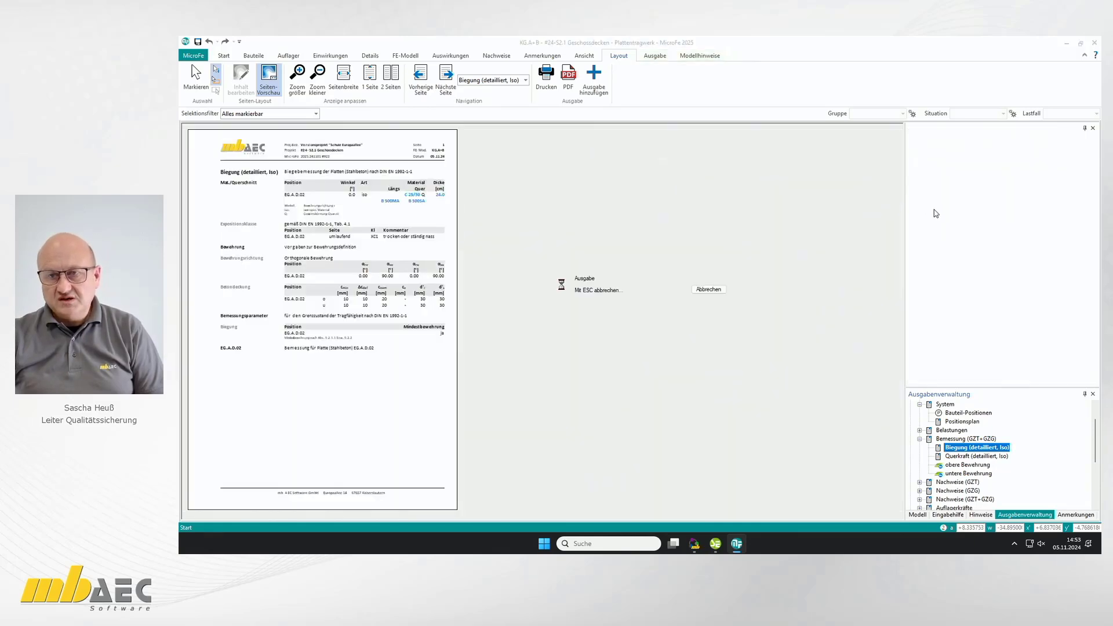